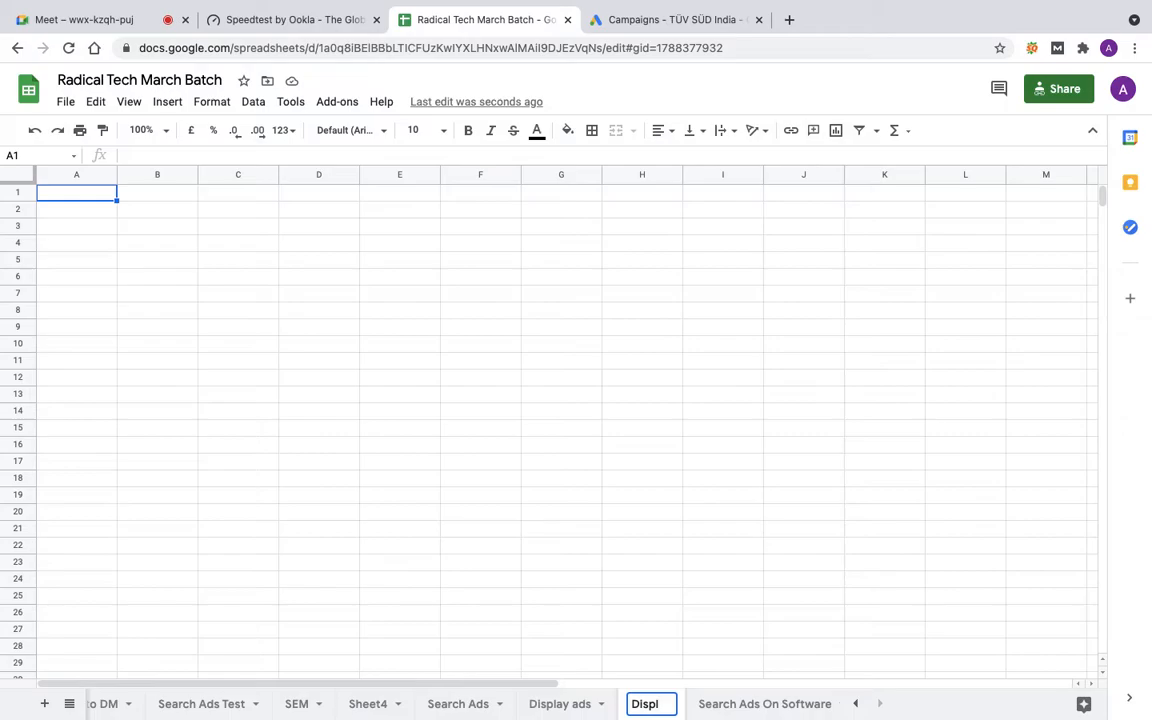
- Name the new sheet "Display" and enter the heading "Display Ads" in cell F2
{"action": "type", "text": "ay"}
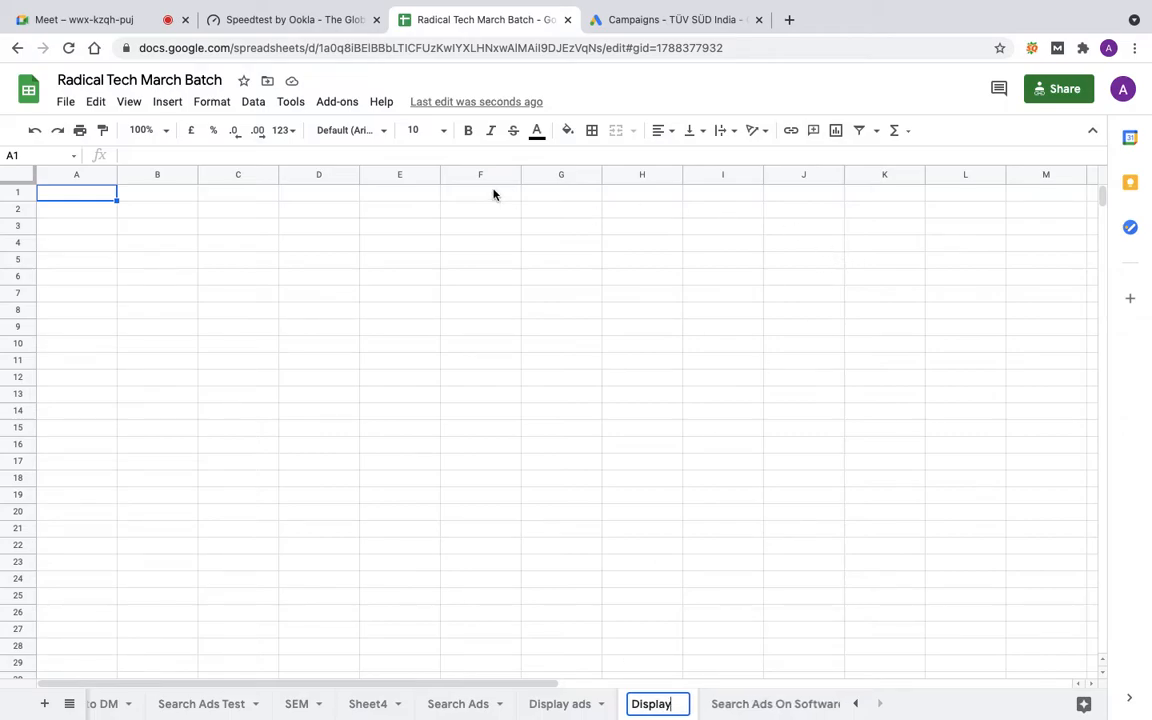
{"action": "left_click", "coordinate": [484, 221]}
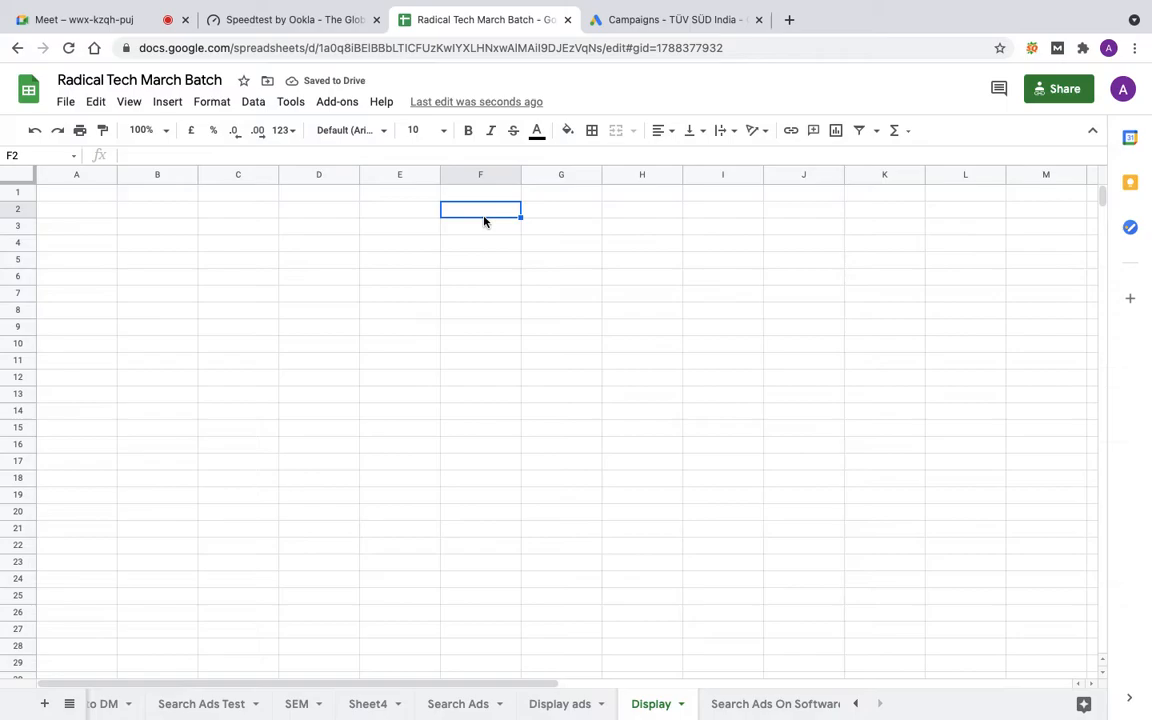
{"action": "type", "text": "Display Ads"}
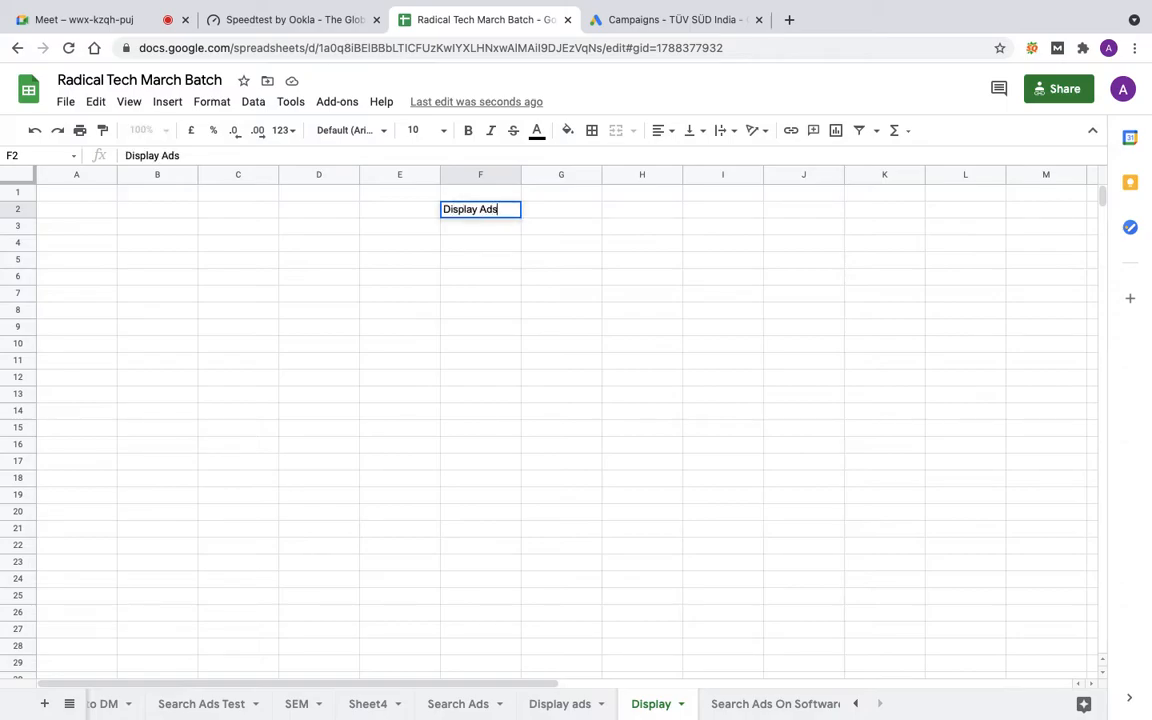
{"action": "key", "text": "Return"}
- Enter "What is Display Ads" in cell F3 below the heading
{"action": "type", "text": "What is Disp"}
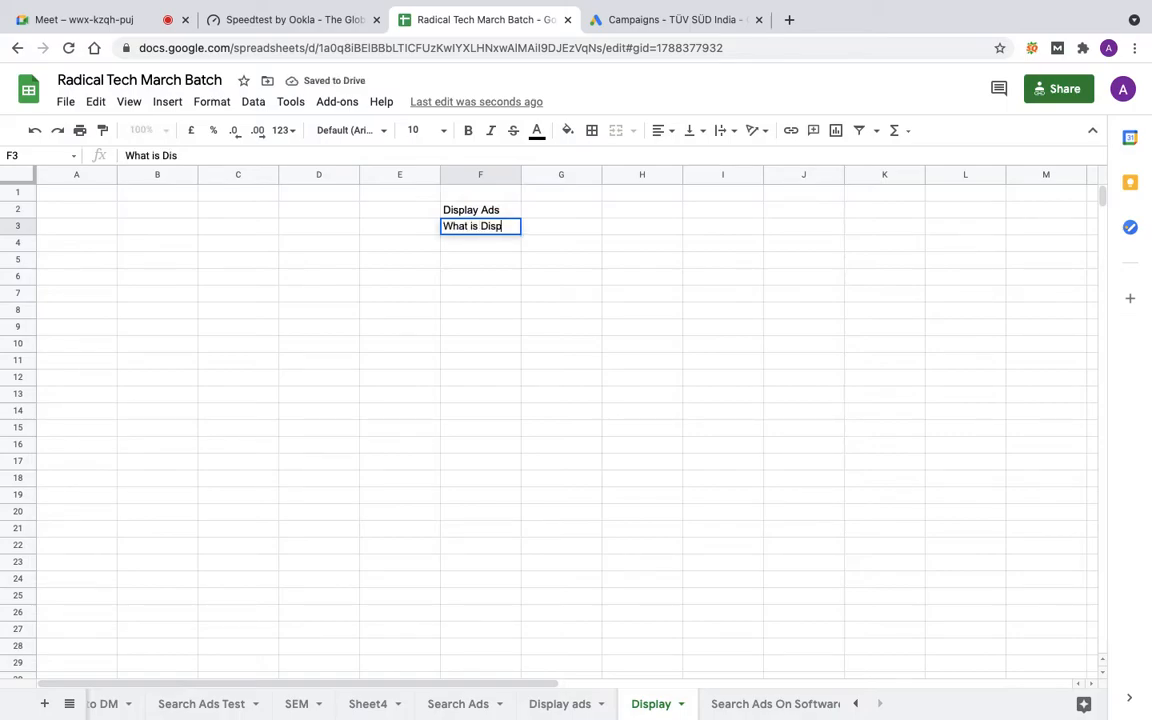
{"action": "type", "text": "lay Ads"}
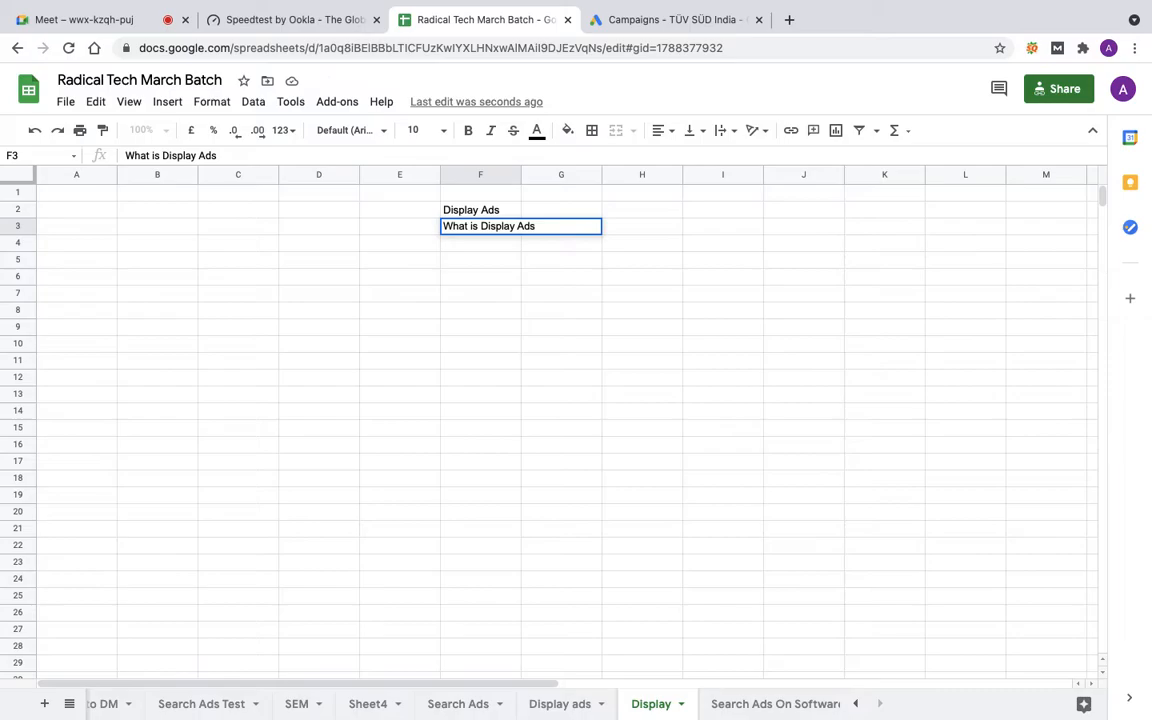
{"action": "key", "text": "Return"}
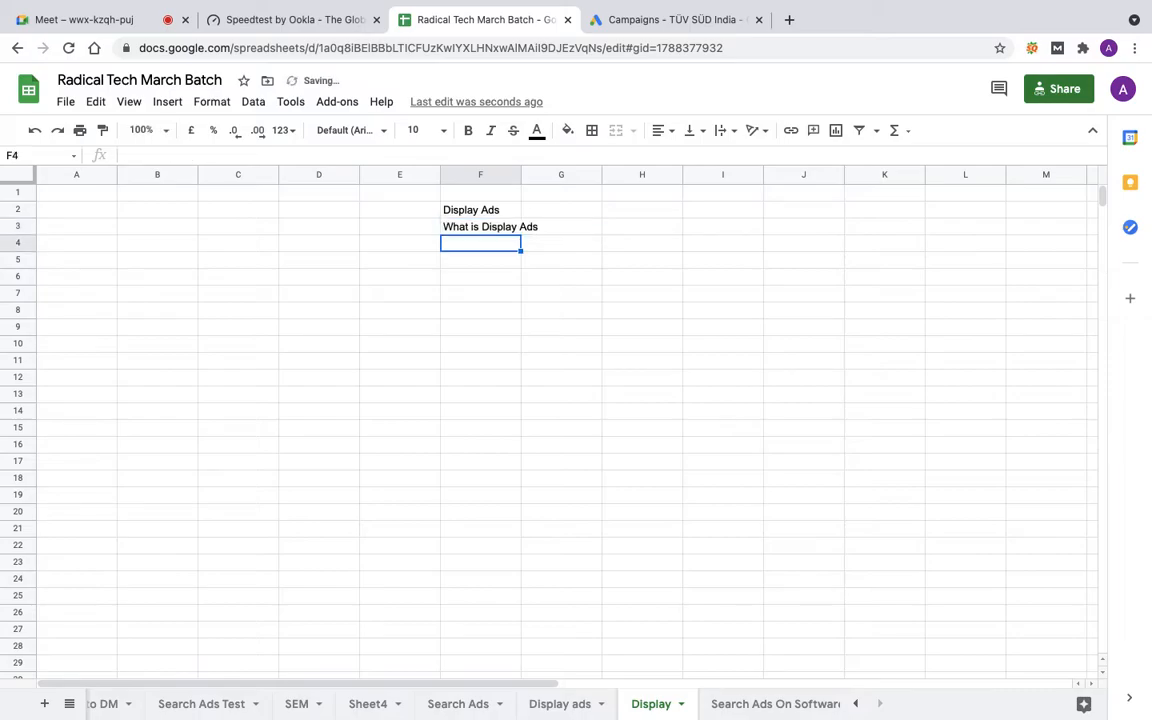
- Enter "Third Party Websites" in cell E4 and "GDN: Google Display Network" in cell G4
{"action": "key", "text": "Left"}
{"action": "type", "text": "Third Part"}
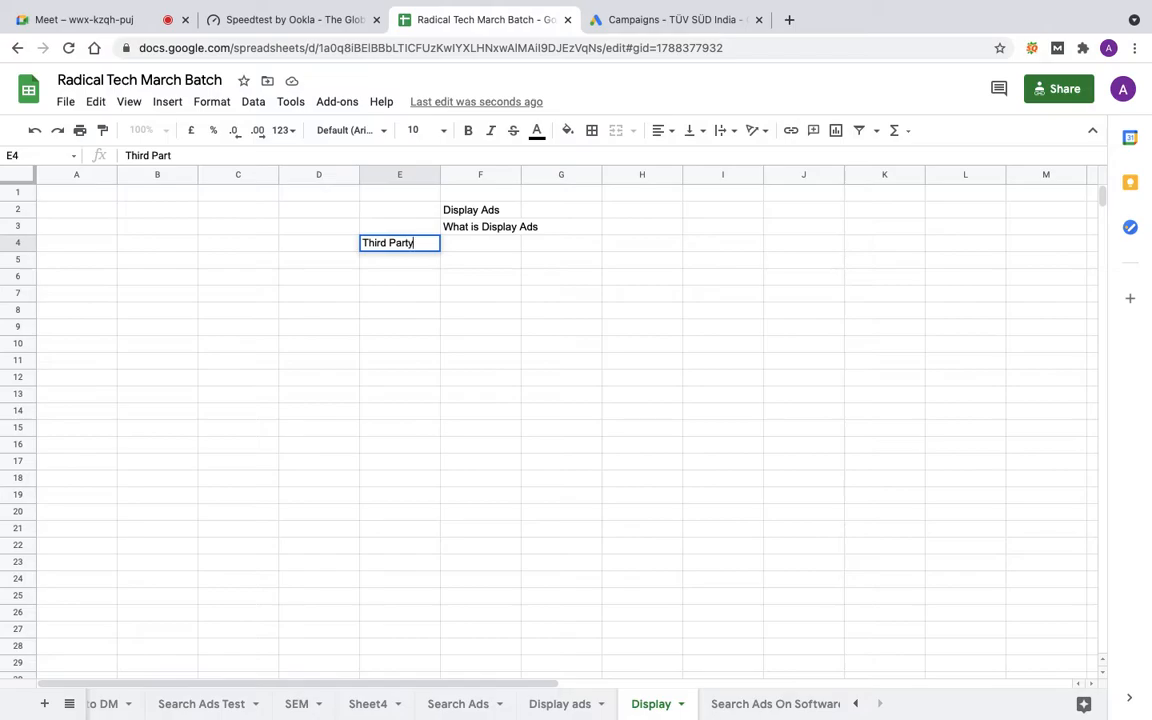
{"action": "type", "text": "y Websit"}
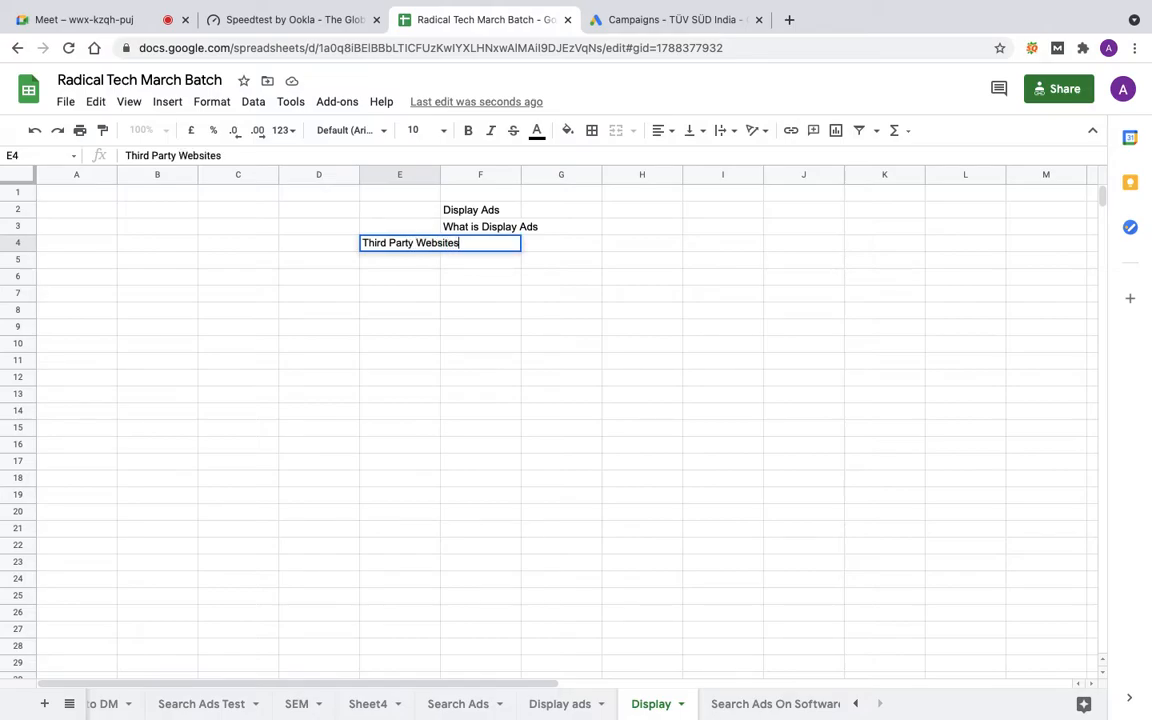
{"action": "type", "text": "es"}
{"action": "key", "text": "Tab"}
{"action": "key", "text": "Right"}
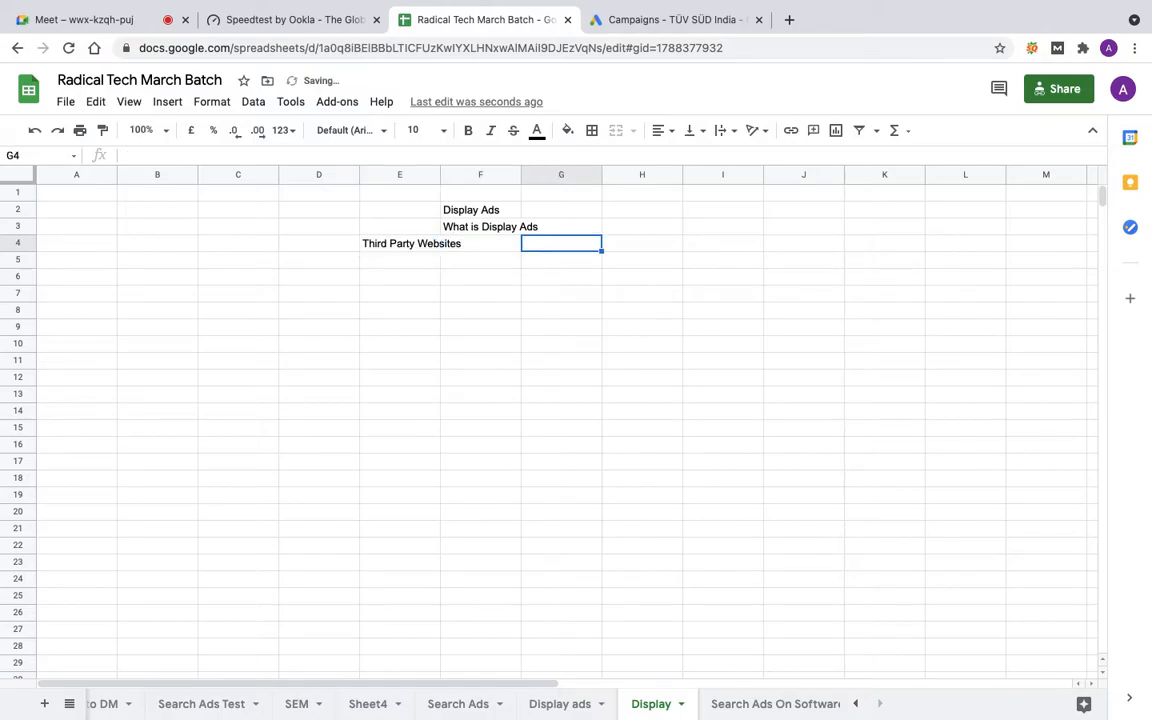
{"action": "type", "text": "GDN"}
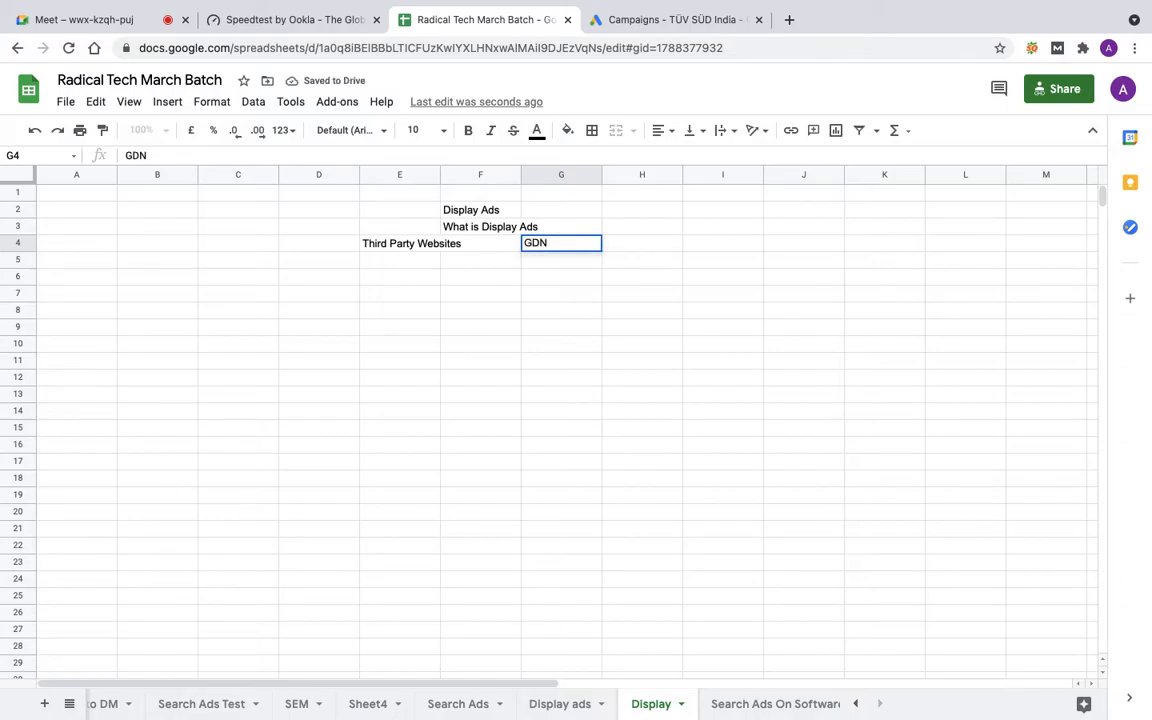
{"action": "type", "text": ": Google D"}
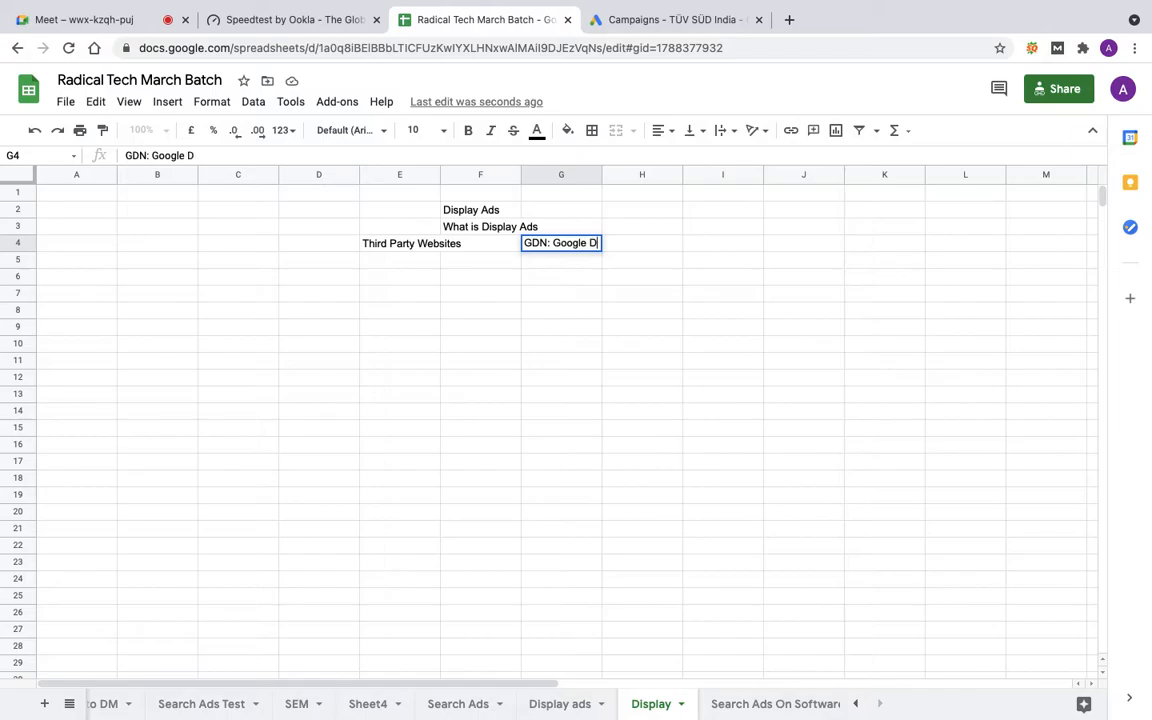
{"action": "type", "text": "isplay Network"}
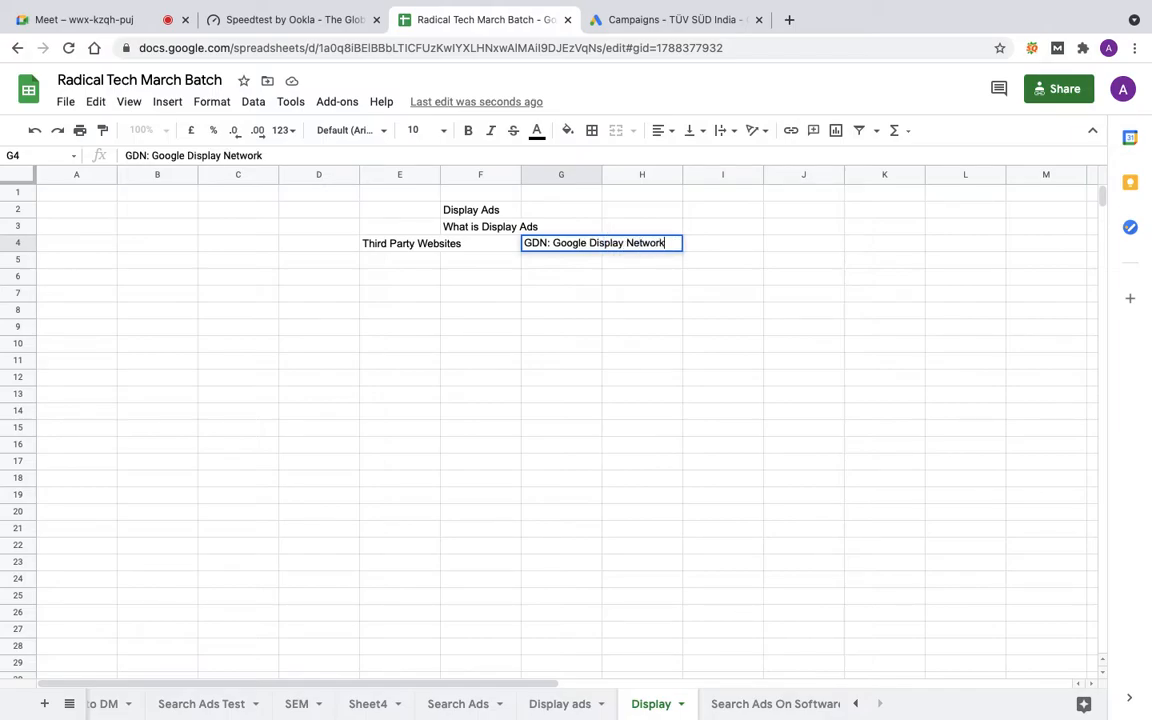
{"action": "key", "text": "Return"}
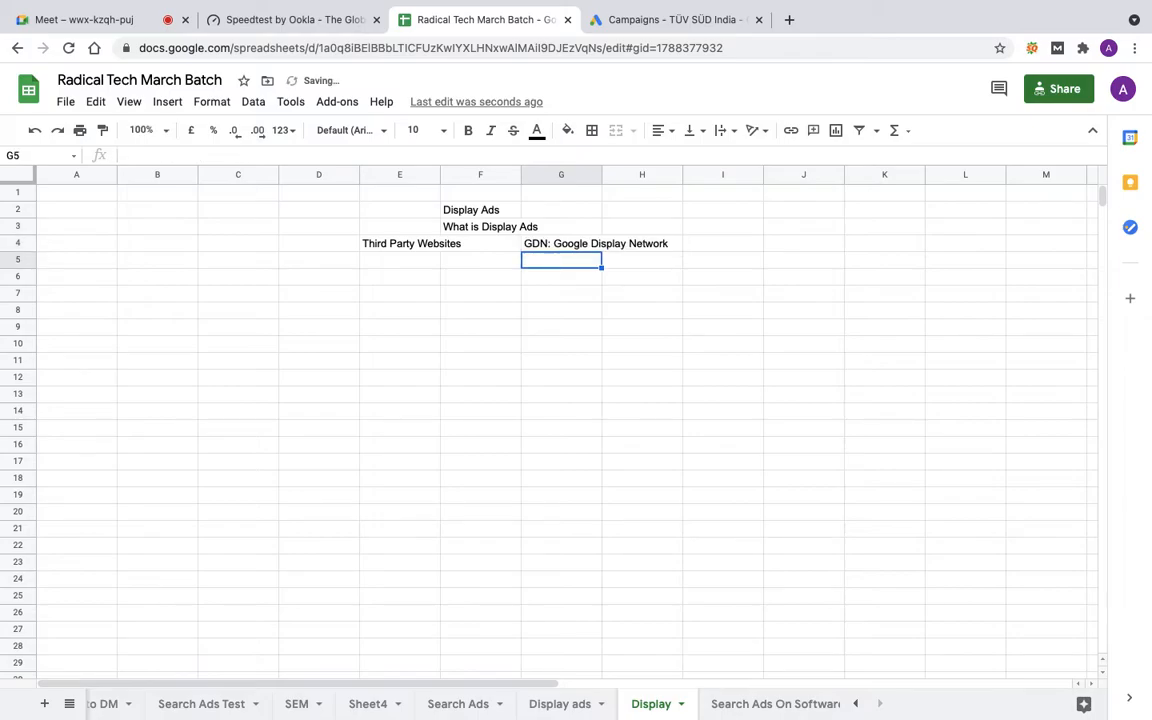
{"action": "key", "text": "Return"}
{"action": "key", "text": "Return"}
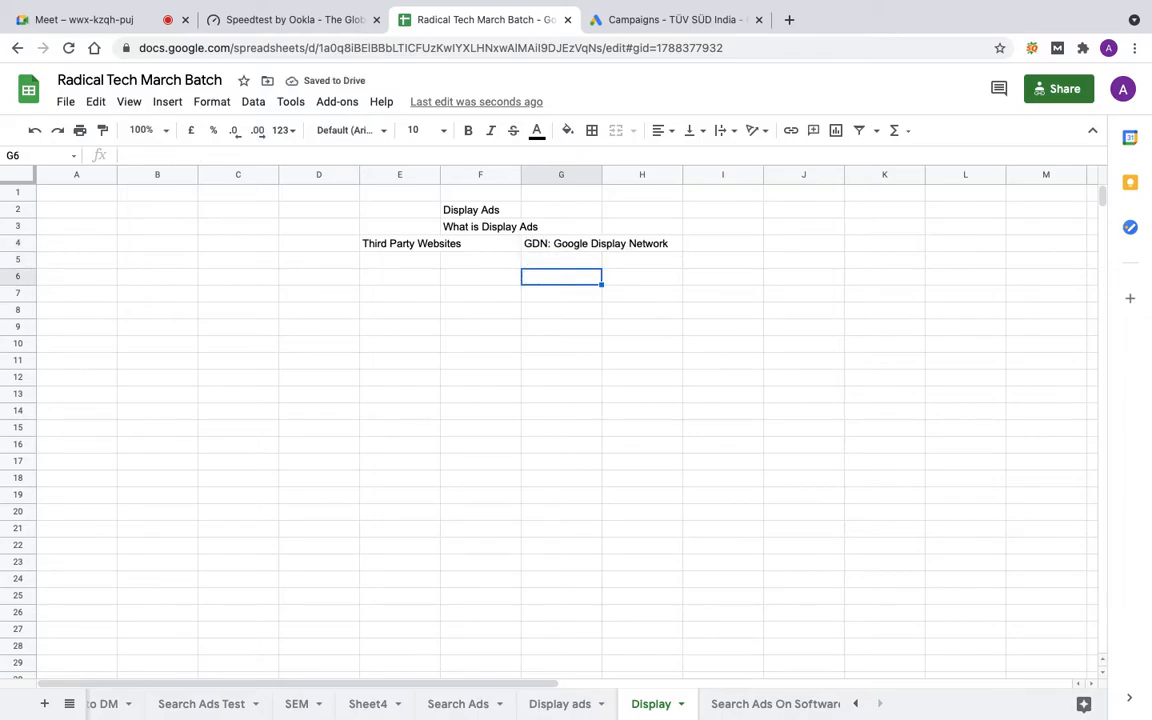
{"action": "key", "text": "Up"}
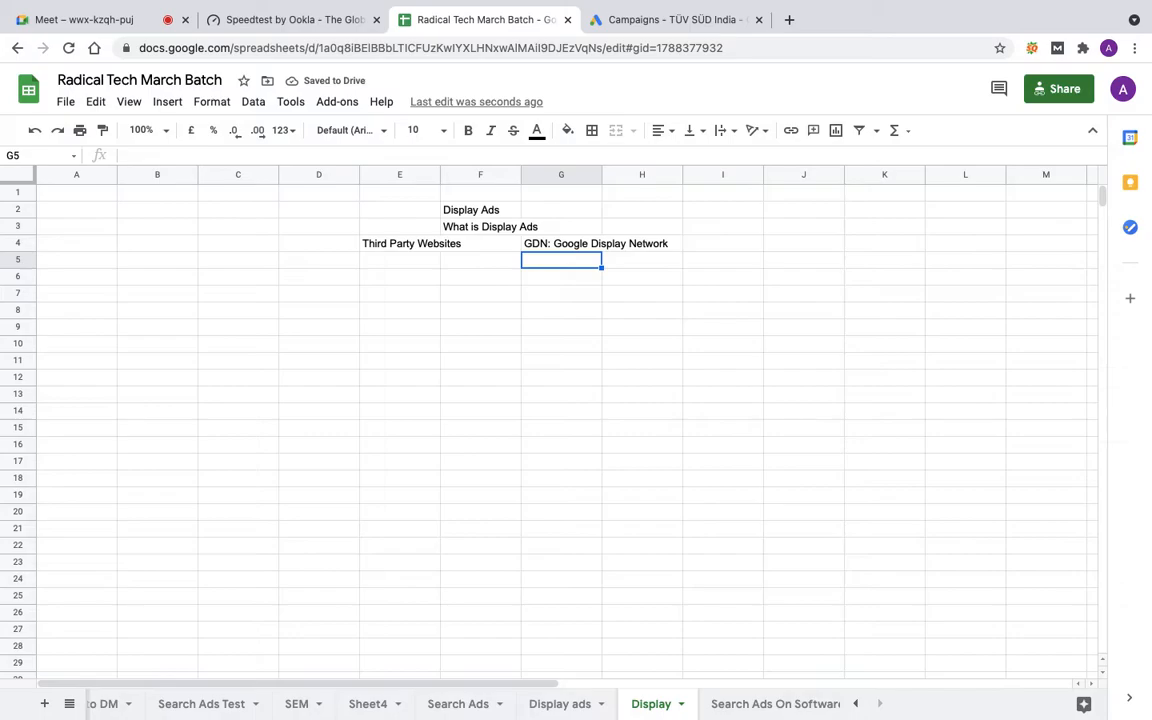
{"action": "key", "text": "Up"}
{"action": "key", "text": "Up"}
{"action": "key", "text": "Up"}
{"action": "key", "text": "Left"}
- Open an empty browser tab and return to the Radical Tech March Batch spreadsheet
{"action": "left_click", "coordinate": [789, 21]}
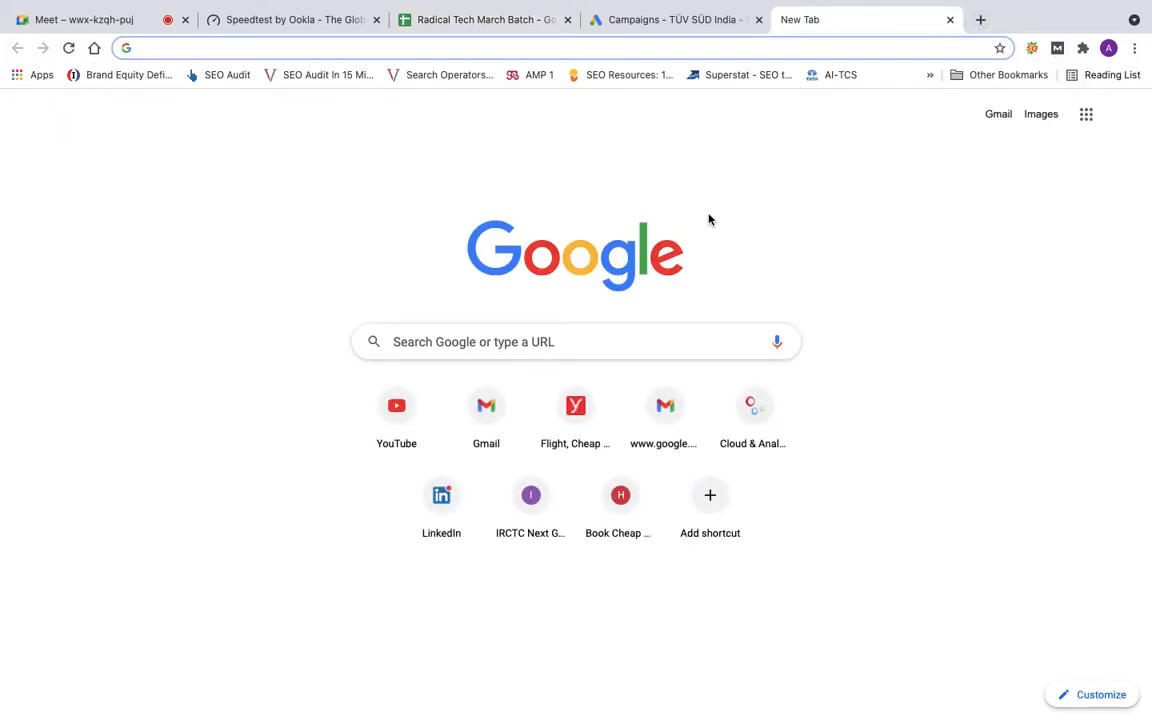
{"action": "key", "text": "ctrl+Left"}
{"action": "key", "text": "ctrl+Right"}
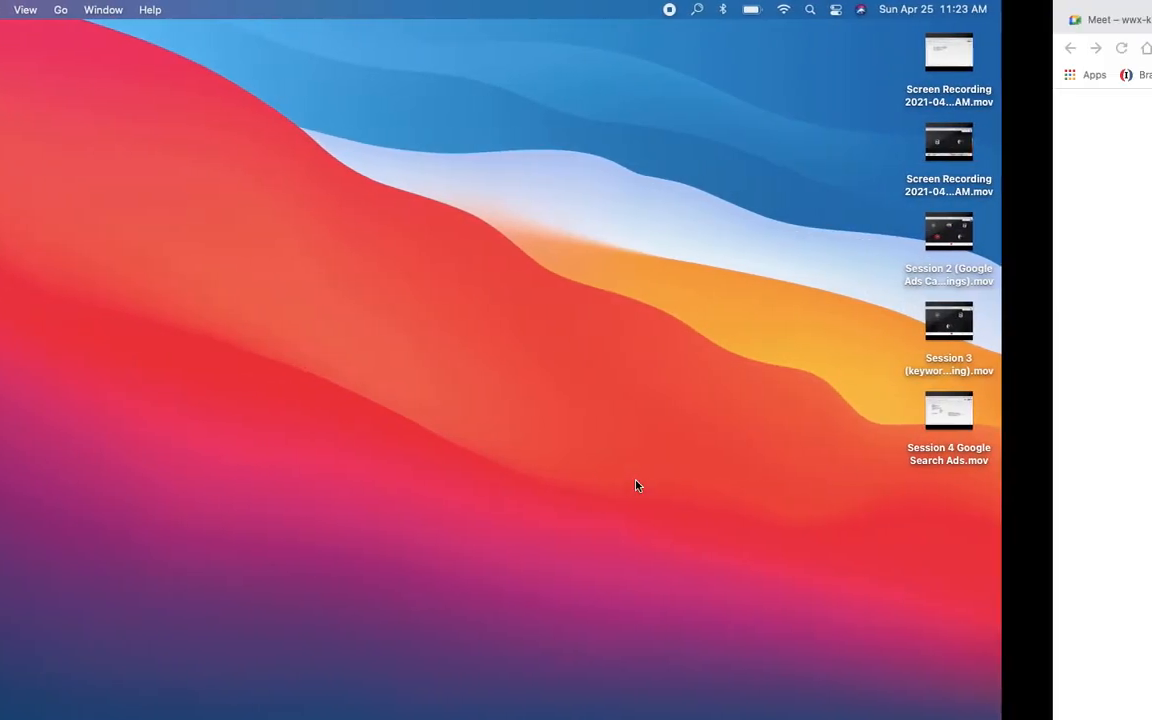
{"action": "left_click", "coordinate": [482, 22]}
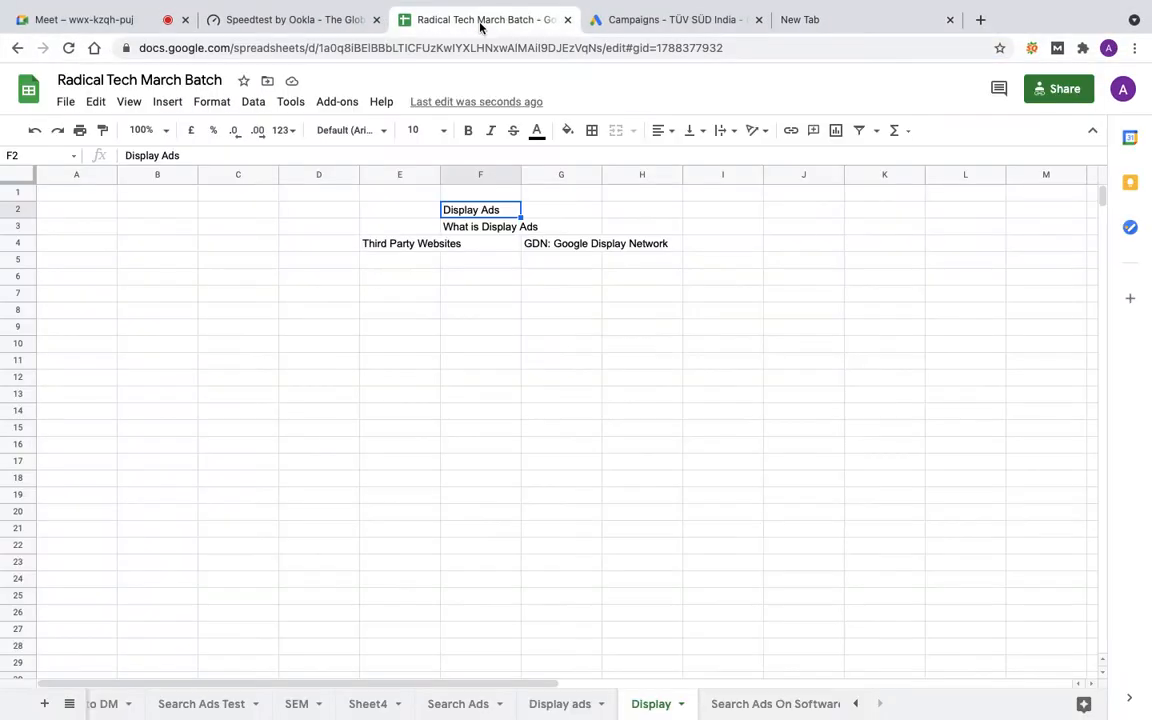
- Present the entire screen in the Google Meet call, then go back to the spreadsheet and hide the sharing notice
{"action": "left_click", "coordinate": [105, 22]}
{"action": "left_click", "coordinate": [1046, 678]}
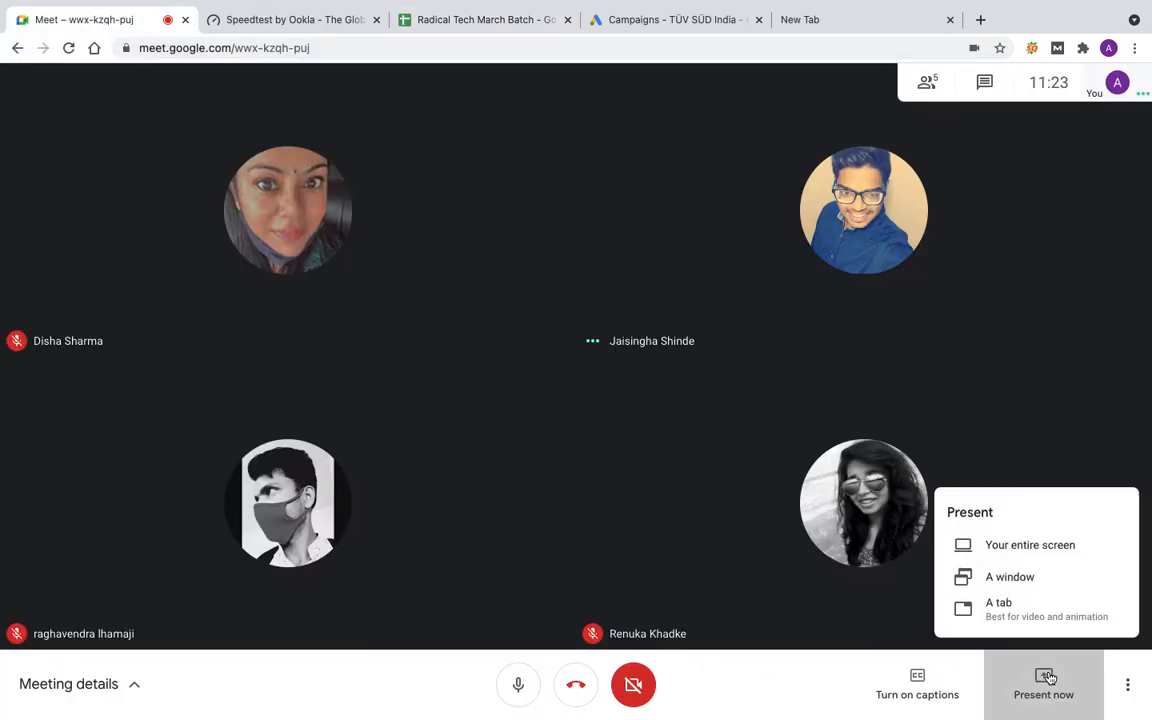
{"action": "left_click", "coordinate": [1031, 548]}
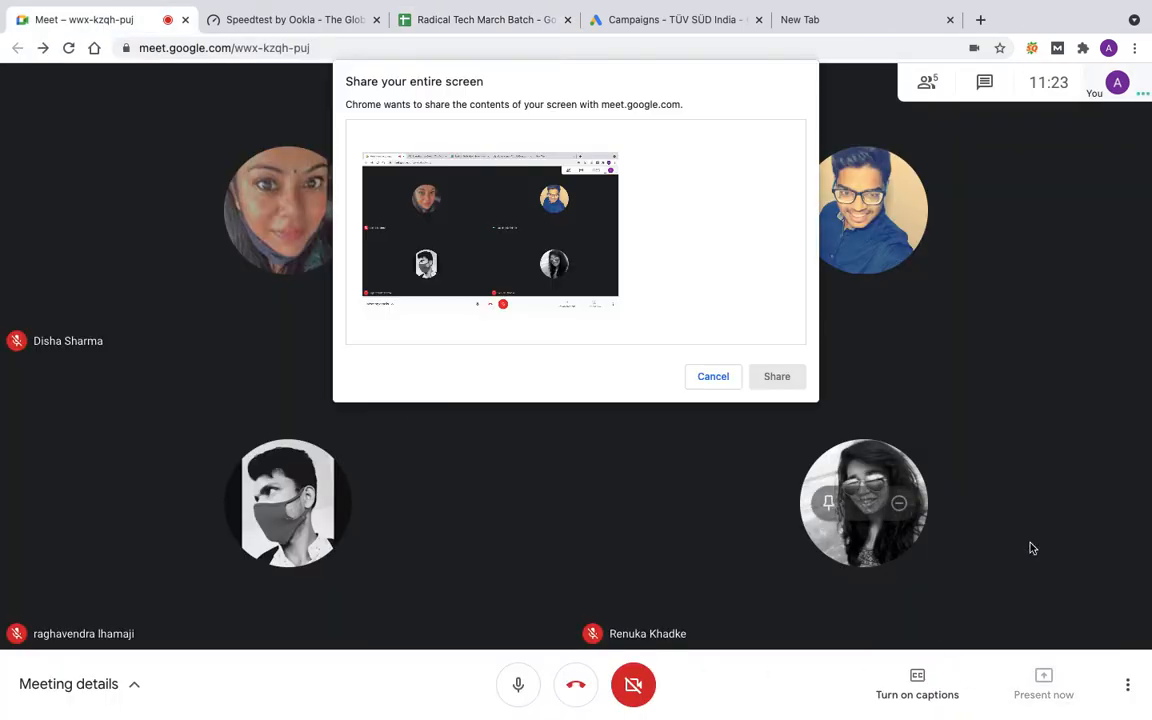
{"action": "left_click", "coordinate": [459, 194]}
{"action": "left_click", "coordinate": [777, 376]}
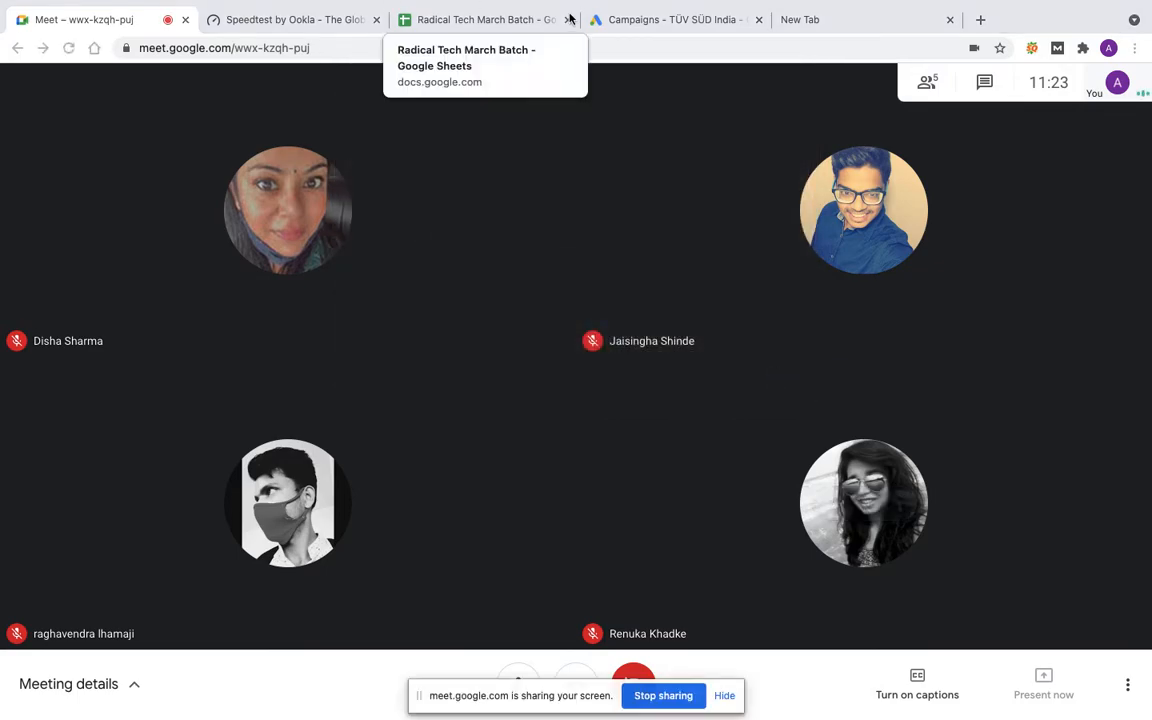
{"action": "left_click", "coordinate": [481, 20]}
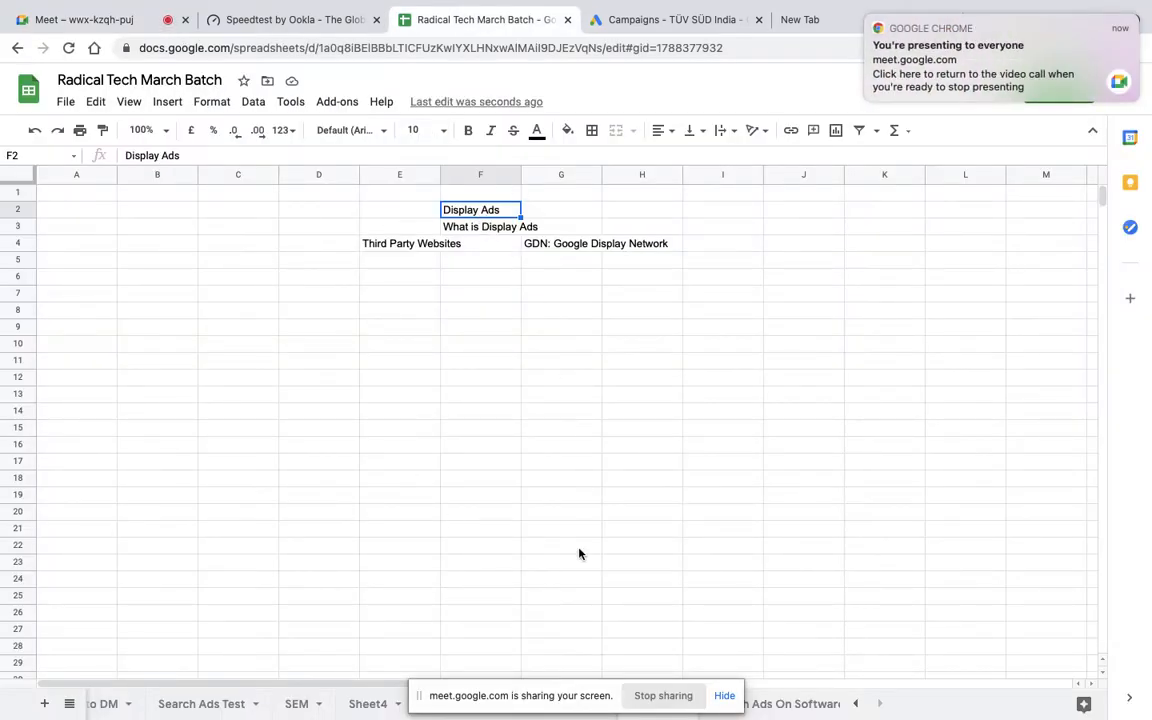
{"action": "left_click", "coordinate": [724, 695]}
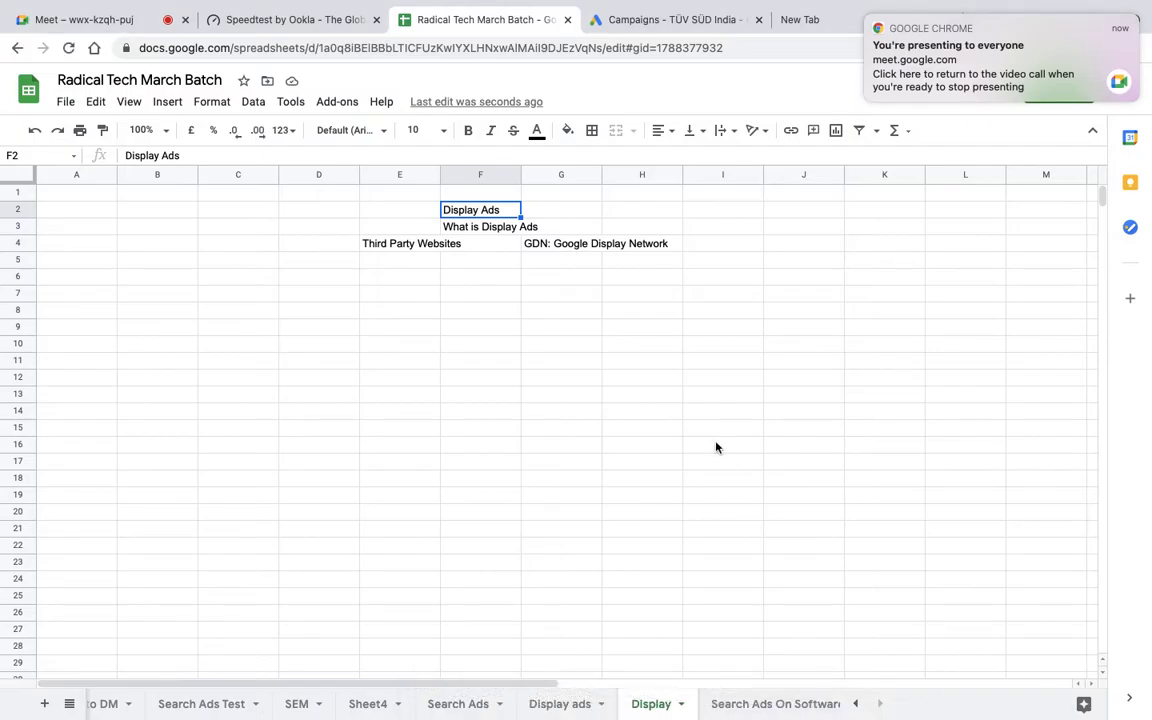
- Fit column F's width to its text and centre-align the contents of columns E to H
{"action": "double_click", "coordinate": [520, 174]}
{"action": "left_click_drag", "start_coordinate": [385, 178], "coordinate": [635, 295]}
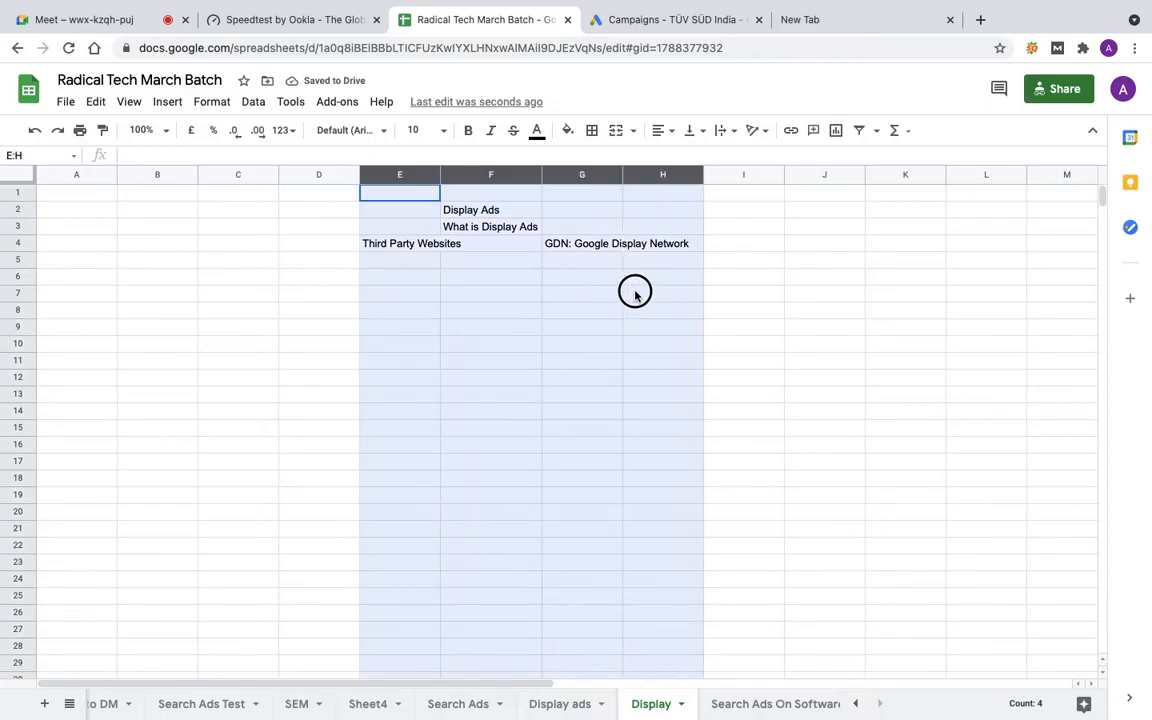
{"action": "left_click", "coordinate": [663, 130]}
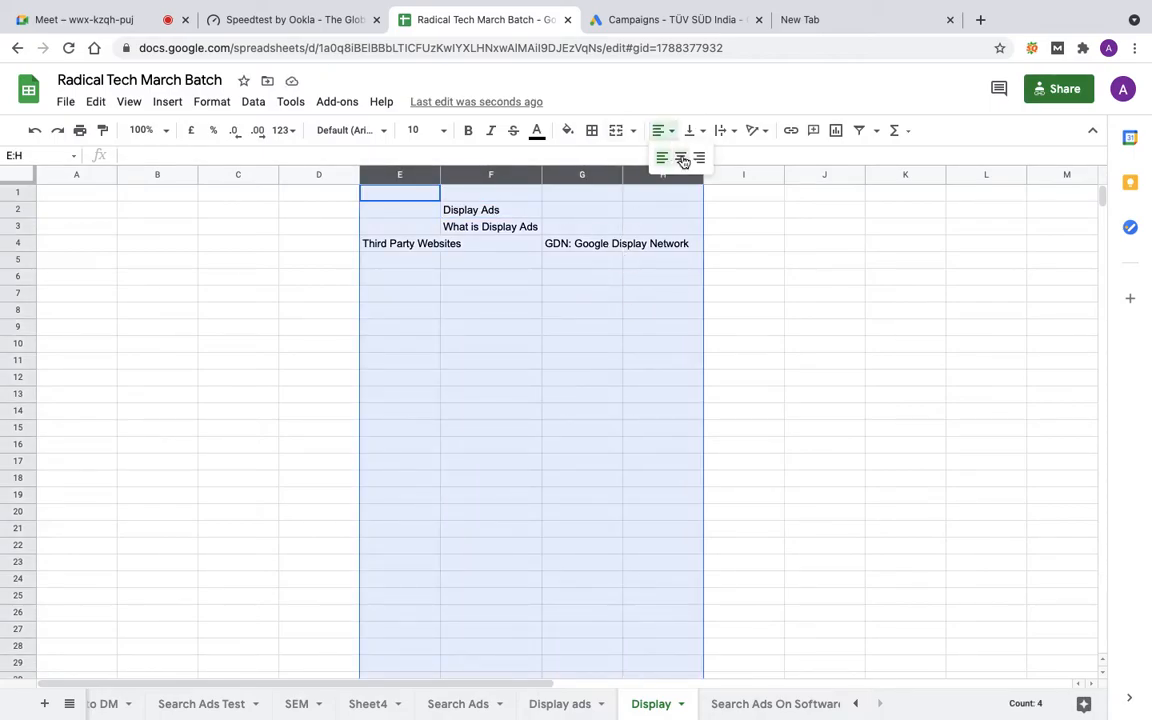
{"action": "left_click", "coordinate": [680, 157]}
- Load the ndtv.in news website in the empty browser tab
{"action": "left_click", "coordinate": [845, 10]}
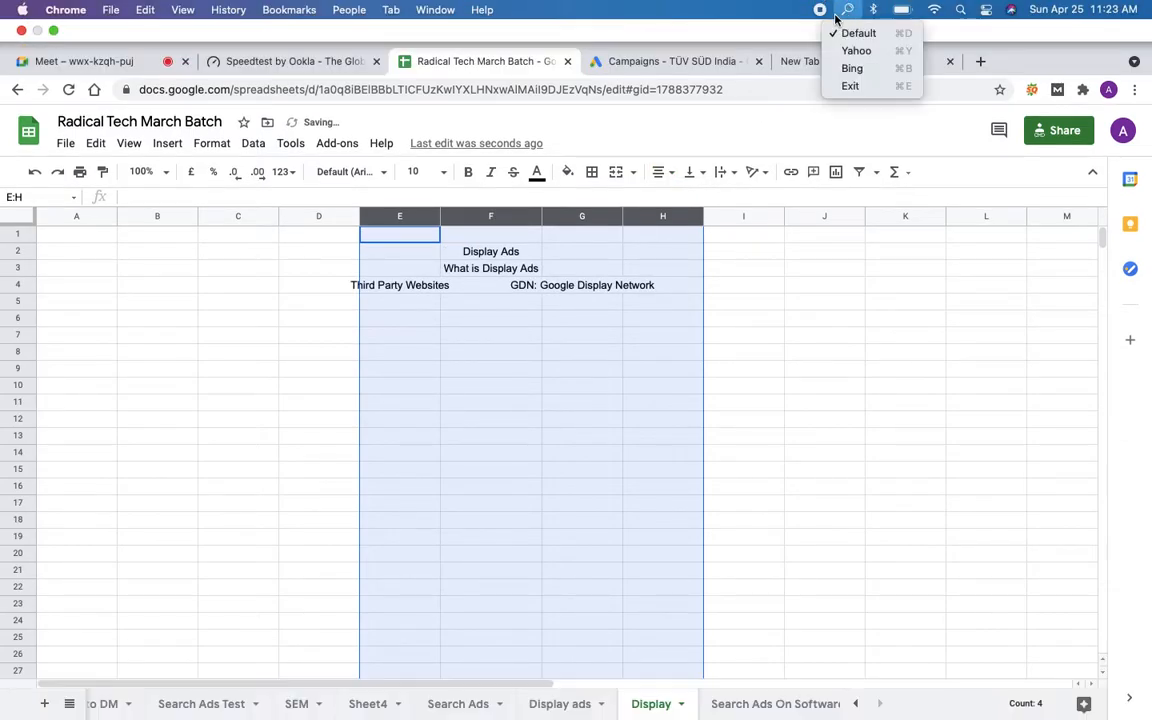
{"action": "left_click", "coordinate": [798, 50]}
{"action": "left_click", "coordinate": [813, 60]}
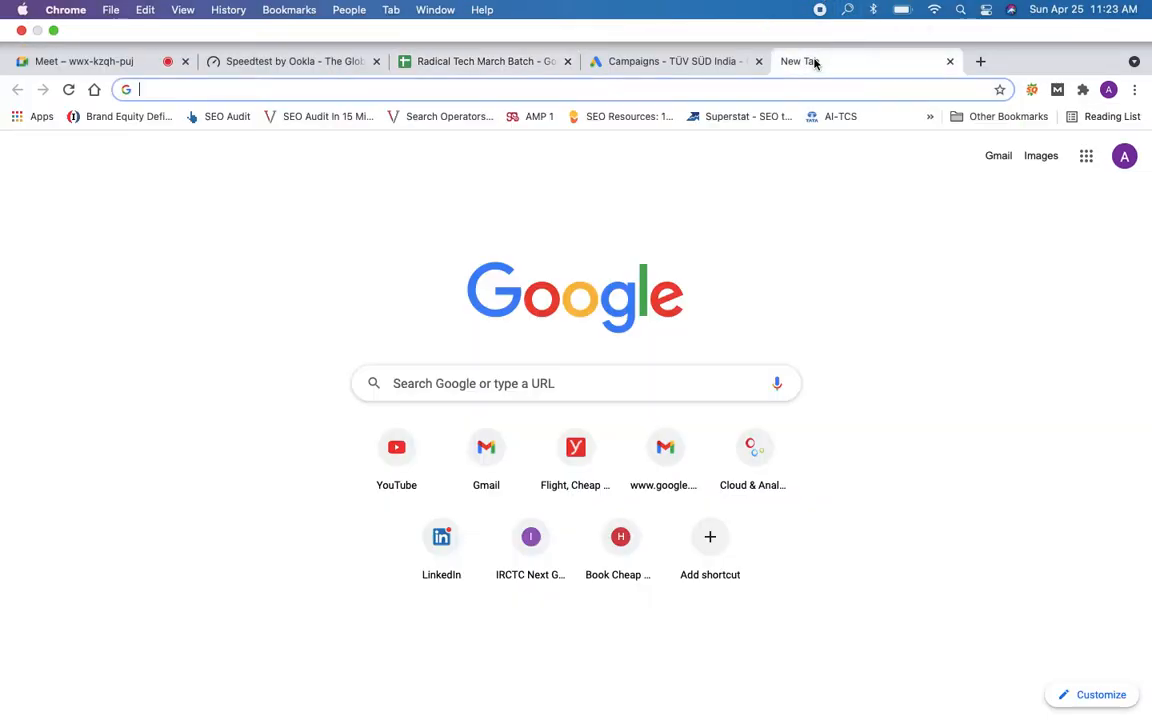
{"action": "left_click", "coordinate": [482, 91]}
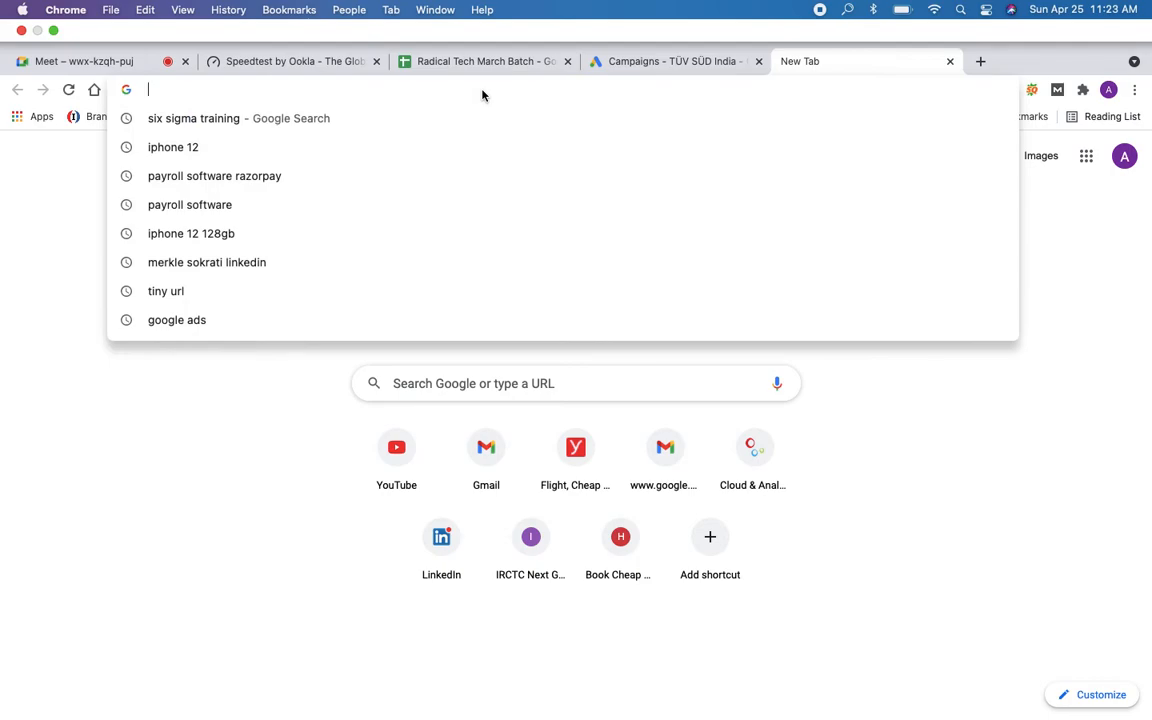
{"action": "type", "text": "NDTV.in"}
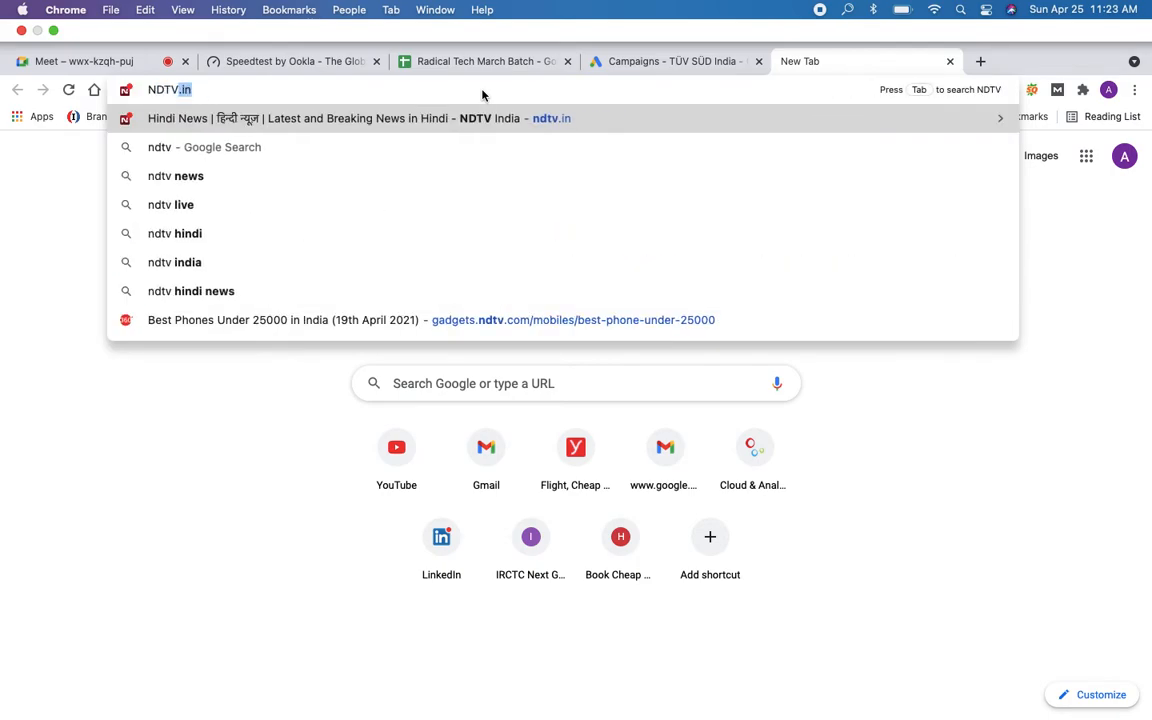
{"action": "key", "text": "Return"}
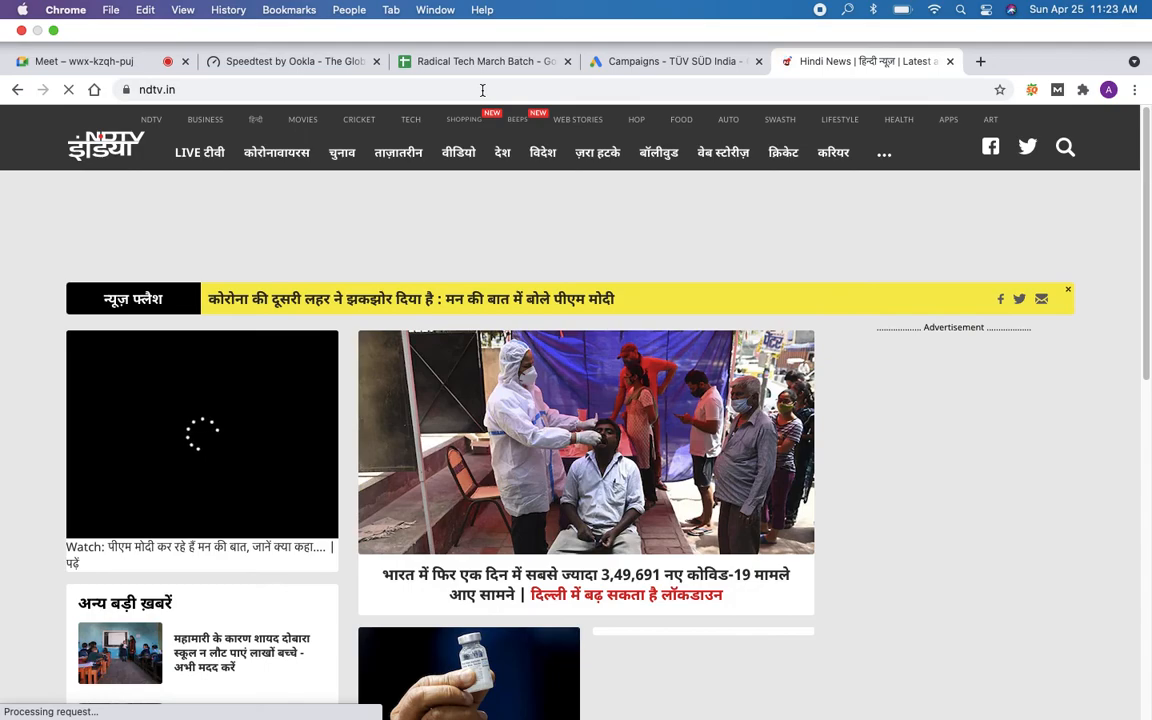
- Examine the NDTV homepage for display ads, including the banner, sidebar and sponsored placements
{"action": "key", "text": "ctrl+super+f"}
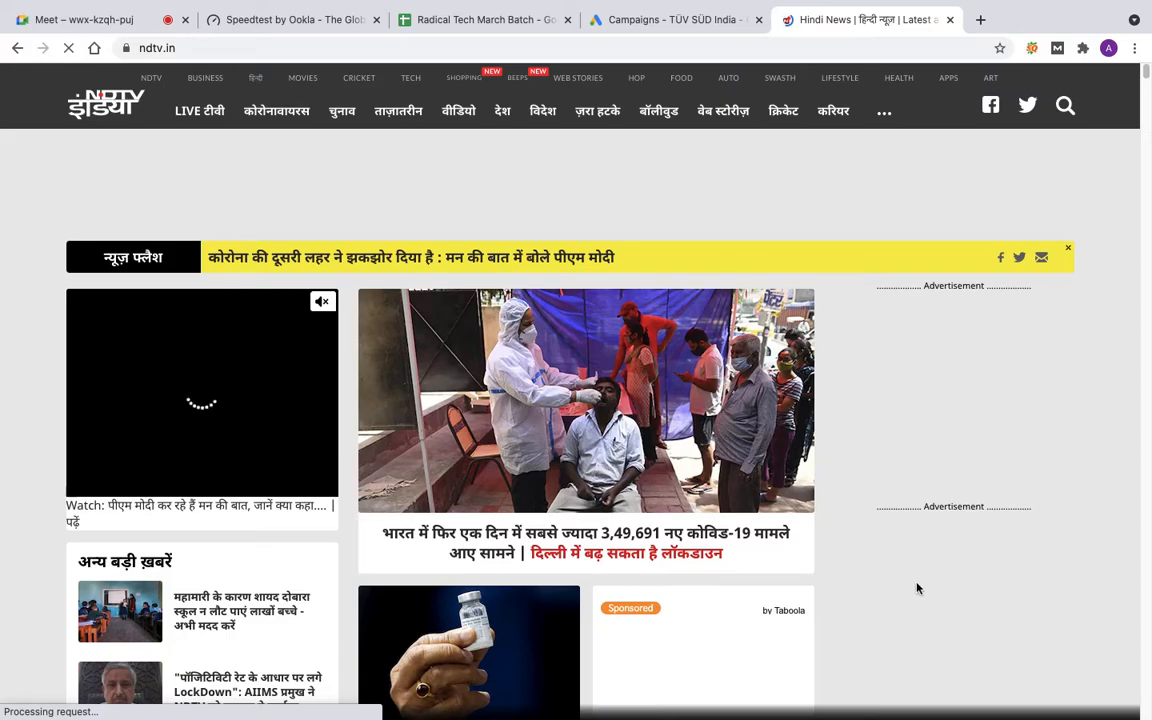
{"action": "scroll", "coordinate": [758, 634], "scroll_direction": "down", "scroll_amount": 2}
{"action": "scroll", "coordinate": [758, 634], "scroll_direction": "down", "scroll_amount": 1}
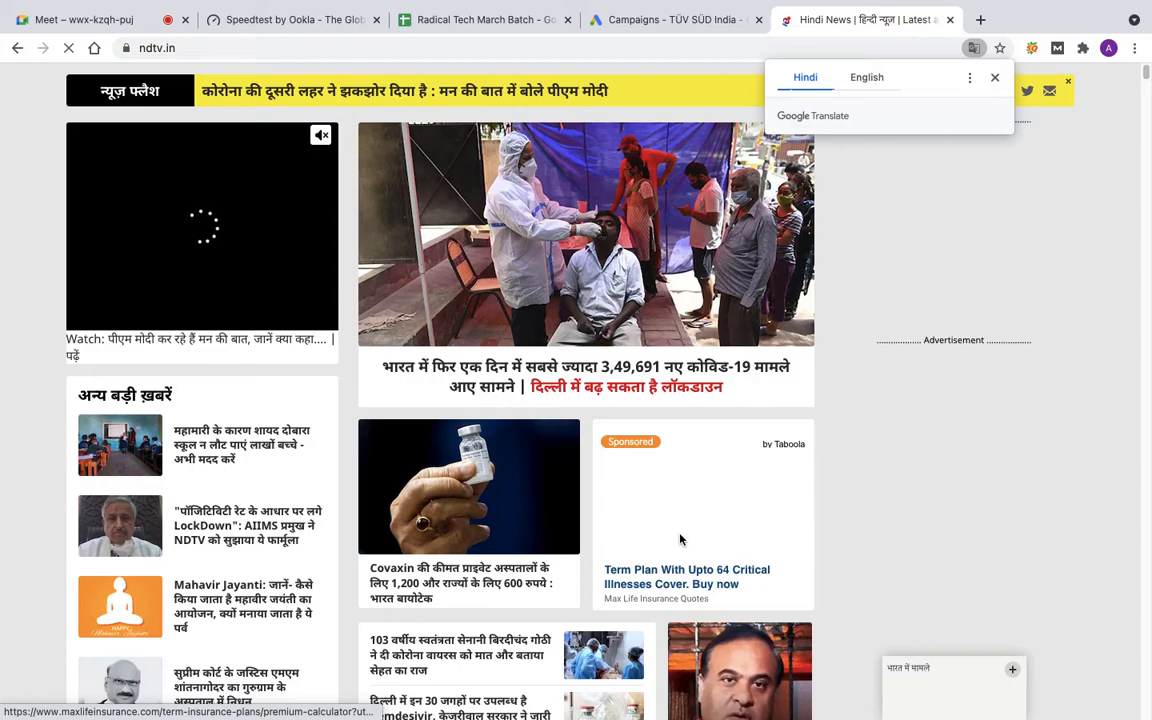
{"action": "scroll", "coordinate": [795, 597], "scroll_direction": "down", "scroll_amount": 1}
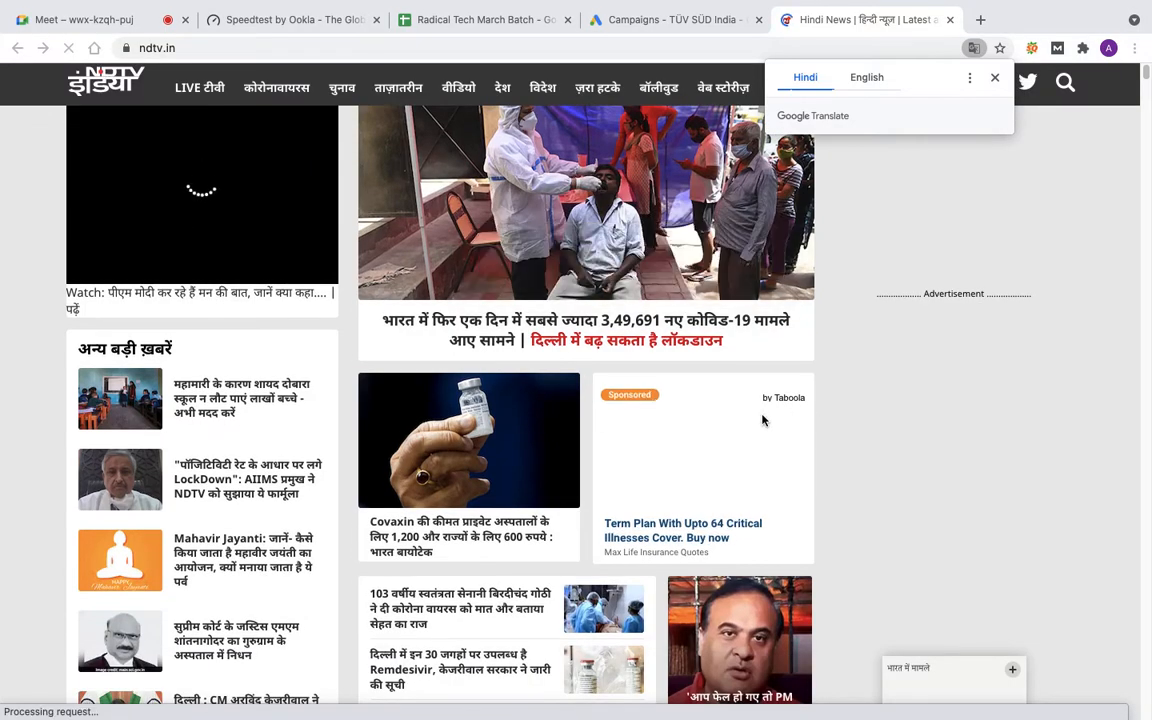
{"action": "scroll", "coordinate": [998, 368], "scroll_direction": "up", "scroll_amount": 3}
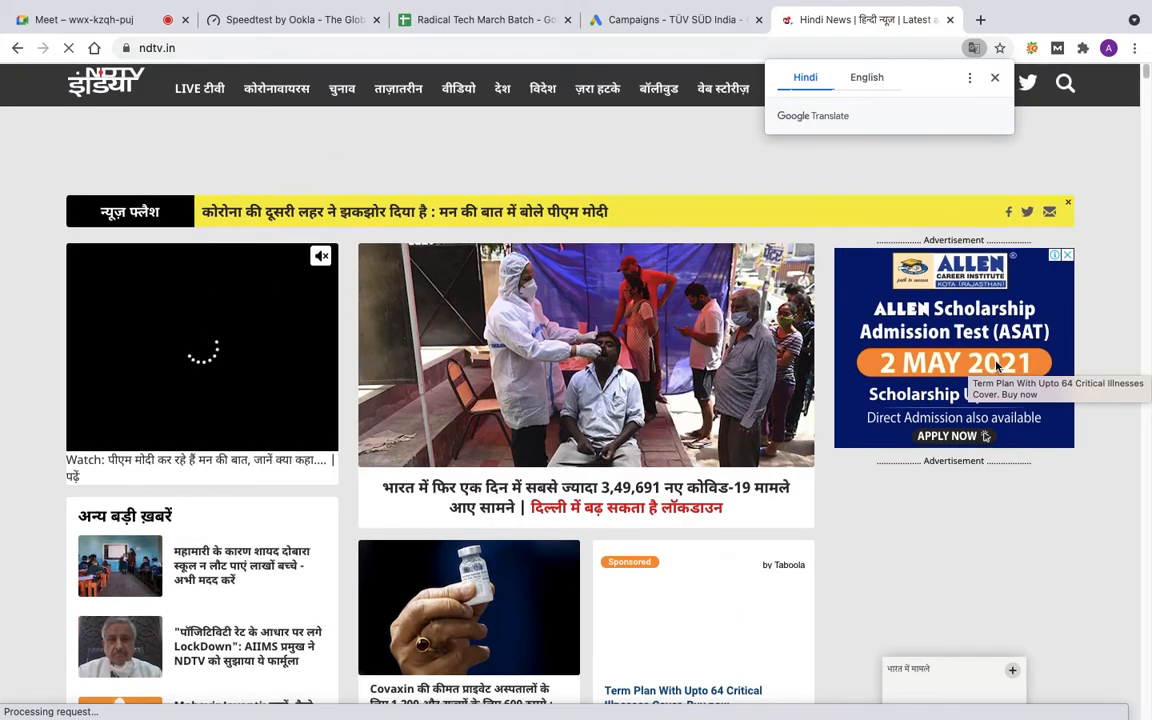
{"action": "scroll", "coordinate": [1016, 315], "scroll_direction": "up", "scroll_amount": 1}
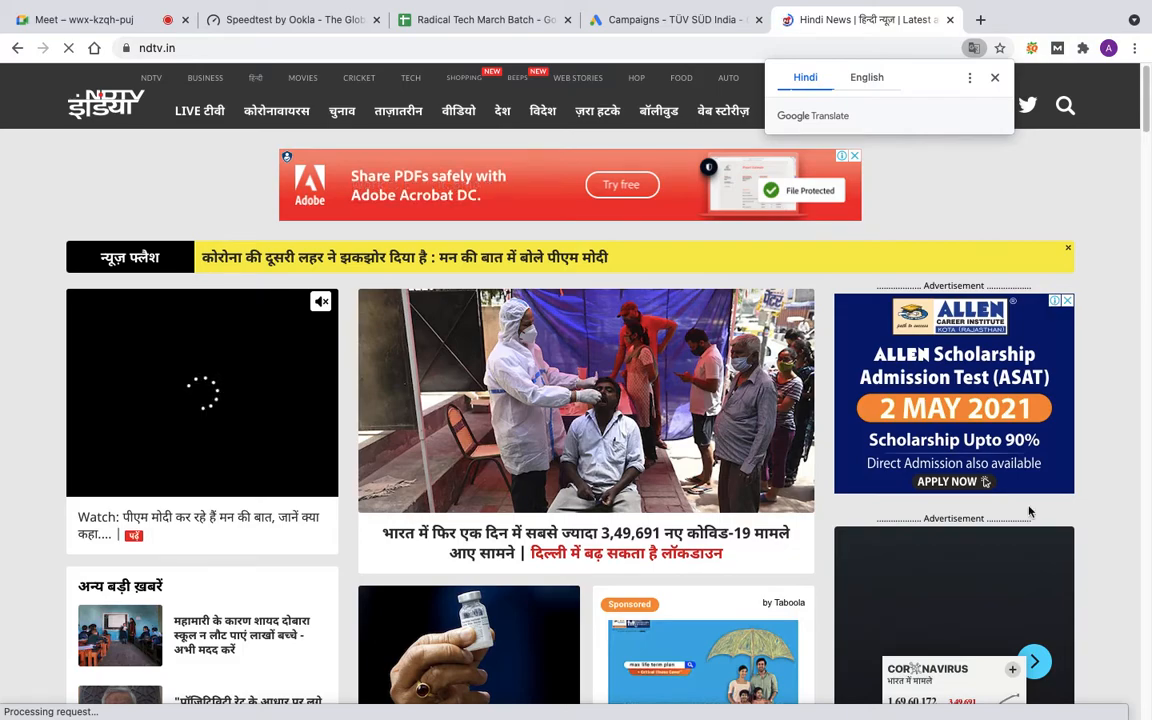
- Dismiss the translation offer on the NDTV page and search Google for "size for Display Ads" in a new tab
{"action": "left_click", "coordinate": [995, 80]}
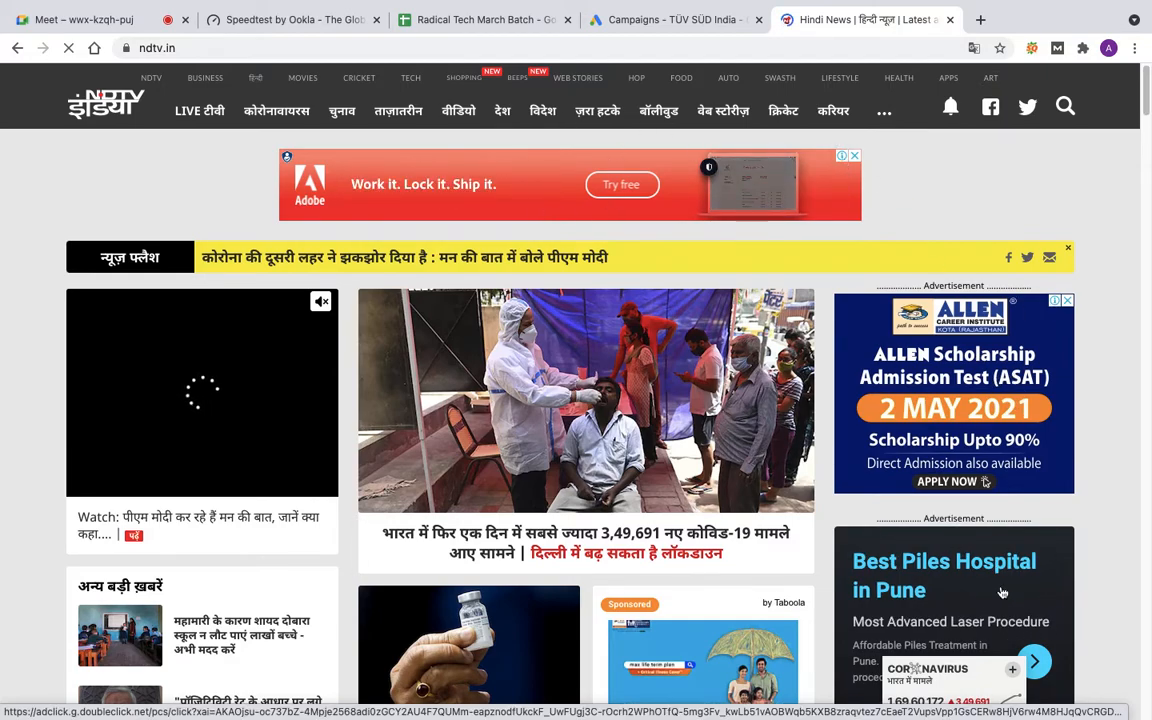
{"action": "scroll", "coordinate": [997, 598], "scroll_direction": "down", "scroll_amount": 3}
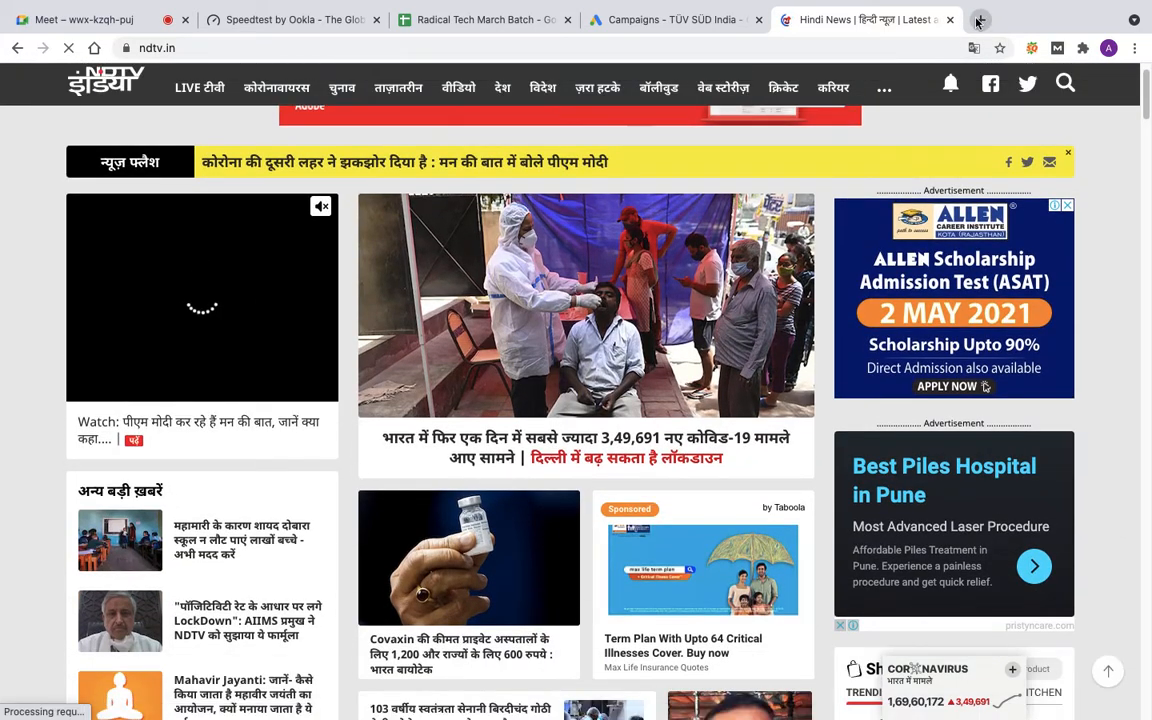
{"action": "left_click", "coordinate": [980, 19]}
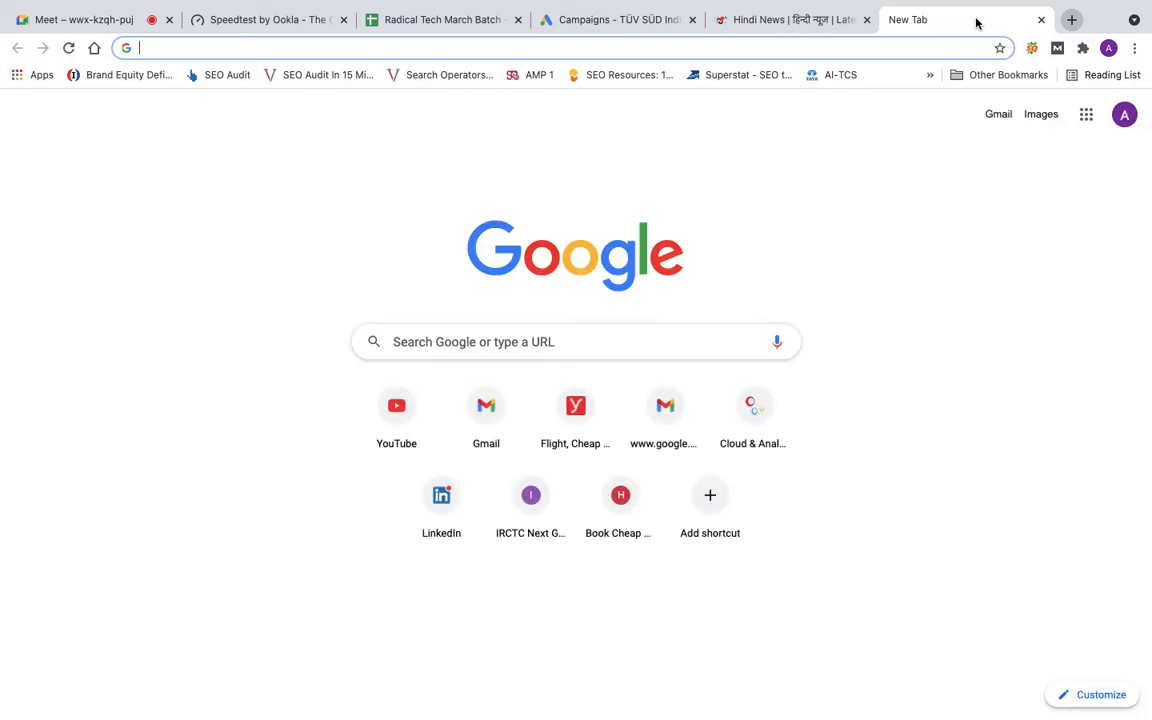
{"action": "type", "text": "si"}
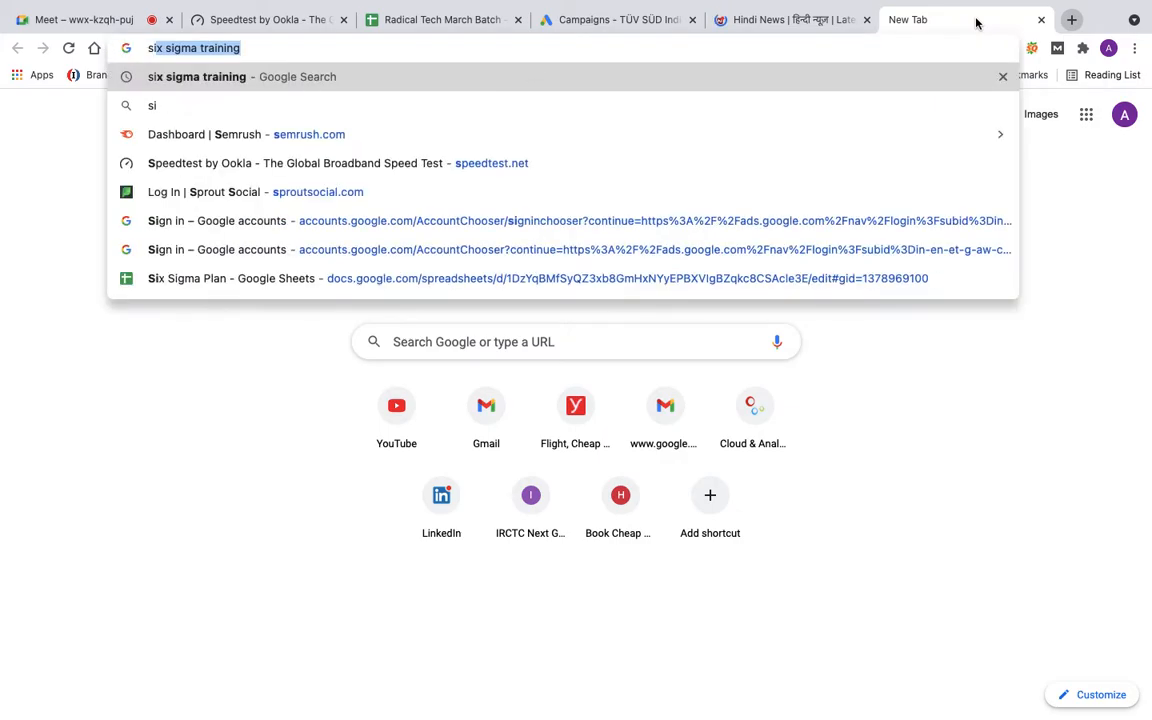
{"action": "type", "text": "ze for D"}
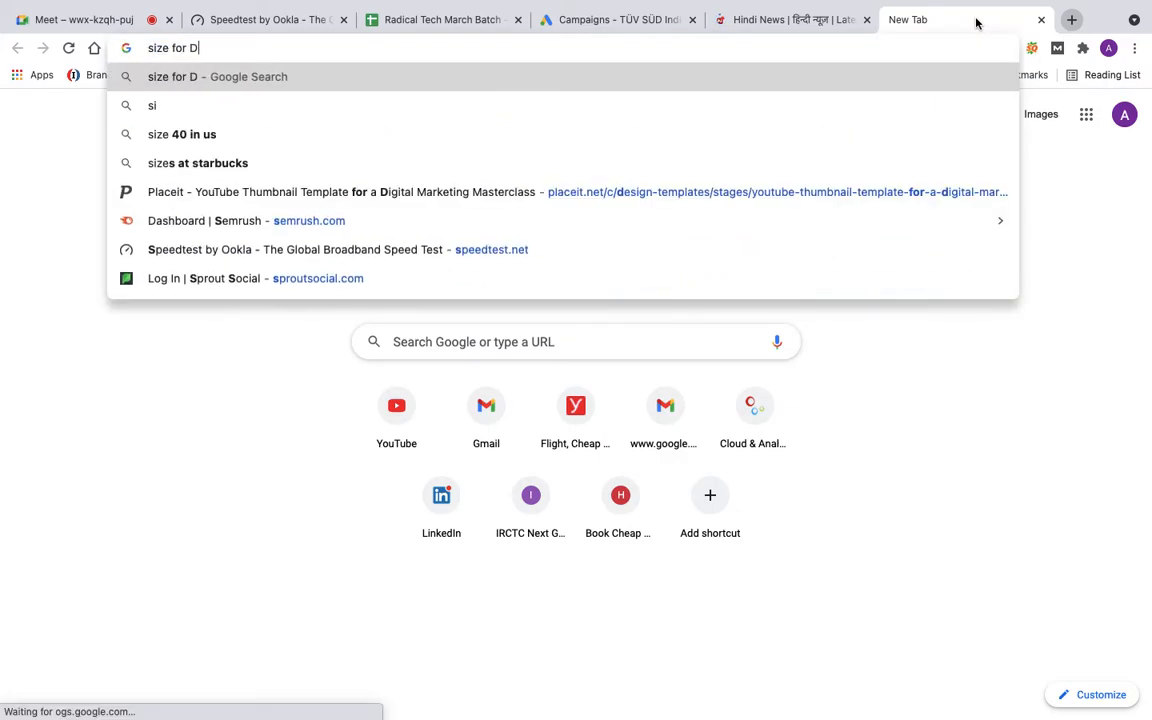
{"action": "type", "text": "isplay Ads"}
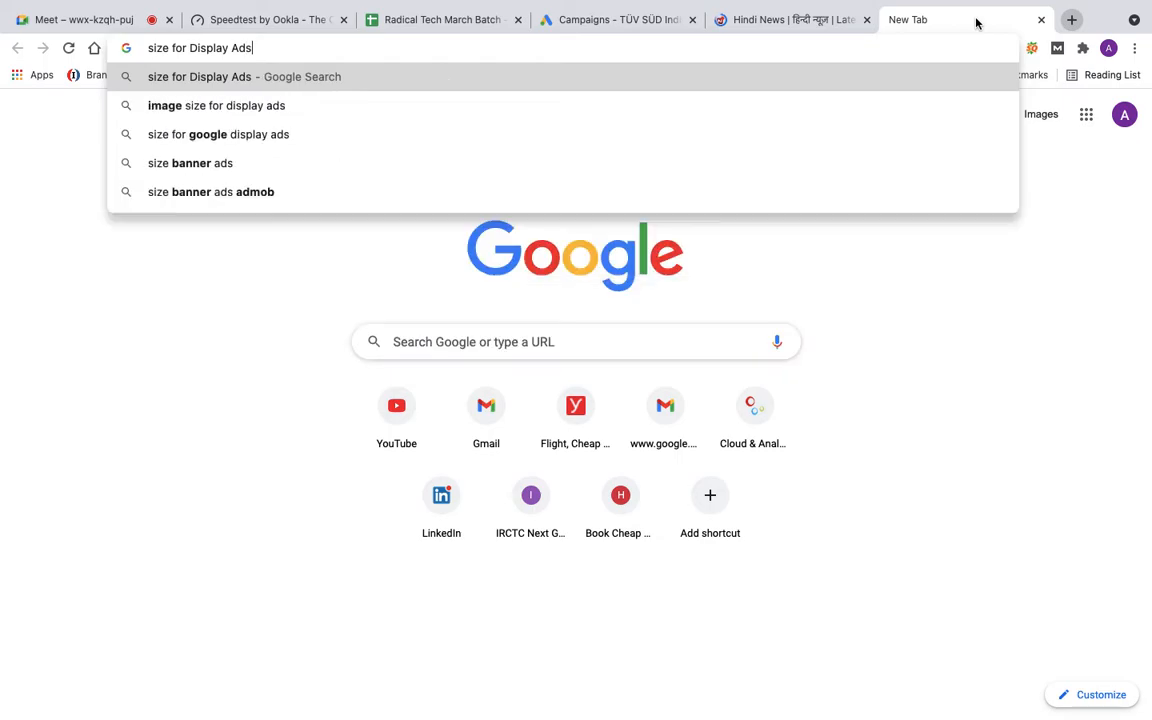
{"action": "key", "text": "Return"}
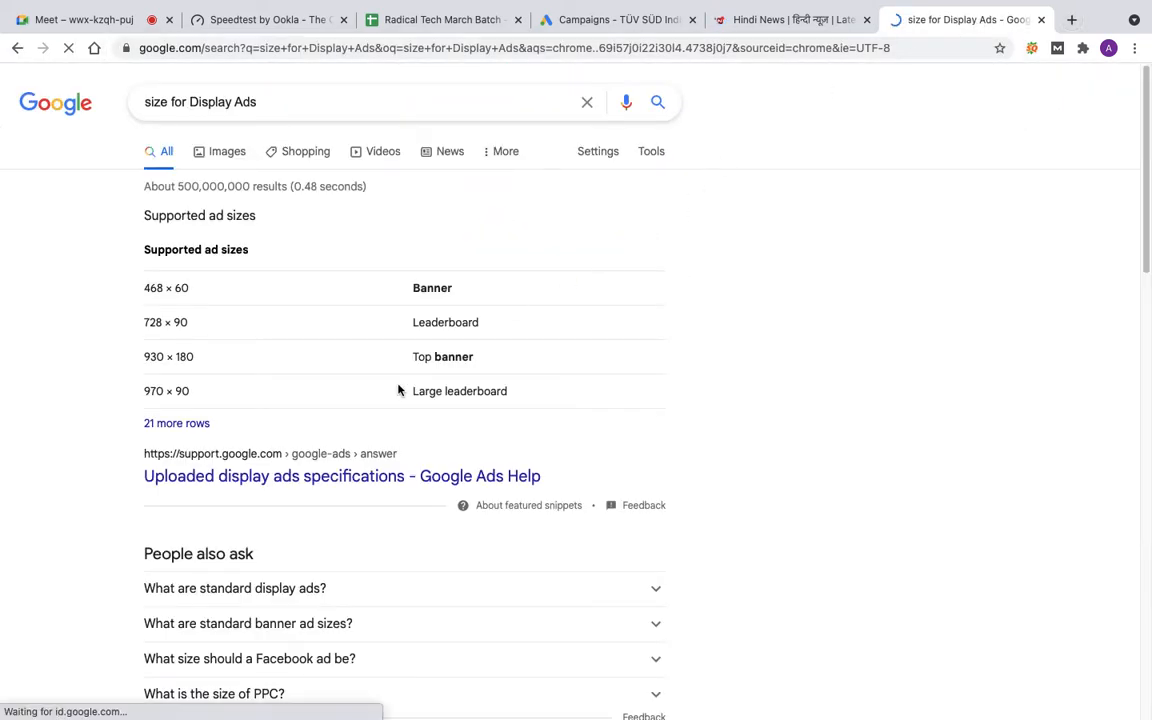
- Admit the waiting participant to the Google Meet call and return to the display ad size search results
{"action": "left_click", "coordinate": [69, 22]}
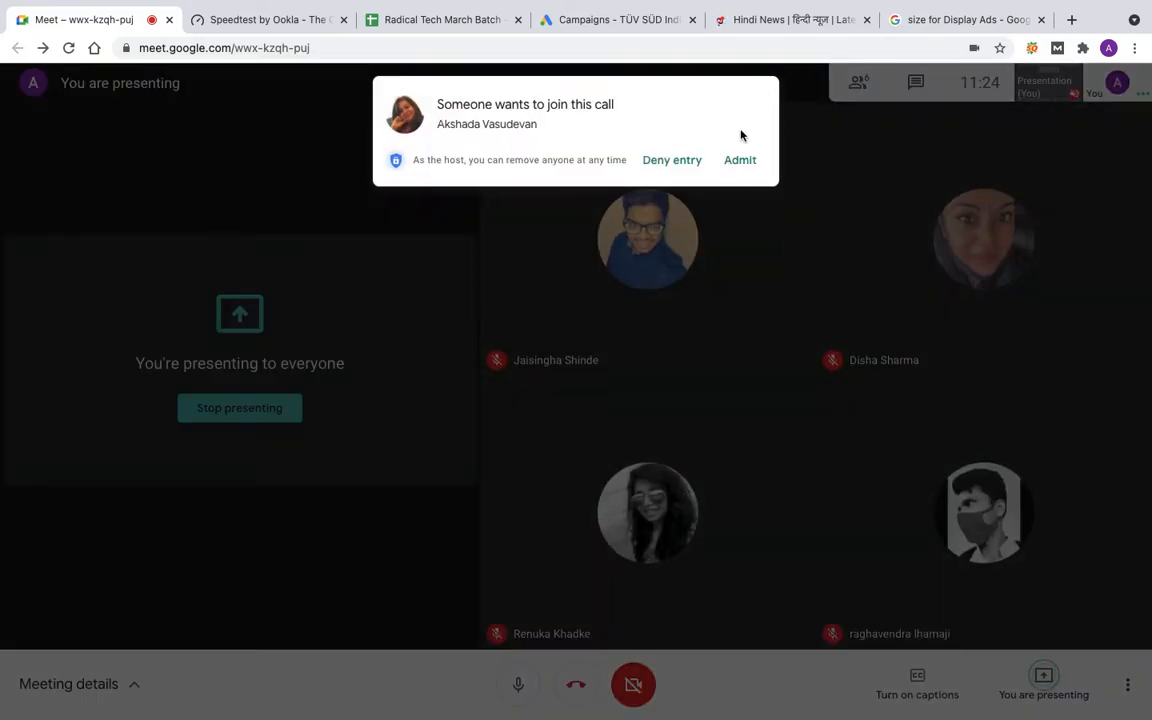
{"action": "left_click", "coordinate": [746, 171]}
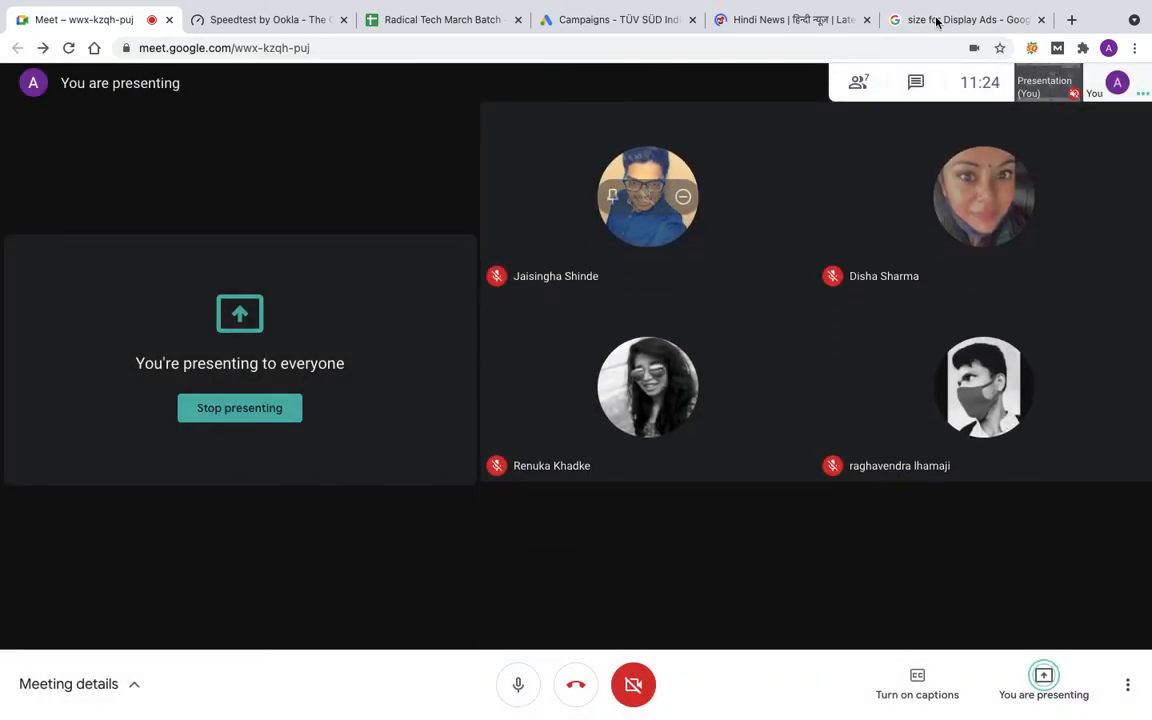
{"action": "left_click", "coordinate": [946, 19]}
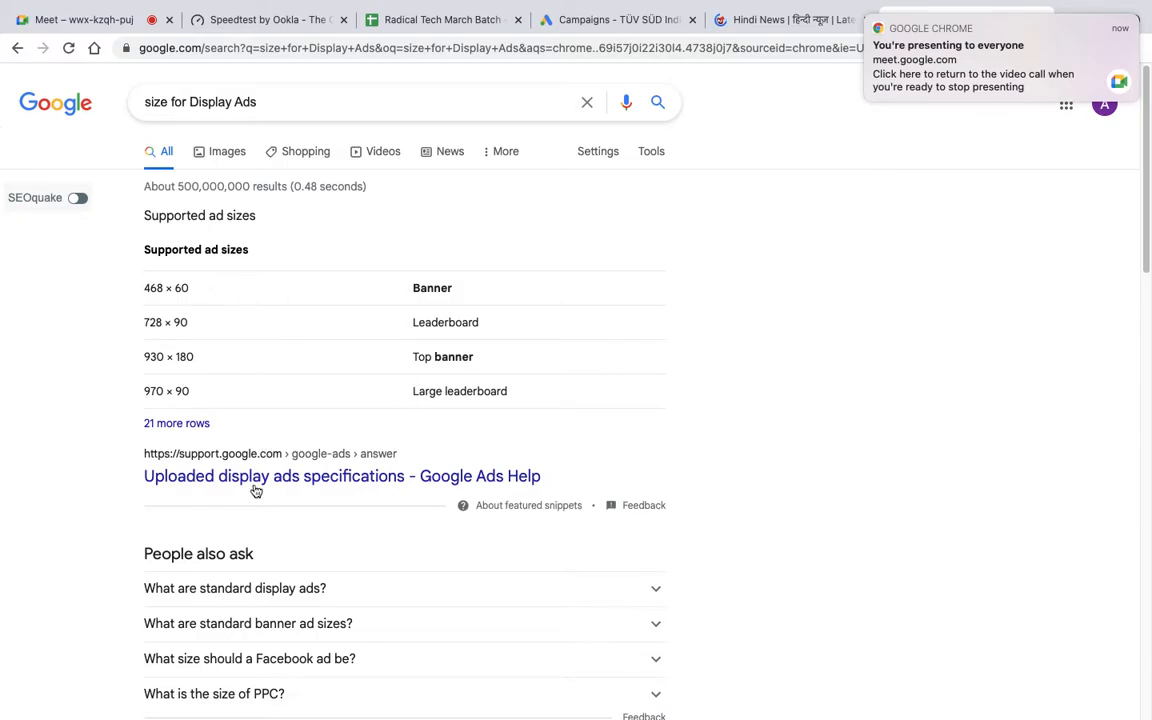
- Open the "Uploaded display ads specifications" Google Ads Help result in a new tab and switch to it
{"action": "right_click", "coordinate": [260, 456]}
{"action": "left_click", "coordinate": [322, 464]}
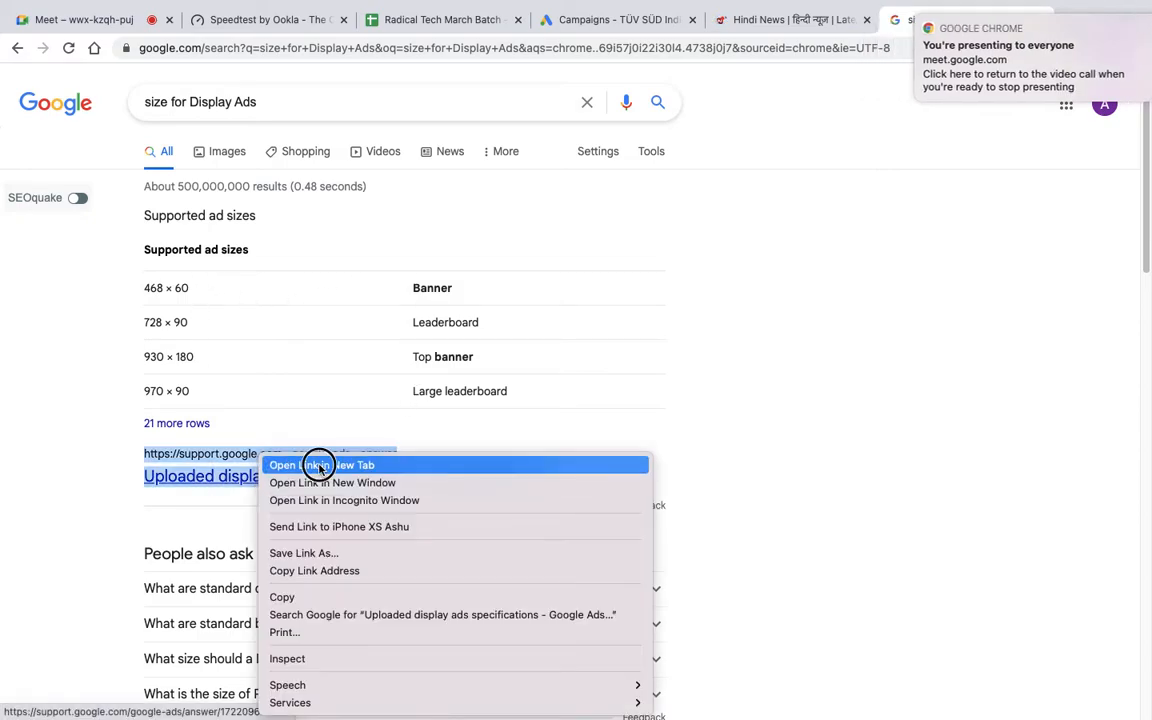
{"action": "left_click", "coordinate": [969, 19]}
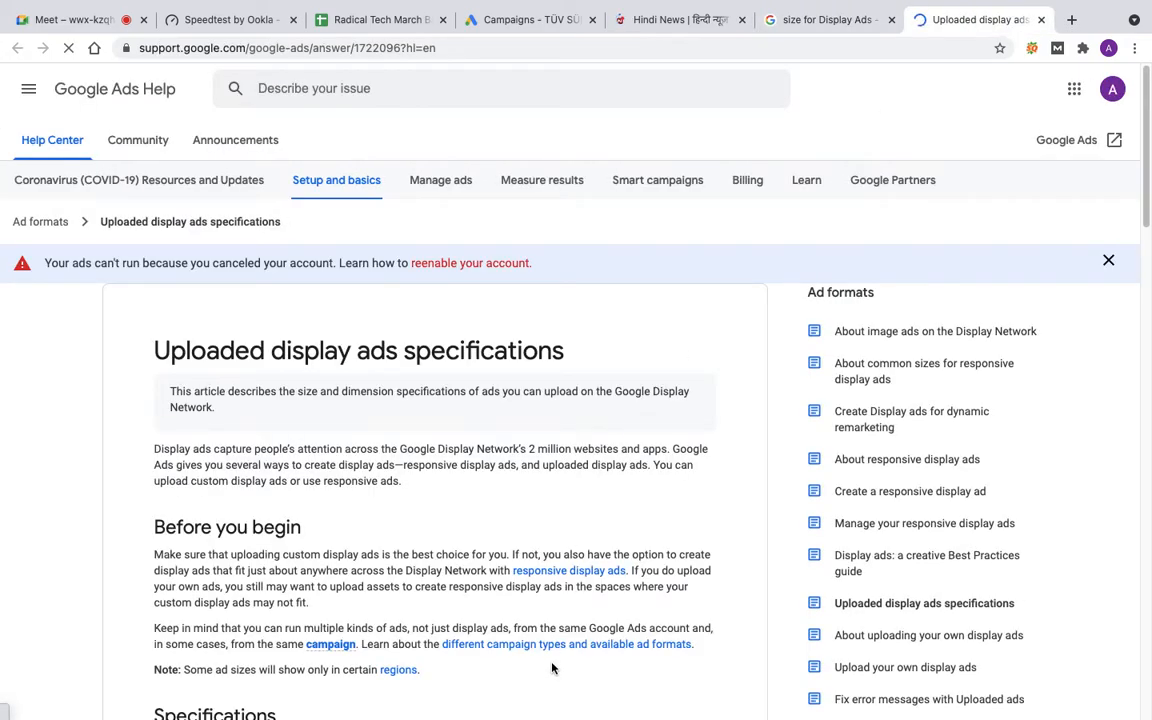
- Revisit the NDTV homepage to look at its banner and sidebar ads, and return to the Google Ads Help article
{"action": "left_click", "coordinate": [688, 20]}
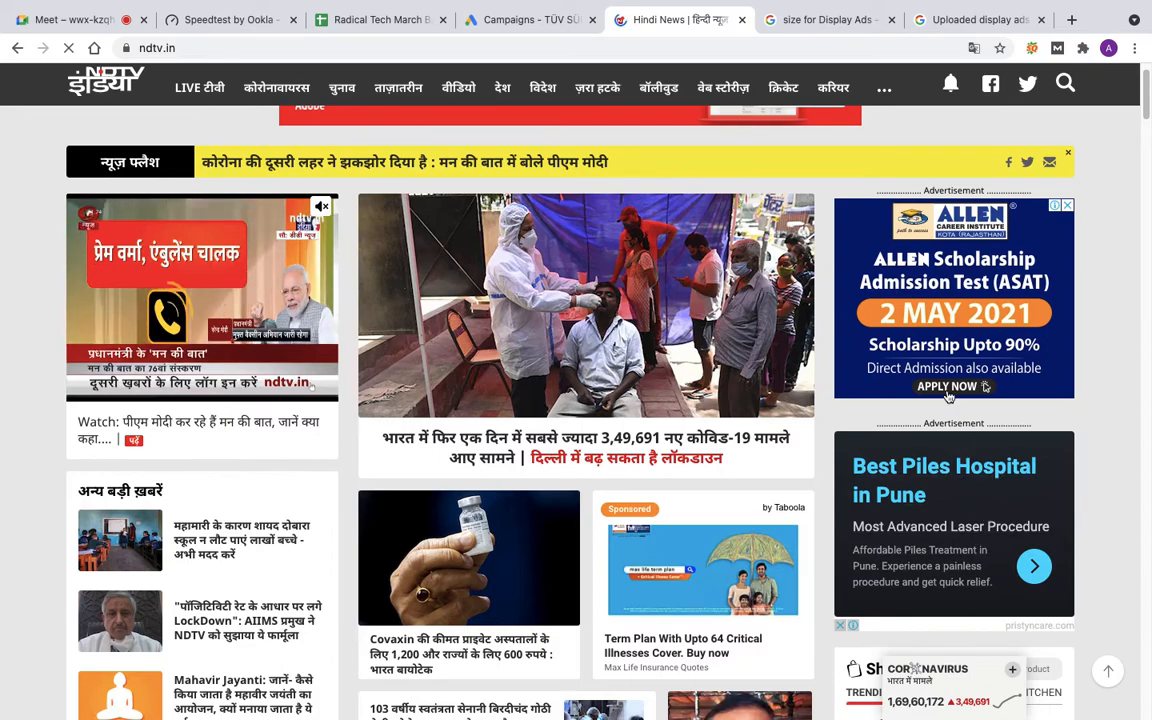
{"action": "scroll", "coordinate": [948, 398], "scroll_direction": "up", "scroll_amount": 1}
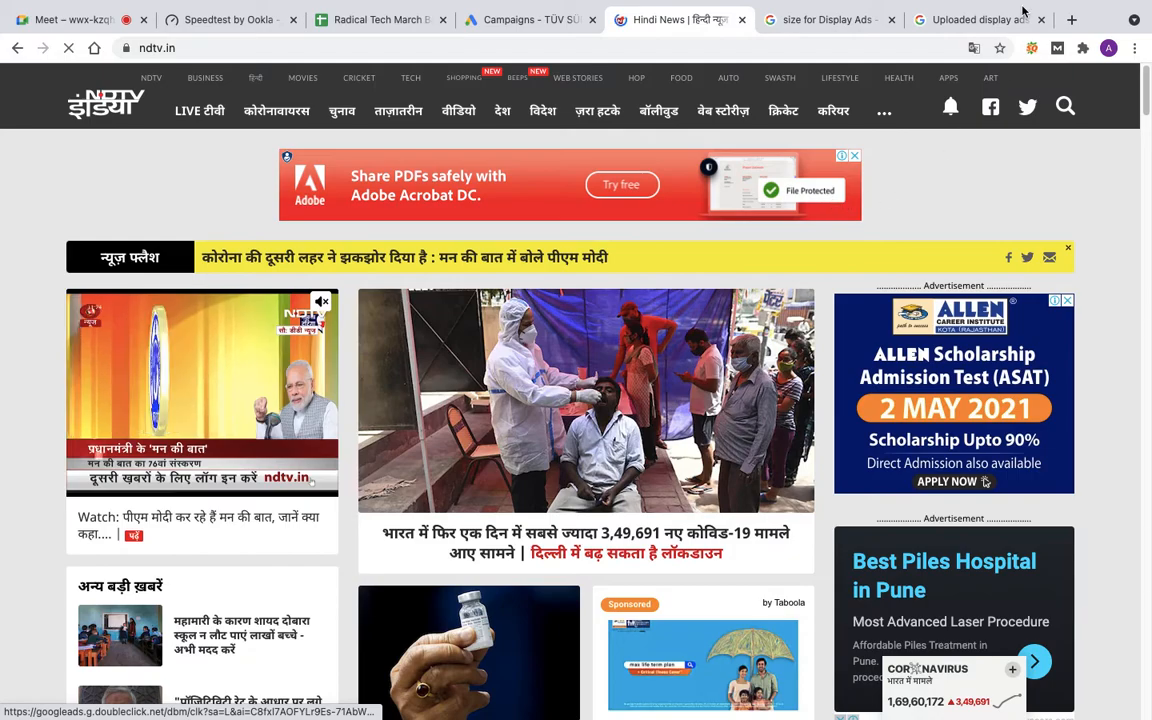
{"action": "left_click", "coordinate": [976, 20]}
- Read through the uploaded display ads specifications article, covering the Specifications section, HTML5 ad requirements and regionally available ad sizes
{"action": "scroll", "coordinate": [533, 510], "scroll_direction": "down", "scroll_amount": 10}
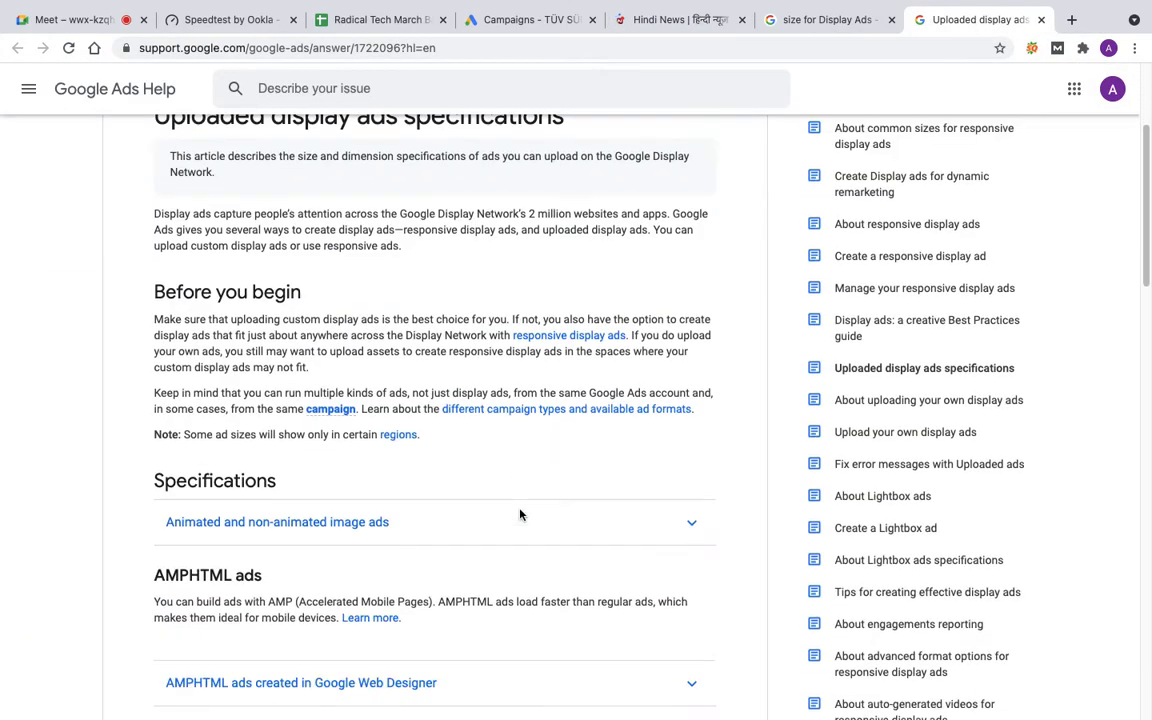
{"action": "mouse_move", "coordinate": [432, 8]}
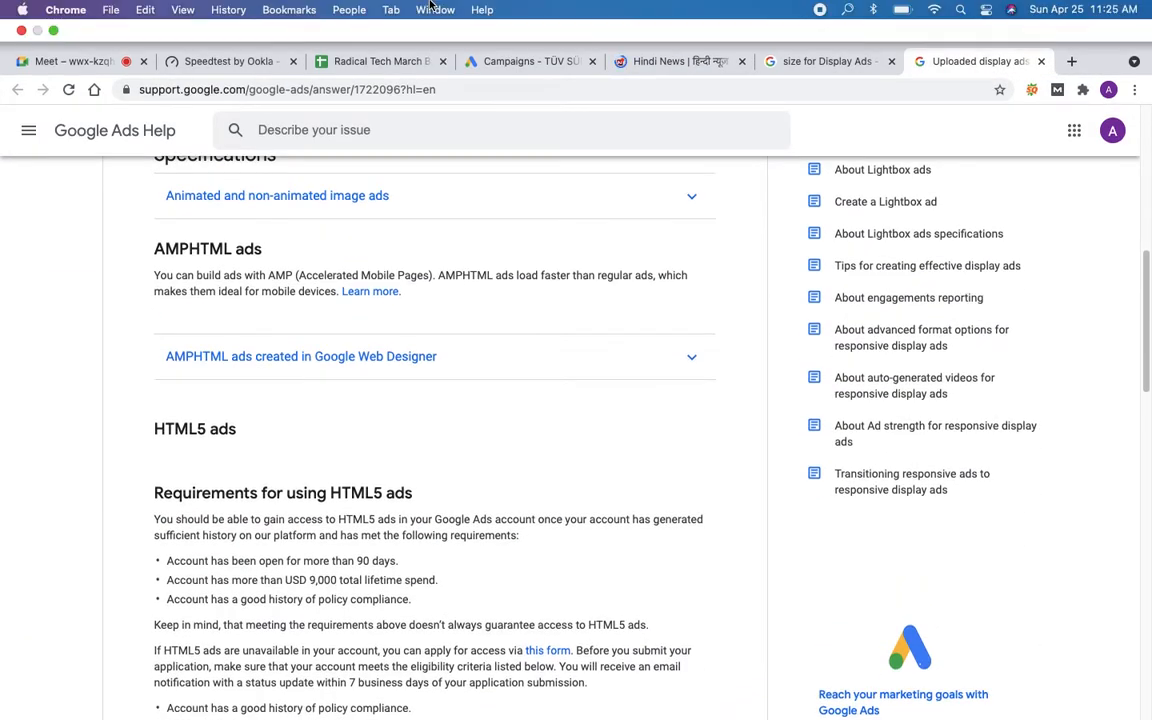
{"action": "scroll", "coordinate": [382, 402], "scroll_direction": "down", "scroll_amount": 5}
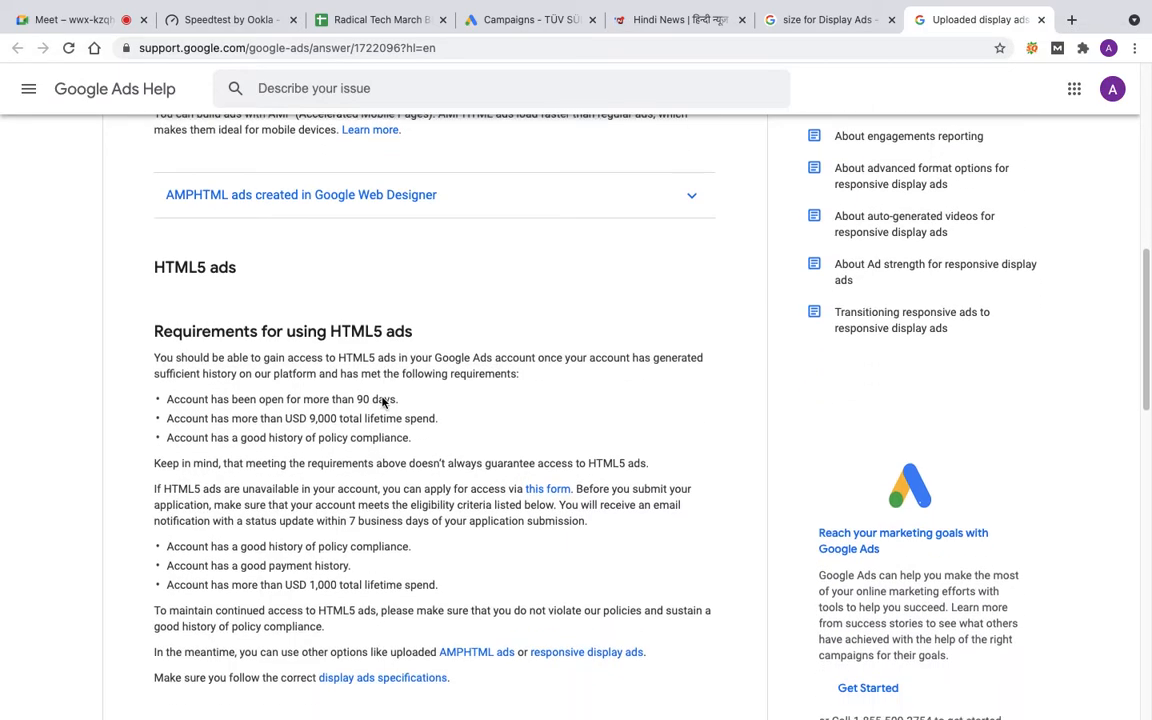
{"action": "scroll", "coordinate": [382, 402], "scroll_direction": "down", "scroll_amount": 5}
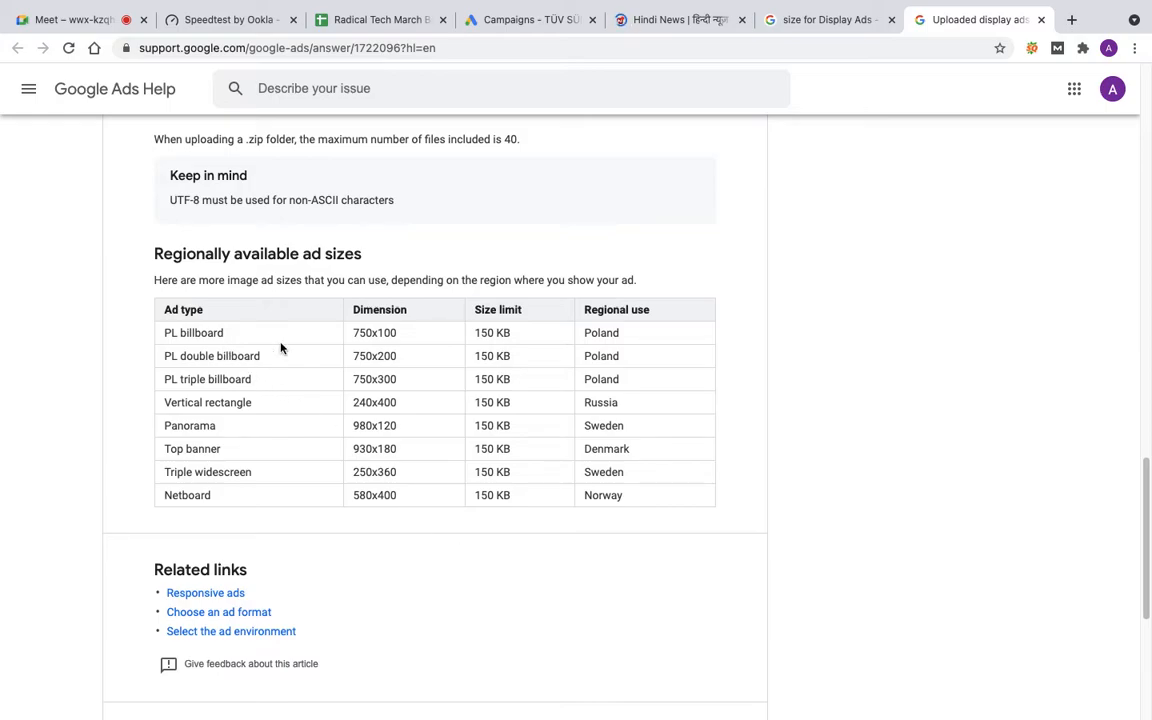
{"action": "scroll", "coordinate": [280, 347], "scroll_direction": "up", "scroll_amount": 10}
{"action": "scroll", "coordinate": [282, 347], "scroll_direction": "up", "scroll_amount": 10}
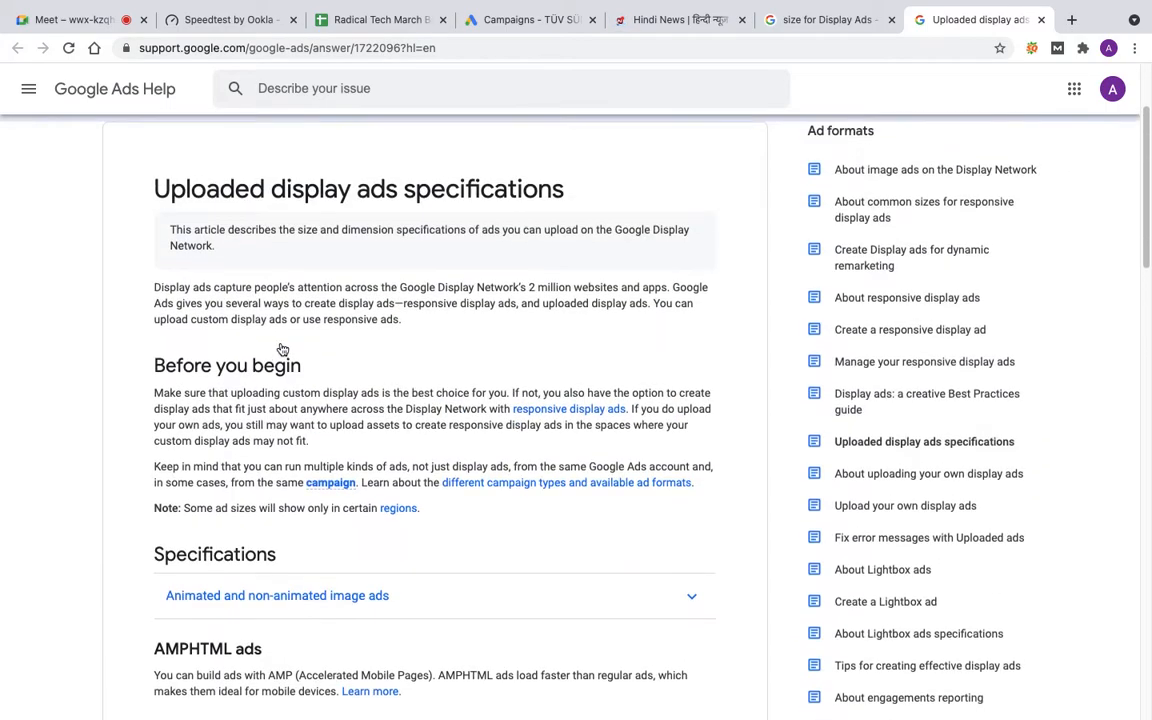
{"action": "scroll", "coordinate": [281, 343], "scroll_direction": "down", "scroll_amount": 4}
{"action": "scroll", "coordinate": [281, 345], "scroll_direction": "down", "scroll_amount": 2}
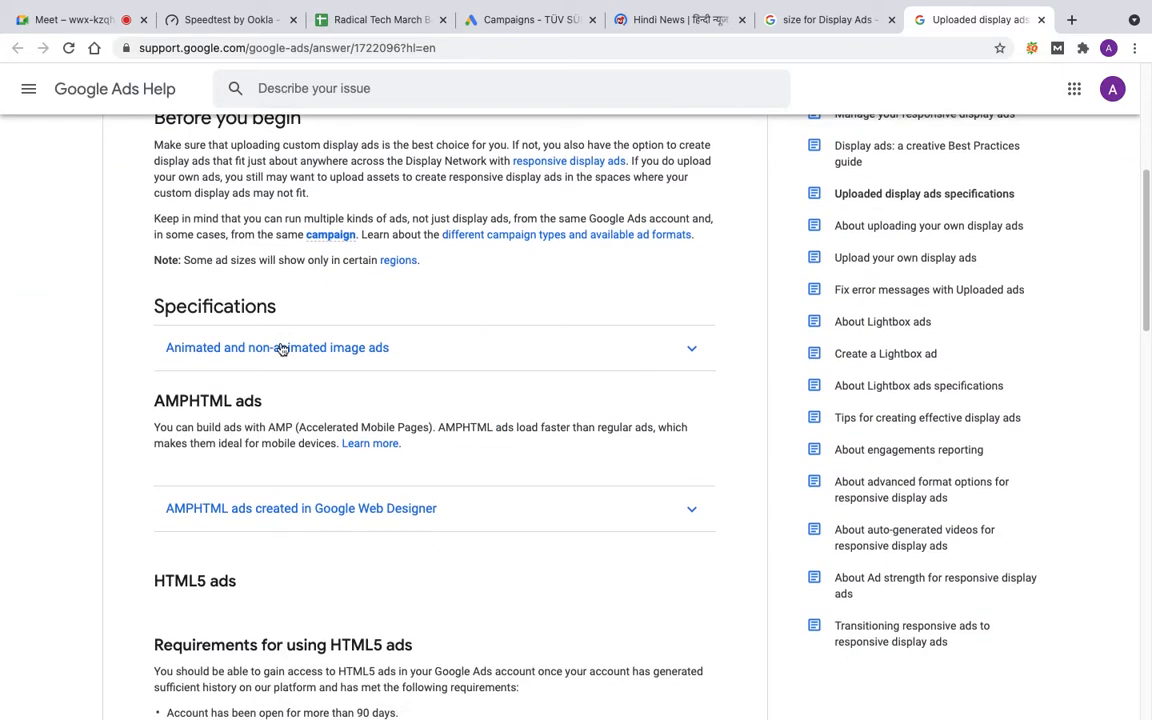
{"action": "scroll", "coordinate": [281, 347], "scroll_direction": "down", "scroll_amount": 5}
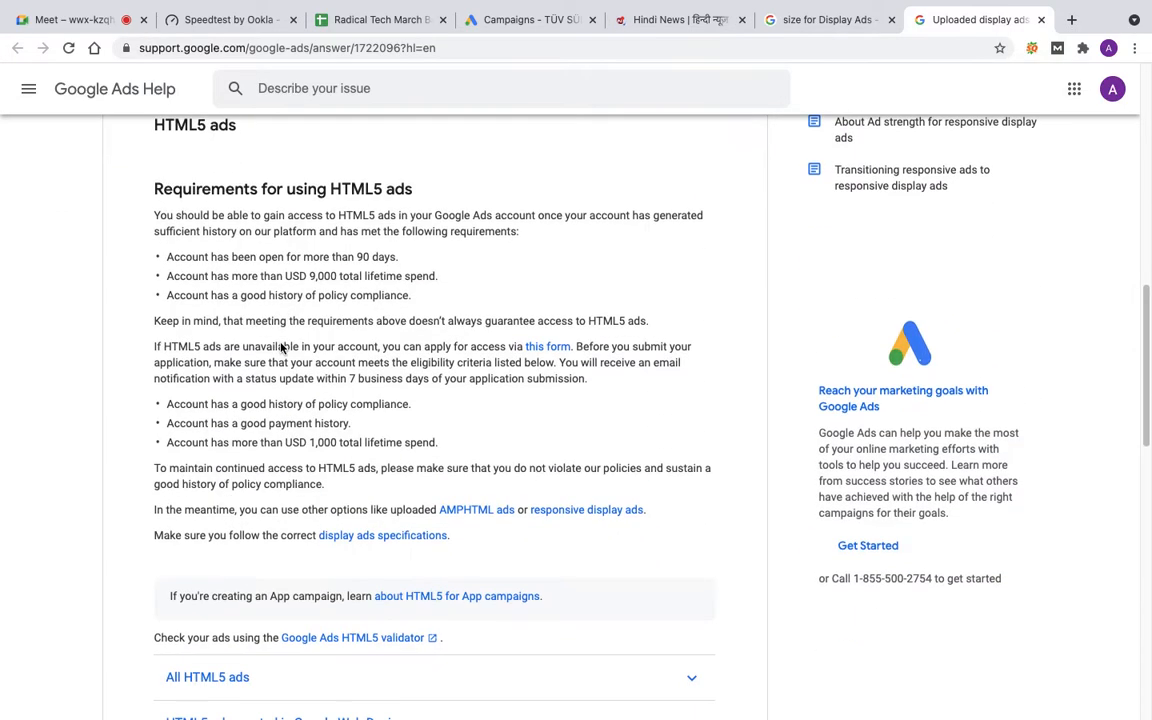
{"action": "scroll", "coordinate": [281, 343], "scroll_direction": "down", "scroll_amount": 4}
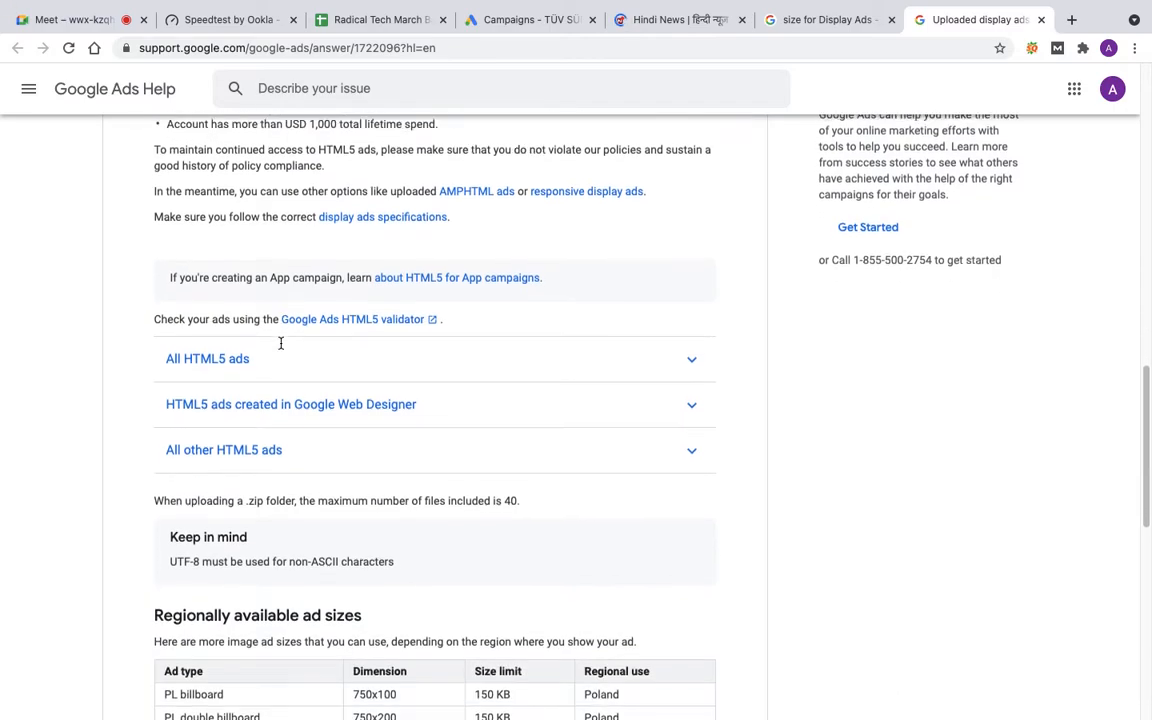
{"action": "scroll", "coordinate": [281, 345], "scroll_direction": "down", "scroll_amount": 6}
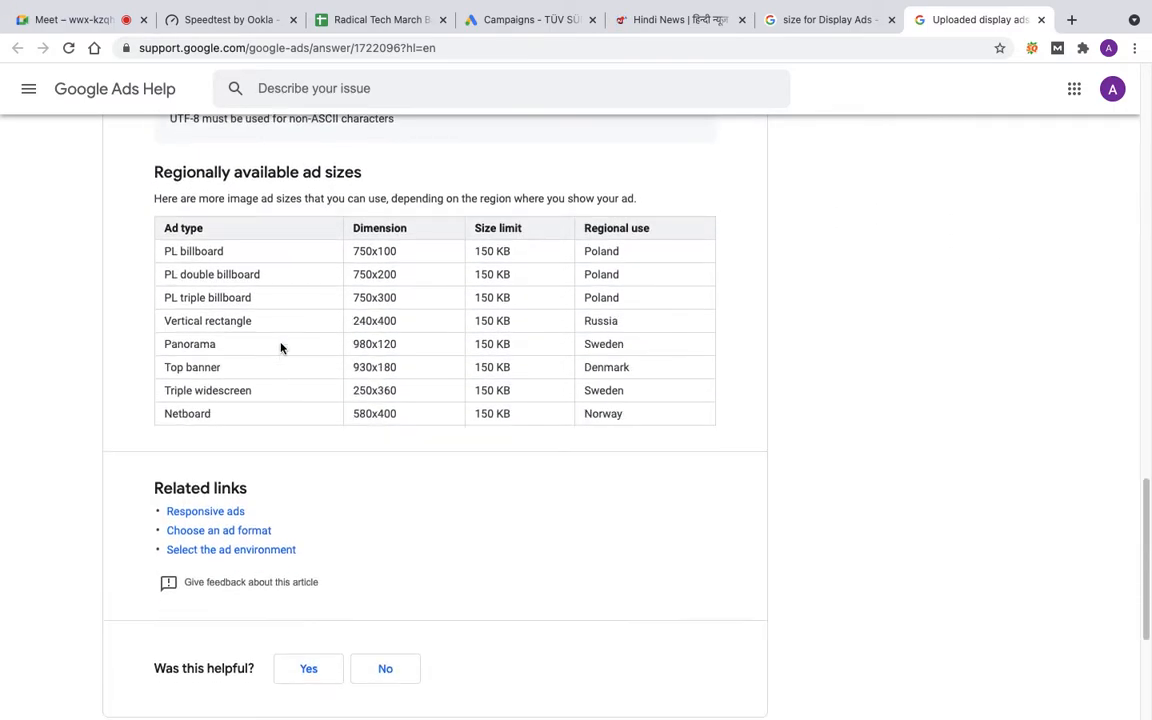
{"action": "scroll", "coordinate": [281, 347], "scroll_direction": "down", "scroll_amount": 2}
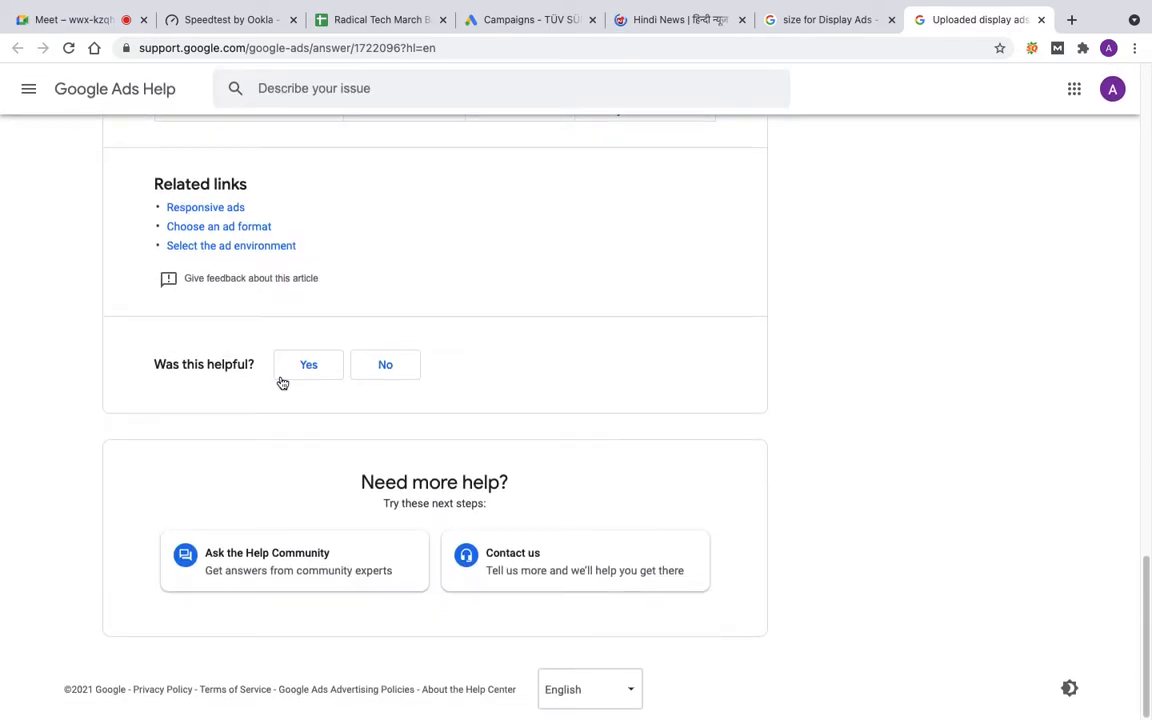
- Review the regional ad size table again along with the HTML5 account requirements and the .zip upload file limit
{"action": "scroll", "coordinate": [280, 381], "scroll_direction": "up", "scroll_amount": 2}
{"action": "scroll", "coordinate": [281, 381], "scroll_direction": "up", "scroll_amount": 1}
{"action": "scroll", "coordinate": [281, 381], "scroll_direction": "up", "scroll_amount": 3}
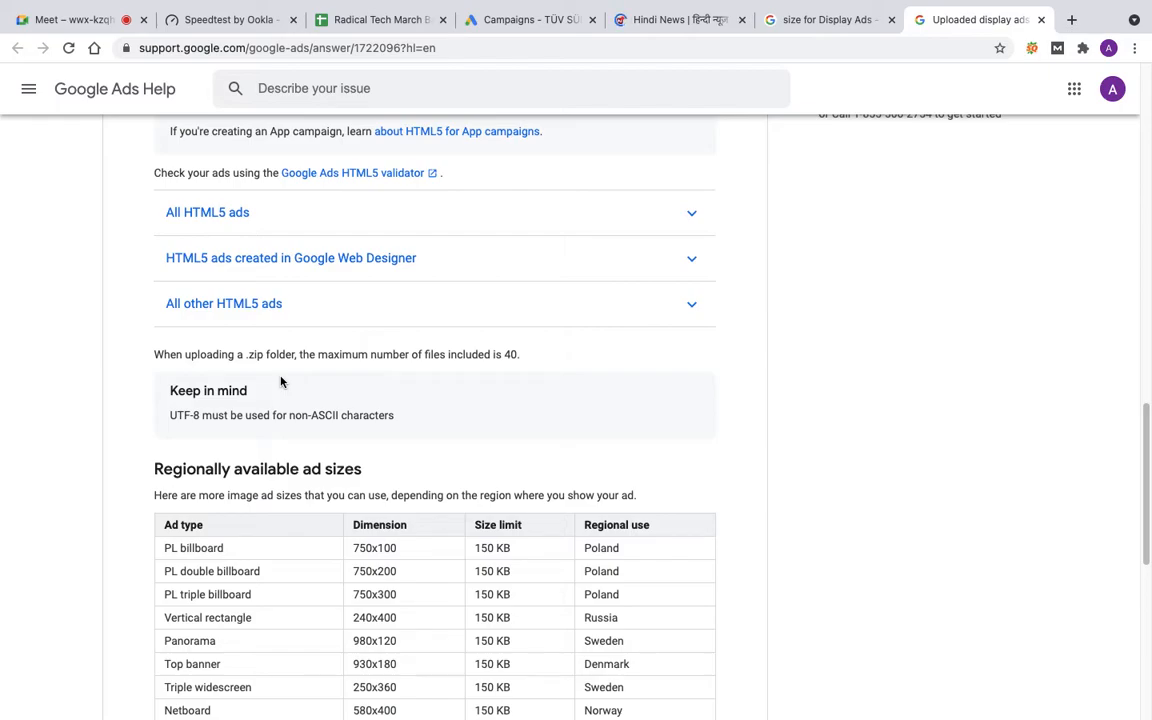
{"action": "mouse_move", "coordinate": [722, 451]}
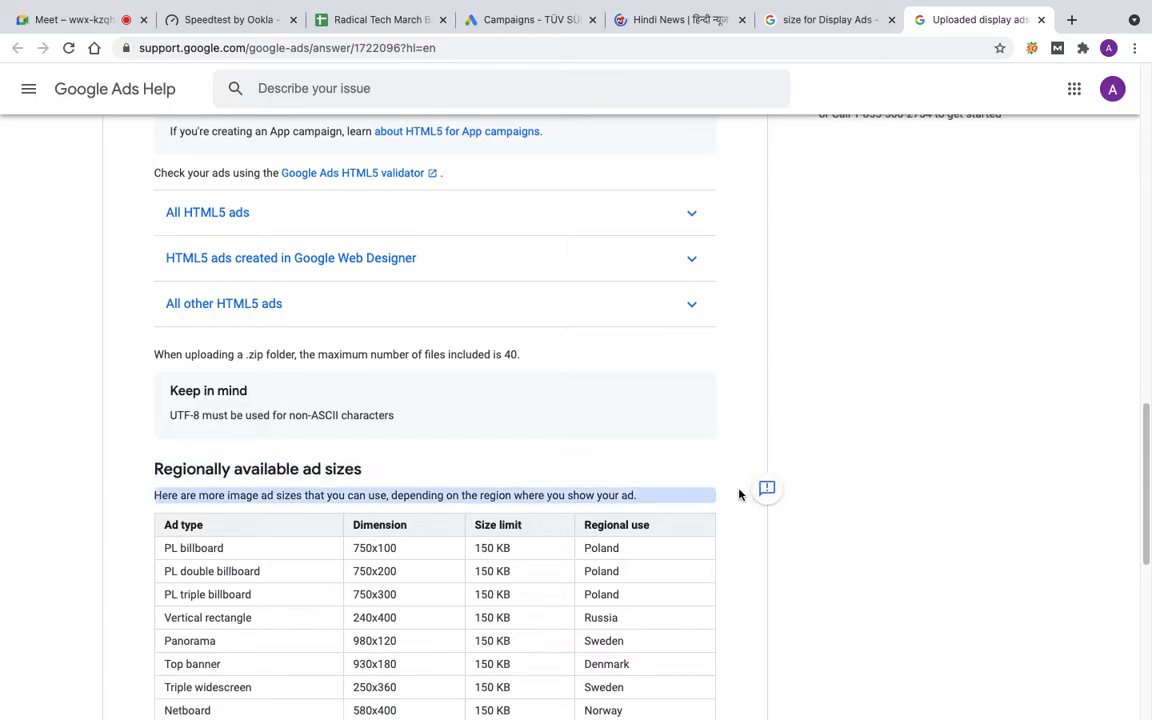
{"action": "scroll", "coordinate": [734, 531], "scroll_direction": "down", "scroll_amount": 3}
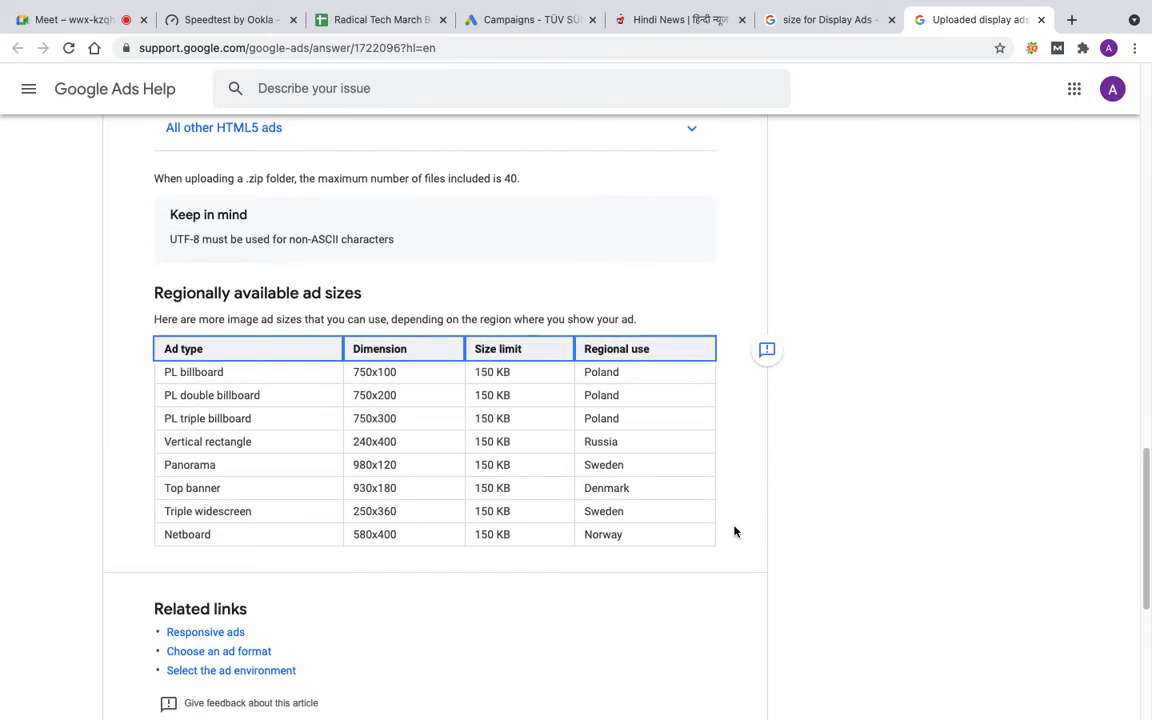
{"action": "scroll", "coordinate": [734, 531], "scroll_direction": "up", "scroll_amount": 4}
{"action": "scroll", "coordinate": [734, 531], "scroll_direction": "up", "scroll_amount": 4}
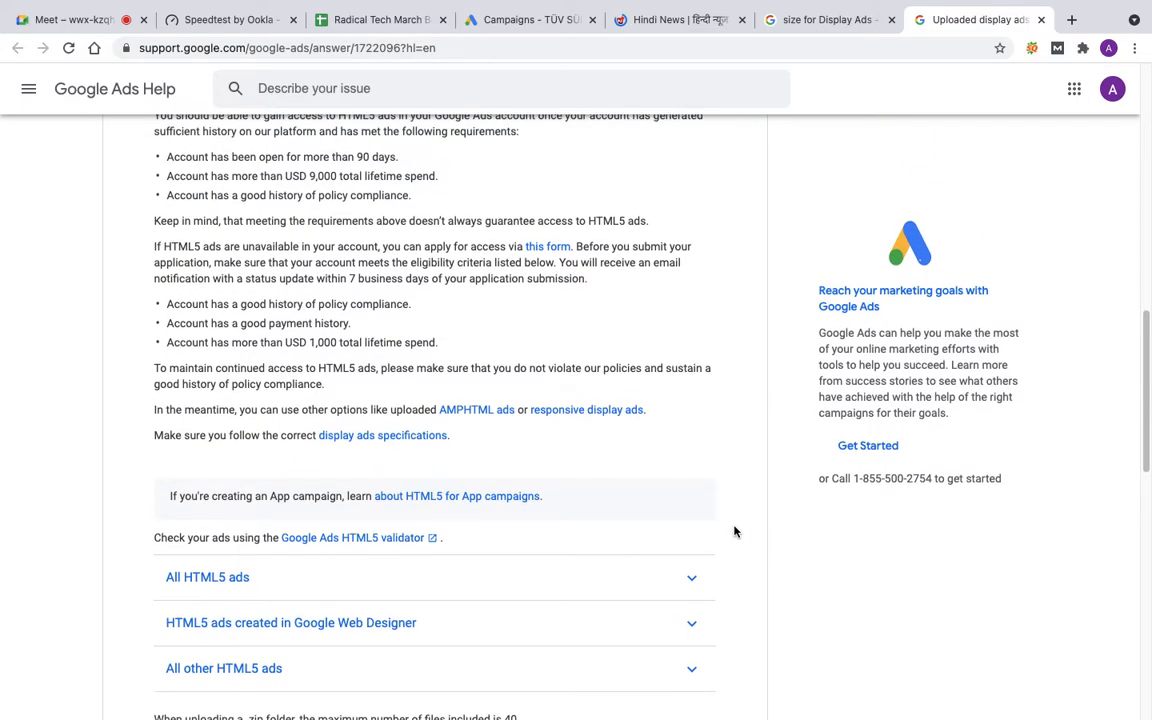
{"action": "scroll", "coordinate": [734, 531], "scroll_direction": "up", "scroll_amount": 2}
{"action": "scroll", "coordinate": [734, 531], "scroll_direction": "down", "scroll_amount": 2}
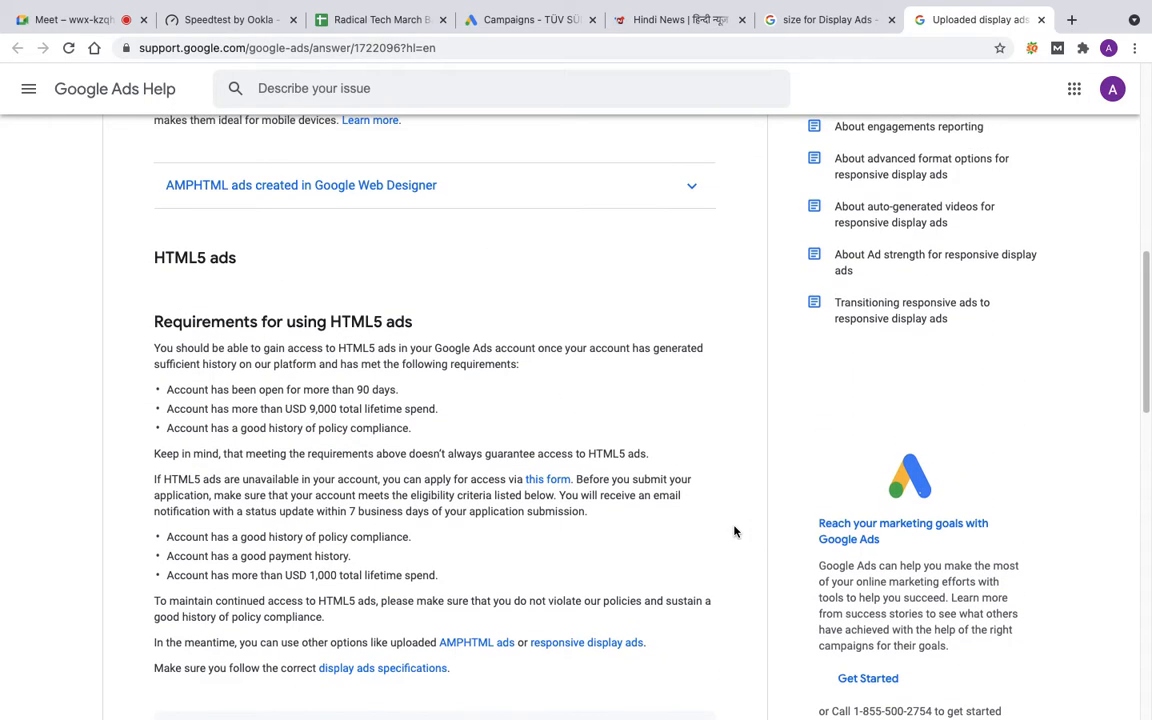
{"action": "scroll", "coordinate": [734, 531], "scroll_direction": "down", "scroll_amount": 1}
{"action": "scroll", "coordinate": [734, 531], "scroll_direction": "down", "scroll_amount": 3}
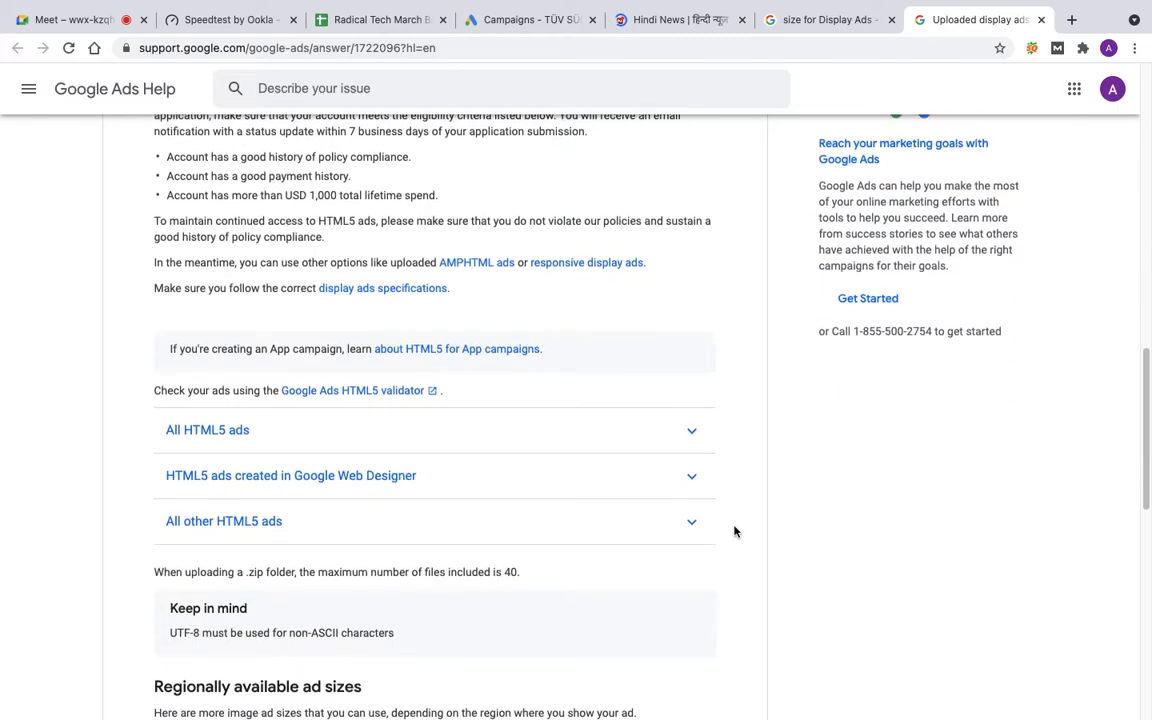
{"action": "scroll", "coordinate": [734, 531], "scroll_direction": "down", "scroll_amount": 2}
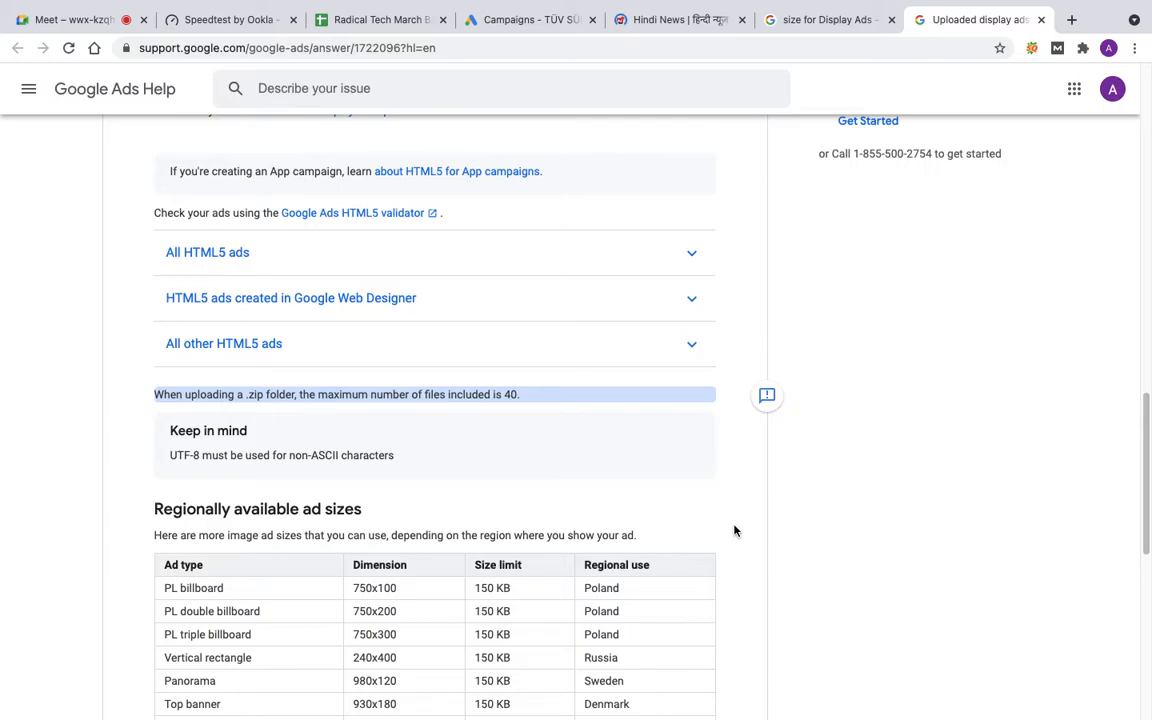
- Expand the "All other HTML5 ads" and "HTML5 ads created in Google Web Designer" sections and look through their requirements
{"action": "scroll", "coordinate": [734, 531], "scroll_direction": "up", "scroll_amount": 1}
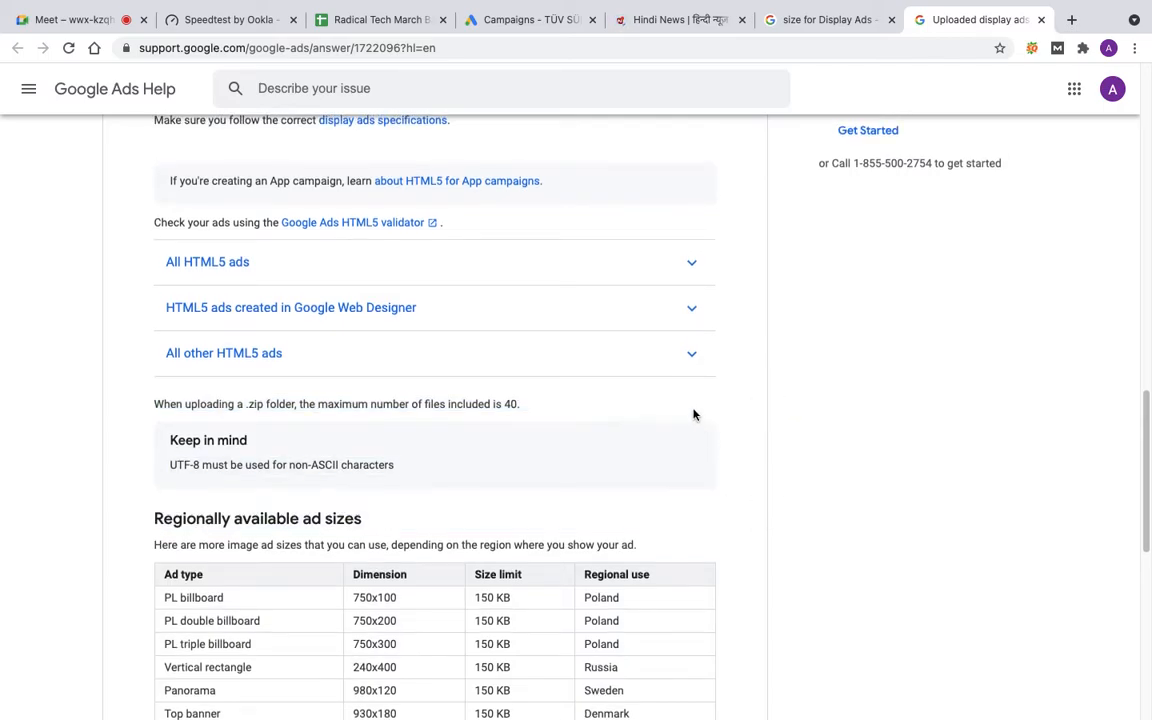
{"action": "left_click", "coordinate": [690, 357]}
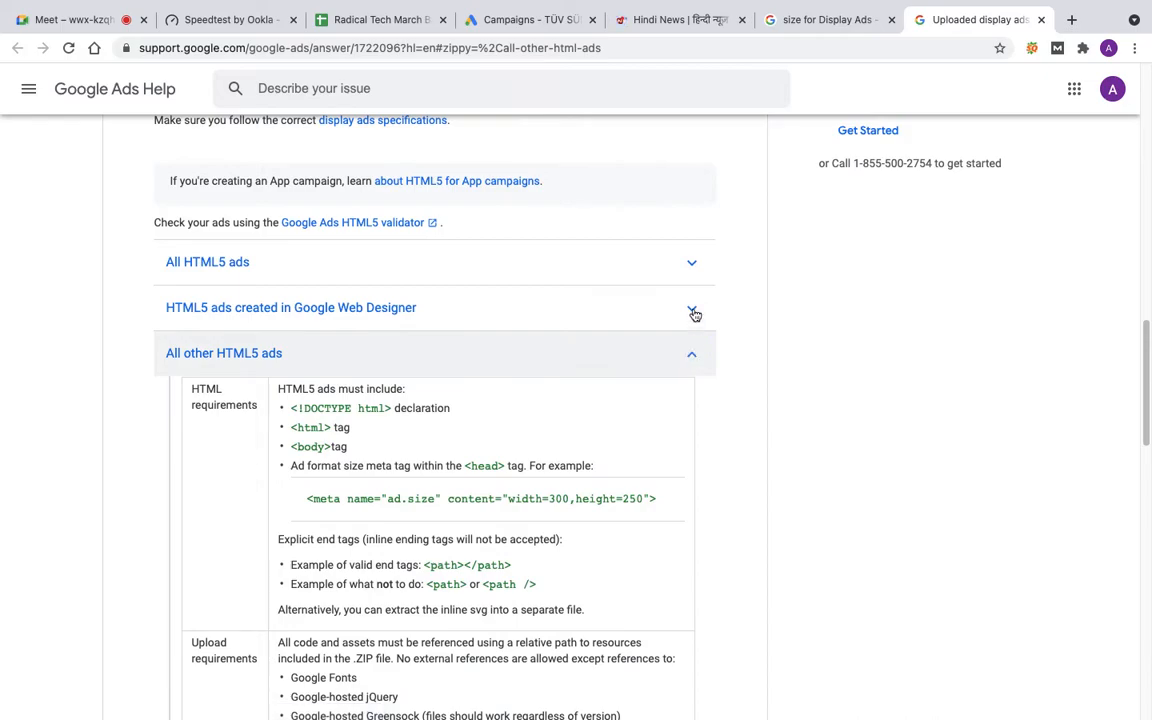
{"action": "left_click", "coordinate": [692, 311]}
{"action": "scroll", "coordinate": [563, 420], "scroll_direction": "down", "scroll_amount": 5}
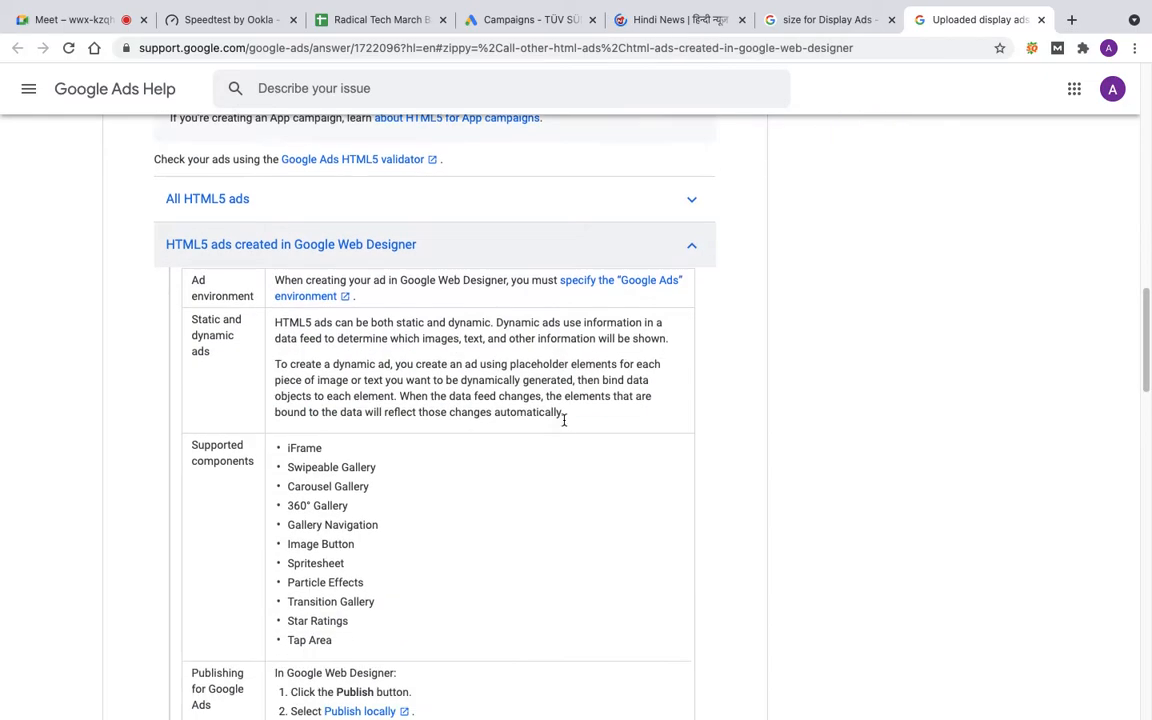
{"action": "scroll", "coordinate": [563, 425], "scroll_direction": "down", "scroll_amount": 10}
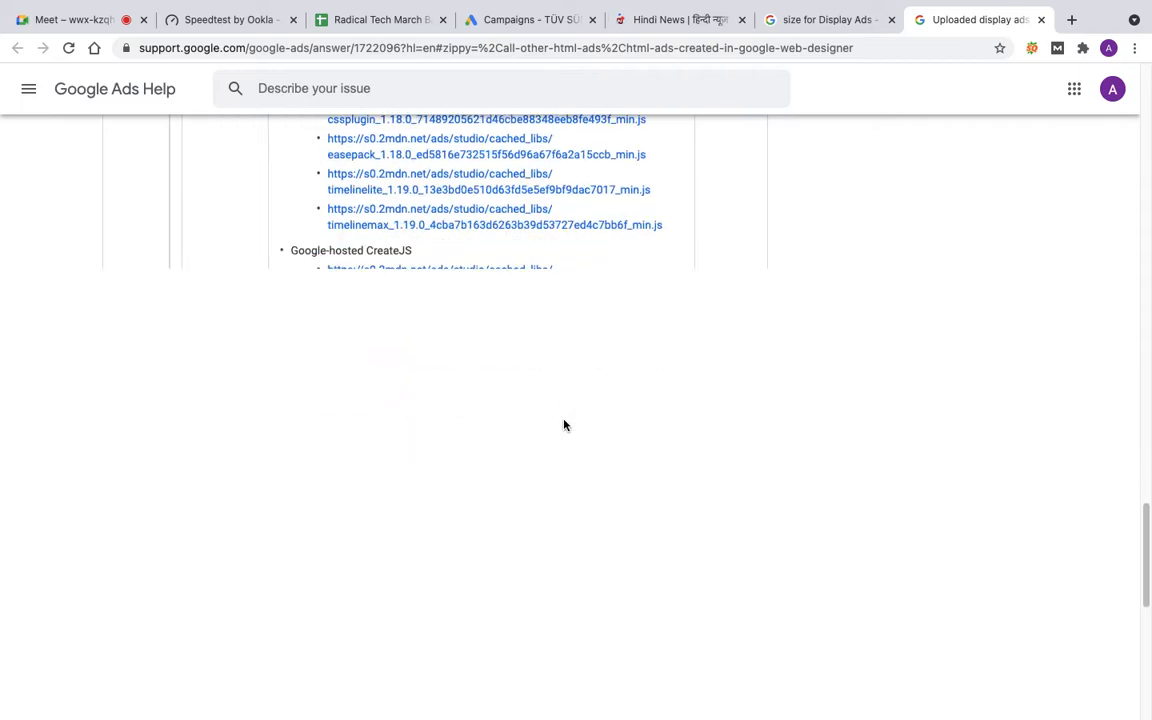
- Open the "About common sizes for responsive display ads" article and look over the example sizes for high-end mobile devices and computers
{"action": "scroll", "coordinate": [563, 425], "scroll_direction": "up", "scroll_amount": 18}
{"action": "scroll", "coordinate": [563, 425], "scroll_direction": "up", "scroll_amount": 15}
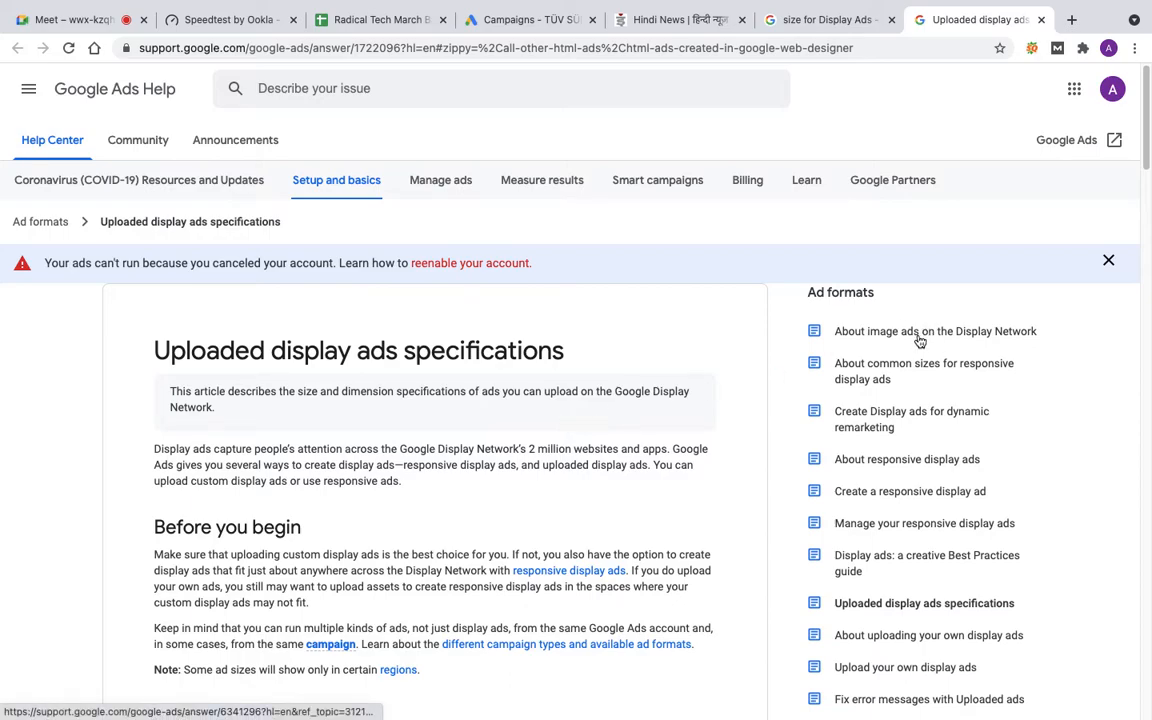
{"action": "left_click", "coordinate": [920, 368]}
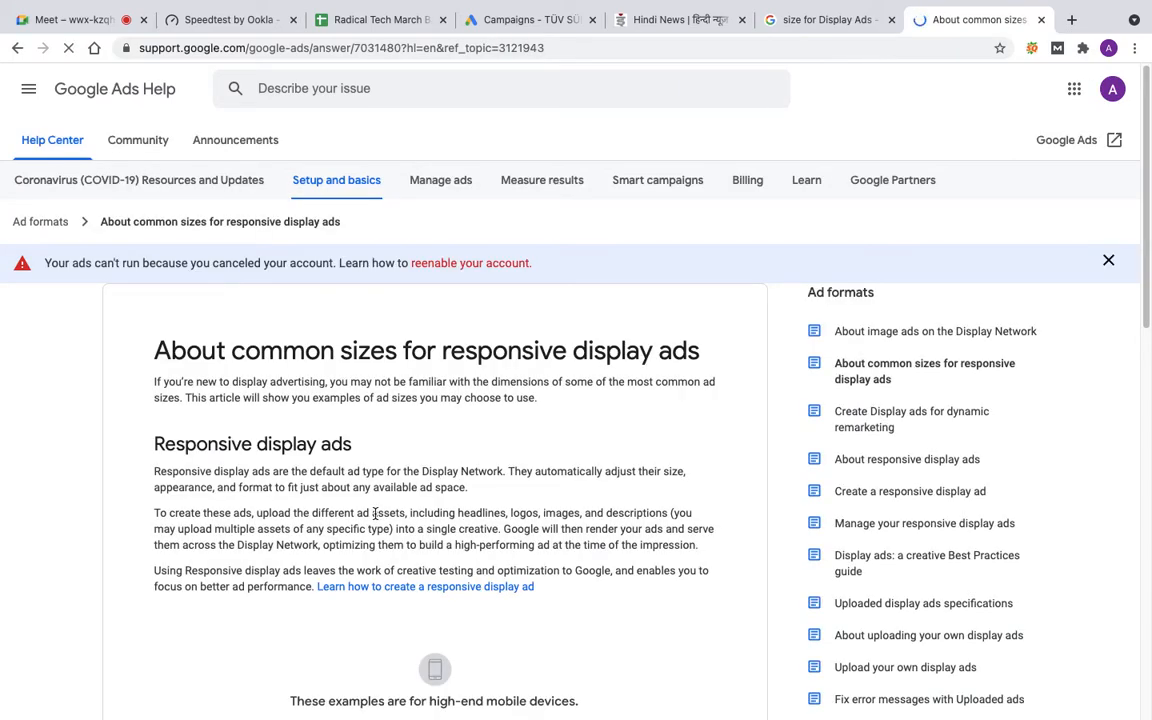
{"action": "scroll", "coordinate": [375, 513], "scroll_direction": "down", "scroll_amount": 3}
{"action": "scroll", "coordinate": [375, 513], "scroll_direction": "down", "scroll_amount": 5}
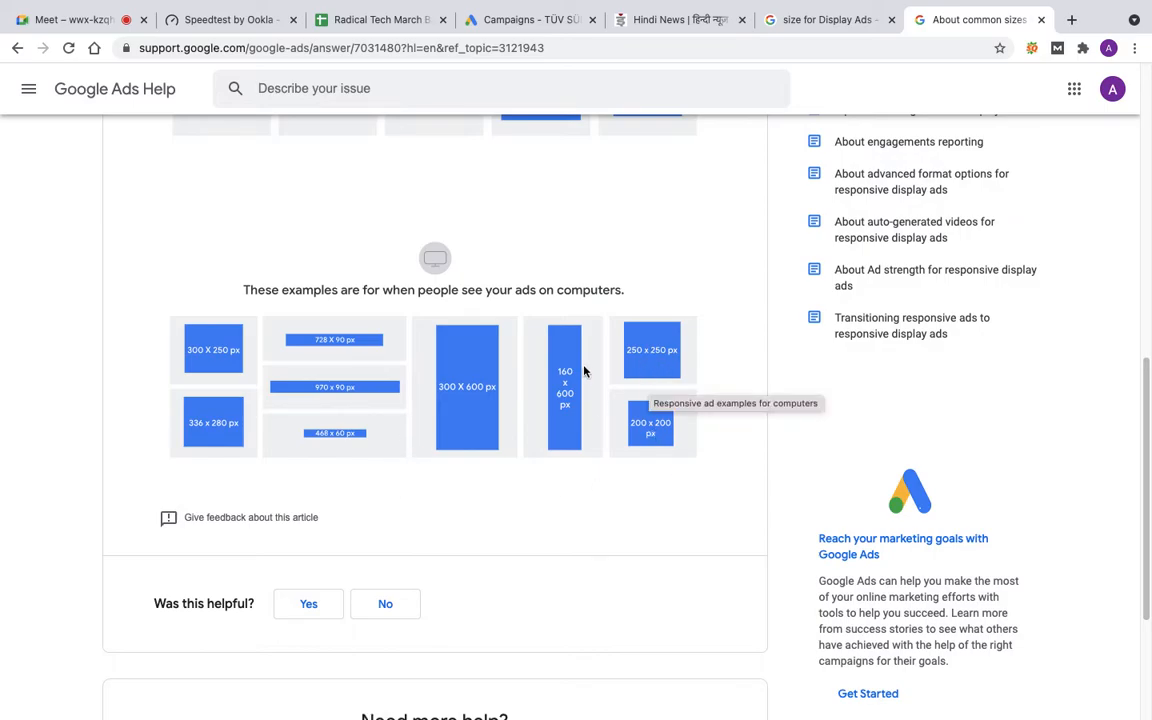
{"action": "scroll", "coordinate": [476, 420], "scroll_direction": "up", "scroll_amount": 3}
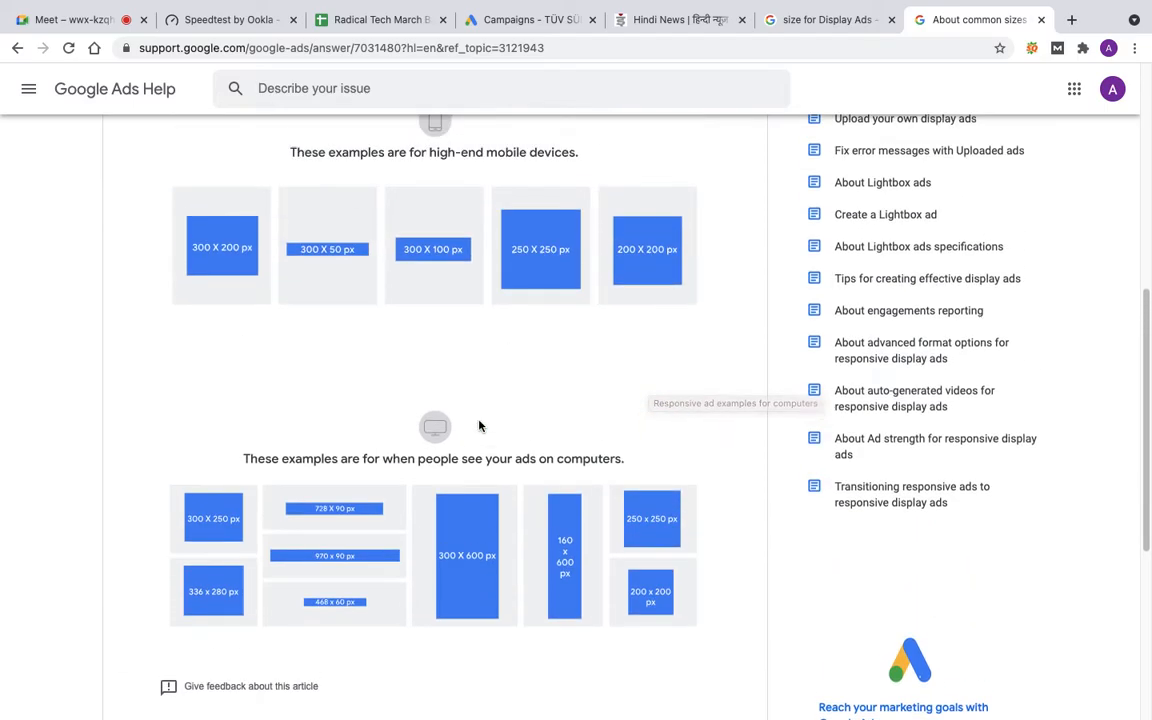
{"action": "scroll", "coordinate": [542, 450], "scroll_direction": "down", "scroll_amount": 1}
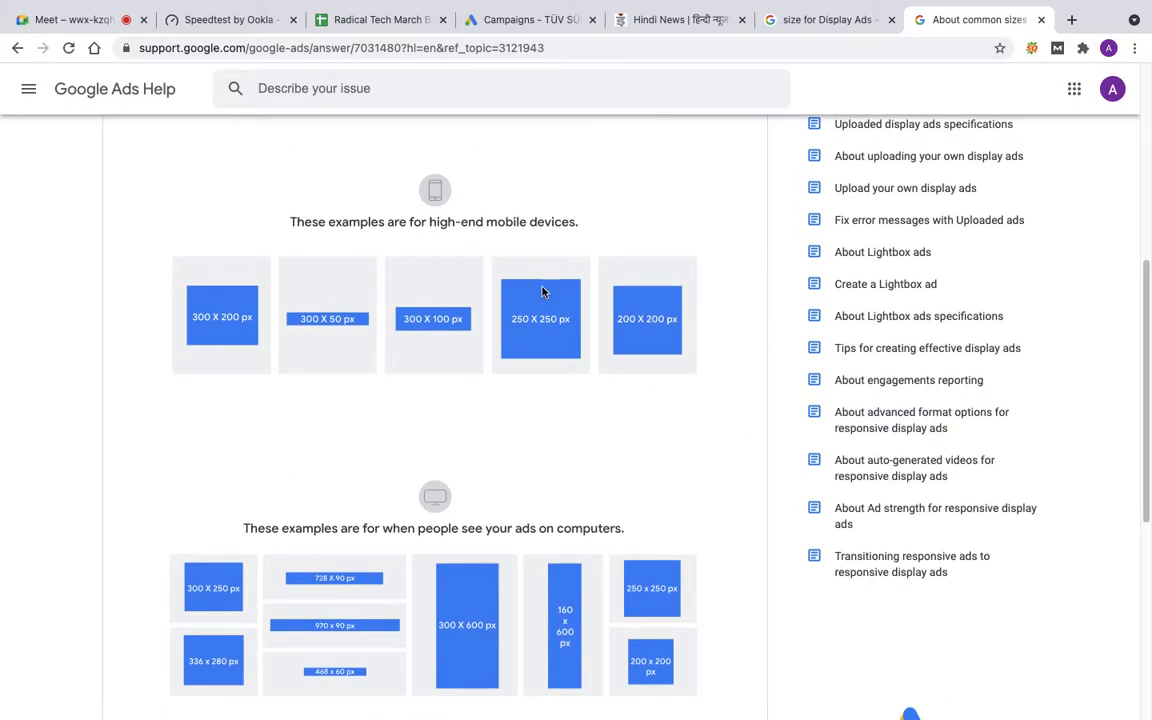
- Copy the common ad sizes article's web address and send it to everyone in the Google Meet chat
{"action": "left_click", "coordinate": [560, 47]}
{"action": "key", "text": "ctrl+c"}
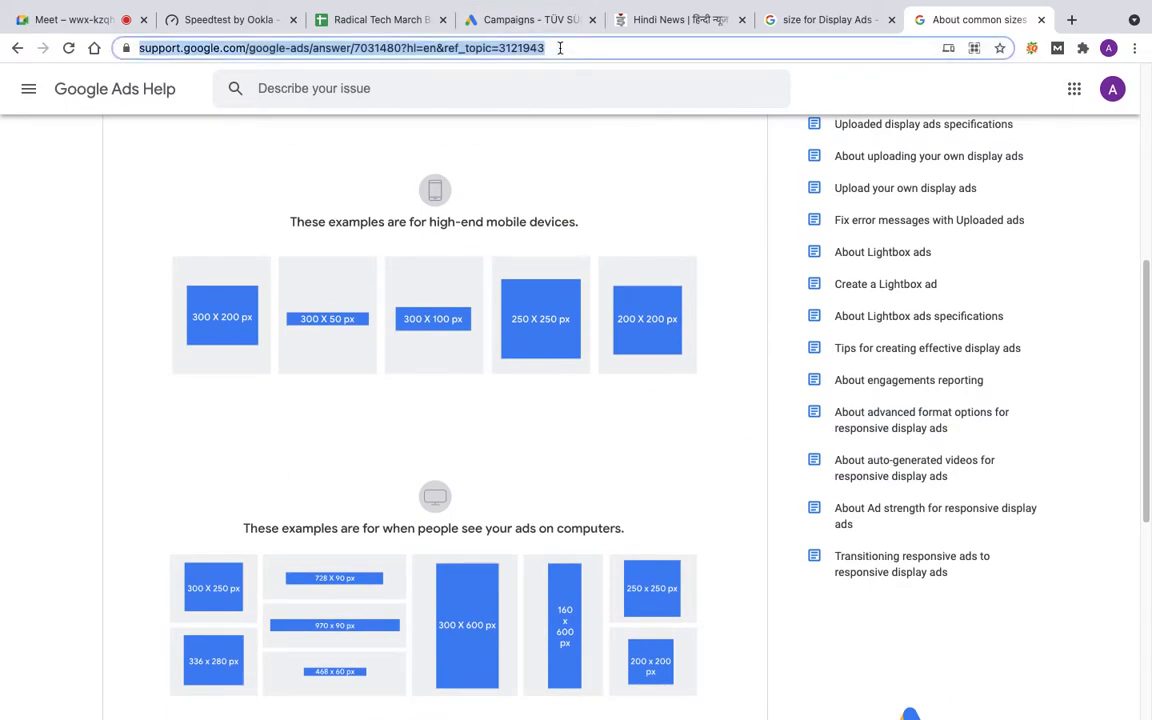
{"action": "scroll", "coordinate": [603, 418], "scroll_direction": "down", "scroll_amount": 4}
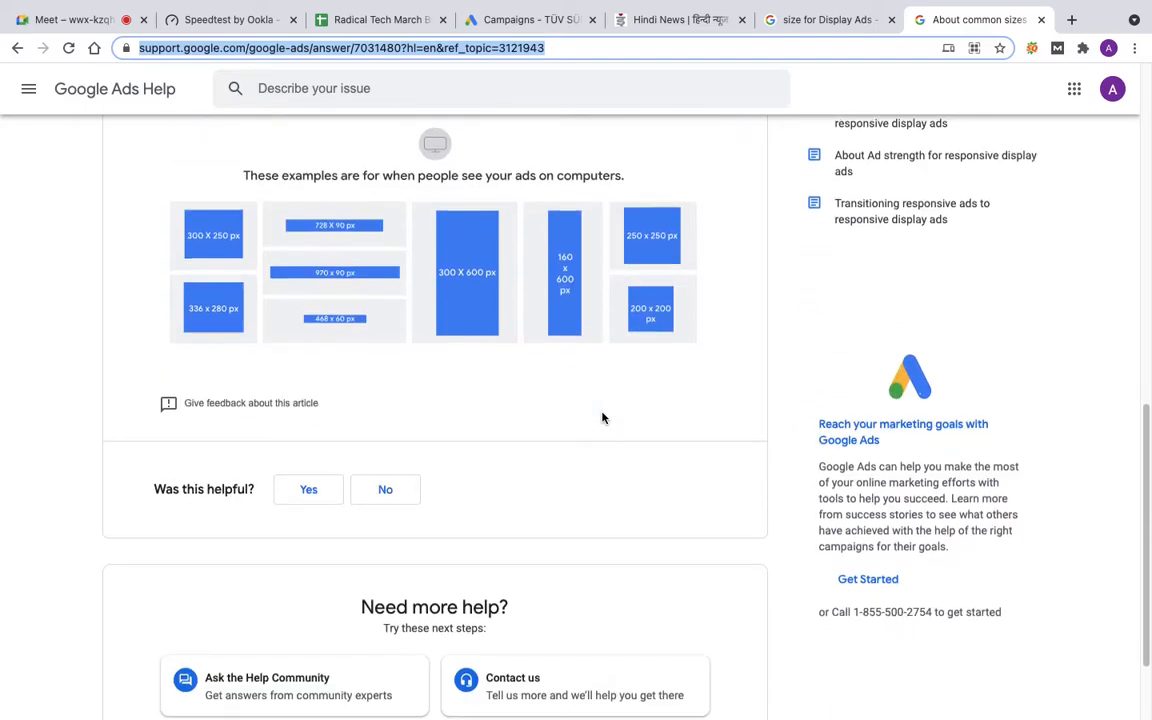
{"action": "scroll", "coordinate": [603, 418], "scroll_direction": "down", "scroll_amount": 1}
{"action": "scroll", "coordinate": [603, 418], "scroll_direction": "up", "scroll_amount": 5}
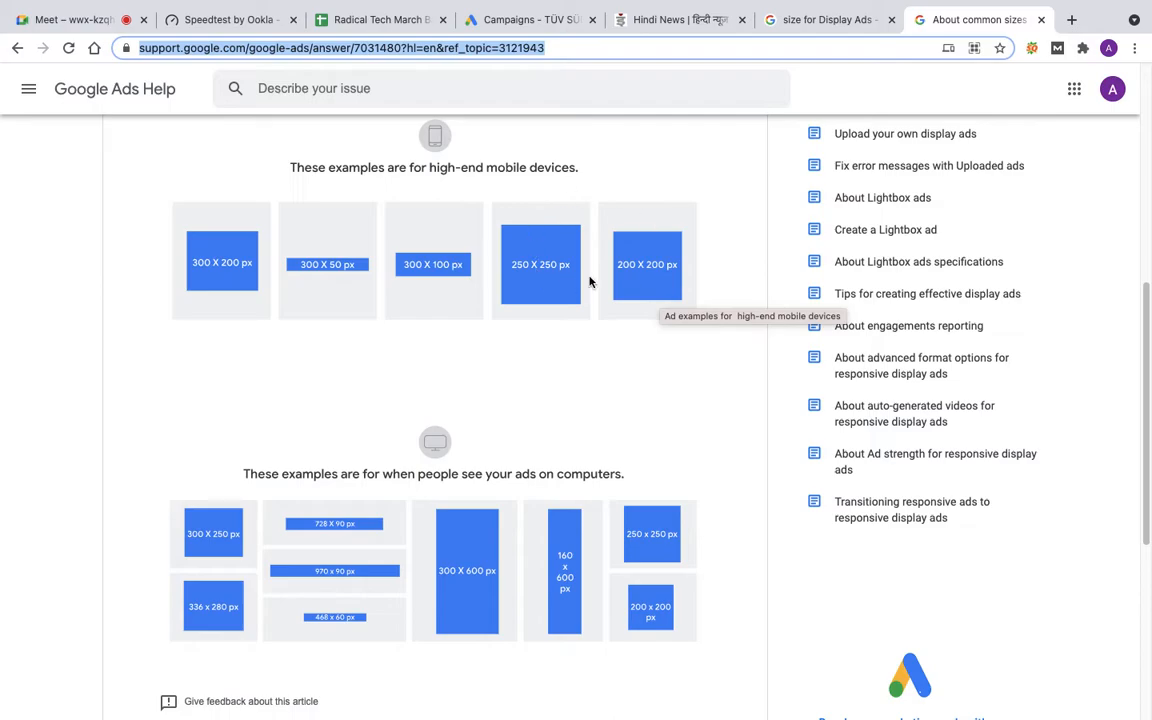
{"action": "scroll", "coordinate": [616, 431], "scroll_direction": "up", "scroll_amount": 5}
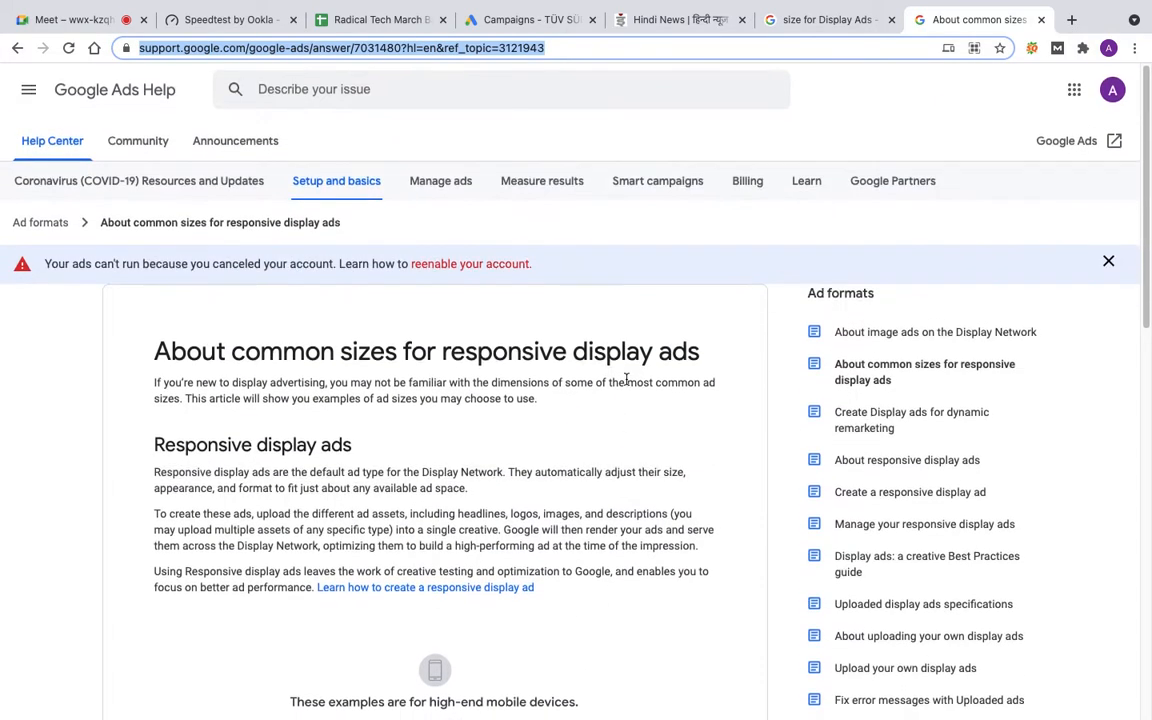
{"action": "left_click", "coordinate": [81, 22]}
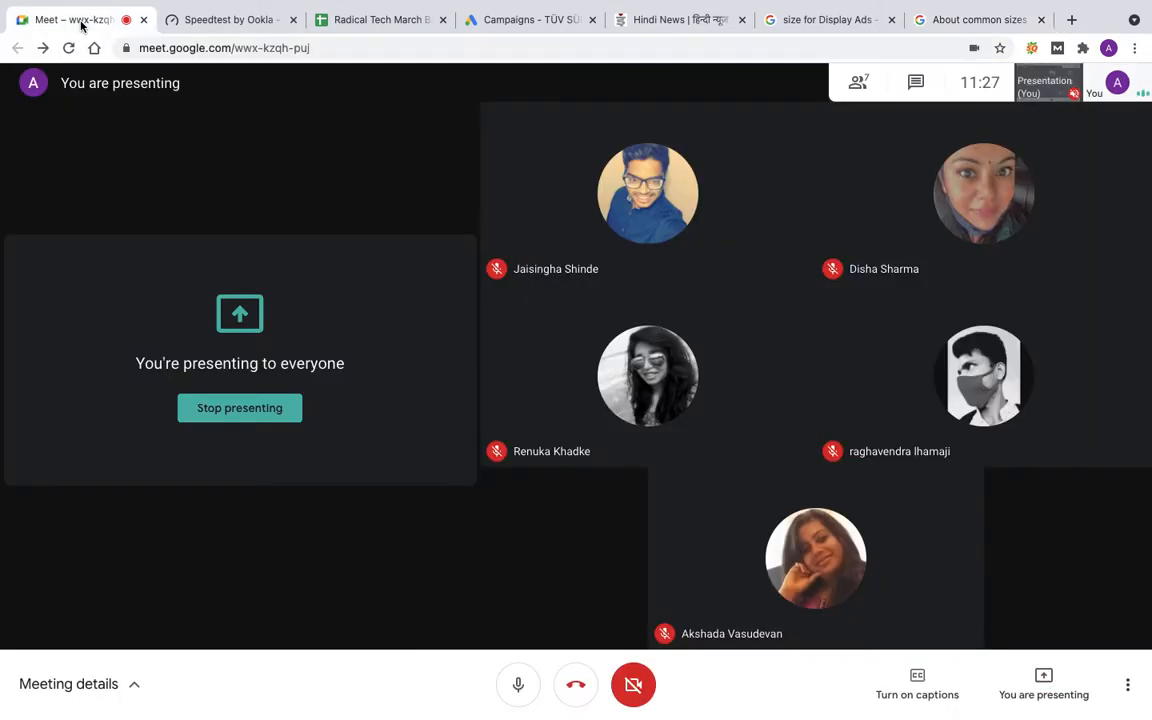
{"action": "left_click", "coordinate": [922, 88]}
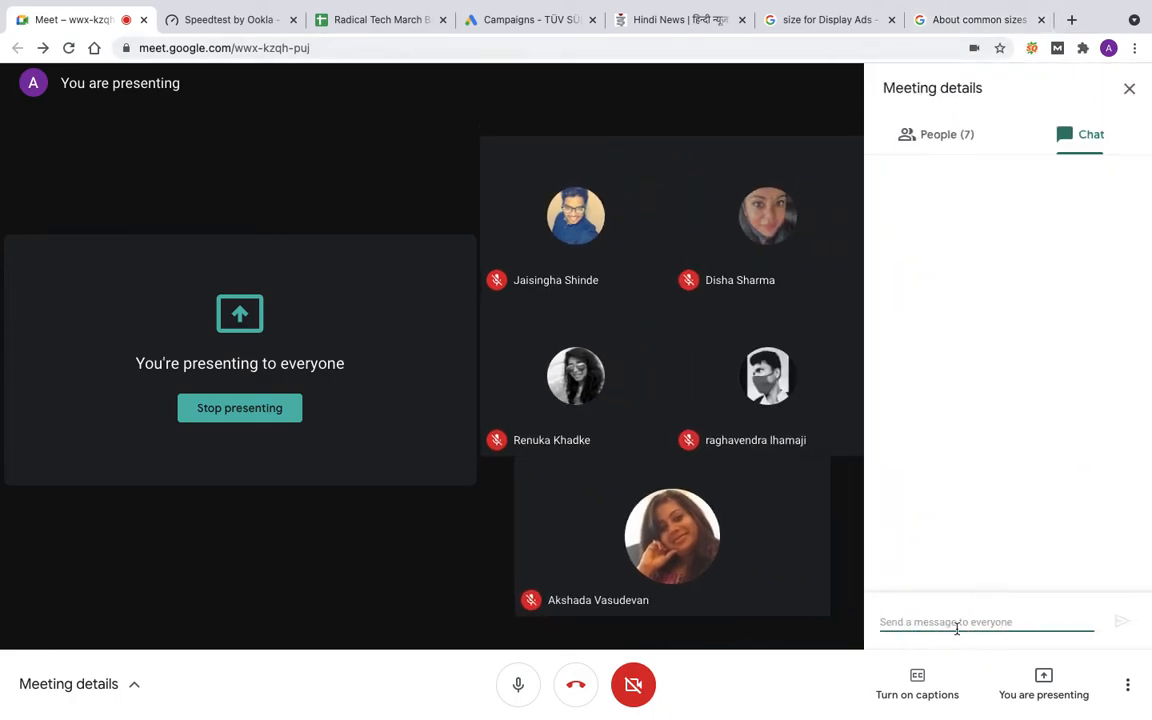
{"action": "key", "text": "ctrl+v"}
{"action": "key", "text": "Return"}
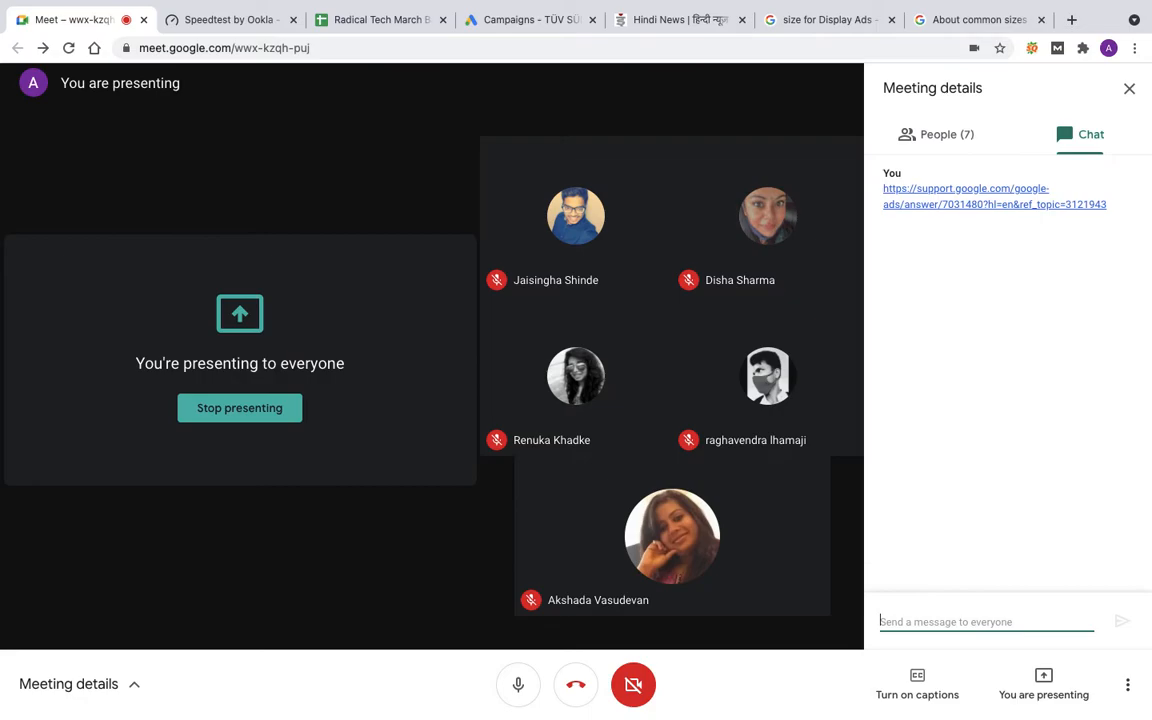
{"action": "left_click", "coordinate": [1130, 90]}
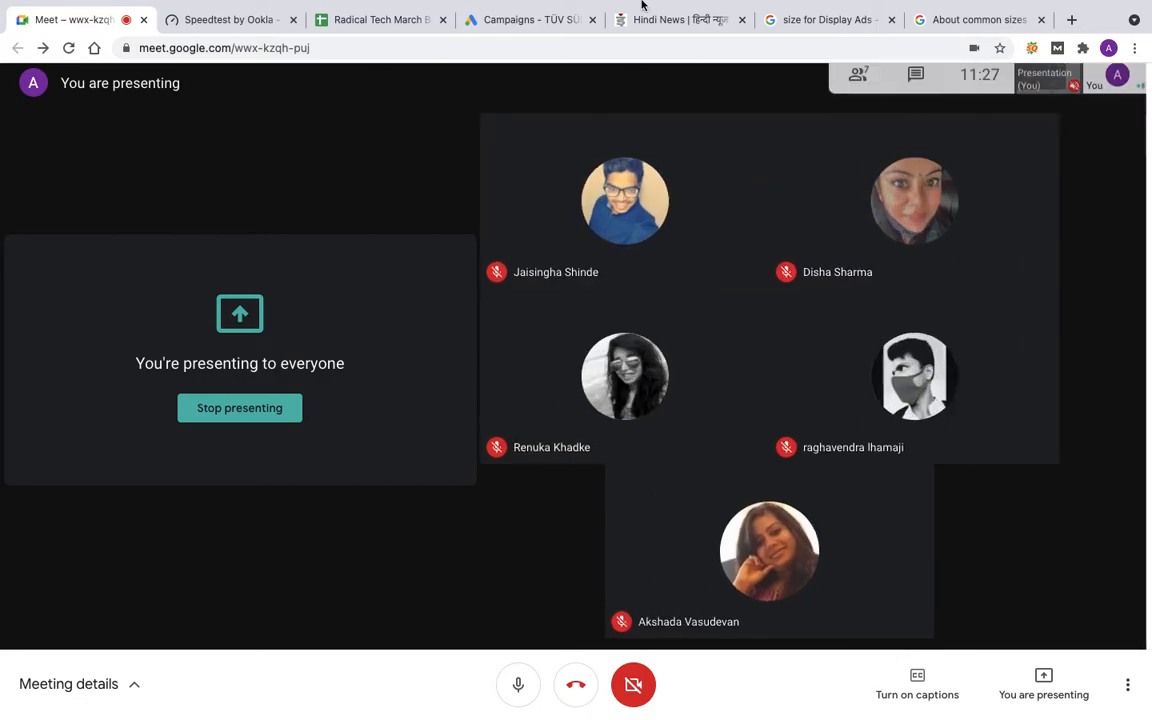
{"action": "left_click", "coordinate": [826, 20]}
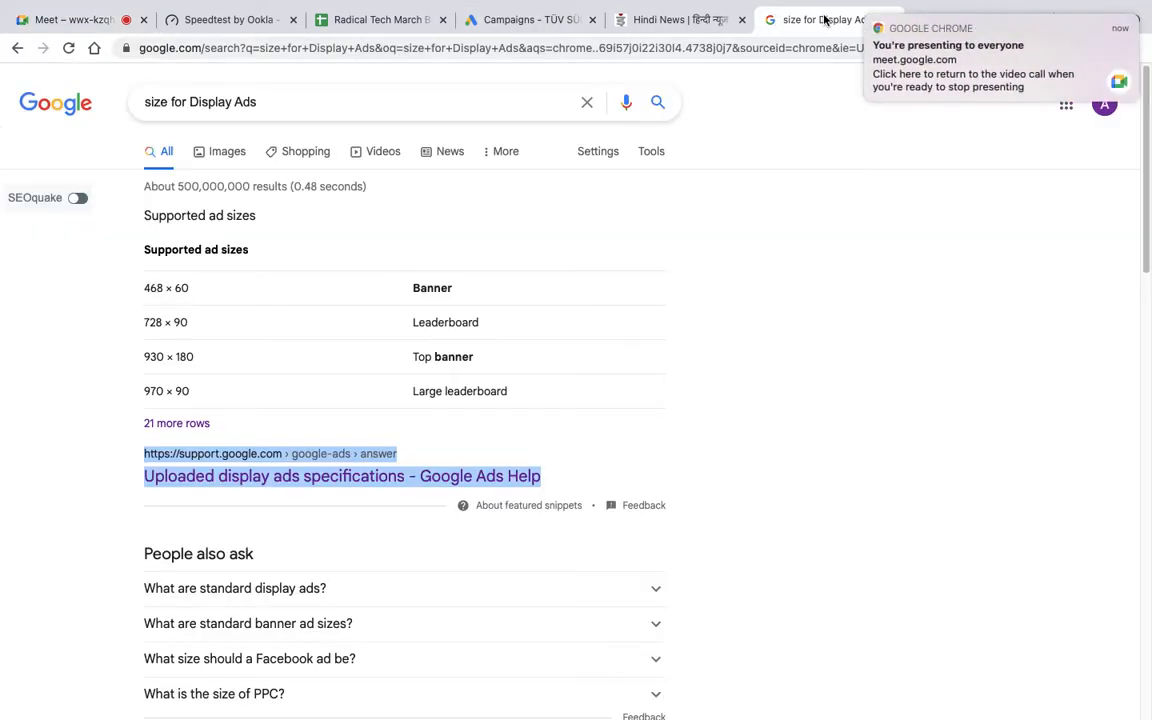
{"action": "left_click", "coordinate": [675, 24]}
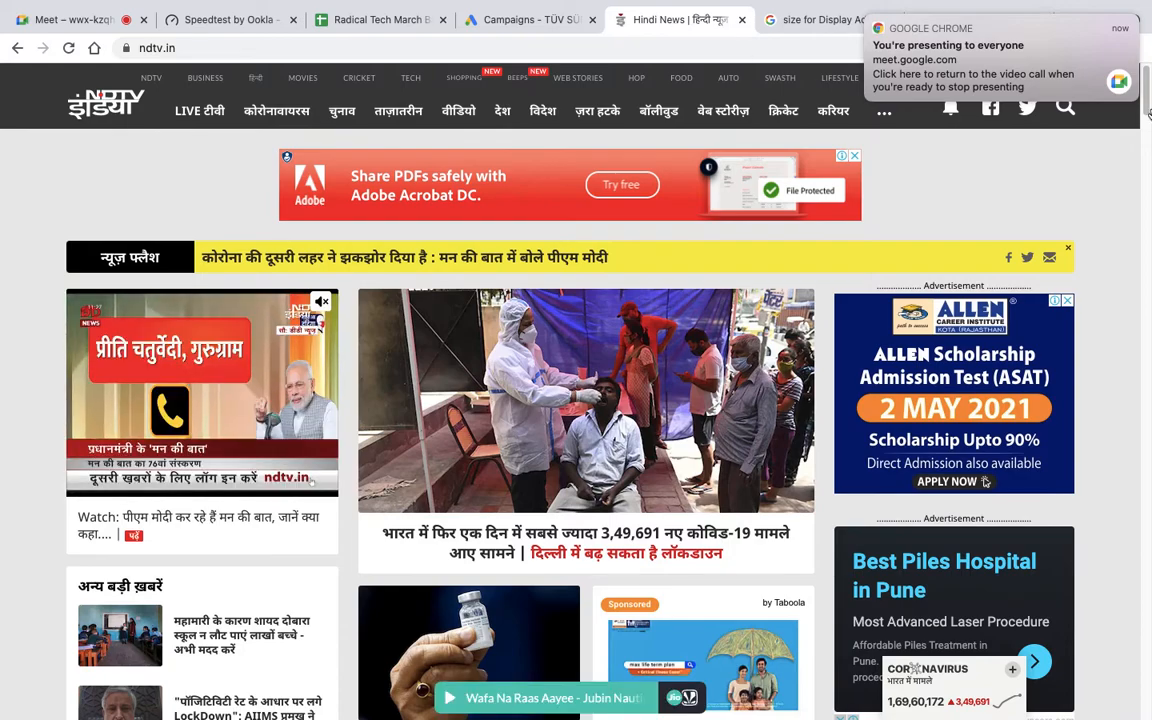
{"action": "mouse_move", "coordinate": [868, 22]}
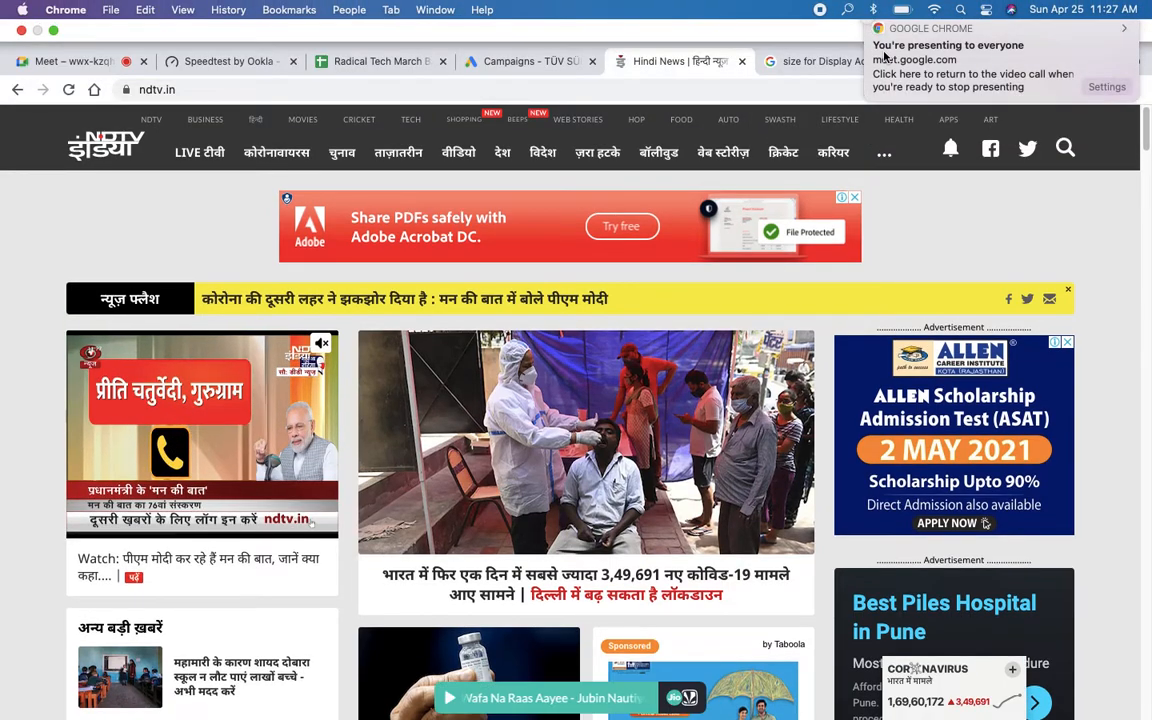
{"action": "left_click", "coordinate": [871, 28]}
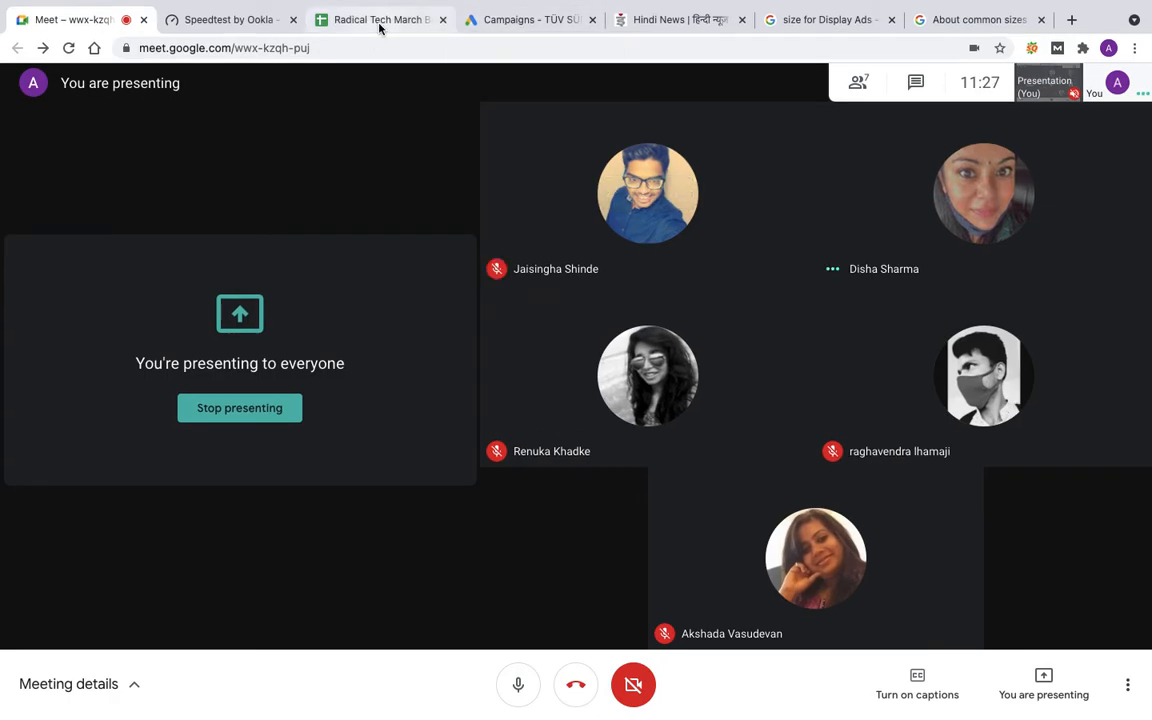
- Switch to the Radical Tech March Batch spreadsheet and show the campaign comparison table on the SEM sheet
{"action": "left_click", "coordinate": [380, 24]}
{"action": "left_click", "coordinate": [294, 705]}
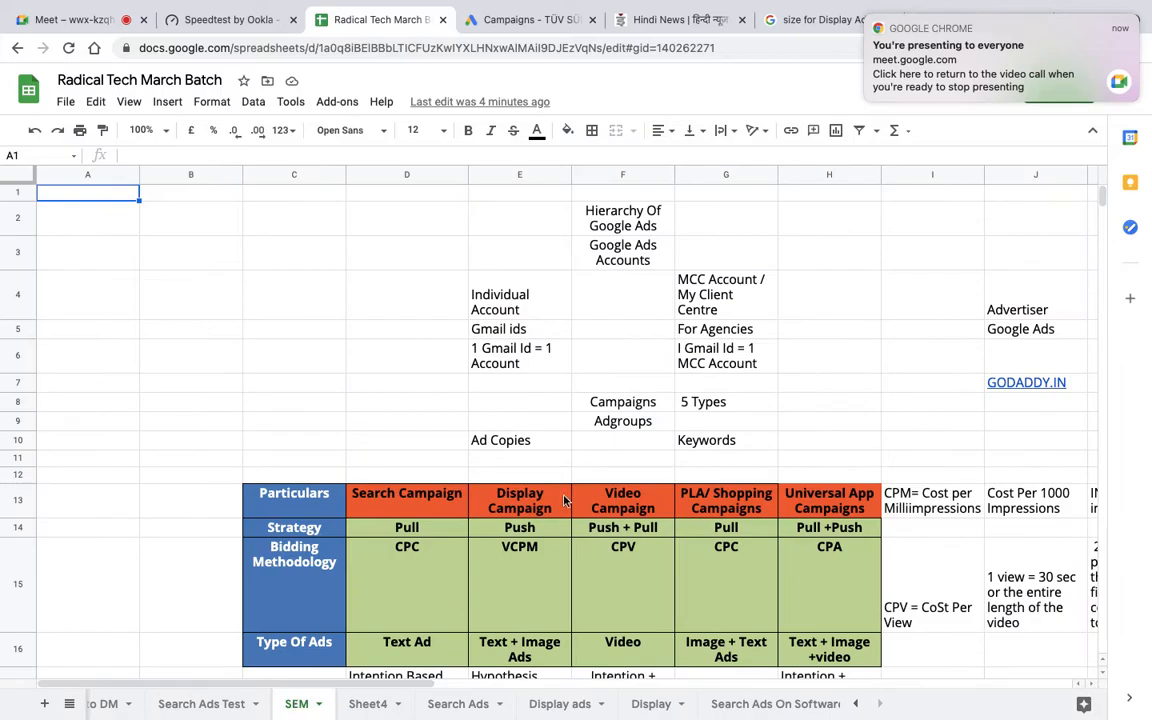
{"action": "scroll", "coordinate": [527, 486], "scroll_direction": "down", "scroll_amount": 5}
{"action": "scroll", "coordinate": [565, 500], "scroll_direction": "right", "scroll_amount": 2}
{"action": "scroll", "coordinate": [565, 500], "scroll_direction": "down", "scroll_amount": 1}
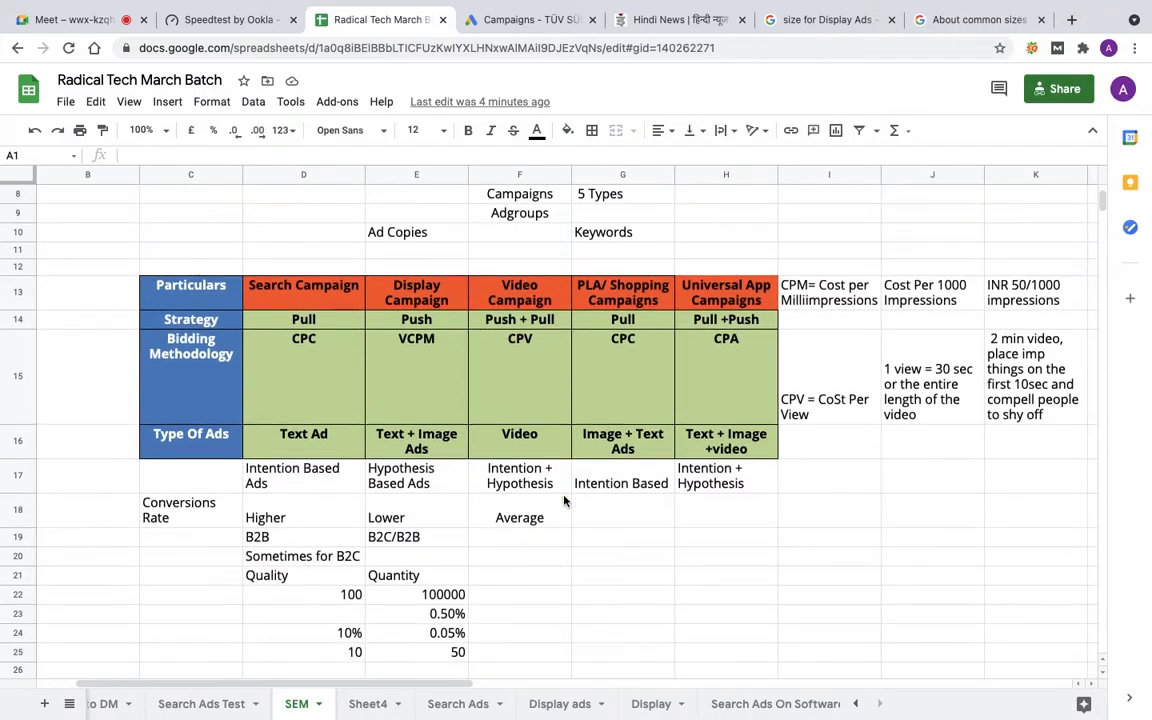
- Set the text colour of the five campaign type headings in D13:H13 to white
{"action": "left_click", "coordinate": [409, 288]}
{"action": "left_click_drag", "start_coordinate": [285, 292], "coordinate": [690, 295]}
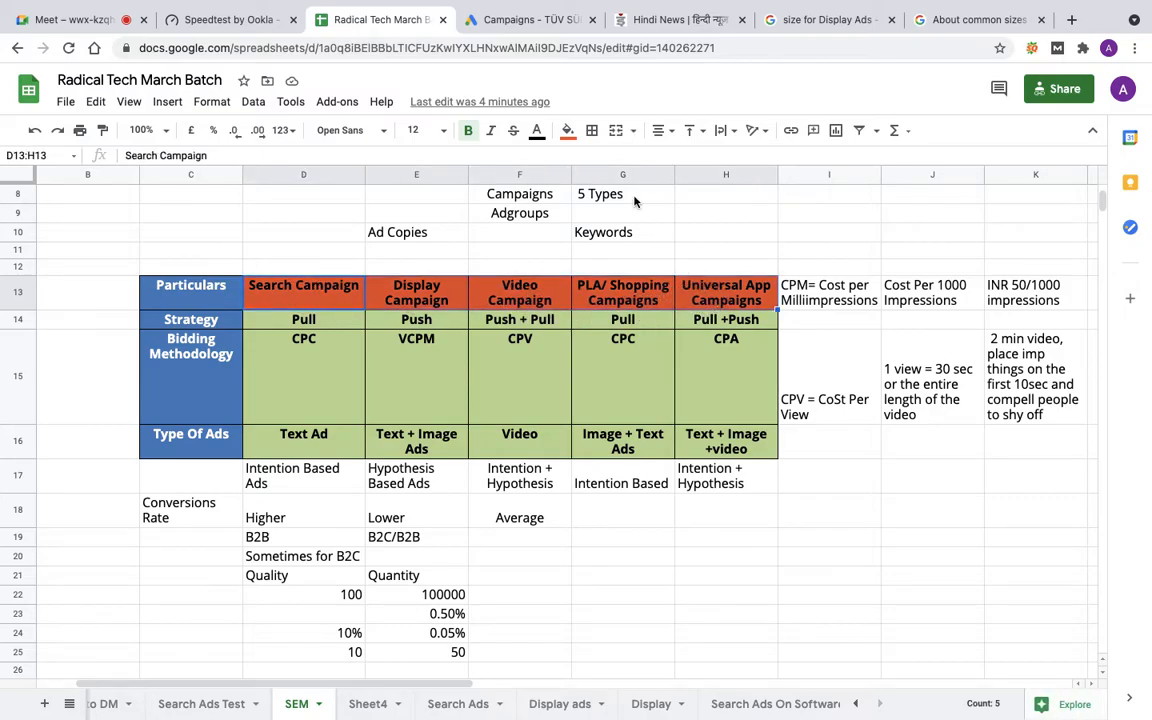
{"action": "left_click", "coordinate": [536, 132]}
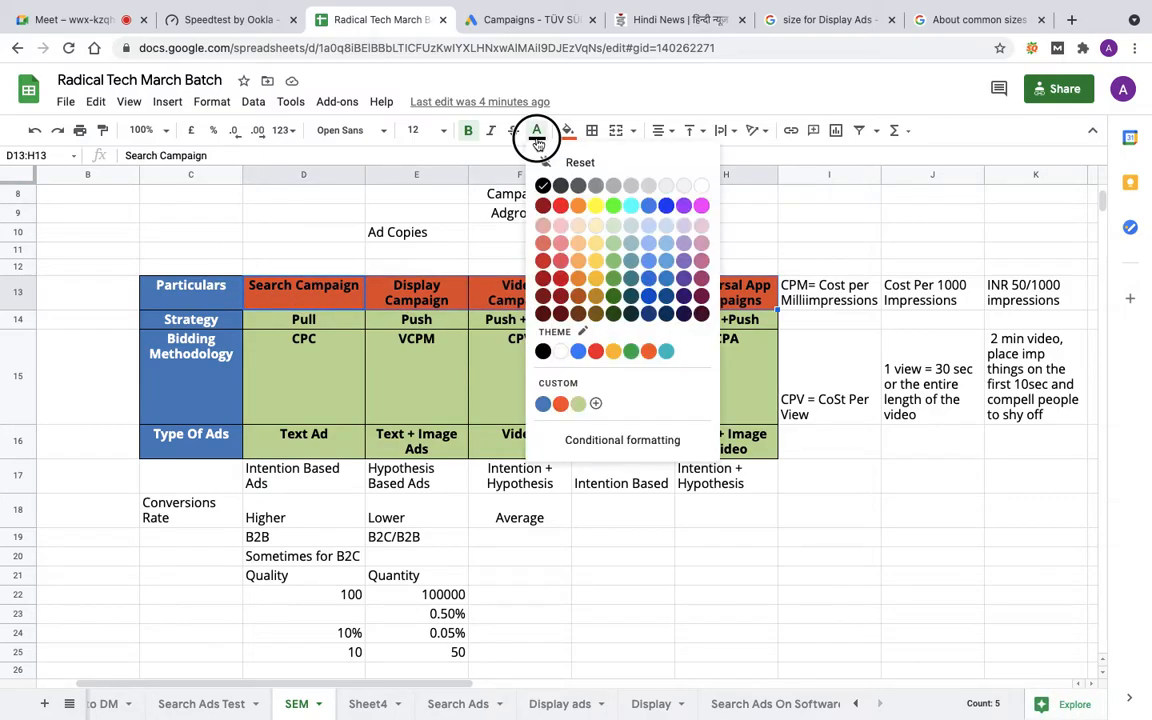
{"action": "left_click", "coordinate": [698, 189]}
- Go through the Display Campaign column, pointing out its push strategy, hypothesis-based ads and conversion rate cells
{"action": "left_click", "coordinate": [436, 306]}
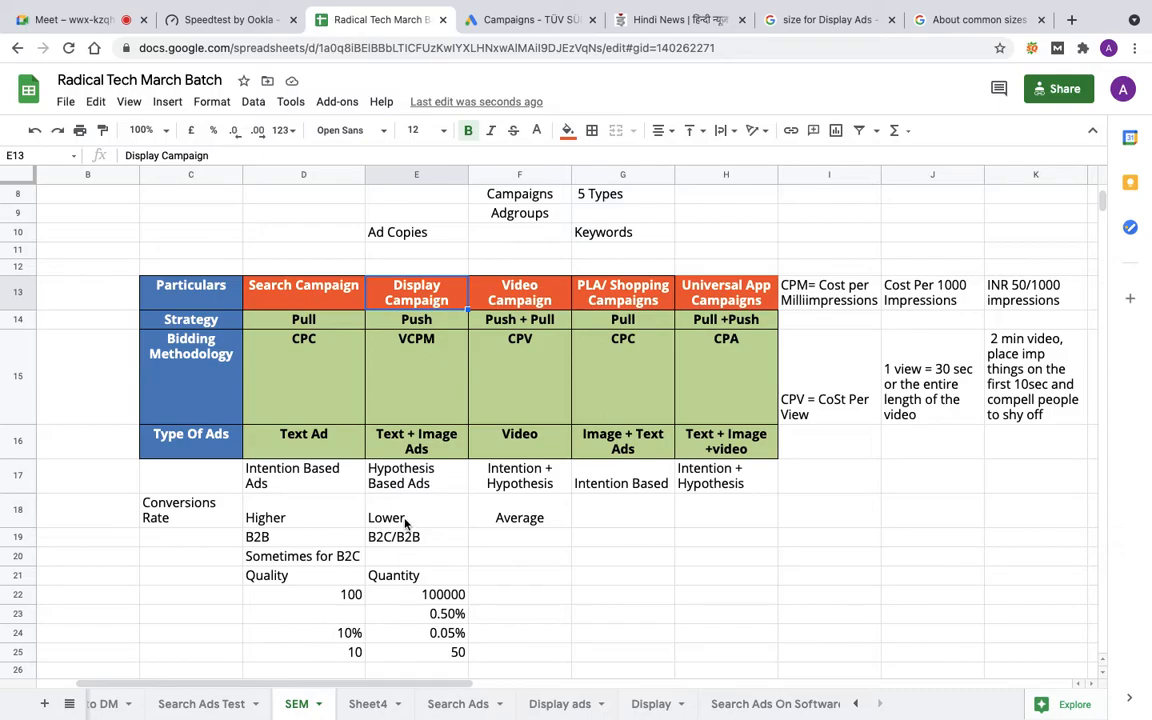
{"action": "left_click", "coordinate": [410, 471]}
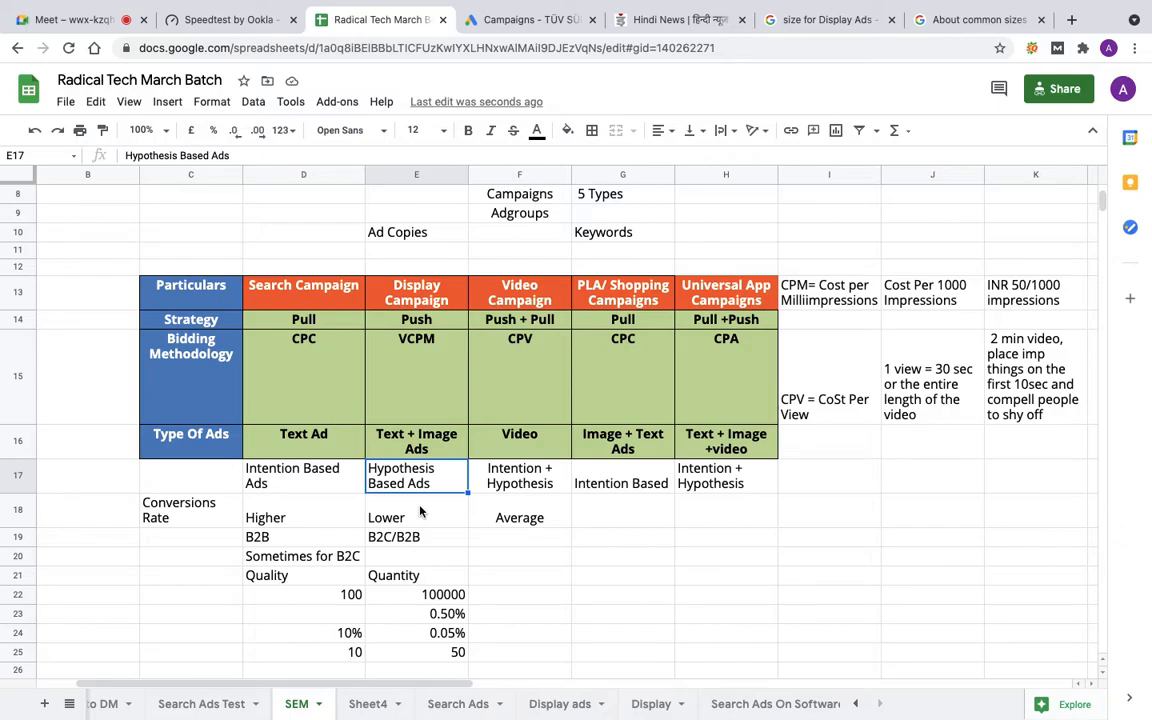
{"action": "left_click", "coordinate": [427, 320]}
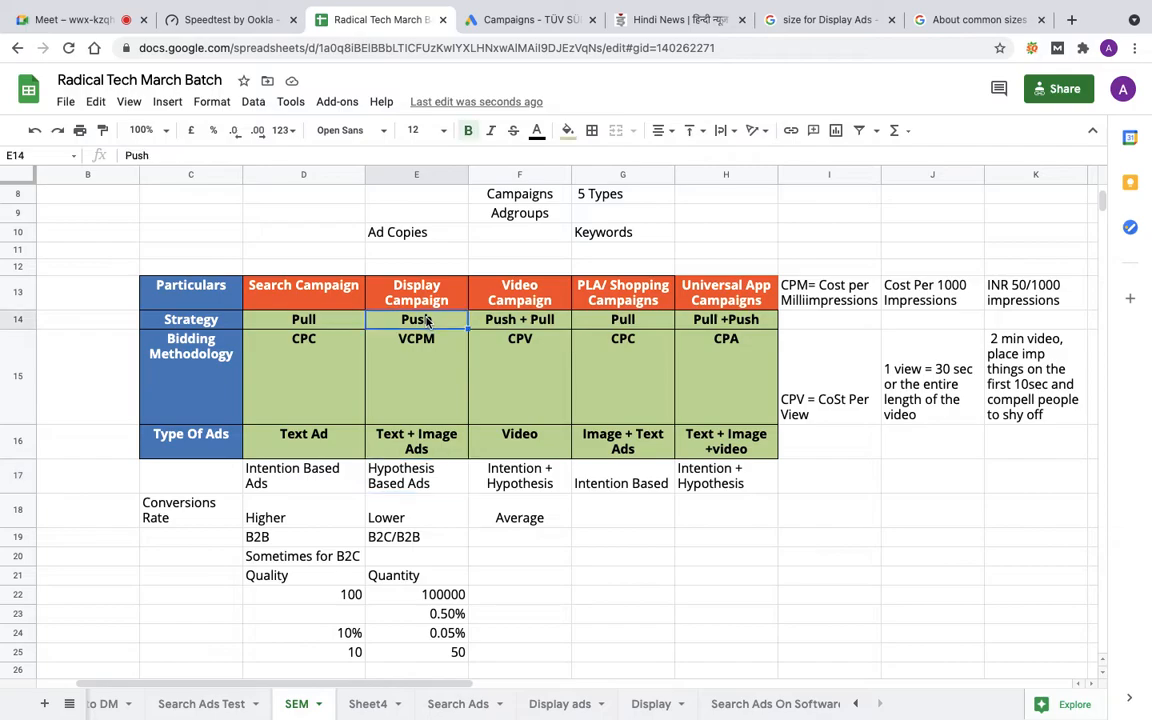
{"action": "left_click", "coordinate": [424, 489]}
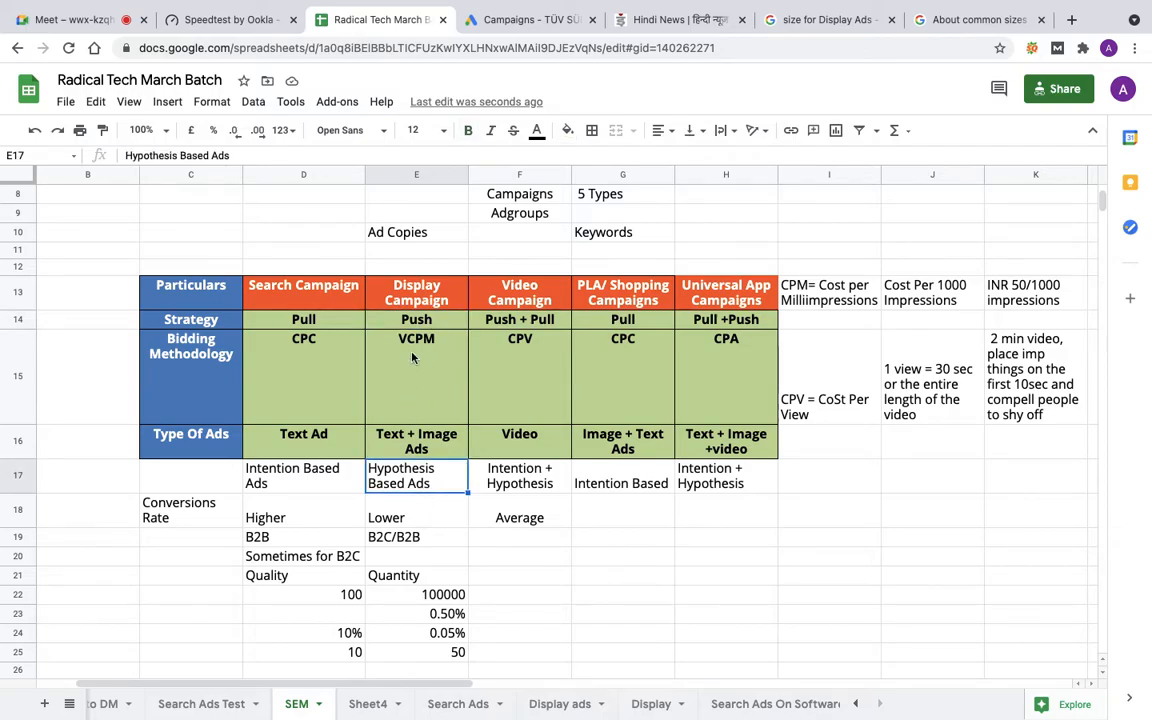
{"action": "left_click", "coordinate": [416, 322]}
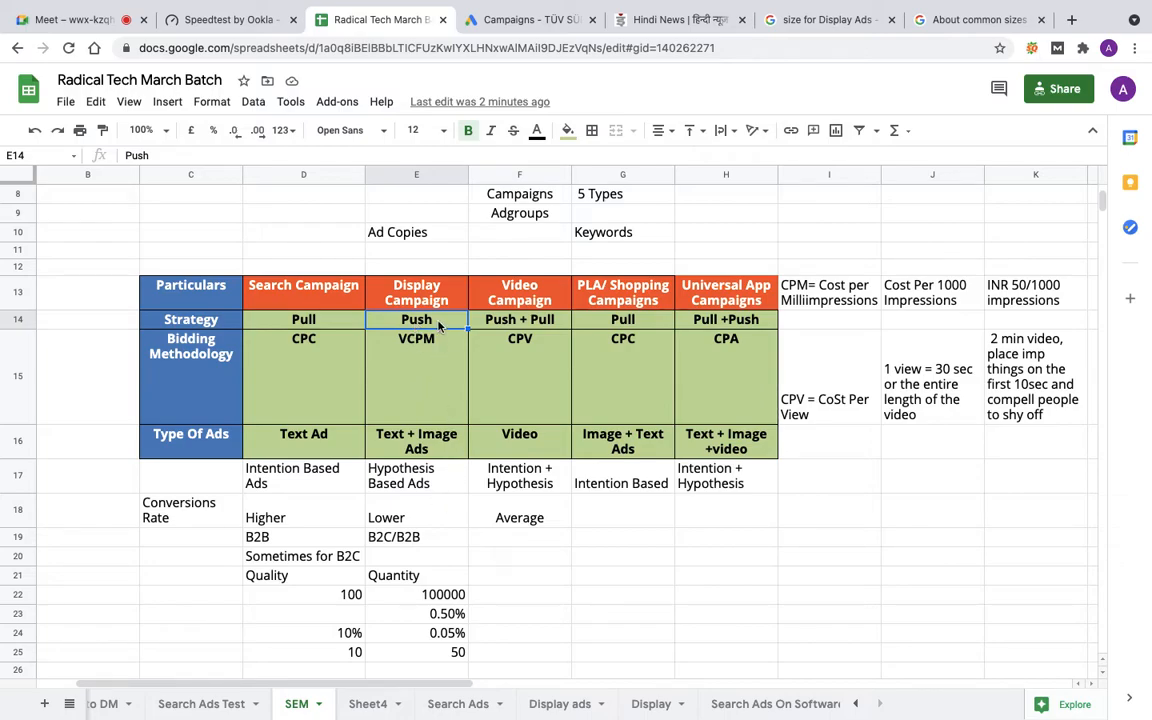
{"action": "left_click", "coordinate": [426, 520]}
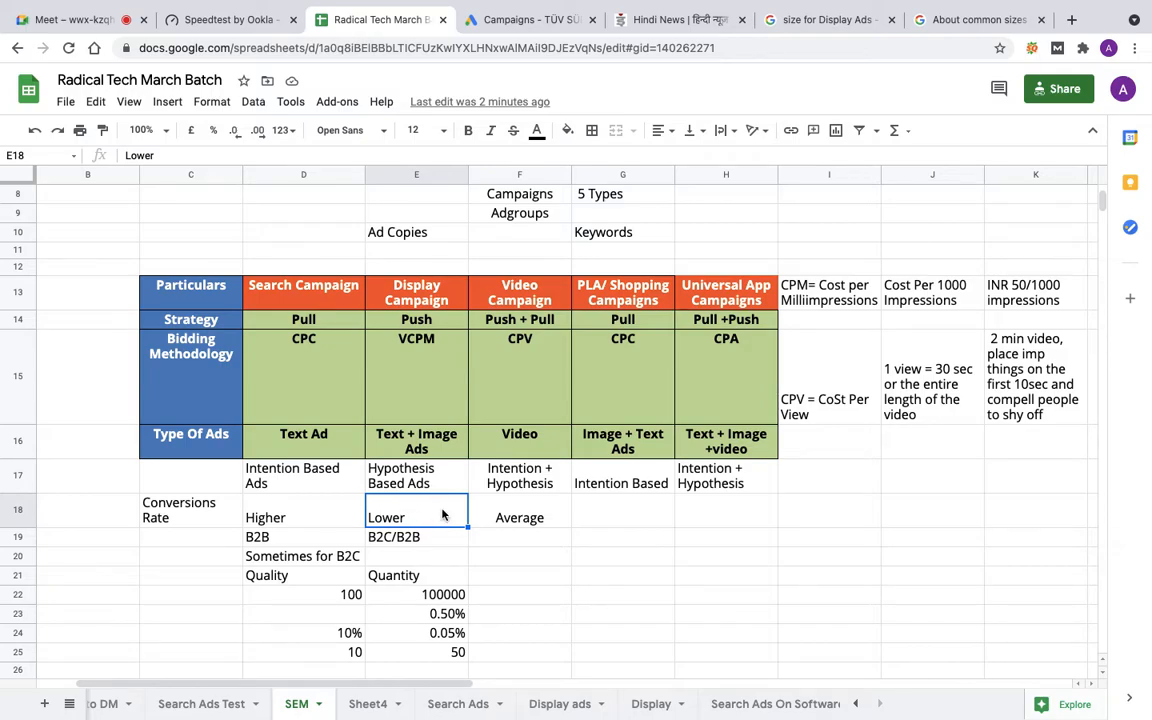
- Review the display campaign's VCPM bidding cell together with the CPM definition, cost per 1000 impressions and INR pricing notes in row 13
{"action": "left_click", "coordinate": [426, 381]}
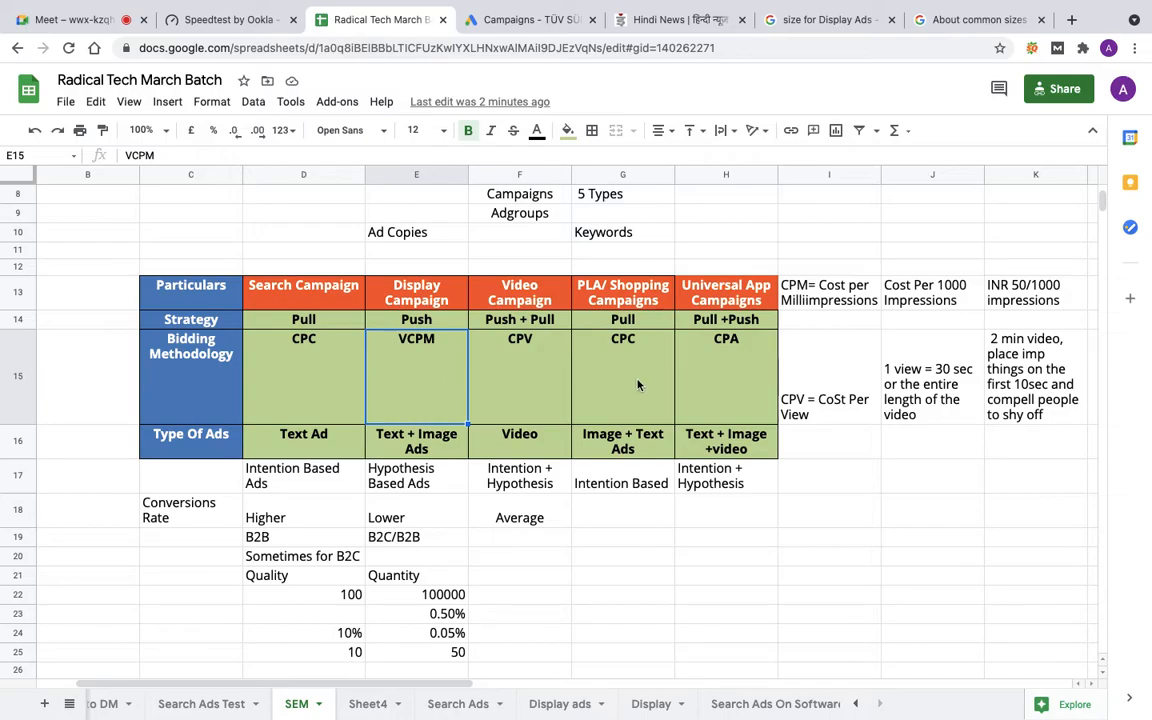
{"action": "left_click", "coordinate": [839, 294]}
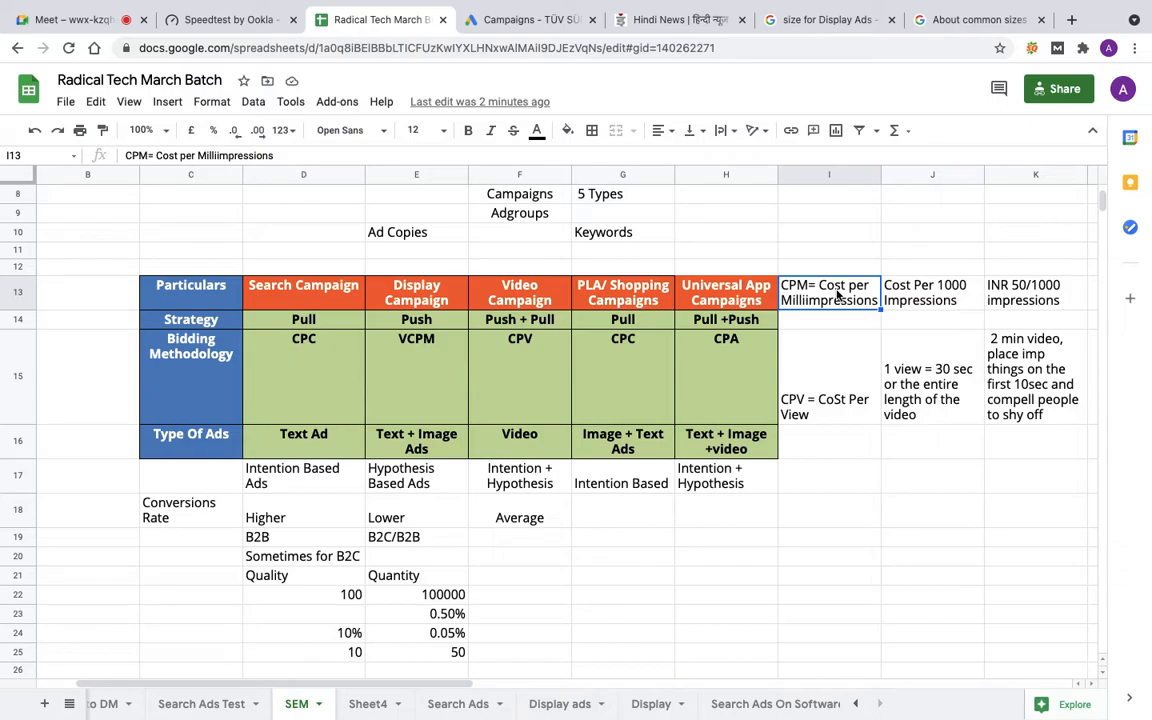
{"action": "left_click", "coordinate": [930, 308]}
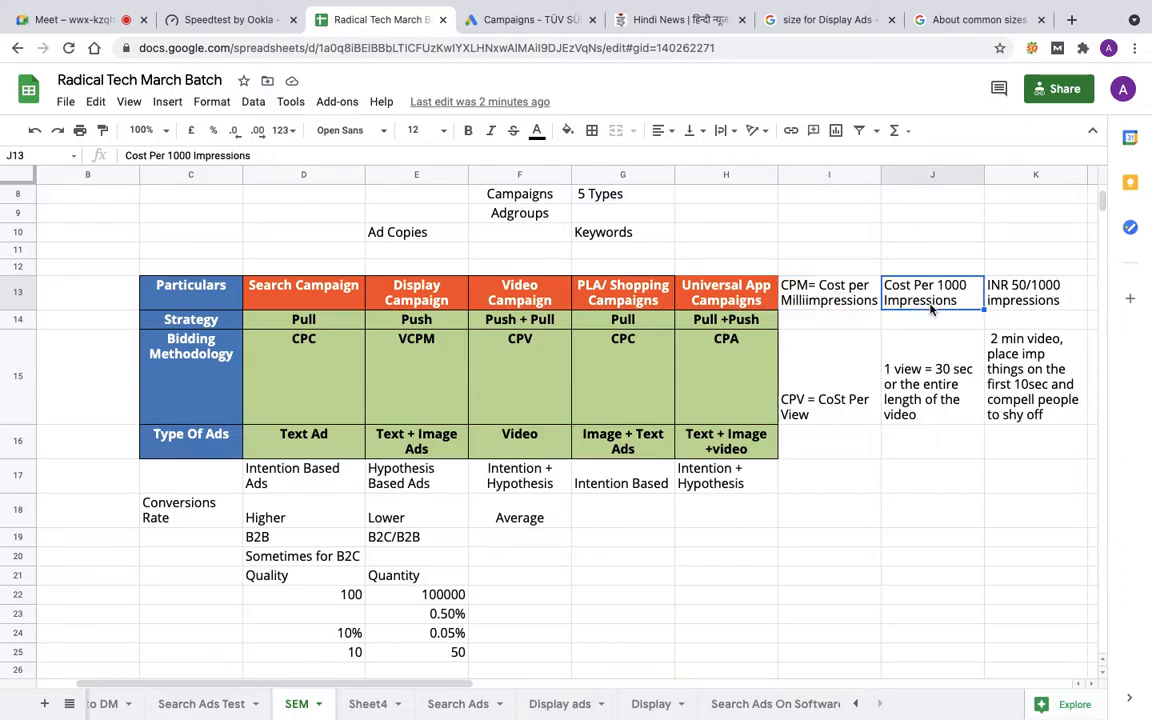
{"action": "left_click", "coordinate": [836, 294]}
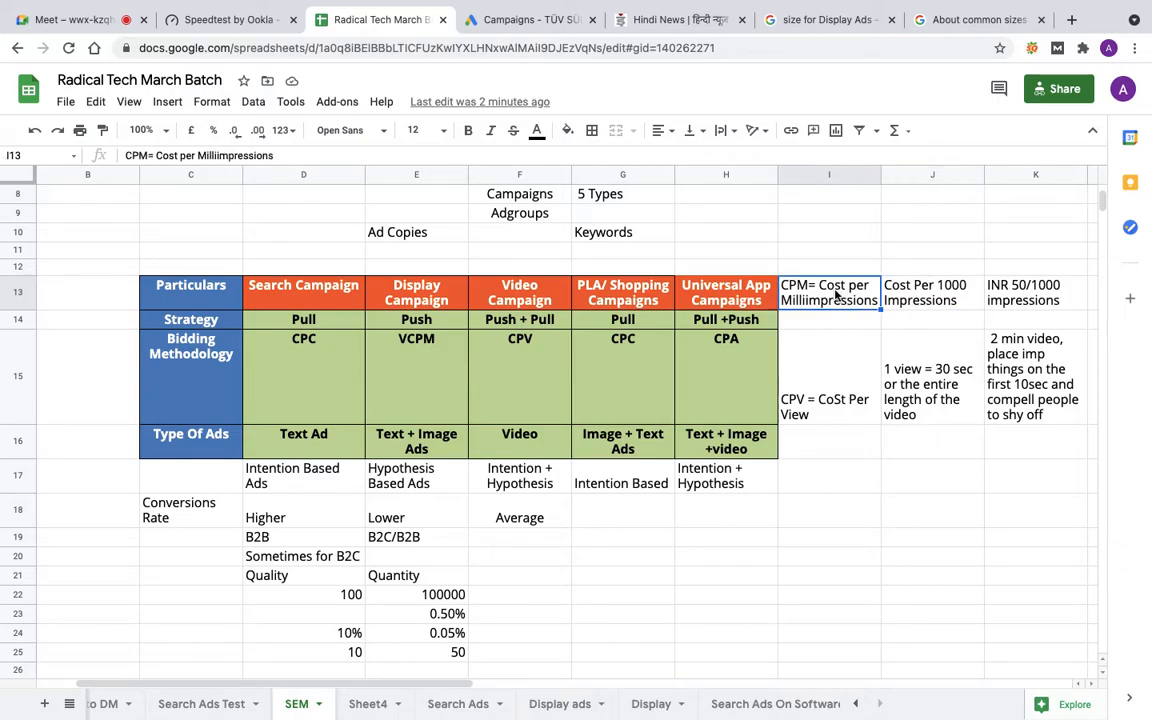
{"action": "left_click", "coordinate": [928, 310]}
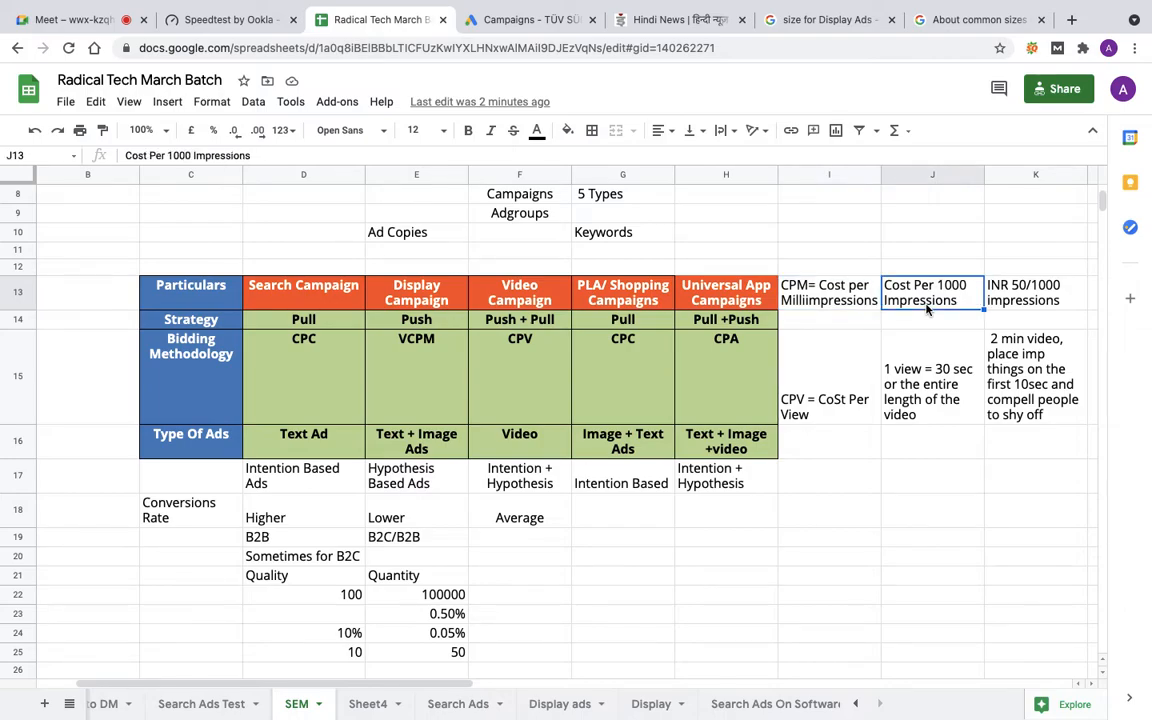
{"action": "left_click", "coordinate": [800, 299]}
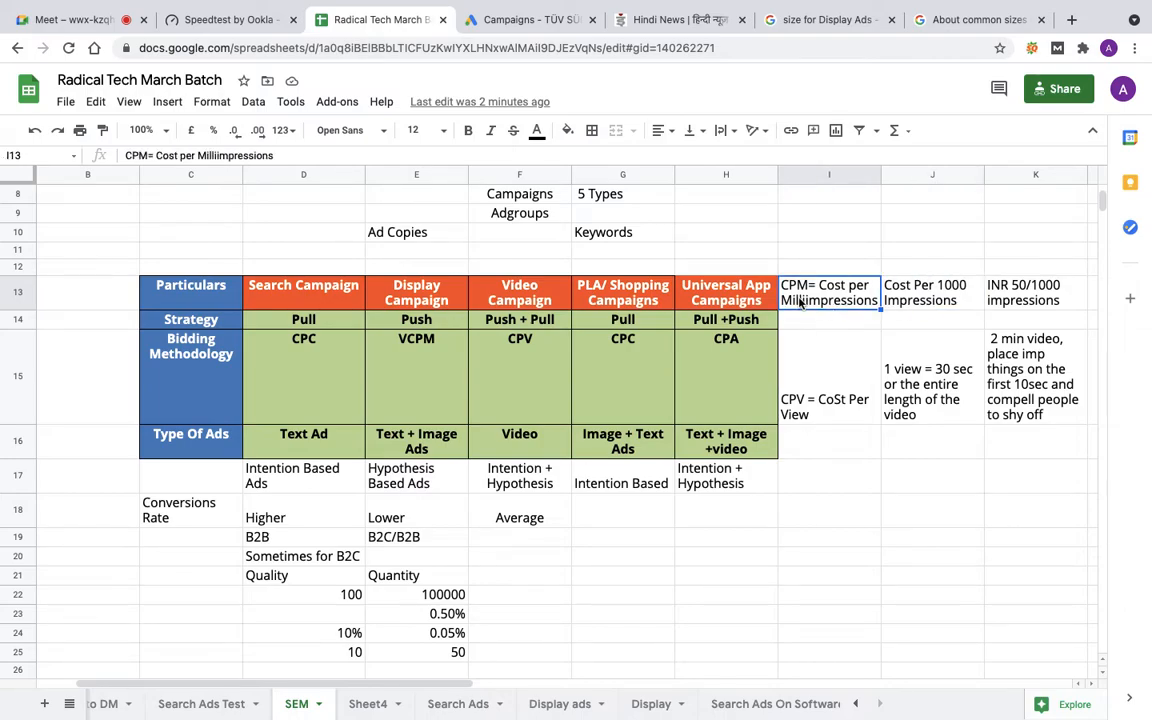
{"action": "left_click", "coordinate": [945, 301]}
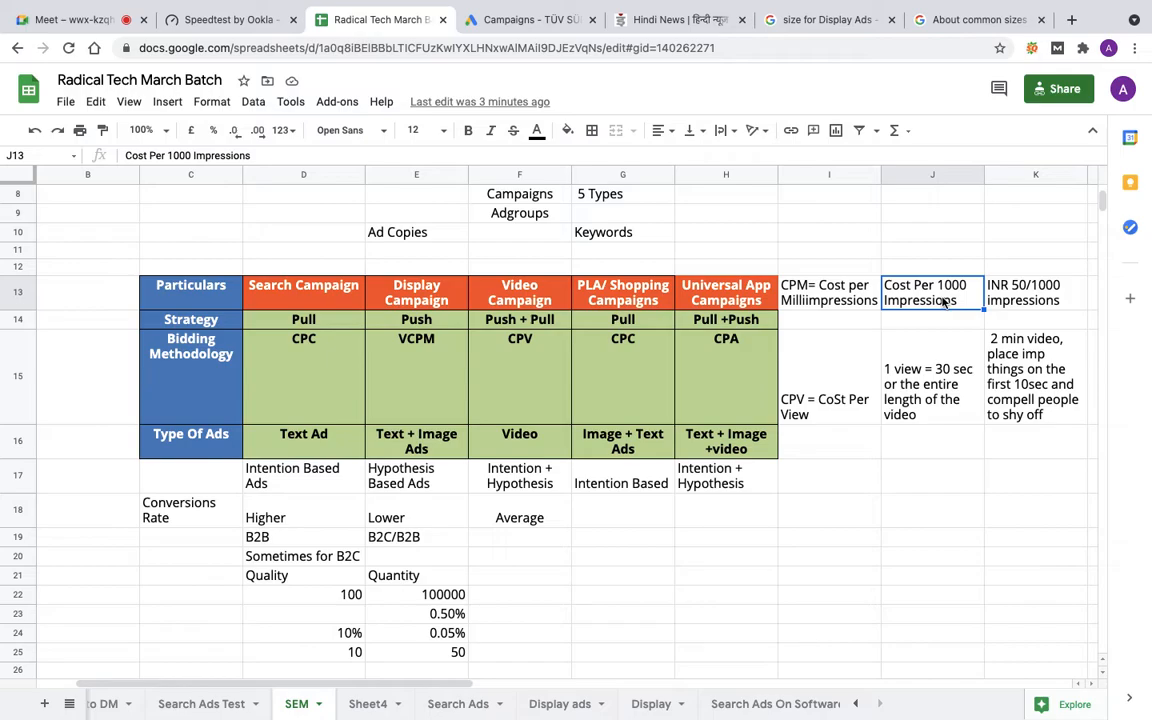
{"action": "left_click", "coordinate": [1028, 305]}
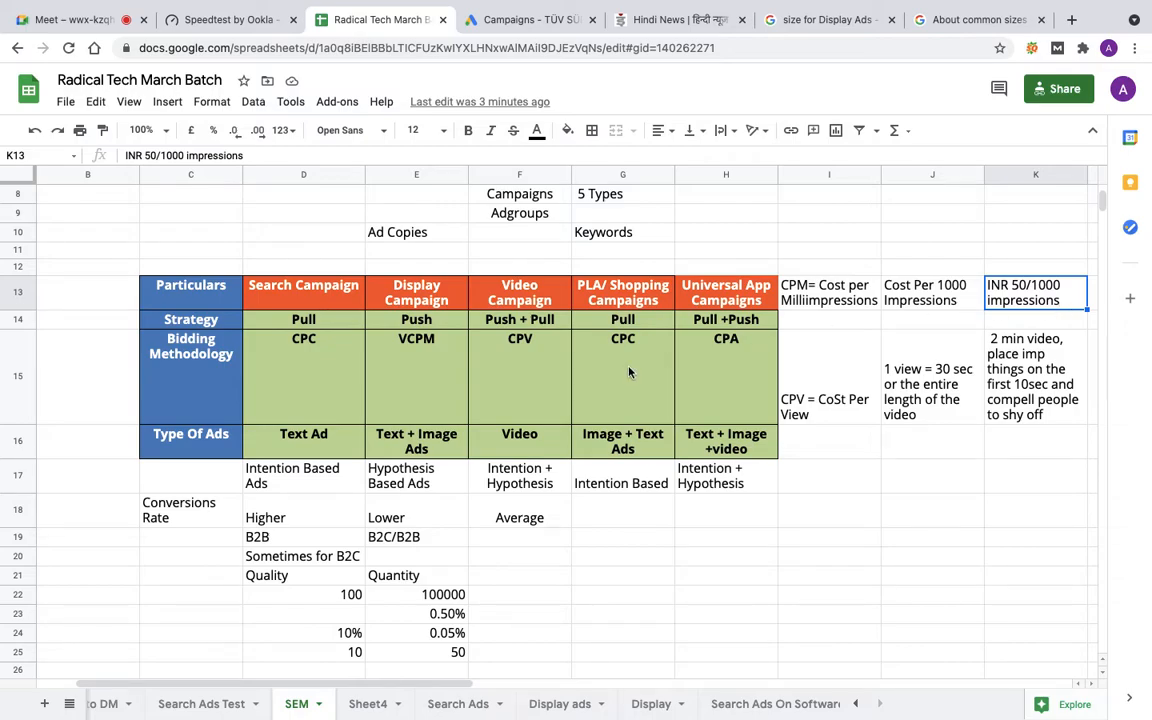
- Switch from the display campaign's VCPM cell to the NDTV Hindi news page and look through its ad placements down to the Bluehost banner
{"action": "left_click", "coordinate": [400, 381]}
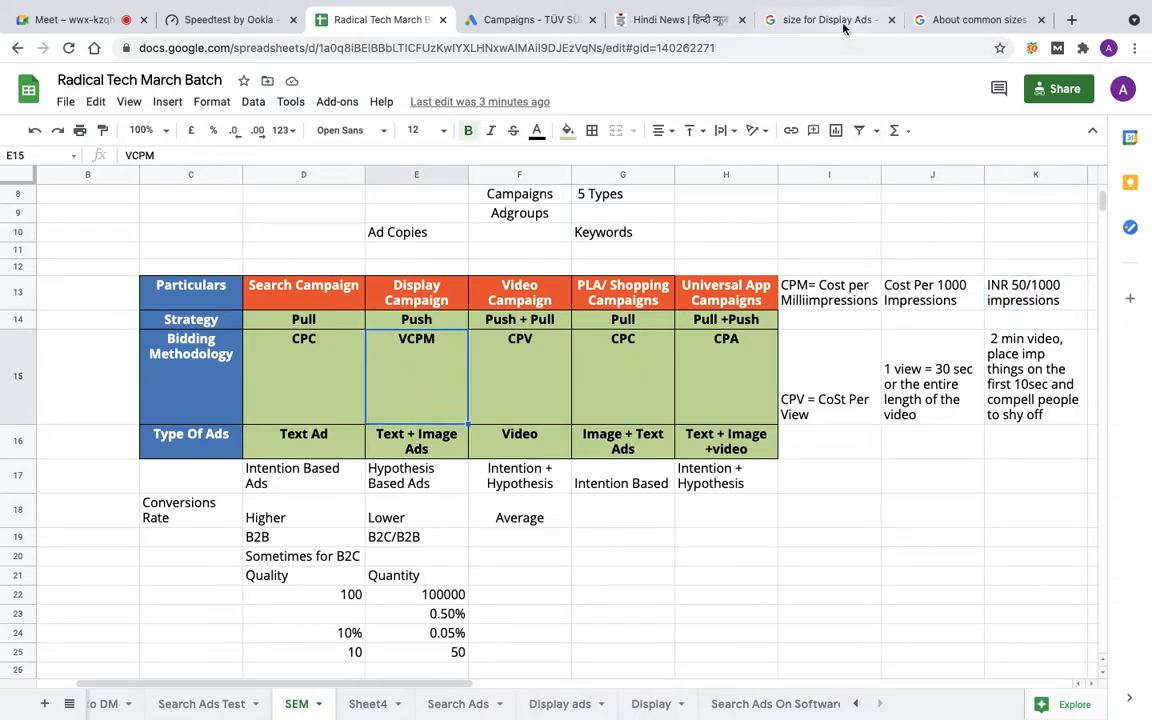
{"action": "left_click", "coordinate": [705, 28]}
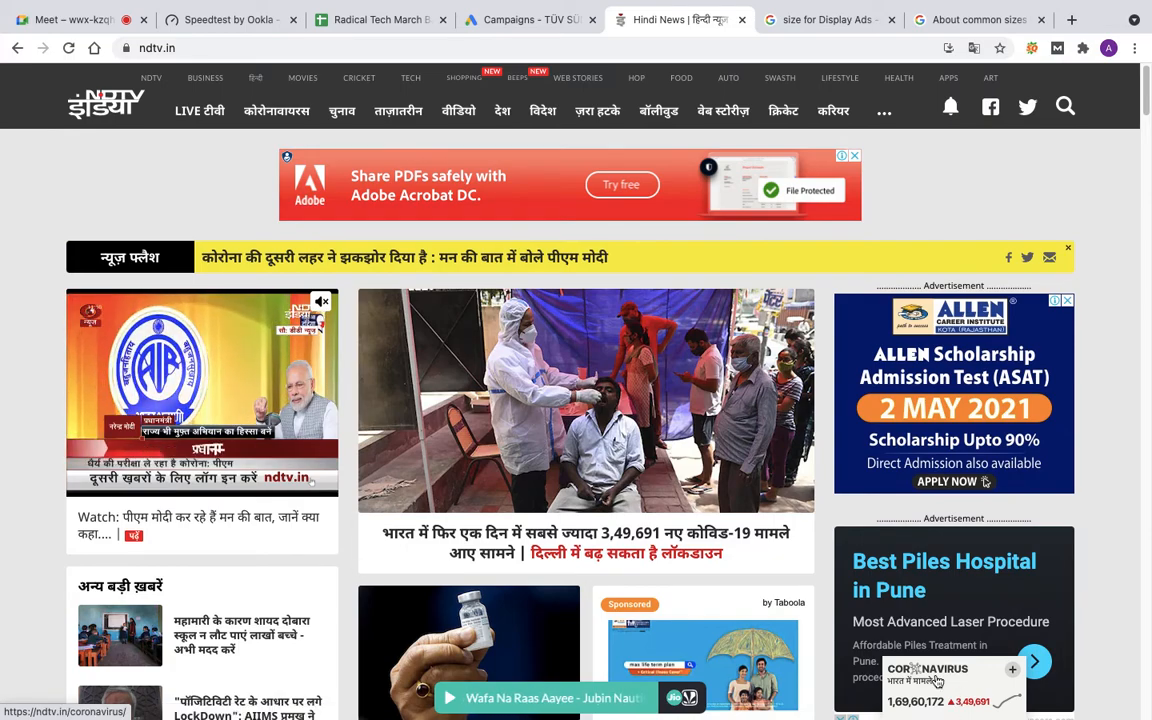
{"action": "scroll", "coordinate": [937, 680], "scroll_direction": "down", "scroll_amount": 10}
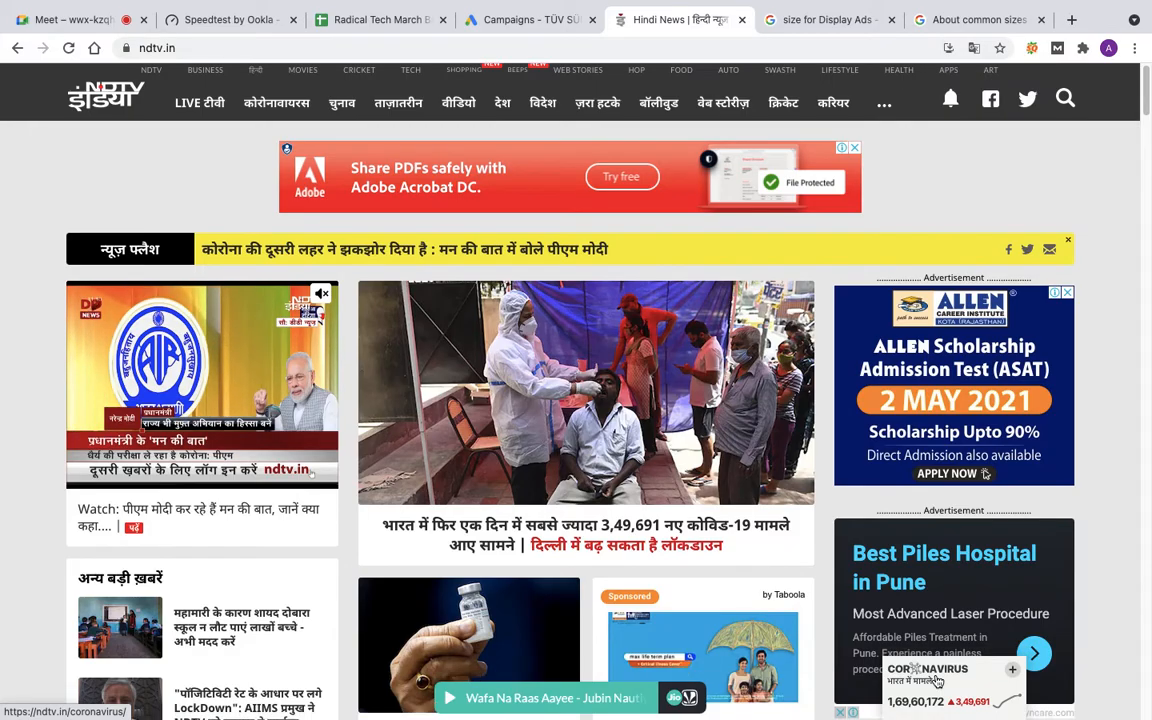
{"action": "scroll", "coordinate": [937, 680], "scroll_direction": "down", "scroll_amount": 4}
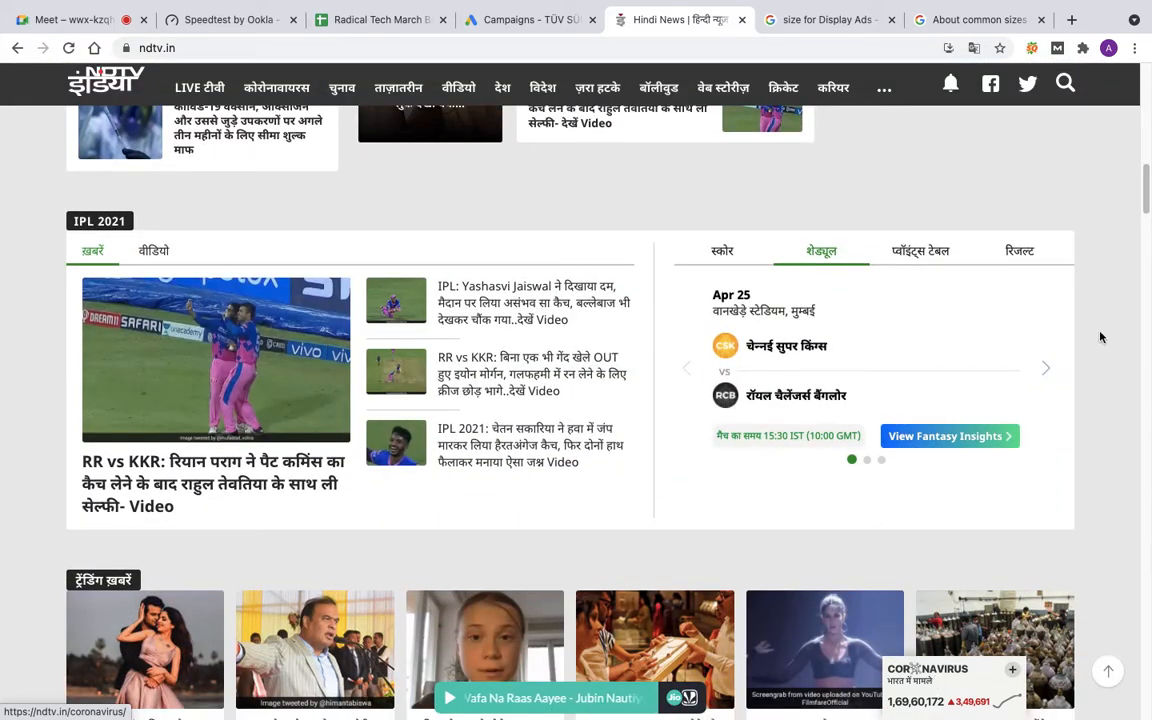
{"action": "scroll", "coordinate": [725, 491], "scroll_direction": "down", "scroll_amount": 10}
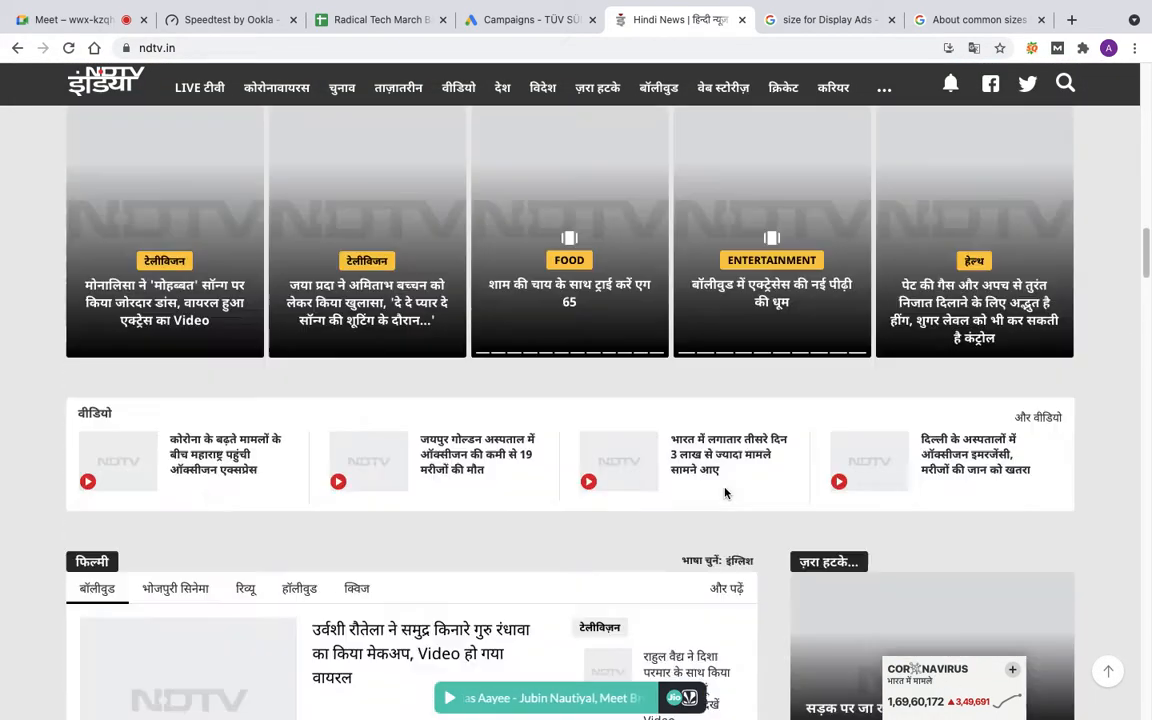
{"action": "scroll", "coordinate": [725, 491], "scroll_direction": "down", "scroll_amount": 10}
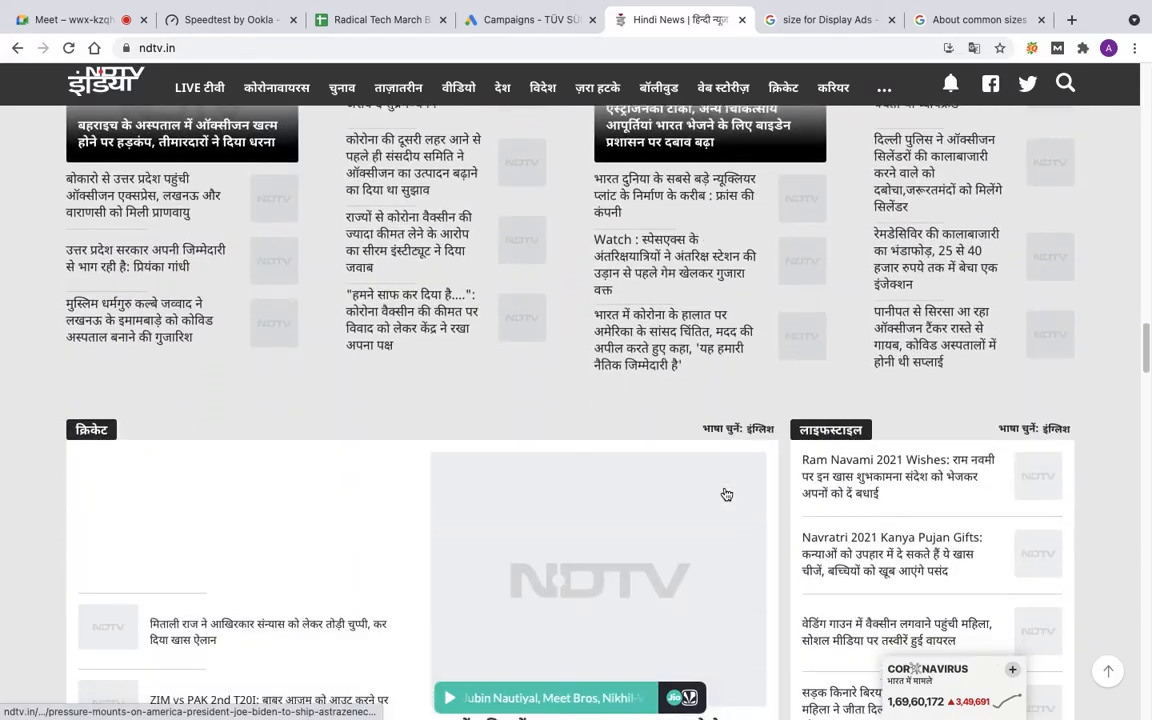
{"action": "scroll", "coordinate": [725, 491], "scroll_direction": "down", "scroll_amount": 10}
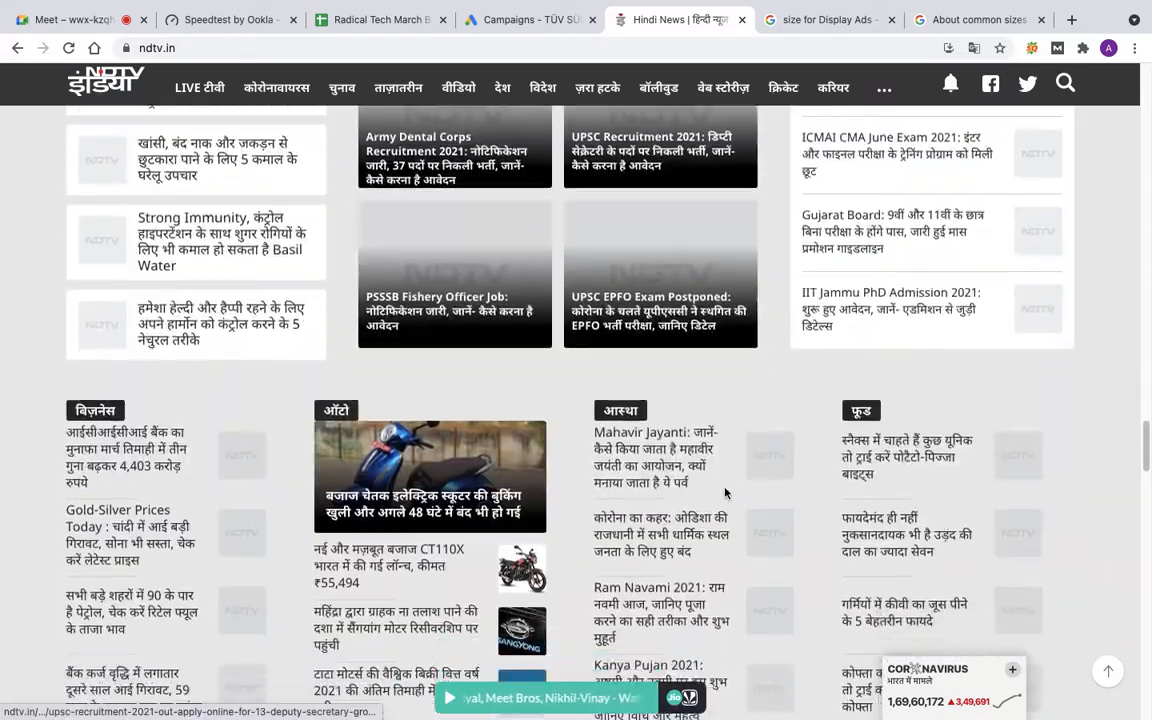
{"action": "scroll", "coordinate": [725, 491], "scroll_direction": "down", "scroll_amount": 5}
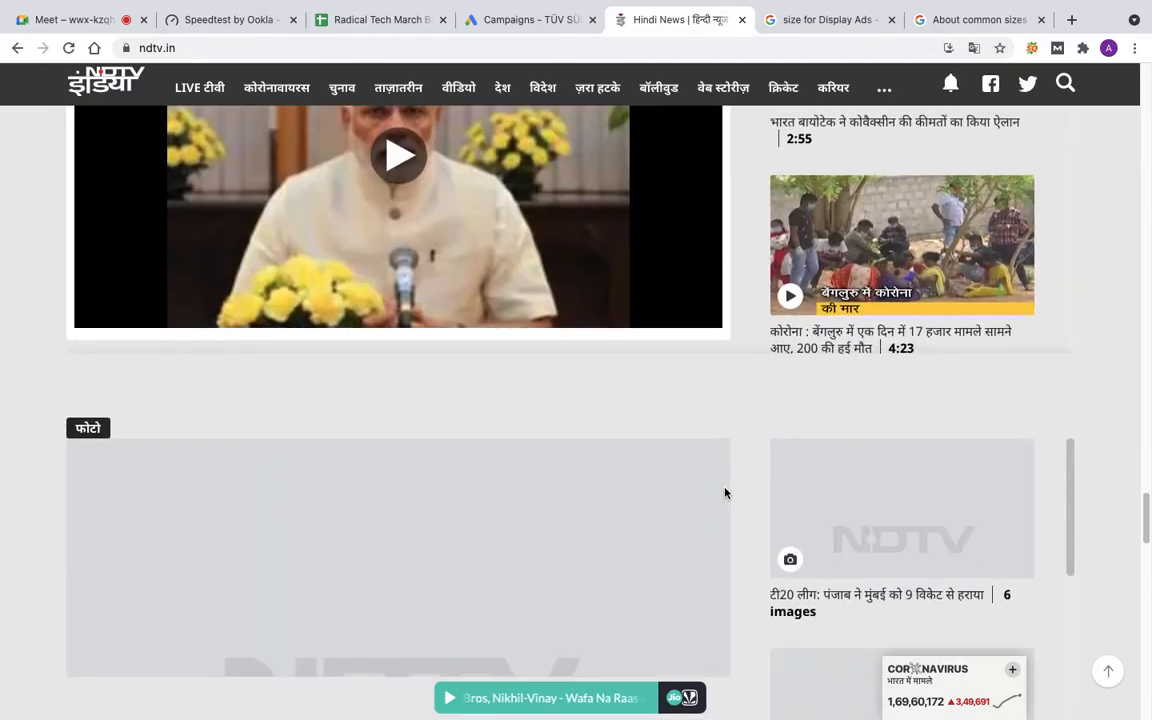
{"action": "scroll", "coordinate": [725, 491], "scroll_direction": "down", "scroll_amount": 5}
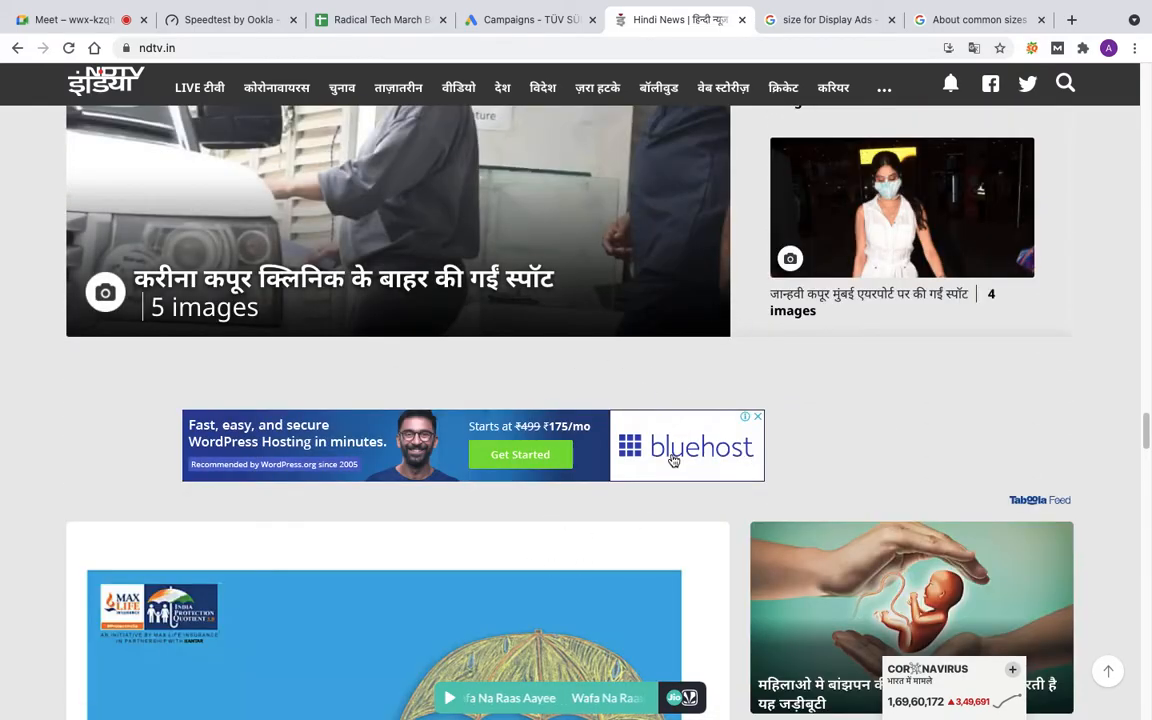
- Compare the ads at the top of the NDTV homepage with the Bluehost and Max Life ads further down the page
{"action": "scroll", "coordinate": [627, 491], "scroll_direction": "up", "scroll_amount": 15}
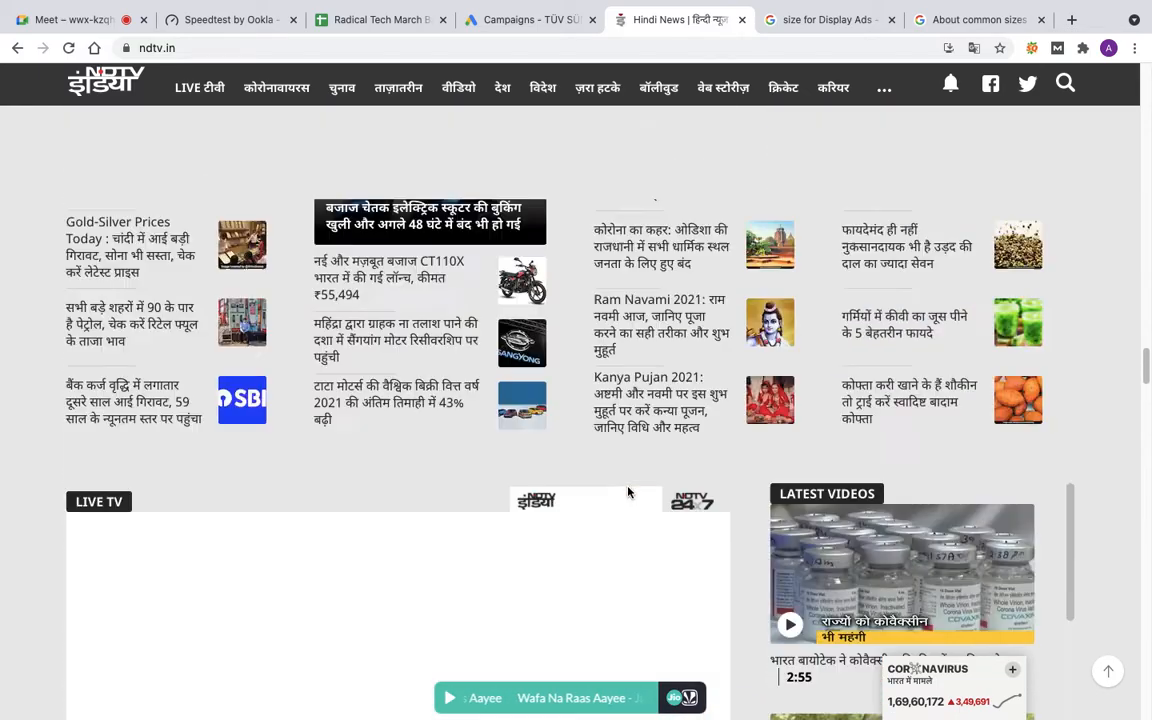
{"action": "scroll", "coordinate": [650, 330], "scroll_direction": "up", "scroll_amount": 5}
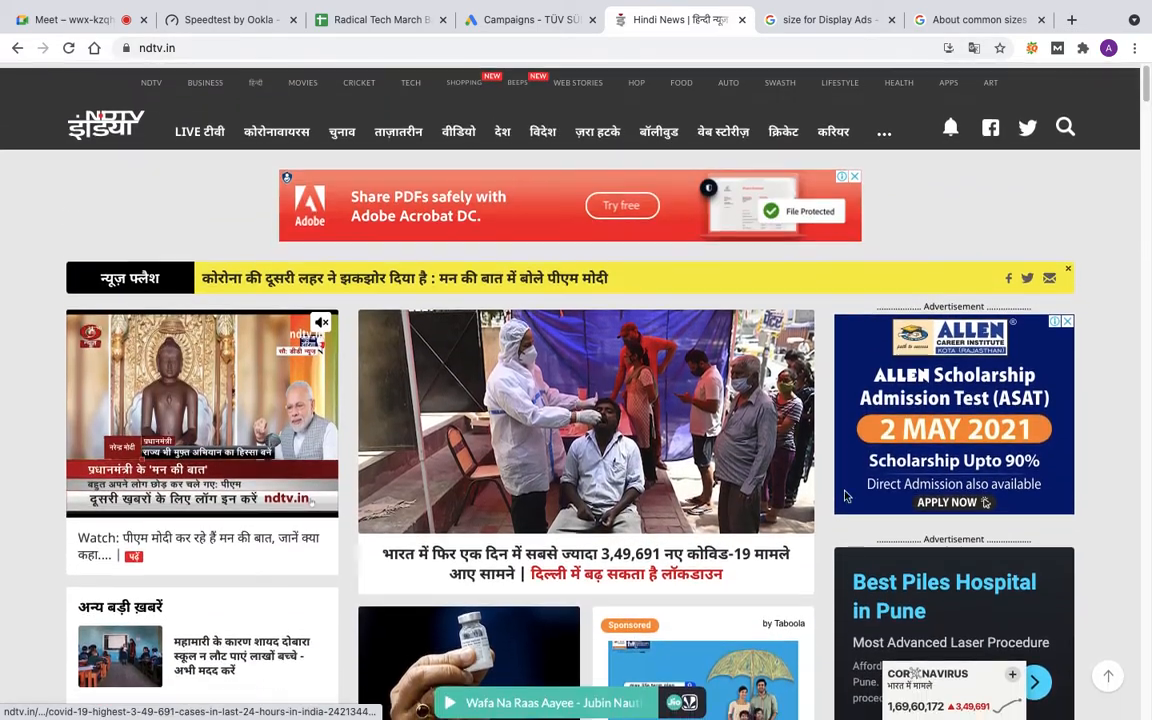
{"action": "scroll", "coordinate": [646, 487], "scroll_direction": "down", "scroll_amount": 15}
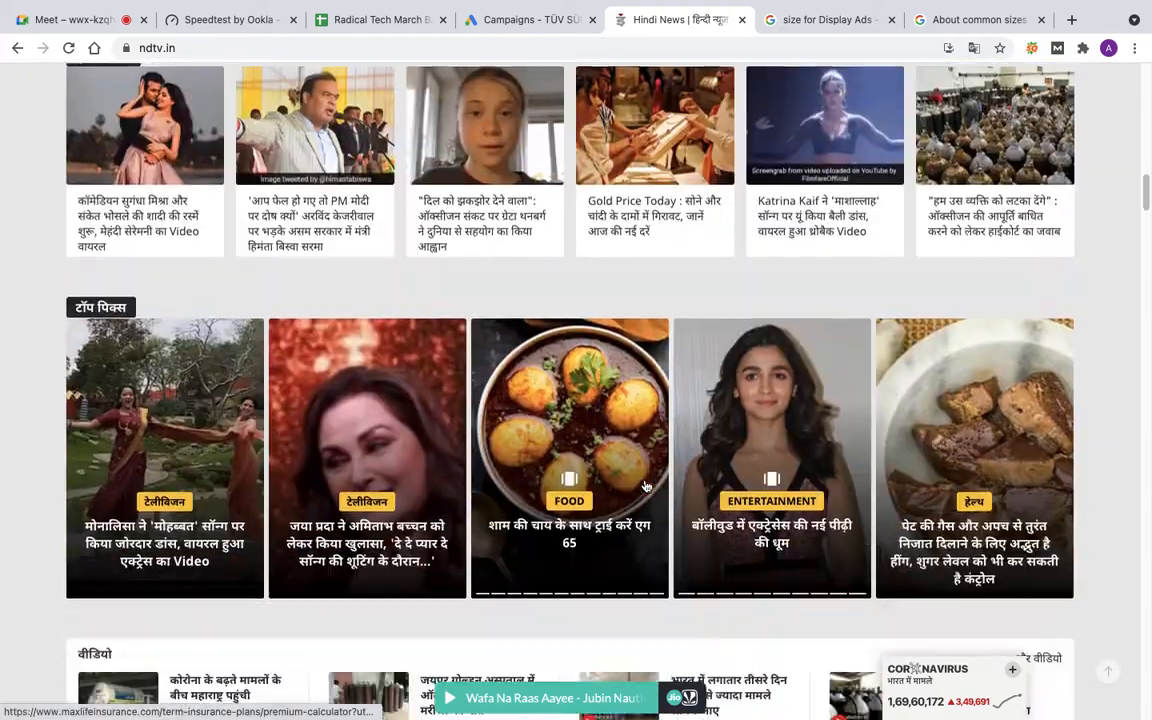
{"action": "scroll", "coordinate": [646, 487], "scroll_direction": "down", "scroll_amount": 20}
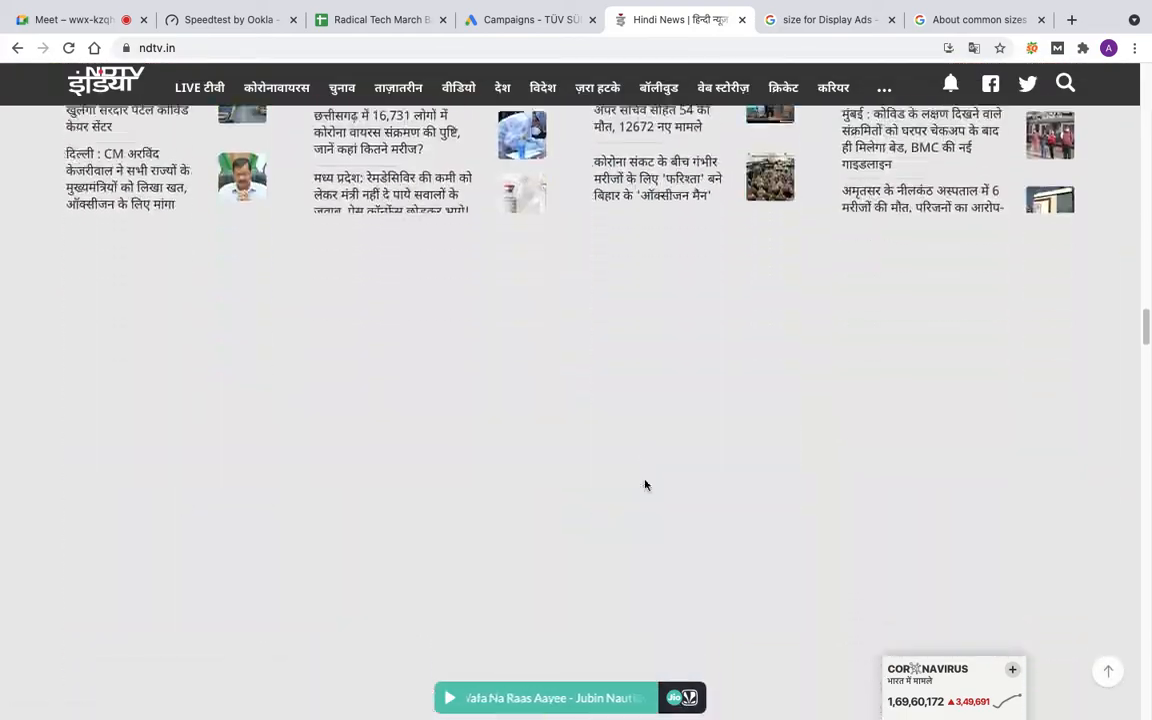
{"action": "scroll", "coordinate": [646, 487], "scroll_direction": "down", "scroll_amount": 20}
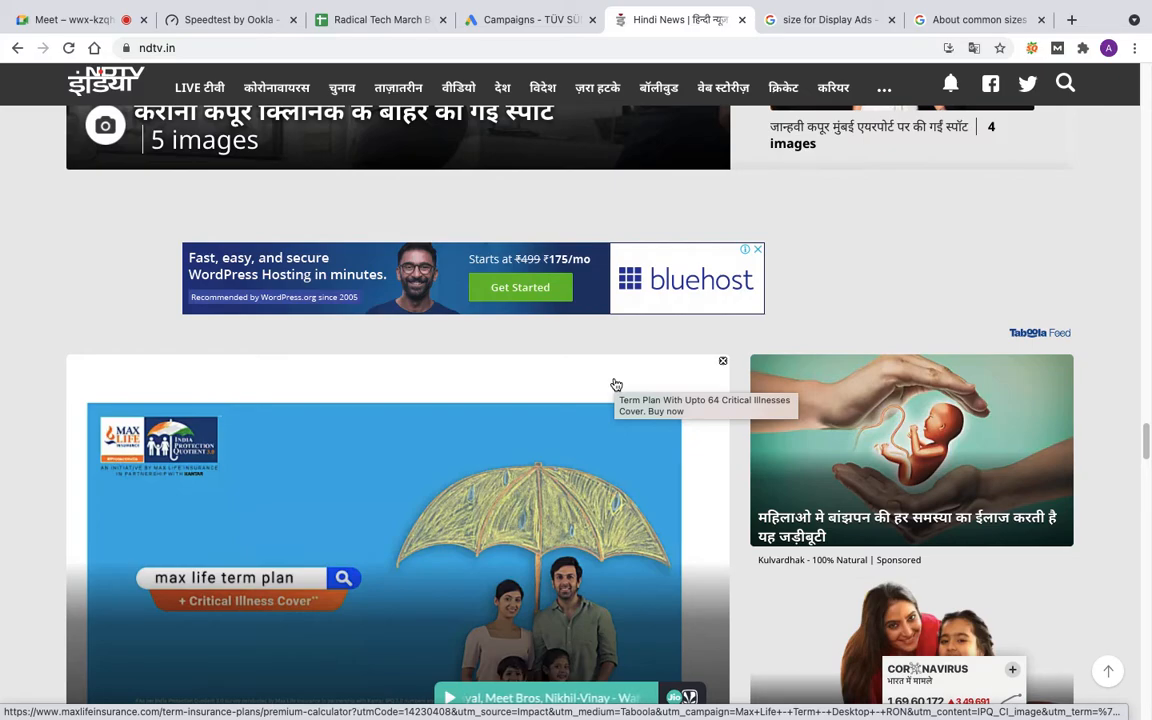
{"action": "scroll", "coordinate": [616, 385], "scroll_direction": "up", "scroll_amount": 15}
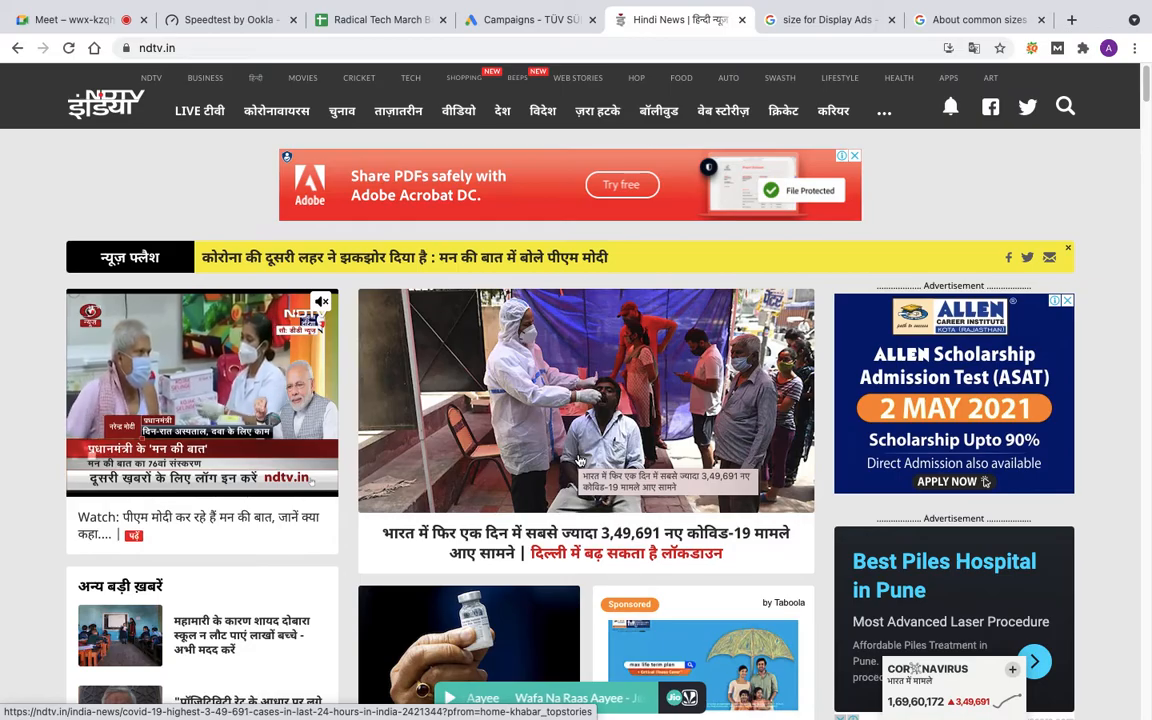
{"action": "scroll", "coordinate": [578, 460], "scroll_direction": "down", "scroll_amount": 15}
{"action": "scroll", "coordinate": [578, 460], "scroll_direction": "down", "scroll_amount": 20}
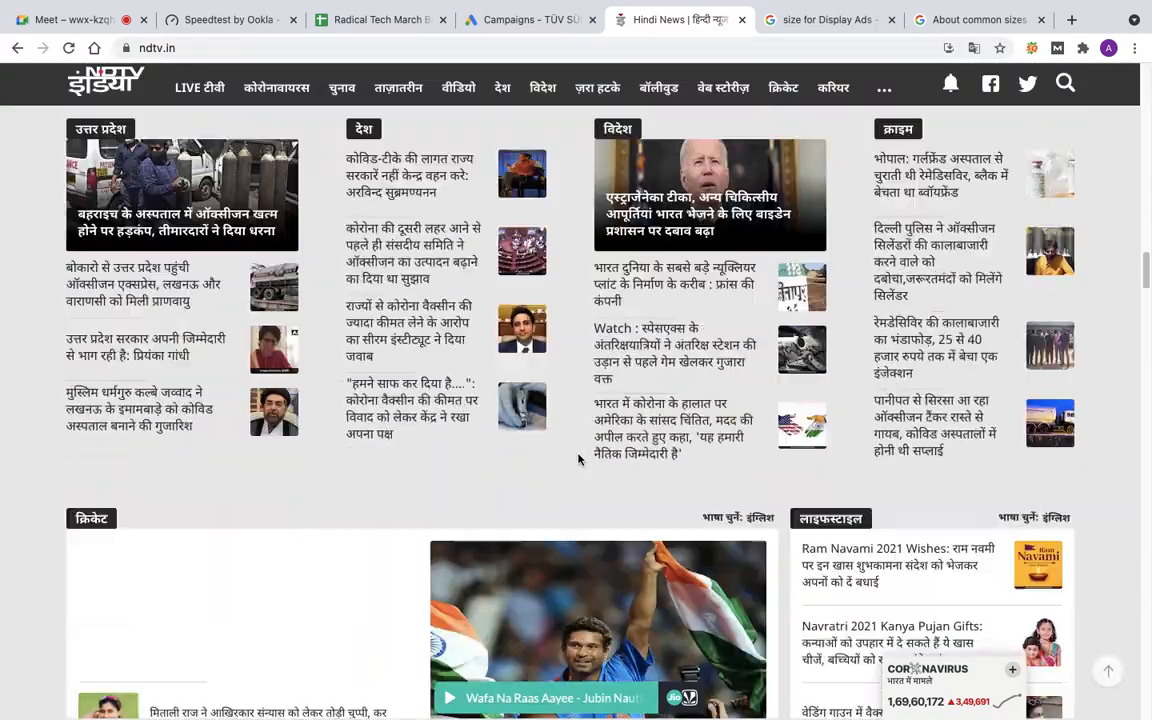
{"action": "scroll", "coordinate": [578, 460], "scroll_direction": "down", "scroll_amount": 10}
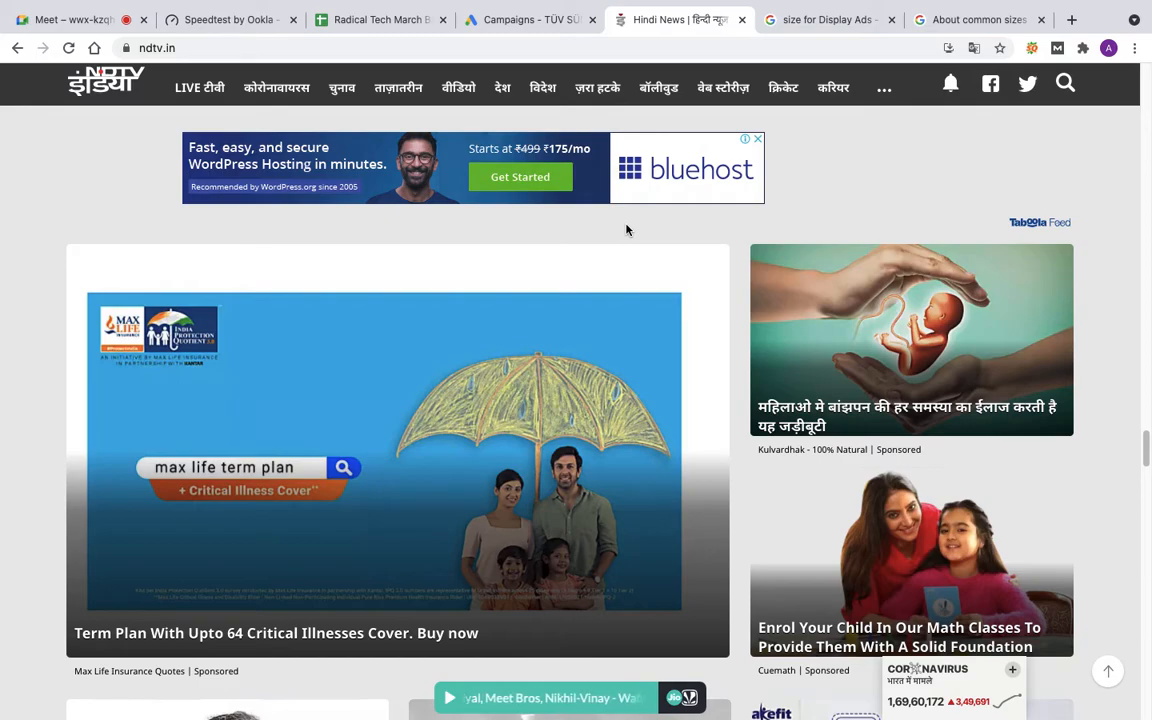
- Return to the Radical Tech March Batch spreadsheet and compare the display and search campaigns' cells in the Type Of Ads row
{"action": "left_click", "coordinate": [410, 21]}
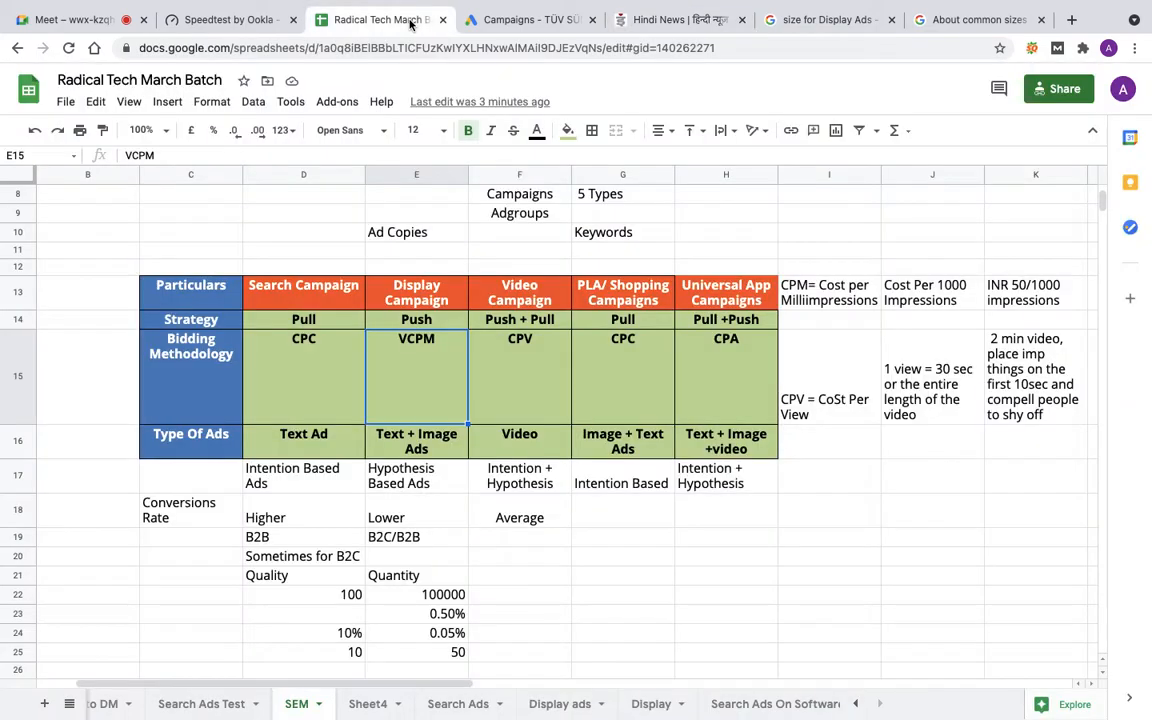
{"action": "left_click", "coordinate": [427, 450]}
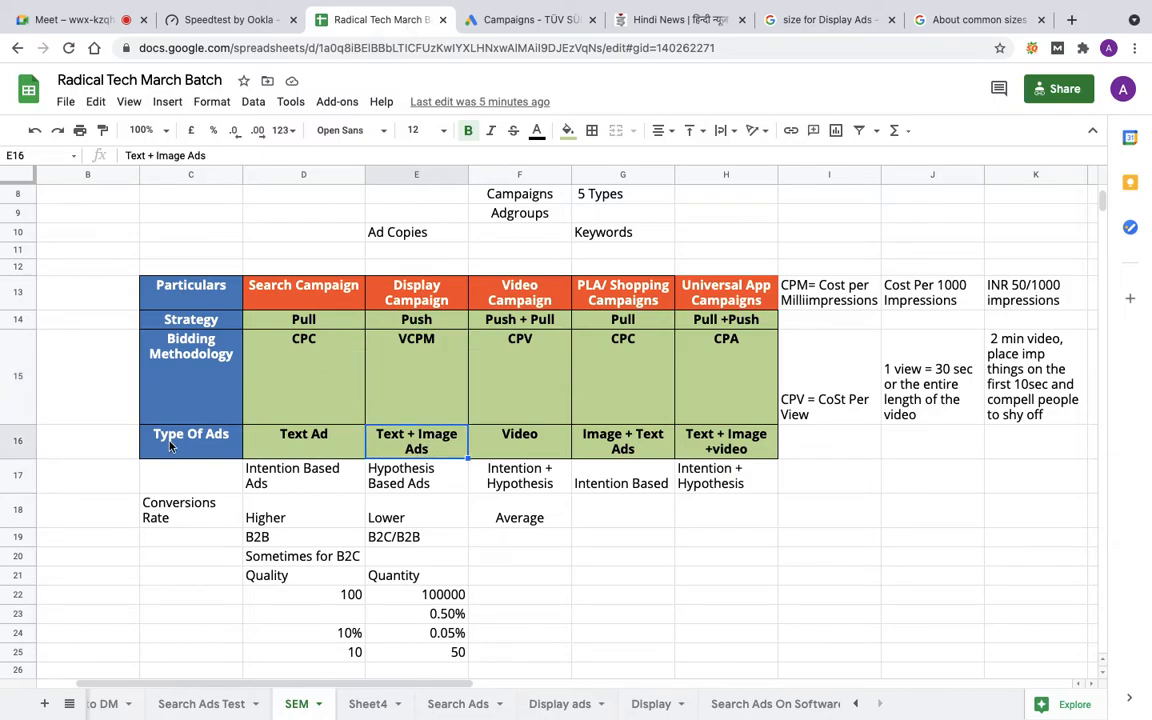
{"action": "left_click", "coordinate": [318, 452]}
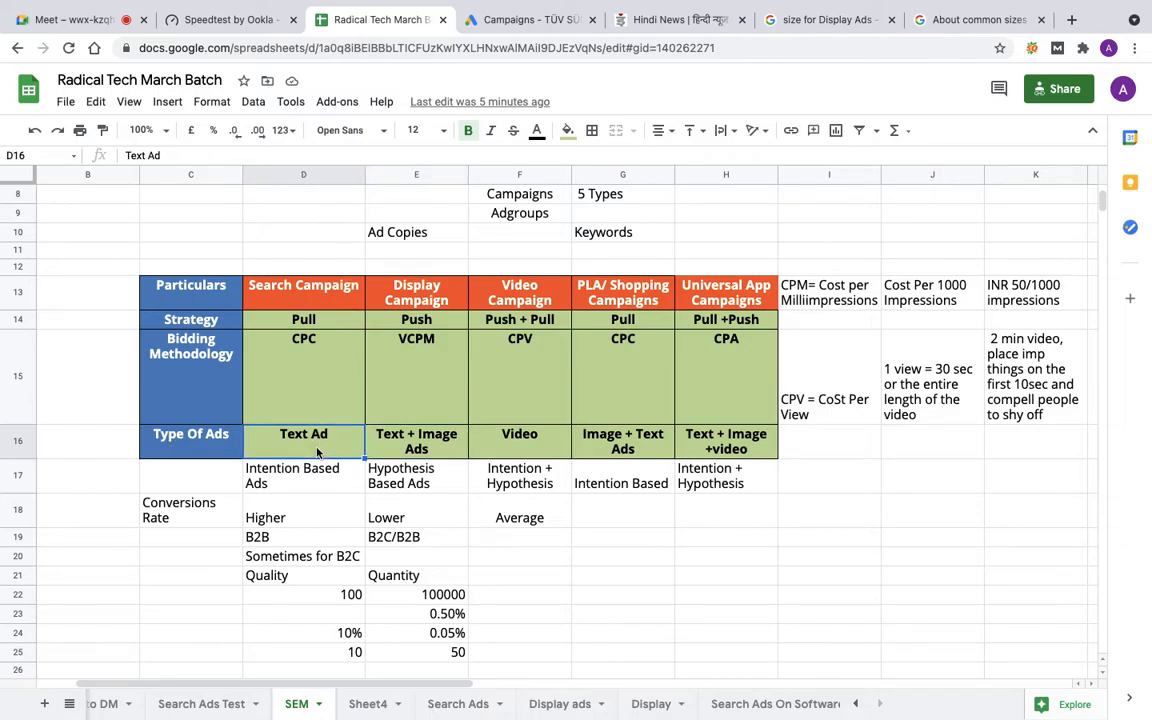
- Extend the display campaign's ad type in E16 to read "Text + Image Ads + Video + HTML5"
{"action": "left_click", "coordinate": [438, 449]}
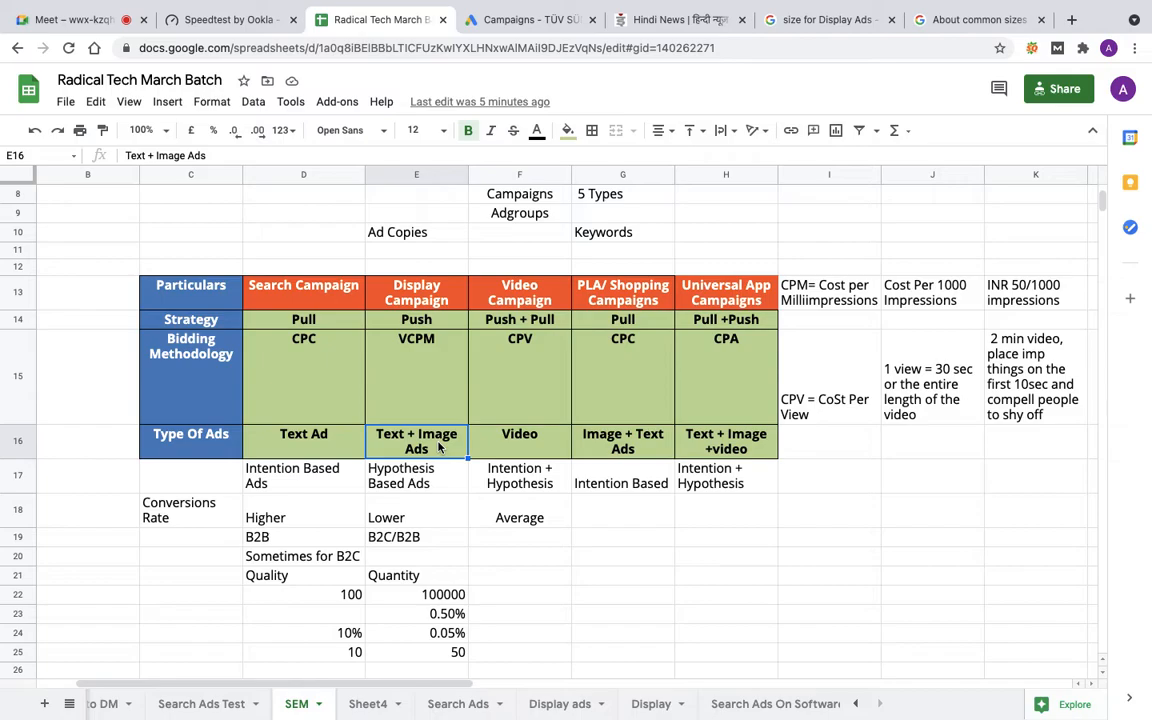
{"action": "key", "text": "Return"}
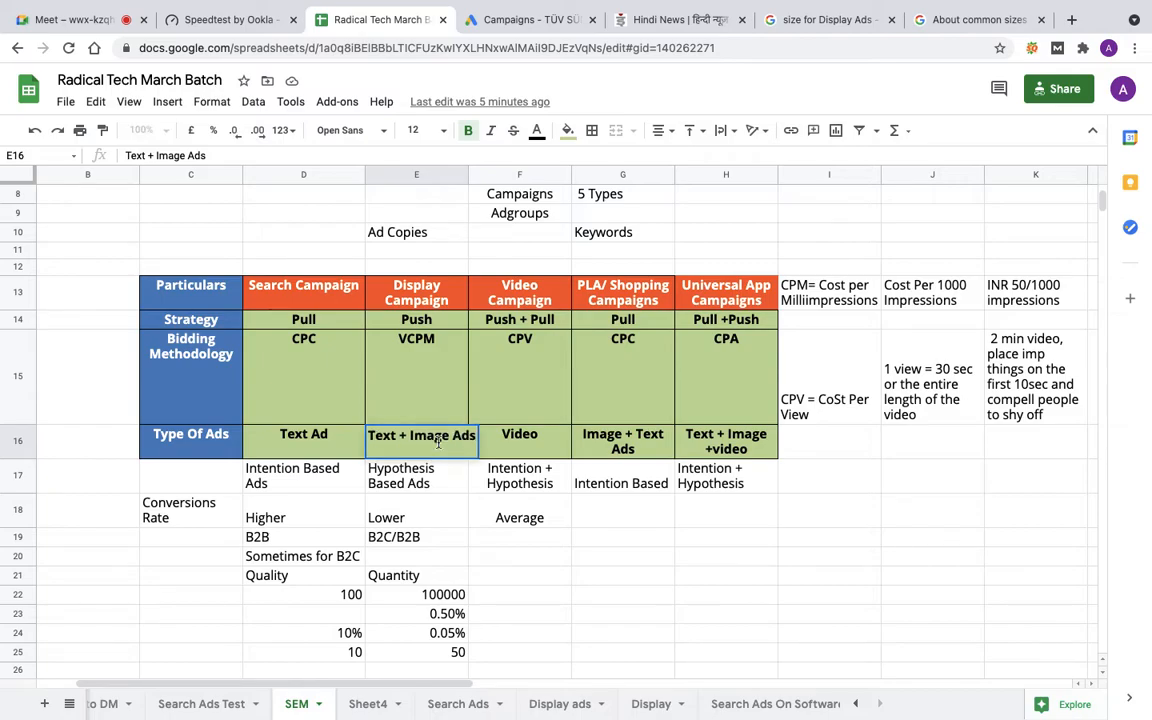
{"action": "type", "text": "+ Video"}
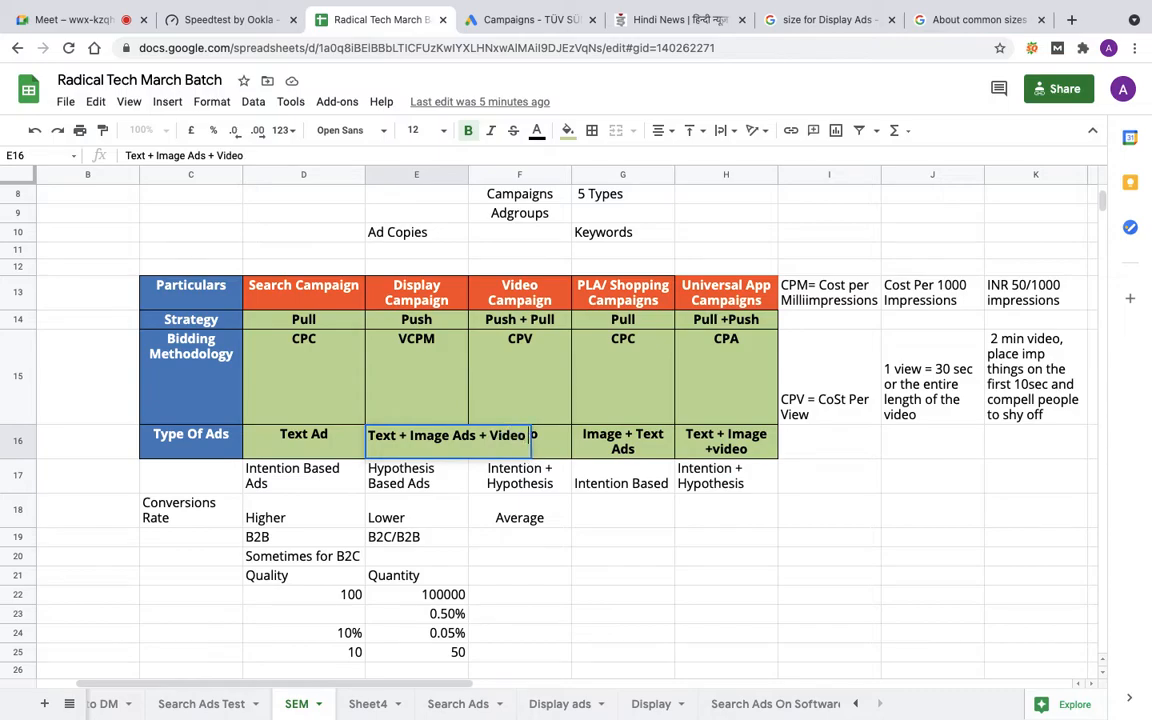
{"action": "type", "text": " + HTML"}
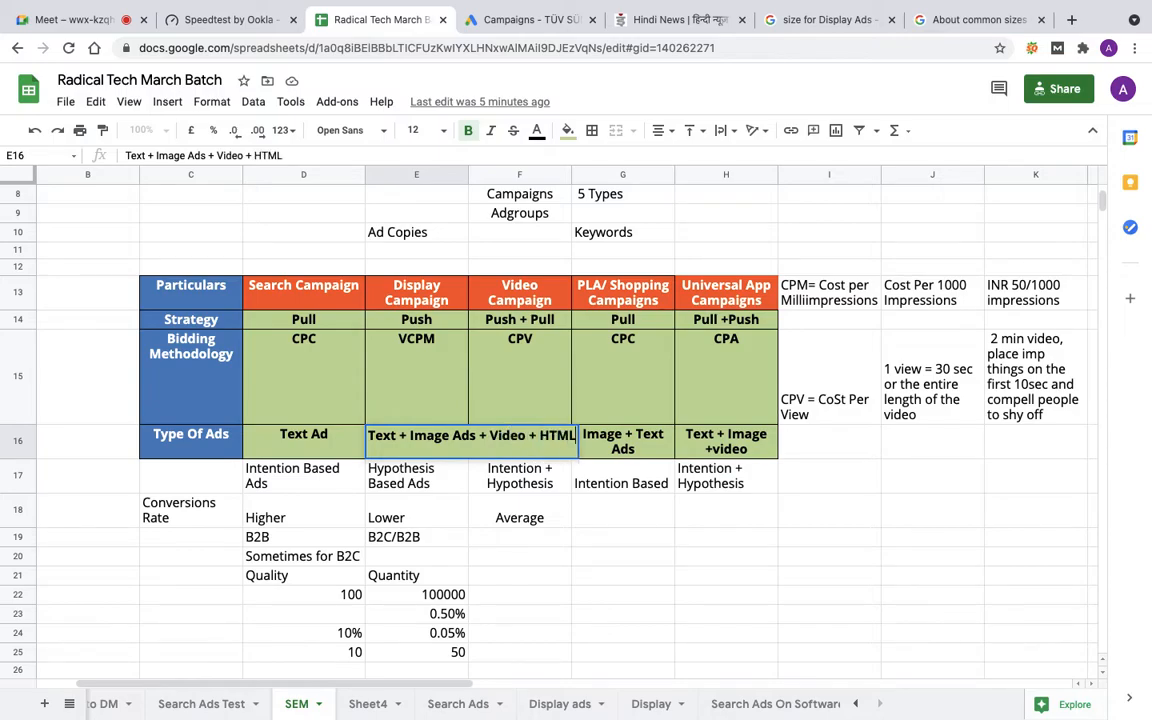
{"action": "type", "text": "5"}
{"action": "key", "text": "Return"}
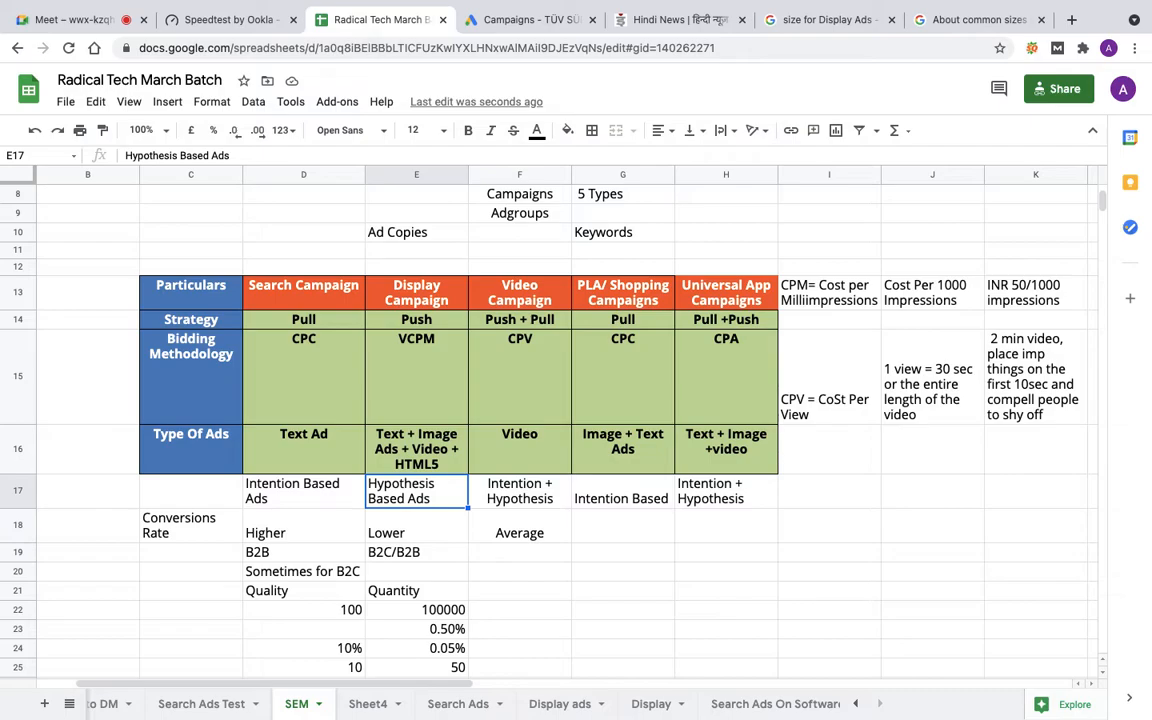
- Go through the Display Campaign column's conversion rate, B2C/B2B audience and percentage cells, comparing the audience with the search campaign's
{"action": "left_click", "coordinate": [418, 524]}
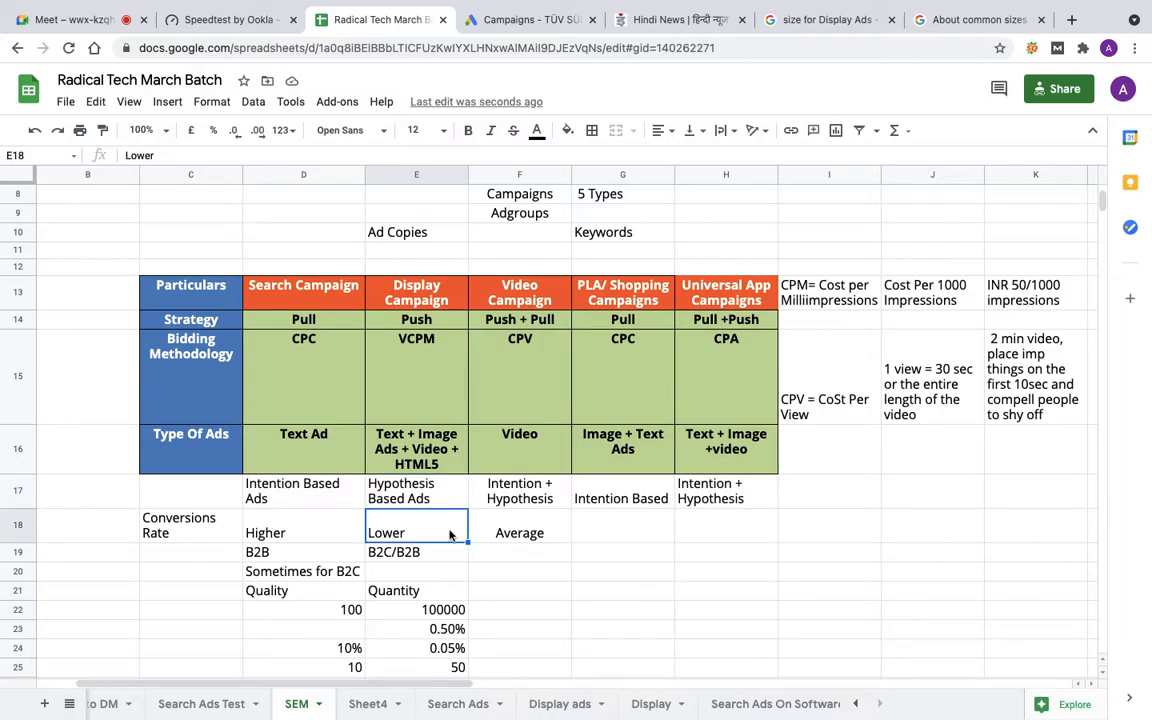
{"action": "left_click", "coordinate": [394, 557]}
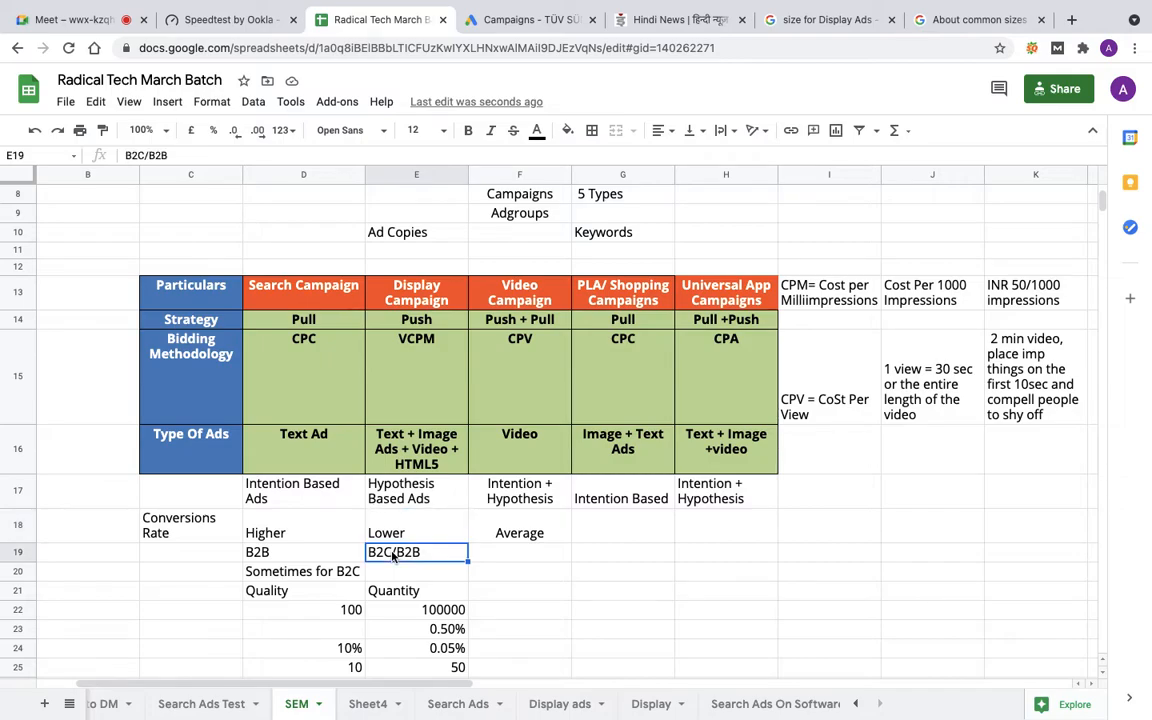
{"action": "left_click", "coordinate": [299, 553]}
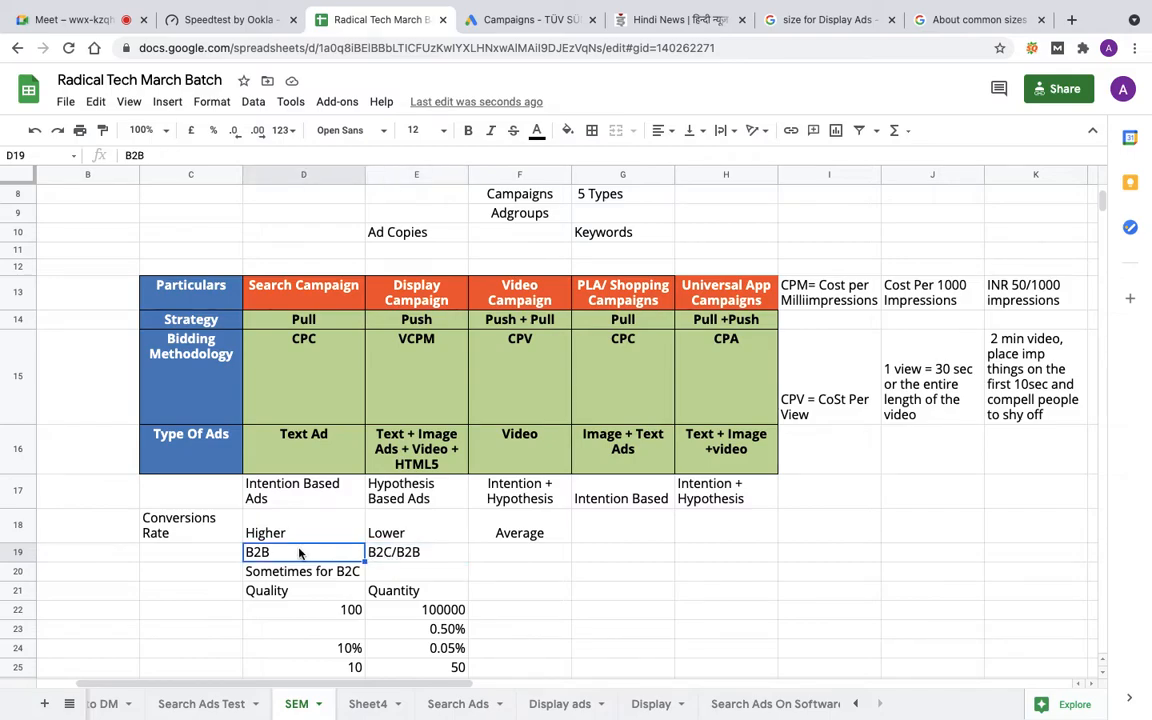
{"action": "left_click", "coordinate": [398, 553]}
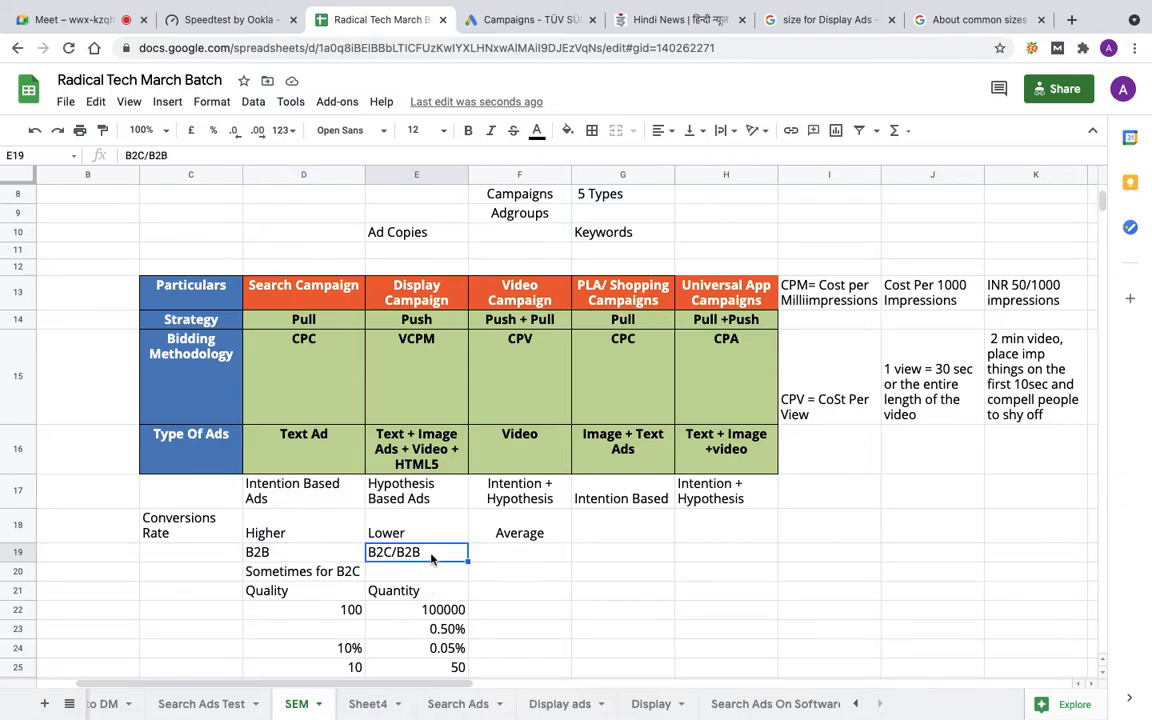
{"action": "scroll", "coordinate": [432, 560], "scroll_direction": "down", "scroll_amount": 1}
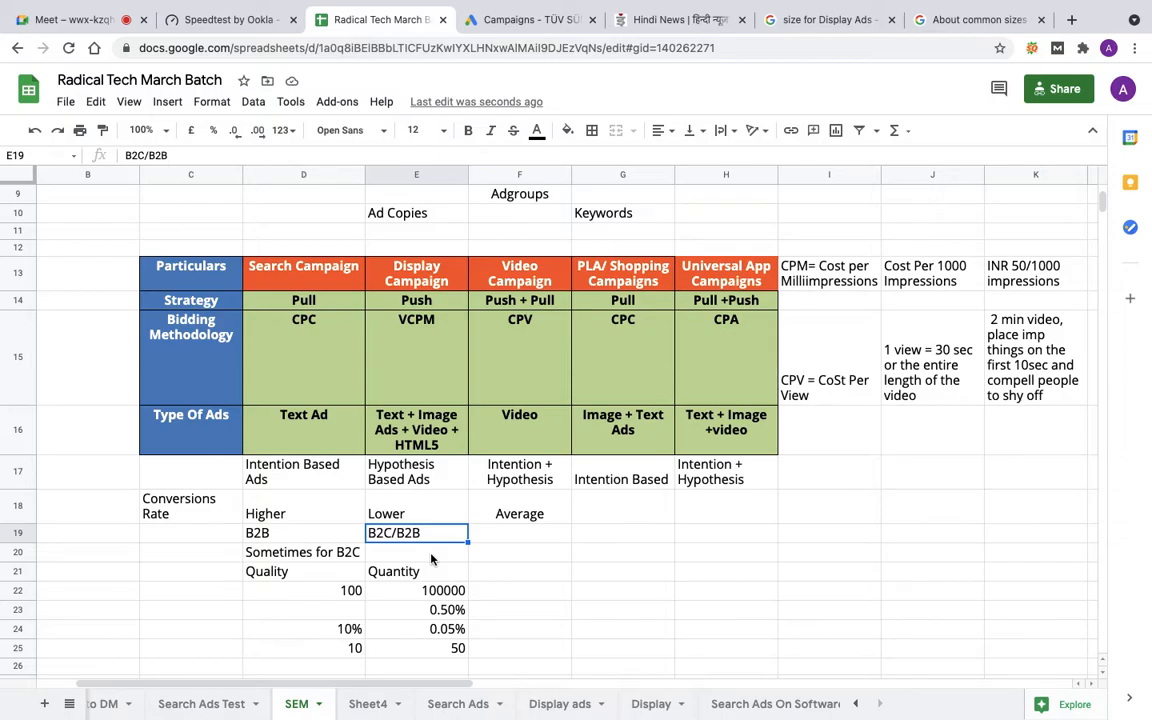
{"action": "left_click", "coordinate": [455, 612]}
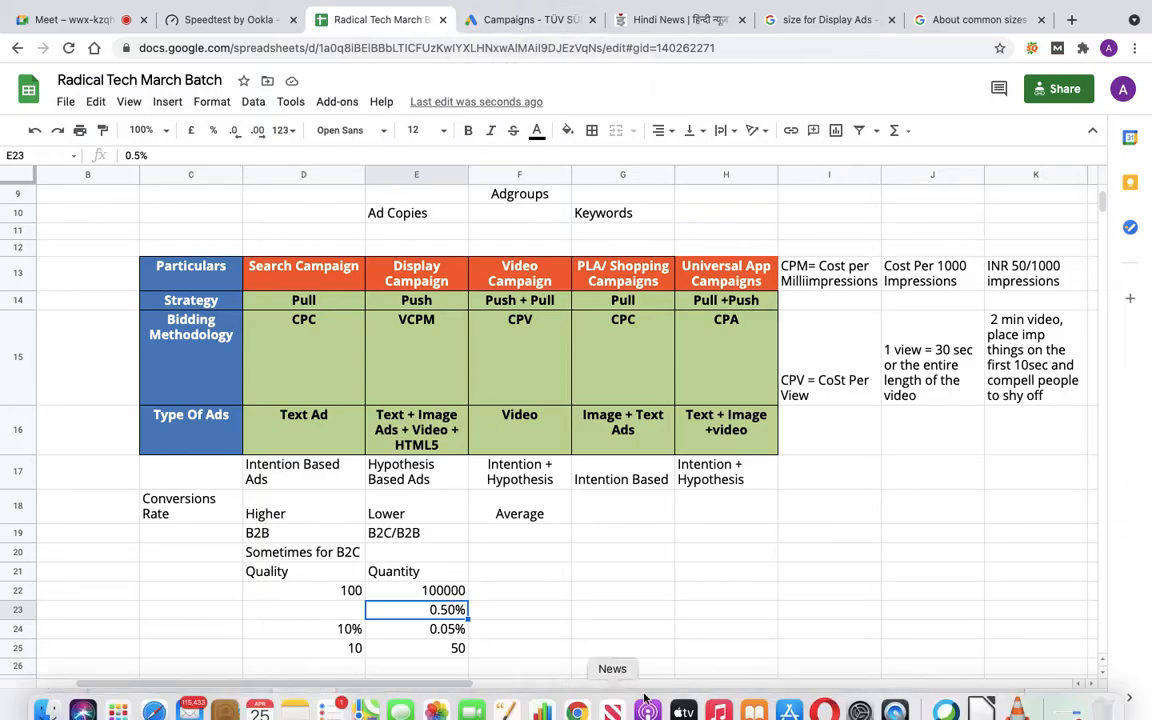
- Open the Display sheet and fit column G's width to the "GDN: Google Display Network" text
{"action": "left_click", "coordinate": [651, 706]}
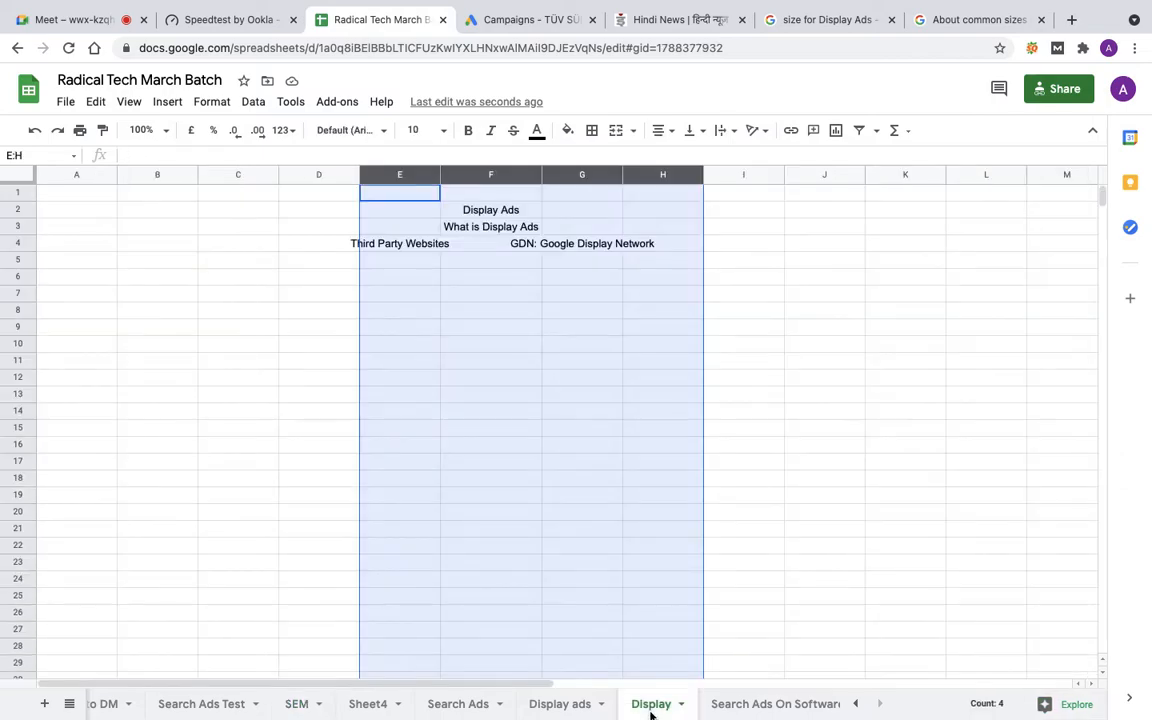
{"action": "left_click", "coordinate": [407, 262]}
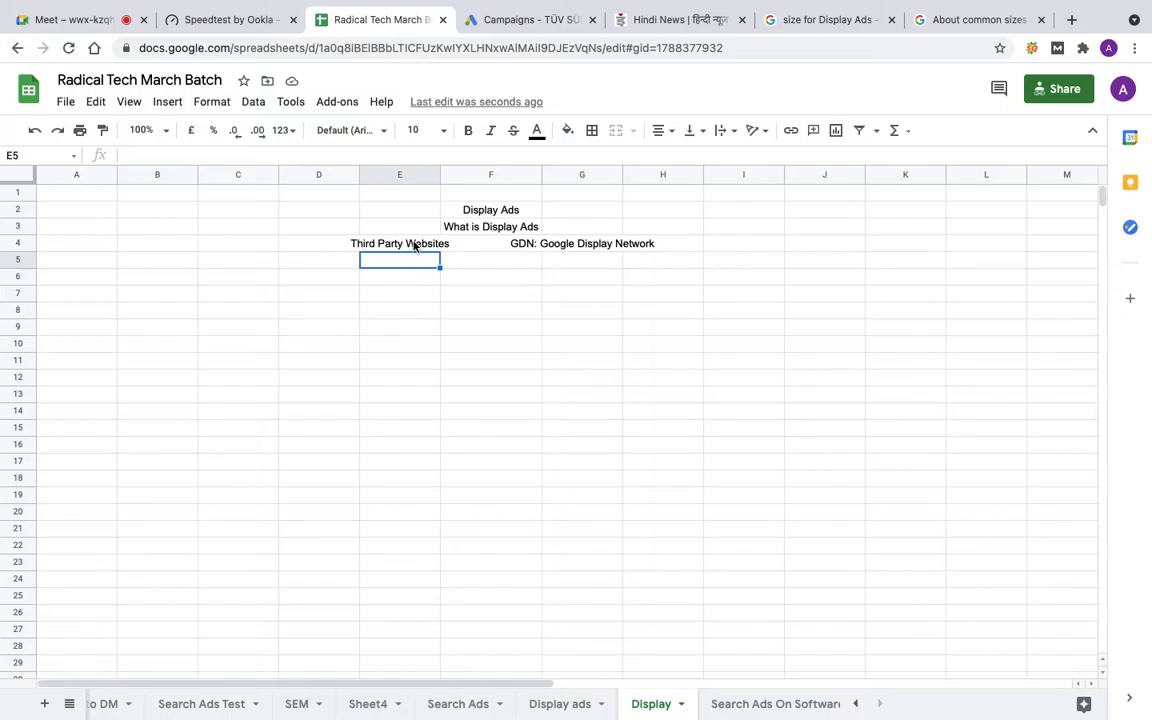
{"action": "left_click", "coordinate": [413, 250]}
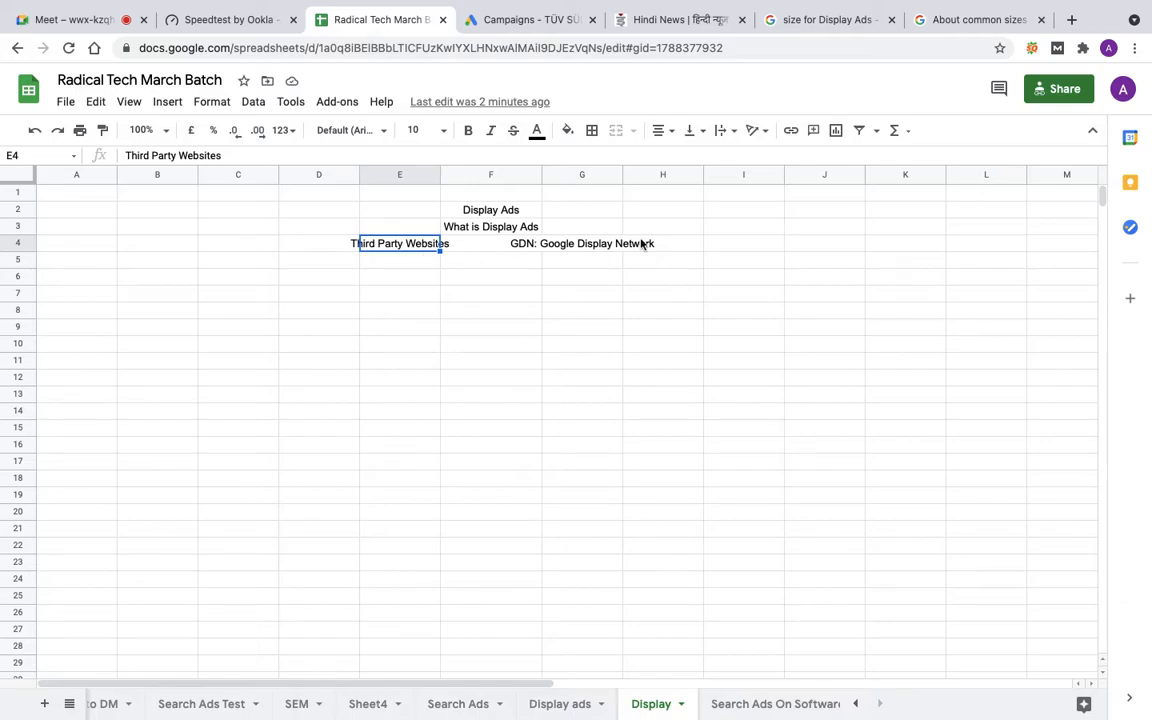
{"action": "double_click", "coordinate": [621, 175]}
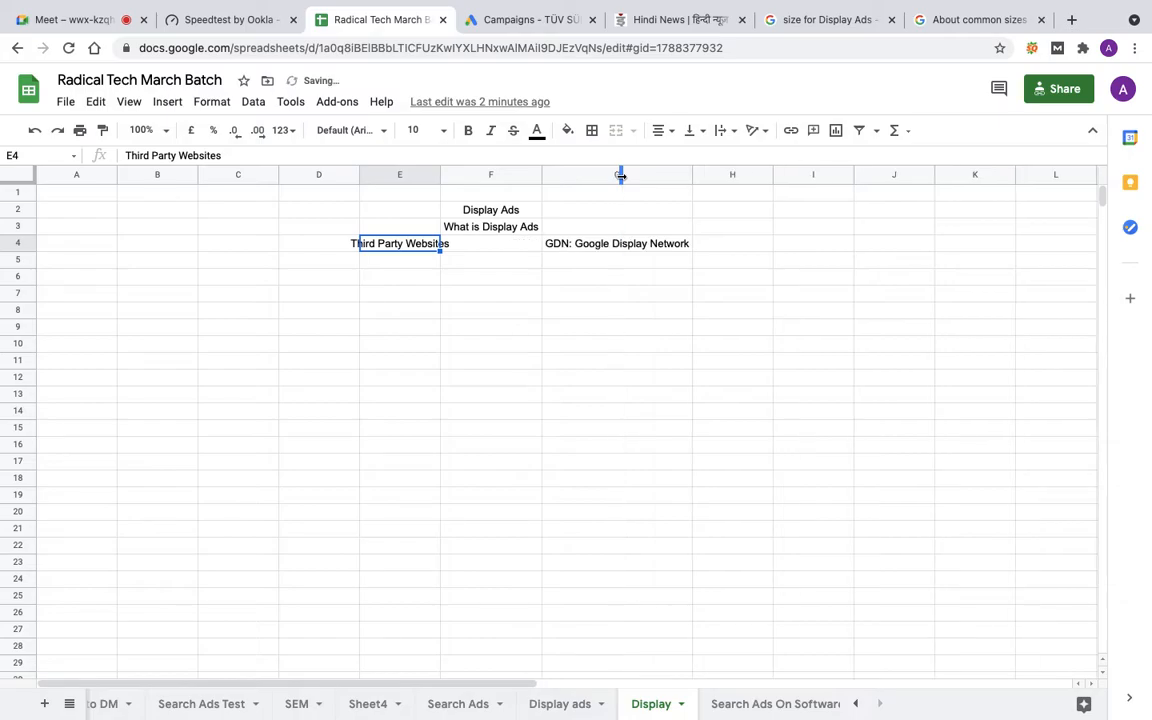
- Add the label "Publisher" in B9 and "Advertiser" in B10 of the Display sheet
{"action": "left_click", "coordinate": [582, 262]}
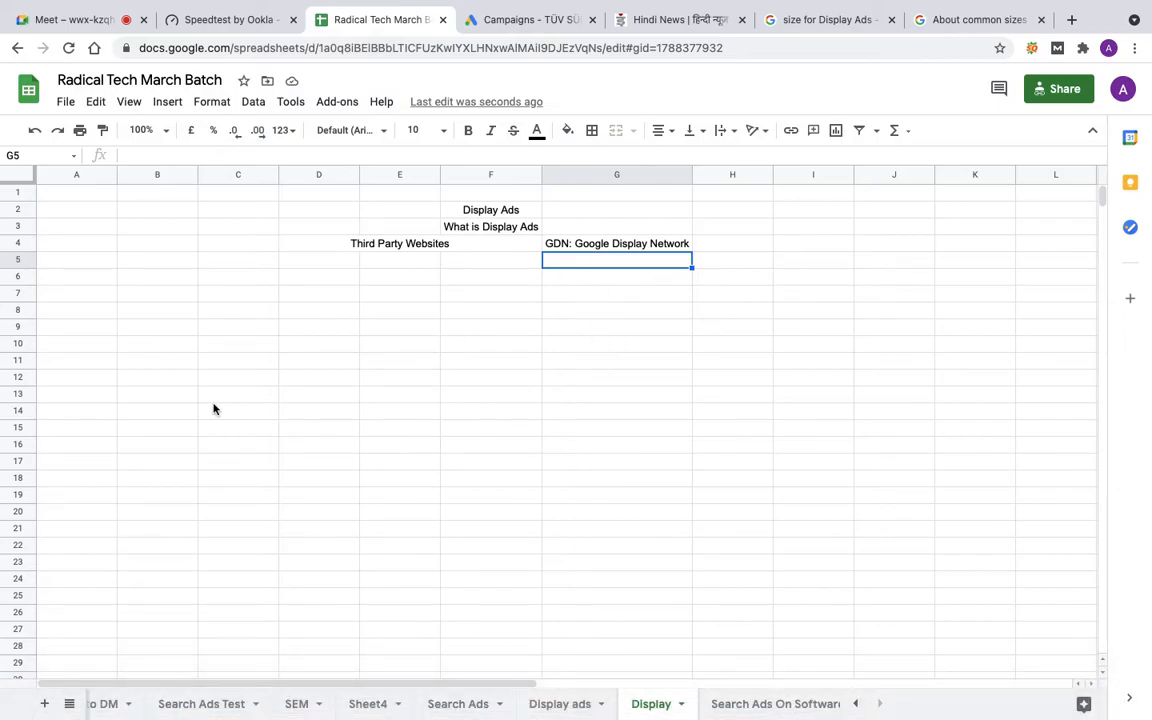
{"action": "left_click", "coordinate": [151, 331]}
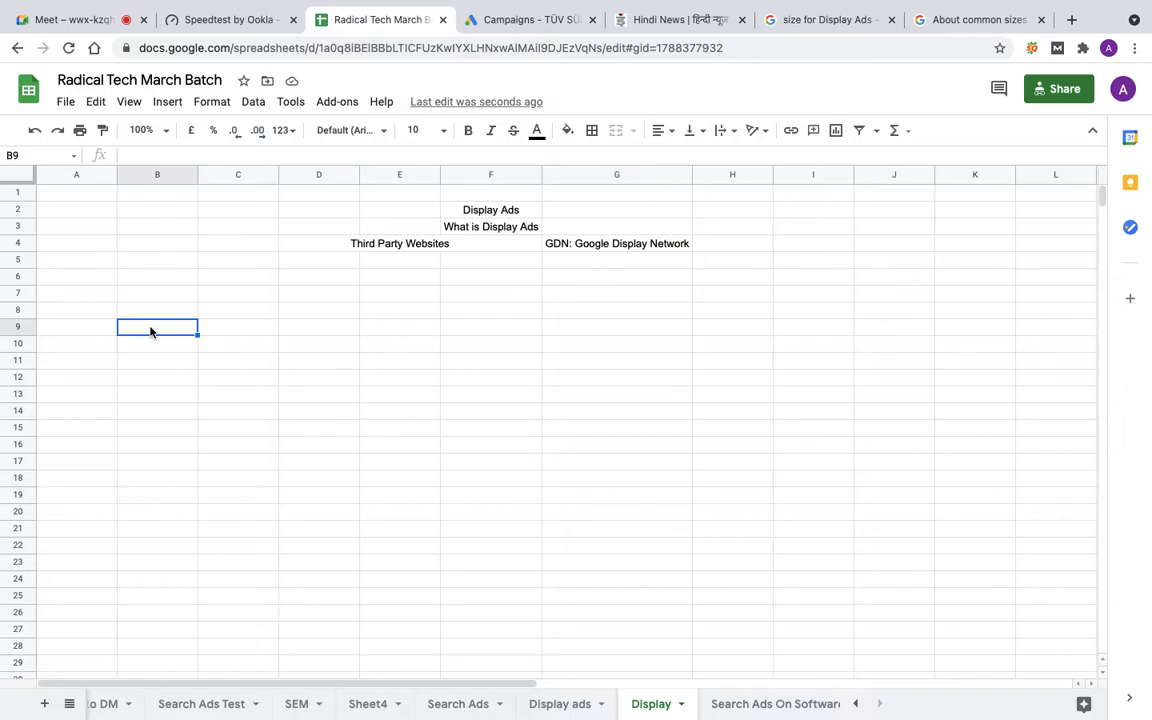
{"action": "type", "text": "Publis"}
{"action": "type", "text": "hed"}
{"action": "key", "text": "BackSpace"}
{"action": "type", "text": "r"}
{"action": "key", "text": "Return"}
{"action": "type", "text": "Advertiser"}
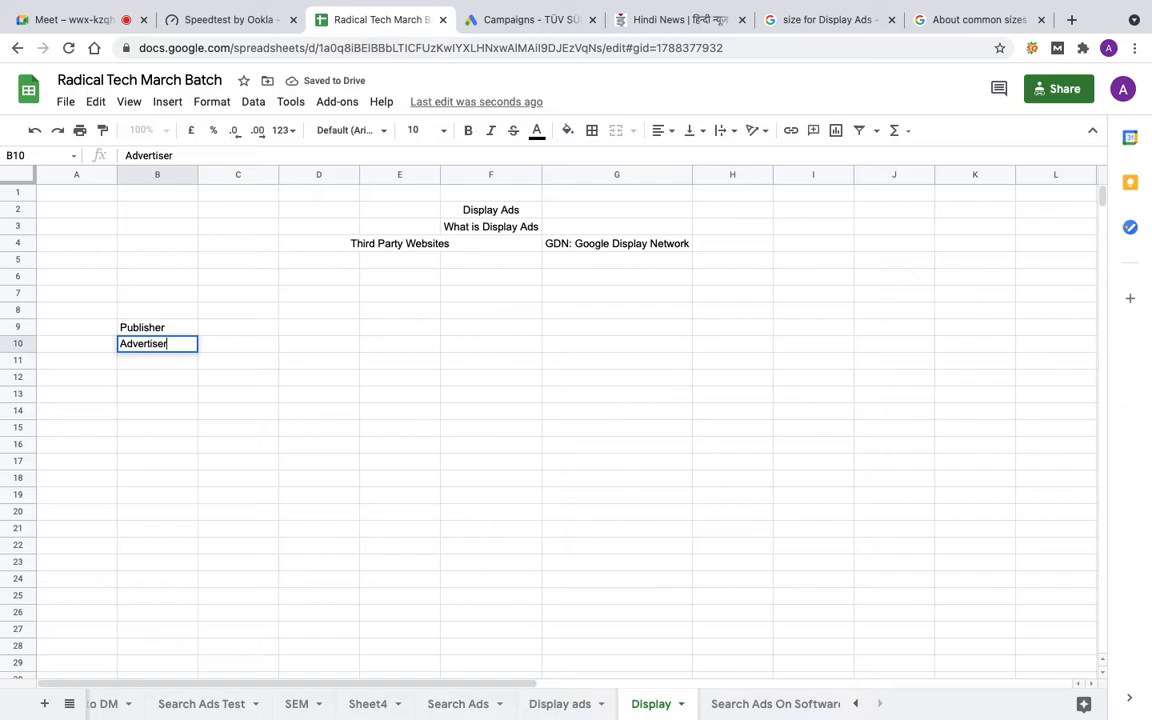
{"action": "key", "text": "Tab"}
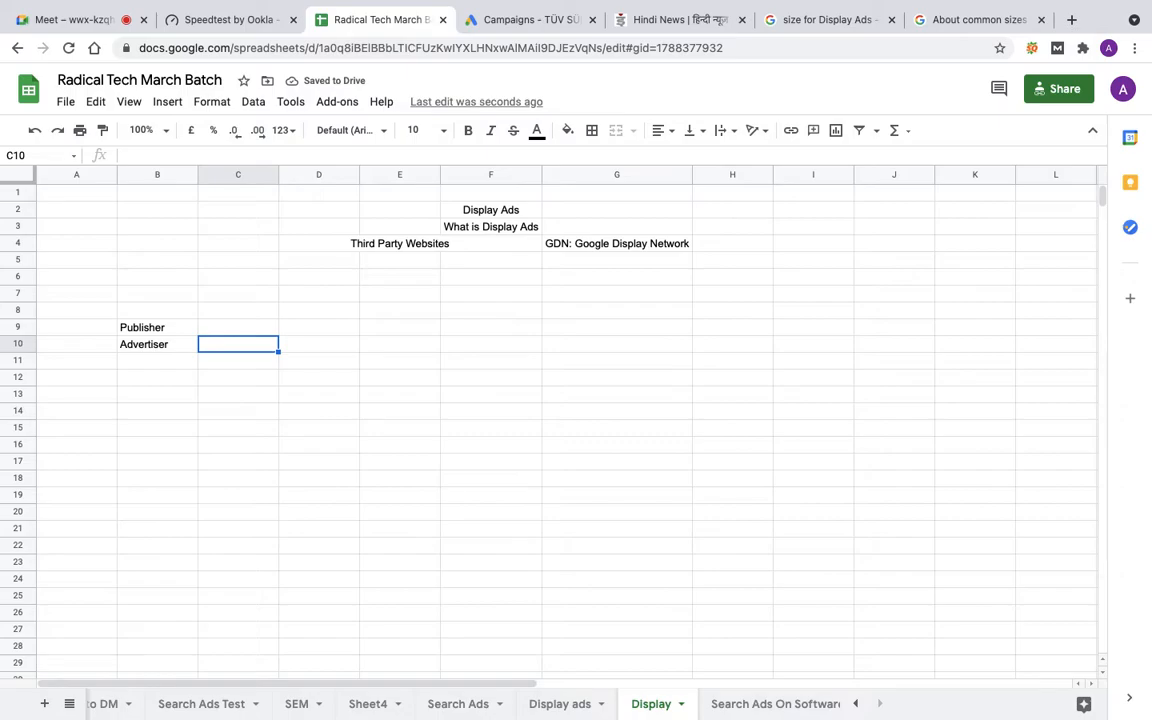
- Enter "Adwords" beside Advertiser in C10 and "Google Adsense" beside Publisher in C9
{"action": "type", "text": "Adwords"}
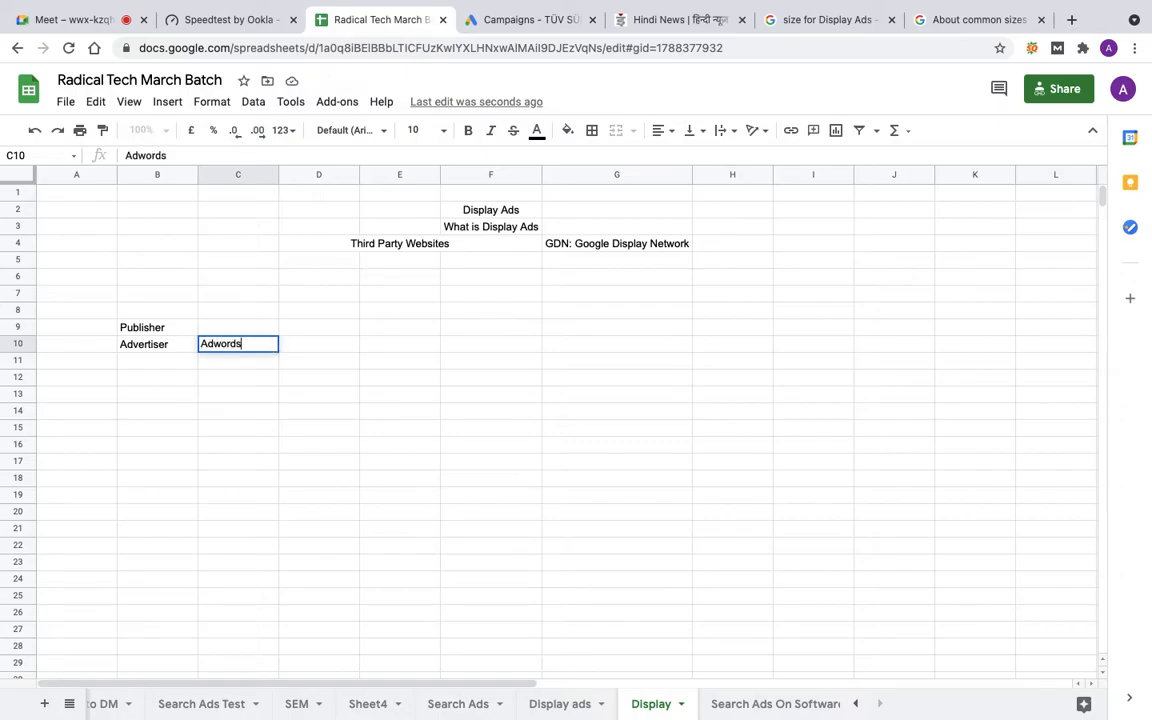
{"action": "key", "text": "Up"}
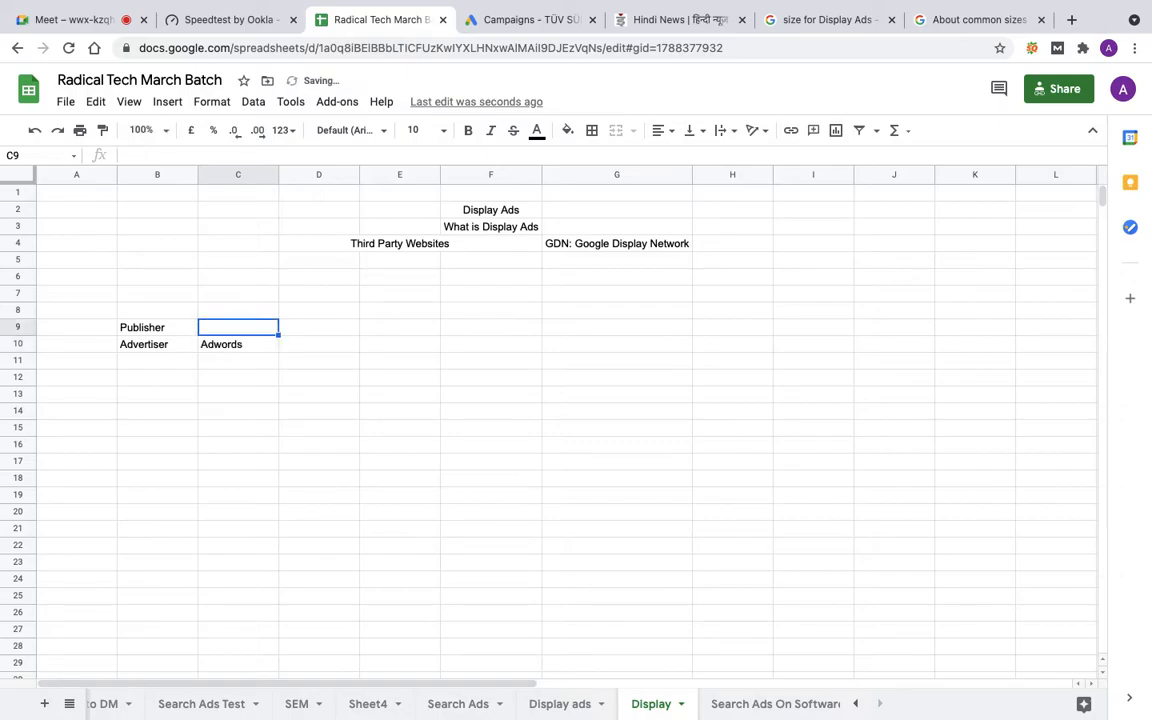
{"action": "type", "text": "GoogleAdsense"}
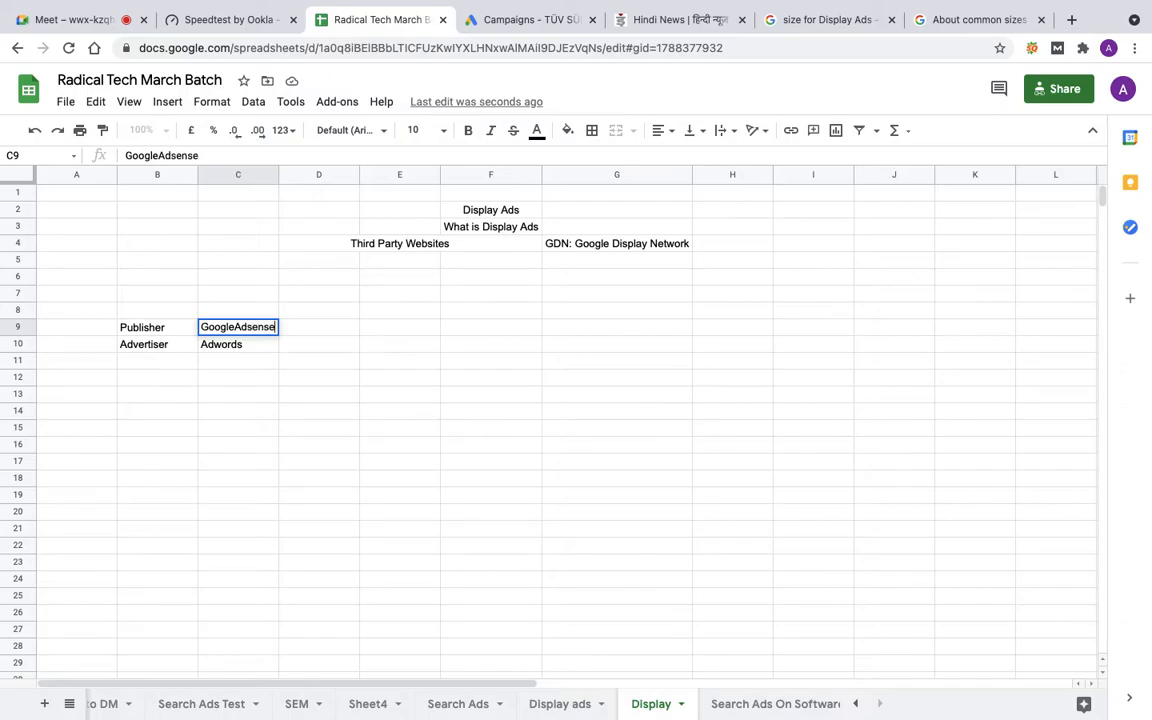
{"action": "left_click", "coordinate": [234, 326]}
{"action": "left_click", "coordinate": [239, 360]}
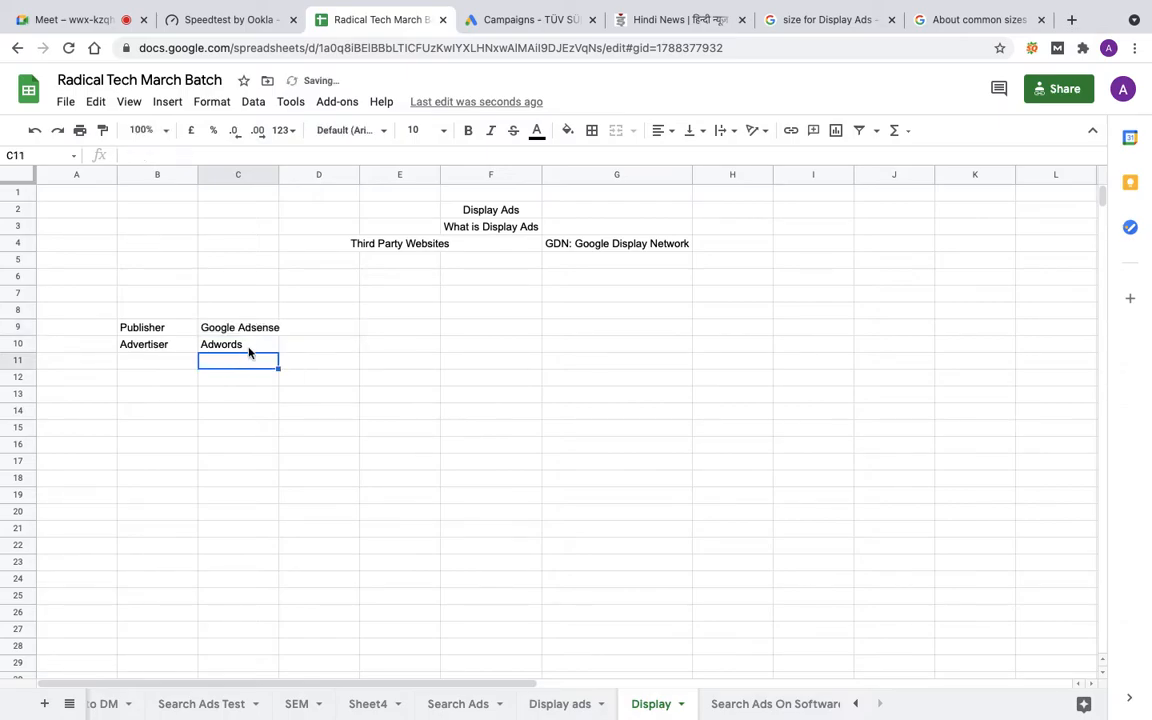
{"action": "left_click", "coordinate": [248, 346]}
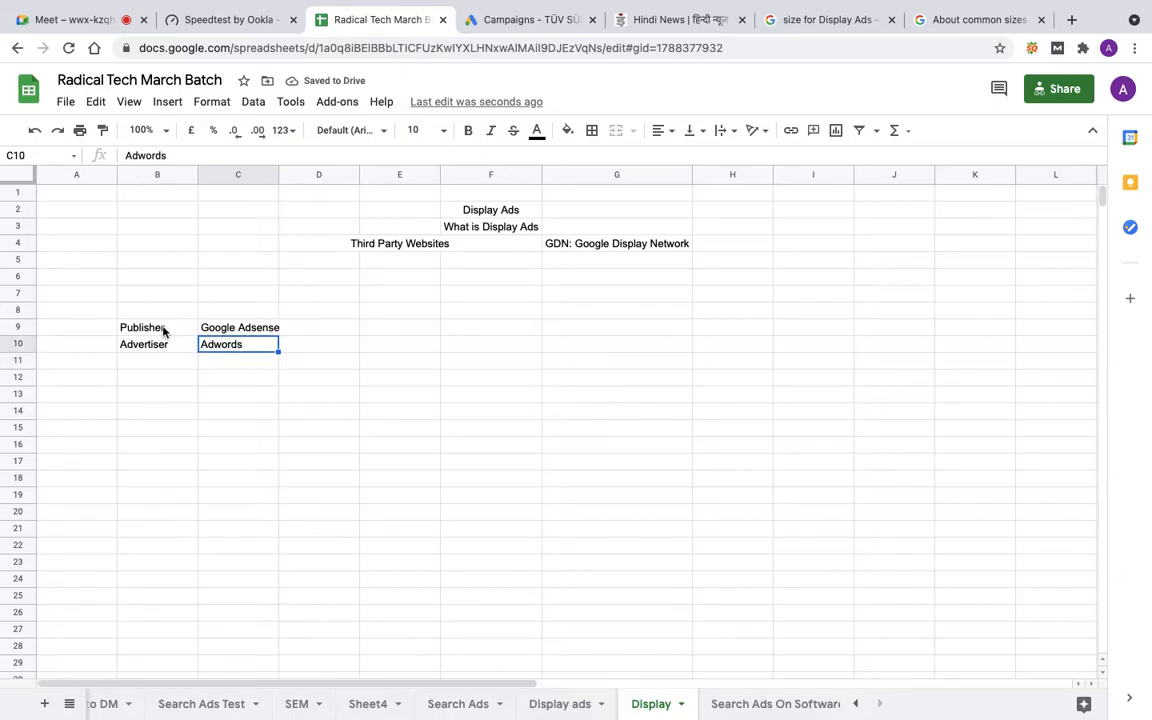
{"action": "left_click", "coordinate": [210, 333]}
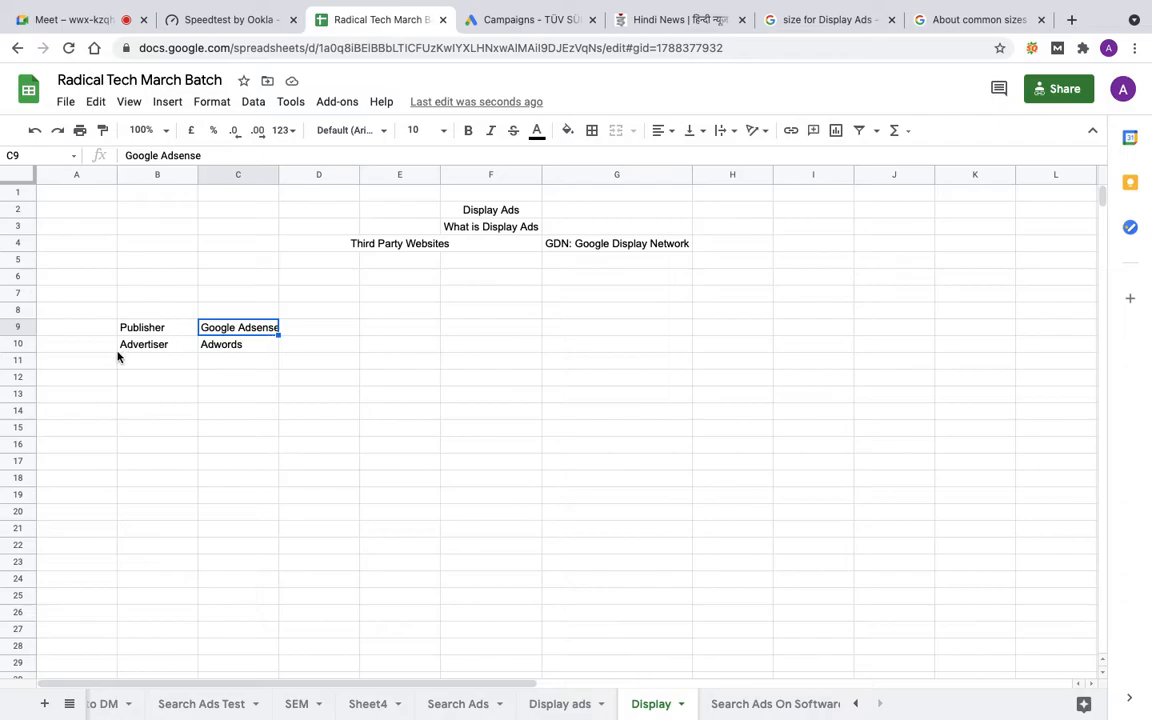
- Complete the Publisher row with "Website Owner" in A9 and "JS code" in D9
{"action": "left_click", "coordinate": [88, 332]}
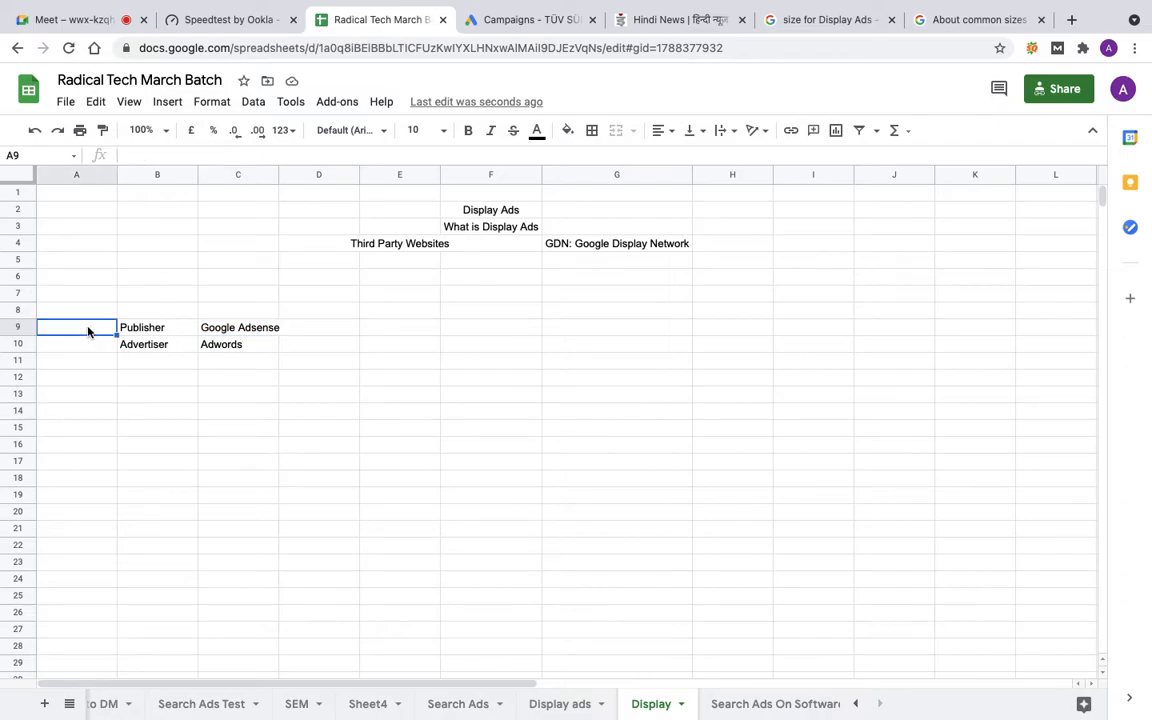
{"action": "type", "text": "Website"}
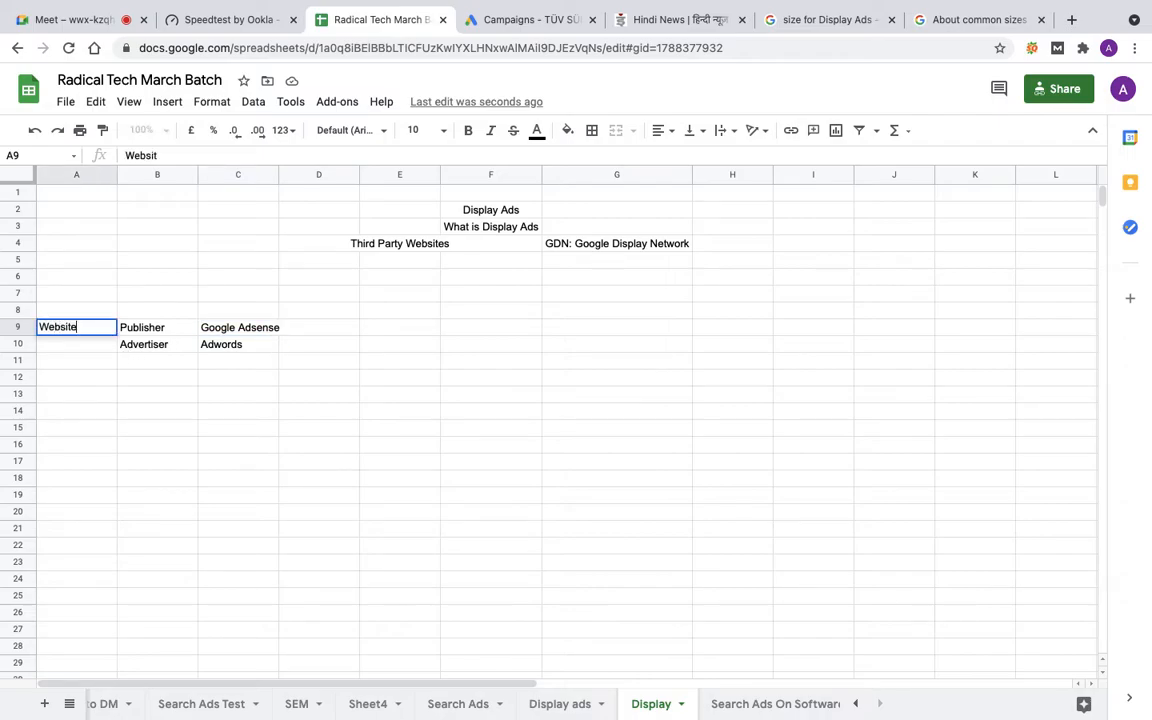
{"action": "type", "text": " Ow"}
{"action": "key", "text": "Return"}
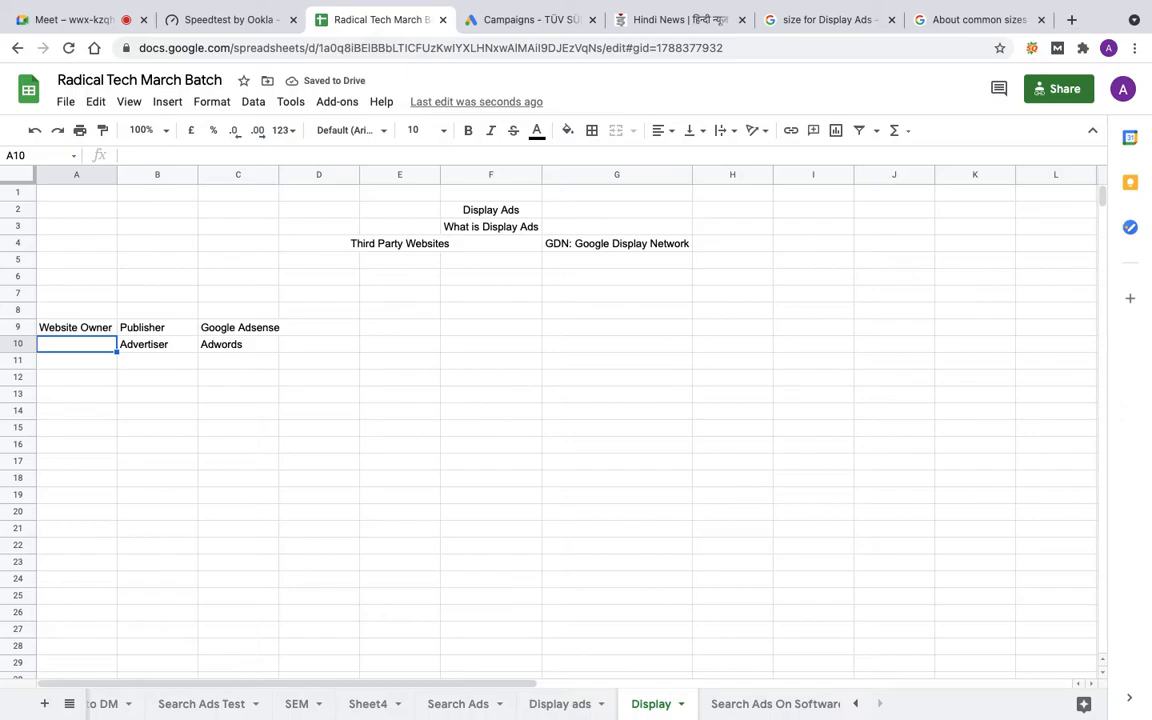
{"action": "left_click", "coordinate": [321, 335]}
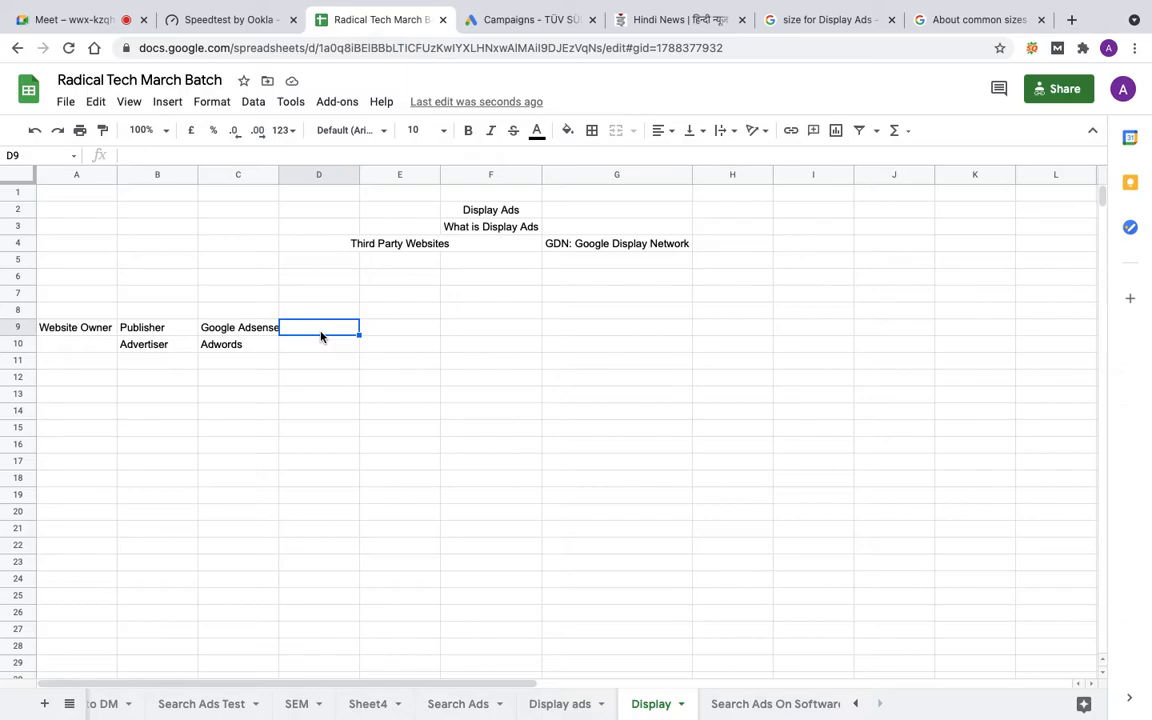
{"action": "type", "text": "JS code"}
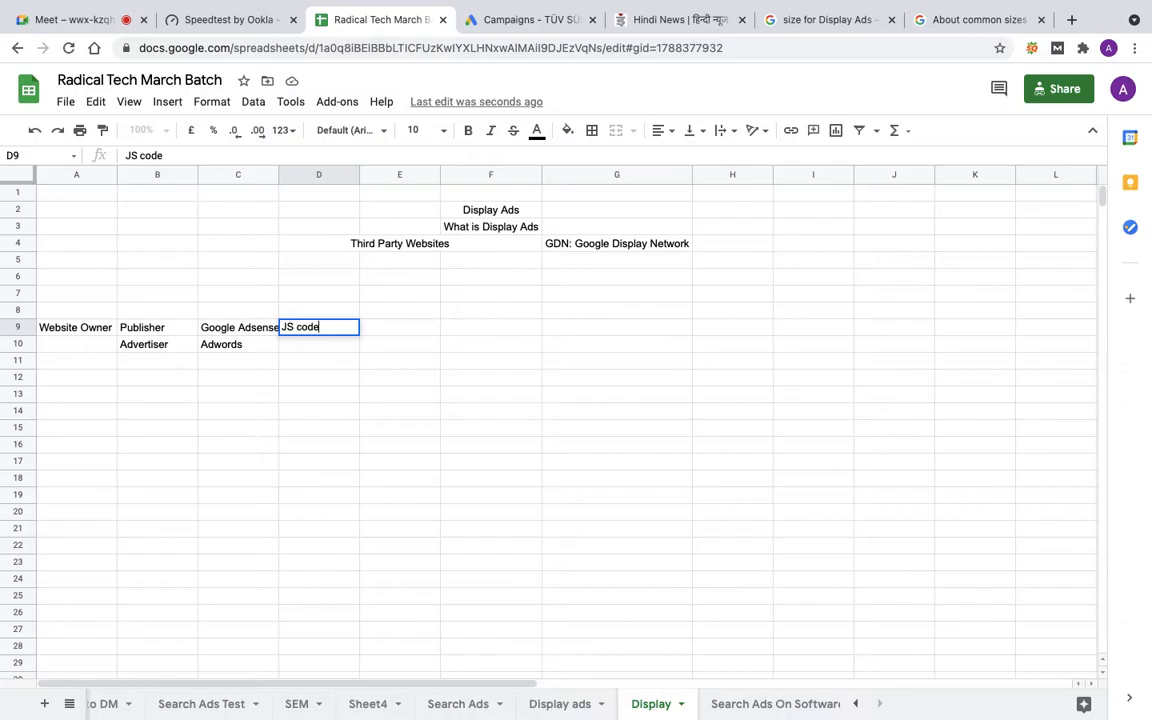
{"action": "left_click", "coordinate": [589, 246]}
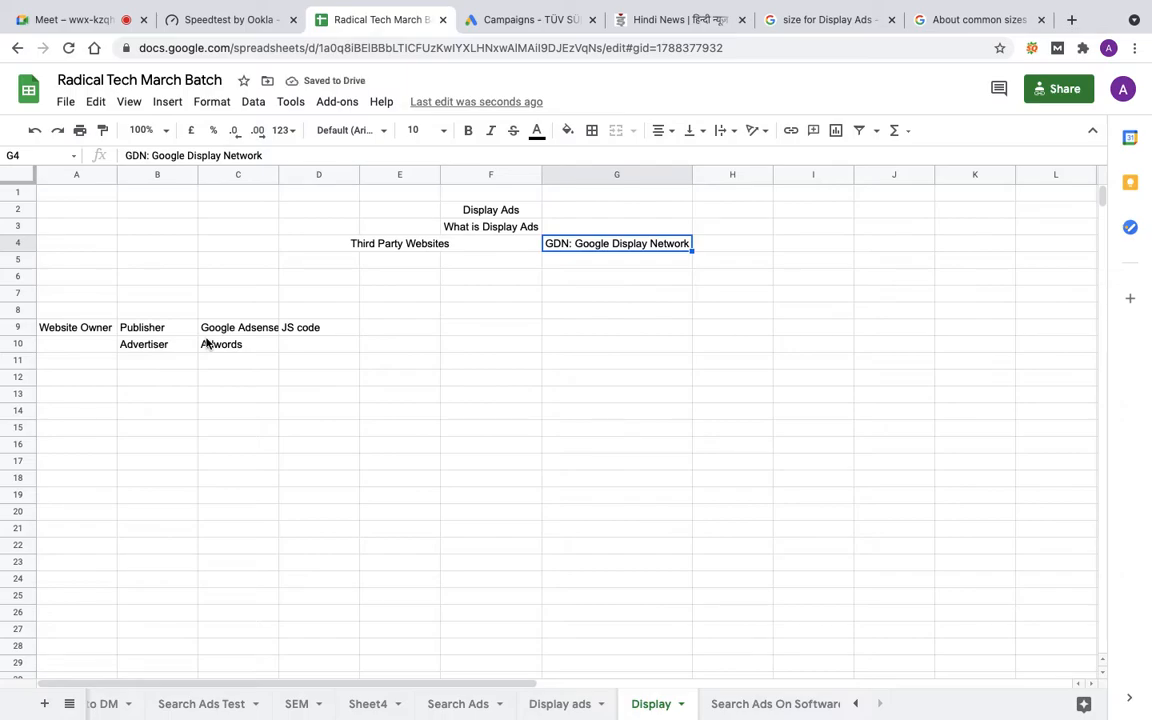
- Go through the Advertiser, Publisher, Google Adsense and JS code cells, ending on the Google Display Network note in G4
{"action": "left_click", "coordinate": [153, 348]}
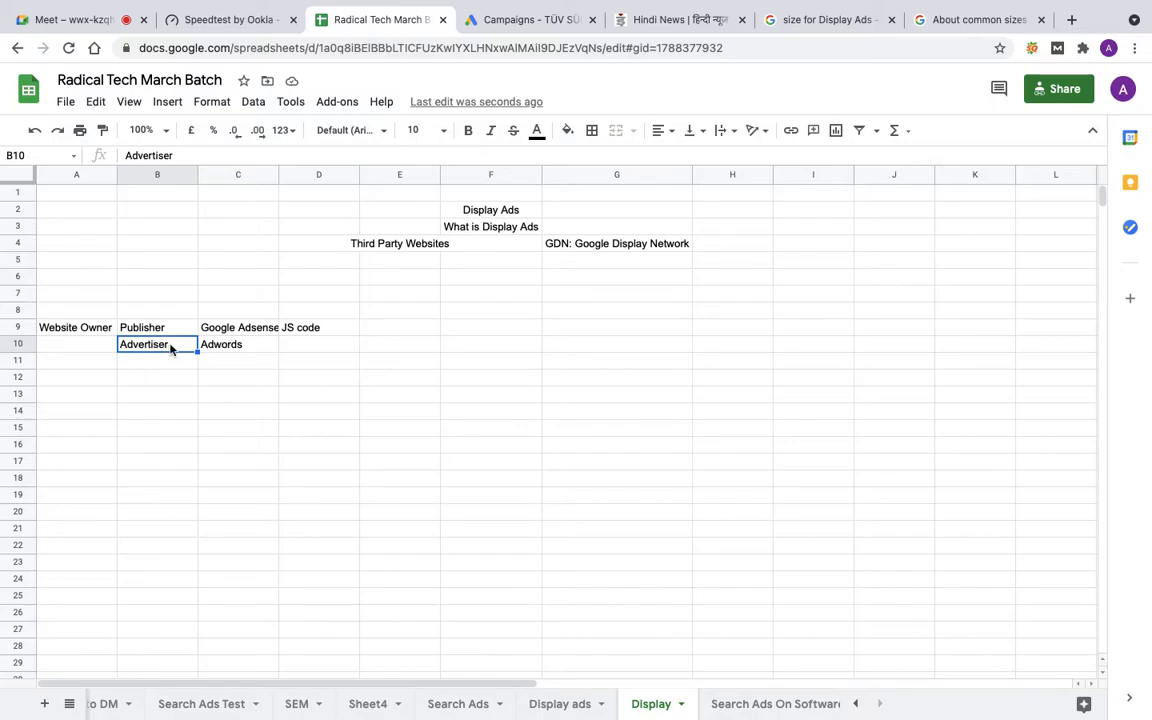
{"action": "left_click", "coordinate": [153, 330]}
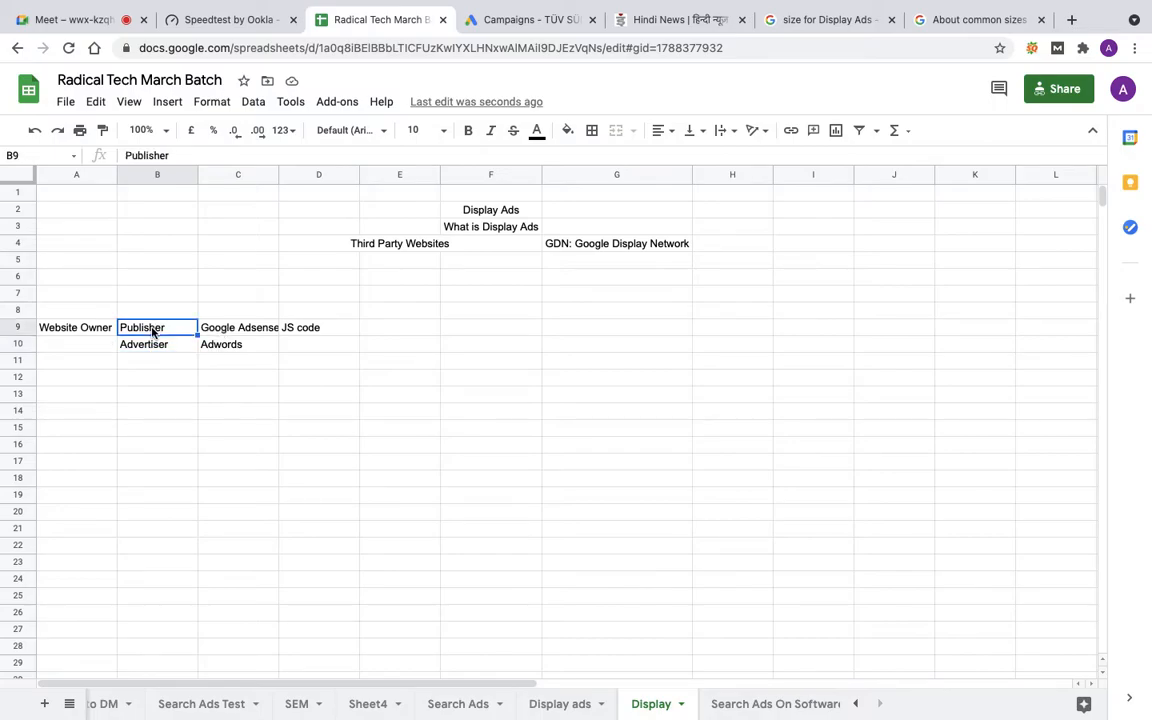
{"action": "left_click", "coordinate": [151, 349]}
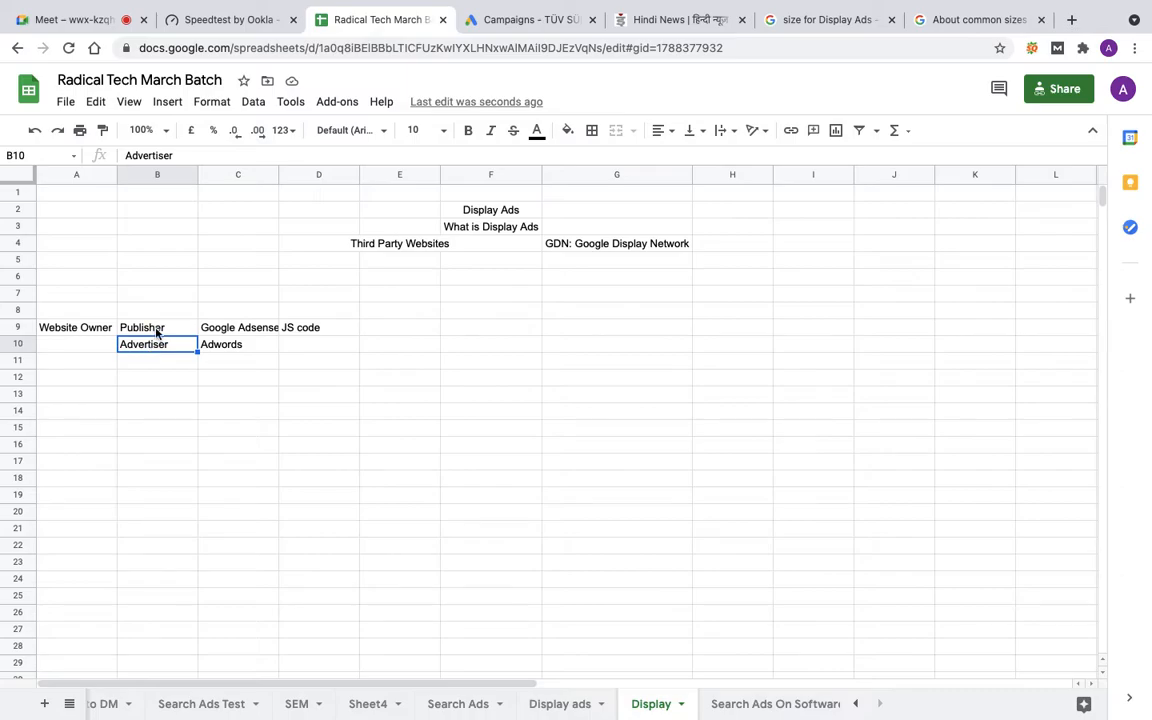
{"action": "left_click", "coordinate": [153, 333]}
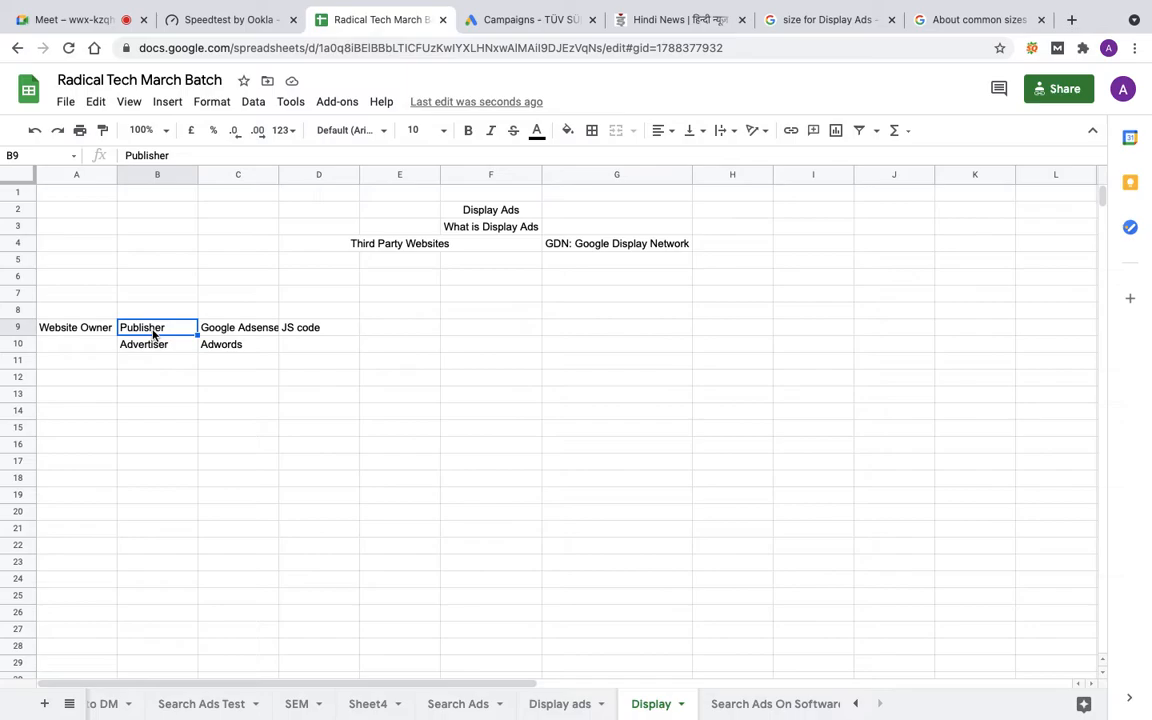
{"action": "left_click", "coordinate": [233, 333]}
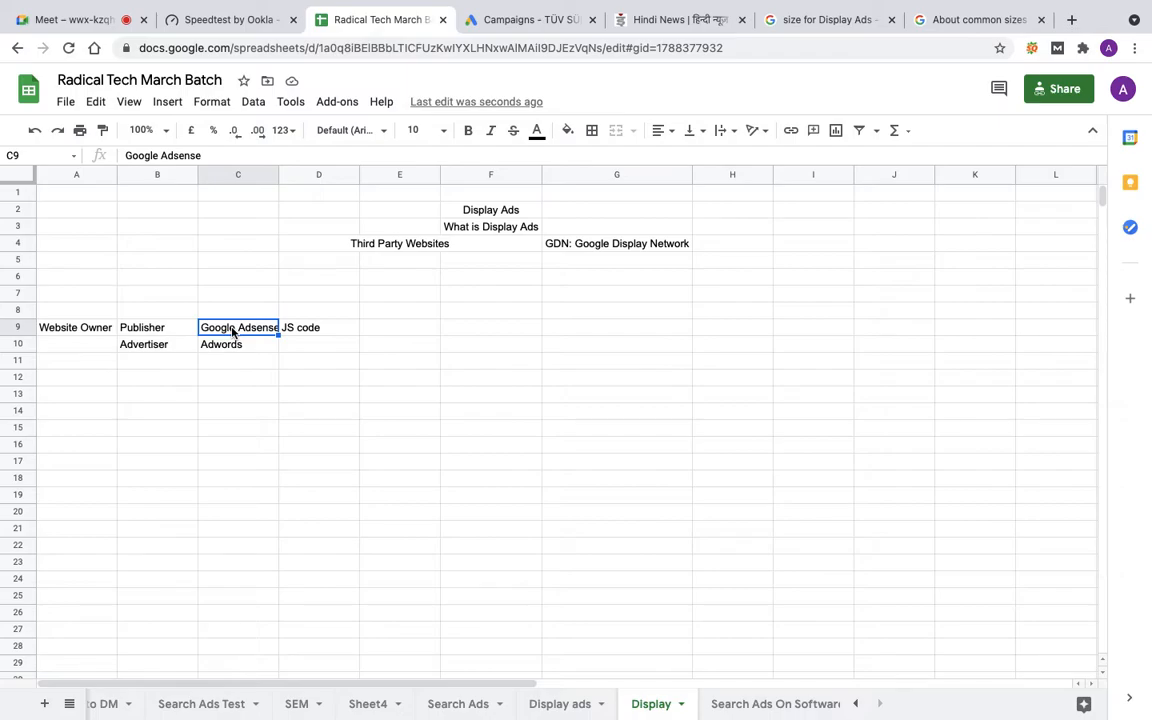
{"action": "left_click", "coordinate": [302, 331]}
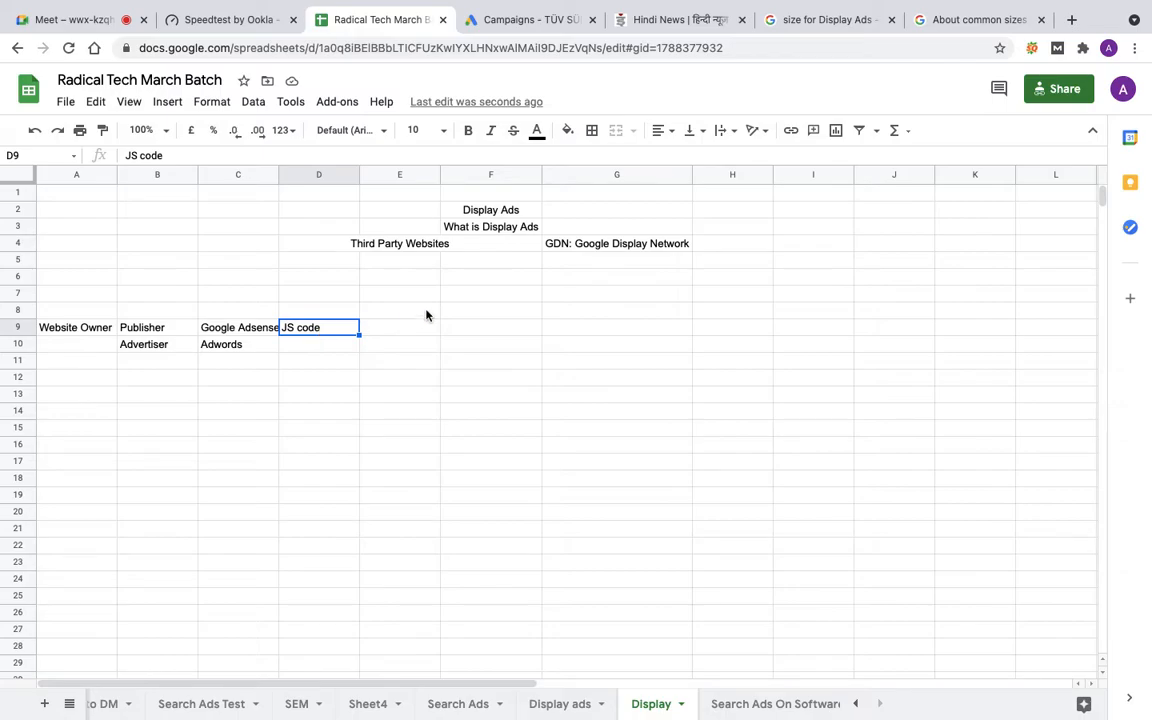
{"action": "left_click", "coordinate": [606, 249]}
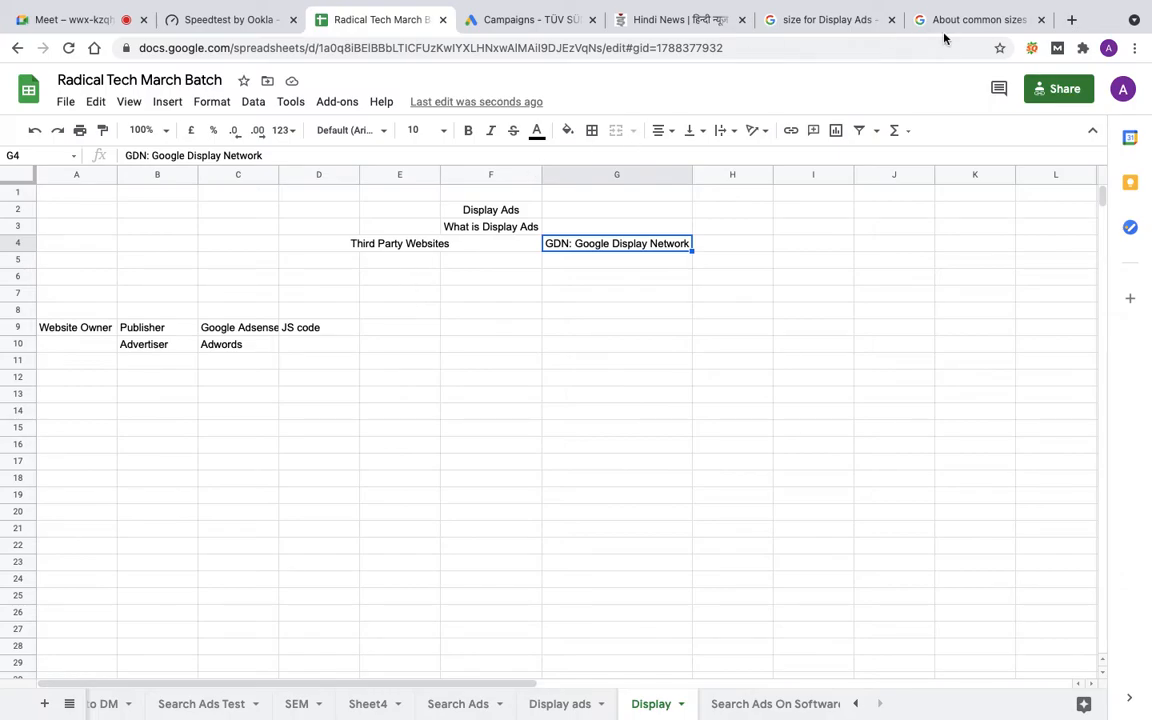
- Switch to Google Ads and start a new campaign without a goal's guidance, choosing Display as the campaign type
{"action": "left_click", "coordinate": [509, 20]}
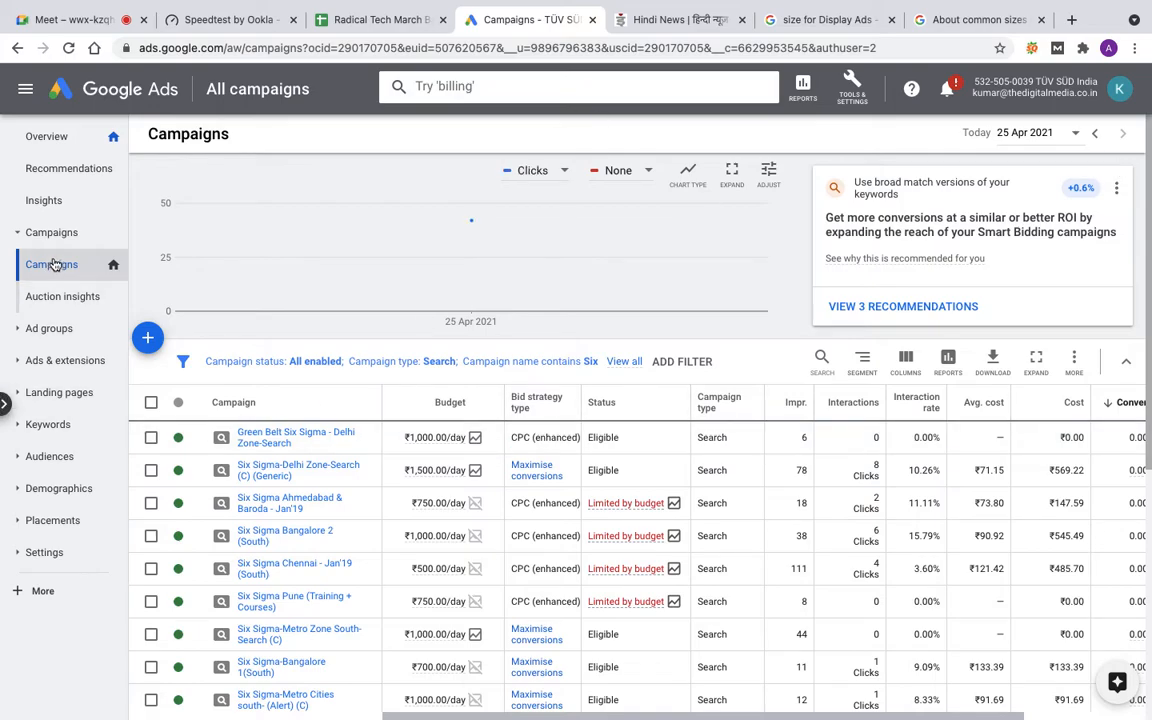
{"action": "left_click", "coordinate": [147, 337]}
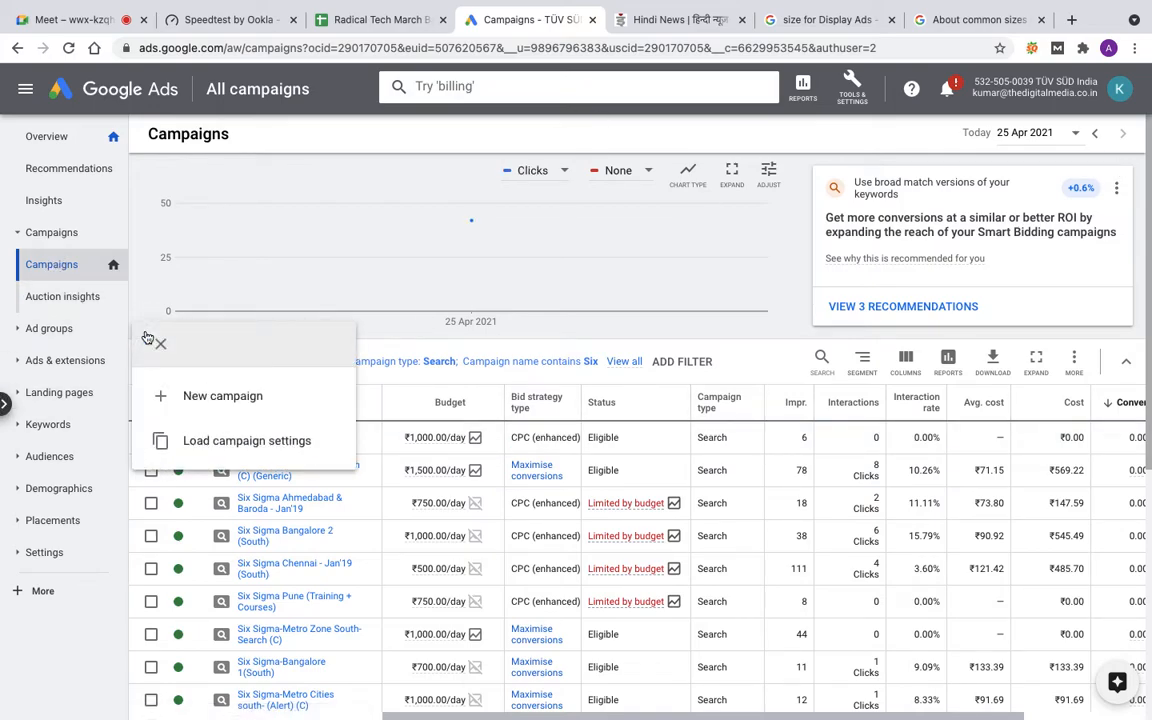
{"action": "left_click", "coordinate": [223, 397]}
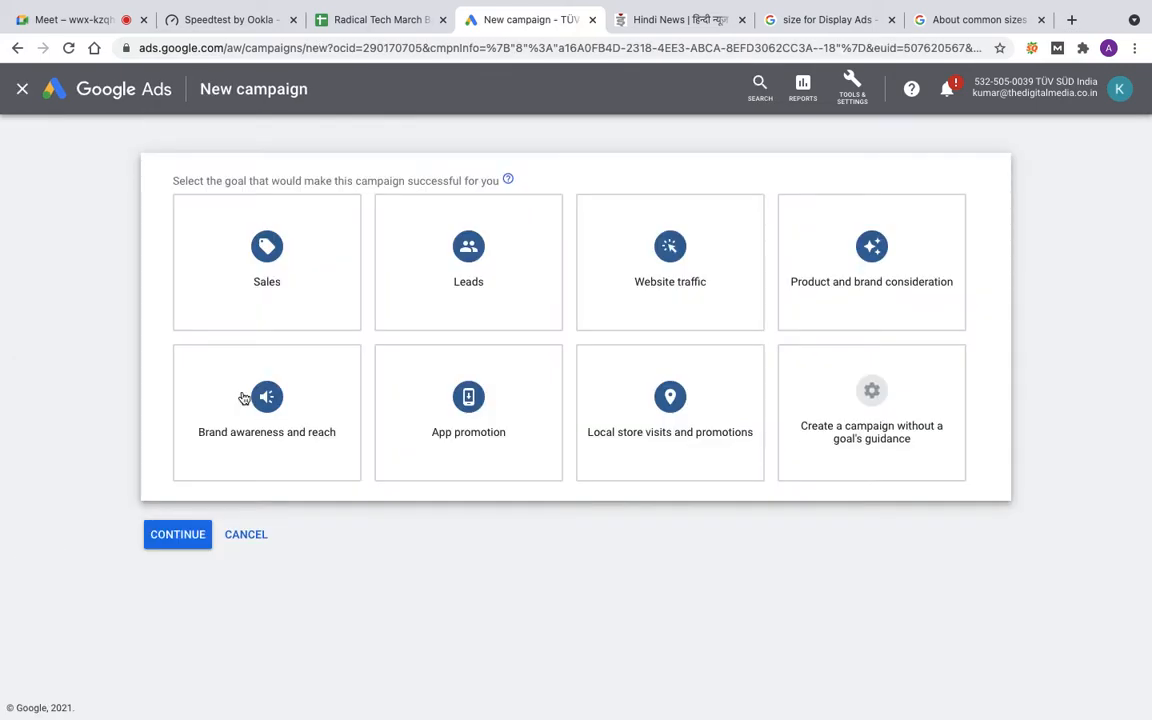
{"action": "left_click", "coordinate": [875, 422]}
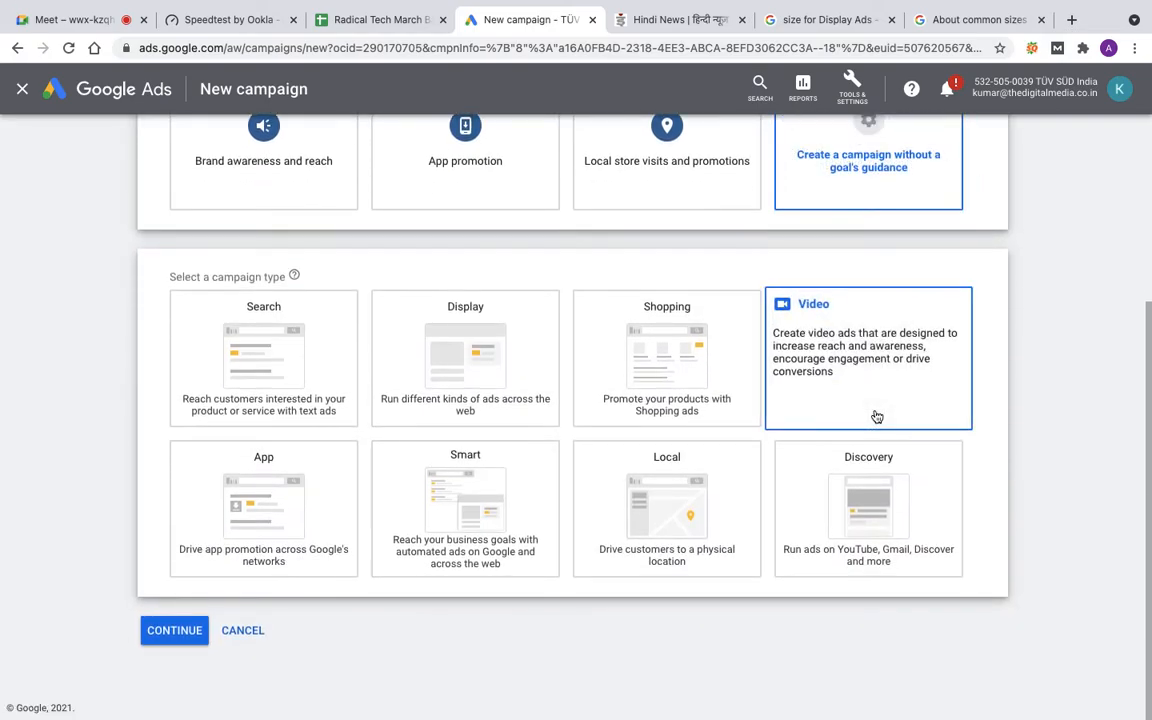
{"action": "left_click", "coordinate": [458, 372]}
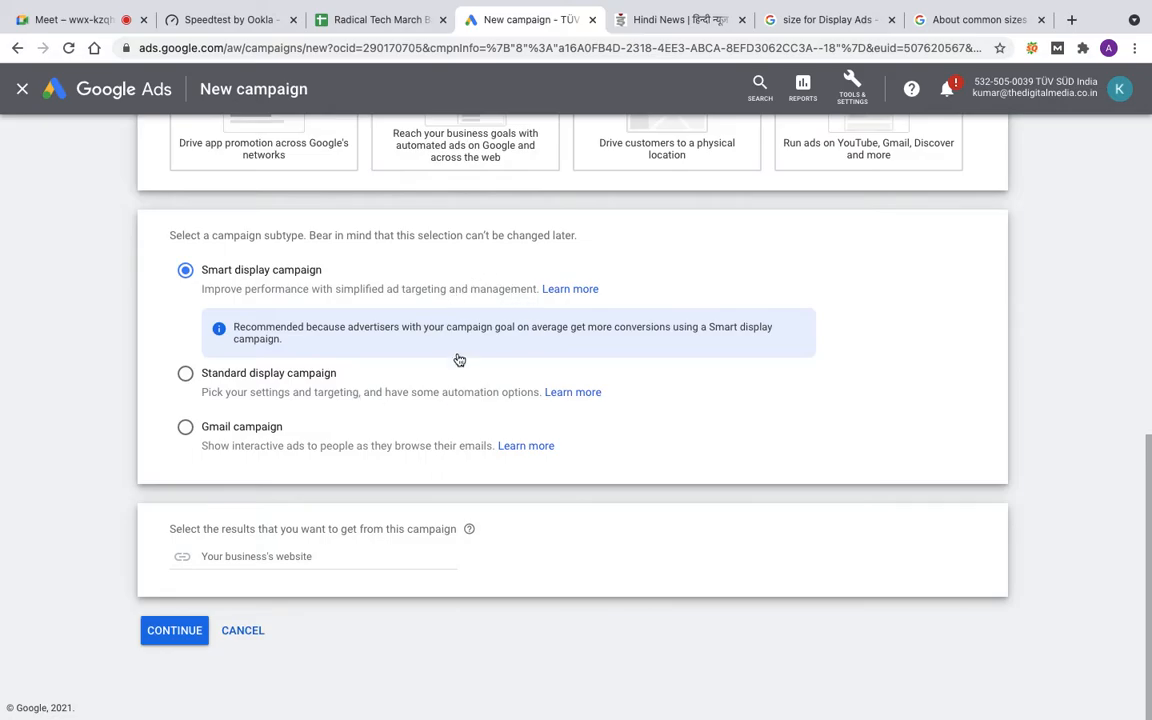
- Read the help article on Smart display campaigns, covering automated bidding, targeting, ad creation and benefits, and close it to return to the campaign subtypes
{"action": "left_click", "coordinate": [579, 292]}
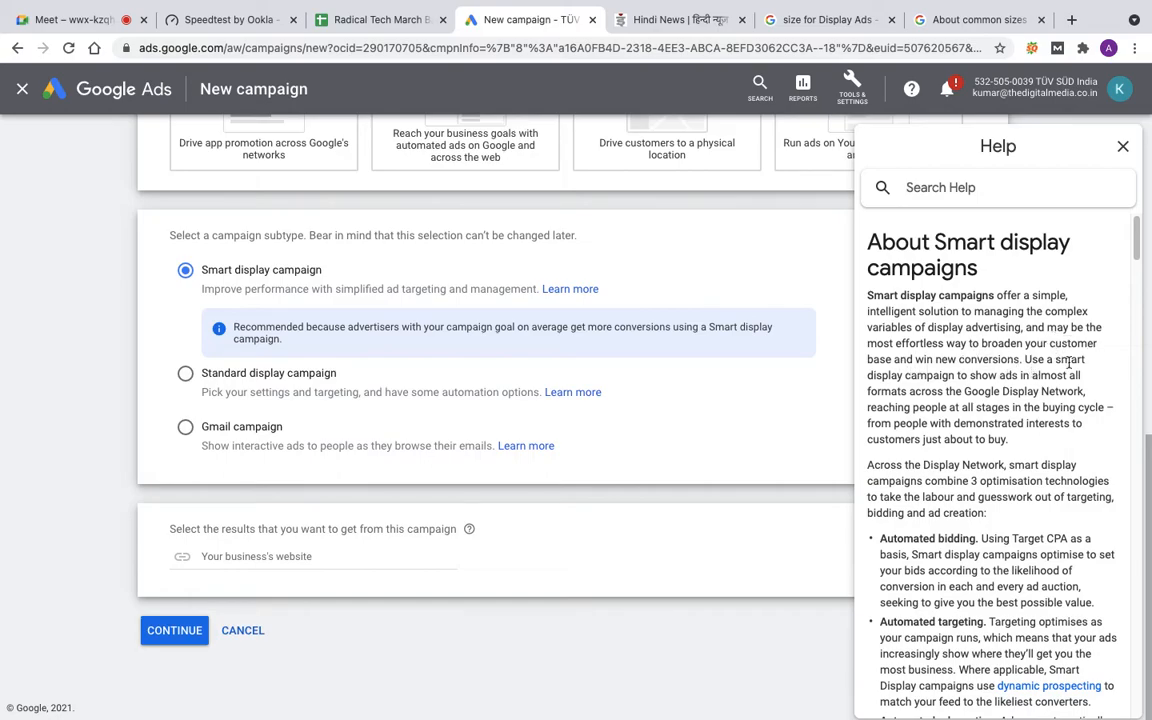
{"action": "scroll", "coordinate": [908, 482], "scroll_direction": "down", "scroll_amount": 1}
{"action": "scroll", "coordinate": [908, 482], "scroll_direction": "down", "scroll_amount": 1}
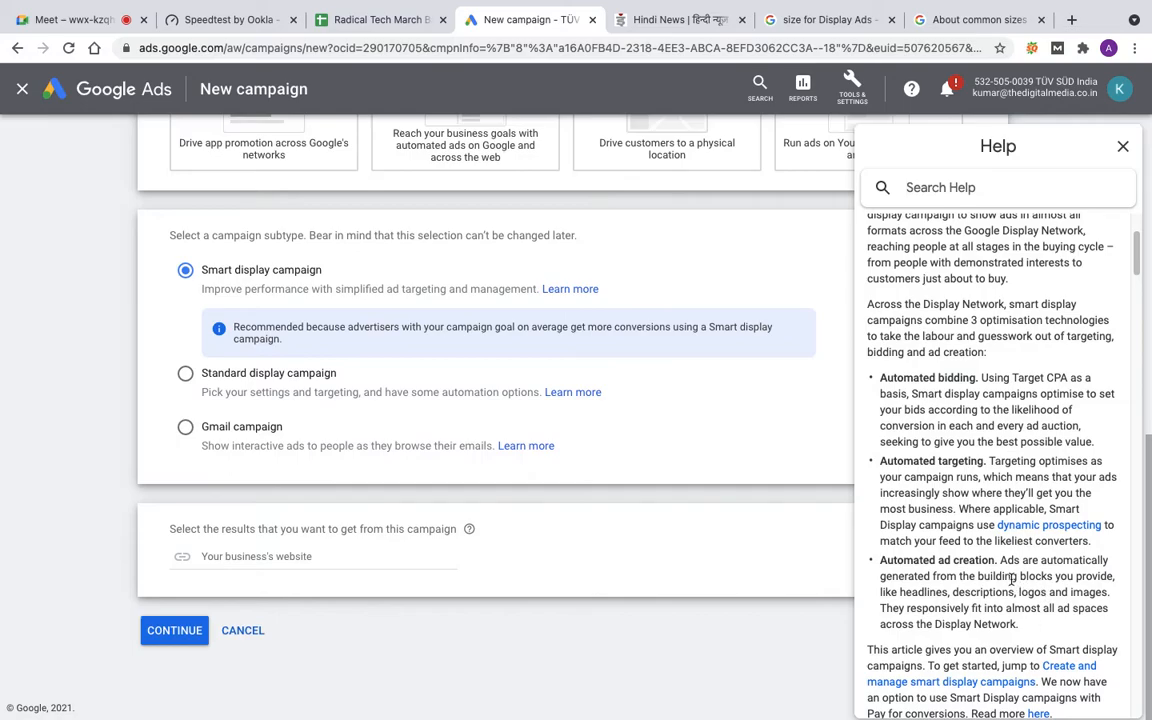
{"action": "scroll", "coordinate": [1012, 579], "scroll_direction": "down", "scroll_amount": 4}
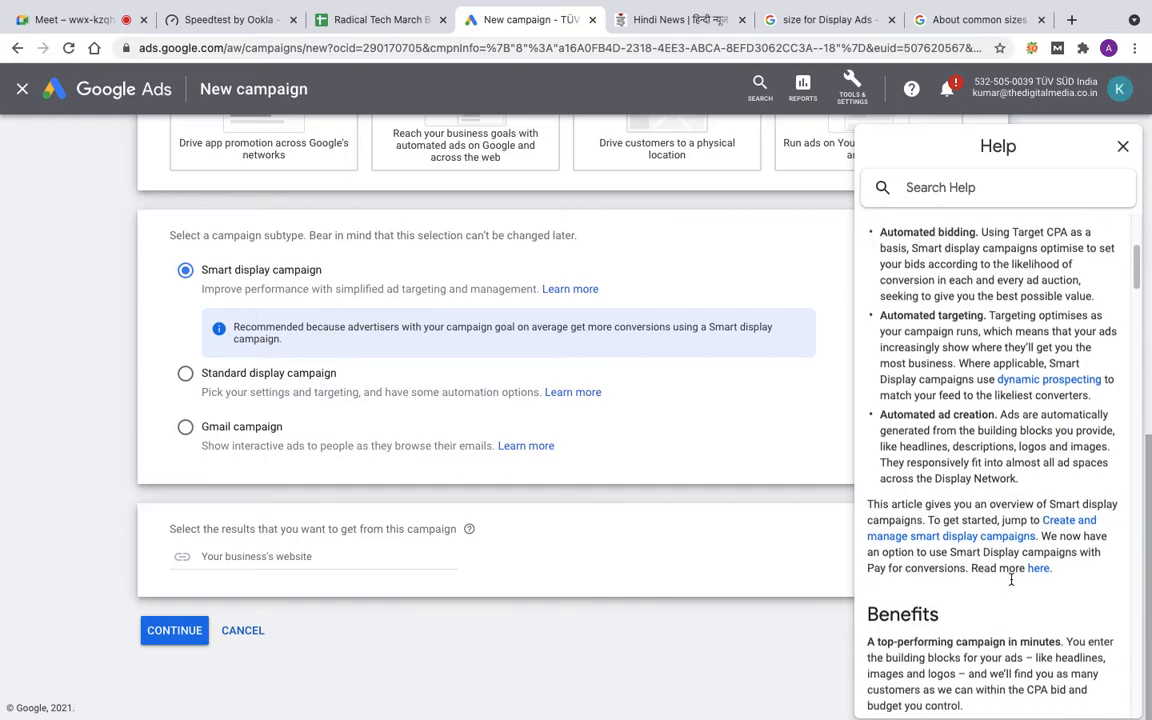
{"action": "scroll", "coordinate": [1012, 584], "scroll_direction": "down", "scroll_amount": 3}
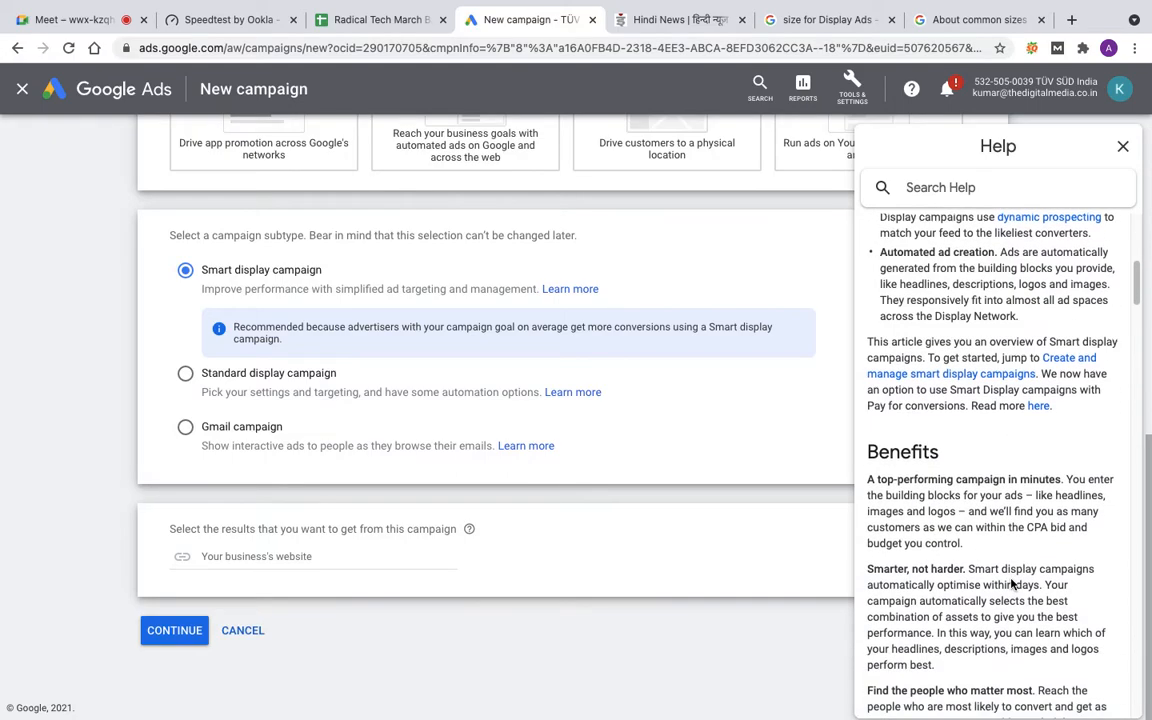
{"action": "scroll", "coordinate": [1012, 582], "scroll_direction": "up", "scroll_amount": 5}
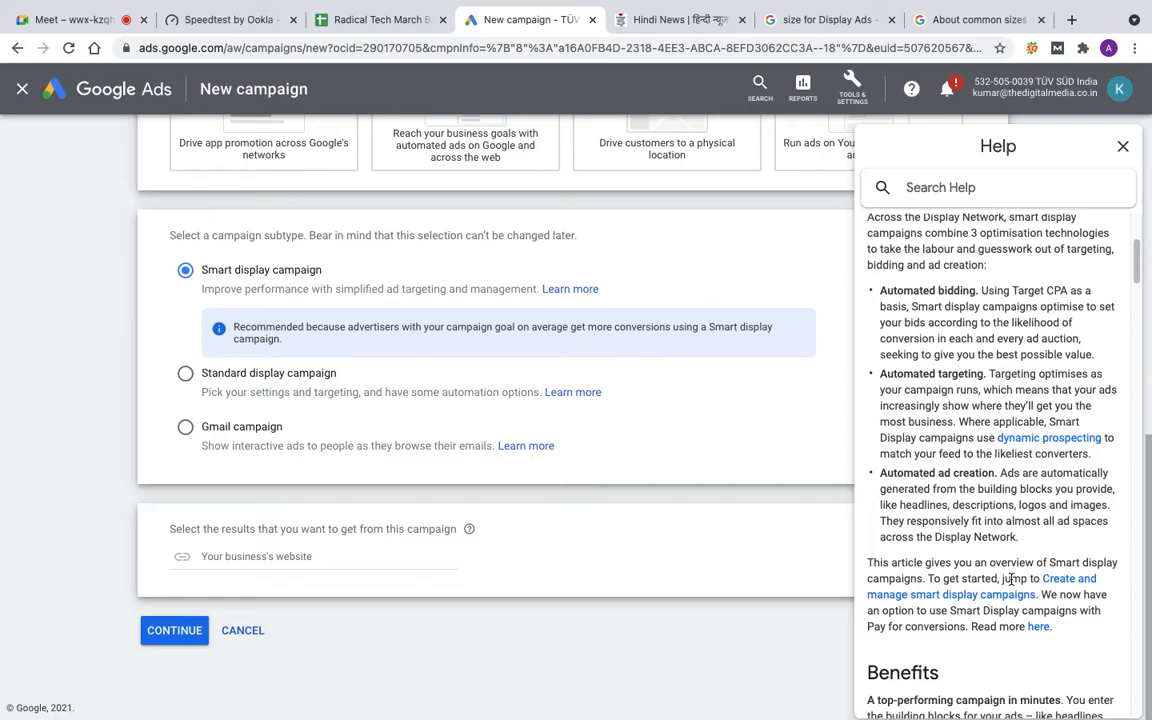
{"action": "left_click", "coordinate": [1124, 148]}
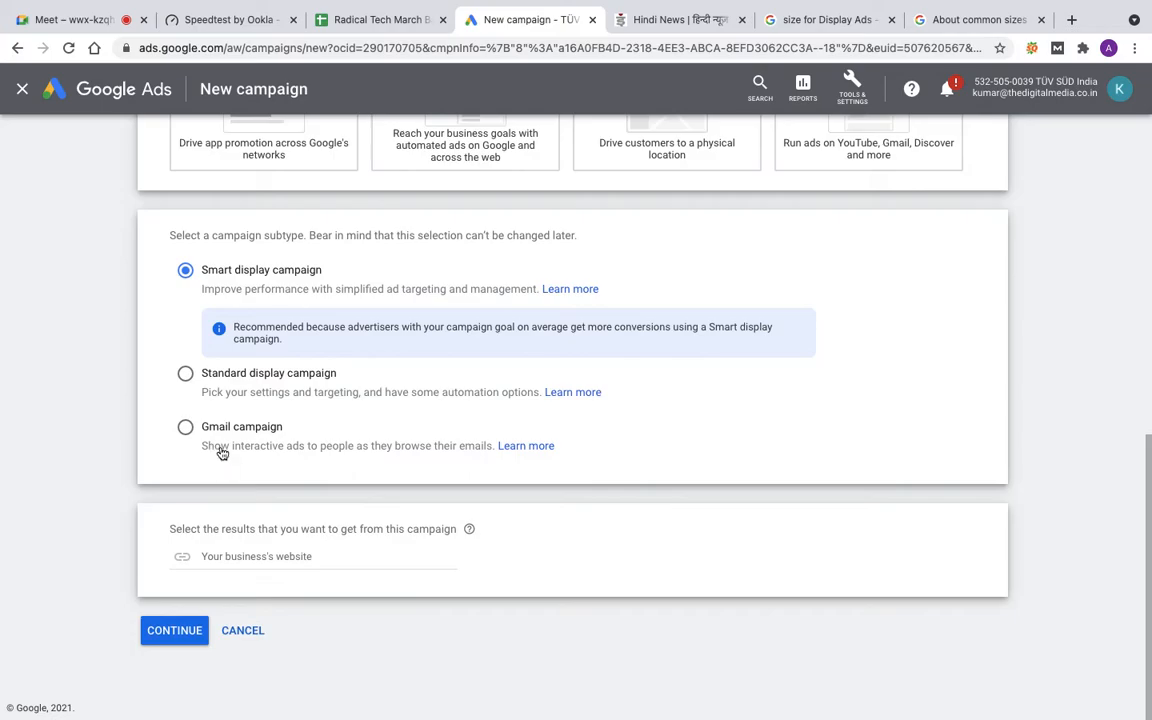
{"action": "scroll", "coordinate": [390, 390], "scroll_direction": "up", "scroll_amount": 2}
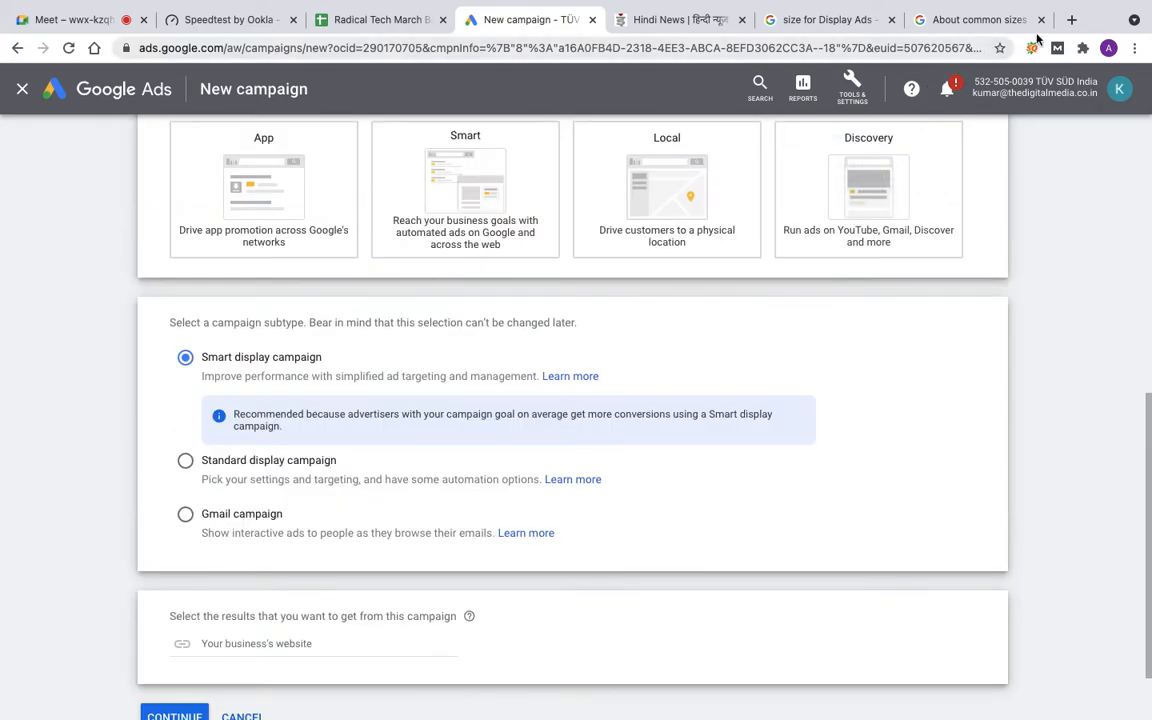
- Open Gmail in a new browser tab and view the ads among the Promotions emails
{"action": "left_click", "coordinate": [1071, 20]}
{"action": "type", "text": "g"}
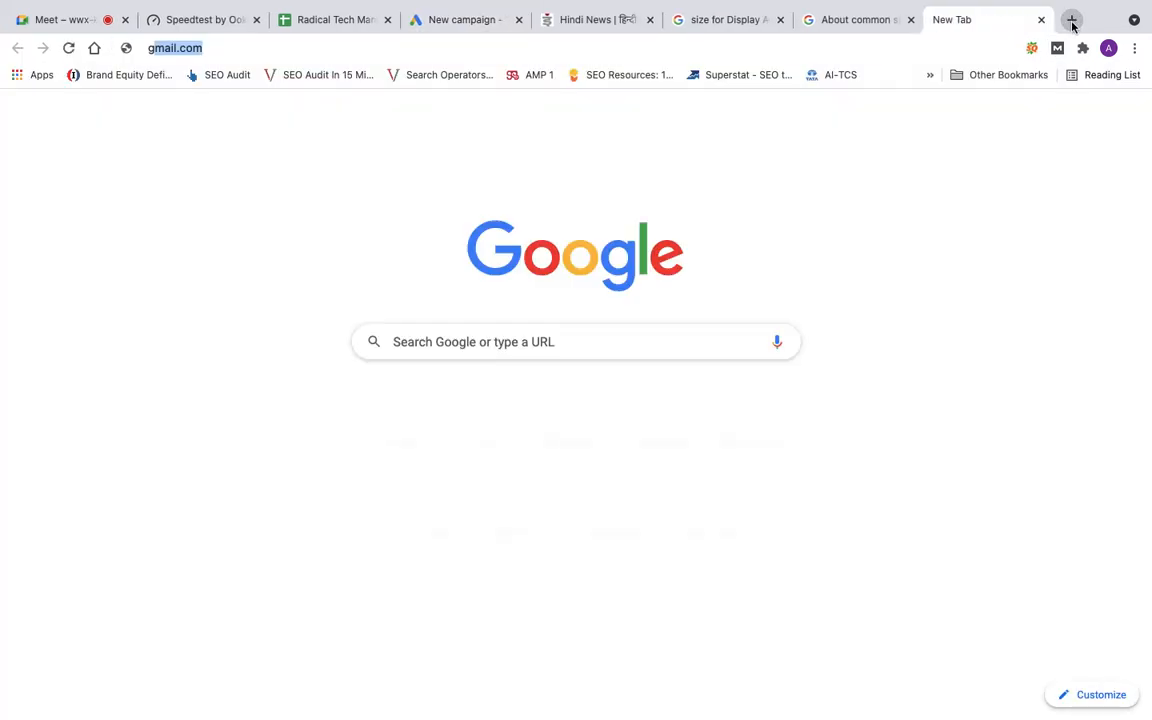
{"action": "type", "text": "mail.com"}
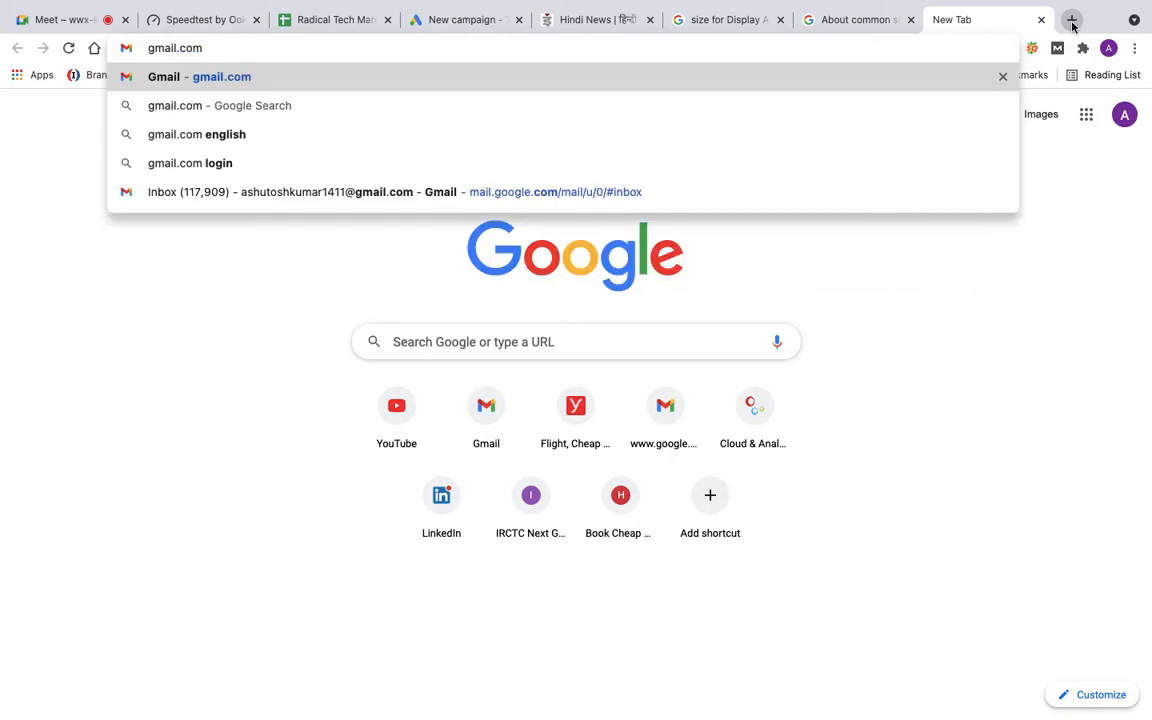
{"action": "key", "text": "Return"}
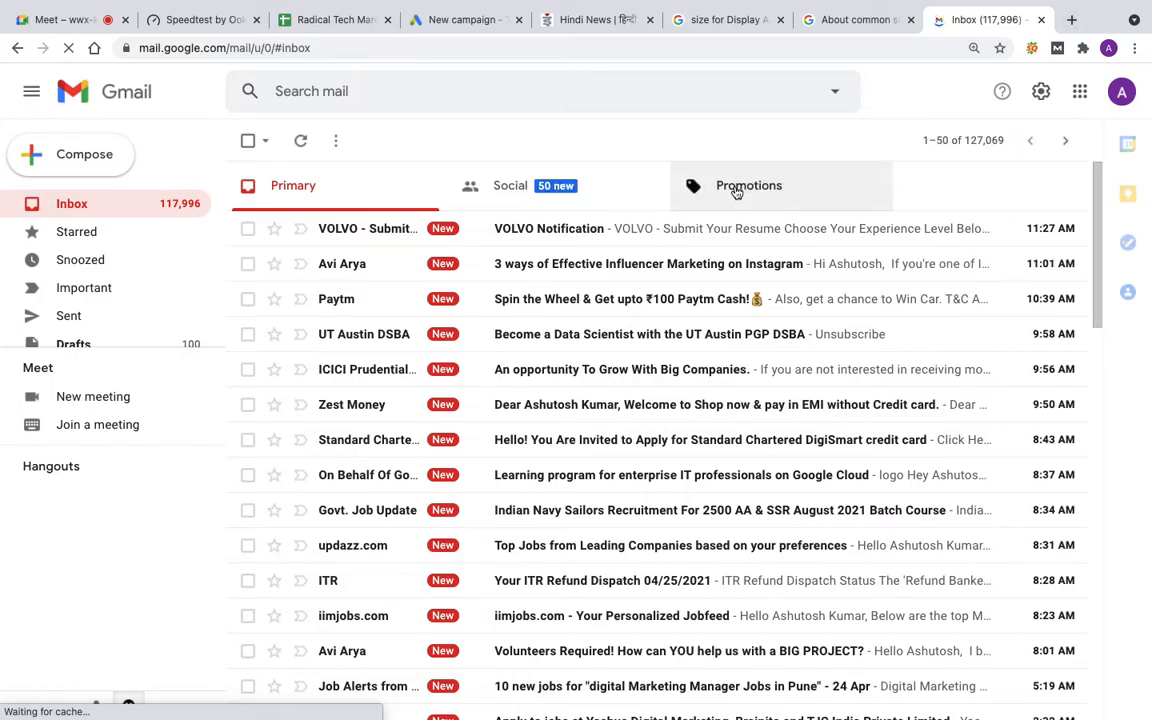
{"action": "left_click", "coordinate": [737, 192]}
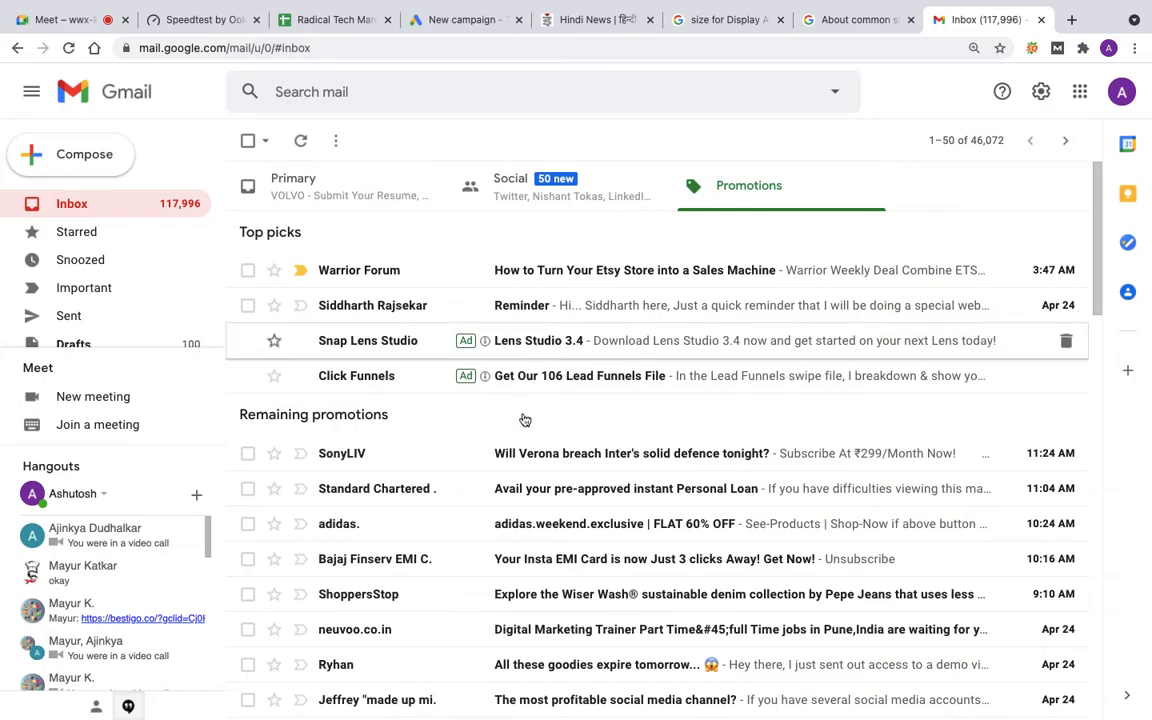
{"action": "left_click", "coordinate": [451, 31]}
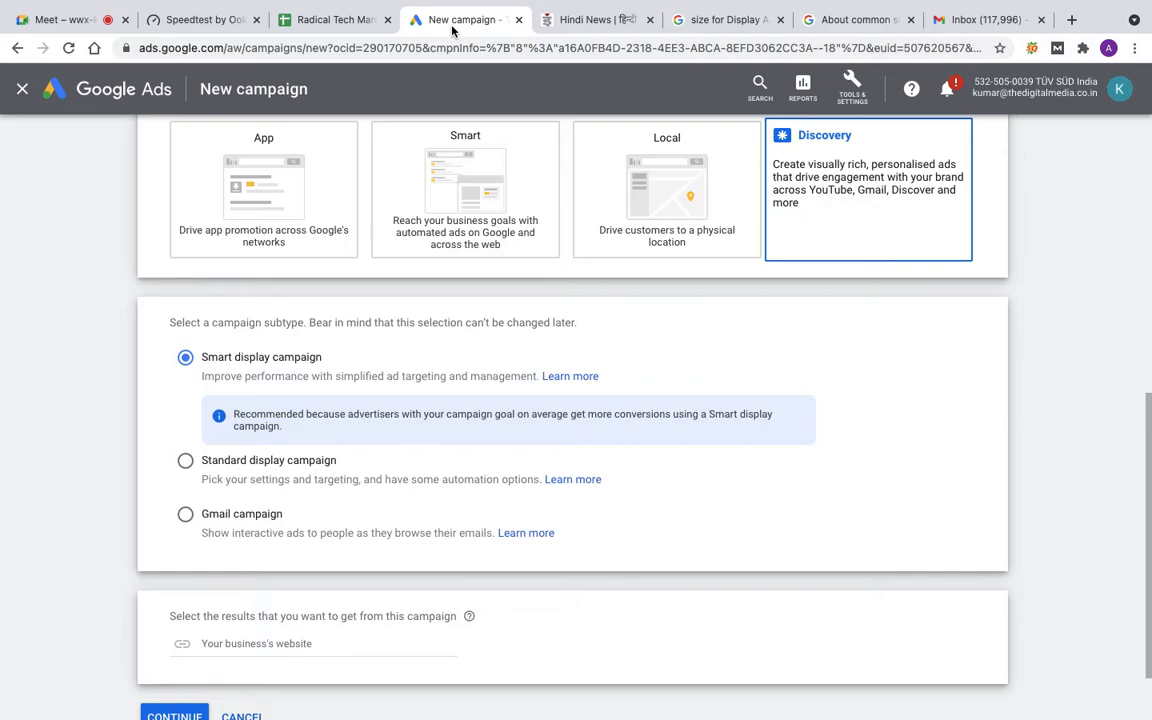
{"action": "scroll", "coordinate": [294, 513], "scroll_direction": "down", "scroll_amount": 2}
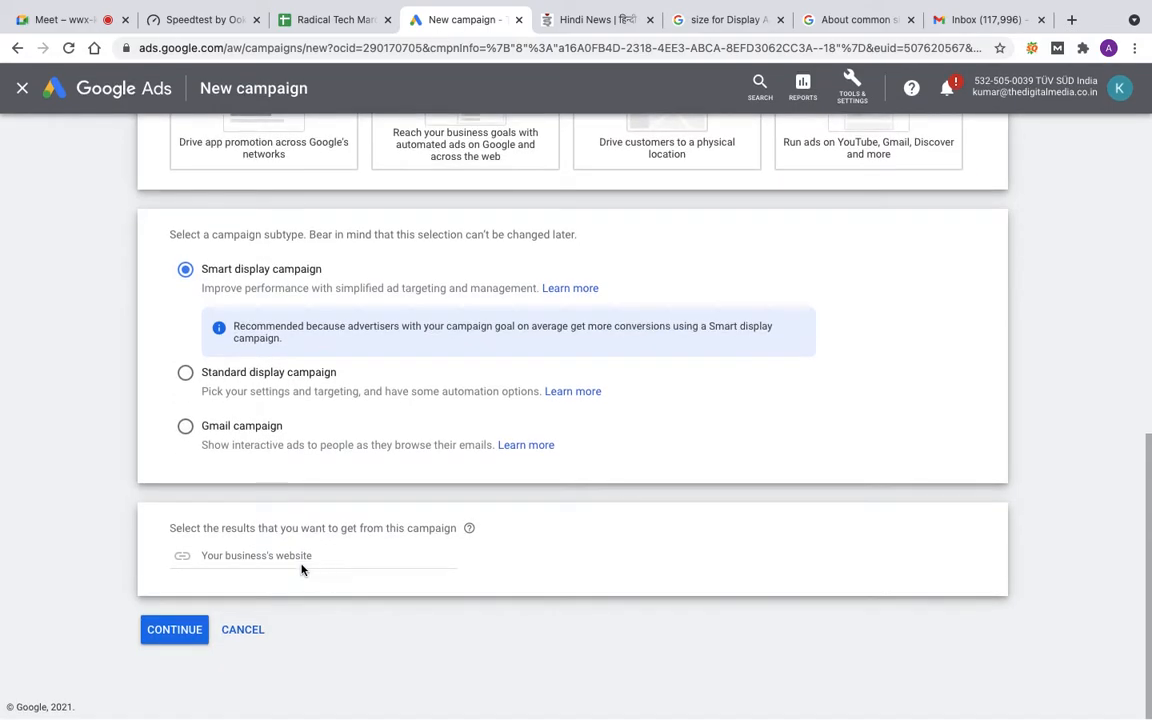
{"action": "left_click", "coordinate": [216, 555]}
{"action": "type", "text": "www"}
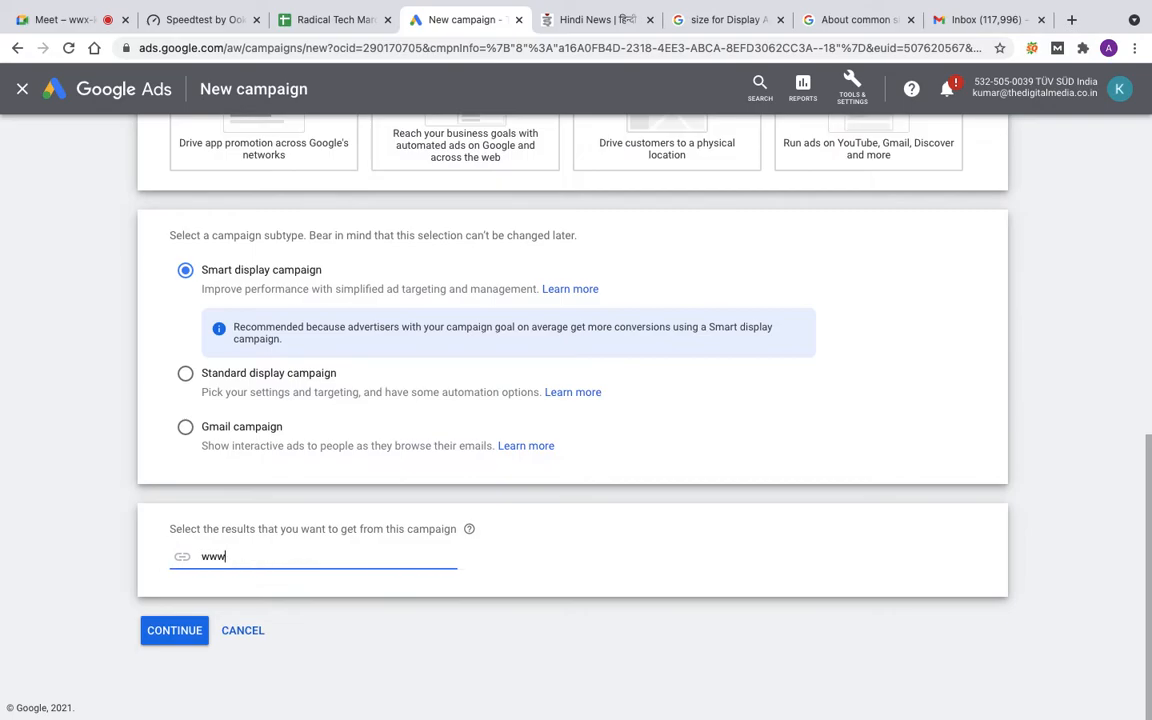
{"action": "type", "text": ".tuvsud.com"}
{"action": "left_click", "coordinate": [176, 631]}
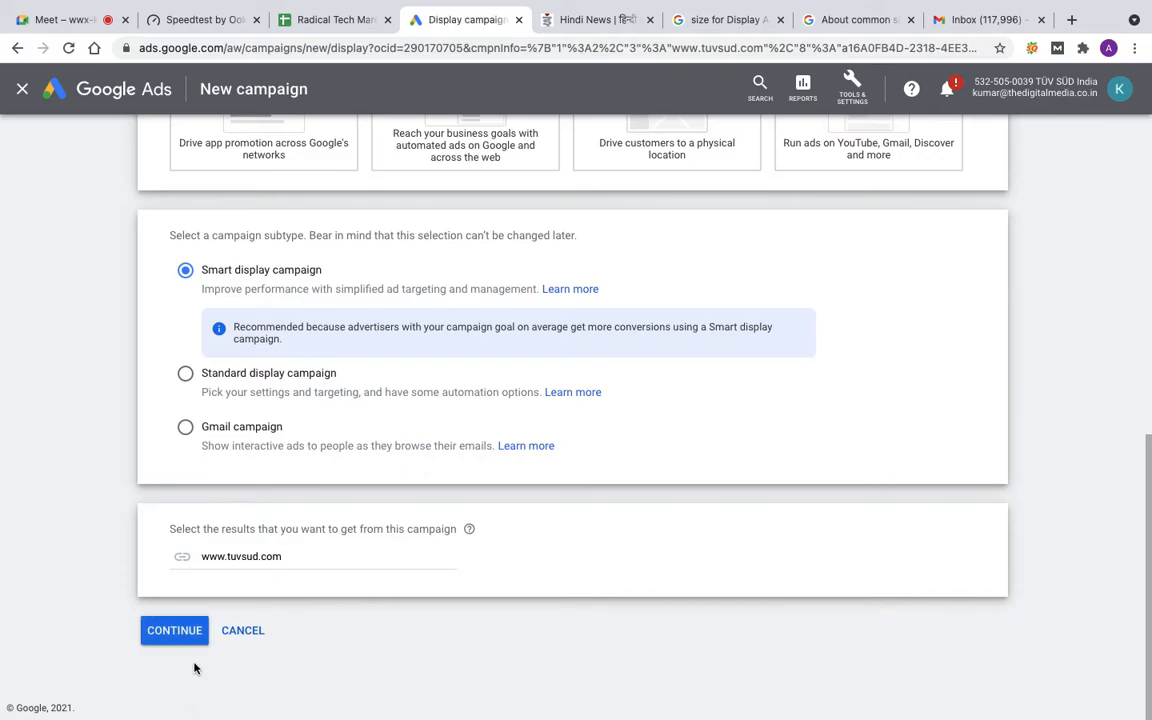
{"action": "left_click", "coordinate": [180, 633]}
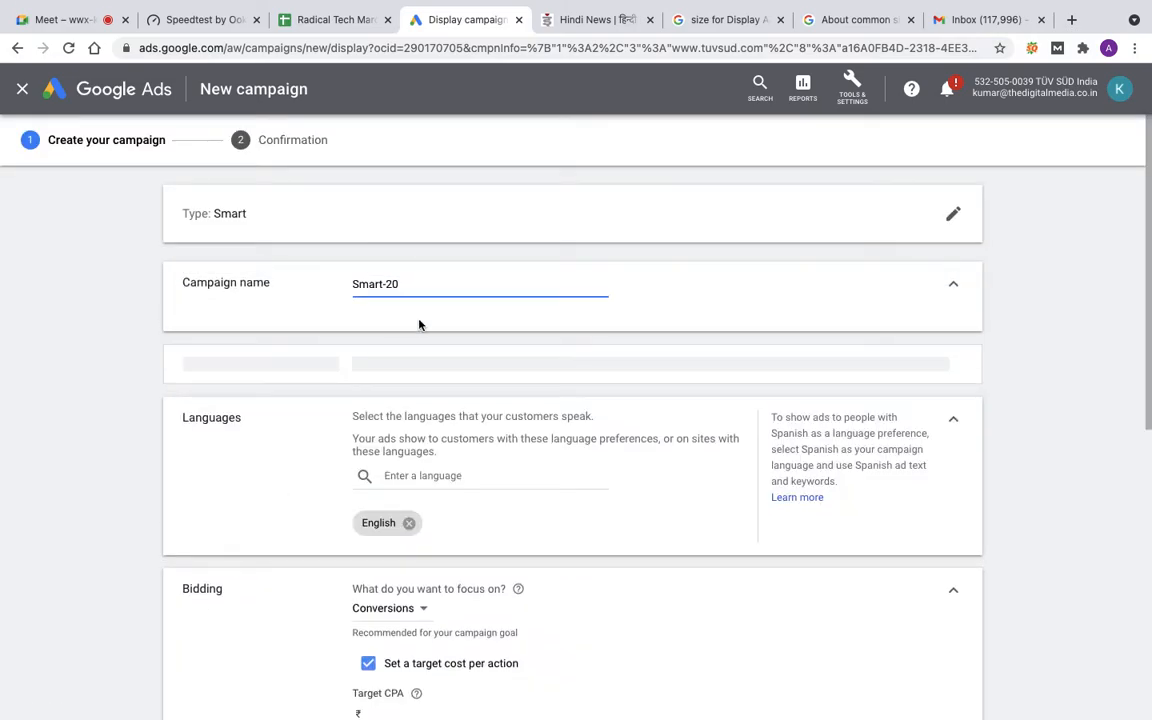
- Name the campaign "SST-India-Smart Display"
{"action": "triple_click", "coordinate": [413, 284]}
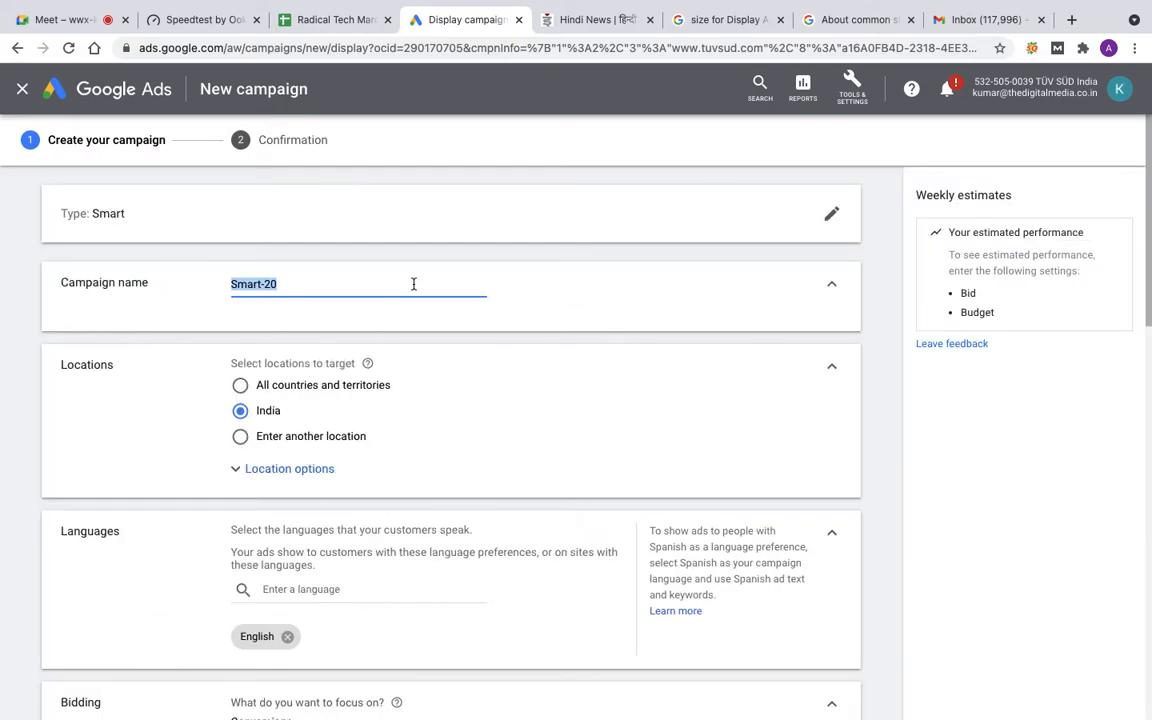
{"action": "type", "text": "DM"}
{"action": "key", "text": "BackSpace"}
{"action": "key", "text": "BackSpace"}
{"action": "type", "text": "S"}
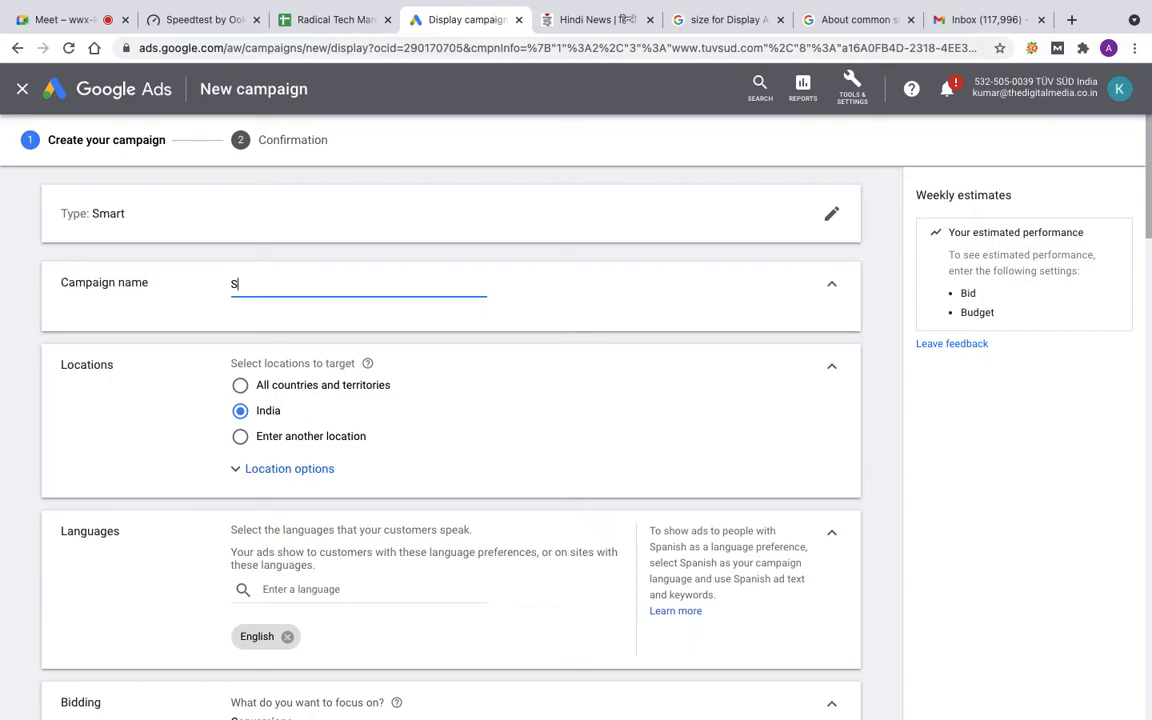
{"action": "type", "text": "ST-India-"}
{"action": "type", "text": "Smart Display"}
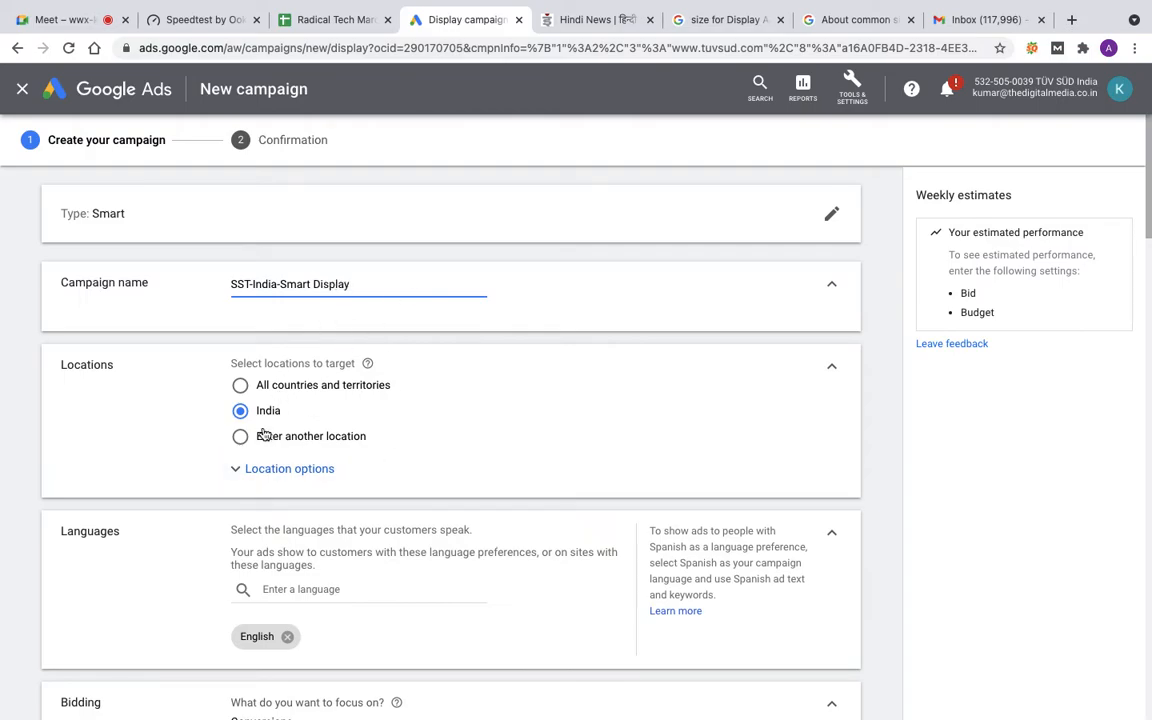
- Go through the bidding focus options, automated bid strategies and portfolio strategy settings, and return to the previous bidding options
{"action": "scroll", "coordinate": [383, 485], "scroll_direction": "down", "scroll_amount": 3}
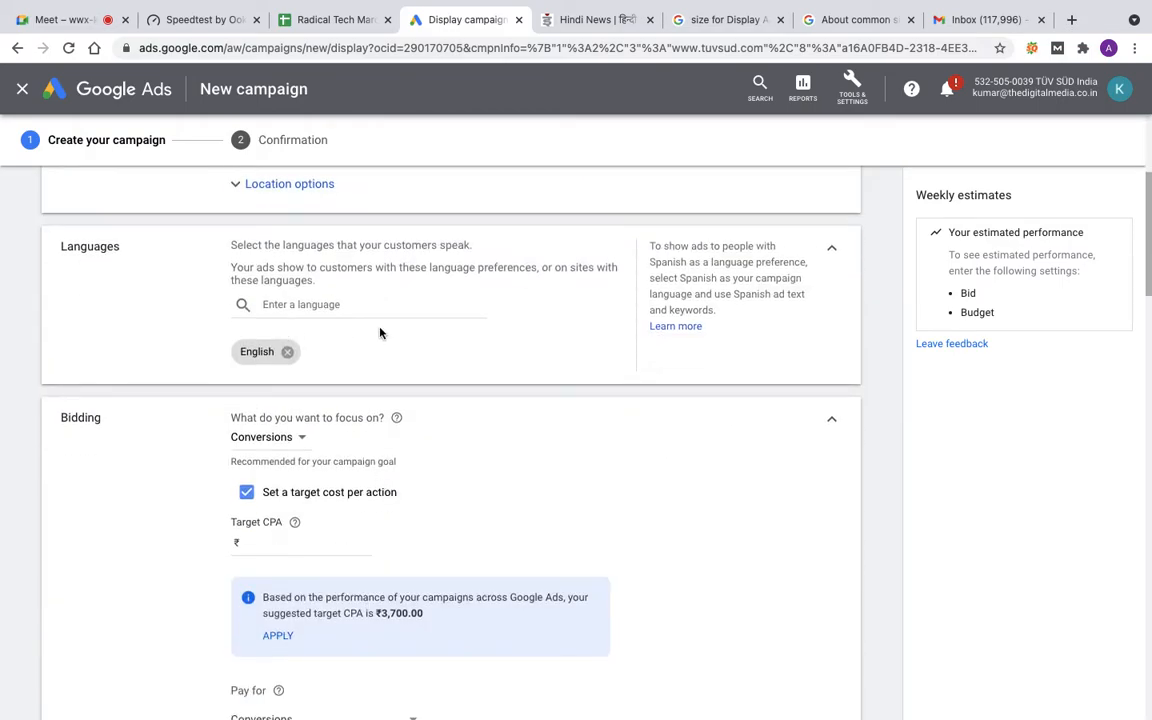
{"action": "scroll", "coordinate": [310, 438], "scroll_direction": "down", "scroll_amount": 1}
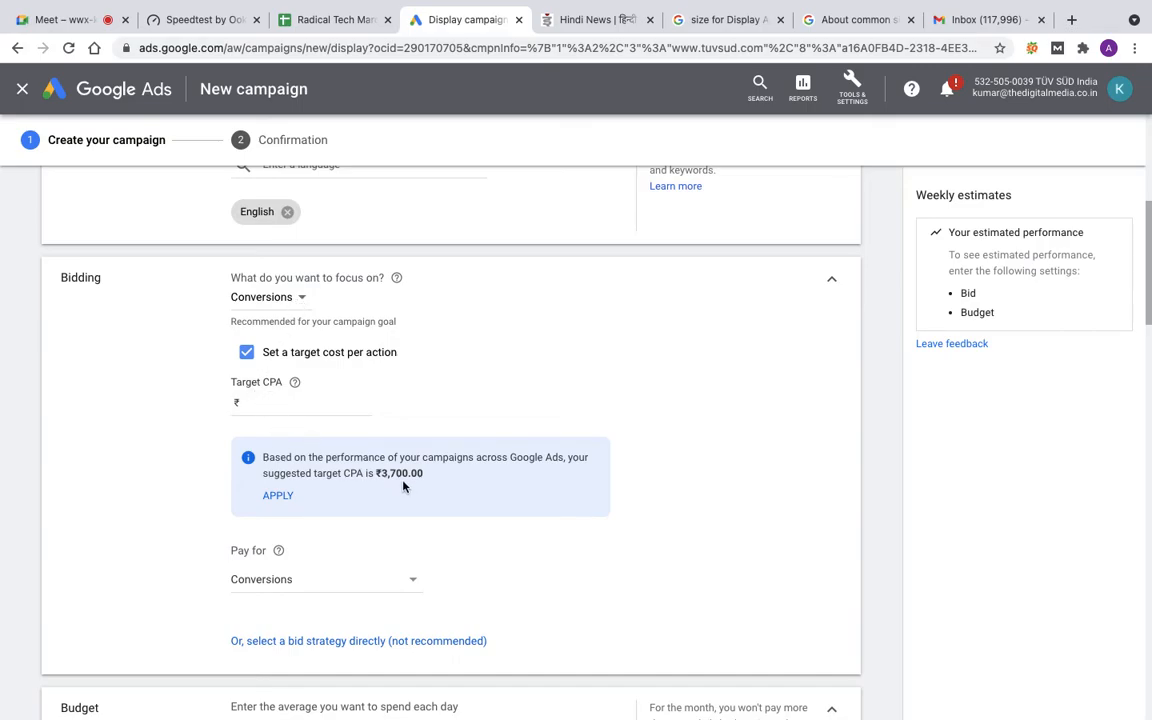
{"action": "left_click", "coordinate": [284, 403]}
{"action": "left_click", "coordinate": [302, 298]}
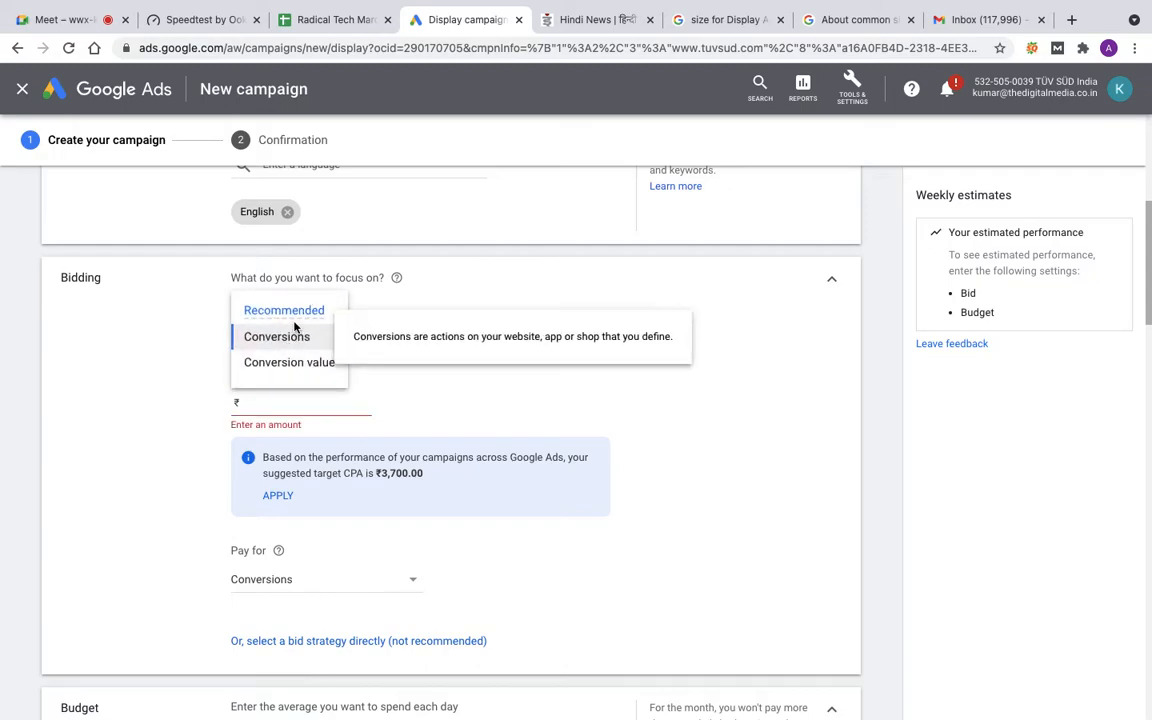
{"action": "left_click", "coordinate": [774, 468]}
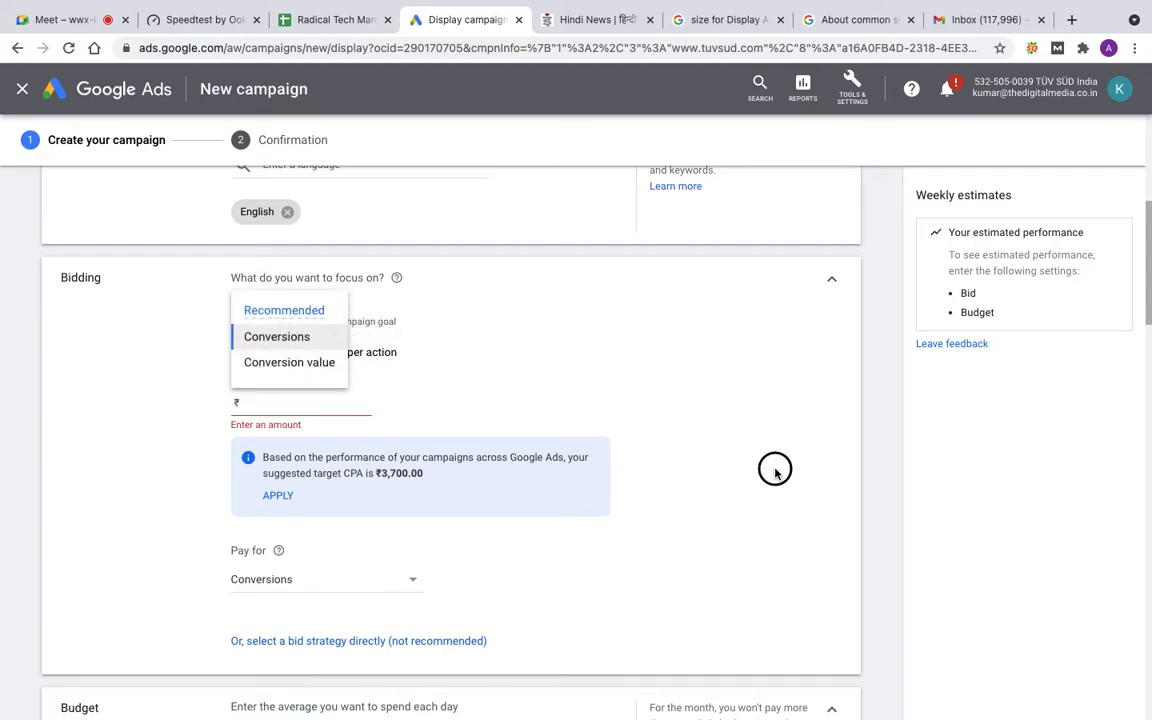
{"action": "left_click", "coordinate": [422, 642]}
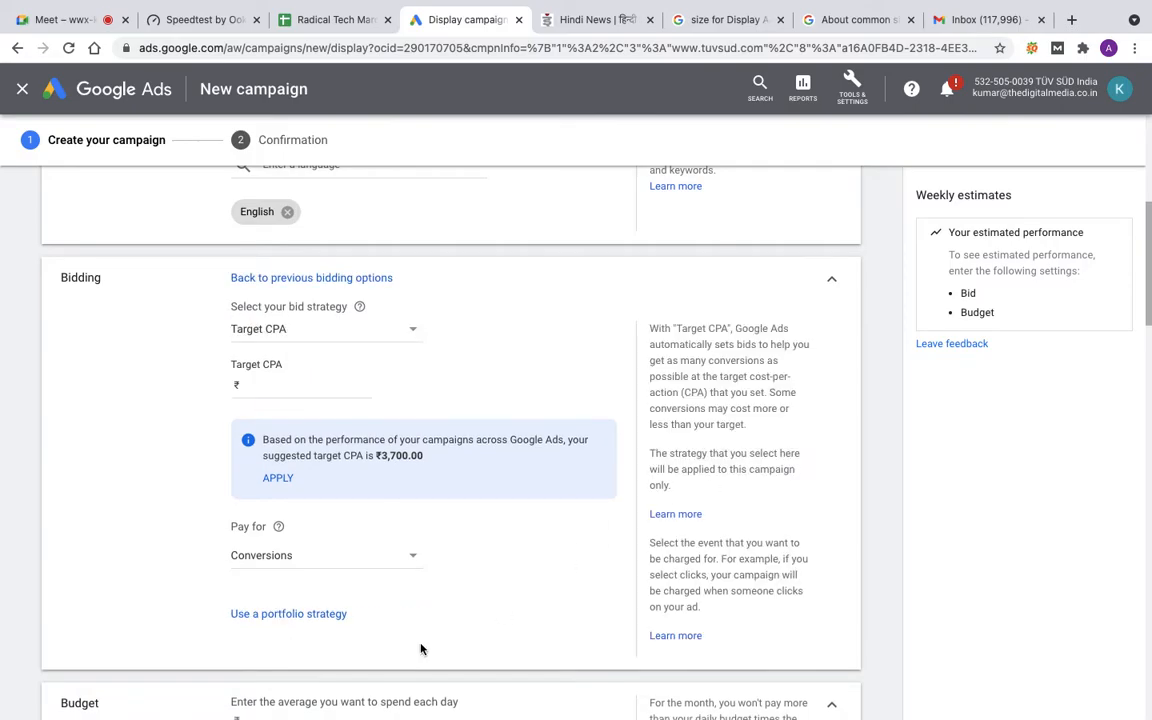
{"action": "left_click", "coordinate": [411, 334]}
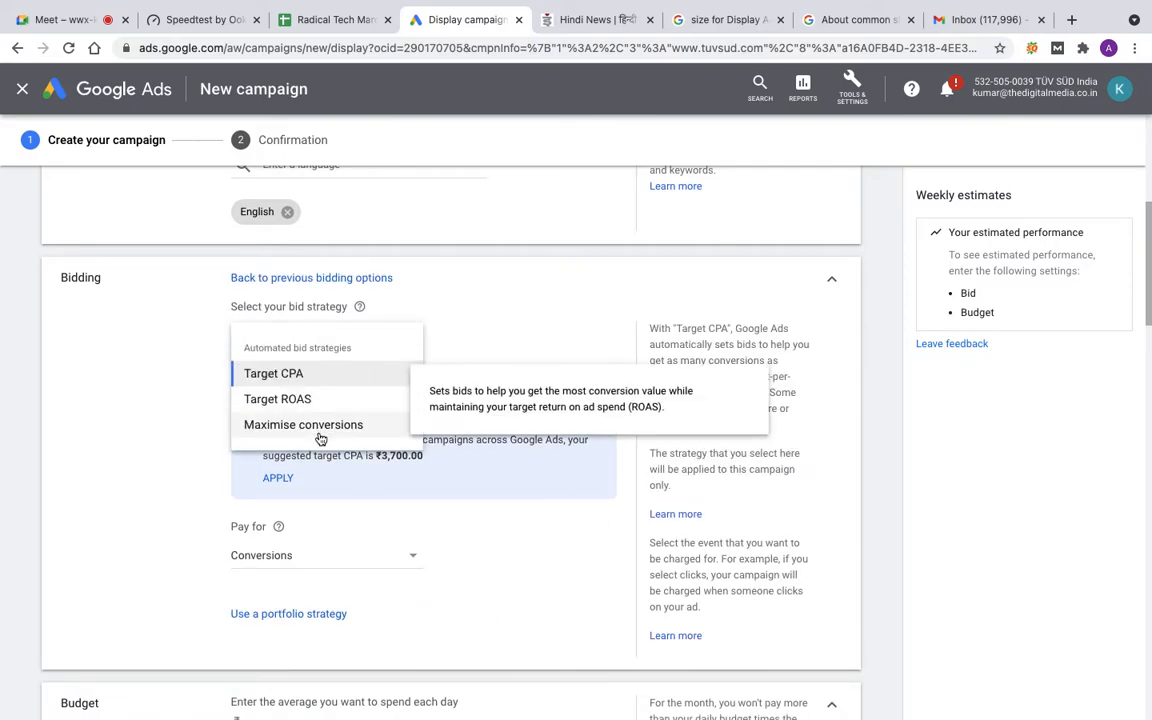
{"action": "left_click", "coordinate": [526, 318]}
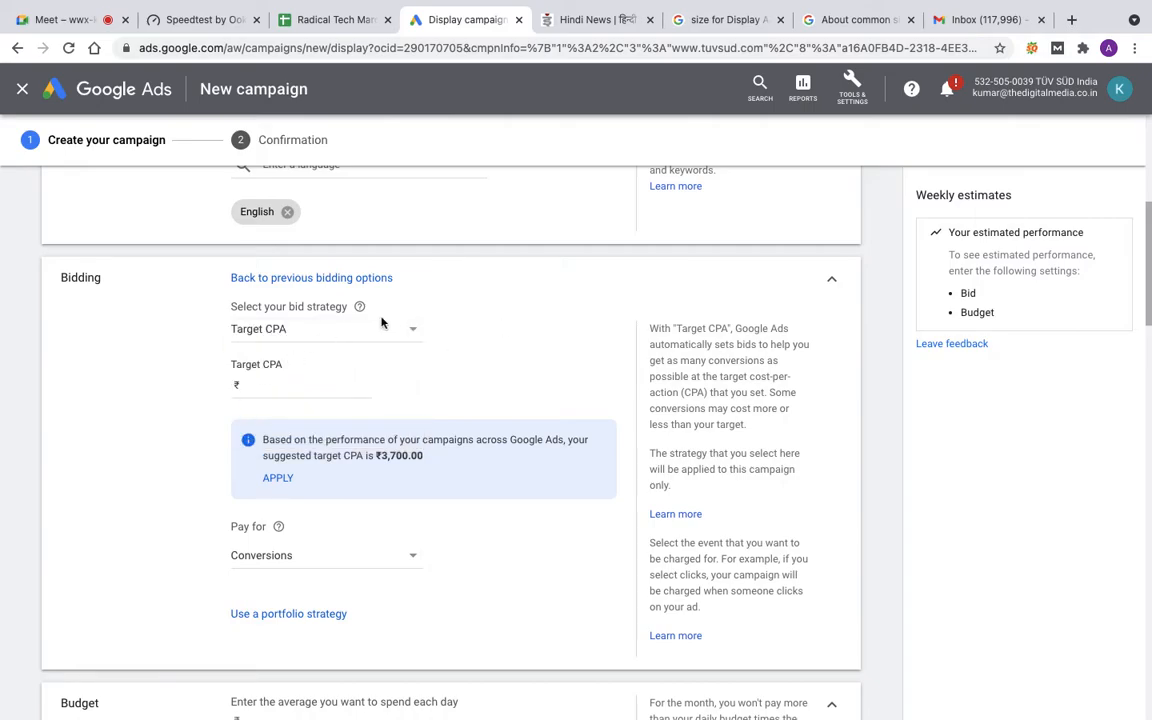
{"action": "left_click", "coordinate": [314, 614]}
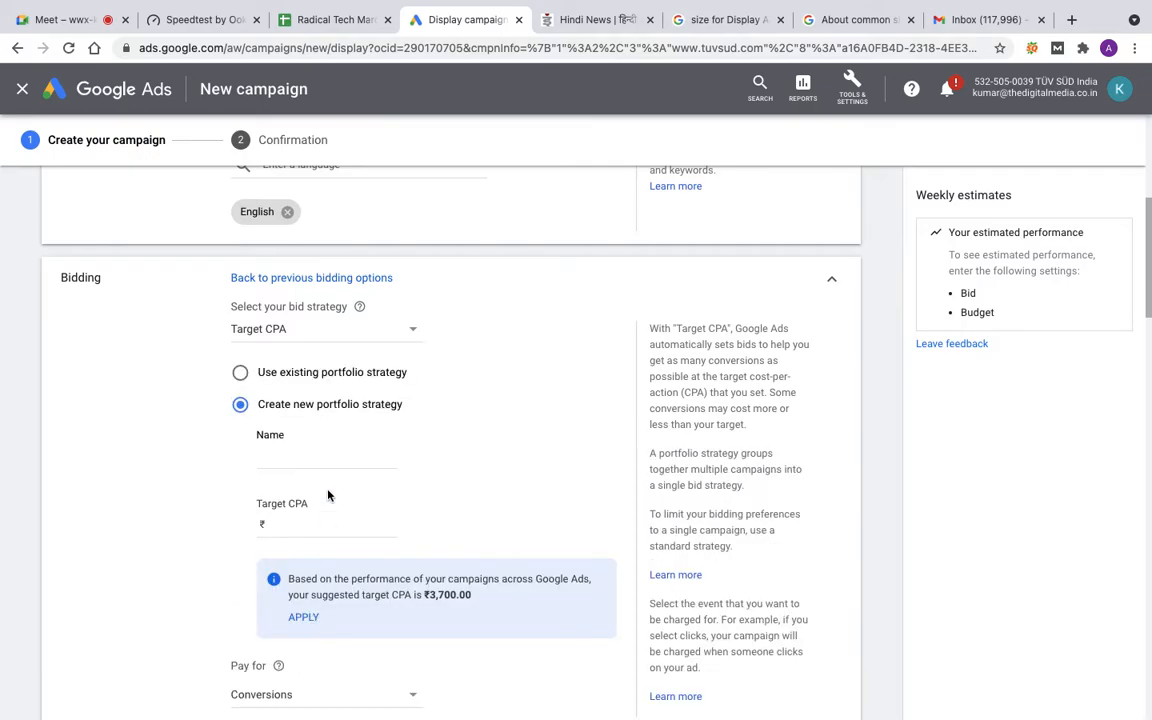
{"action": "left_click", "coordinate": [367, 278]}
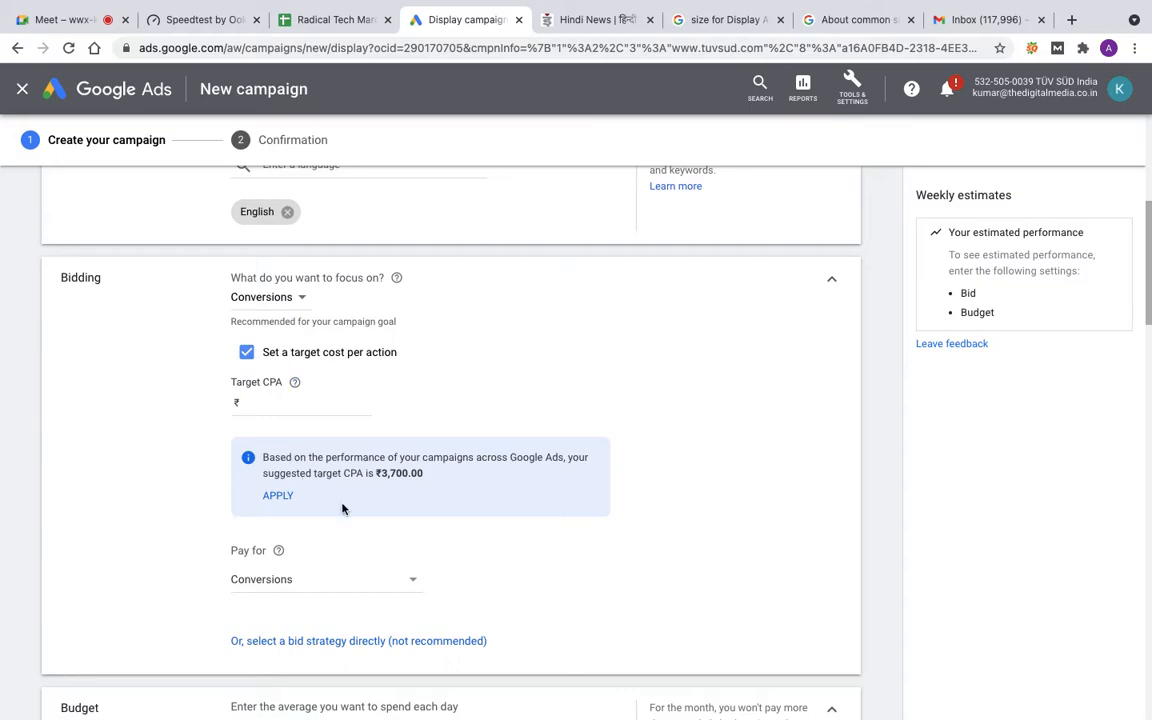
- Set the target CPA to ₹2500 and choose to pay for Conversions
{"action": "left_click", "coordinate": [273, 403]}
{"action": "type", "text": "3"}
{"action": "key", "text": "BackSpace"}
{"action": "type", "text": "2500"}
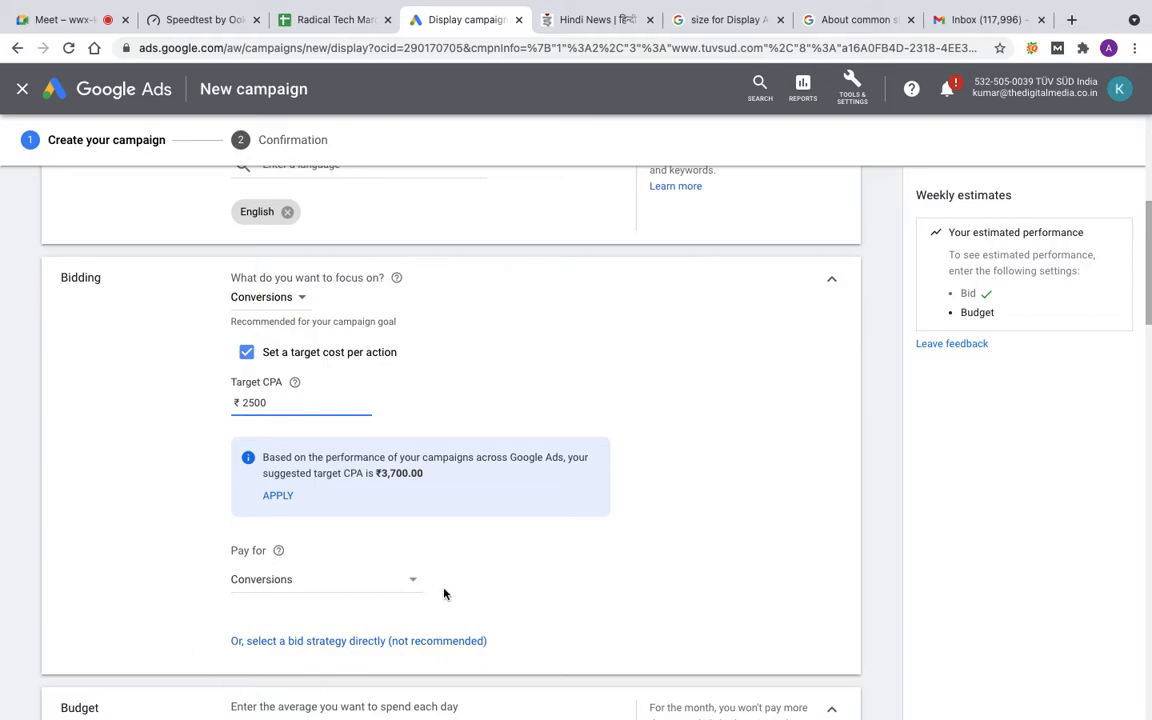
{"action": "left_click", "coordinate": [405, 582]}
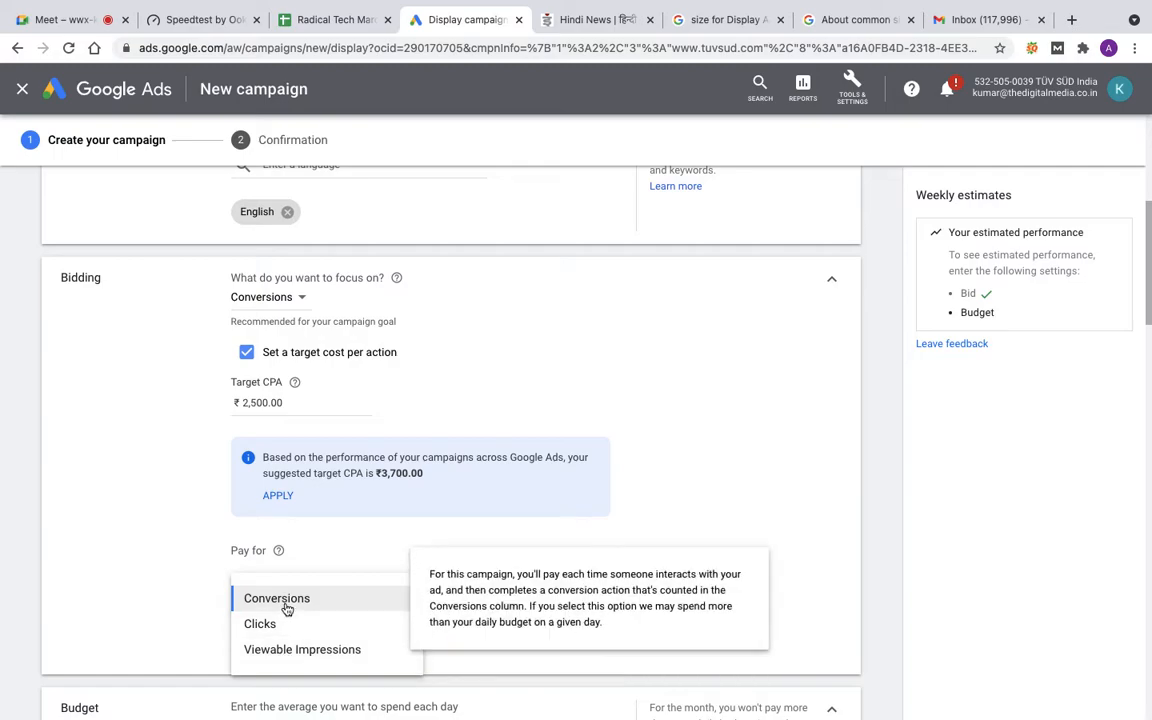
{"action": "left_click", "coordinate": [287, 605]}
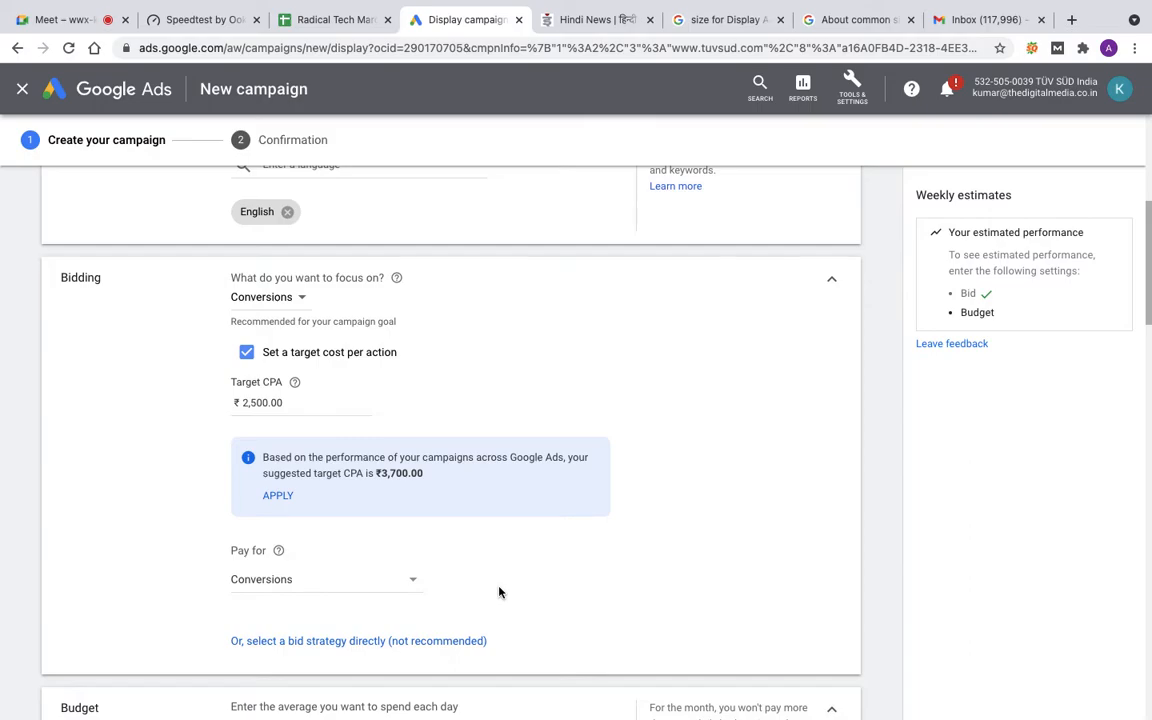
- Set the average daily budget to ₹2500
{"action": "scroll", "coordinate": [500, 592], "scroll_direction": "down", "scroll_amount": 3}
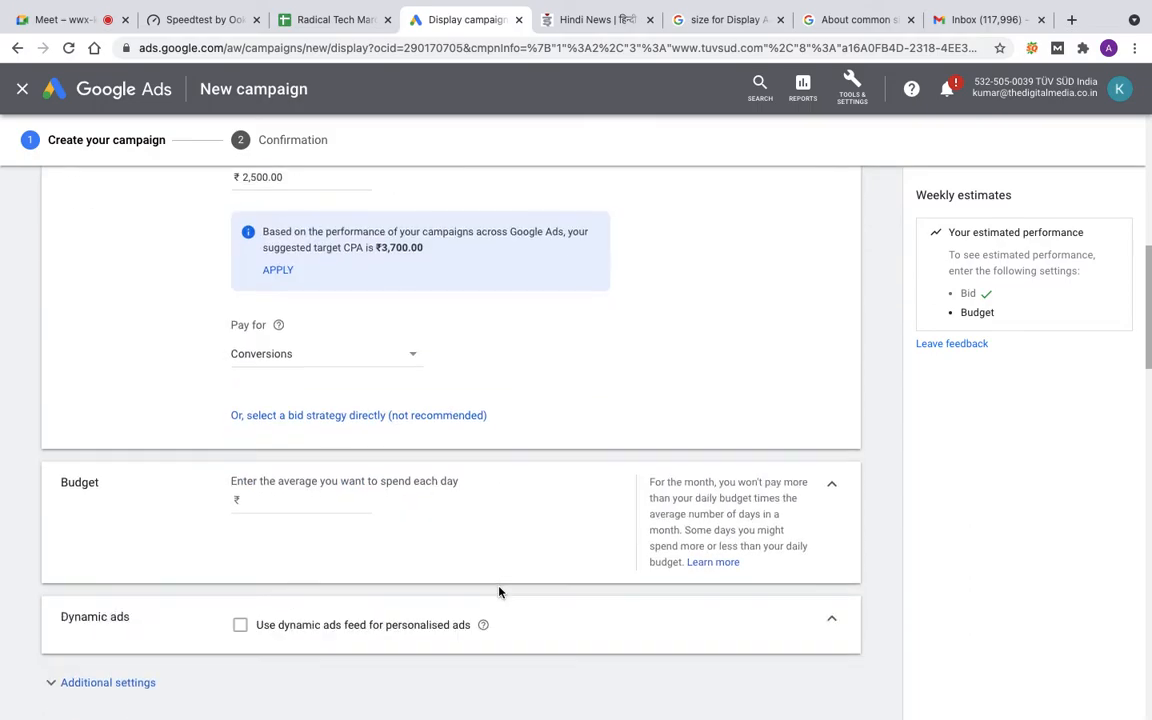
{"action": "left_click", "coordinate": [296, 500]}
{"action": "type", "text": "2000"}
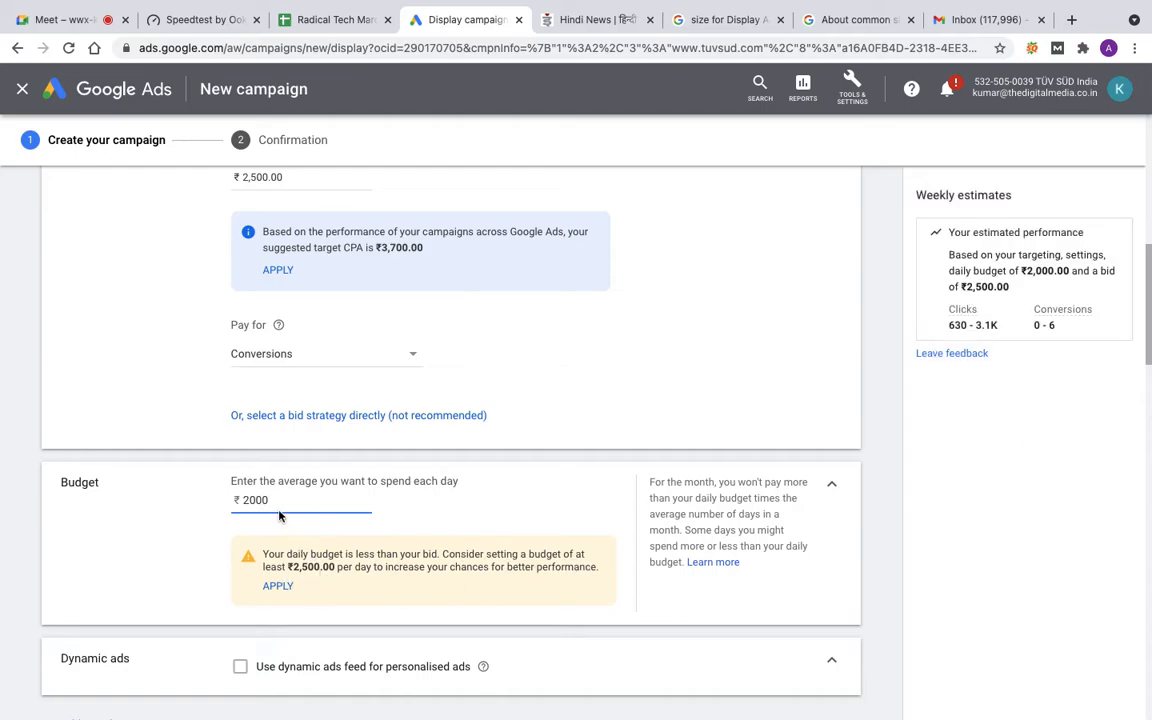
{"action": "key", "text": "BackSpace"}
{"action": "type", "text": "5"}
- Review the dynamic ads, ad group name, targeting and ad creation sections of the campaign setup
{"action": "scroll", "coordinate": [317, 569], "scroll_direction": "down", "scroll_amount": 2}
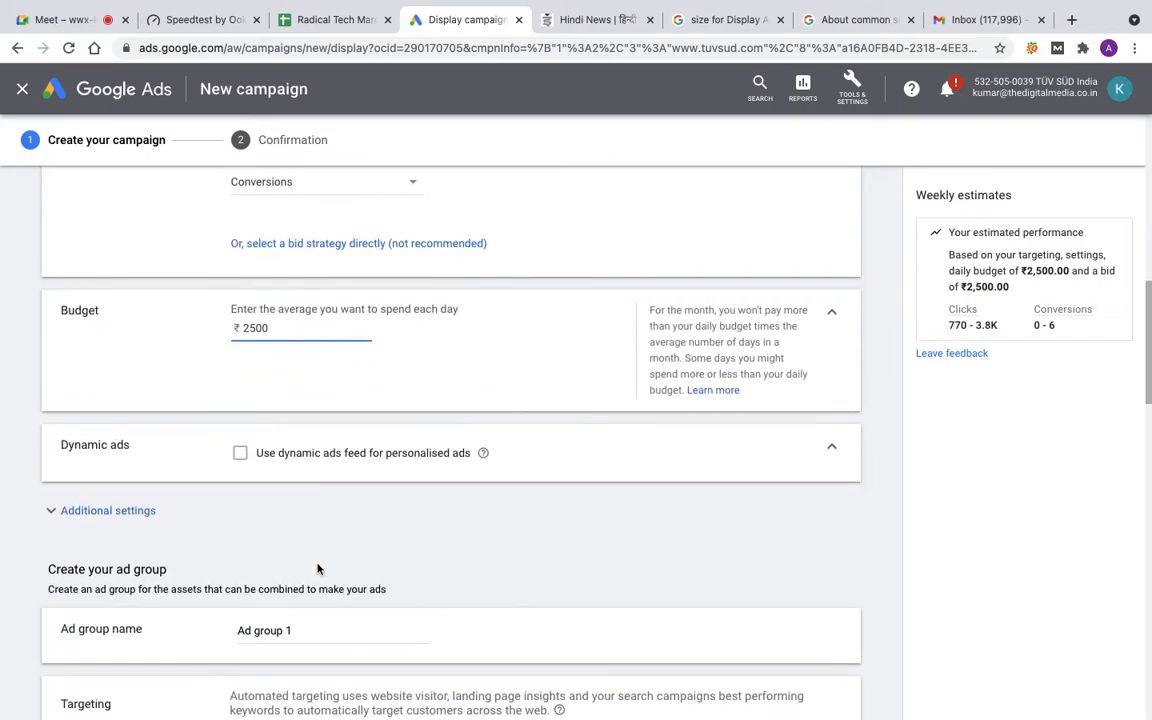
{"action": "scroll", "coordinate": [317, 569], "scroll_direction": "down", "scroll_amount": 1}
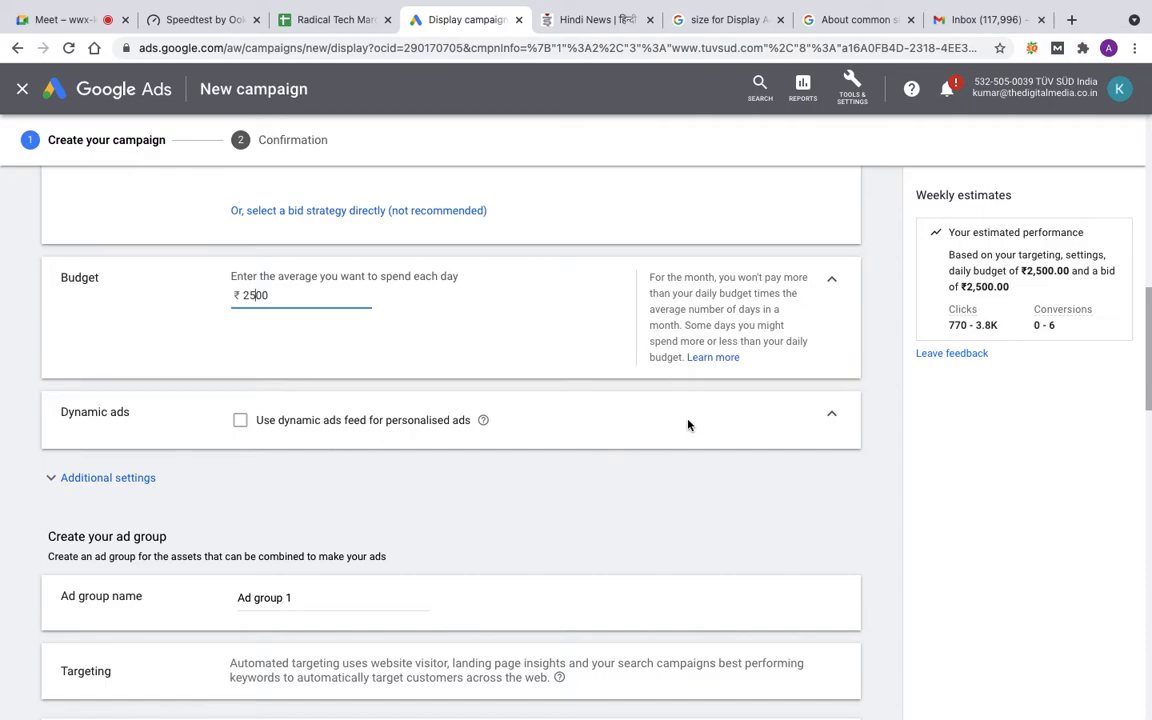
{"action": "scroll", "coordinate": [471, 470], "scroll_direction": "down", "scroll_amount": 5}
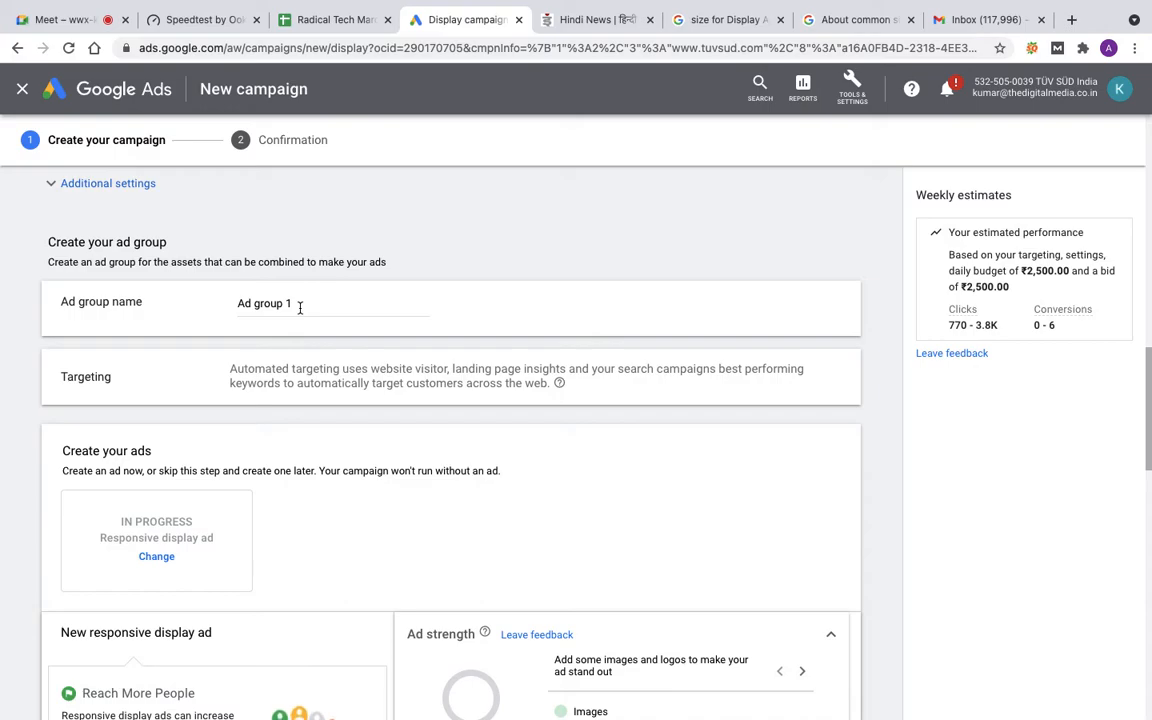
{"action": "triple_click", "coordinate": [299, 308]}
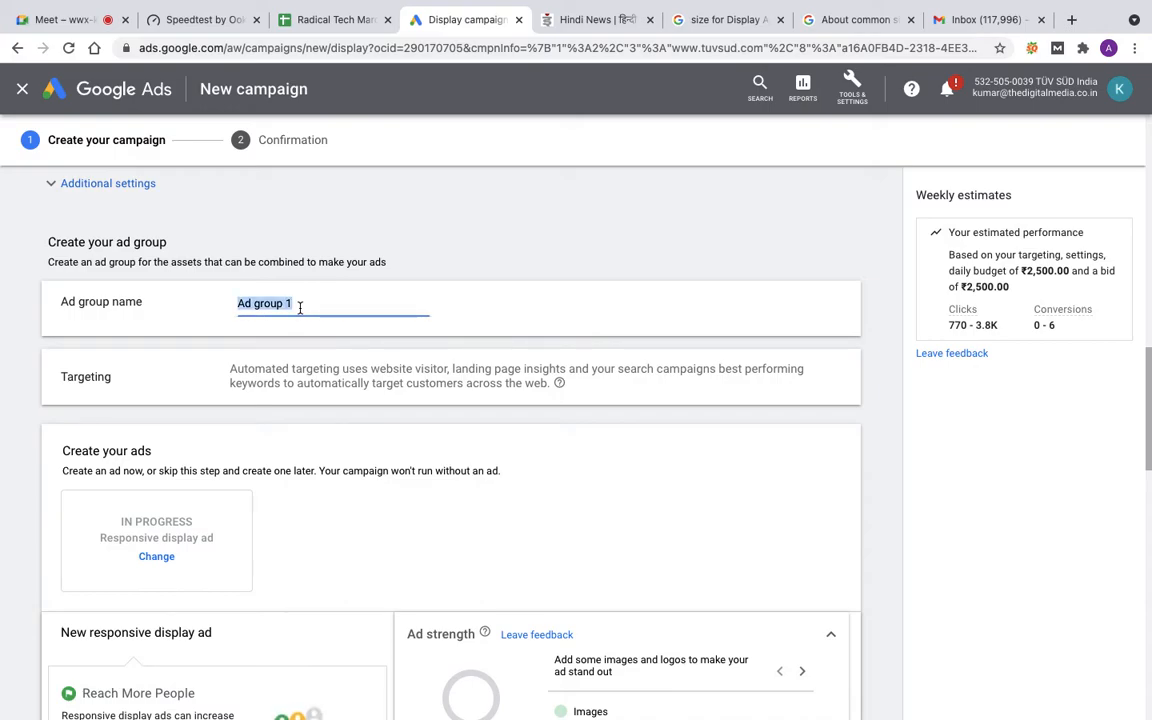
{"action": "scroll", "coordinate": [238, 479], "scroll_direction": "down", "scroll_amount": 3}
{"action": "scroll", "coordinate": [238, 479], "scroll_direction": "up", "scroll_amount": 2}
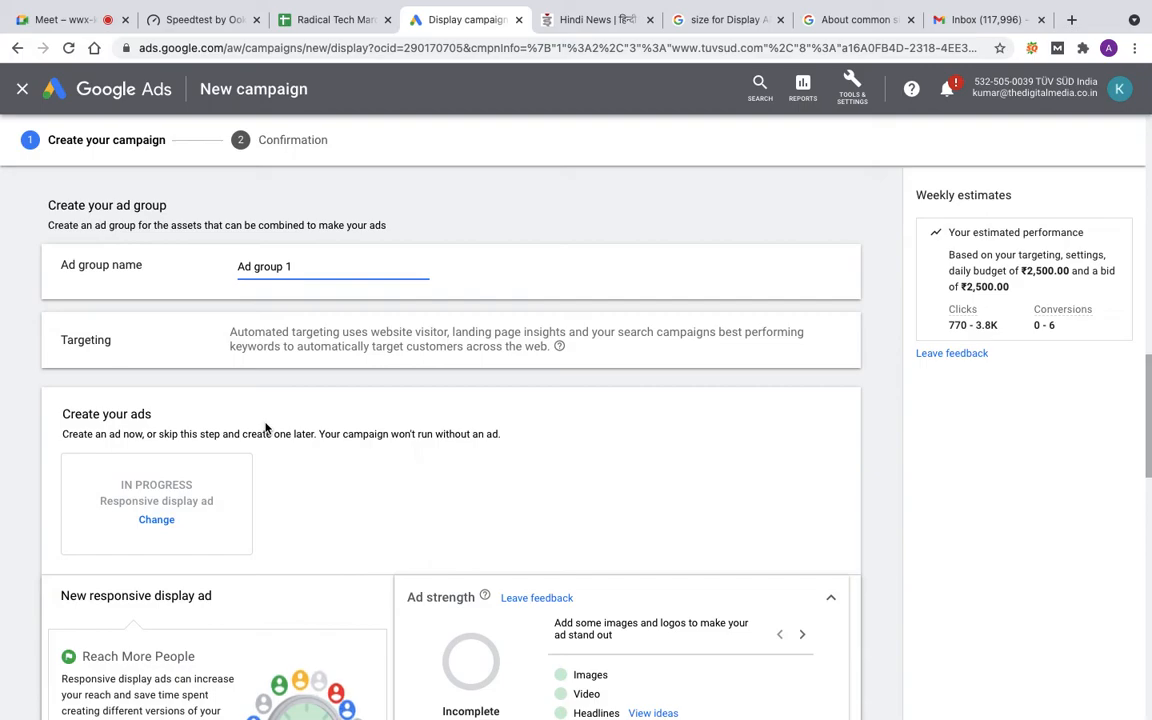
{"action": "scroll", "coordinate": [265, 428], "scroll_direction": "down", "scroll_amount": 3}
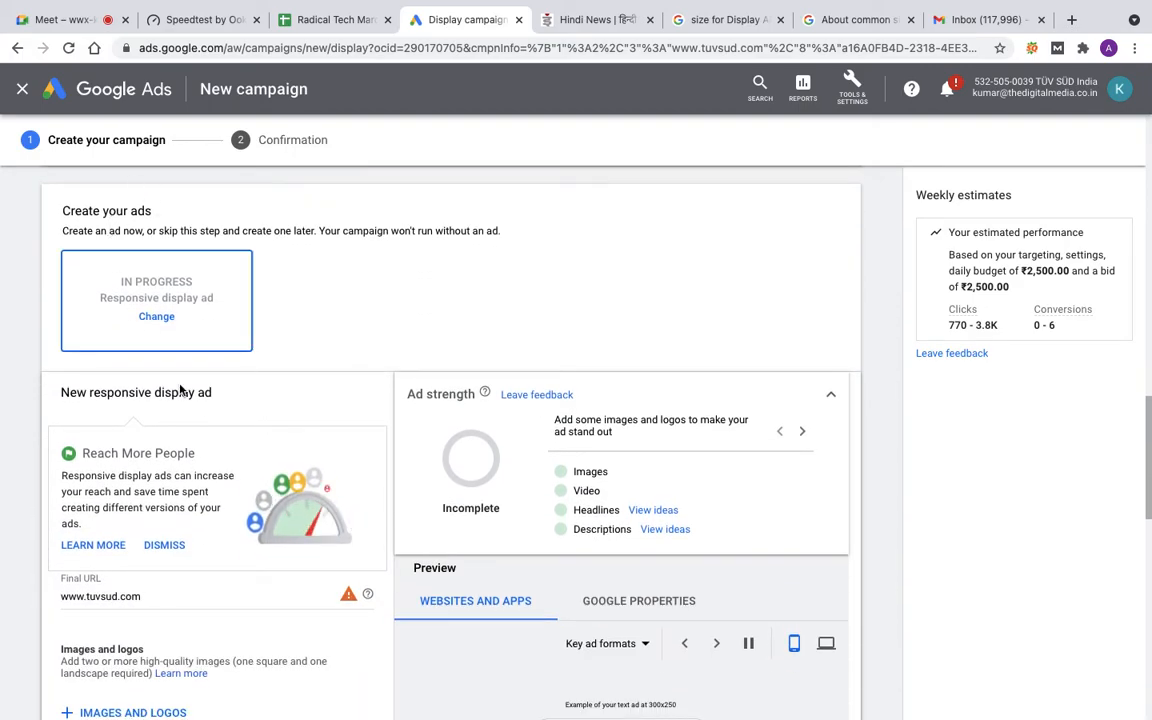
{"action": "scroll", "coordinate": [200, 405], "scroll_direction": "down", "scroll_amount": 1}
{"action": "scroll", "coordinate": [200, 405], "scroll_direction": "down", "scroll_amount": 1}
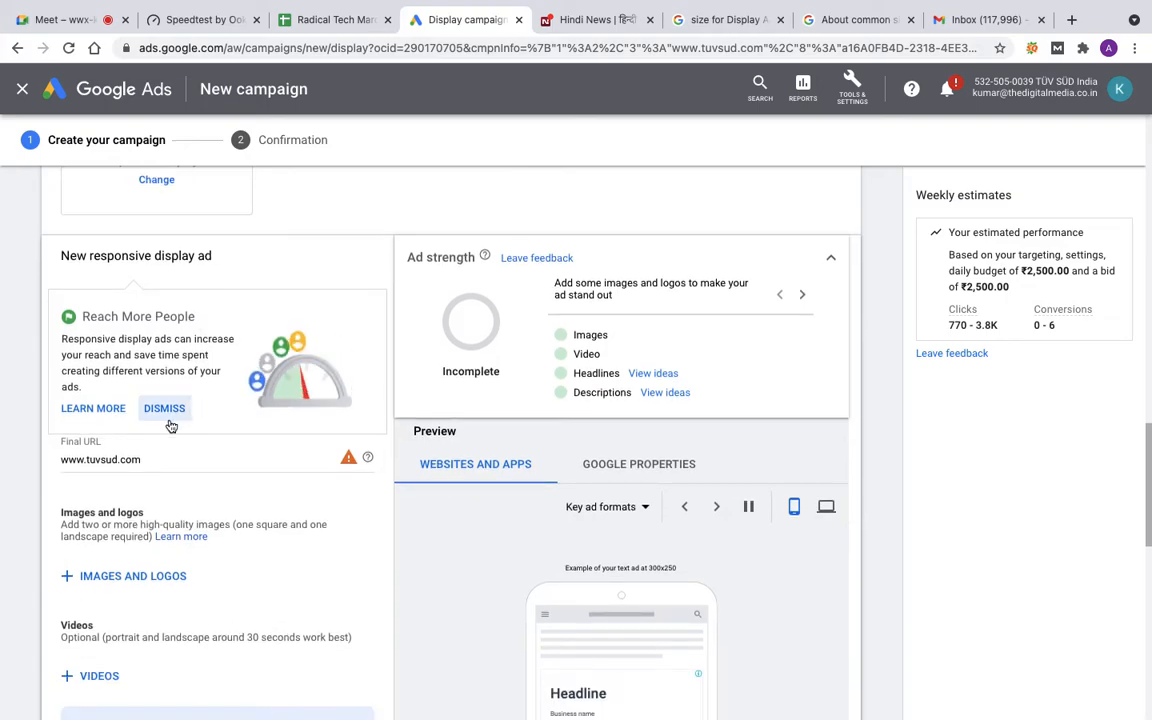
{"action": "scroll", "coordinate": [250, 482], "scroll_direction": "down", "scroll_amount": 1}
{"action": "scroll", "coordinate": [250, 482], "scroll_direction": "down", "scroll_amount": 2}
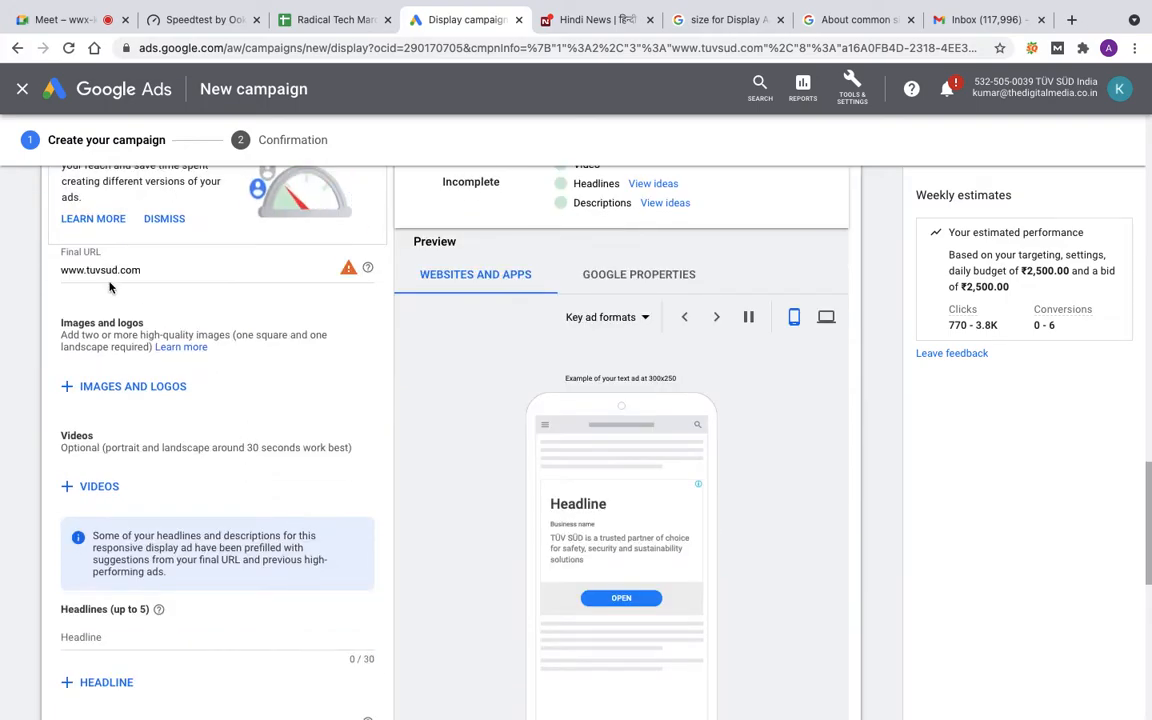
{"action": "left_click", "coordinate": [62, 270]}
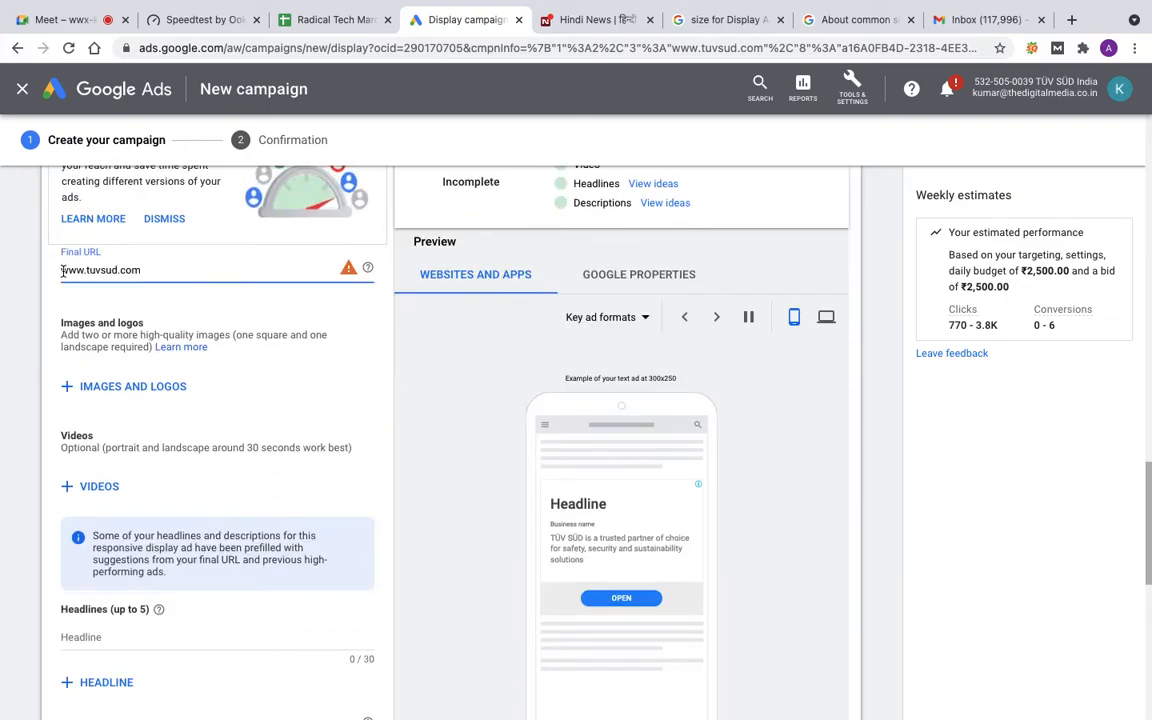
{"action": "type", "text": "ht"}
{"action": "type", "text": "tps://"}
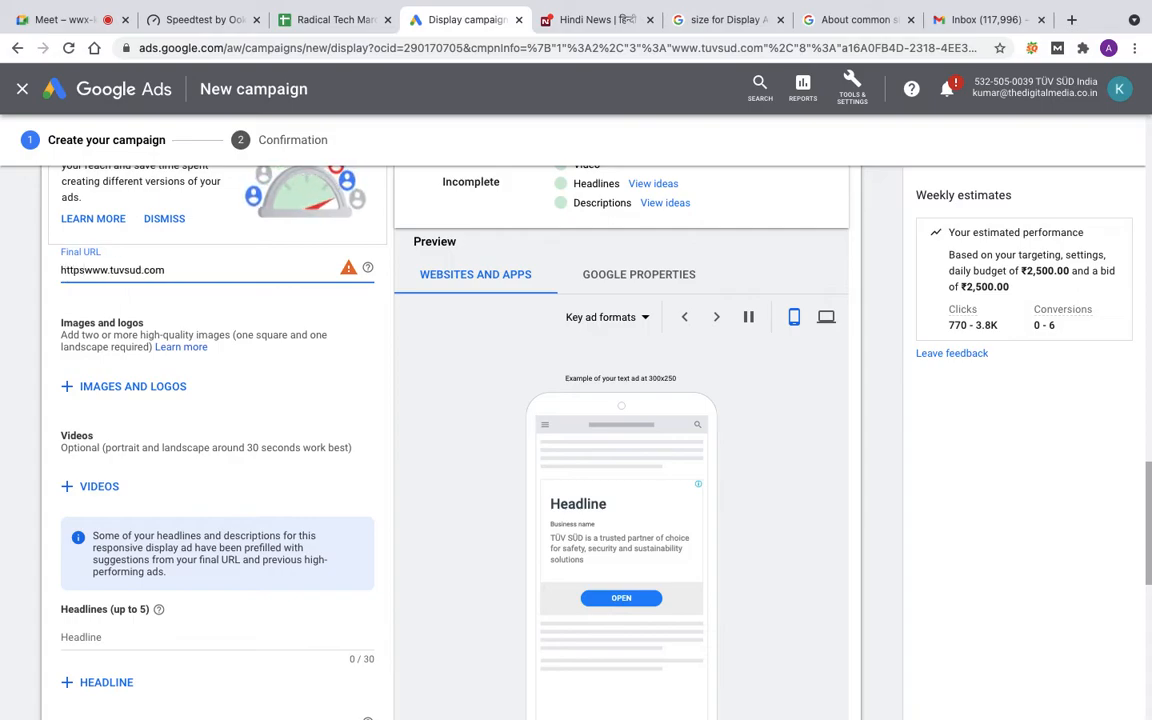
{"action": "left_click", "coordinate": [212, 302]}
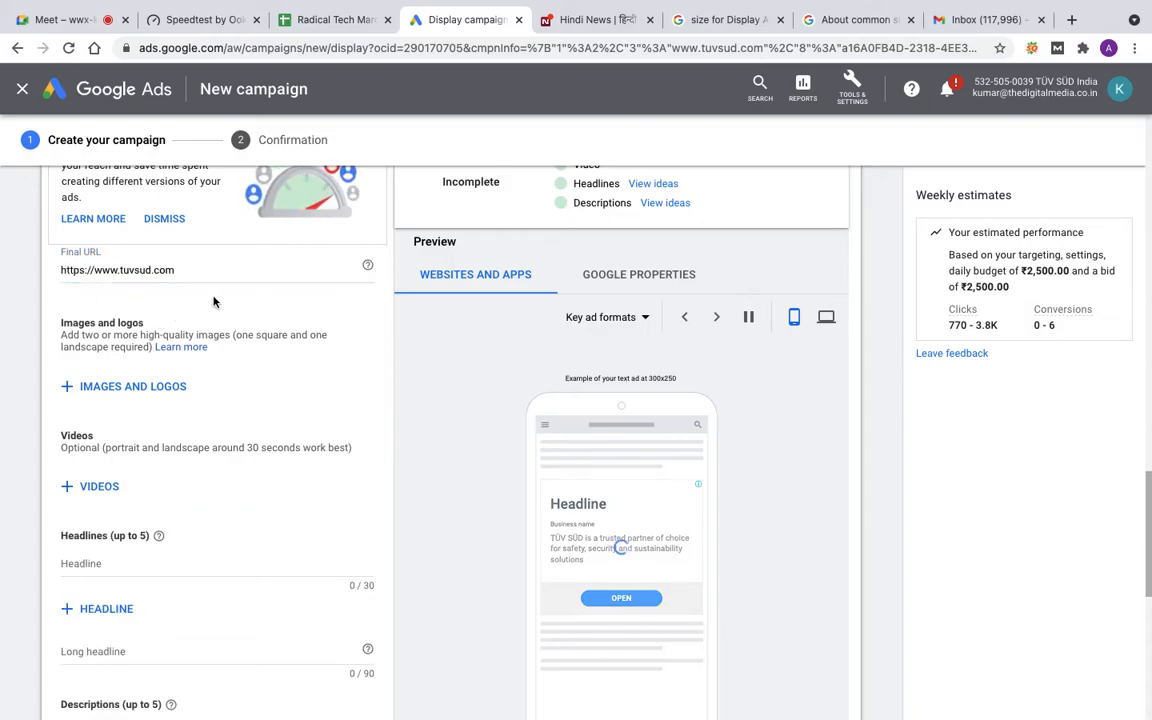
{"action": "scroll", "coordinate": [213, 300], "scroll_direction": "up", "scroll_amount": 3}
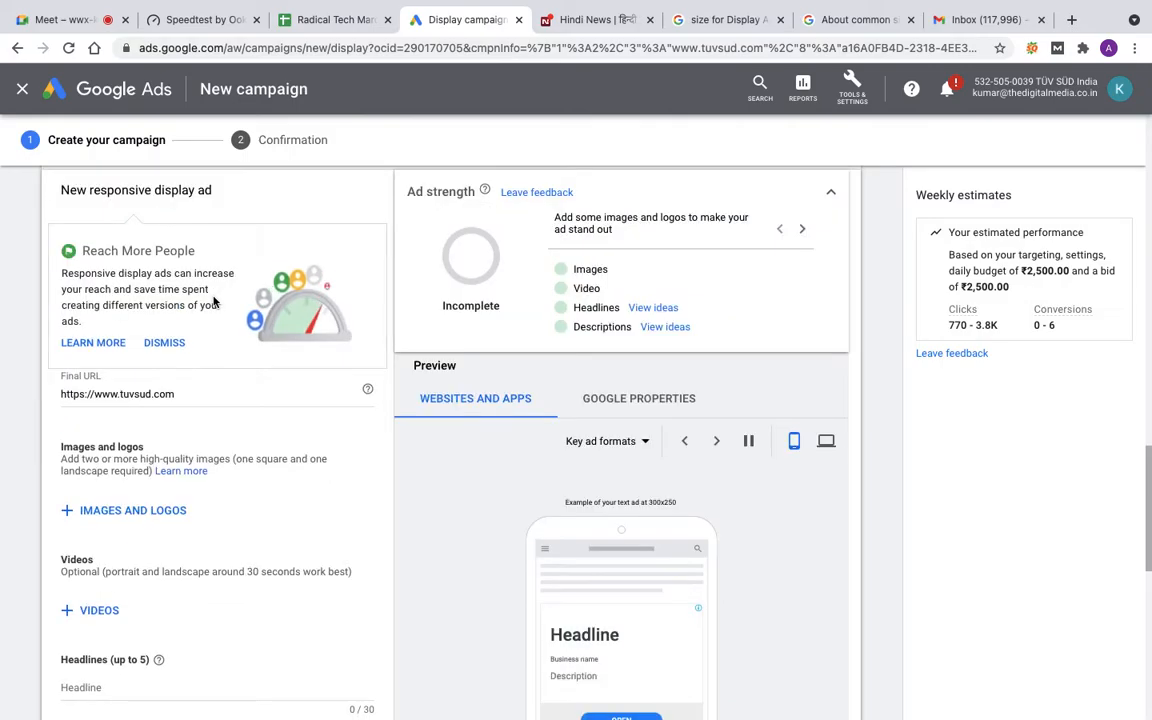
{"action": "left_click", "coordinate": [162, 343]}
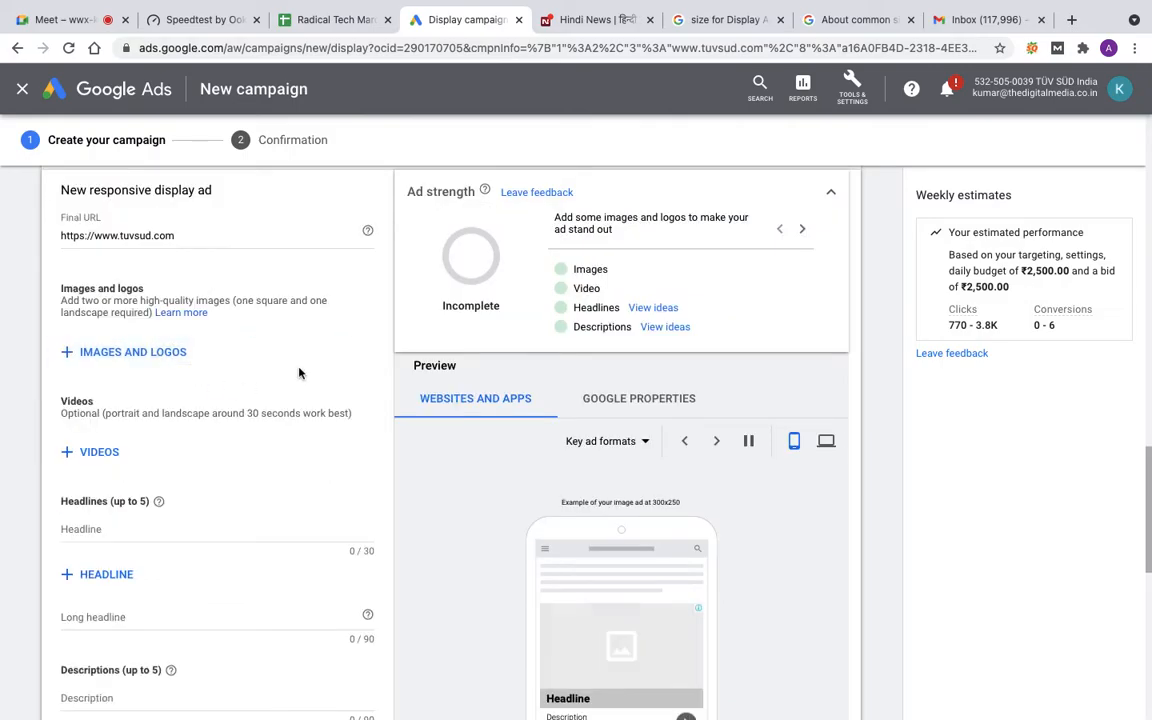
- Review the responsive ad's fields, then go through the image and logo sources as far as the recently used assets
{"action": "scroll", "coordinate": [298, 373], "scroll_direction": "down", "scroll_amount": 2}
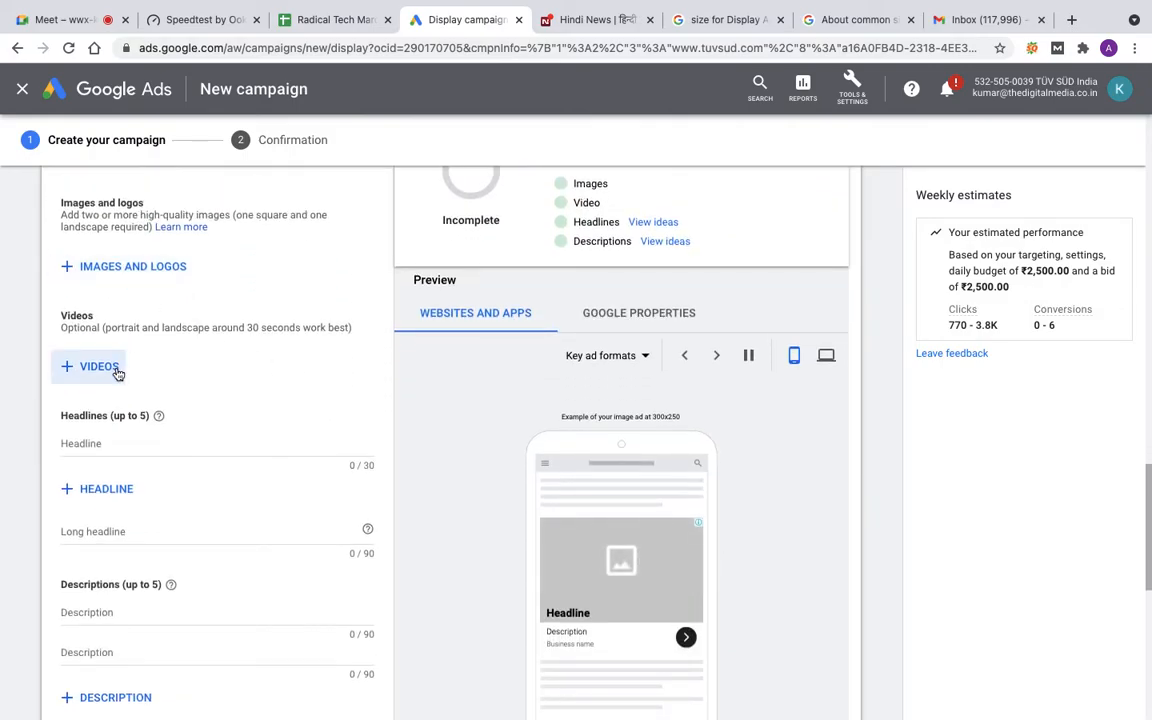
{"action": "scroll", "coordinate": [135, 561], "scroll_direction": "down", "scroll_amount": 5}
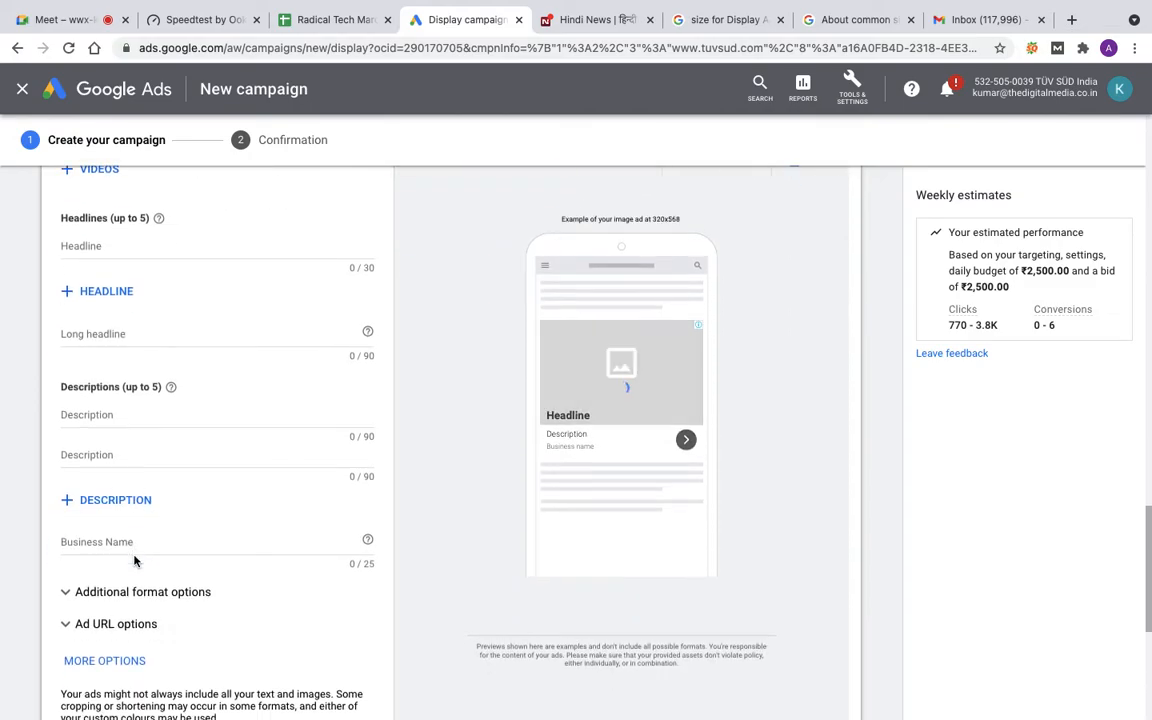
{"action": "scroll", "coordinate": [135, 561], "scroll_direction": "down", "scroll_amount": 2}
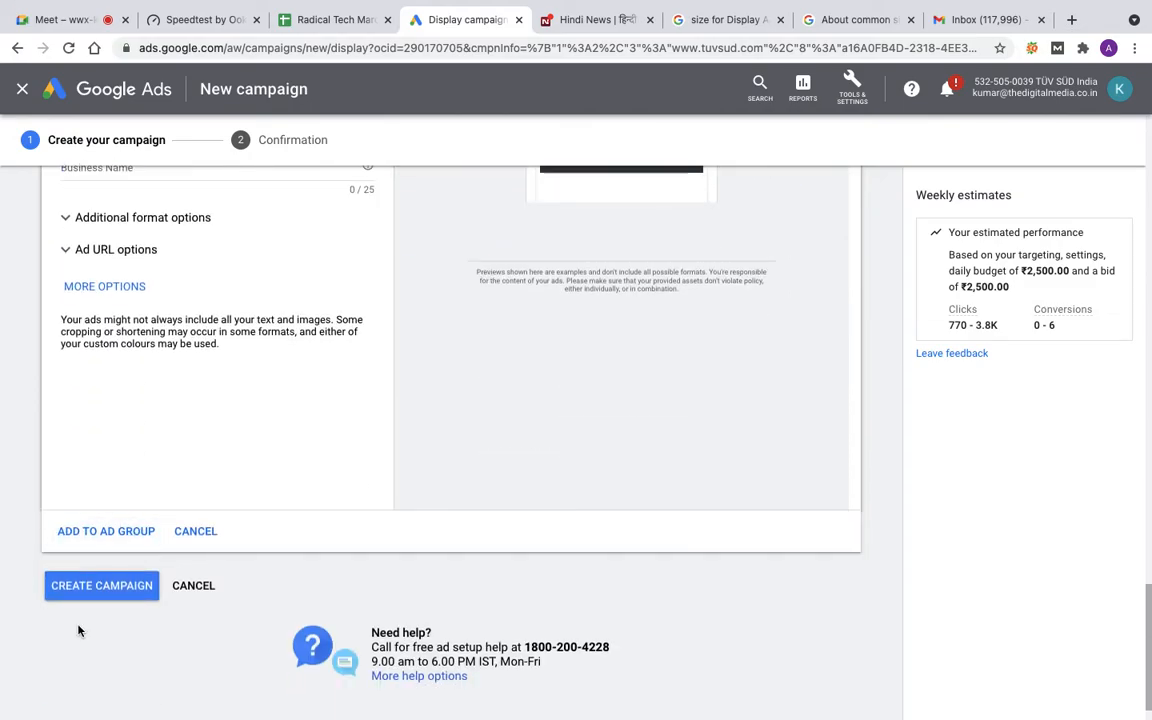
{"action": "scroll", "coordinate": [157, 432], "scroll_direction": "up", "scroll_amount": 6}
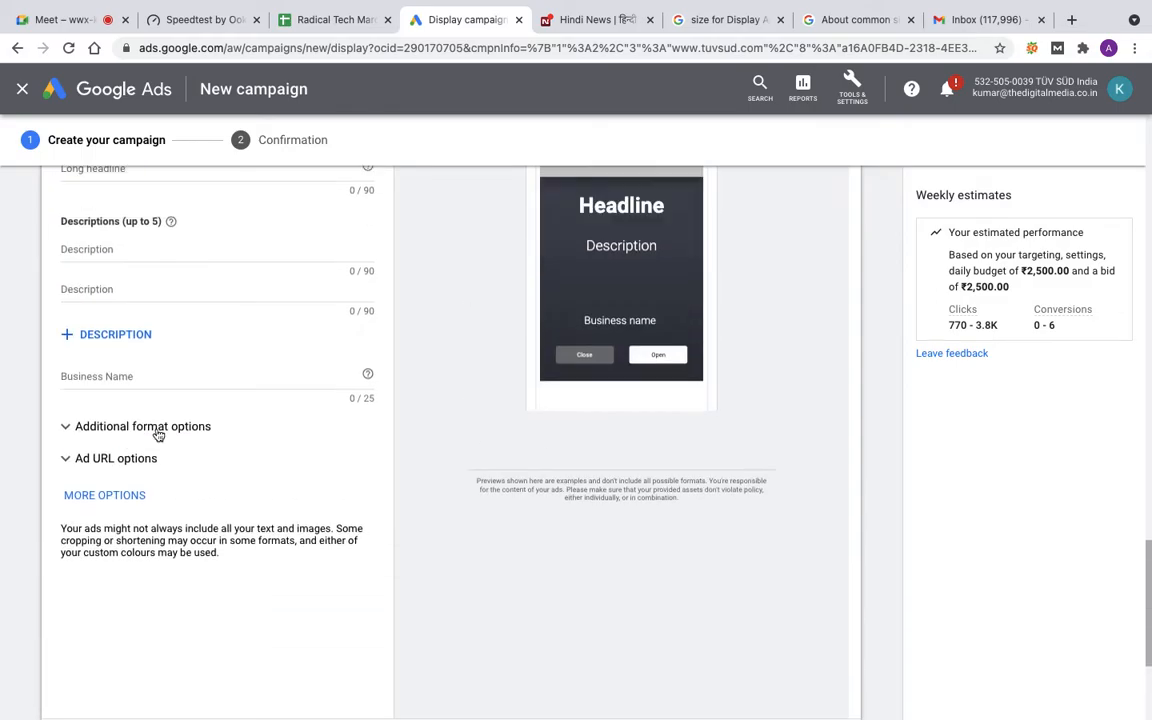
{"action": "scroll", "coordinate": [157, 428], "scroll_direction": "up", "scroll_amount": 2}
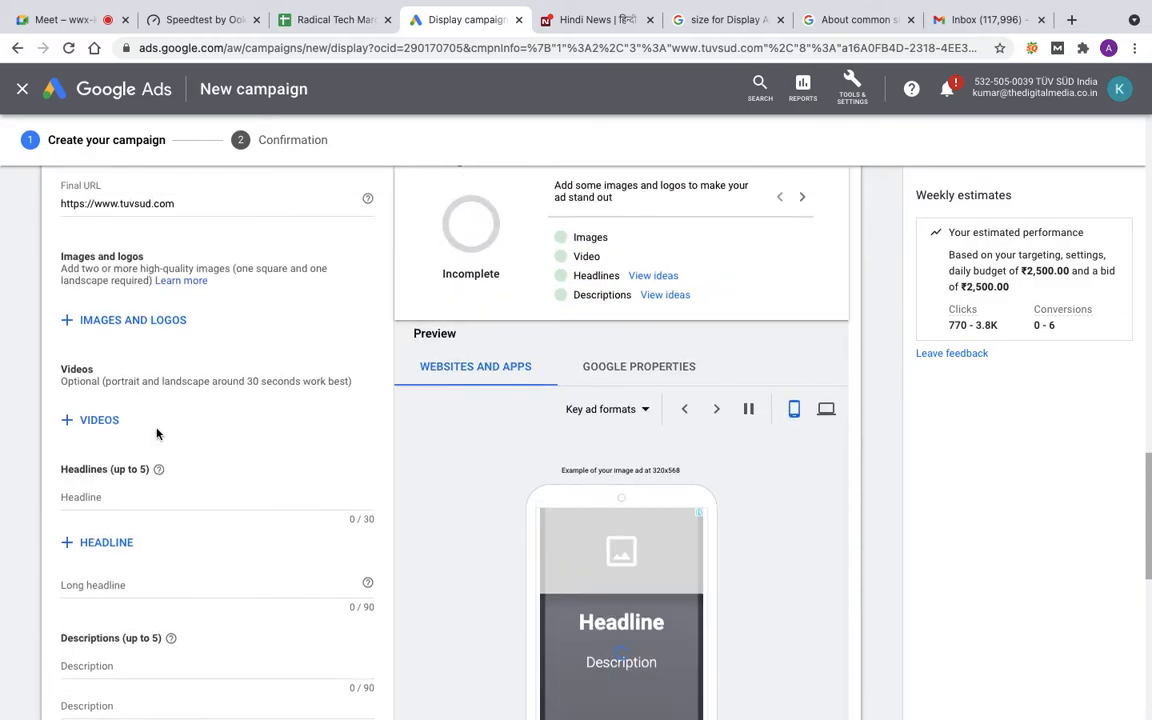
{"action": "left_click", "coordinate": [143, 322]}
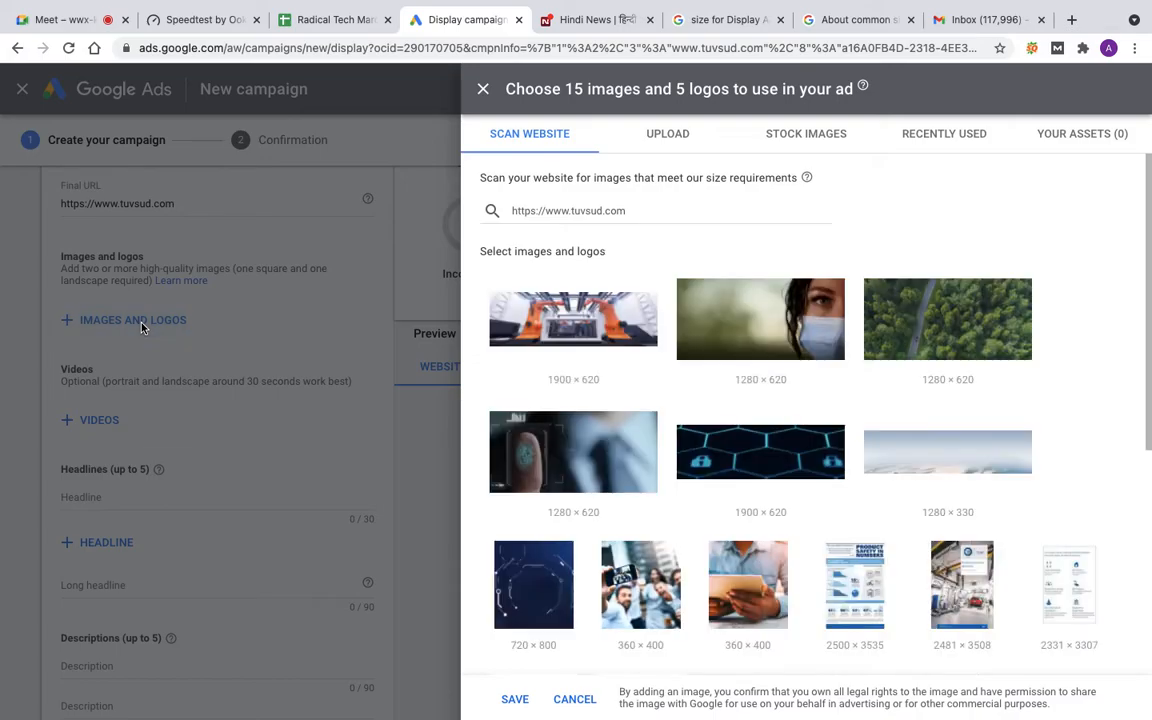
{"action": "left_click", "coordinate": [1066, 138]}
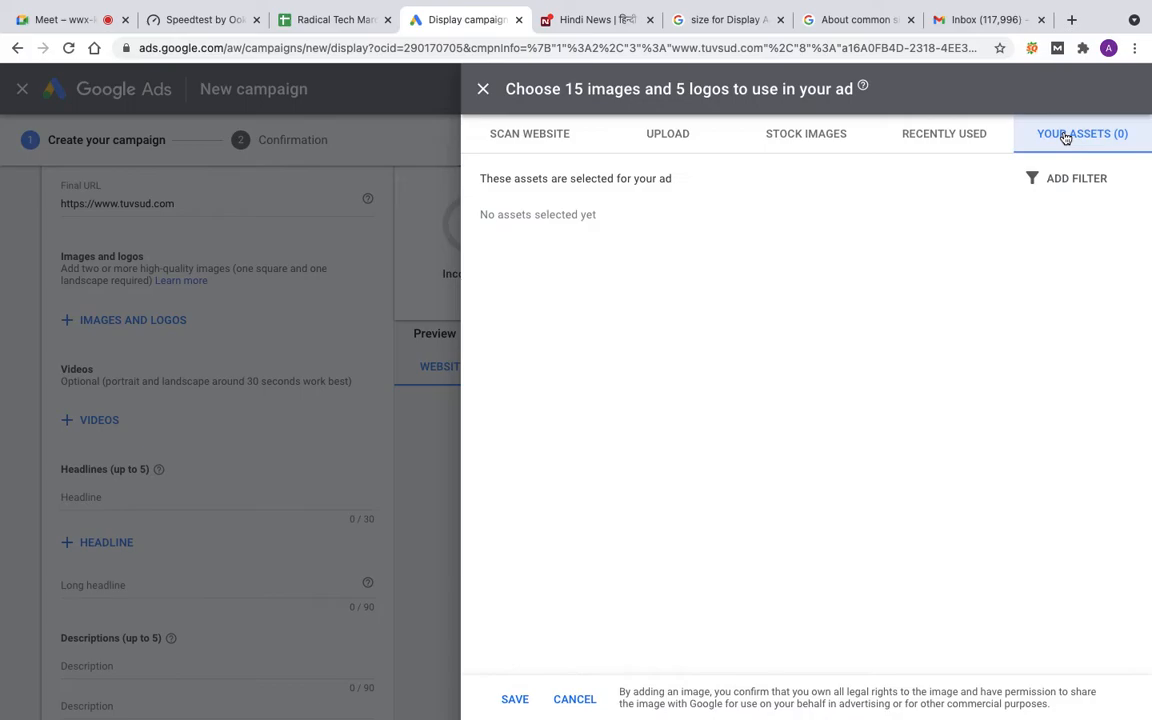
{"action": "left_click", "coordinate": [667, 137]}
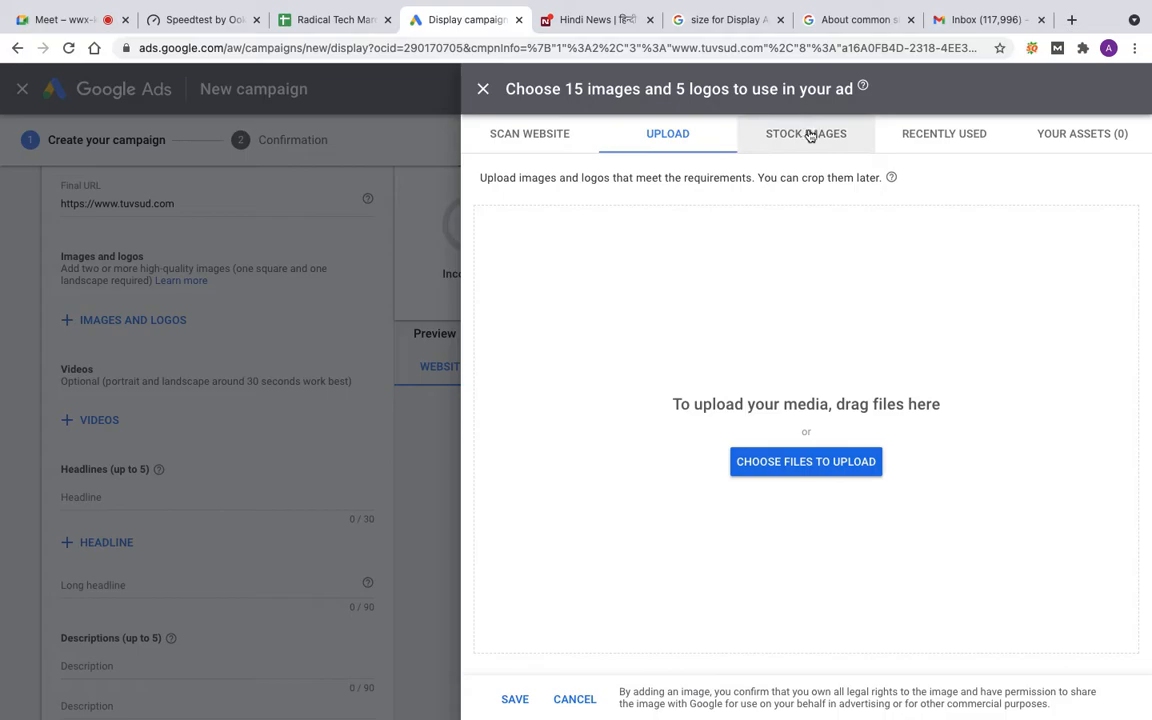
{"action": "left_click", "coordinate": [928, 141]}
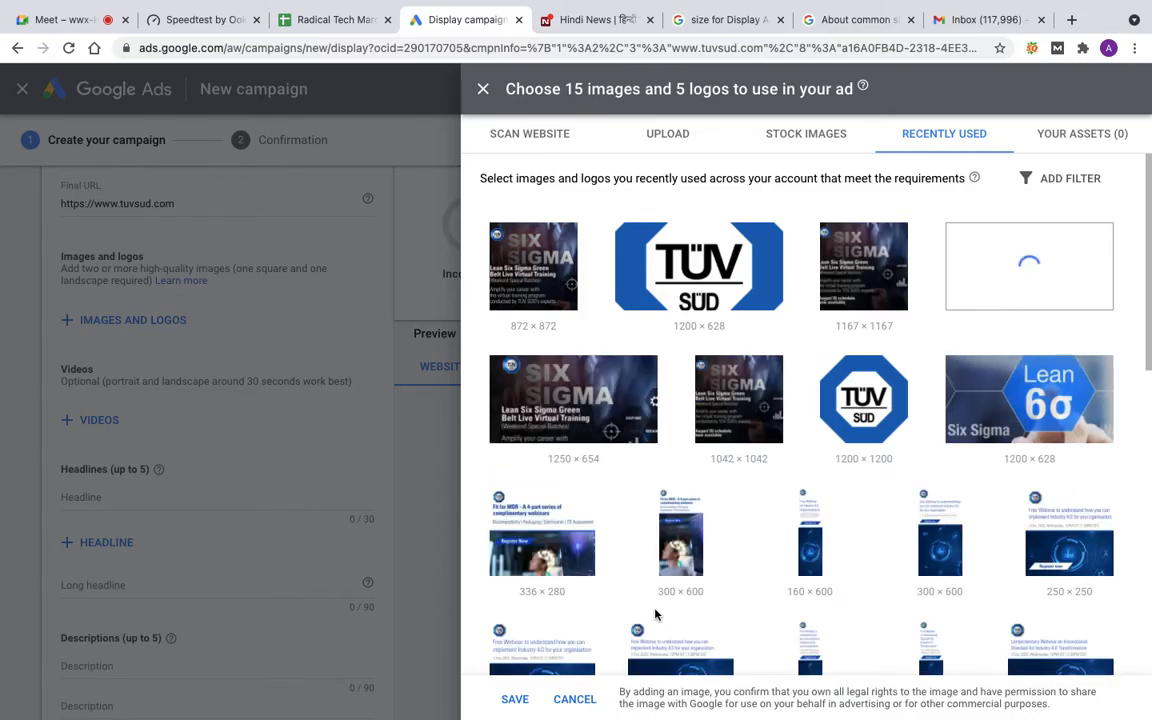
- Add the recently used 872 × 872 Six Sigma picture as an image with the 1:1 ratio
{"action": "mouse_move", "coordinate": [633, 388]}
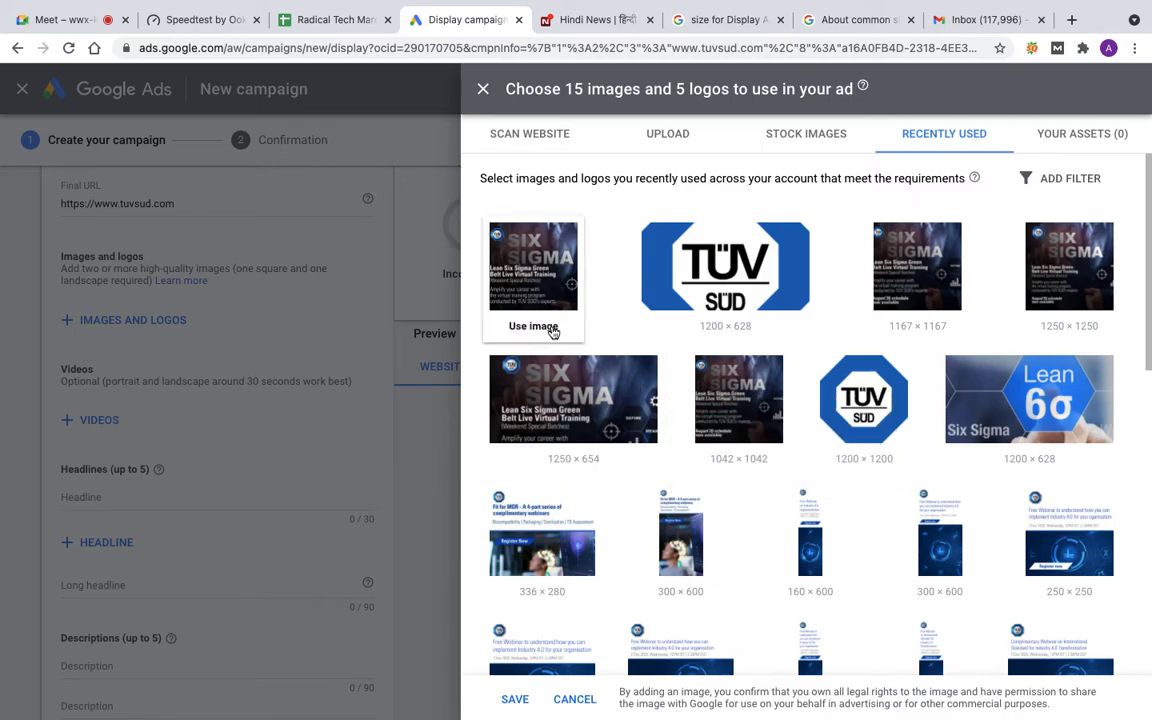
{"action": "left_click", "coordinate": [540, 328]}
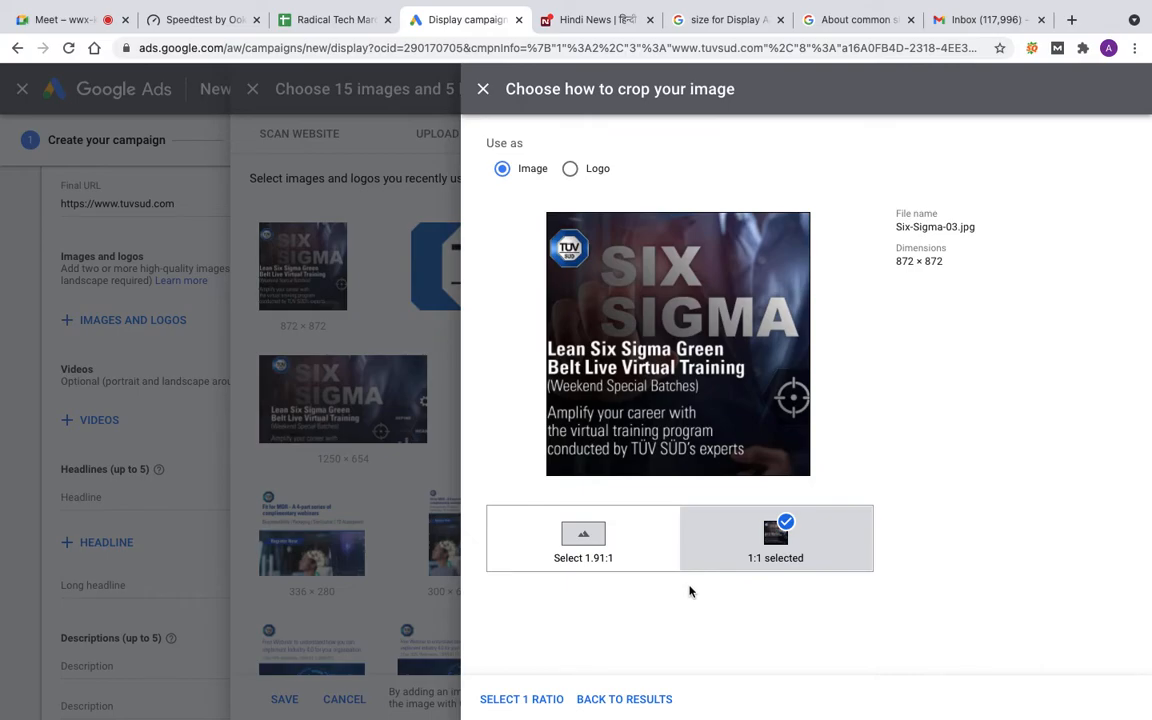
{"action": "mouse_move", "coordinate": [711, 408]}
{"action": "left_click", "coordinate": [521, 699]}
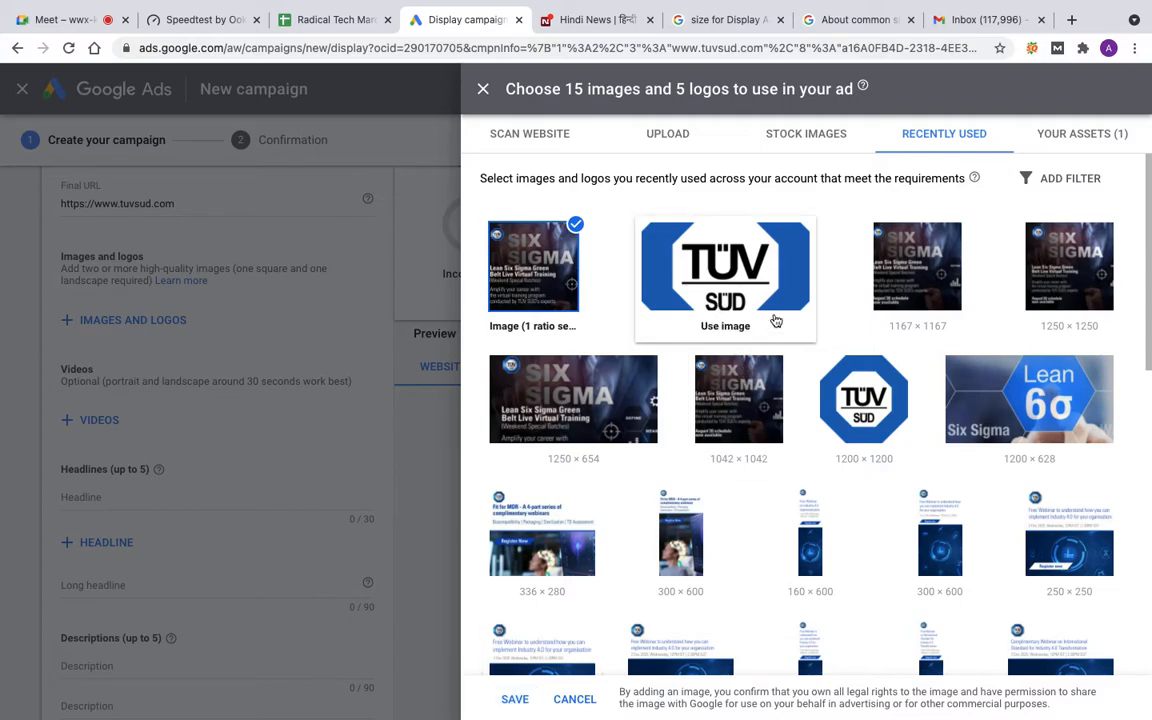
- Add the 1200 × 1200 TÜV SÜD picture as a logo with the 1:1 ratio
{"action": "left_click", "coordinate": [876, 465]}
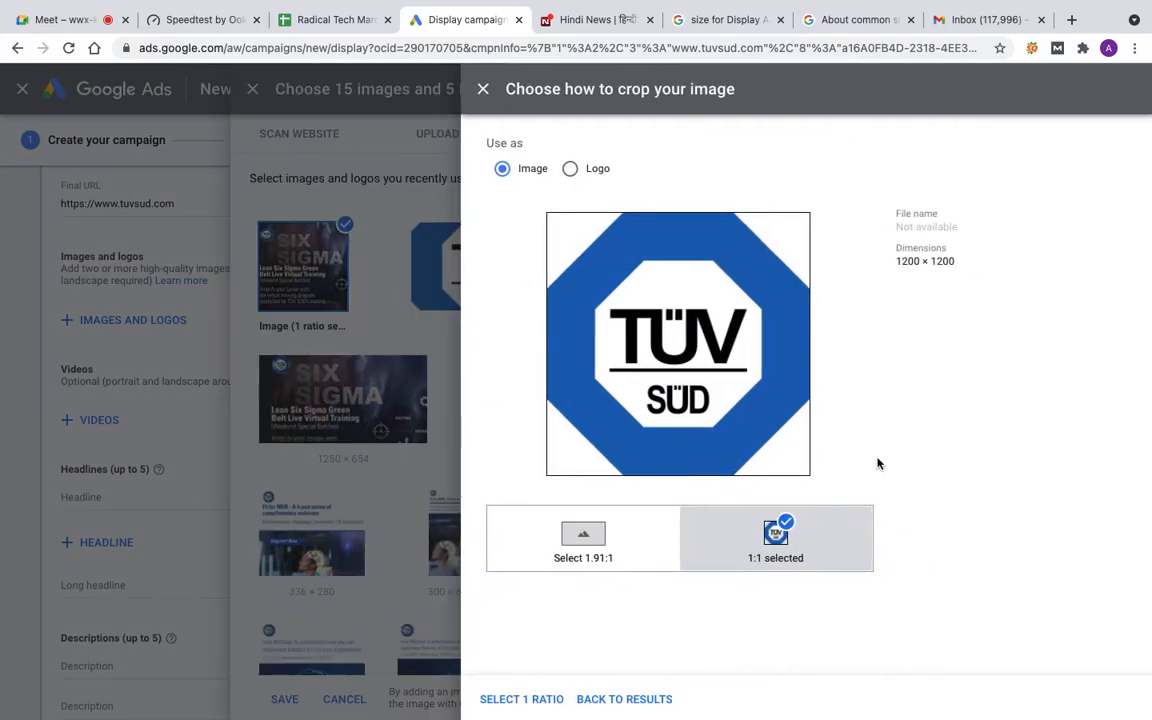
{"action": "left_click", "coordinate": [570, 170]}
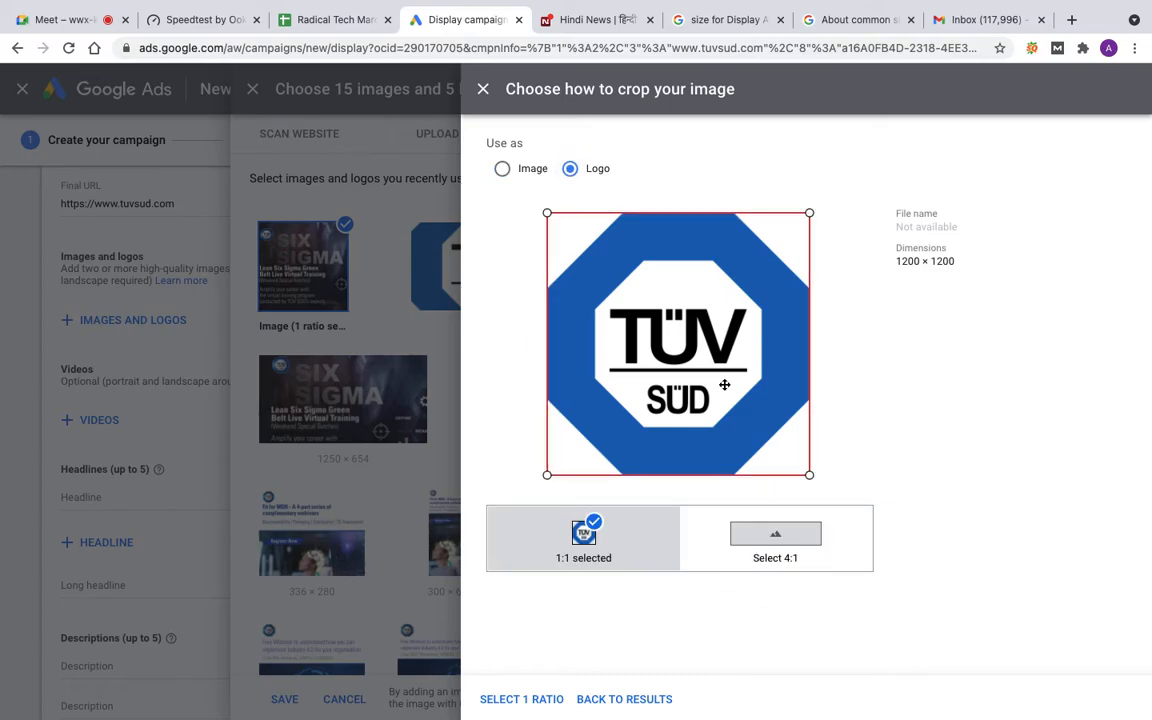
{"action": "left_click", "coordinate": [530, 698]}
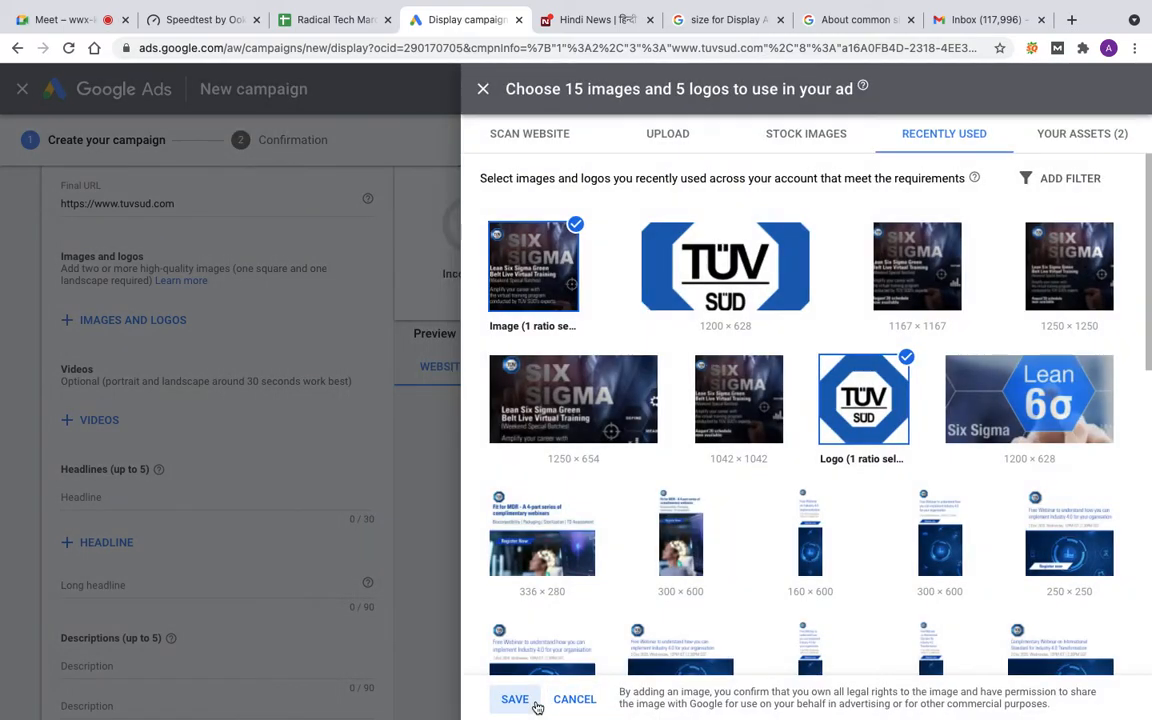
- Add the 1200 × 628 Lean Six Sigma image at 1.91:1 and the 1250 × 1250 and 1167 × 1167 Six Sigma images at 1:1
{"action": "left_click", "coordinate": [1040, 462]}
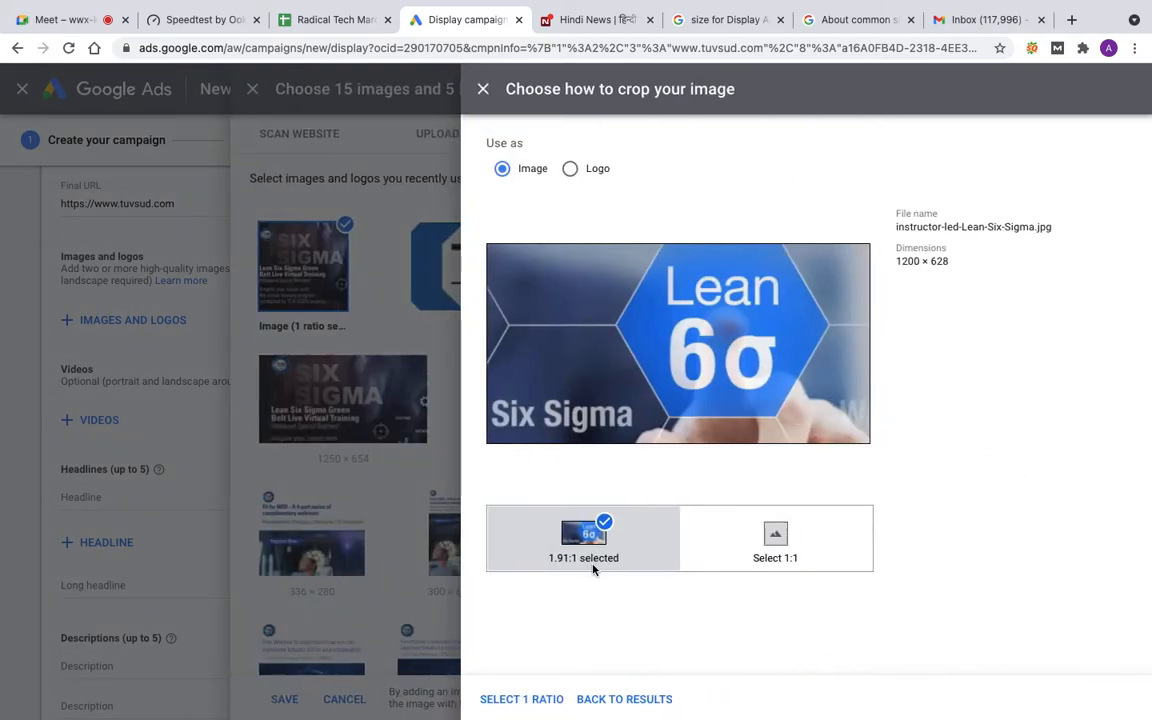
{"action": "left_click", "coordinate": [522, 700]}
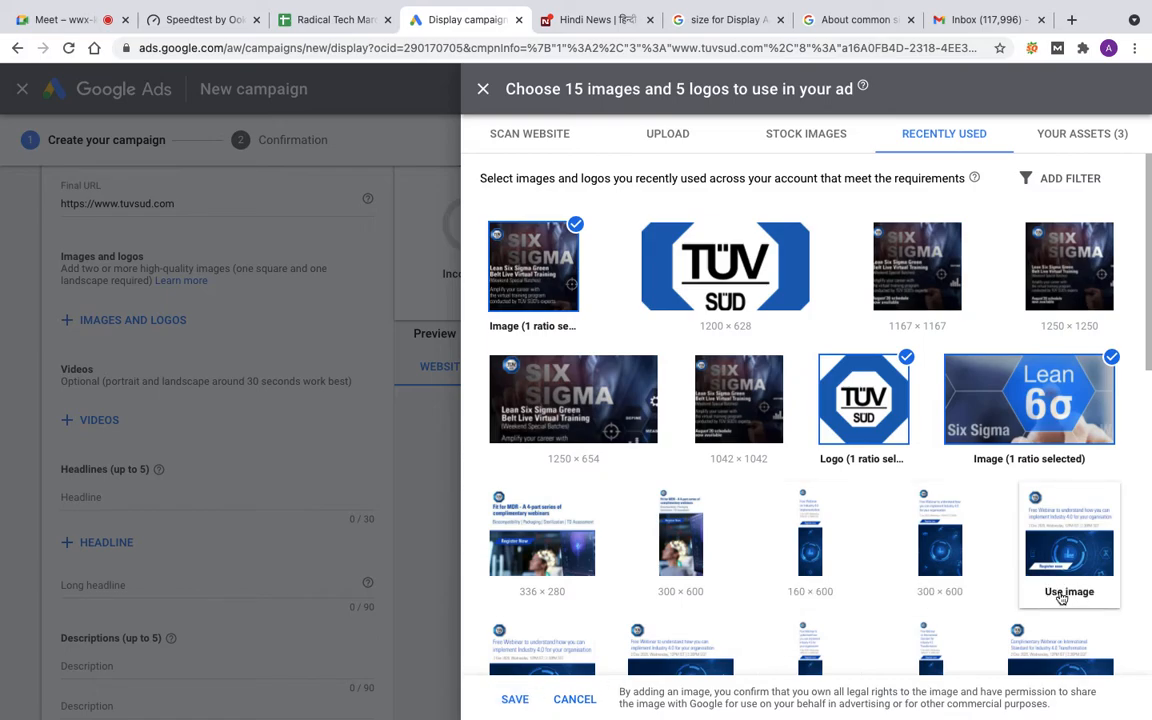
{"action": "left_click", "coordinate": [1070, 331]}
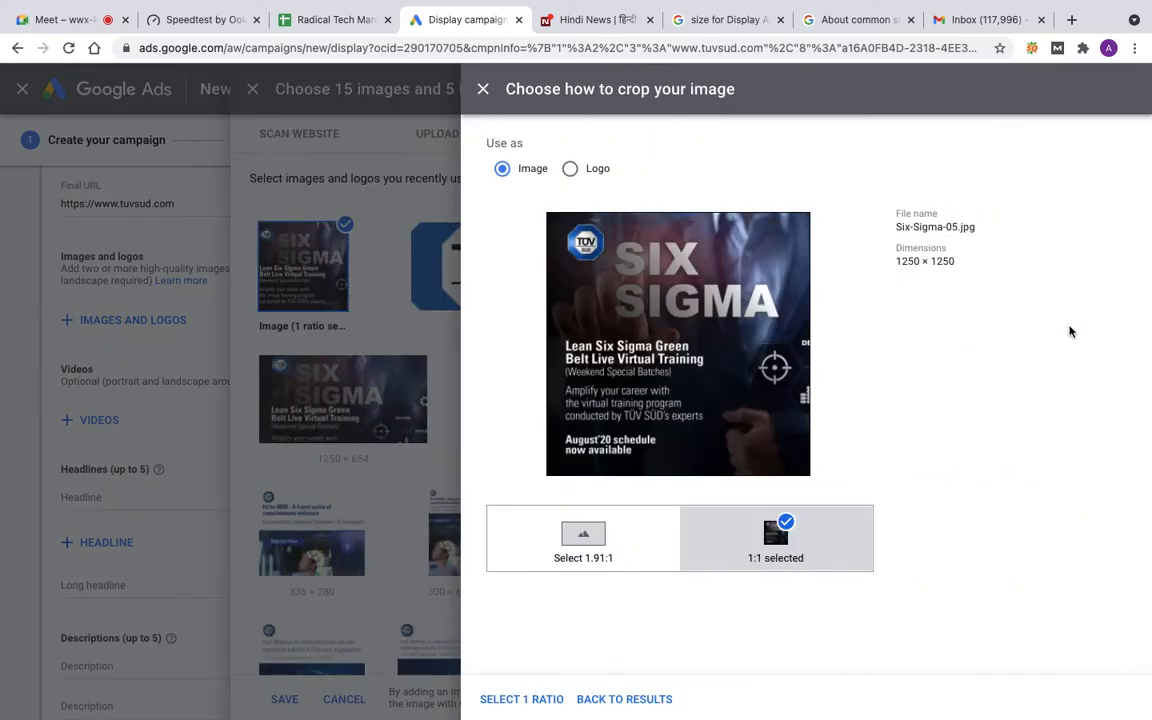
{"action": "left_click", "coordinate": [521, 699]}
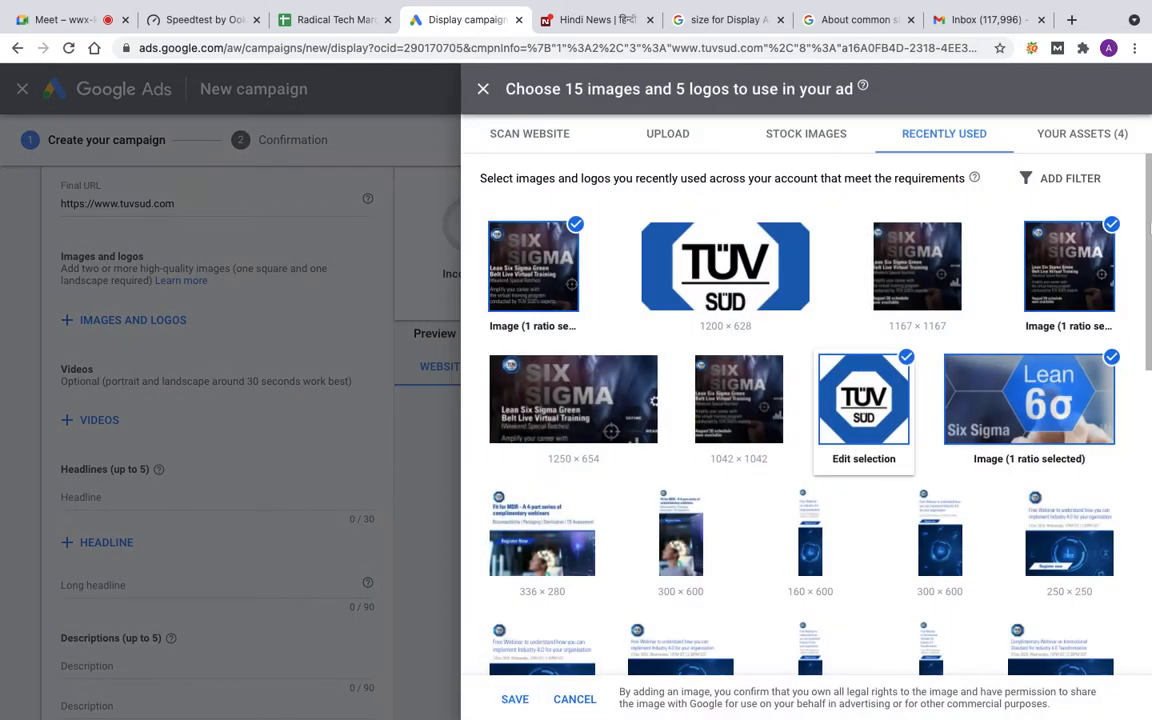
{"action": "left_click", "coordinate": [899, 335]}
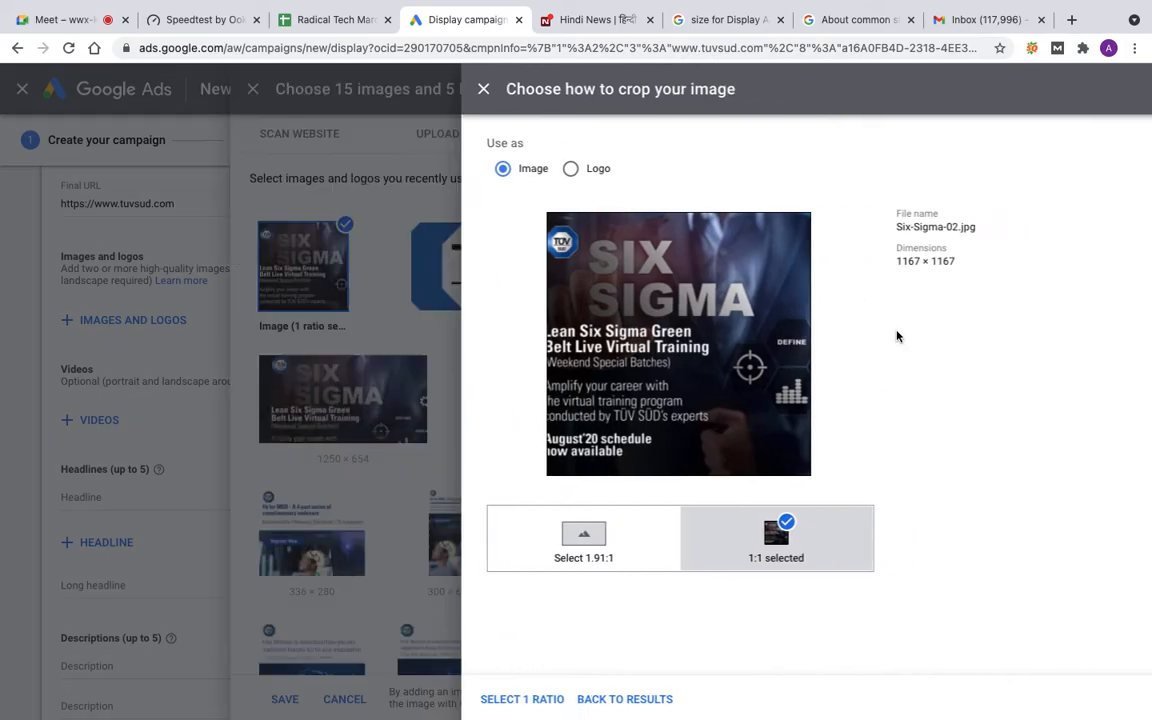
{"action": "left_click", "coordinate": [514, 698]}
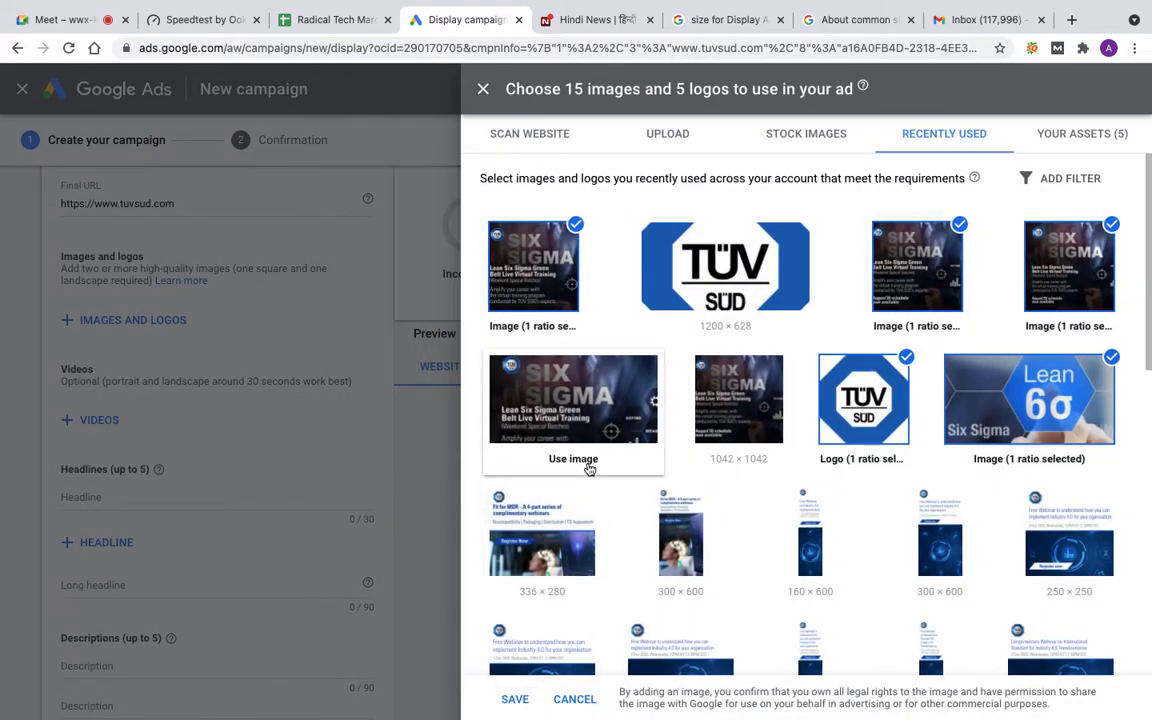
- Browse the recently used images and add the 1042 × 1042 Six Sigma image with the 1:1 ratio
{"action": "scroll", "coordinate": [589, 469], "scroll_direction": "down", "scroll_amount": 2}
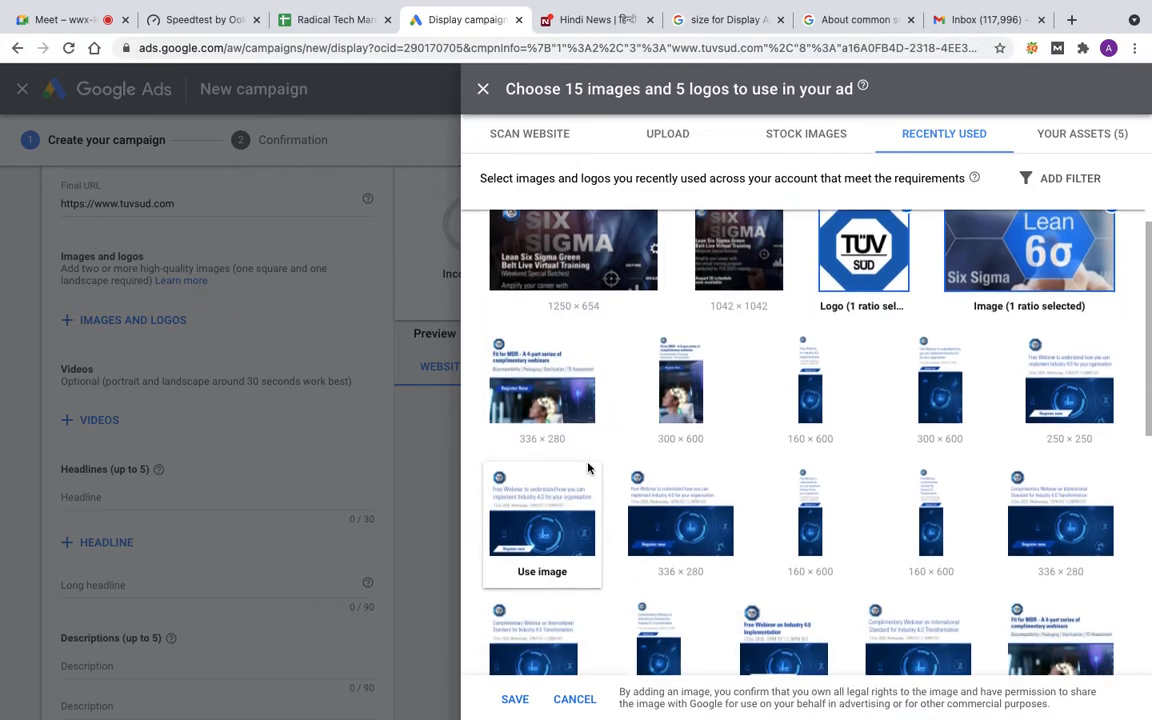
{"action": "scroll", "coordinate": [588, 469], "scroll_direction": "down", "scroll_amount": 4}
{"action": "scroll", "coordinate": [588, 469], "scroll_direction": "down", "scroll_amount": 4}
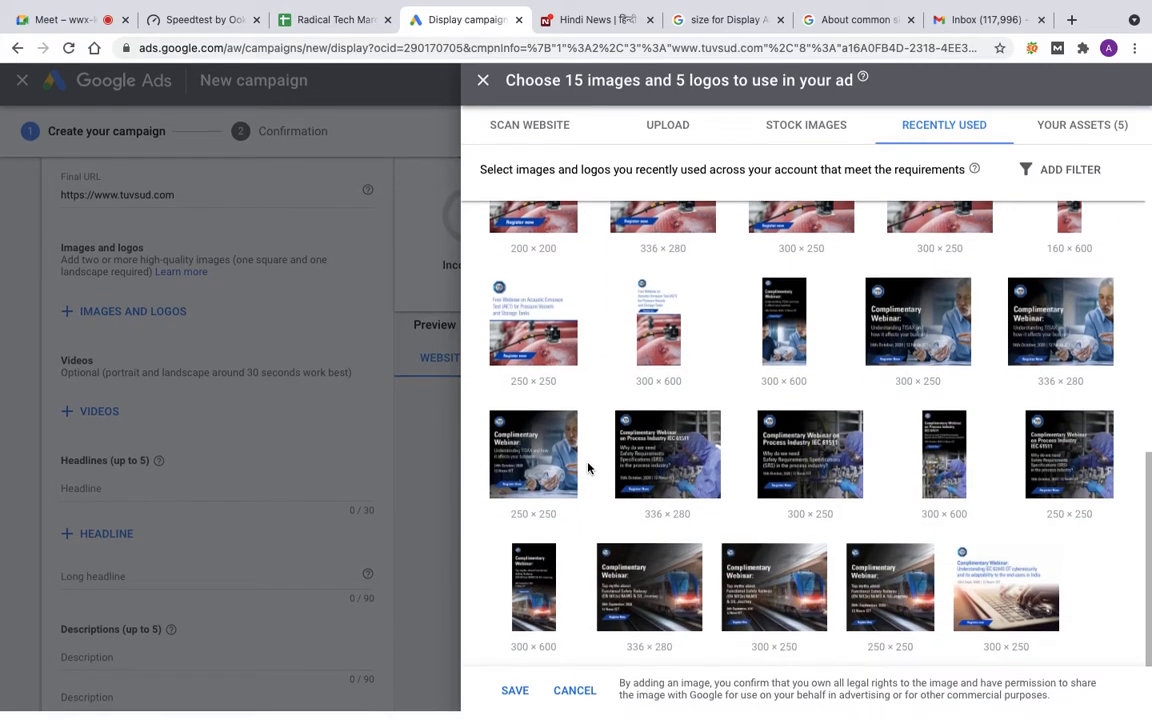
{"action": "scroll", "coordinate": [588, 469], "scroll_direction": "up", "scroll_amount": 10}
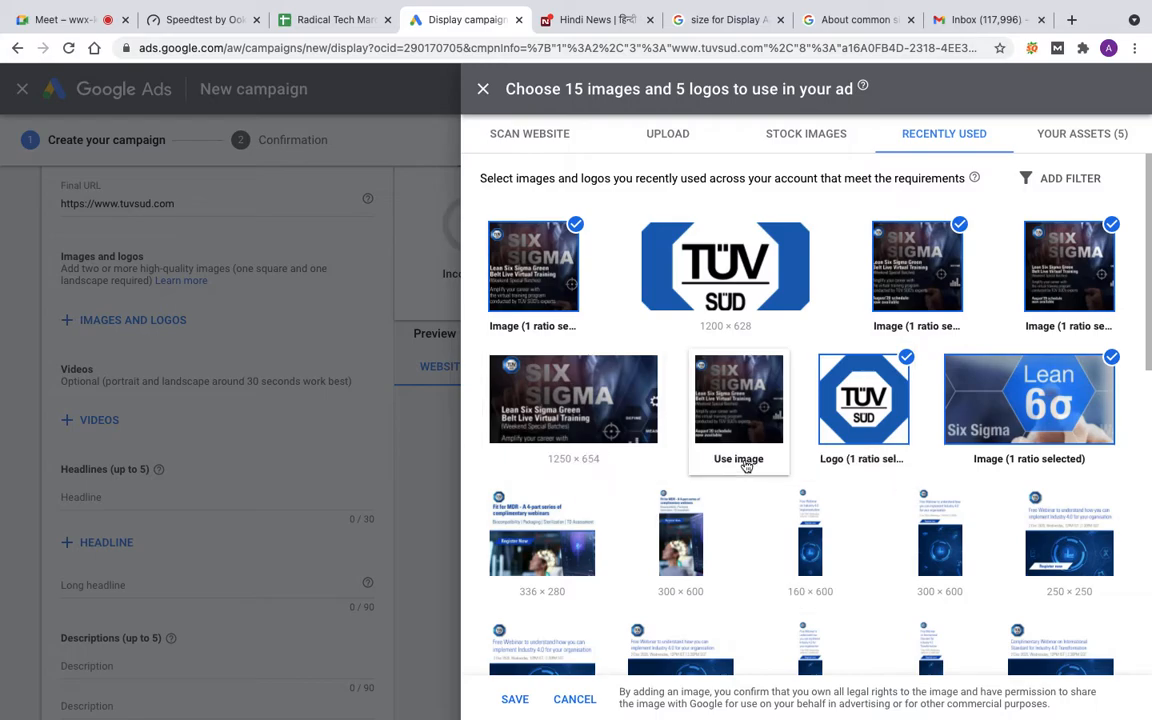
{"action": "left_click", "coordinate": [742, 455]}
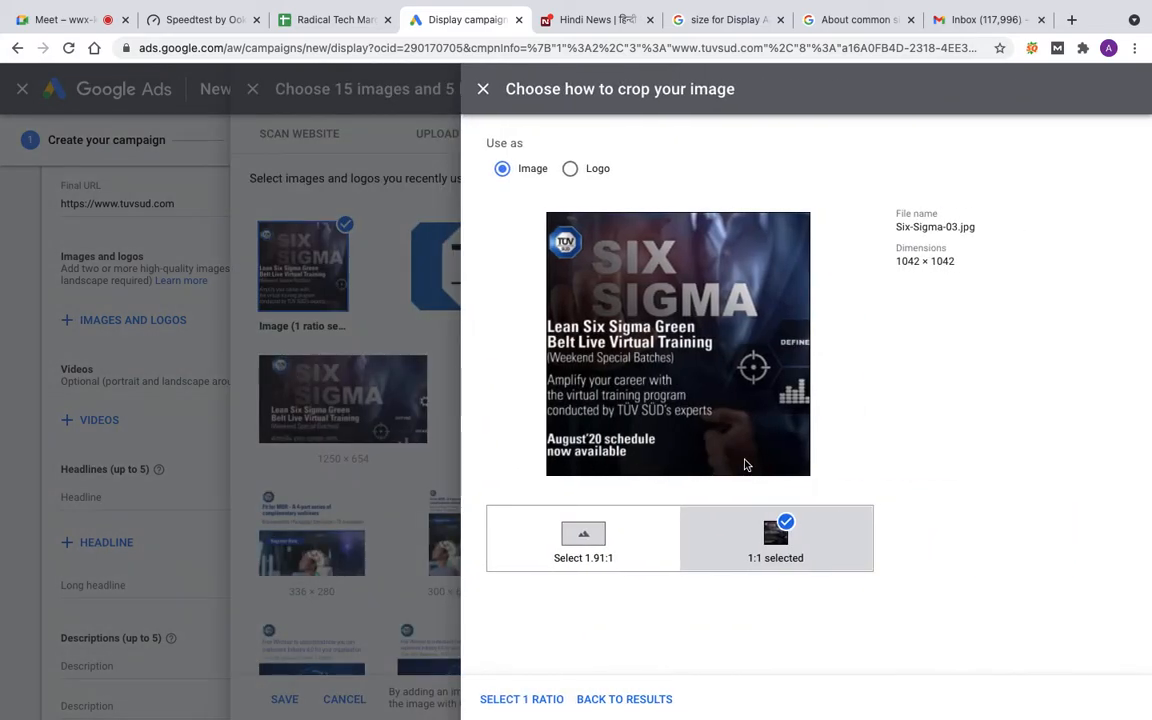
{"action": "left_click", "coordinate": [510, 700]}
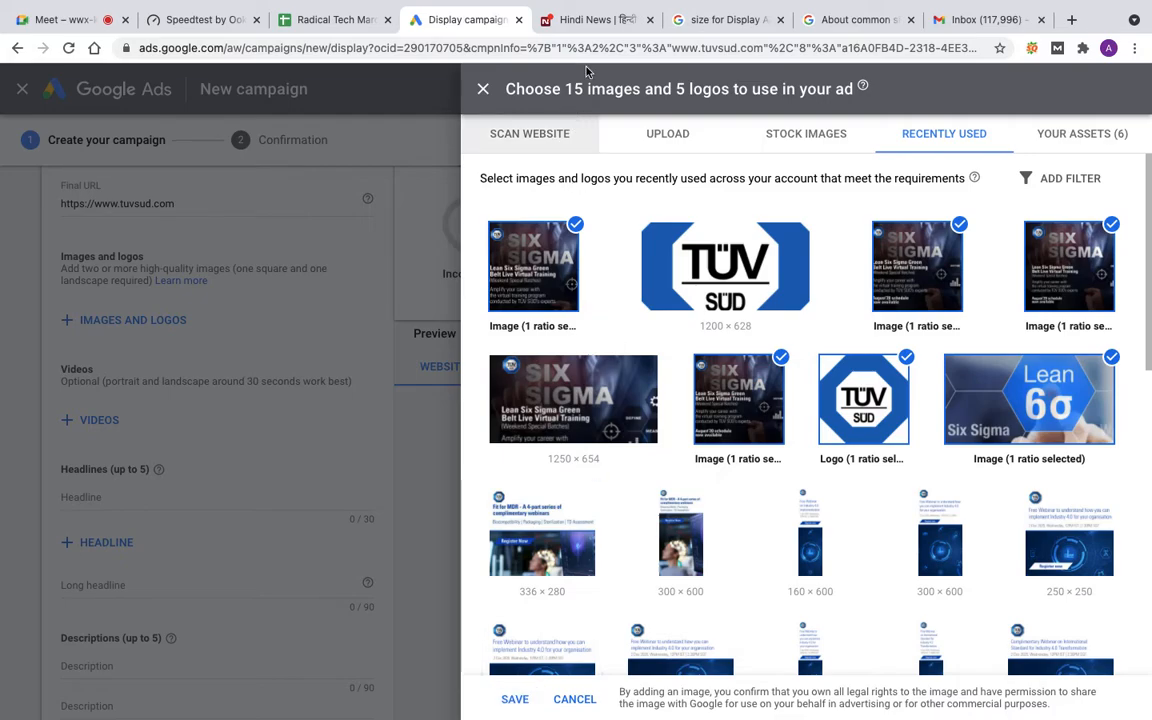
- Switch to the open ndtv.in news page and examine the display ads placed on it
{"action": "left_click", "coordinate": [595, 20]}
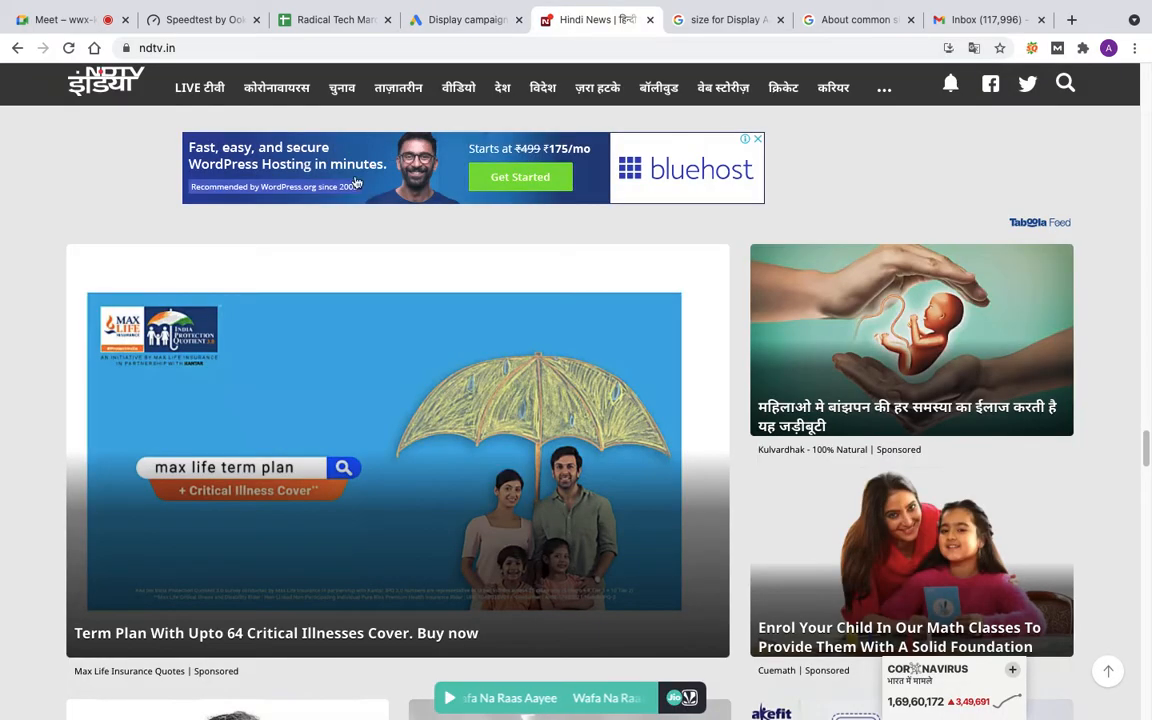
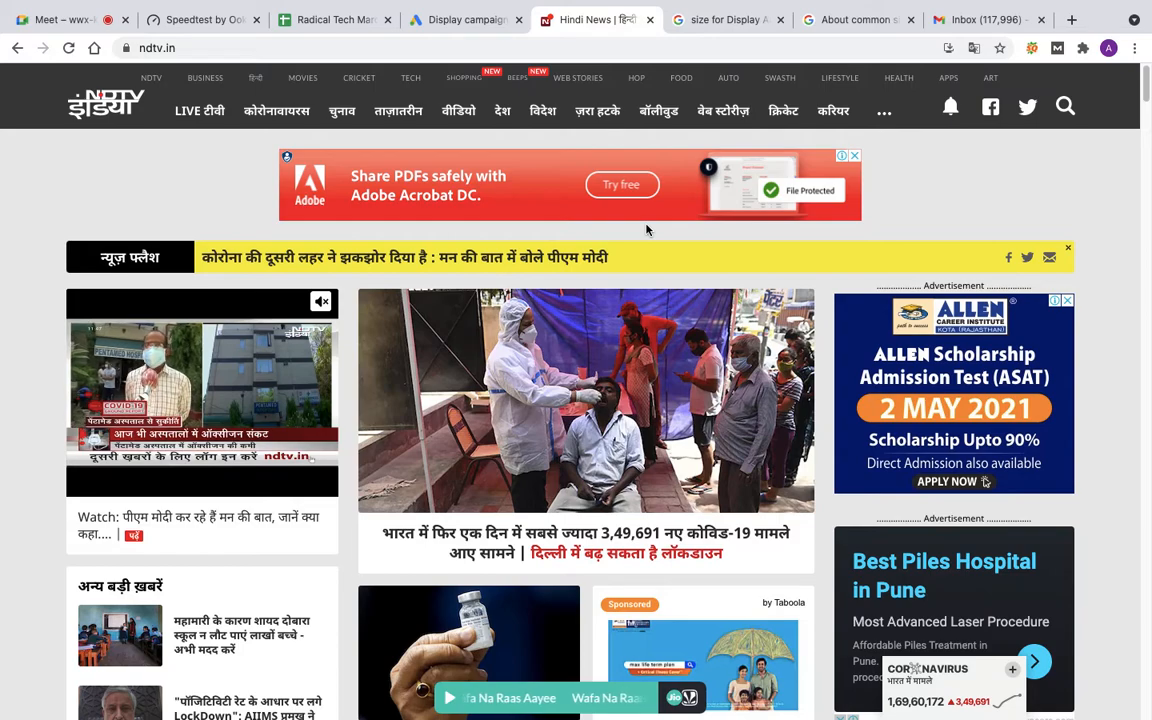
- Switch back to the Google Ads campaign, review the recently used images, and save the selected images and logo to the ad
{"action": "left_click", "coordinate": [465, 25]}
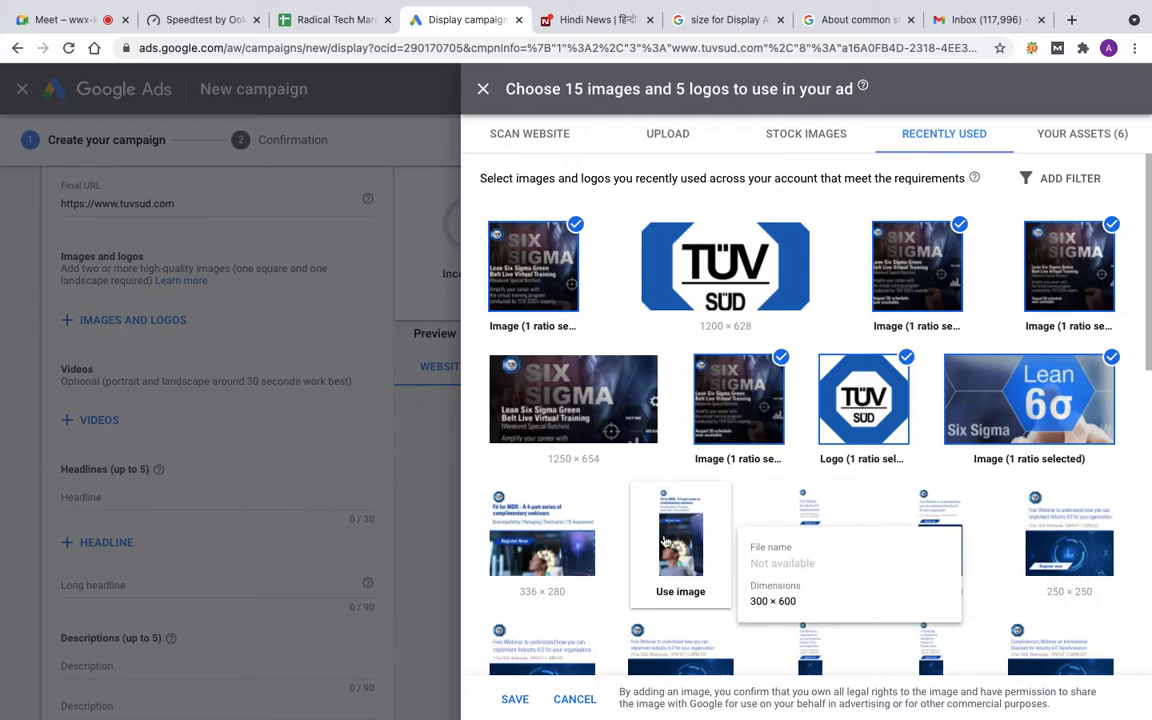
{"action": "scroll", "coordinate": [663, 541], "scroll_direction": "down", "scroll_amount": 5}
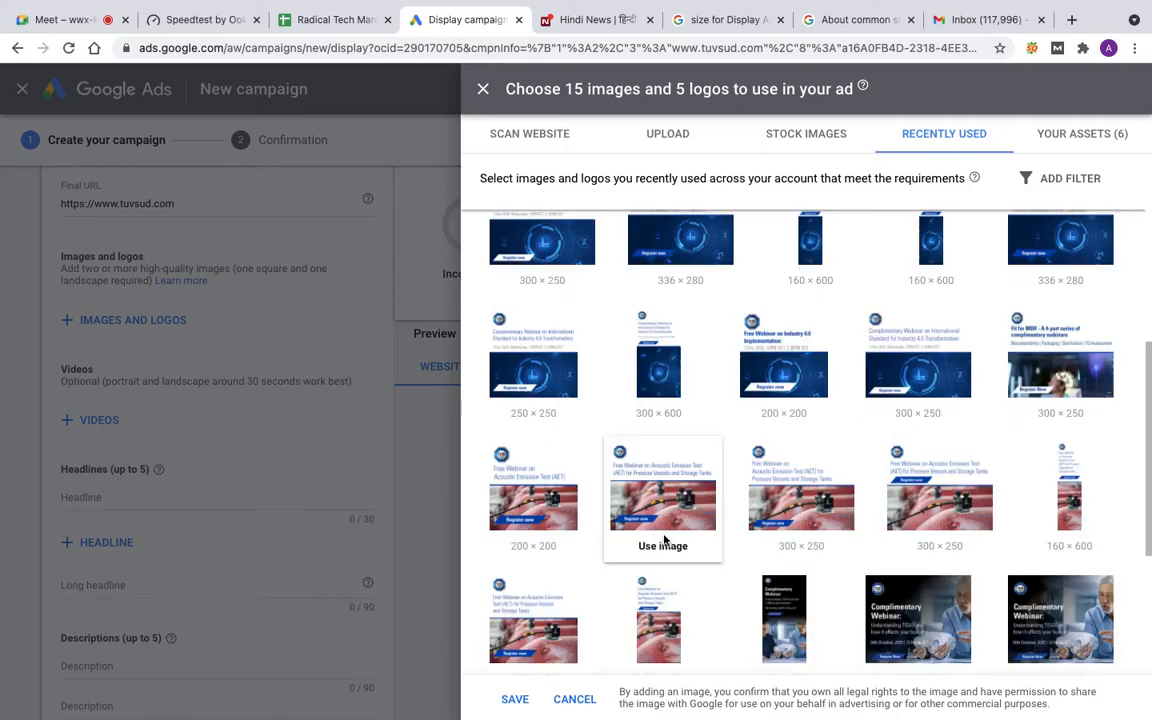
{"action": "scroll", "coordinate": [663, 541], "scroll_direction": "down", "scroll_amount": 3}
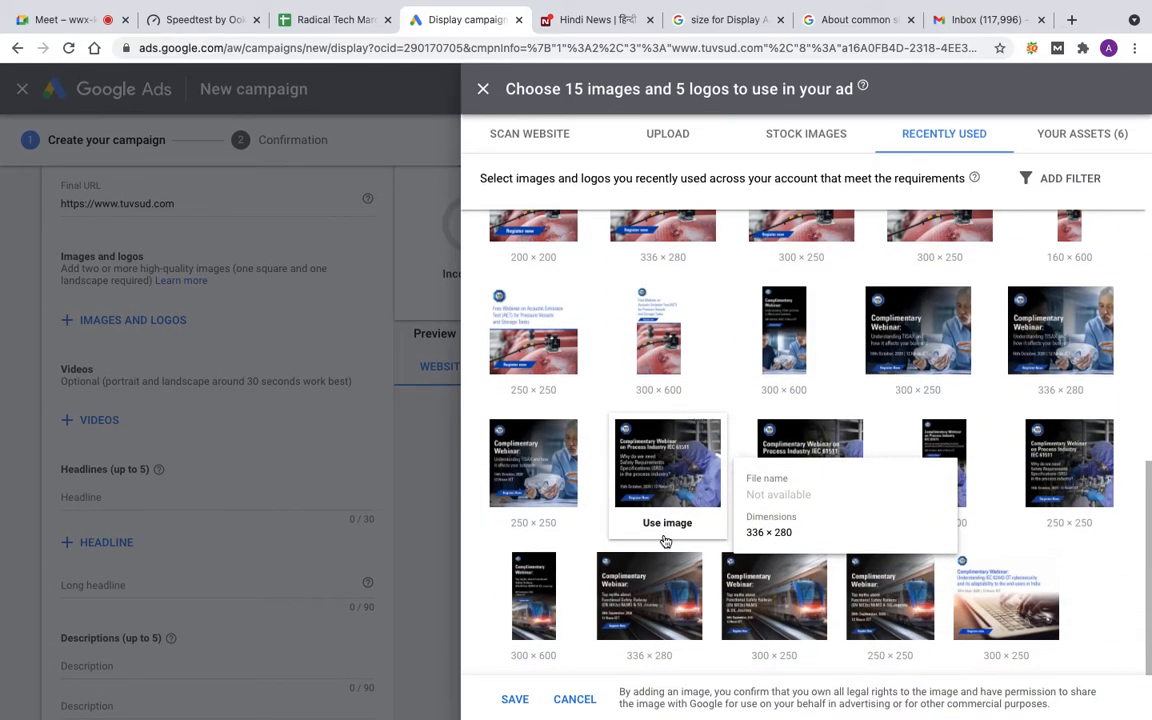
{"action": "scroll", "coordinate": [665, 541], "scroll_direction": "up", "scroll_amount": 10}
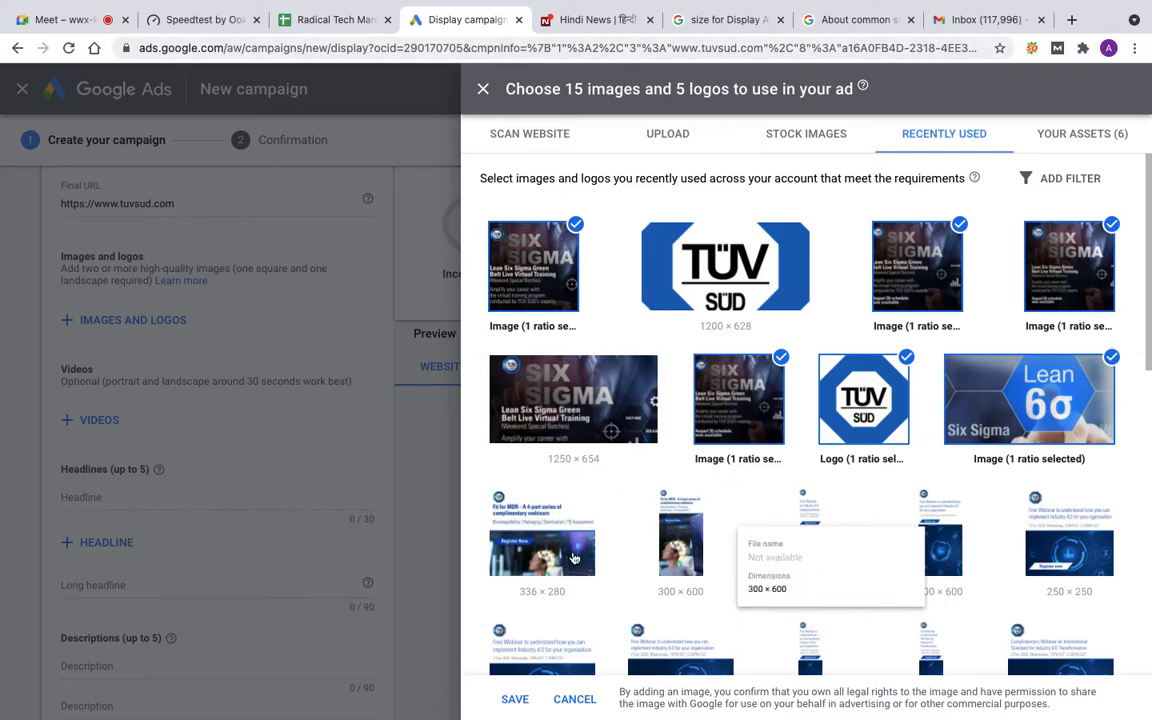
{"action": "left_click", "coordinate": [515, 700]}
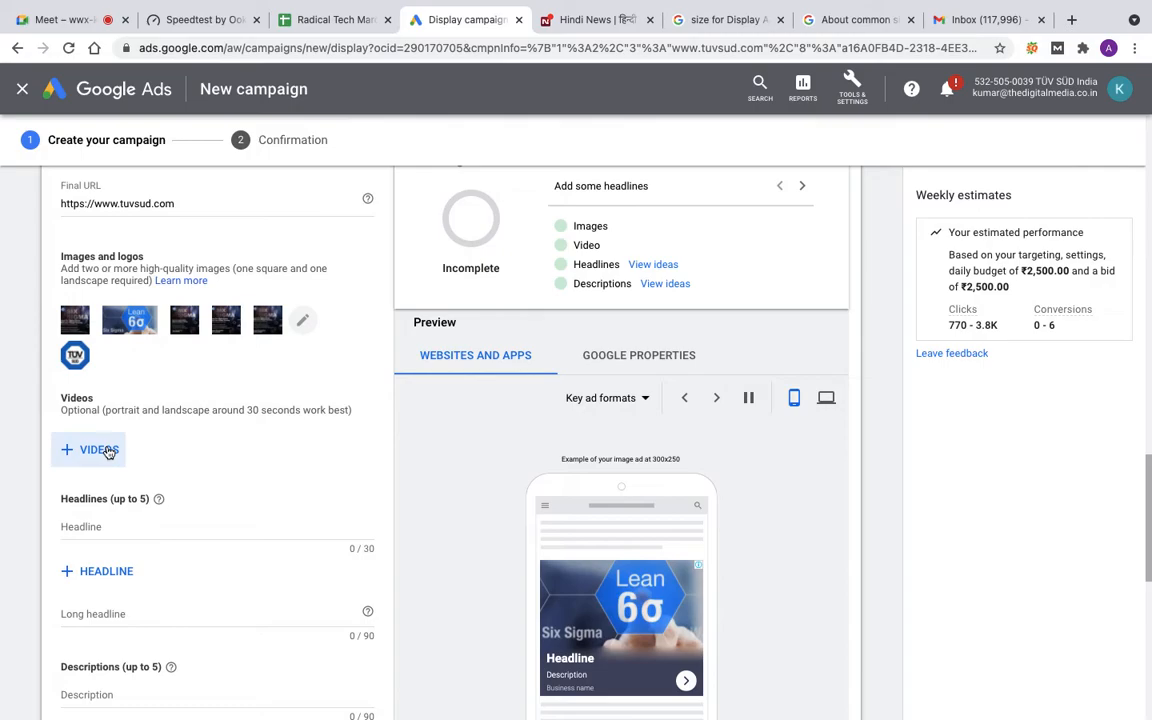
- Review the ad preview and the video sources for the ad, including recently used videos and YouTube search, and close the video selection
{"action": "scroll", "coordinate": [658, 531], "scroll_direction": "down", "scroll_amount": 1}
{"action": "scroll", "coordinate": [658, 531], "scroll_direction": "down", "scroll_amount": 1}
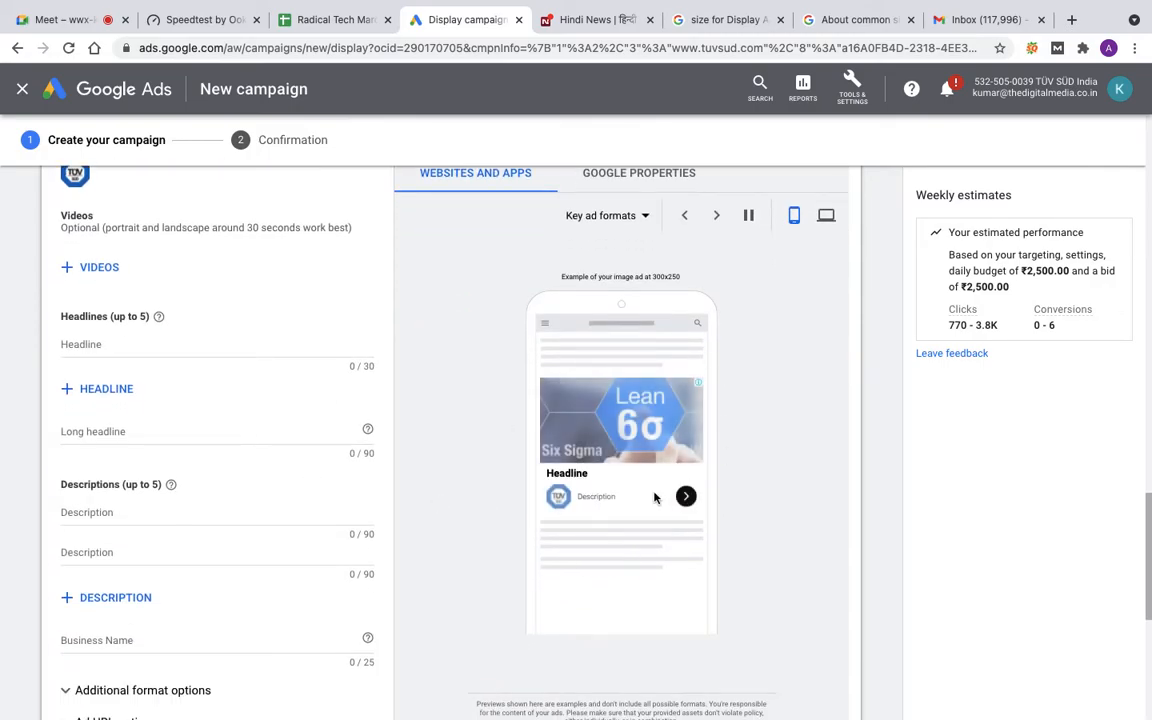
{"action": "scroll", "coordinate": [282, 453], "scroll_direction": "up", "scroll_amount": 4}
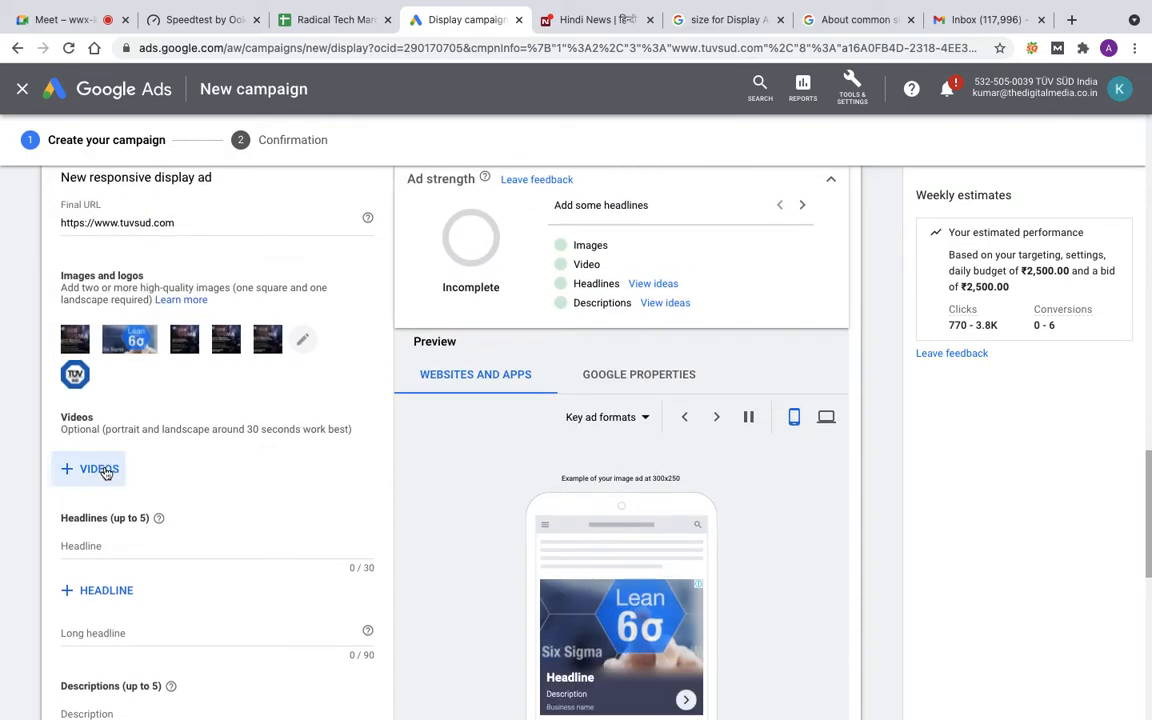
{"action": "left_click", "coordinate": [100, 469]}
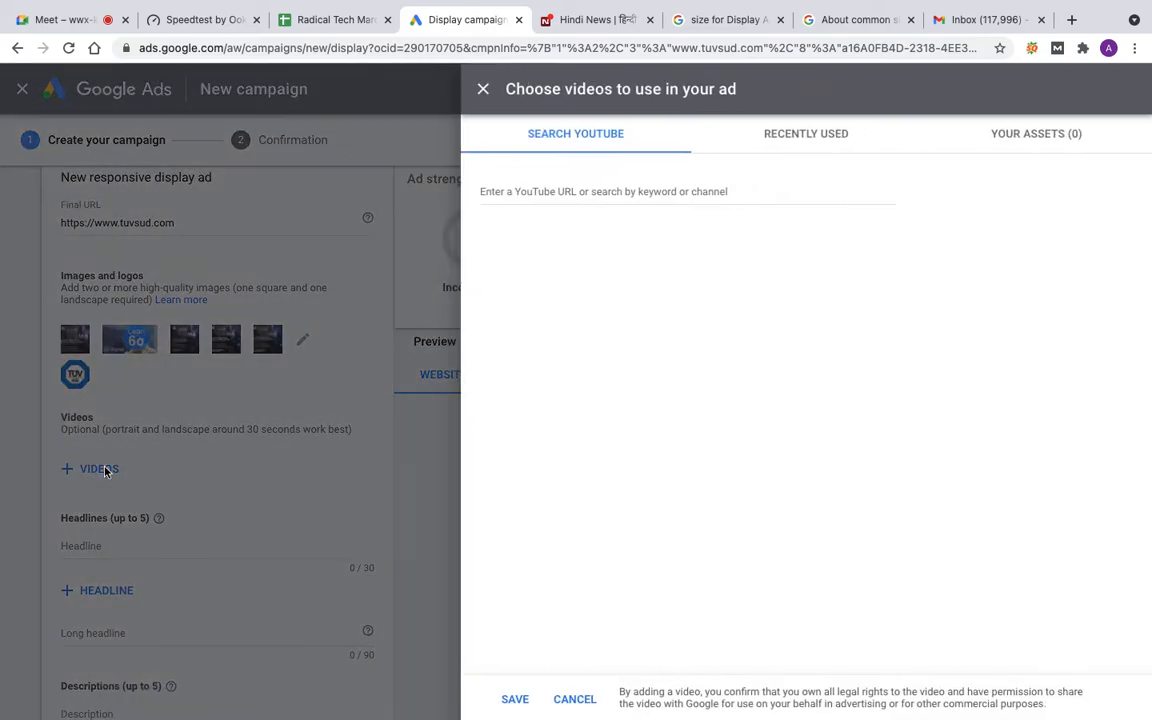
{"action": "left_click", "coordinate": [829, 136]}
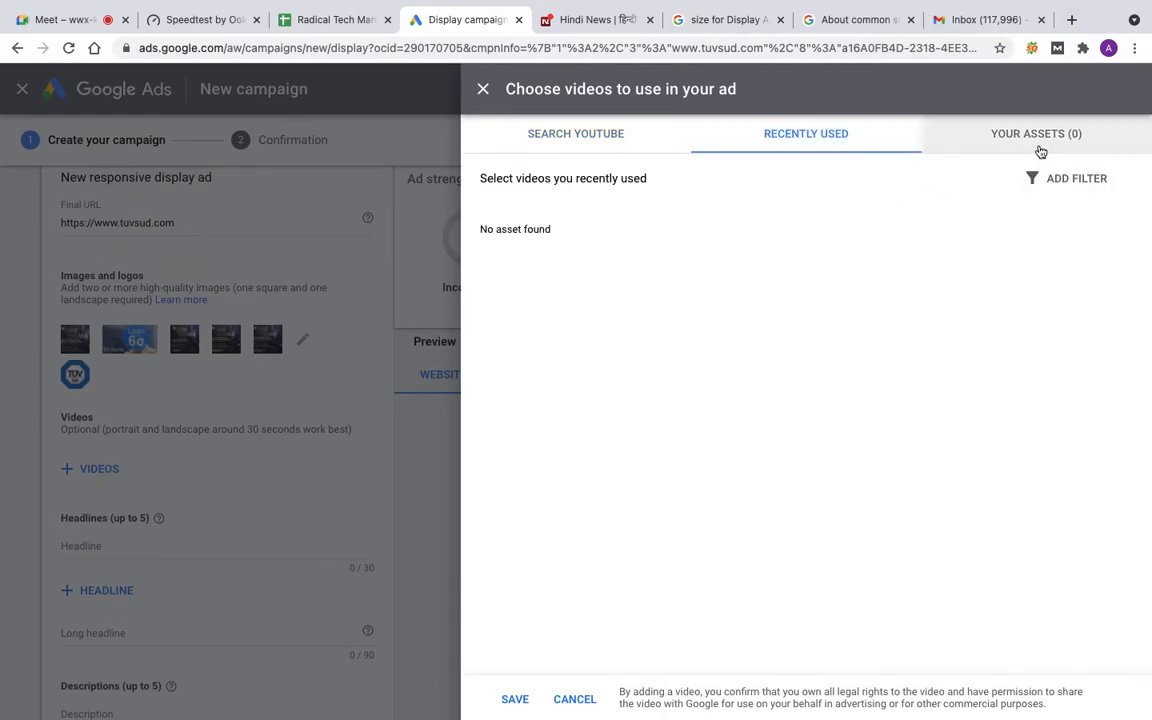
{"action": "left_click", "coordinate": [539, 145]}
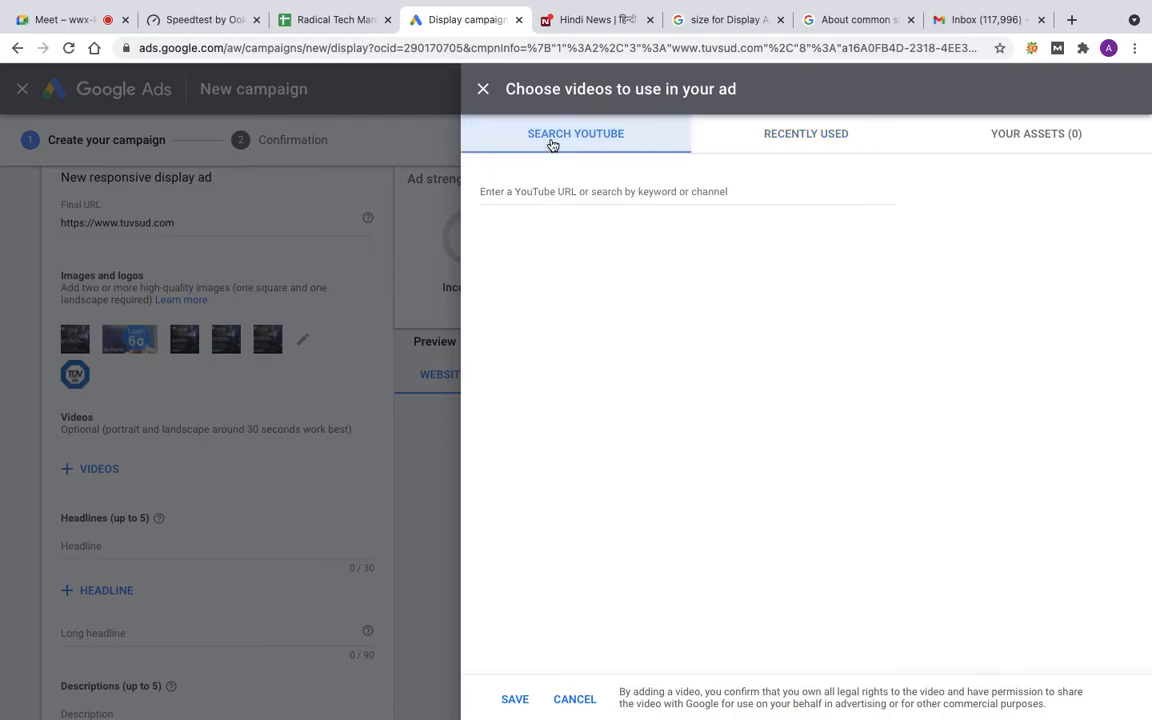
{"action": "left_click", "coordinate": [554, 193]}
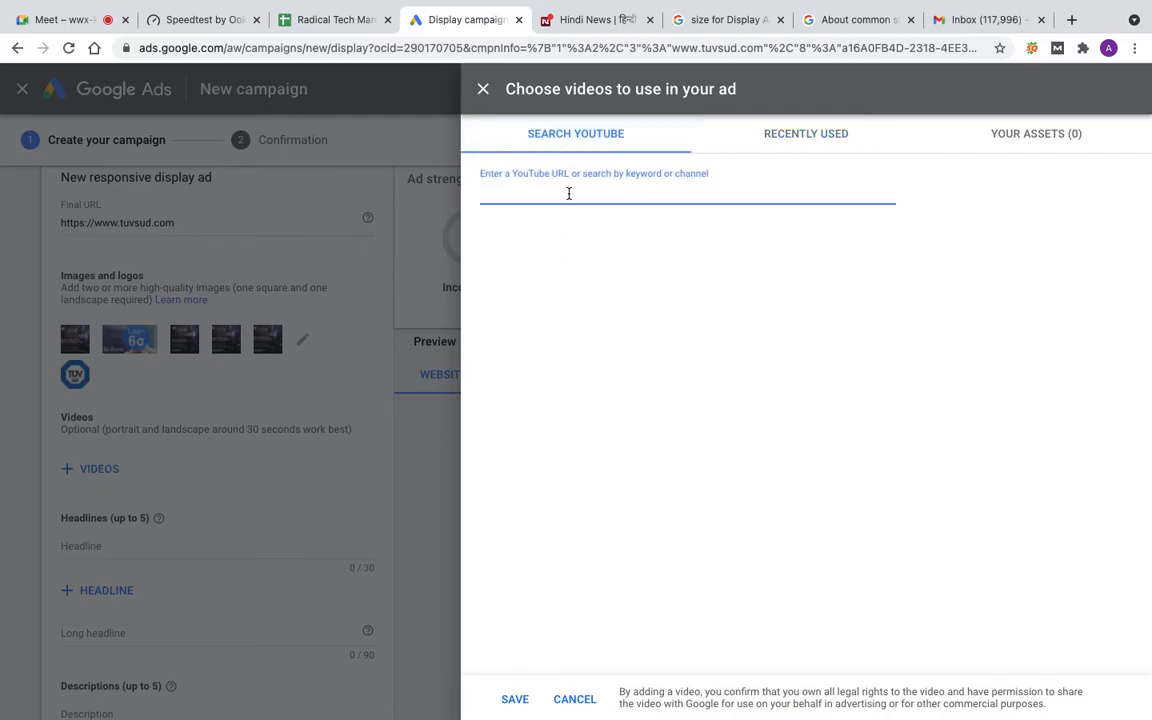
{"action": "left_click", "coordinate": [483, 89]}
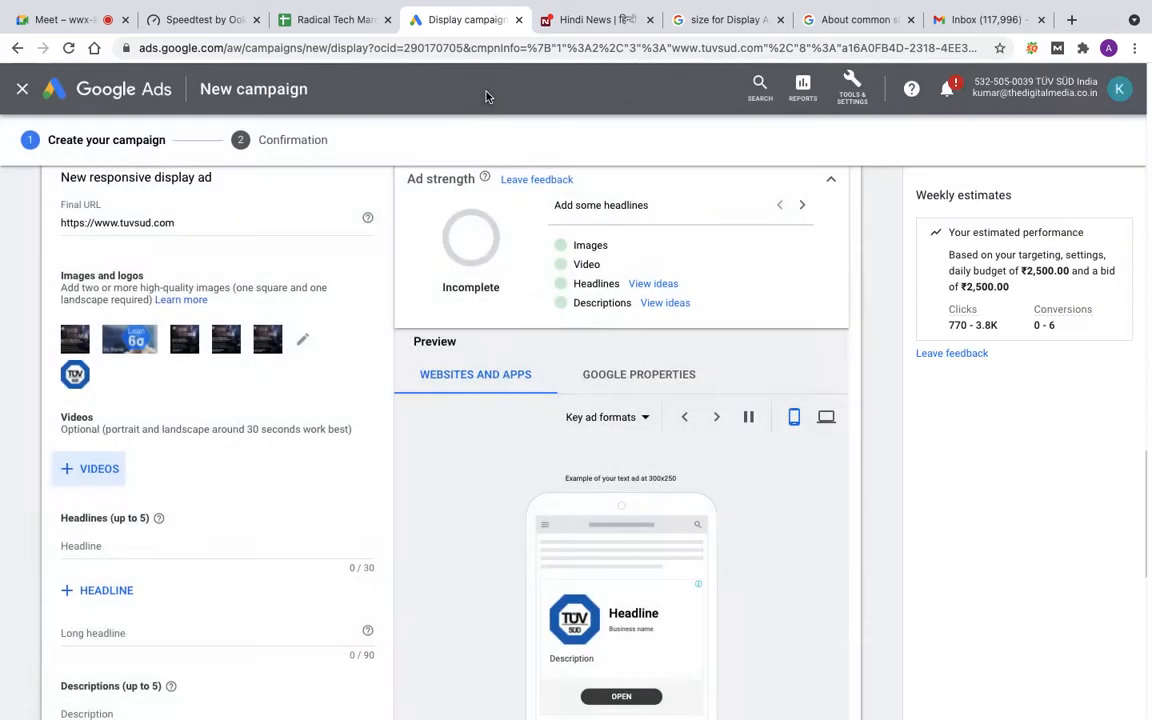
- Open YouTube in a new browser tab and search for "Six Sigma training tuv sud"
{"action": "left_click", "coordinate": [1071, 21]}
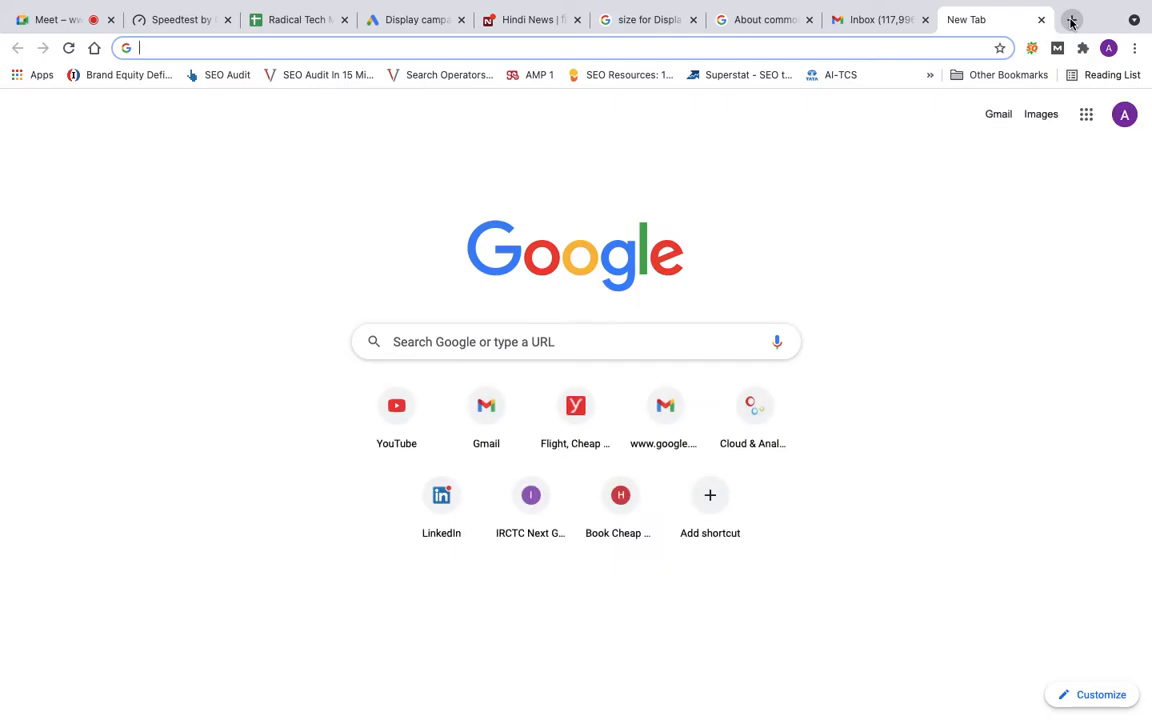
{"action": "type", "text": "youtube"}
{"action": "key", "text": "Return"}
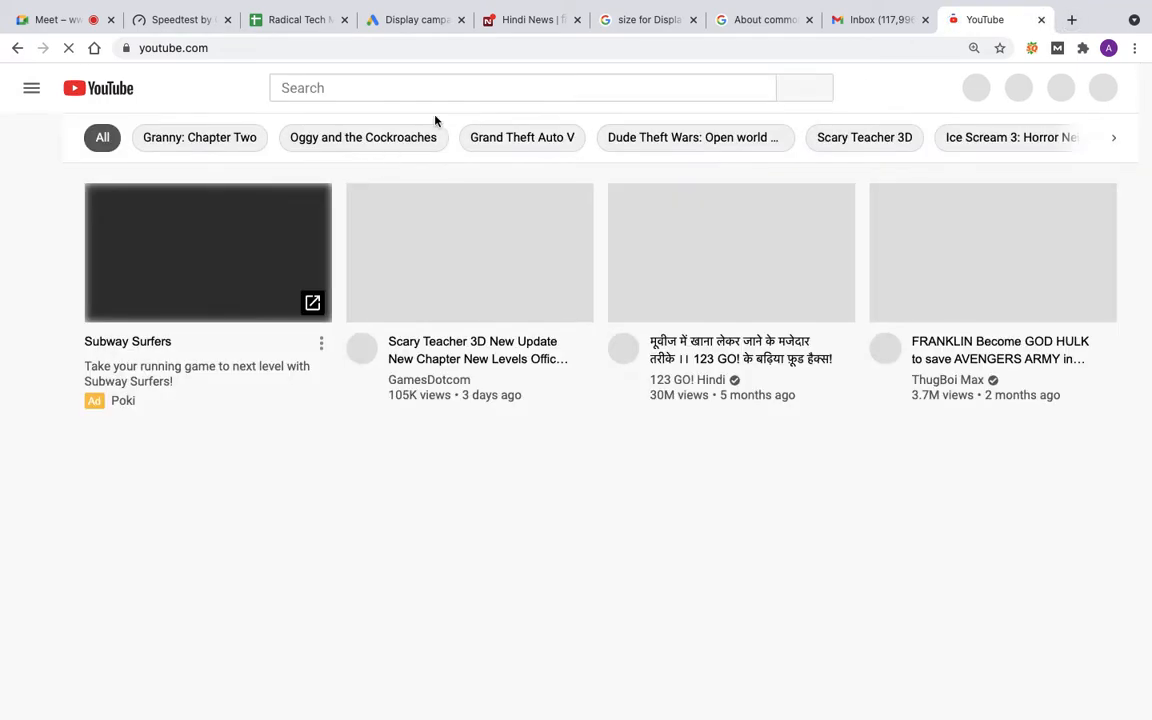
{"action": "left_click", "coordinate": [336, 90]}
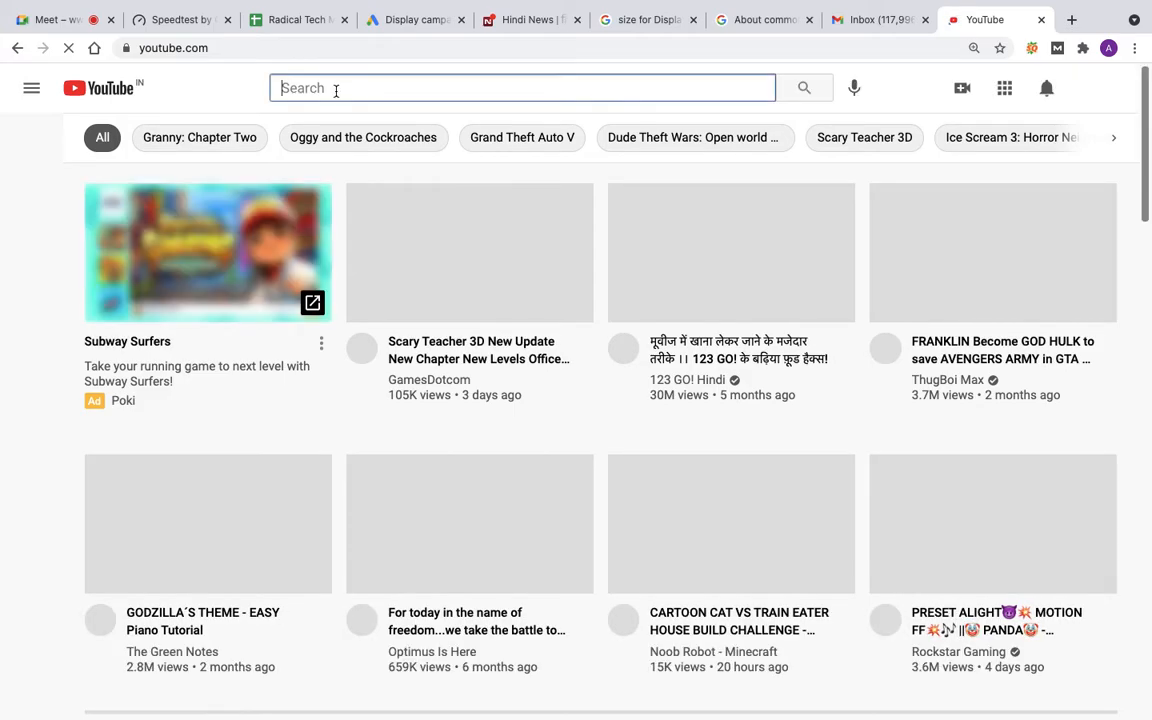
{"action": "type", "text": "Siu"}
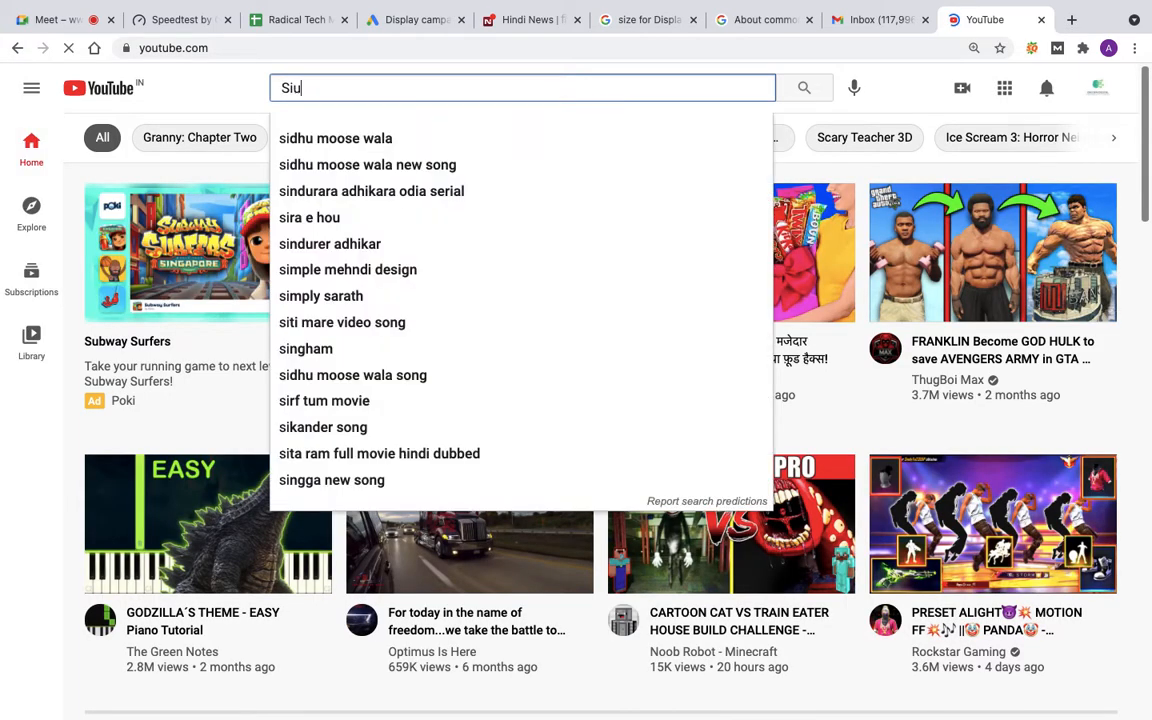
{"action": "key", "text": "BackSpace"}
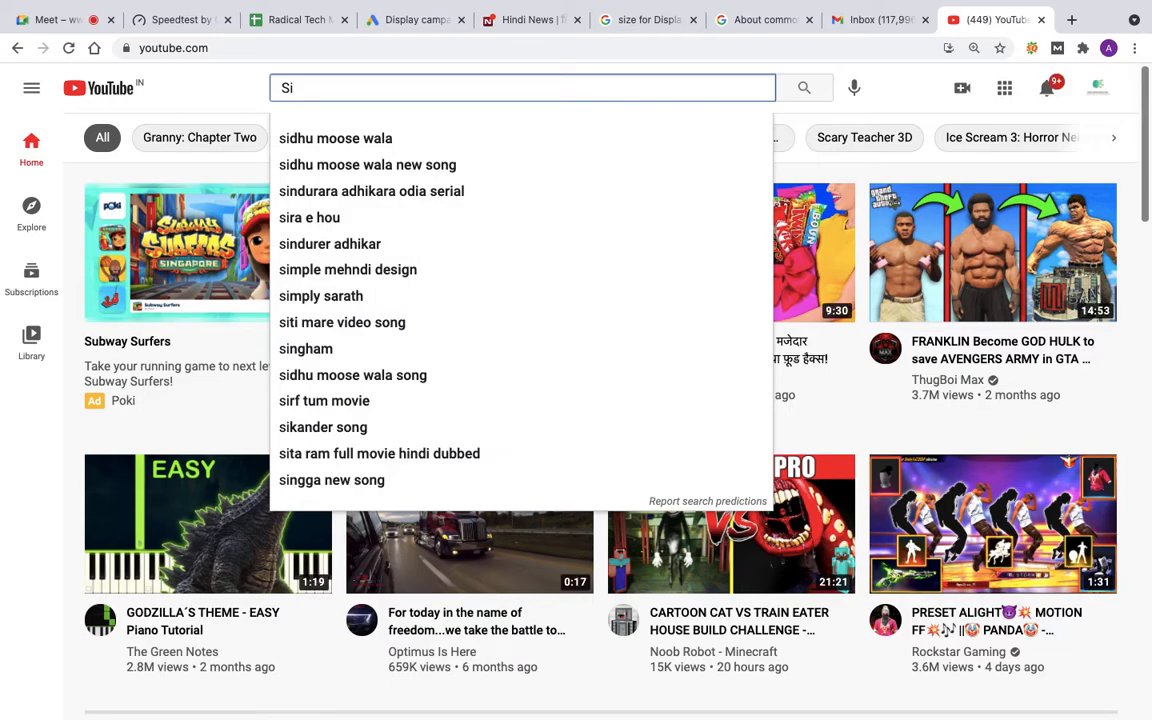
{"action": "type", "text": "x Sigma"}
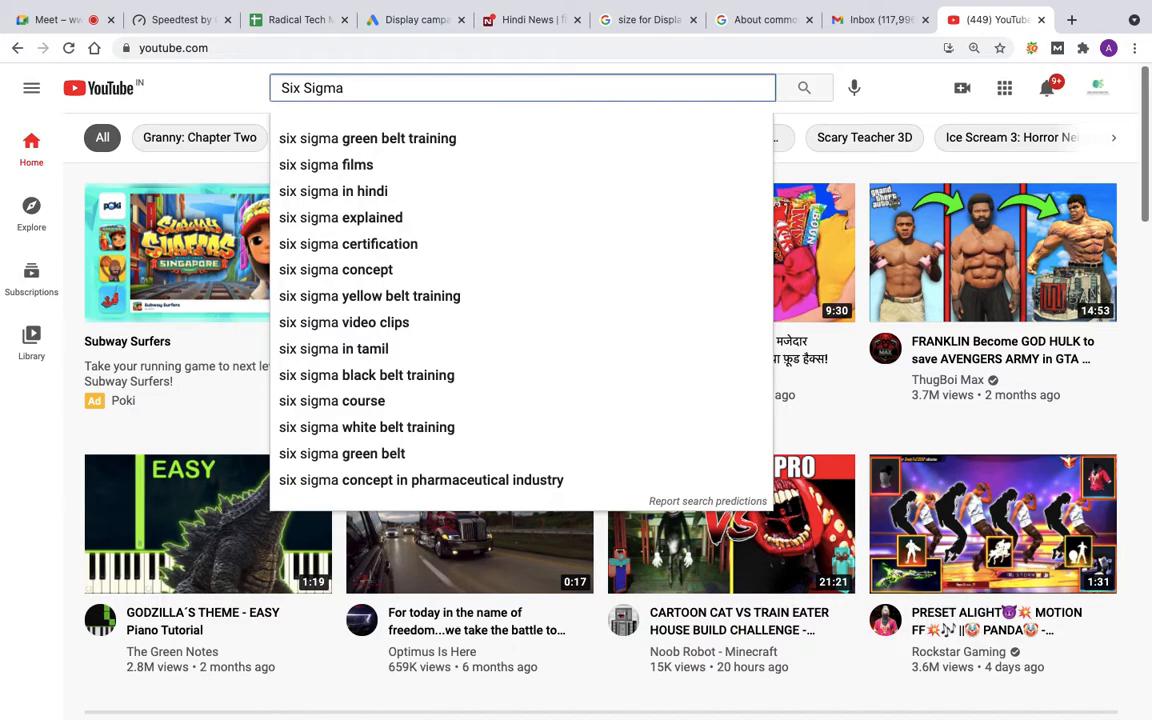
{"action": "type", "text": " training "}
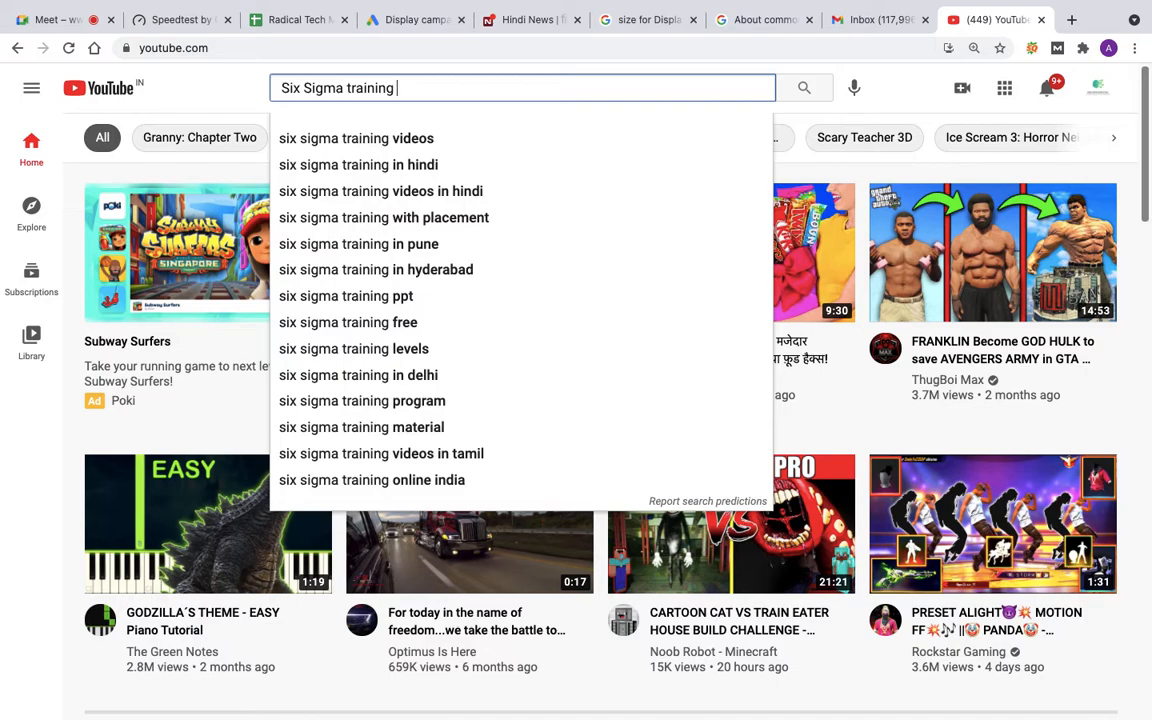
{"action": "type", "text": "tuv sud"}
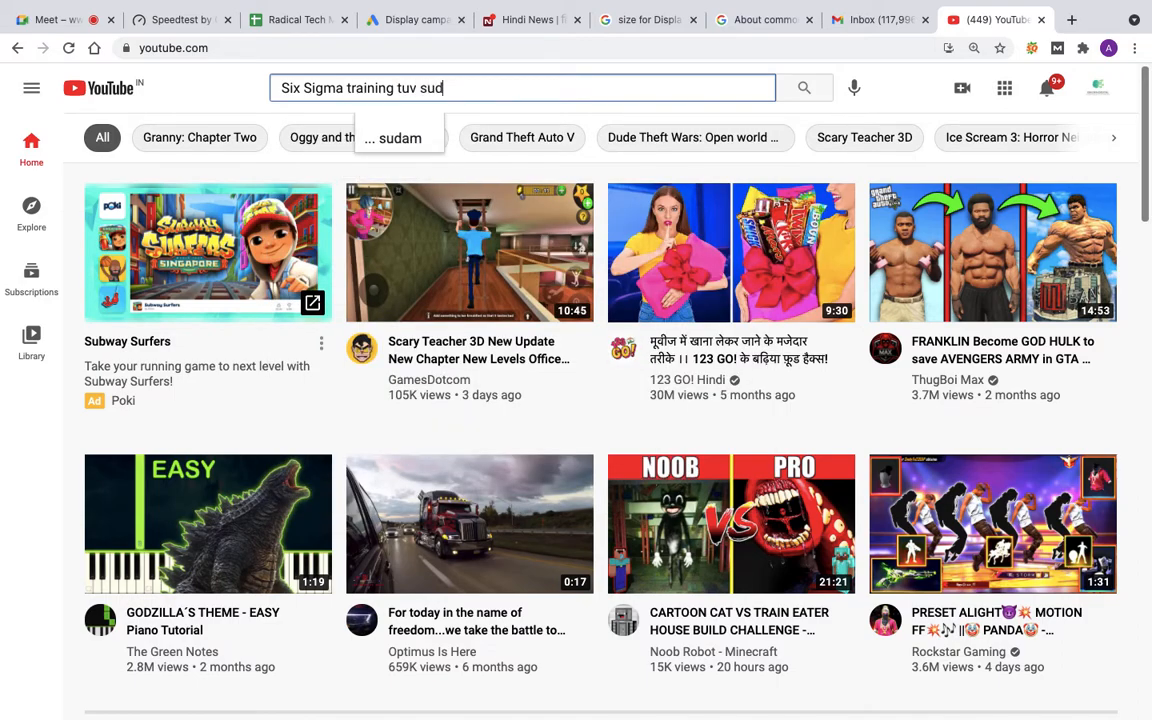
{"action": "key", "text": "Return"}
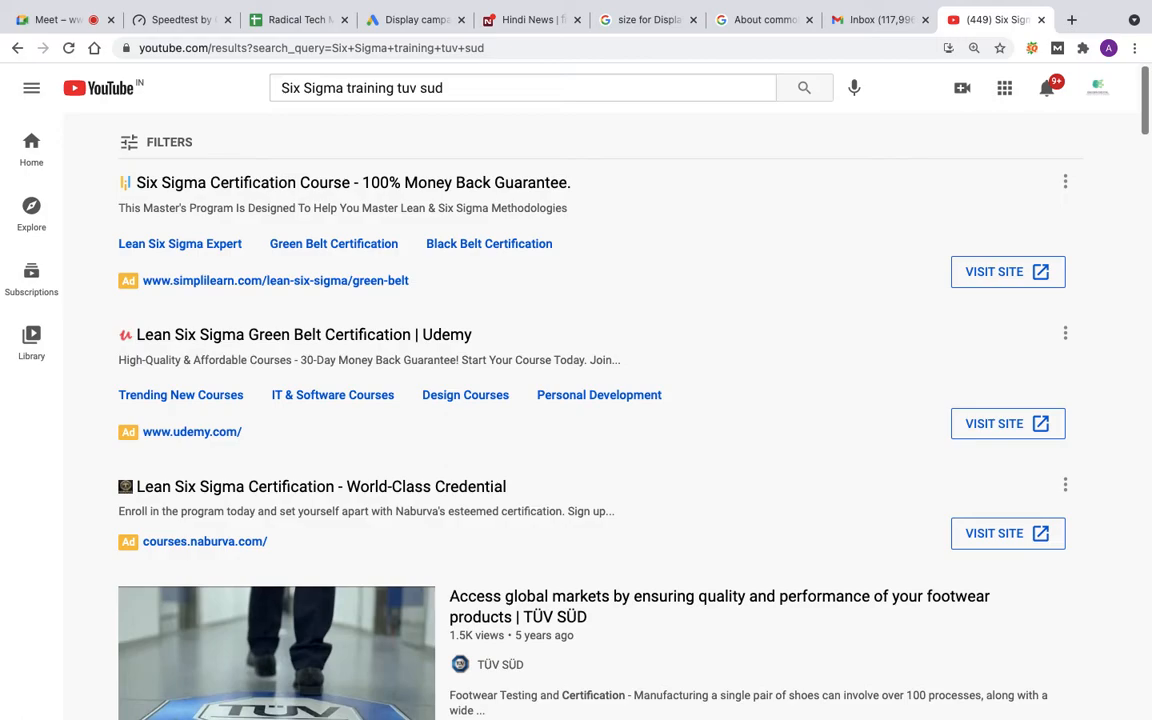
- Look through the YouTube results for a TÜV SÜD Six Sigma training video
{"action": "scroll", "coordinate": [514, 617], "scroll_direction": "down", "scroll_amount": 3}
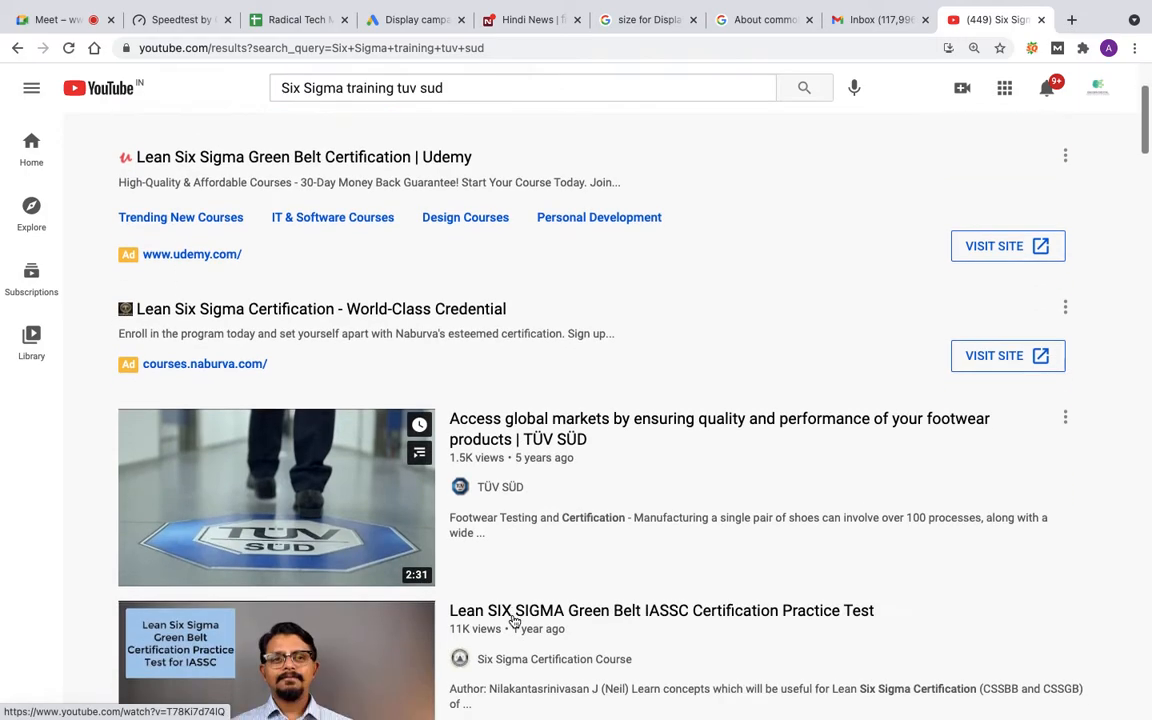
{"action": "scroll", "coordinate": [514, 620], "scroll_direction": "down", "scroll_amount": 1}
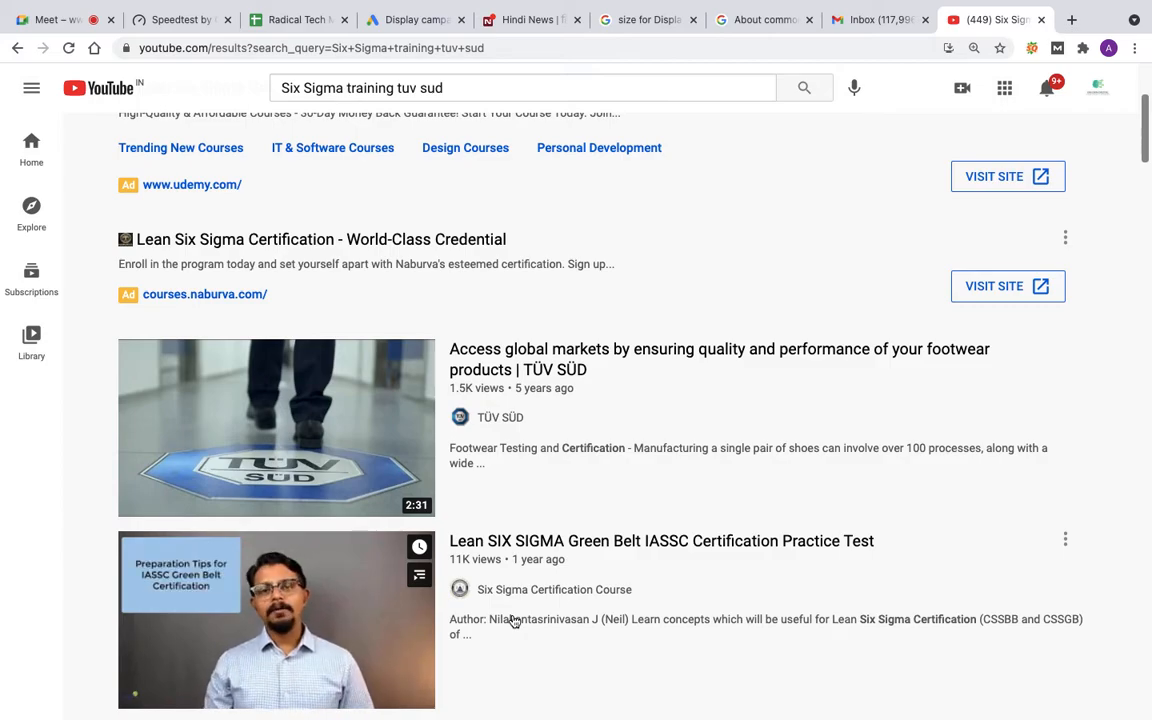
{"action": "scroll", "coordinate": [513, 622], "scroll_direction": "down", "scroll_amount": 2}
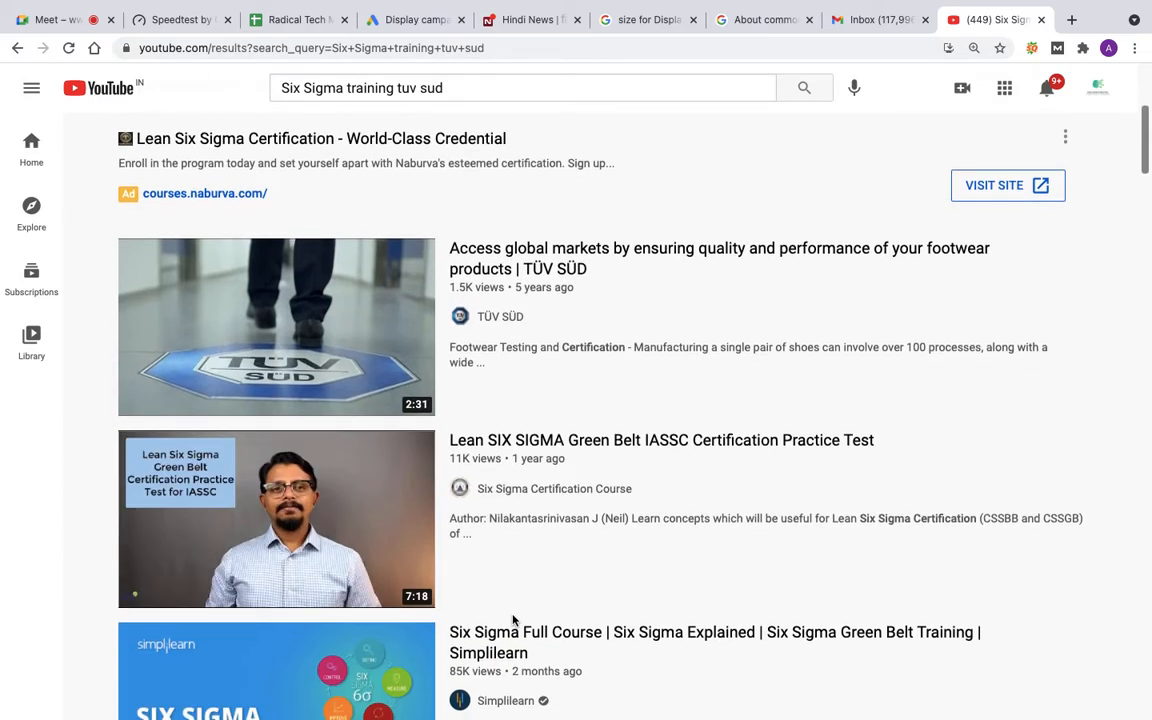
{"action": "scroll", "coordinate": [513, 622], "scroll_direction": "down", "scroll_amount": 2}
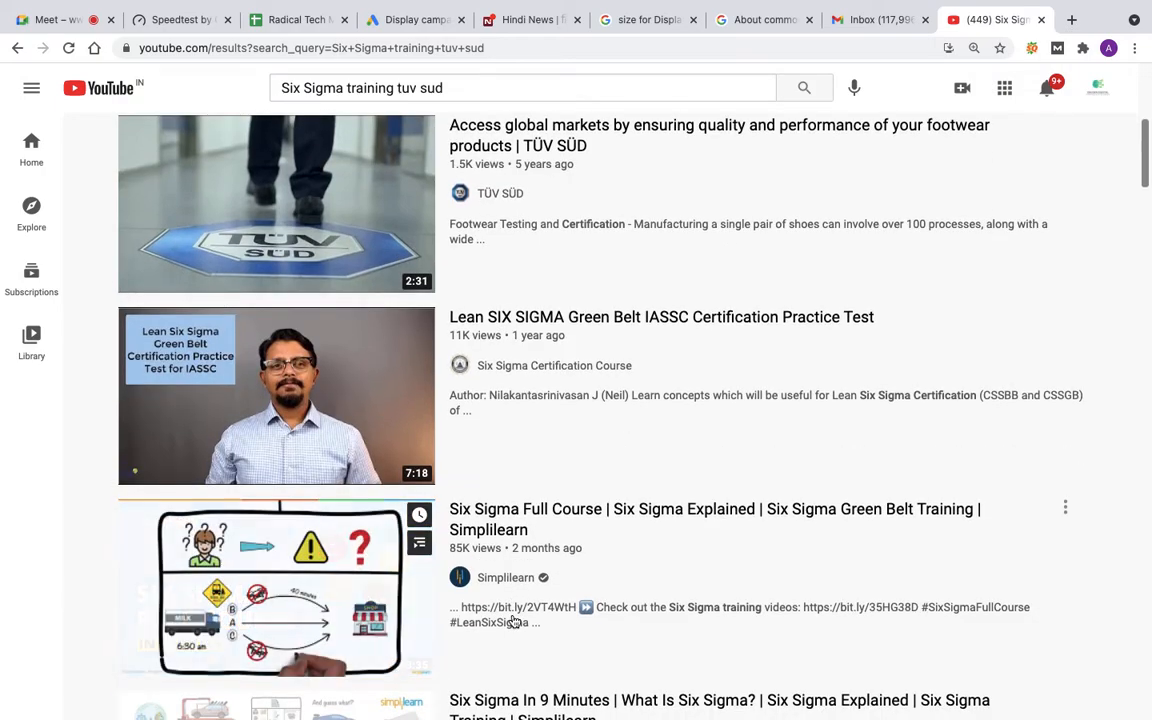
{"action": "scroll", "coordinate": [513, 622], "scroll_direction": "down", "scroll_amount": 2}
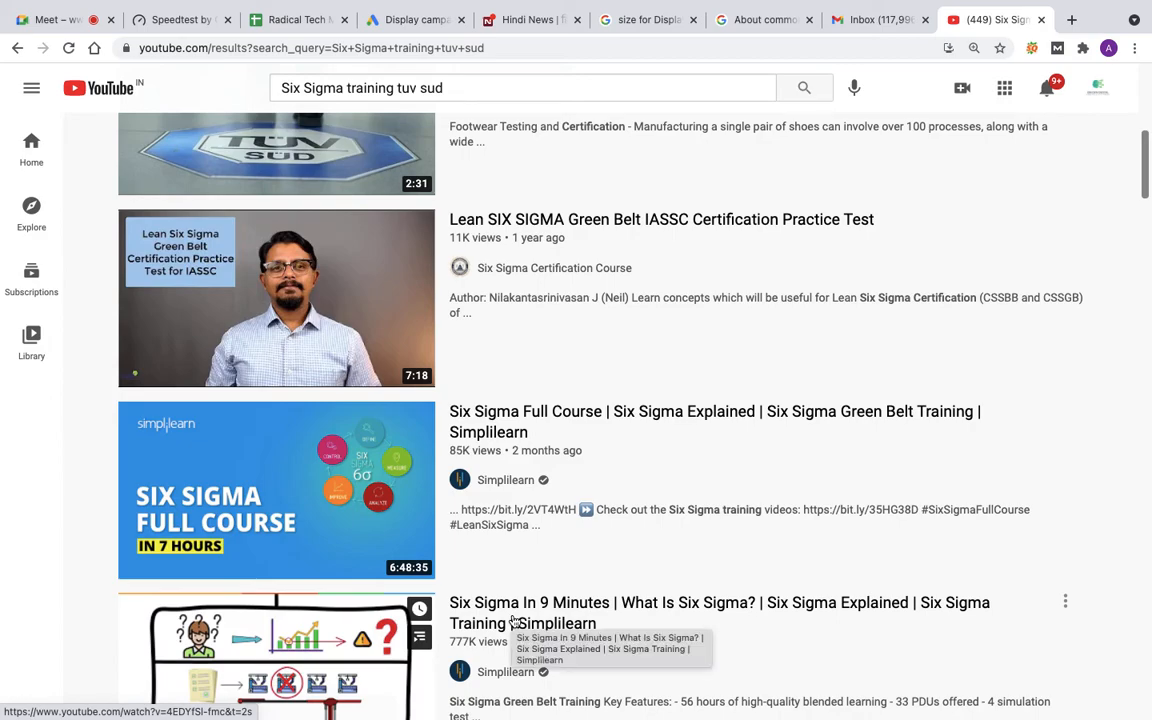
{"action": "scroll", "coordinate": [513, 622], "scroll_direction": "down", "scroll_amount": 6}
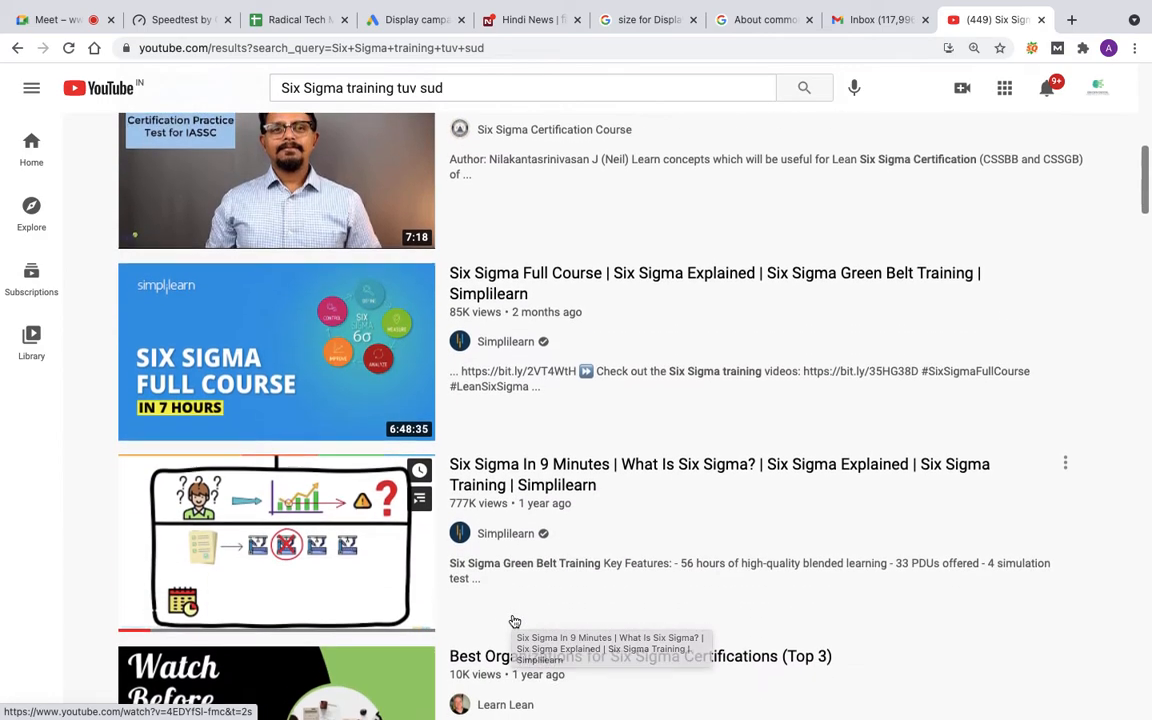
{"action": "scroll", "coordinate": [513, 622], "scroll_direction": "down", "scroll_amount": 5}
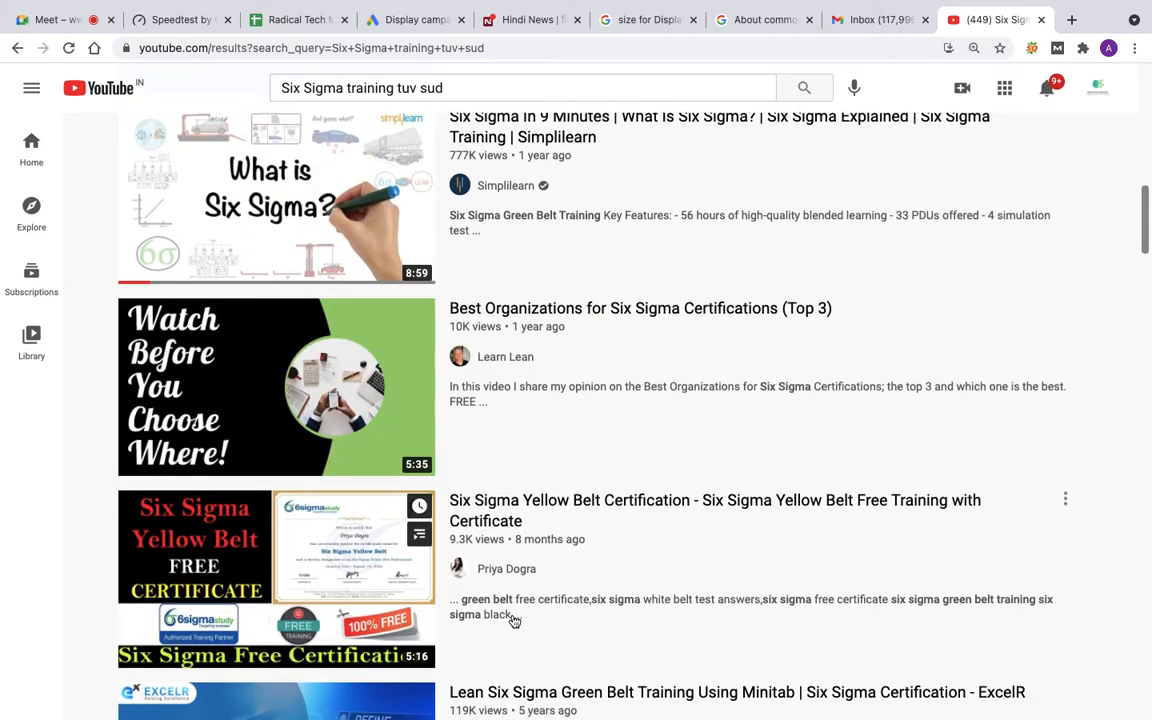
{"action": "scroll", "coordinate": [513, 622], "scroll_direction": "up", "scroll_amount": 15}
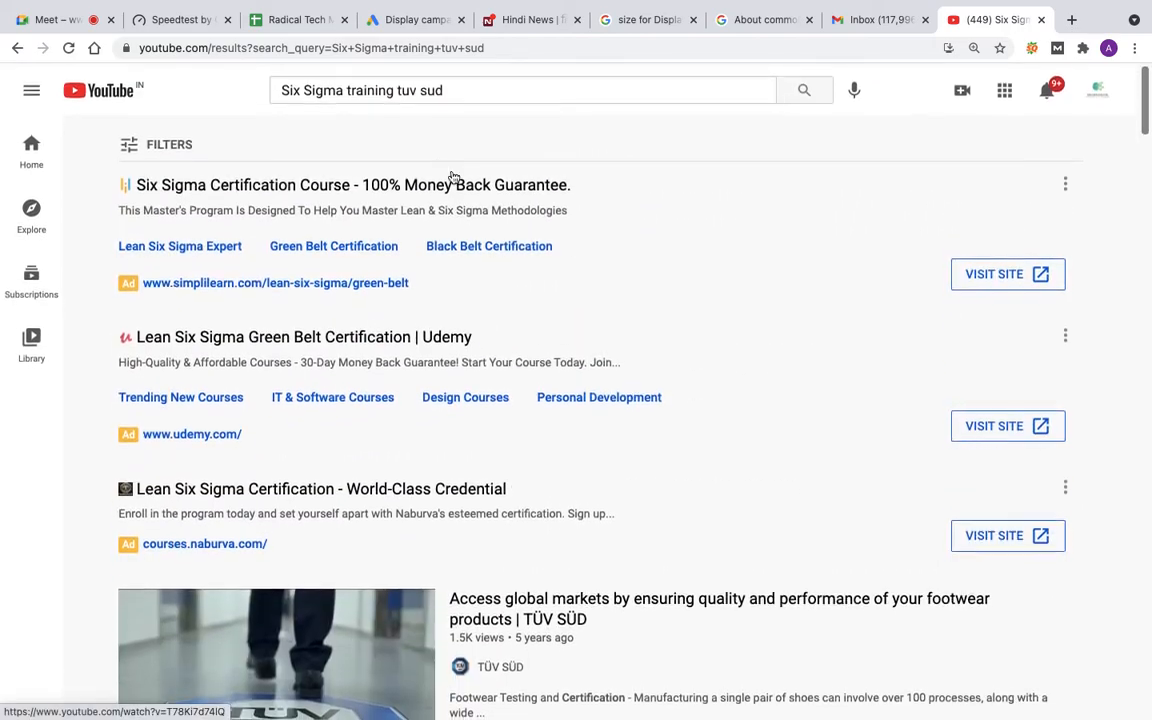
- Shorten the YouTube search to "tuv sud" and run it
{"action": "left_click", "coordinate": [397, 88]}
{"action": "key", "text": "BackSpace"}
{"action": "key", "text": "BackSpace"}
{"action": "key", "text": "BackSpace"}
{"action": "key", "text": "BackSpace"}
{"action": "key", "text": "BackSpace"}
{"action": "key", "text": "BackSpace"}
{"action": "key", "text": "BackSpace"}
{"action": "key", "text": "BackSpace"}
{"action": "key", "text": "BackSpace"}
{"action": "key", "text": "BackSpace"}
{"action": "key", "text": "BackSpace"}
{"action": "key", "text": "BackSpace"}
{"action": "key", "text": "BackSpace"}
{"action": "key", "text": "BackSpace"}
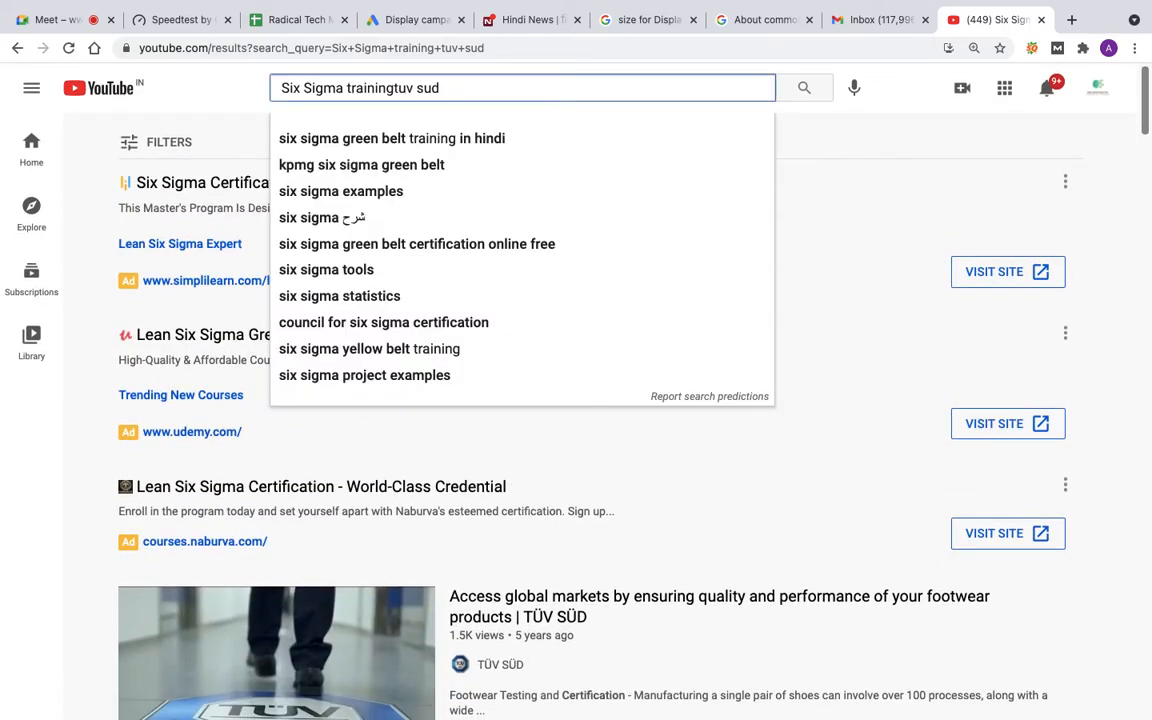
{"action": "key", "text": "BackSpace"}
{"action": "key", "text": "BackSpace"}
{"action": "key", "text": "BackSpace"}
{"action": "key", "text": "BackSpace"}
{"action": "key", "text": "BackSpace"}
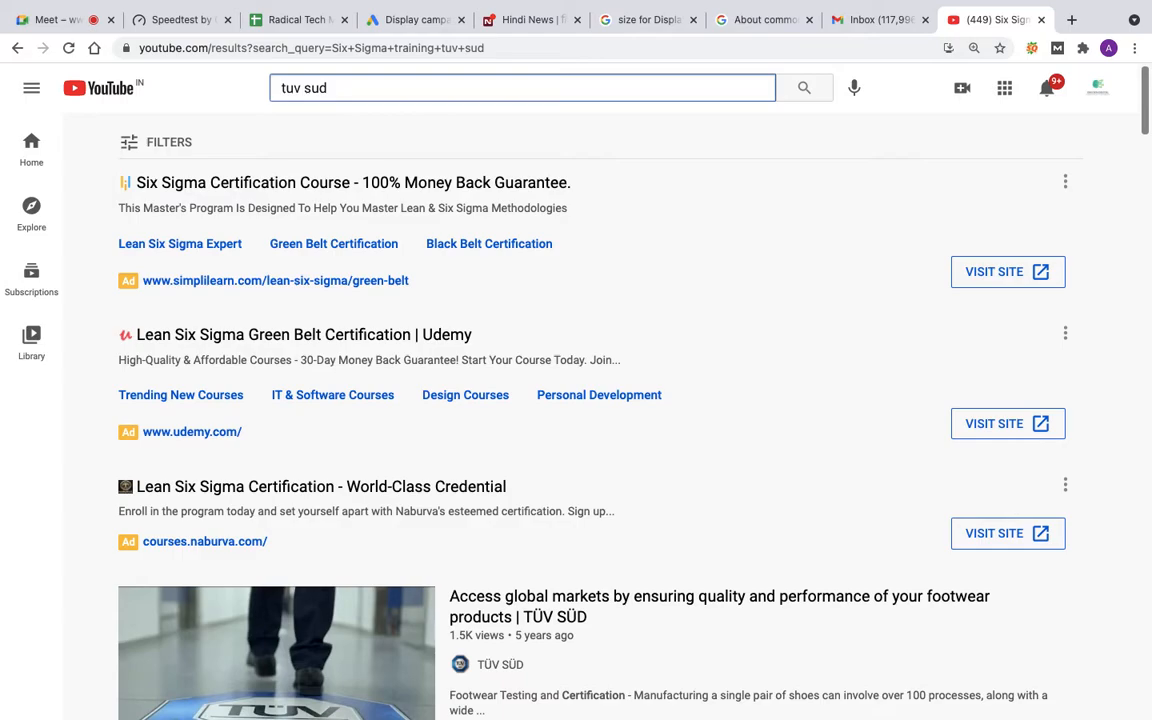
{"action": "key", "text": "Return"}
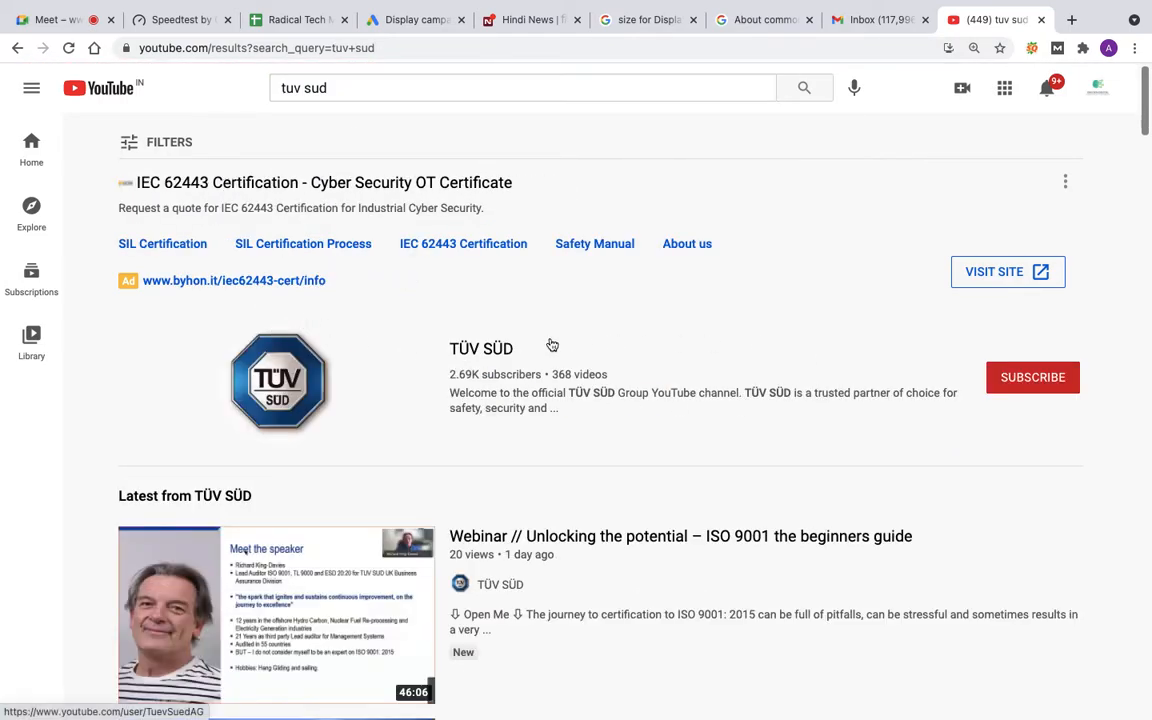
- Open the TÜV SÜD YouTube channel, pause its featured video and look through the home page's video sections
{"action": "left_click", "coordinate": [496, 357]}
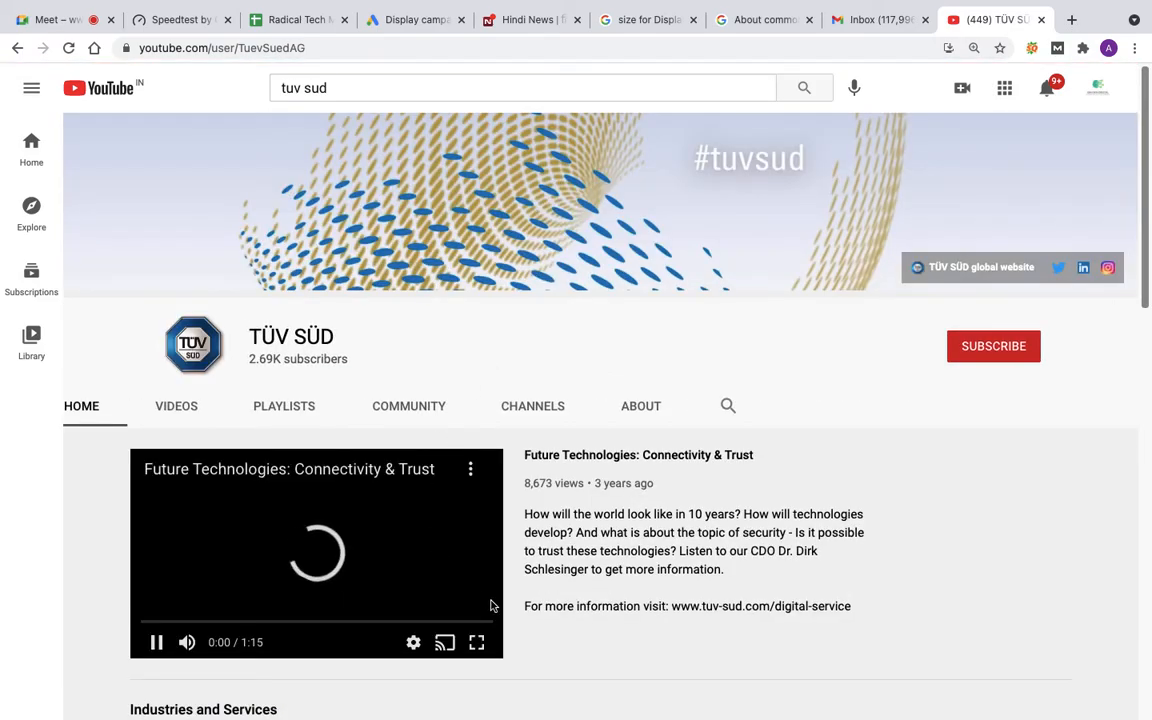
{"action": "scroll", "coordinate": [414, 500], "scroll_direction": "down", "scroll_amount": 3}
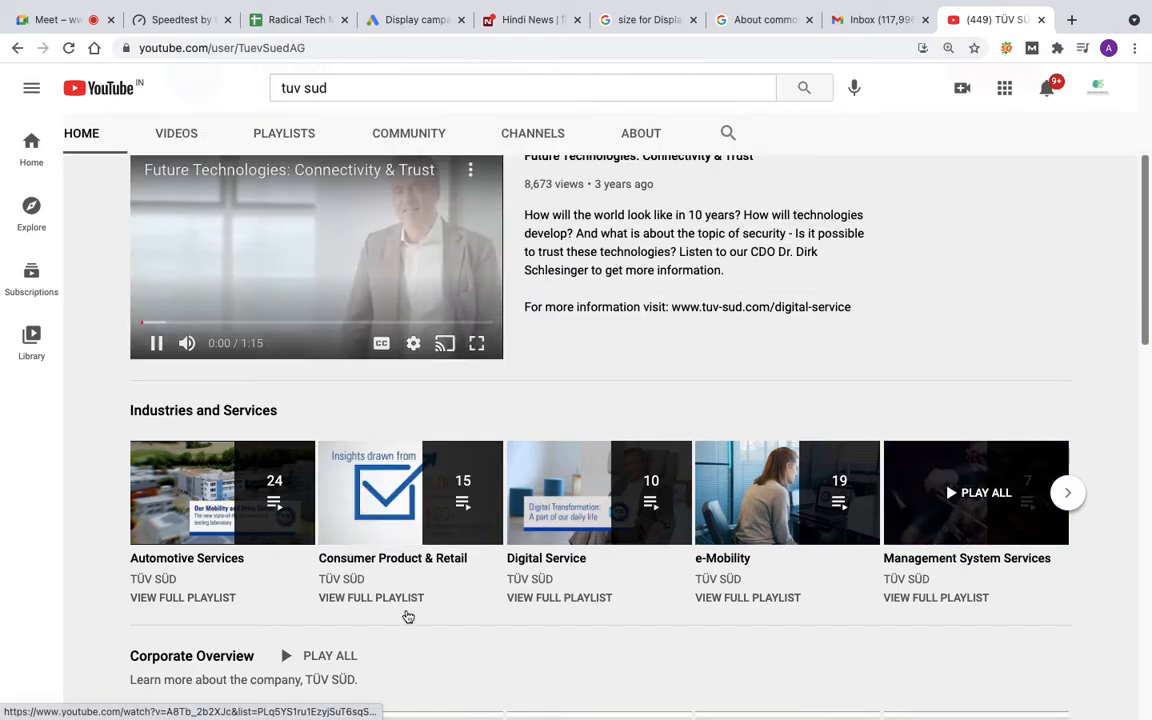
{"action": "scroll", "coordinate": [275, 581], "scroll_direction": "down", "scroll_amount": 2}
{"action": "scroll", "coordinate": [273, 583], "scroll_direction": "down", "scroll_amount": 1}
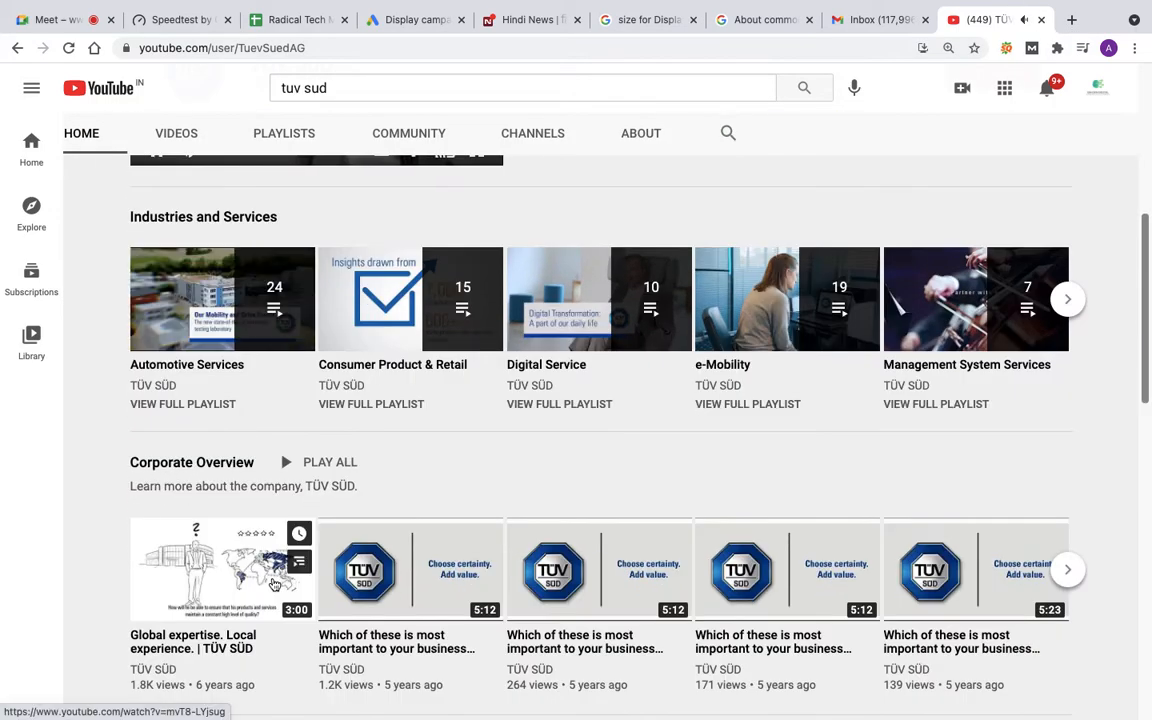
{"action": "scroll", "coordinate": [250, 440], "scroll_direction": "up", "scroll_amount": 4}
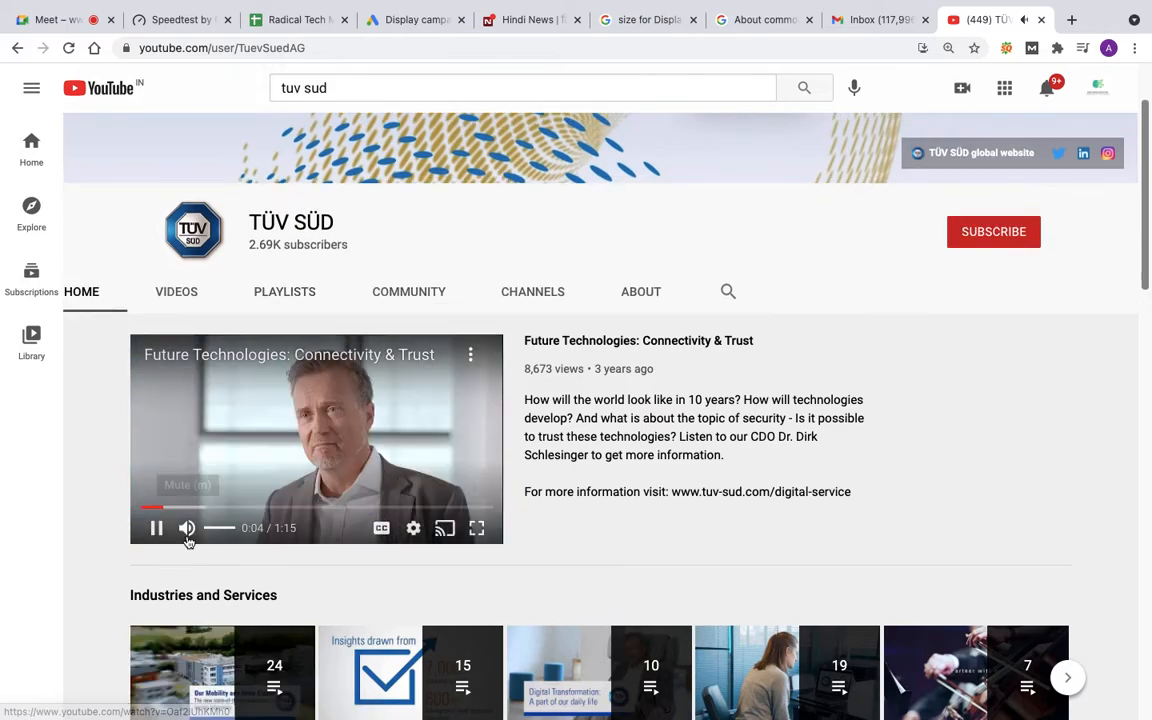
{"action": "left_click", "coordinate": [156, 528]}
{"action": "scroll", "coordinate": [492, 511], "scroll_direction": "down", "scroll_amount": 8}
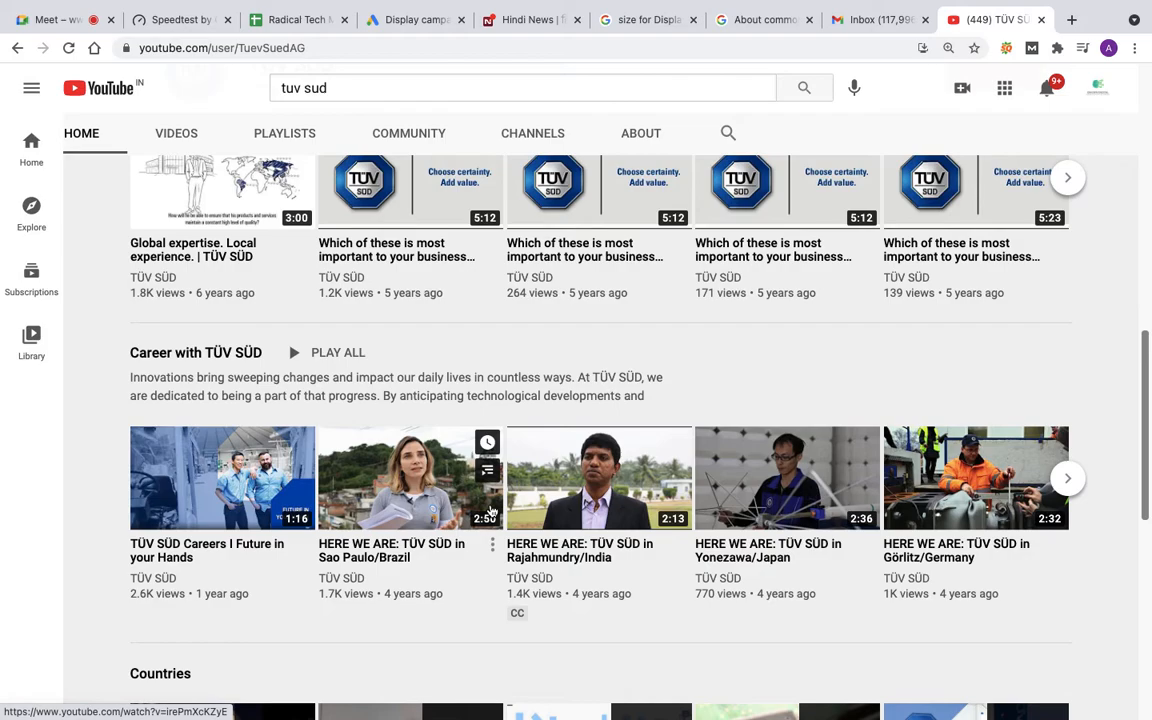
{"action": "scroll", "coordinate": [490, 510], "scroll_direction": "down", "scroll_amount": 3}
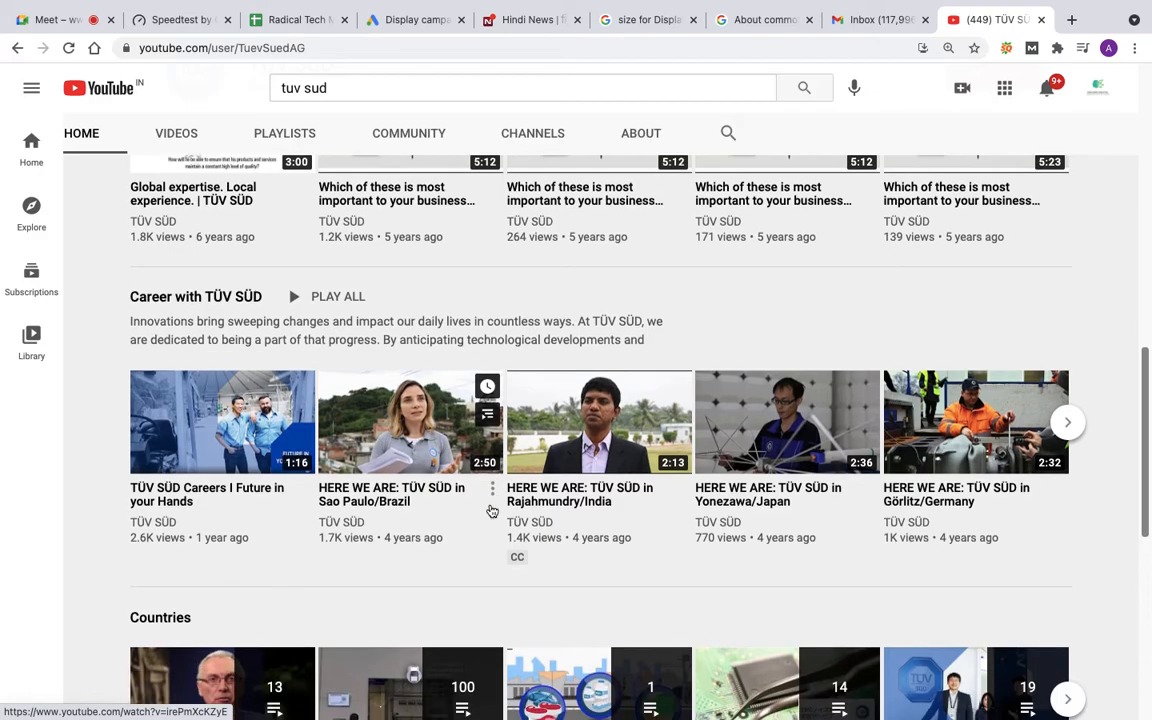
{"action": "scroll", "coordinate": [490, 510], "scroll_direction": "down", "scroll_amount": 4}
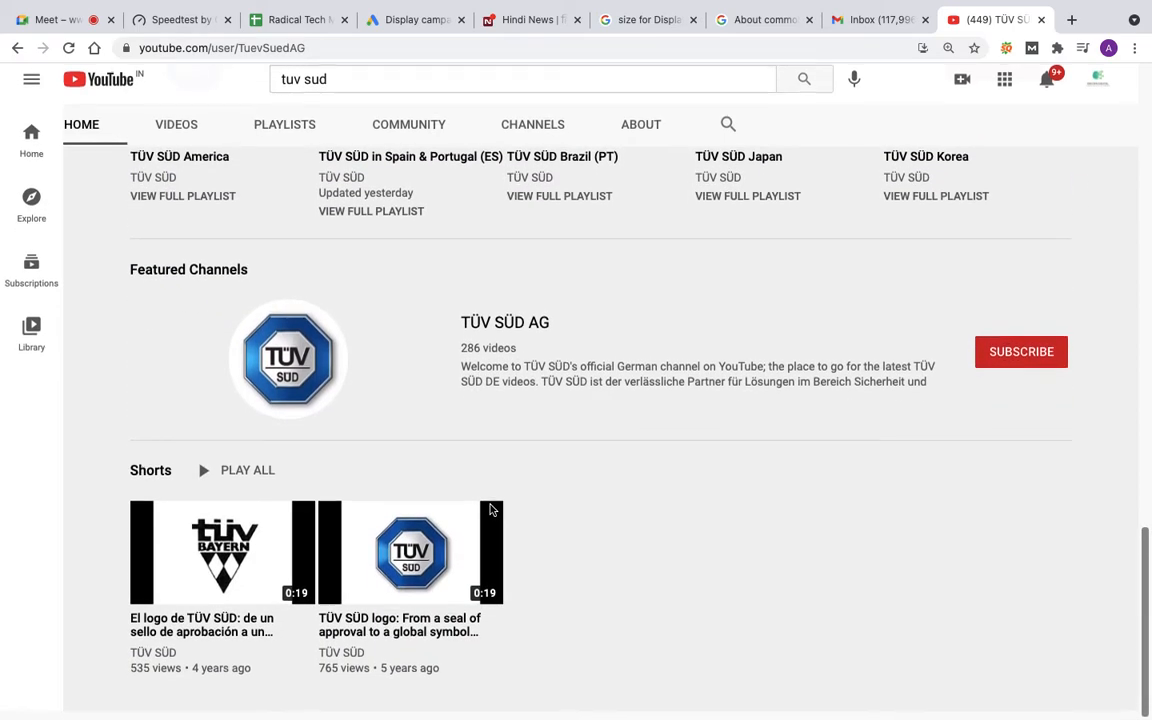
{"action": "scroll", "coordinate": [490, 510], "scroll_direction": "up", "scroll_amount": 1}
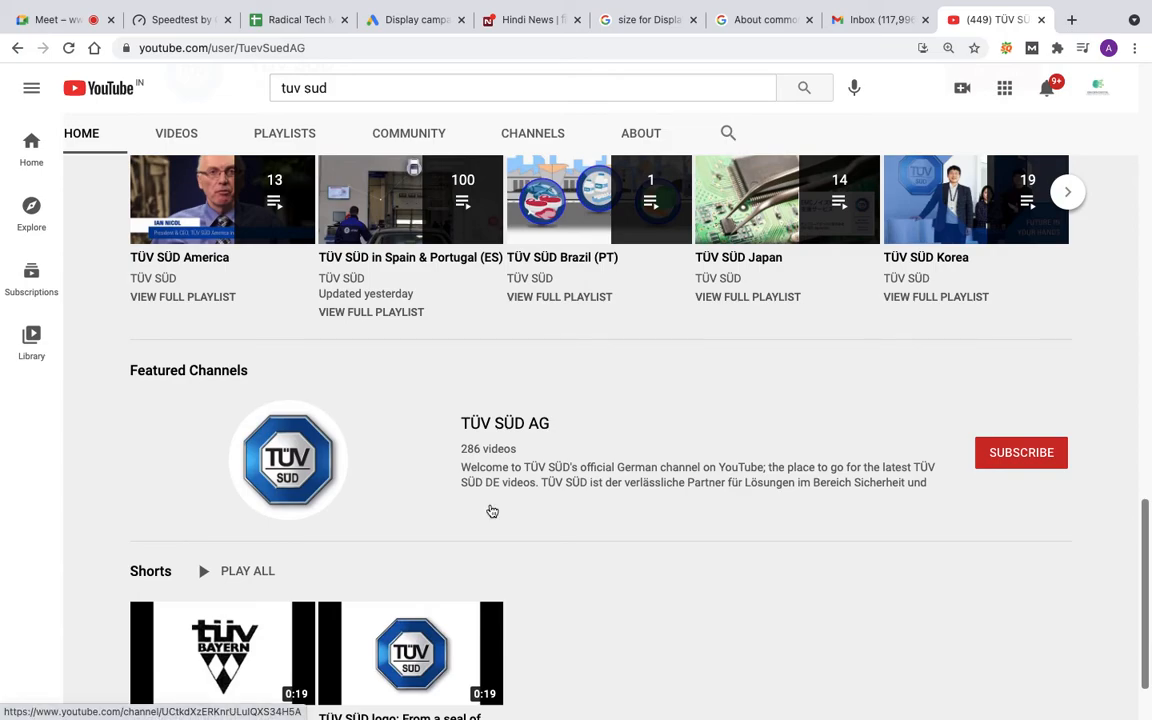
{"action": "scroll", "coordinate": [492, 511], "scroll_direction": "up", "scroll_amount": 2}
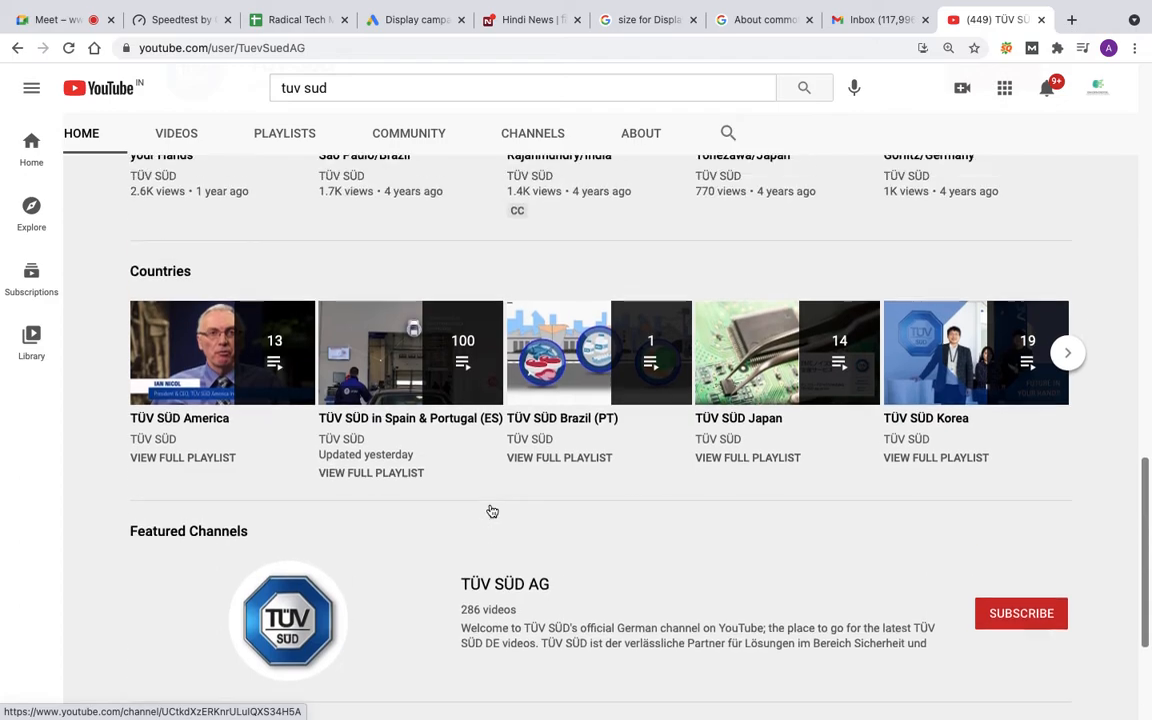
{"action": "scroll", "coordinate": [492, 511], "scroll_direction": "up", "scroll_amount": 2}
- Look through the TÜV SÜD channel's playlists, including more of Industries and Services, and its uploaded videos
{"action": "left_click", "coordinate": [285, 134]}
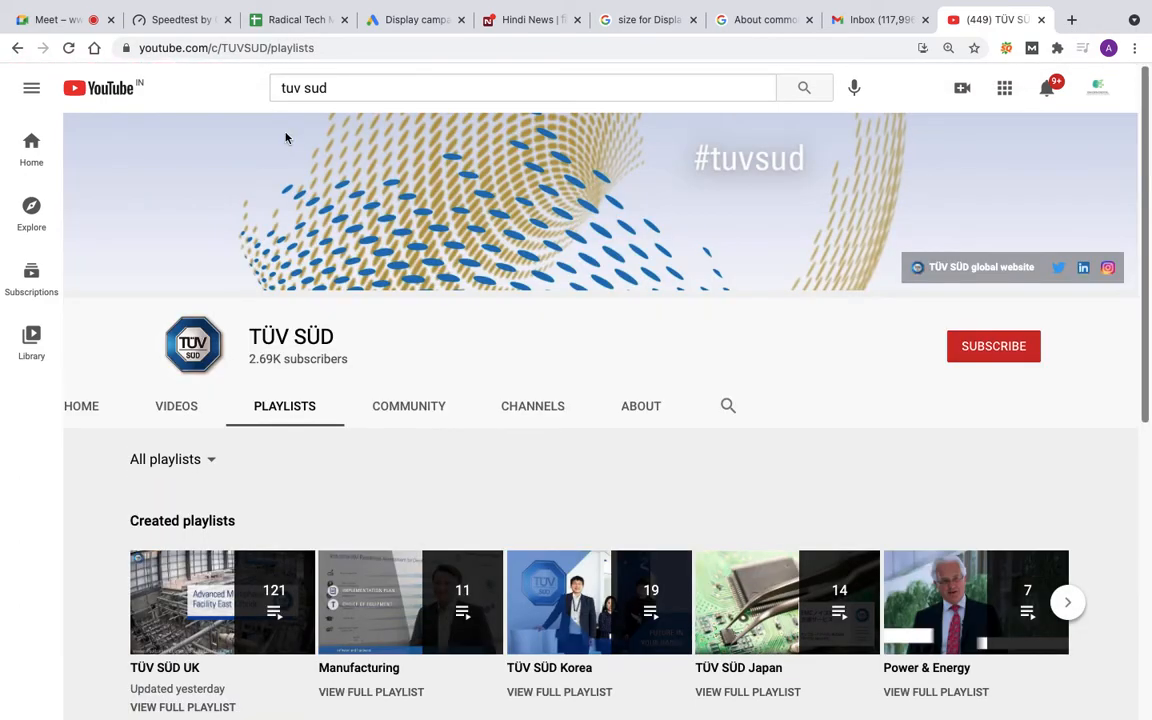
{"action": "scroll", "coordinate": [249, 522], "scroll_direction": "down", "scroll_amount": 2}
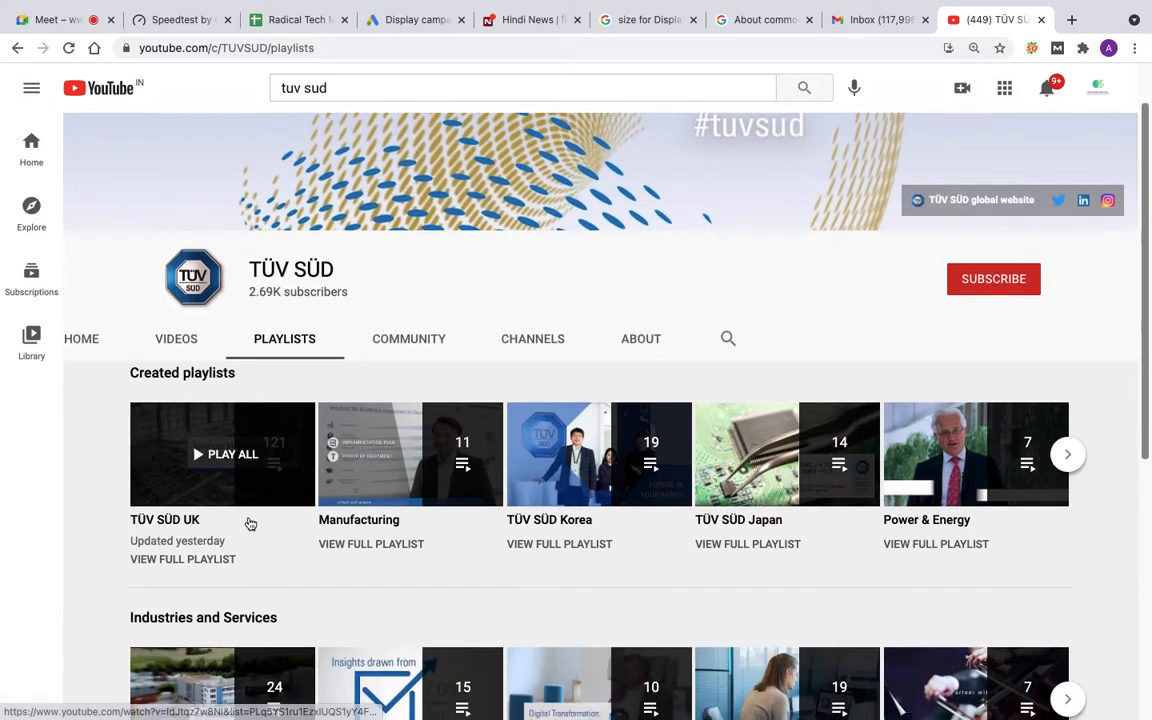
{"action": "scroll", "coordinate": [250, 524], "scroll_direction": "down", "scroll_amount": 2}
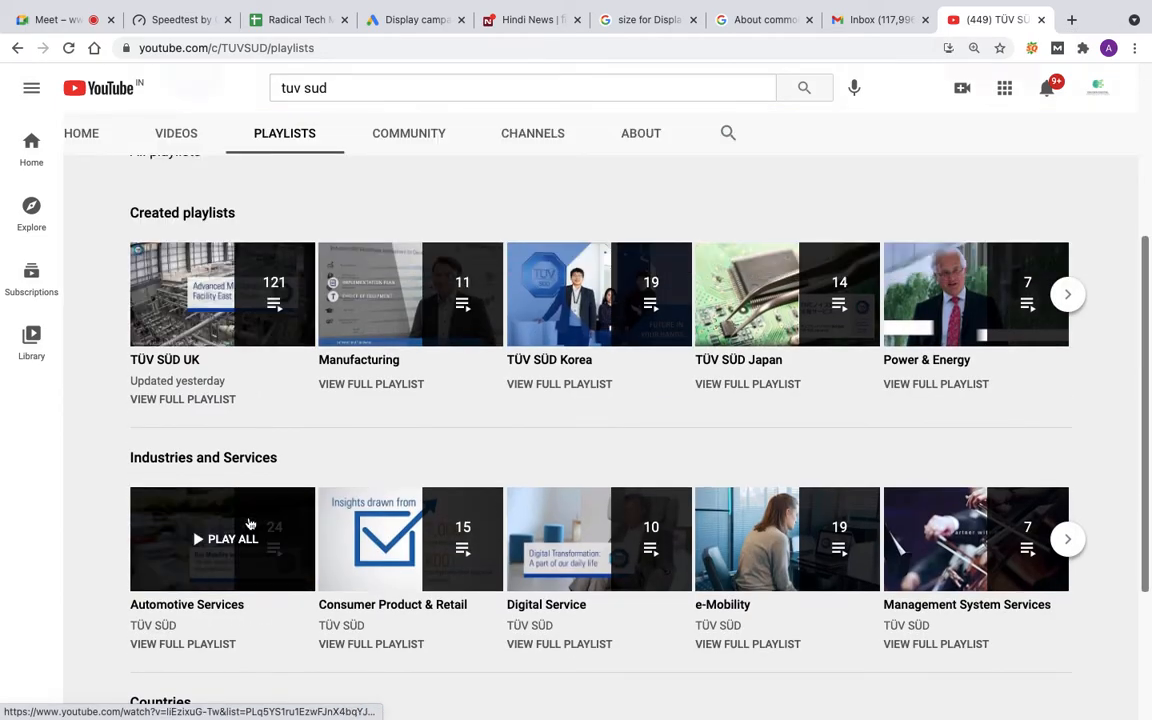
{"action": "scroll", "coordinate": [250, 524], "scroll_direction": "down", "scroll_amount": 1}
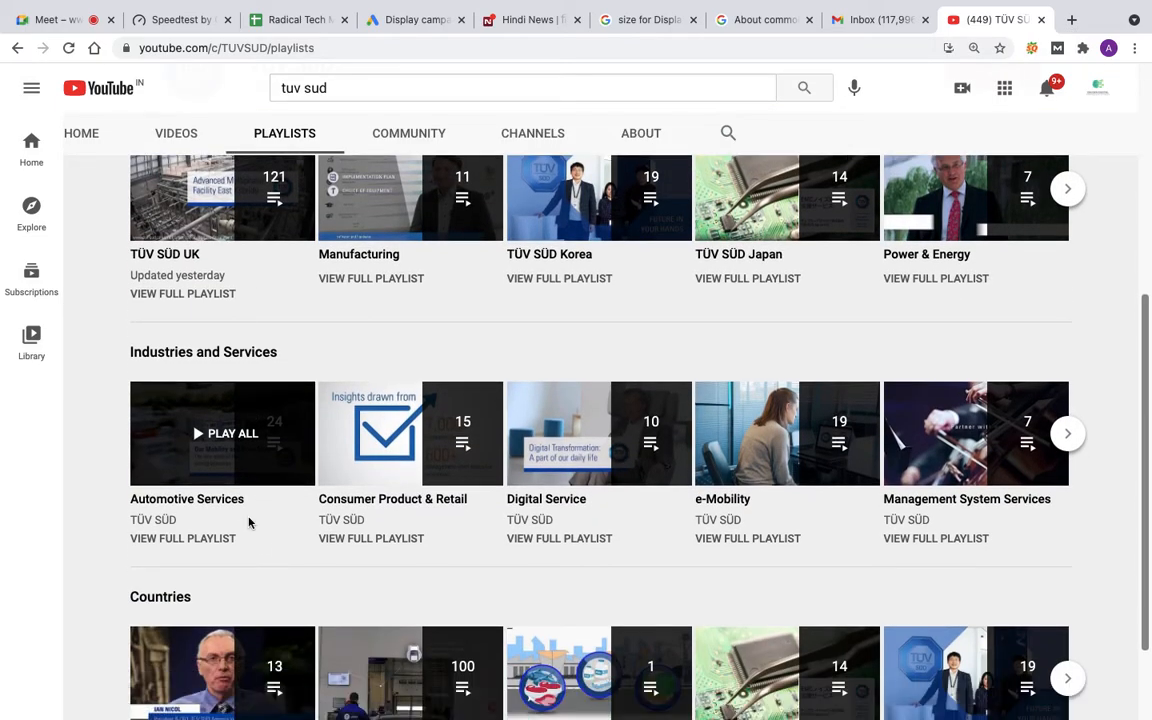
{"action": "scroll", "coordinate": [249, 520], "scroll_direction": "down", "scroll_amount": 1}
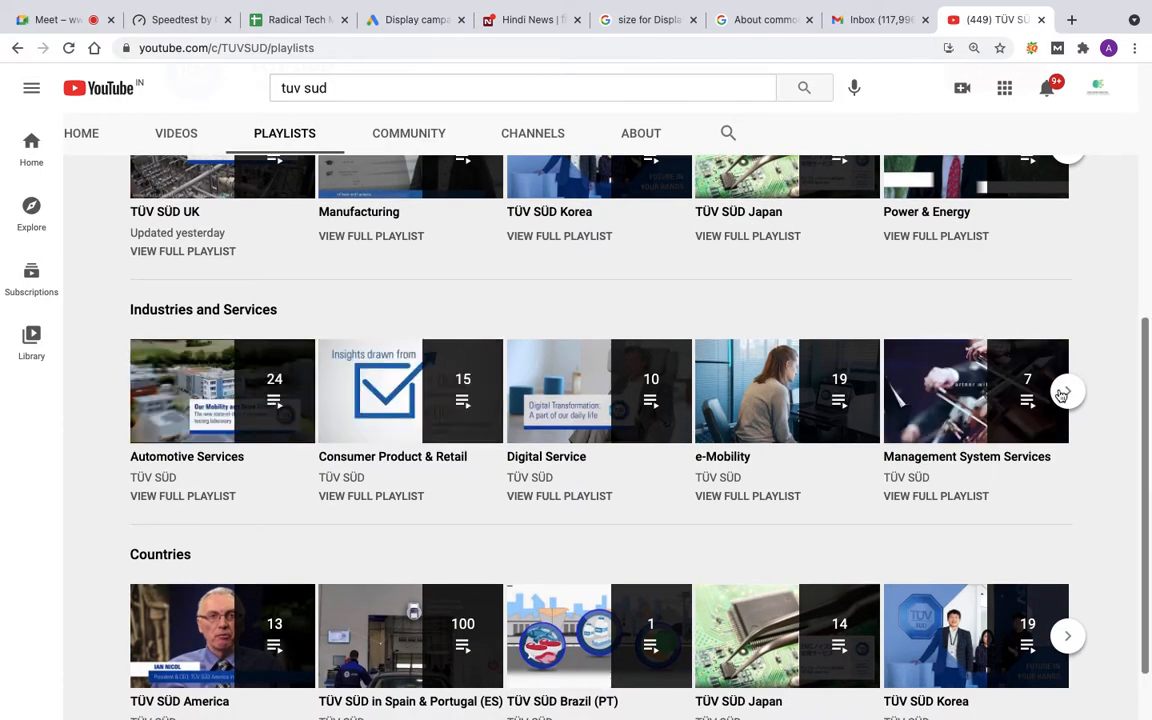
{"action": "left_click", "coordinate": [1065, 392]}
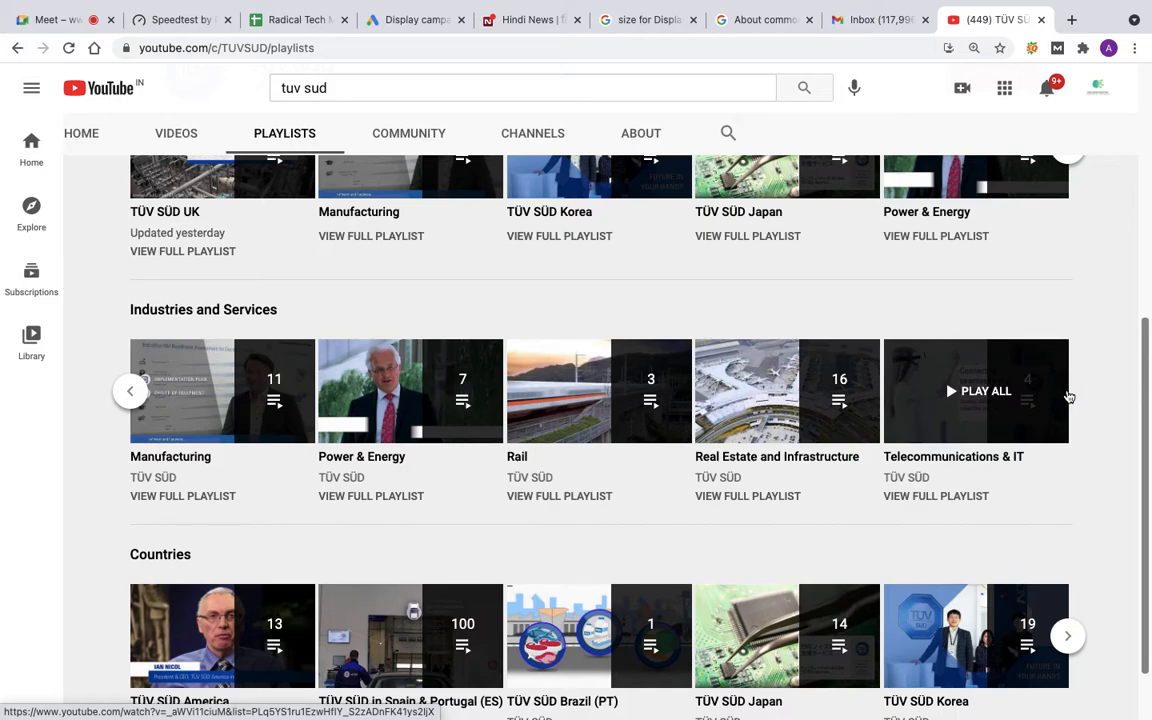
{"action": "scroll", "coordinate": [895, 507], "scroll_direction": "down", "scroll_amount": 2}
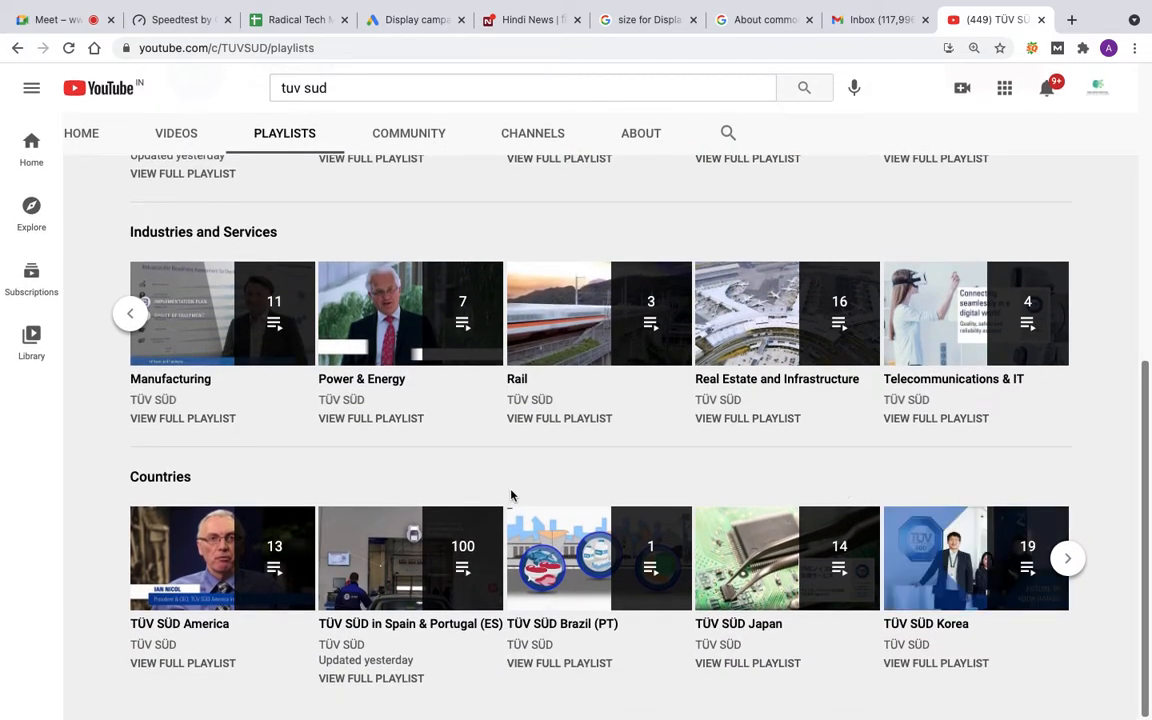
{"action": "scroll", "coordinate": [511, 495], "scroll_direction": "up", "scroll_amount": 5}
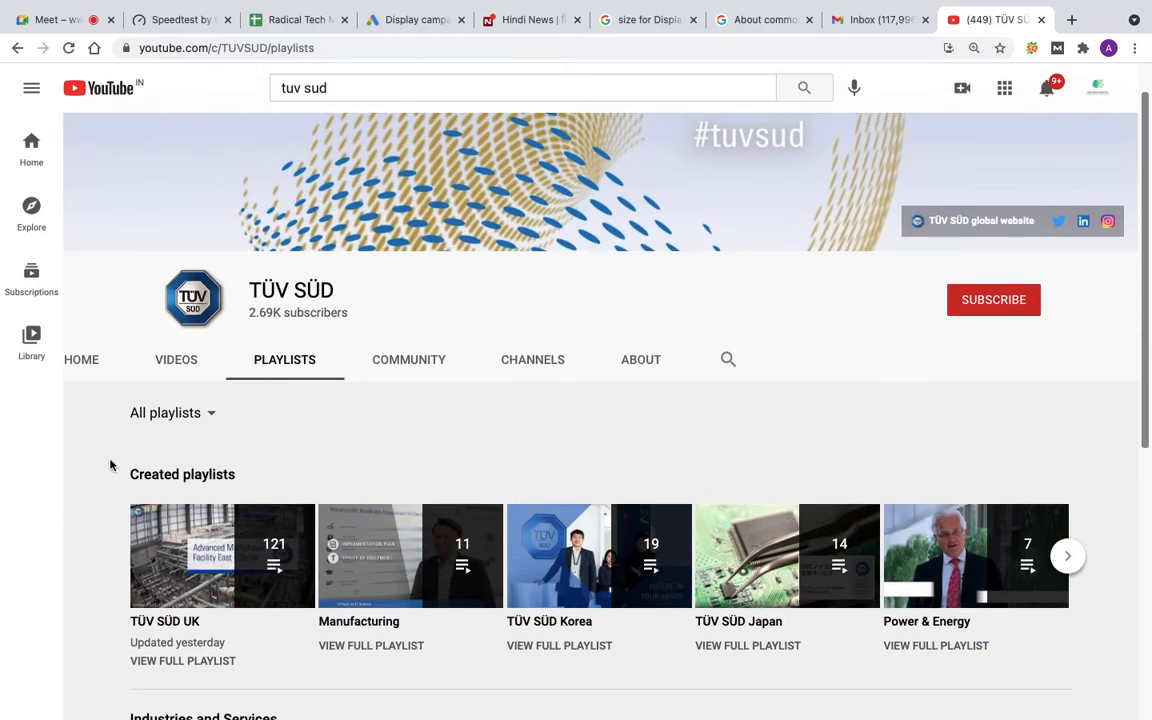
{"action": "left_click", "coordinate": [178, 367]}
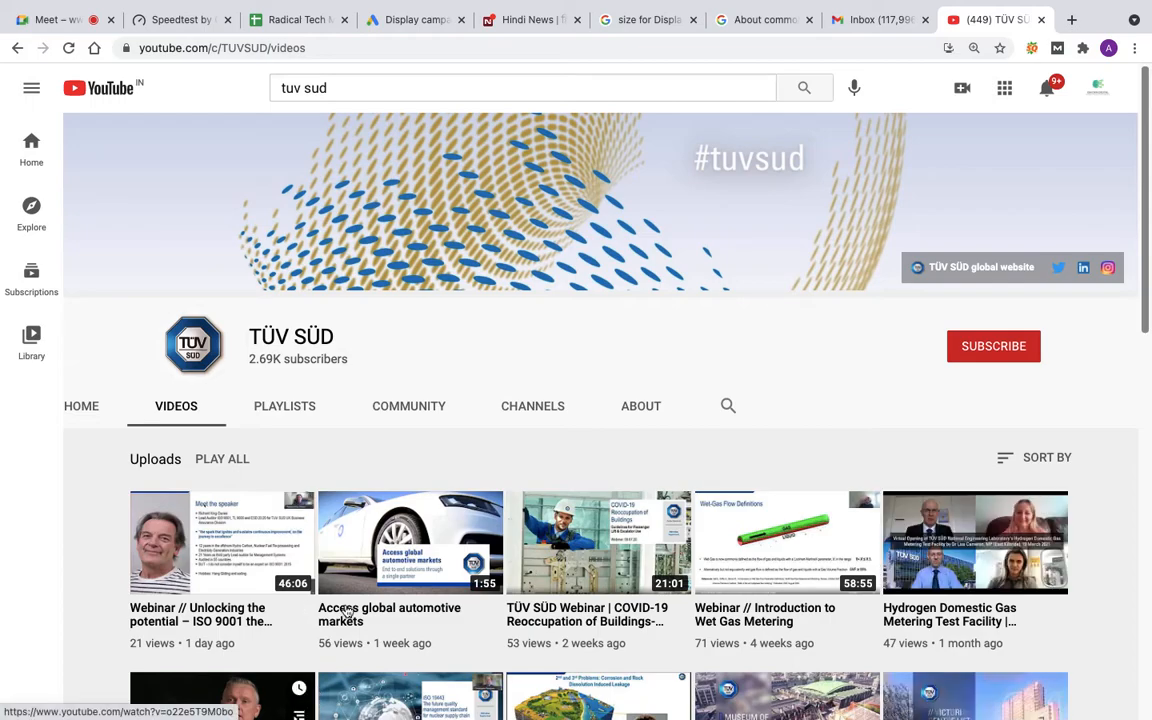
{"action": "scroll", "coordinate": [346, 612], "scroll_direction": "down", "scroll_amount": 3}
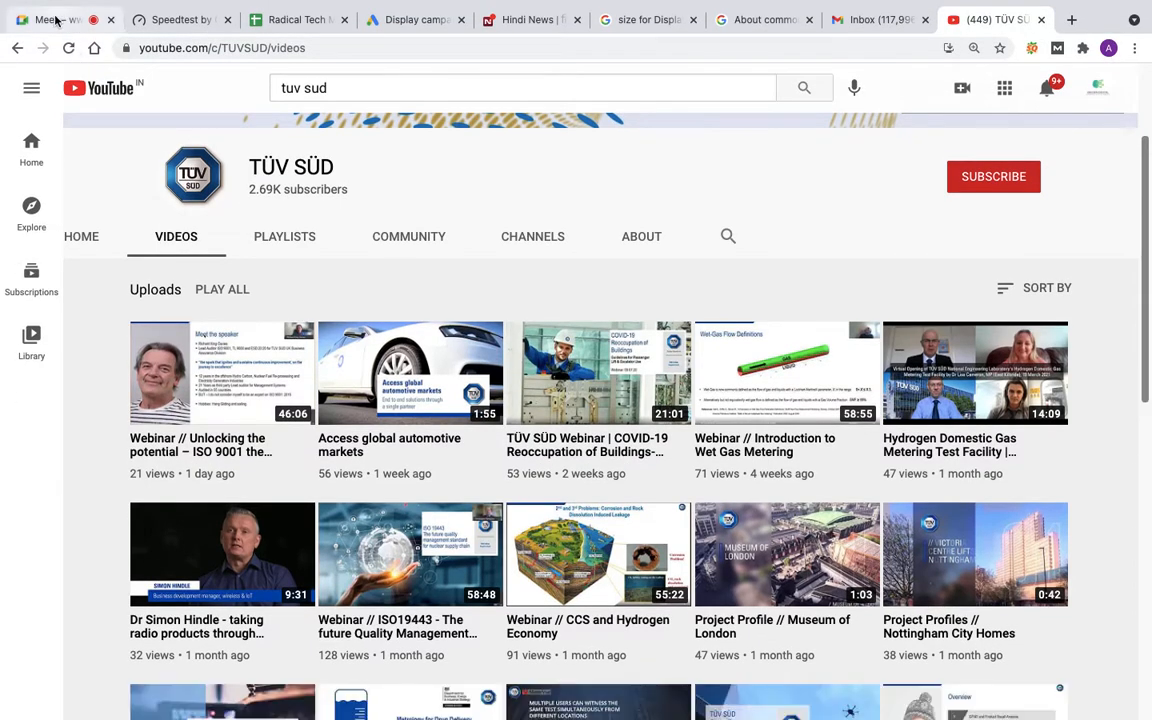
- Switch to the Google Meet call, mute the microphone and turn it back on
{"action": "left_click", "coordinate": [55, 22]}
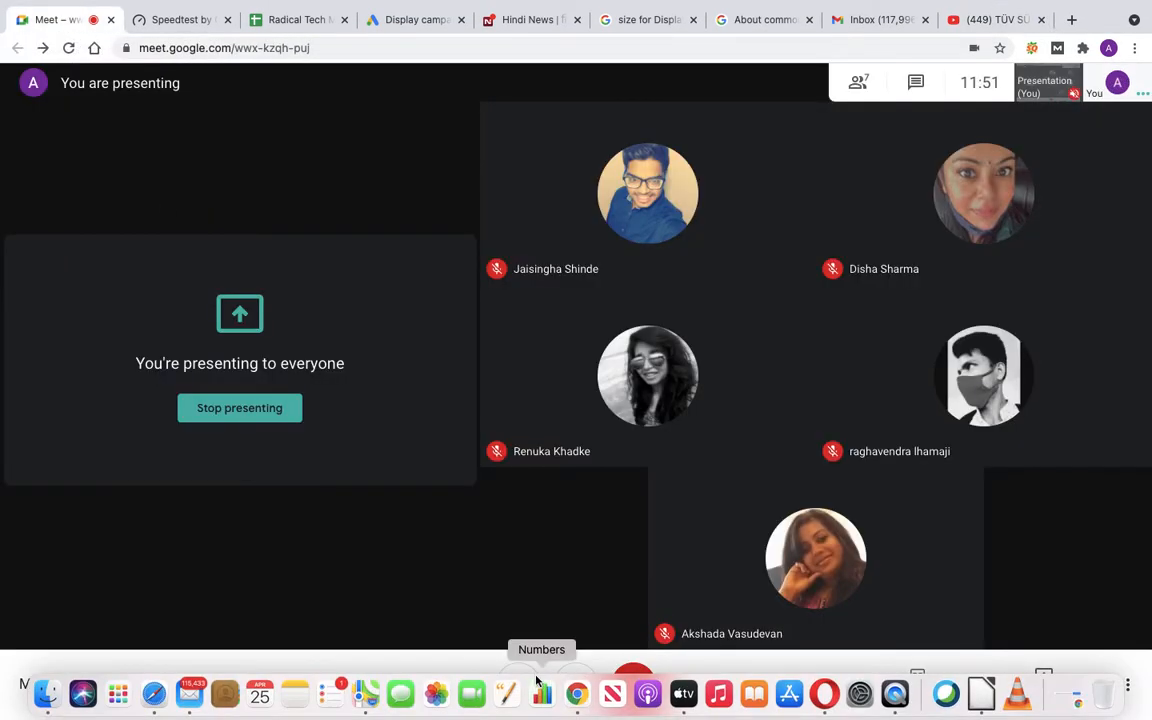
{"action": "left_click", "coordinate": [518, 683]}
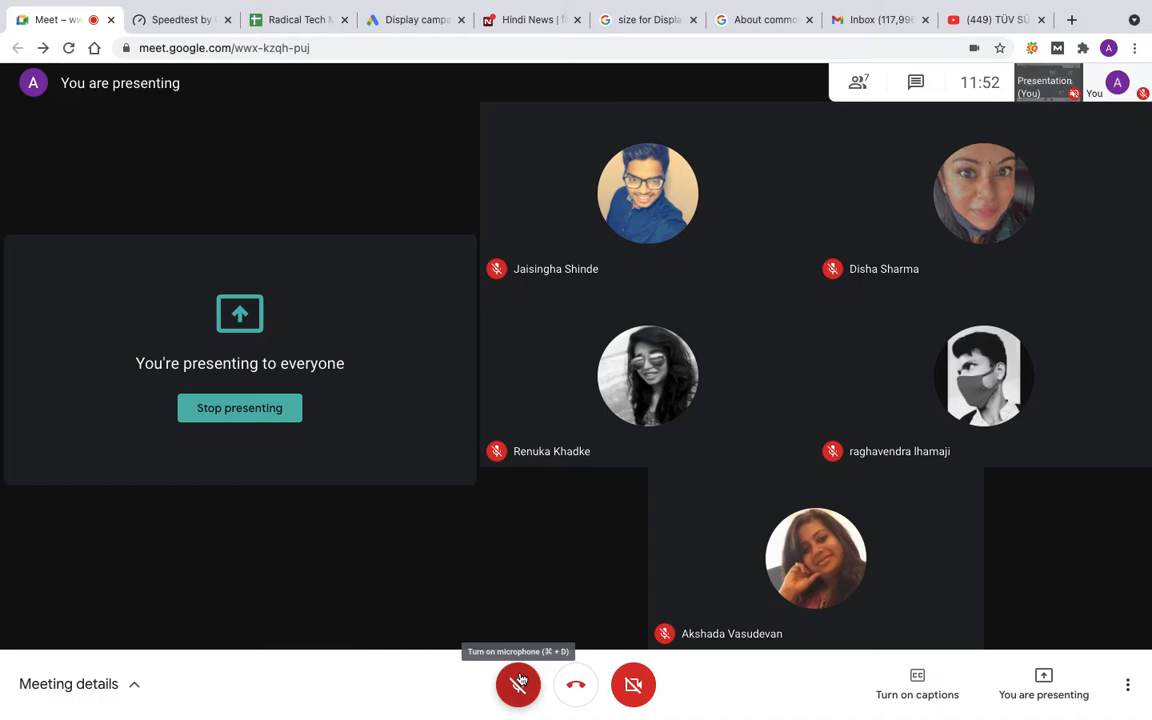
{"action": "left_click", "coordinate": [519, 683]}
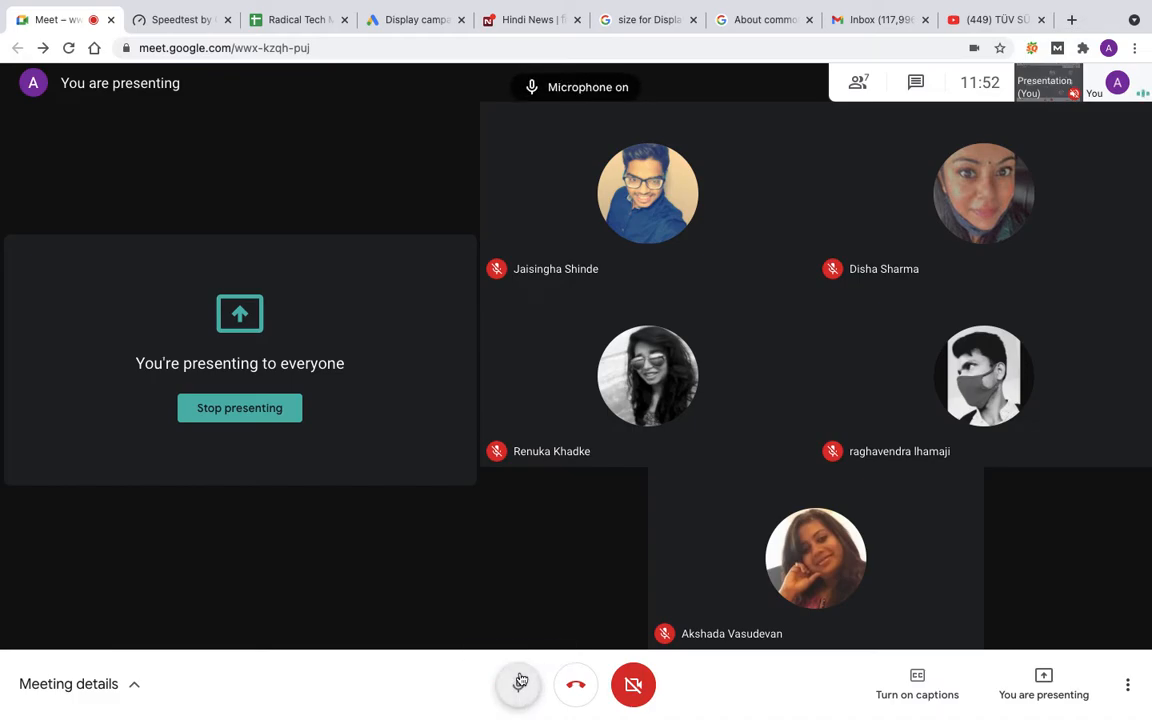
{"action": "mouse_move", "coordinate": [997, 6]}
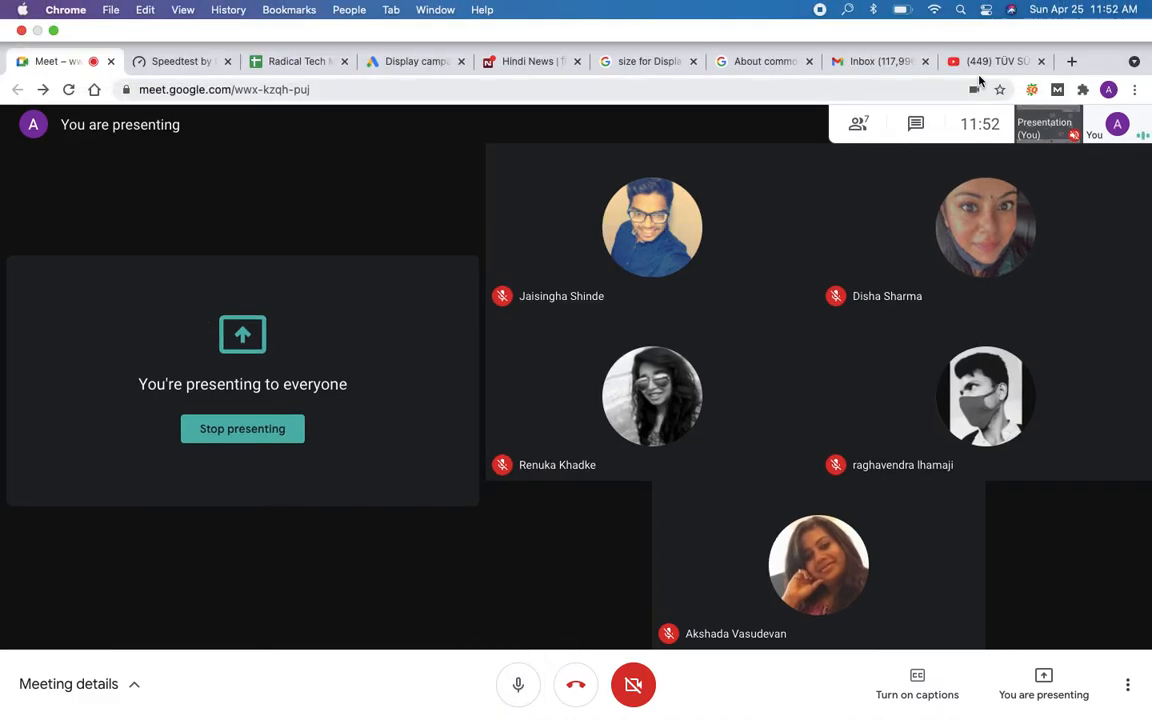
- Return to YouTube, open and pause the TÜV SÜD webinar "Unlocking the potential – ISO 9001 the beginners guide", and copy its URL
{"action": "left_click", "coordinate": [992, 19]}
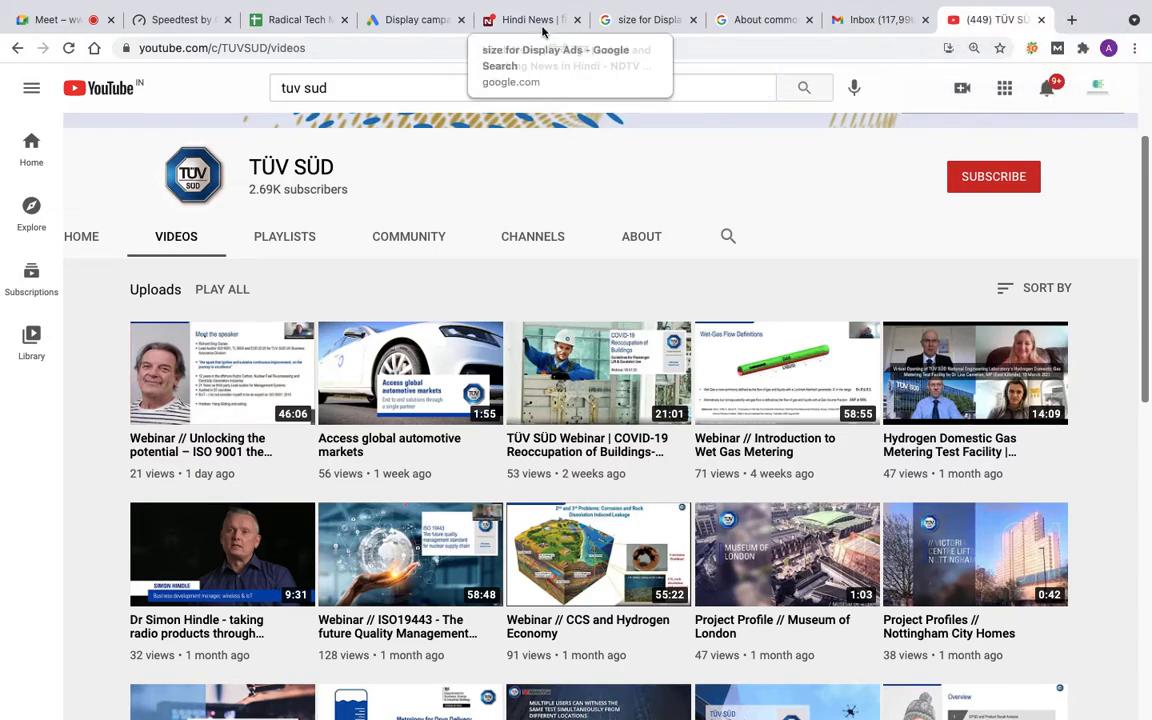
{"action": "left_click", "coordinate": [407, 24]}
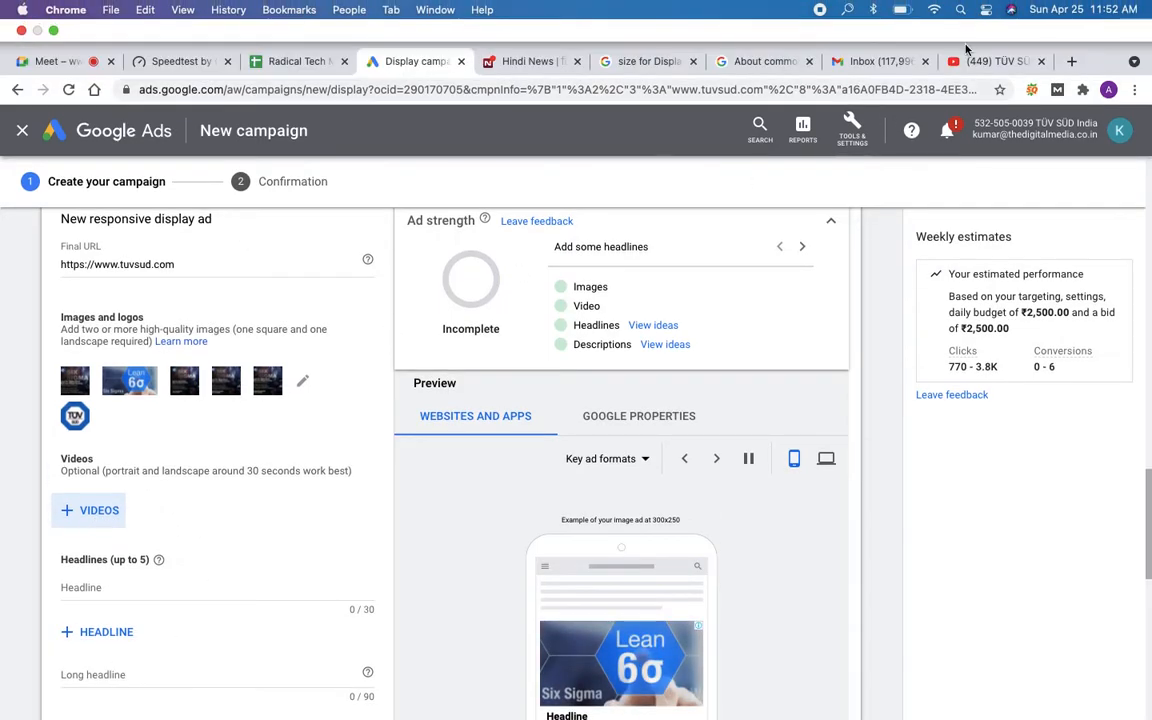
{"action": "left_click", "coordinate": [985, 19]}
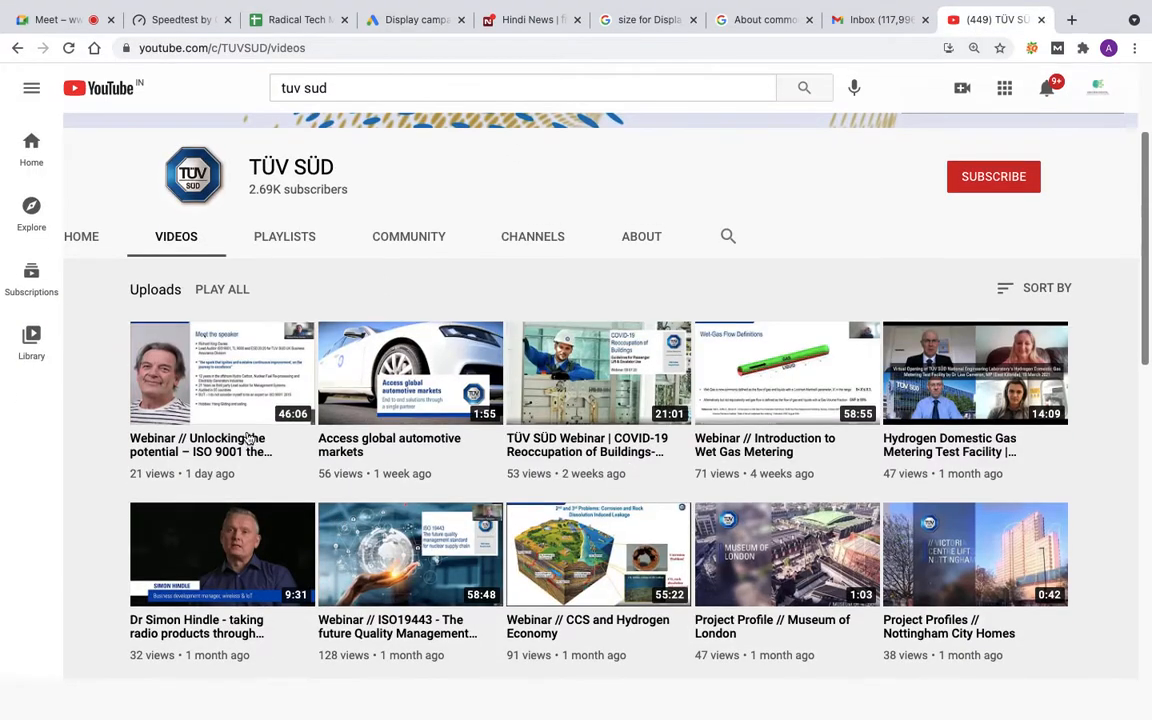
{"action": "left_click", "coordinate": [225, 493]}
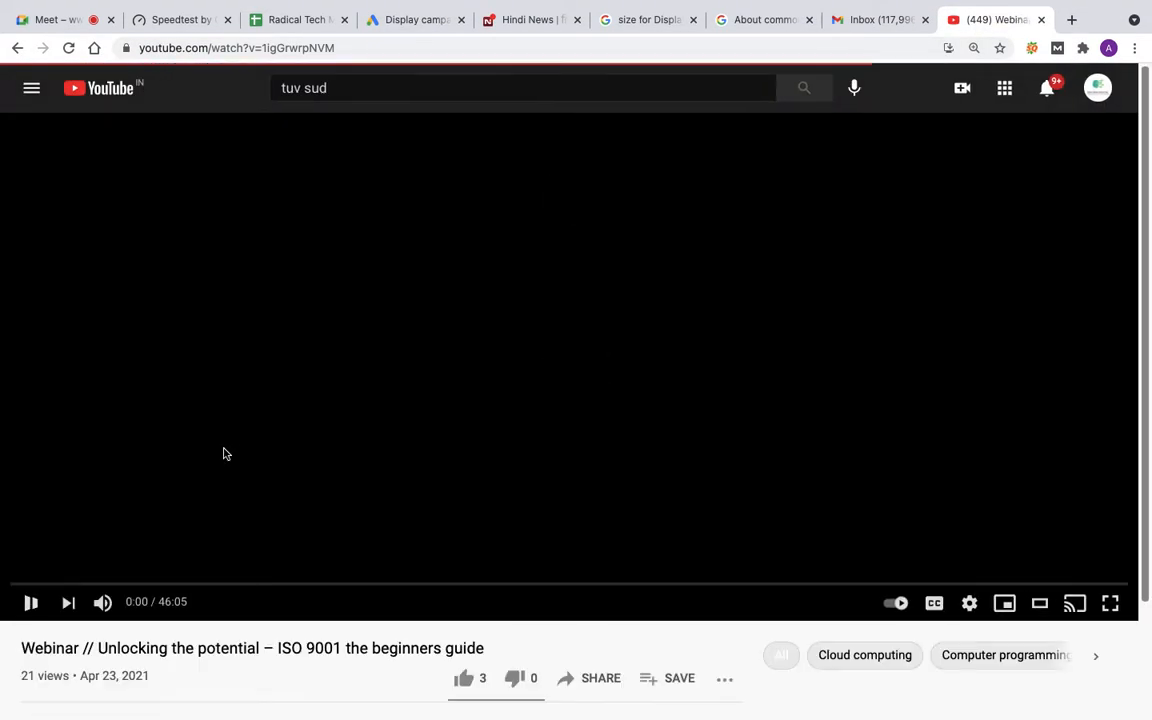
{"action": "left_click", "coordinate": [33, 604]}
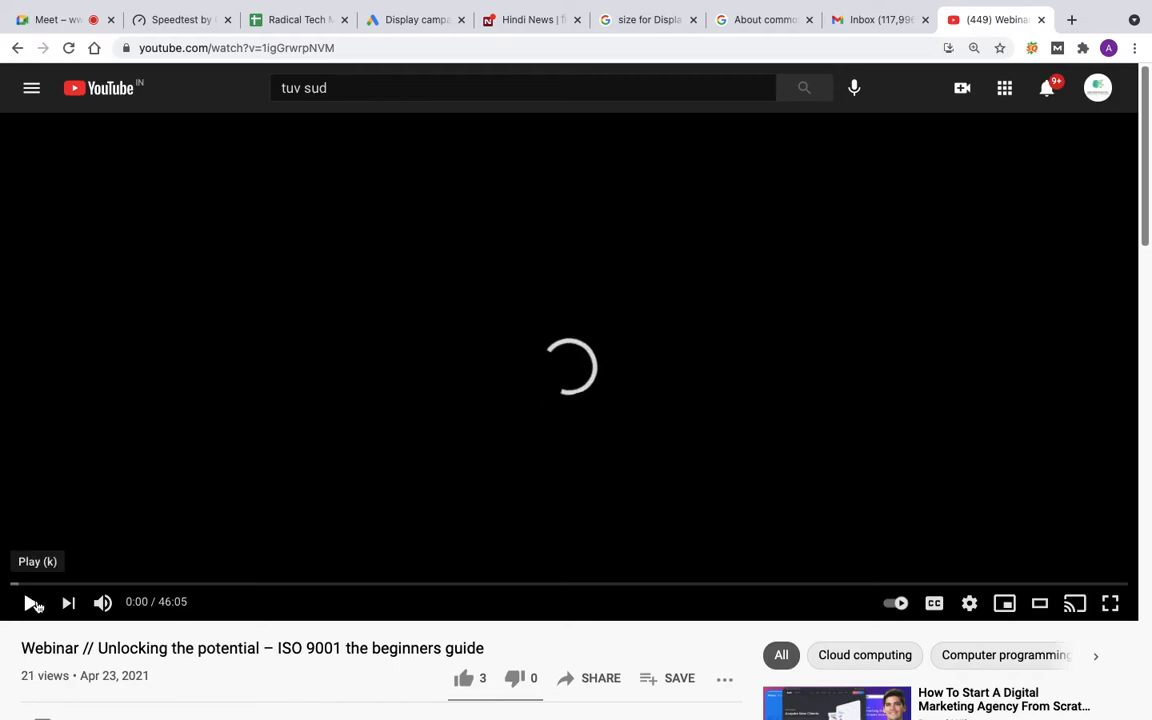
{"action": "left_click", "coordinate": [349, 48]}
{"action": "key", "text": "ctrl+c"}
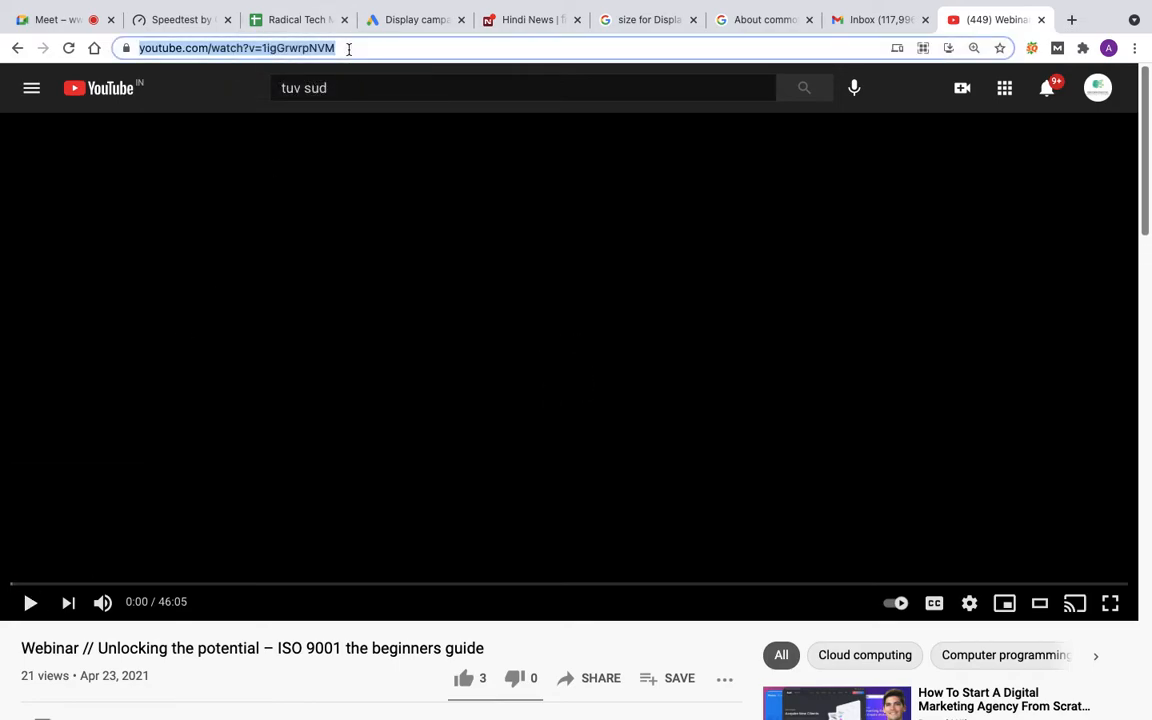
- In the Google Ads responsive display ad, add the ISO 9001 webinar video by its copied YouTube URL and save the selection
{"action": "left_click", "coordinate": [406, 20]}
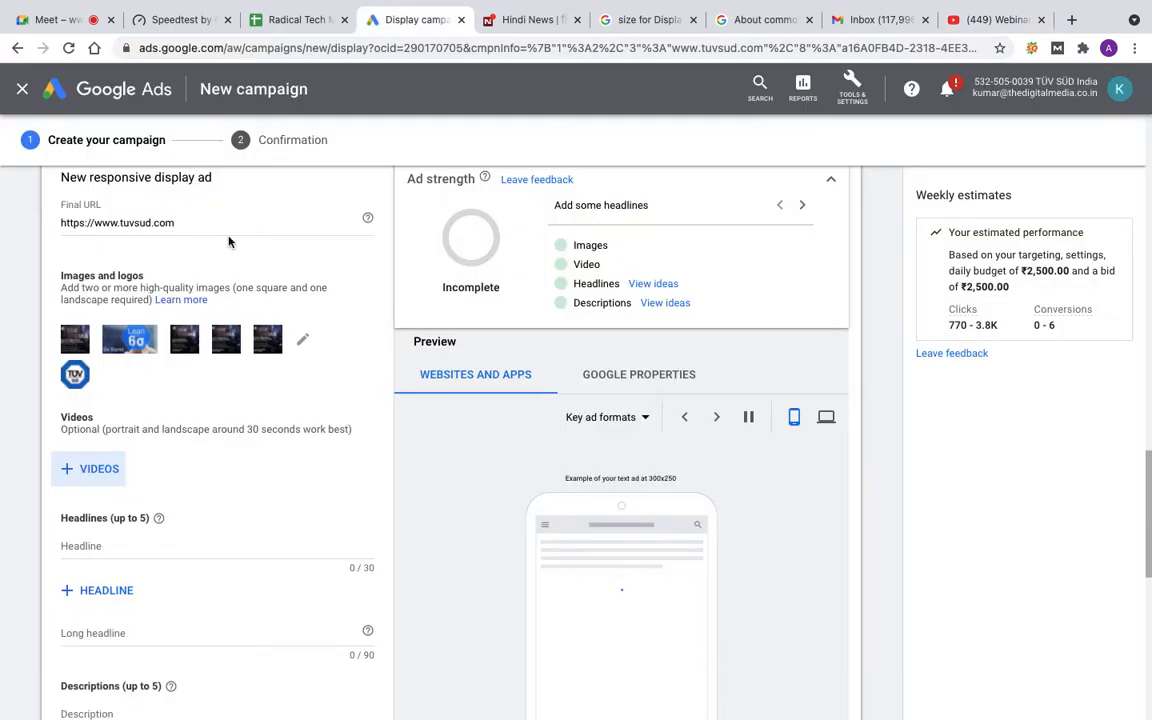
{"action": "left_click", "coordinate": [92, 470]}
{"action": "left_click", "coordinate": [570, 191]}
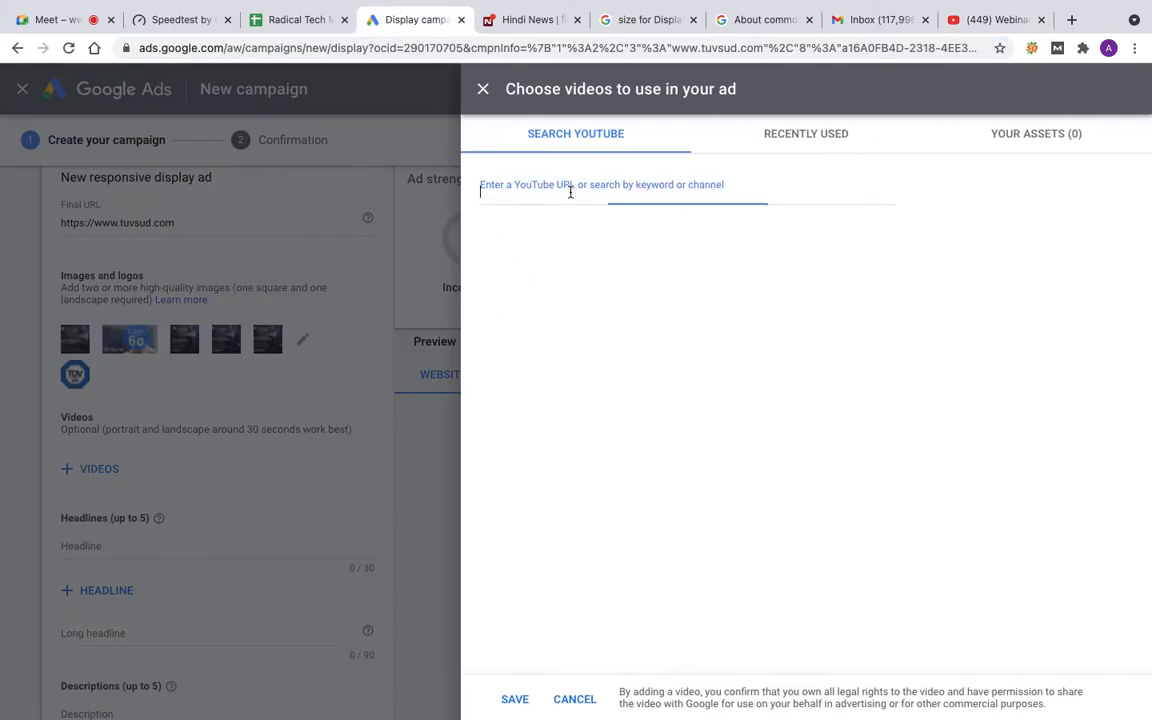
{"action": "key", "text": "ctrl+v"}
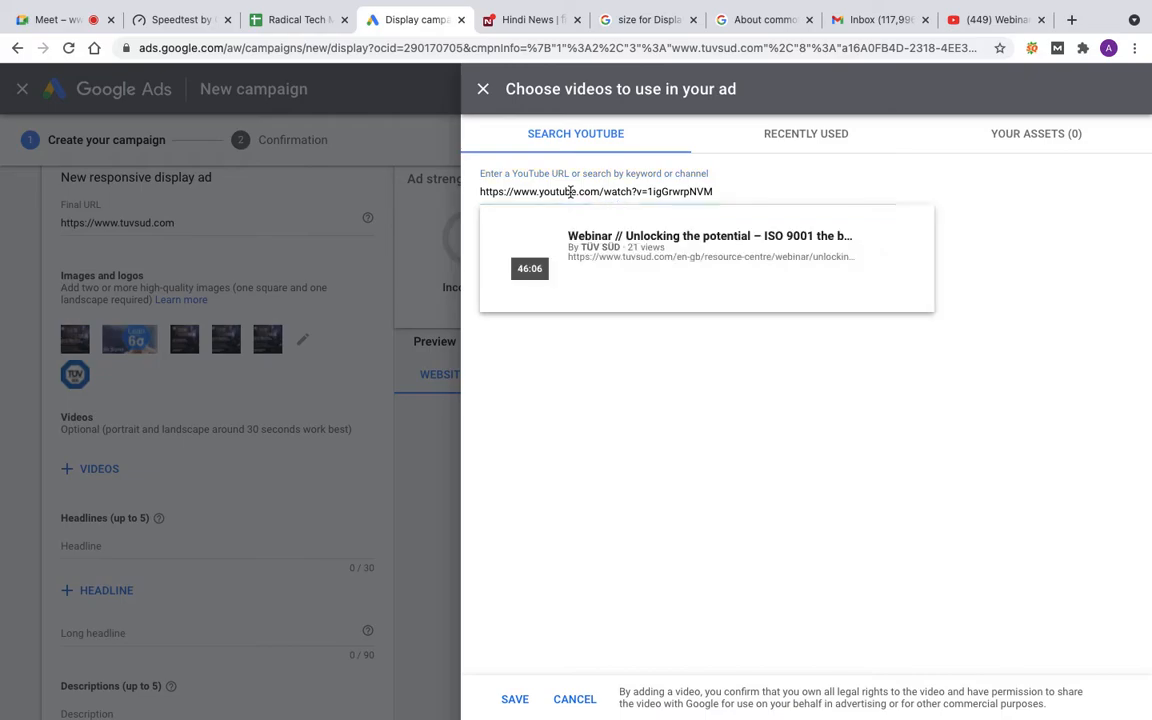
{"action": "left_click", "coordinate": [704, 247]}
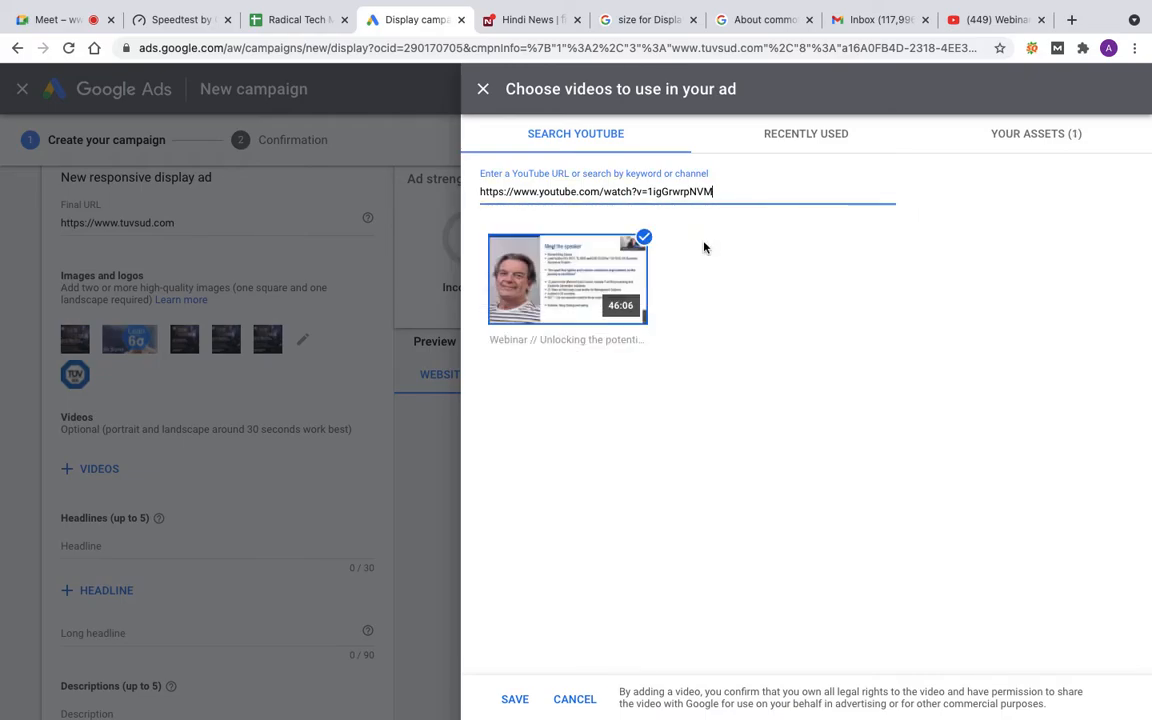
{"action": "left_click", "coordinate": [391, 470]}
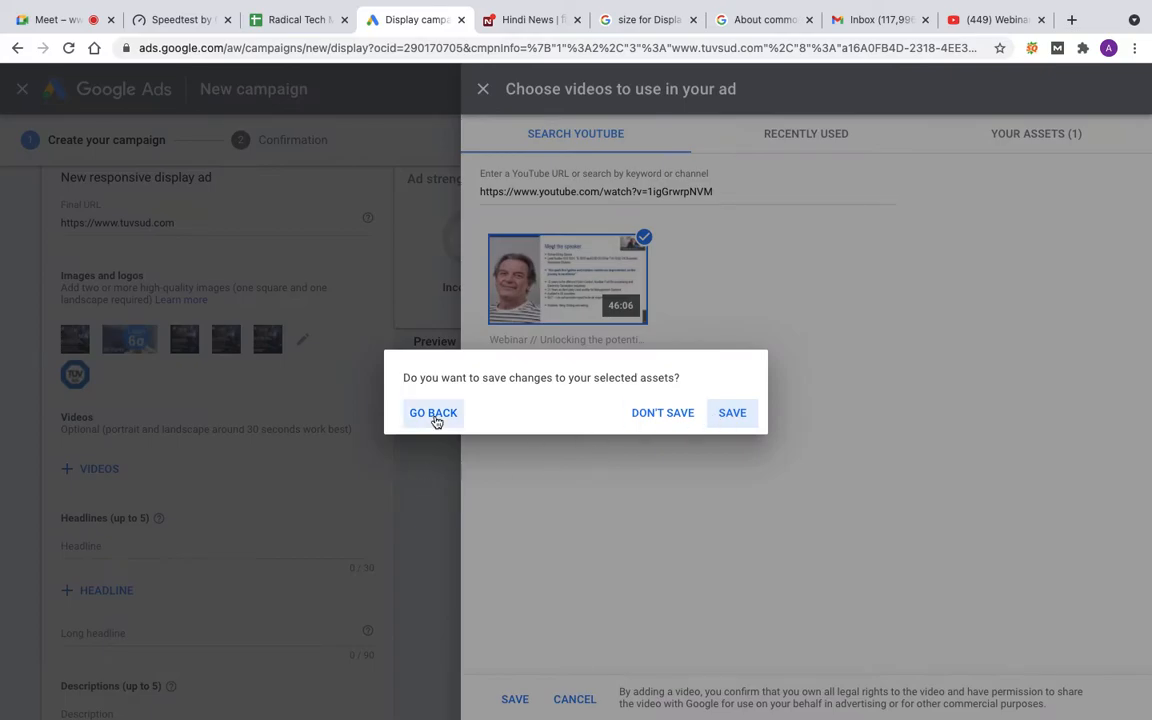
{"action": "left_click", "coordinate": [732, 412]}
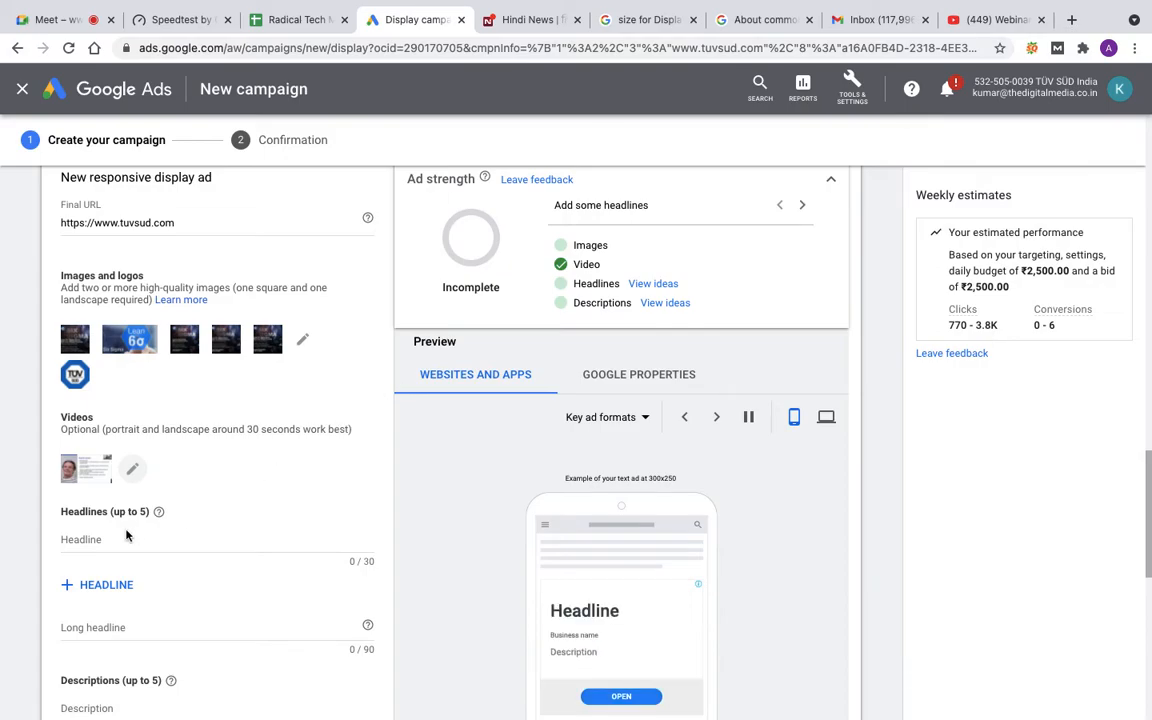
- Remove the ISO 9001 webinar video from the responsive display ad and save the video selection
{"action": "left_click", "coordinate": [132, 469]}
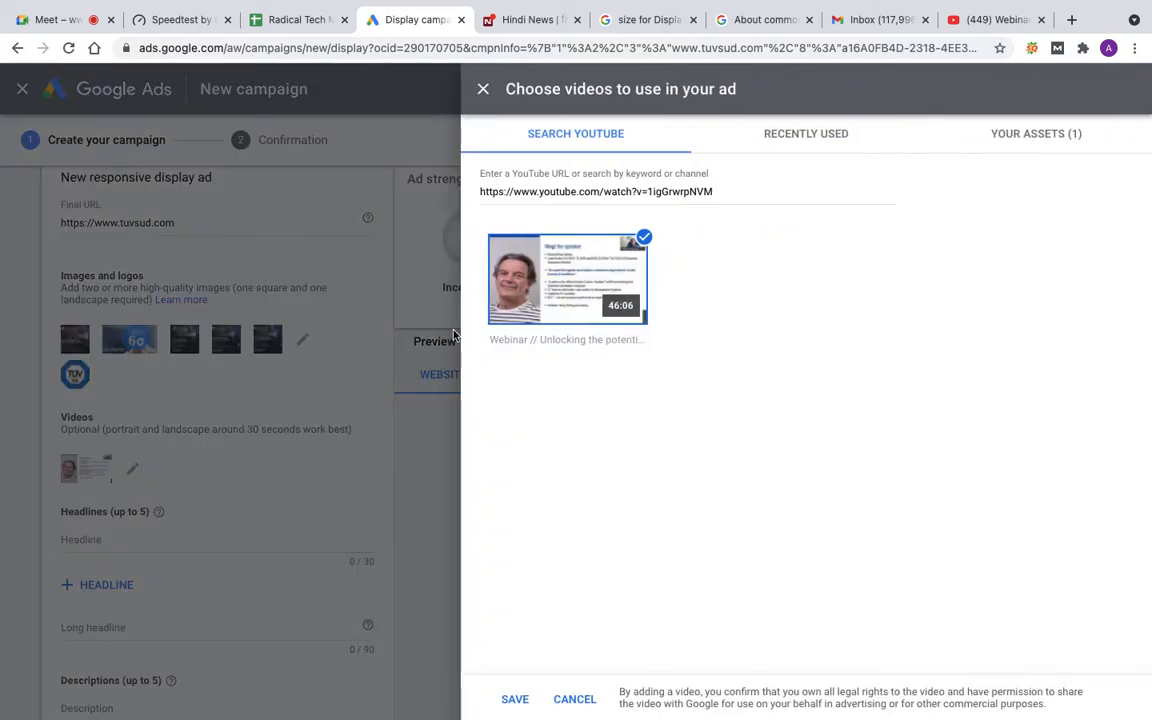
{"action": "left_click", "coordinate": [643, 236]}
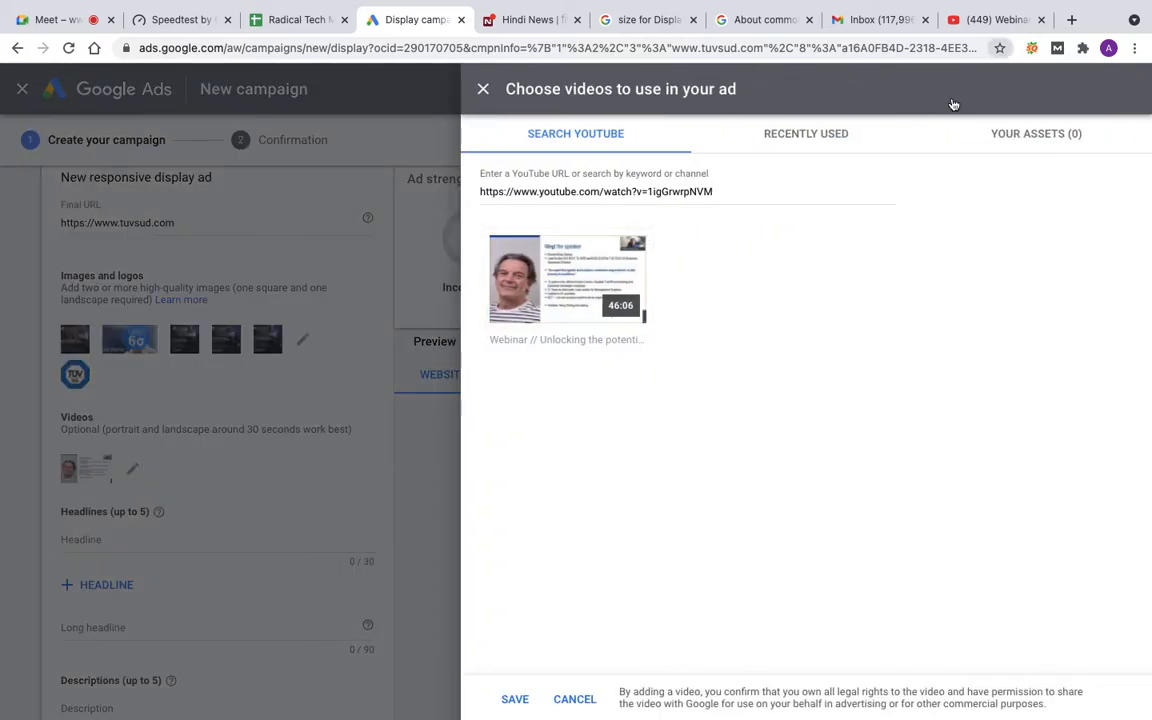
{"action": "left_click", "coordinate": [513, 690]}
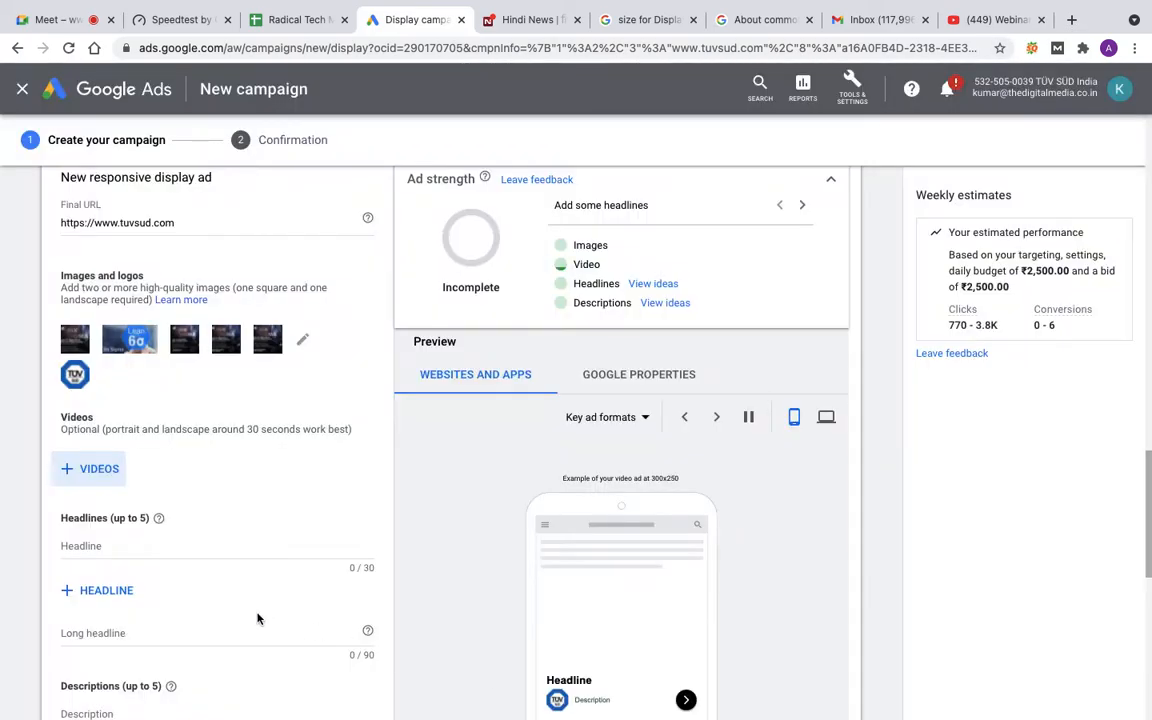
- Enter "Avail Six Sigma Course Now" as the first headline of the responsive display ad
{"action": "scroll", "coordinate": [287, 505], "scroll_direction": "down", "scroll_amount": 3}
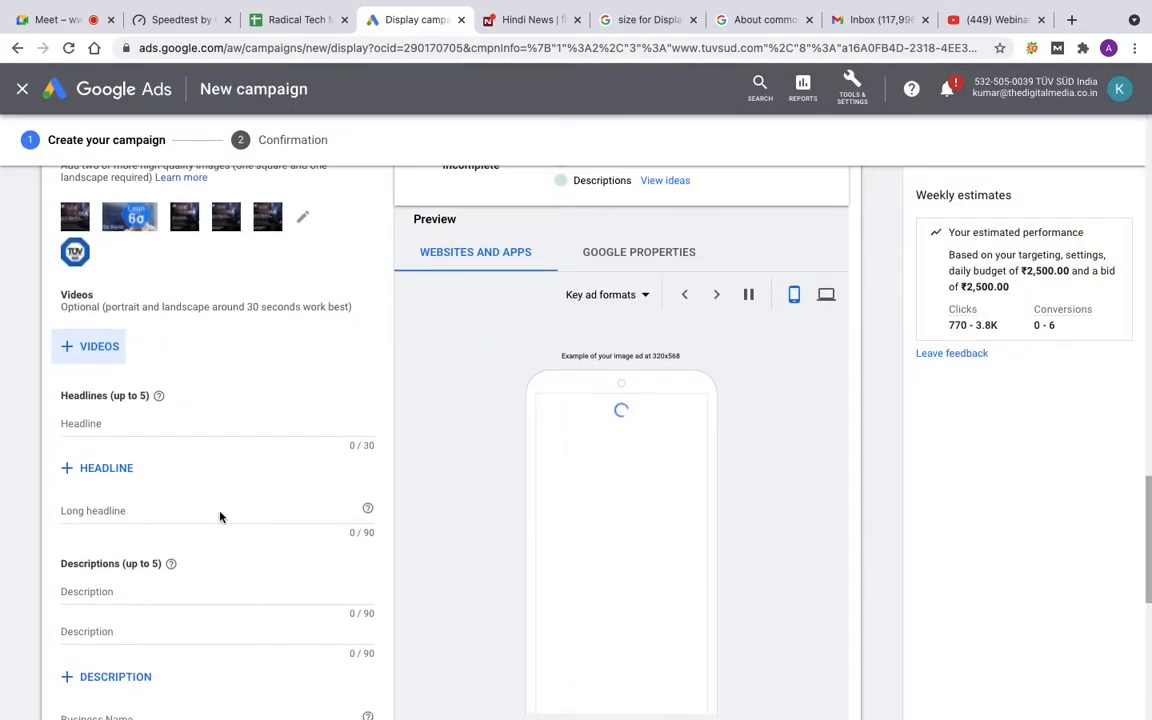
{"action": "left_click", "coordinate": [88, 421]}
{"action": "type", "text": "Av"}
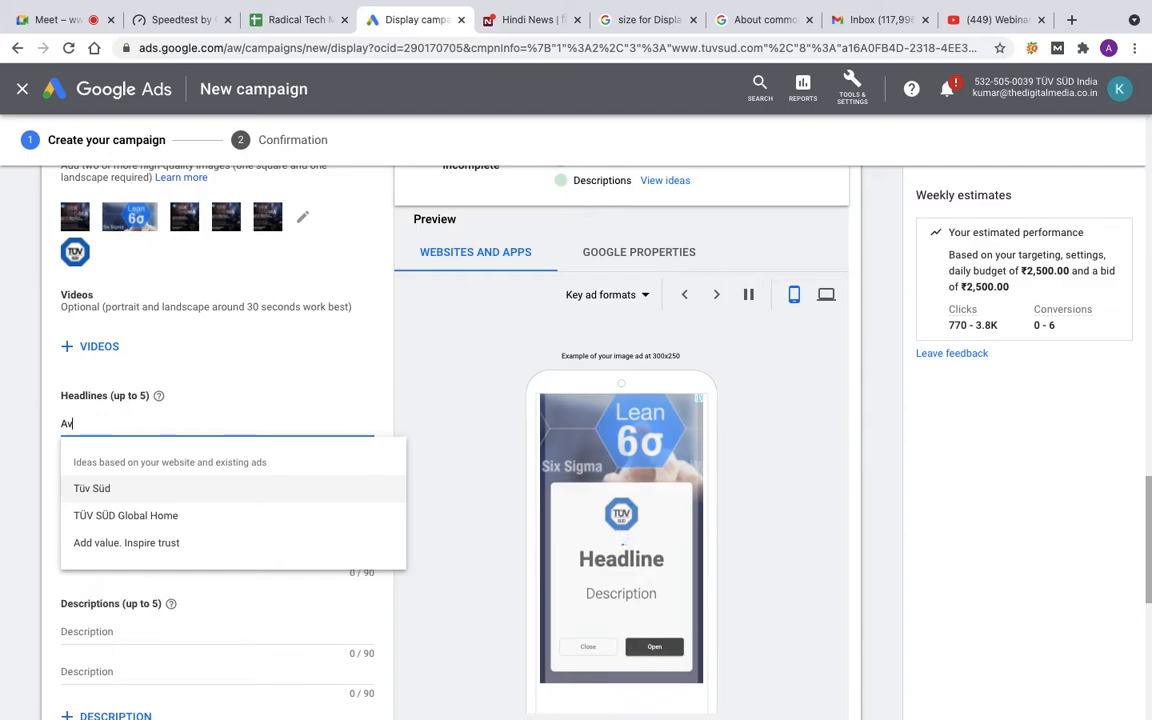
{"action": "type", "text": "ail Six "}
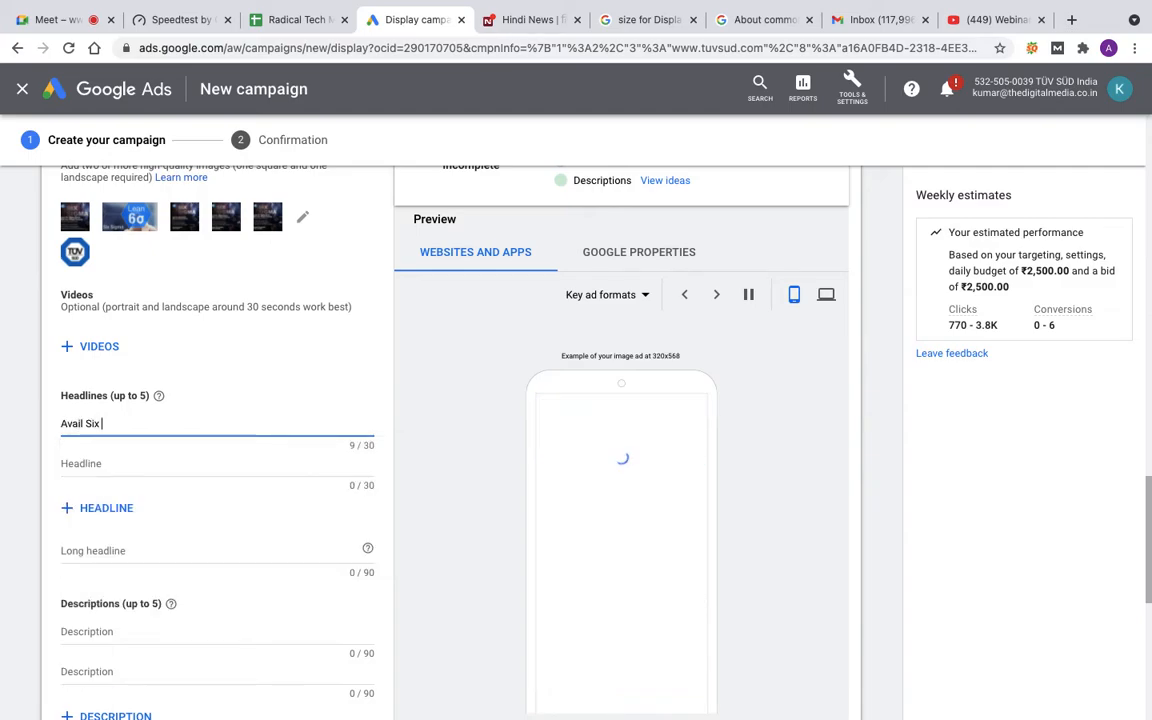
{"action": "type", "text": "Sigma Cou"}
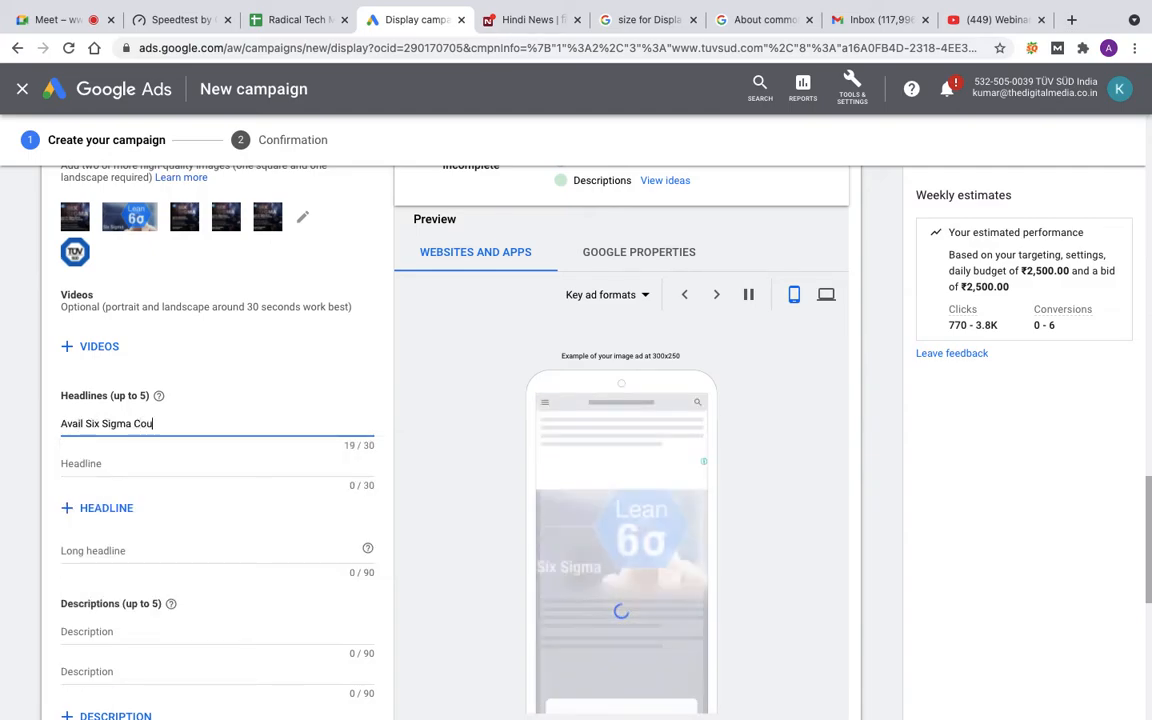
{"action": "type", "text": "rse"}
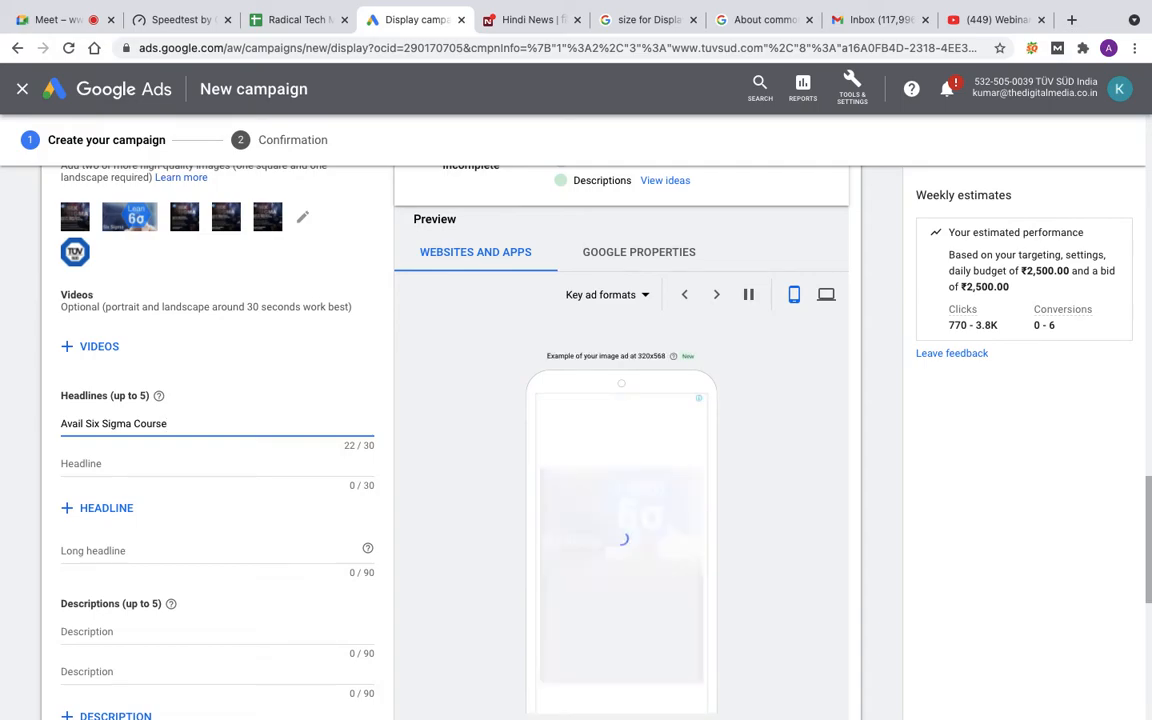
{"action": "type", "text": " Now"}
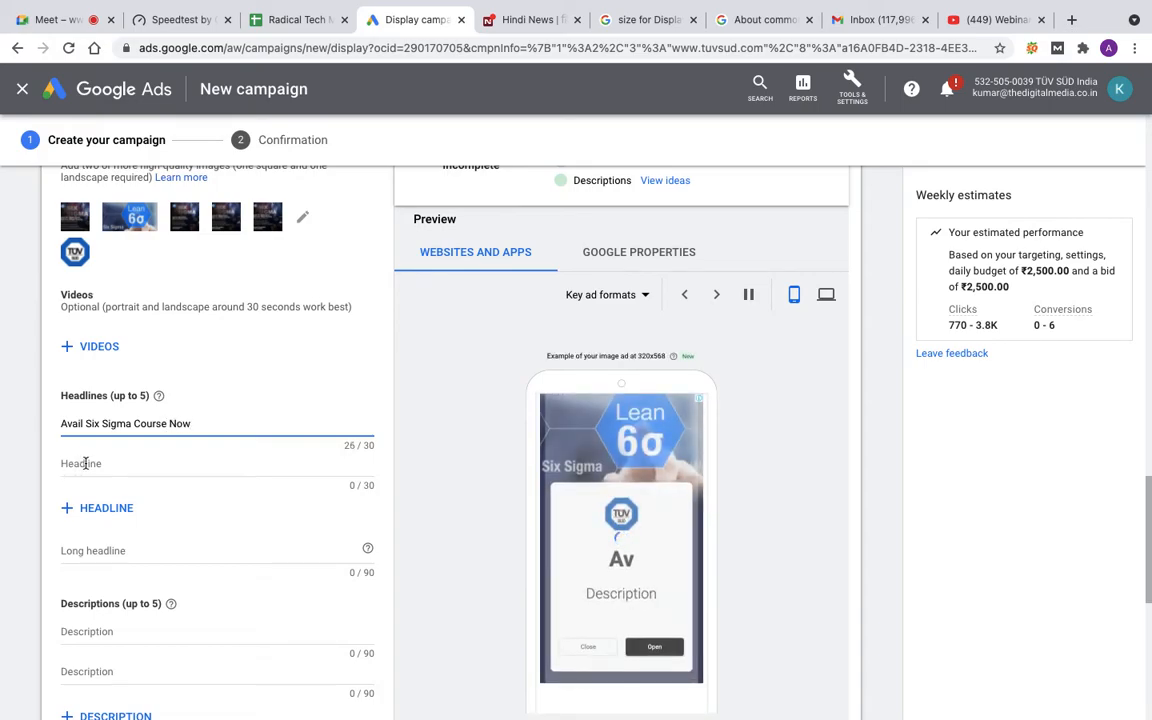
- Enter "Enhance your Career with" as the second headline
{"action": "left_click", "coordinate": [85, 462]}
{"action": "type", "text": "Enhance you"}
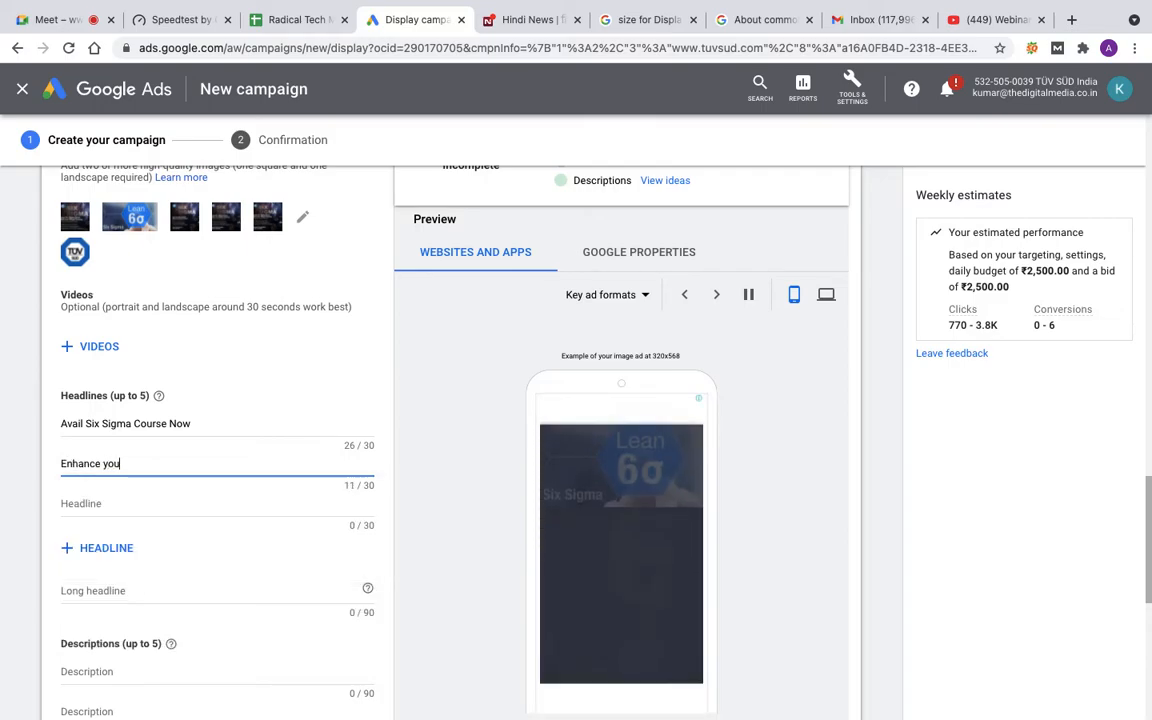
{"action": "type", "text": "r Ca"}
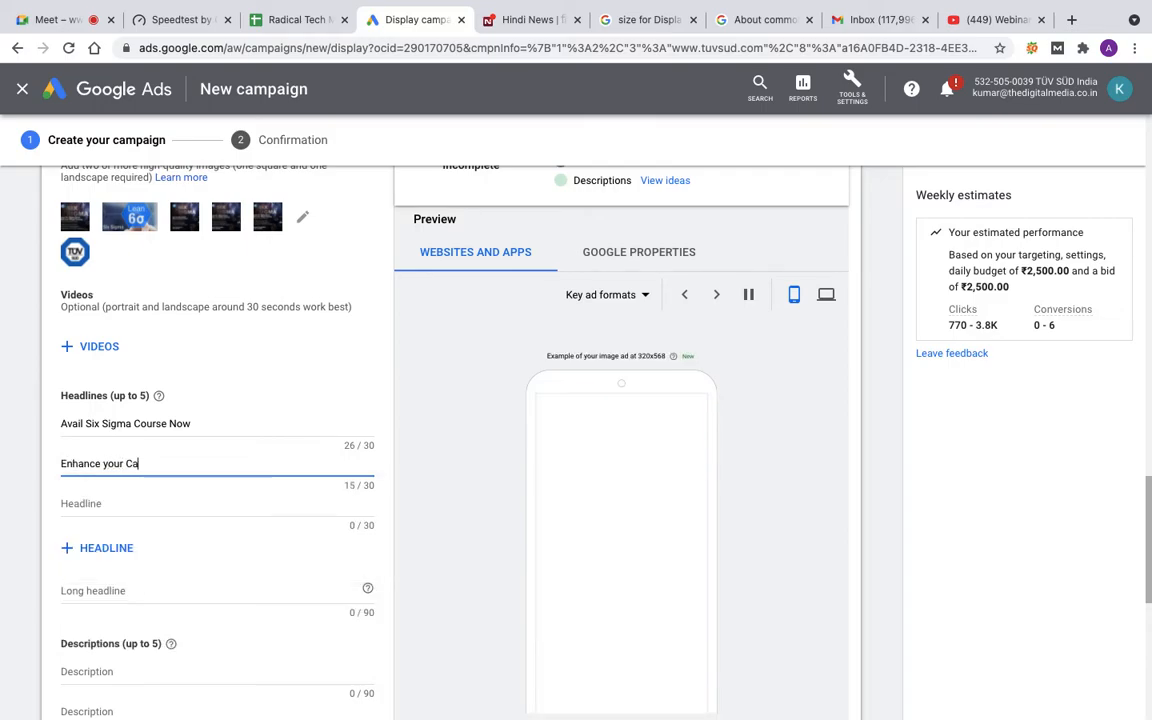
{"action": "type", "text": "reer with S"}
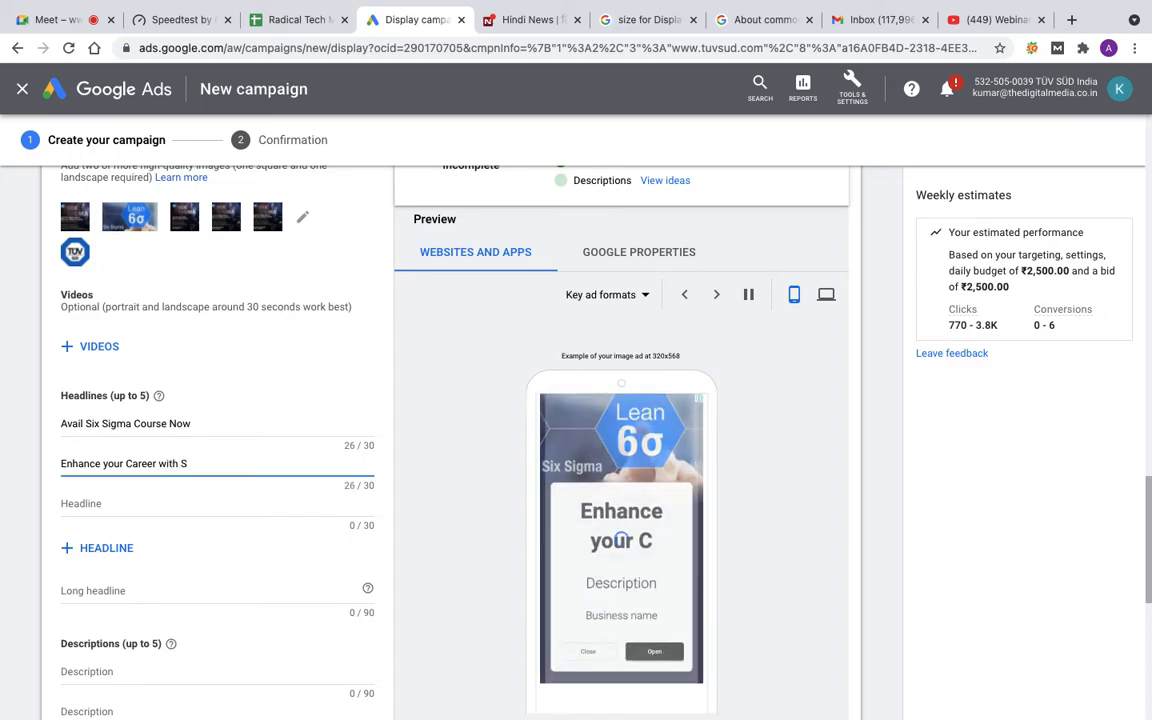
{"action": "key", "text": "BackSpace"}
{"action": "key", "text": "BackSpace"}
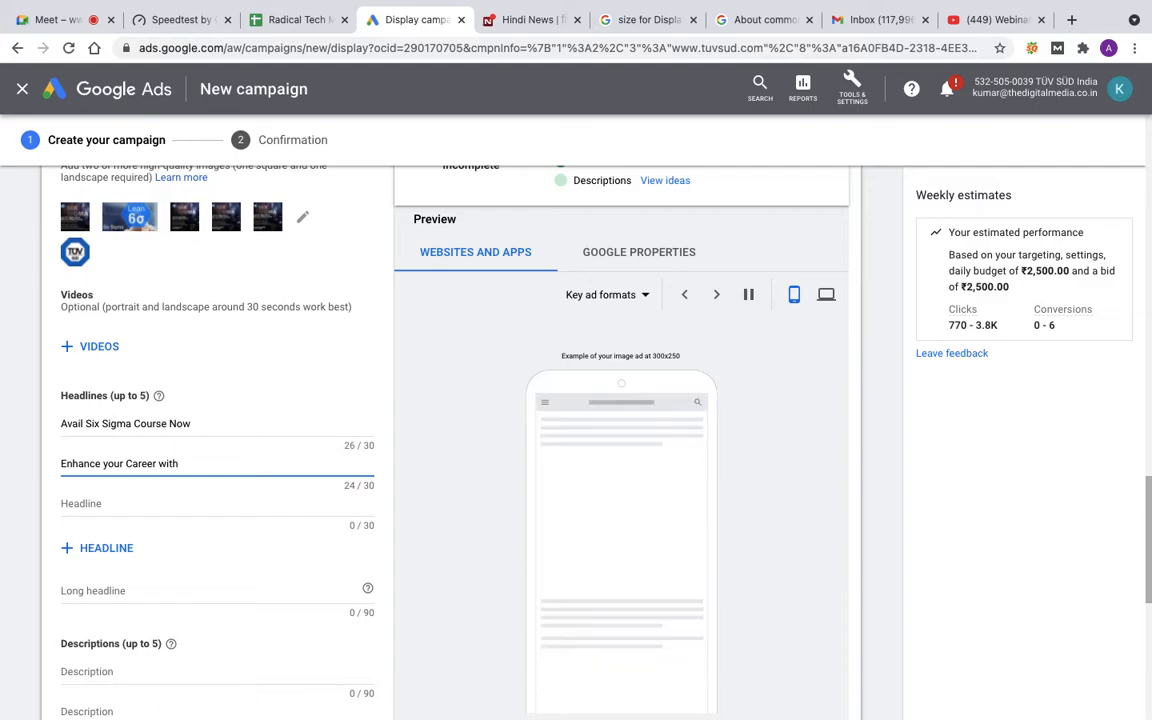
- Reword the second headline to "Grow your Career with Six Sigma"
{"action": "left_click", "coordinate": [99, 463]}
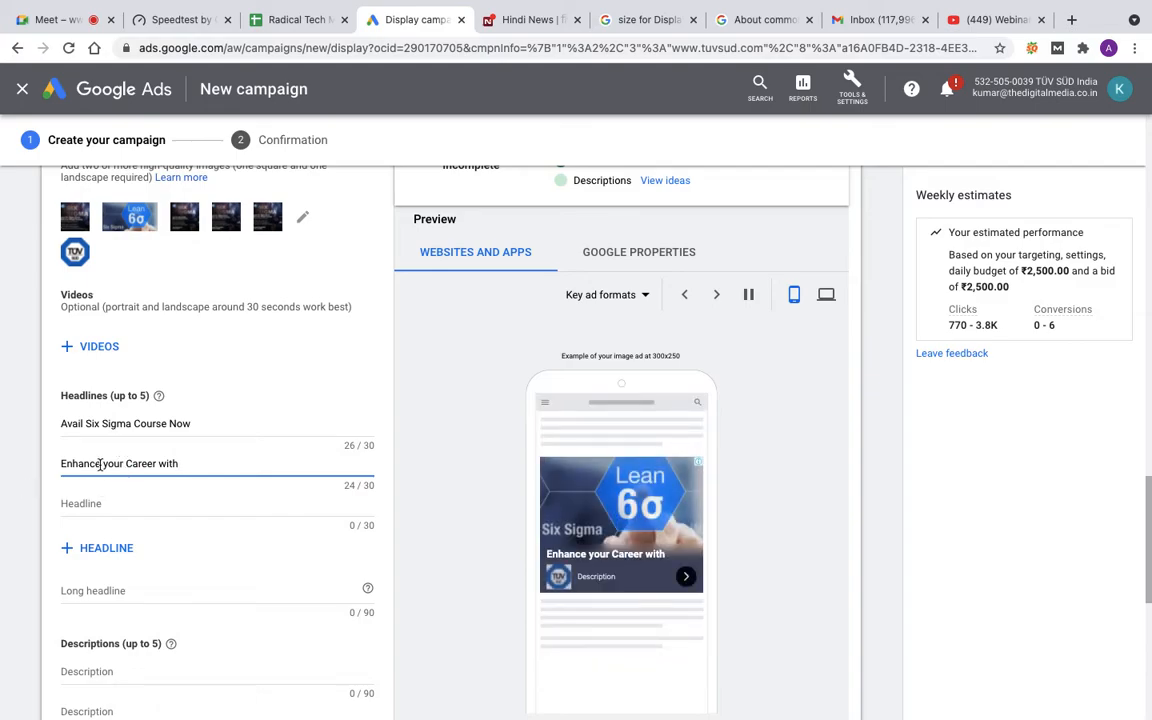
{"action": "key", "text": "BackSpace"}
{"action": "key", "text": "BackSpace"}
{"action": "key", "text": "BackSpace"}
{"action": "key", "text": "BackSpace"}
{"action": "key", "text": "BackSpace"}
{"action": "key", "text": "BackSpace"}
{"action": "key", "text": "BackSpace"}
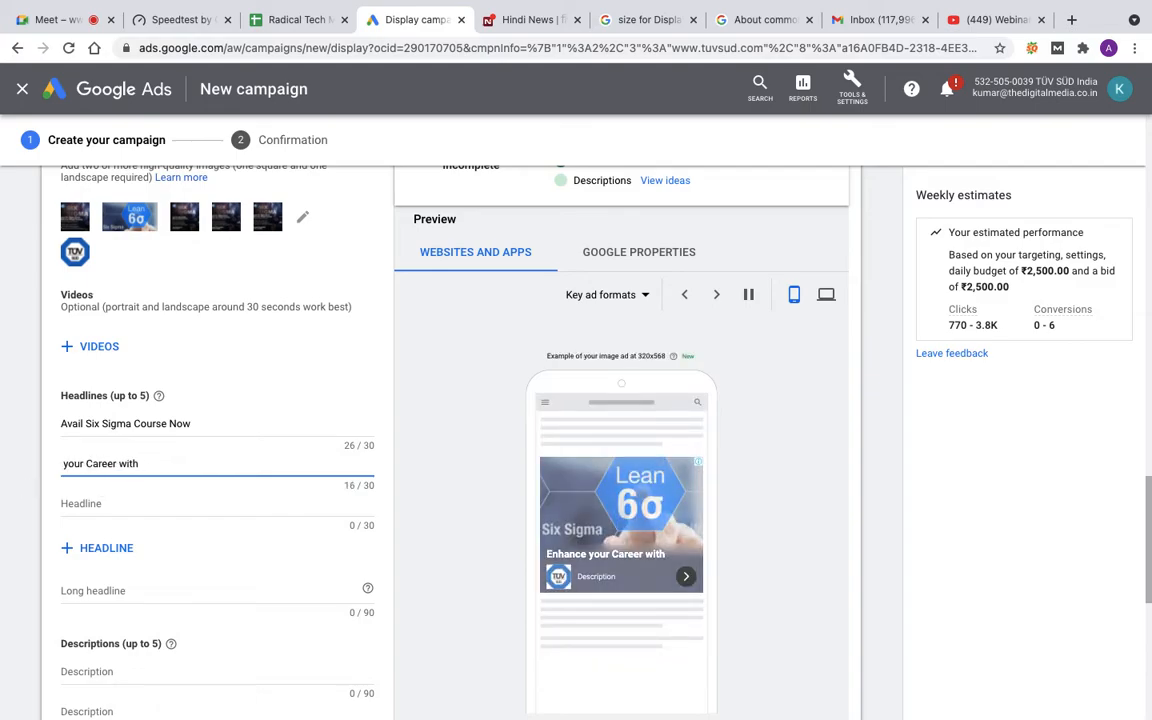
{"action": "type", "text": "Grow"}
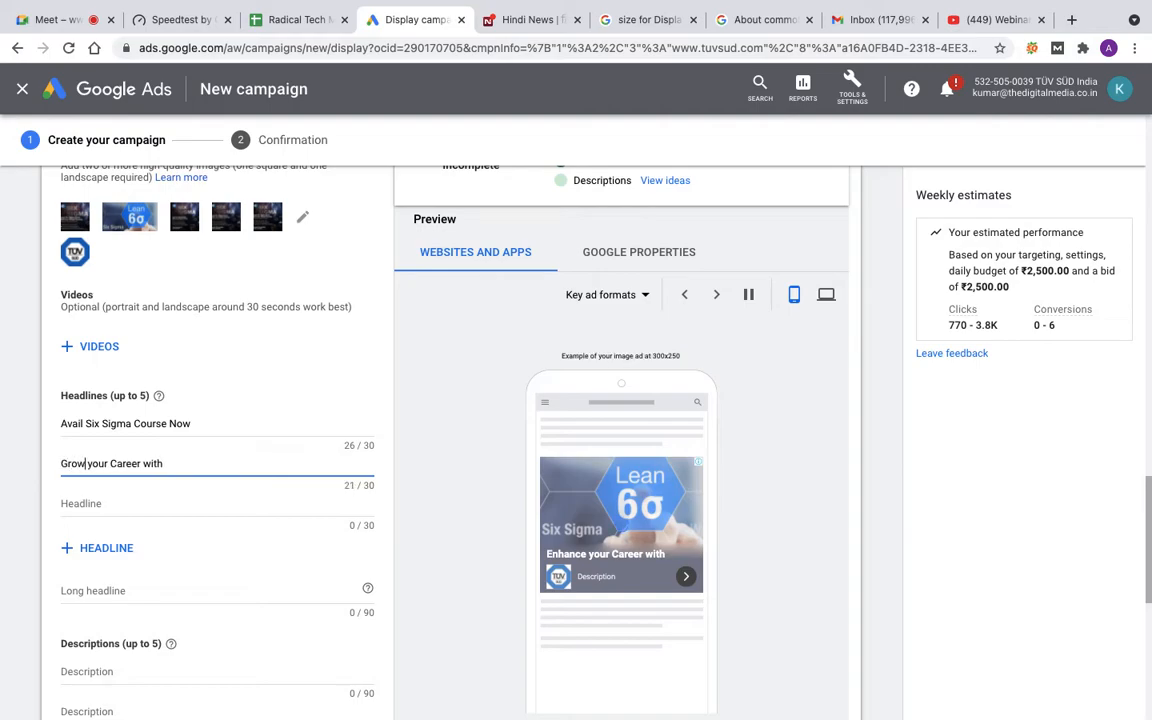
{"action": "left_click", "coordinate": [166, 462]}
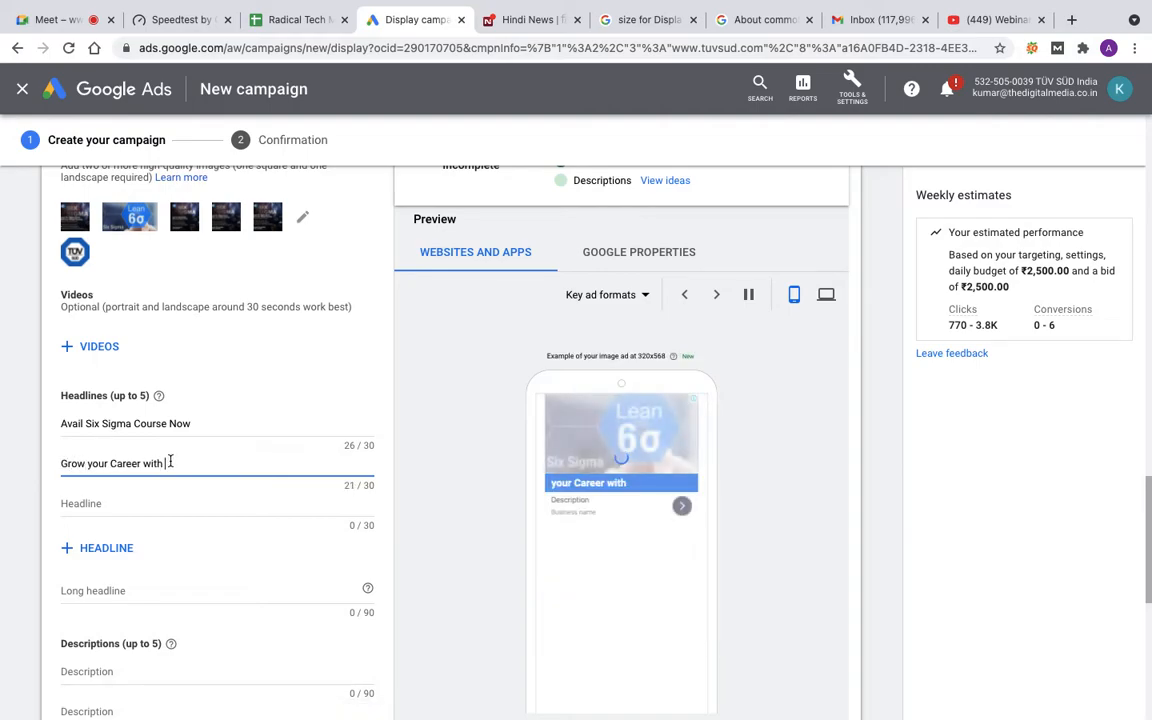
{"action": "type", "text": "Six Sigma"}
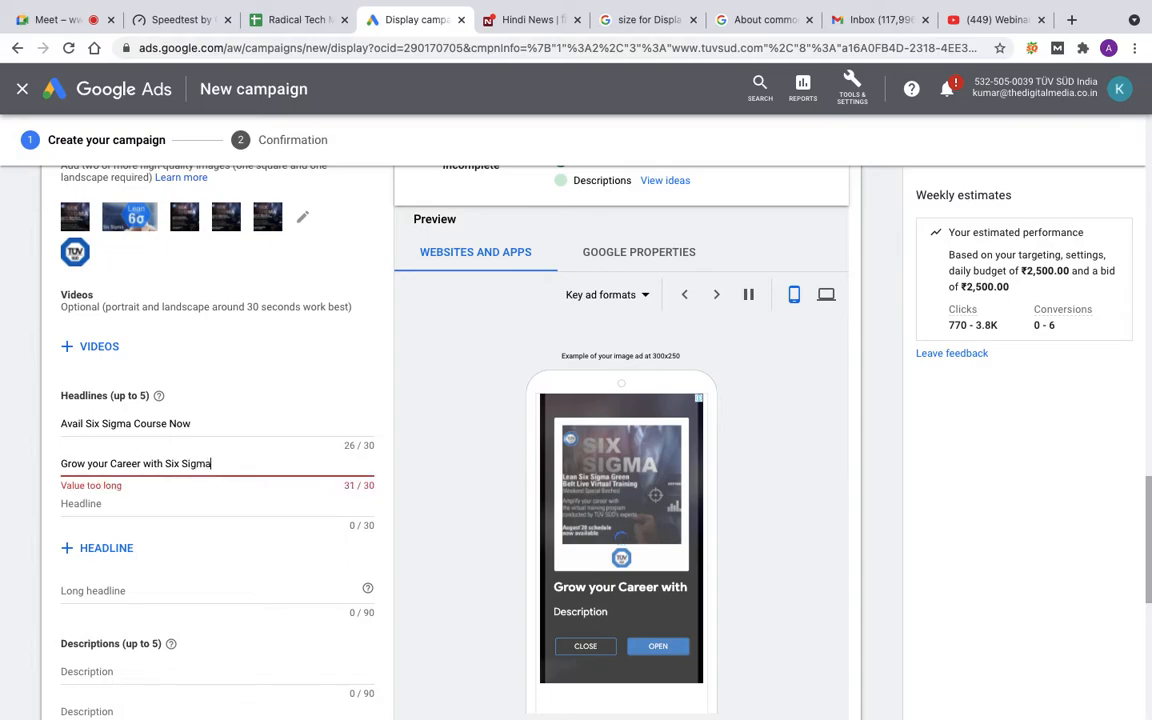
- Shorten the second headline to "Grow Career with Six Sigma" by removing the word "your"
{"action": "left_click", "coordinate": [110, 463]}
{"action": "key", "text": "BackSpace"}
{"action": "key", "text": "BackSpace"}
{"action": "key", "text": "BackSpace"}
{"action": "key", "text": "BackSpace"}
{"action": "key", "text": "BackSpace"}
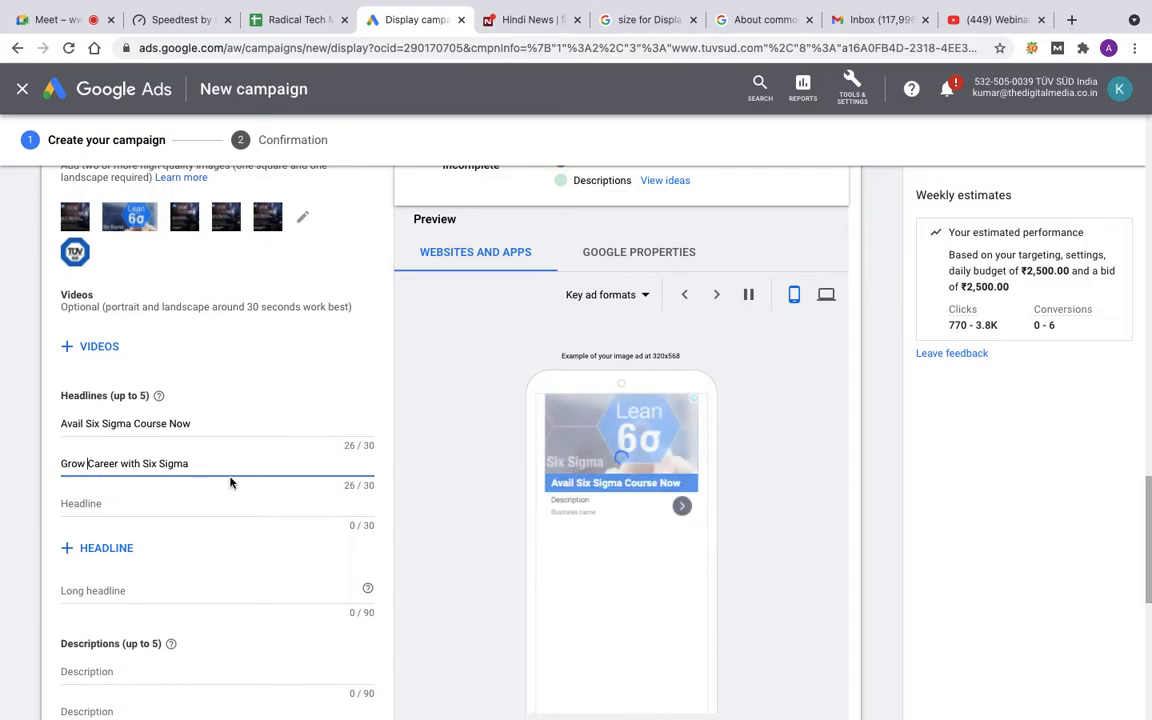
- Enter "Avail Six Sigma From TUV SUD" as the third headline
{"action": "left_click", "coordinate": [124, 504]}
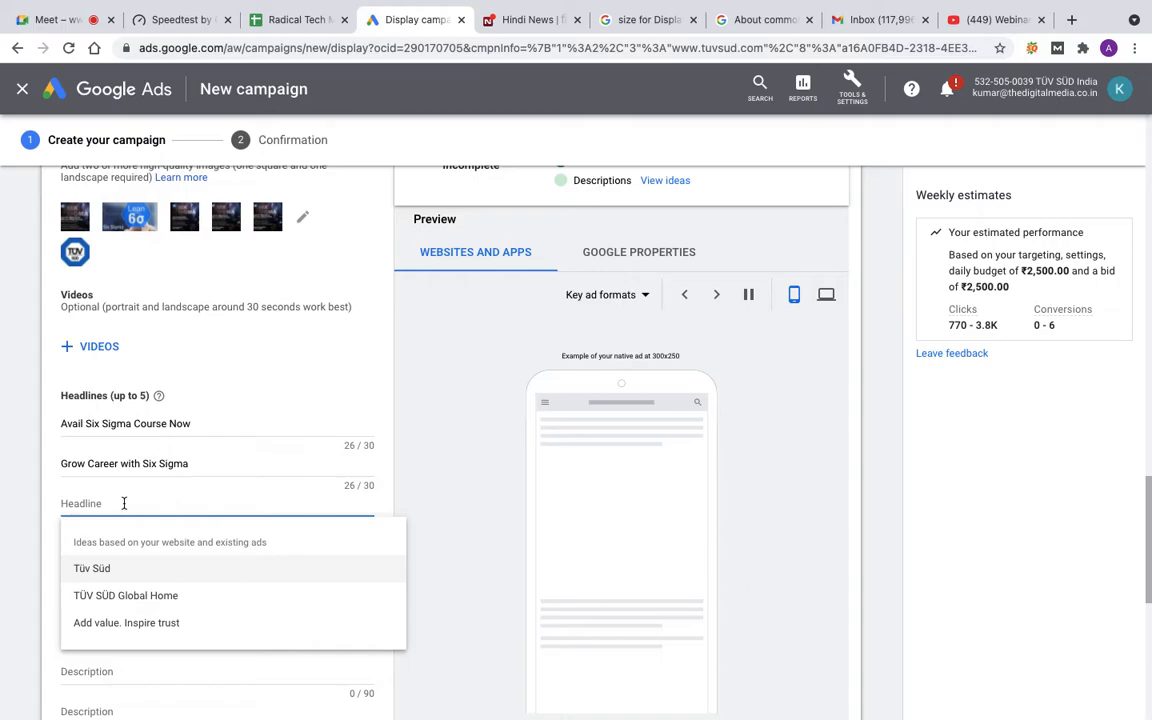
{"action": "type", "text": "S"}
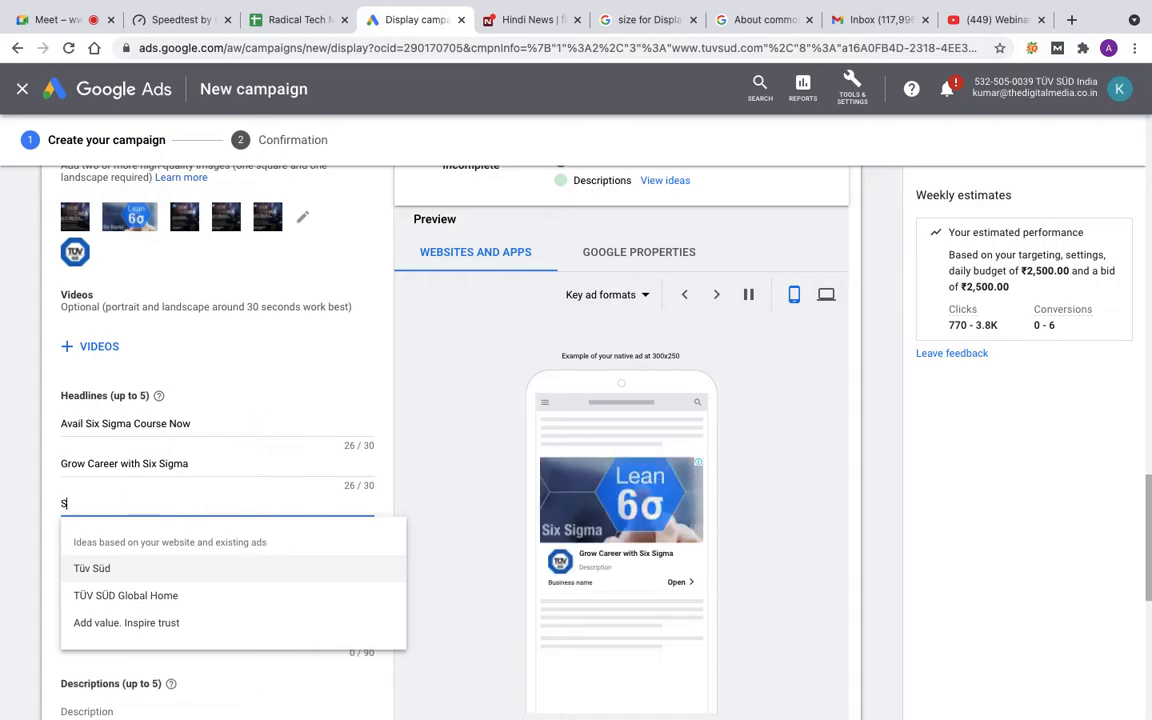
{"action": "type", "text": "ix Sig"}
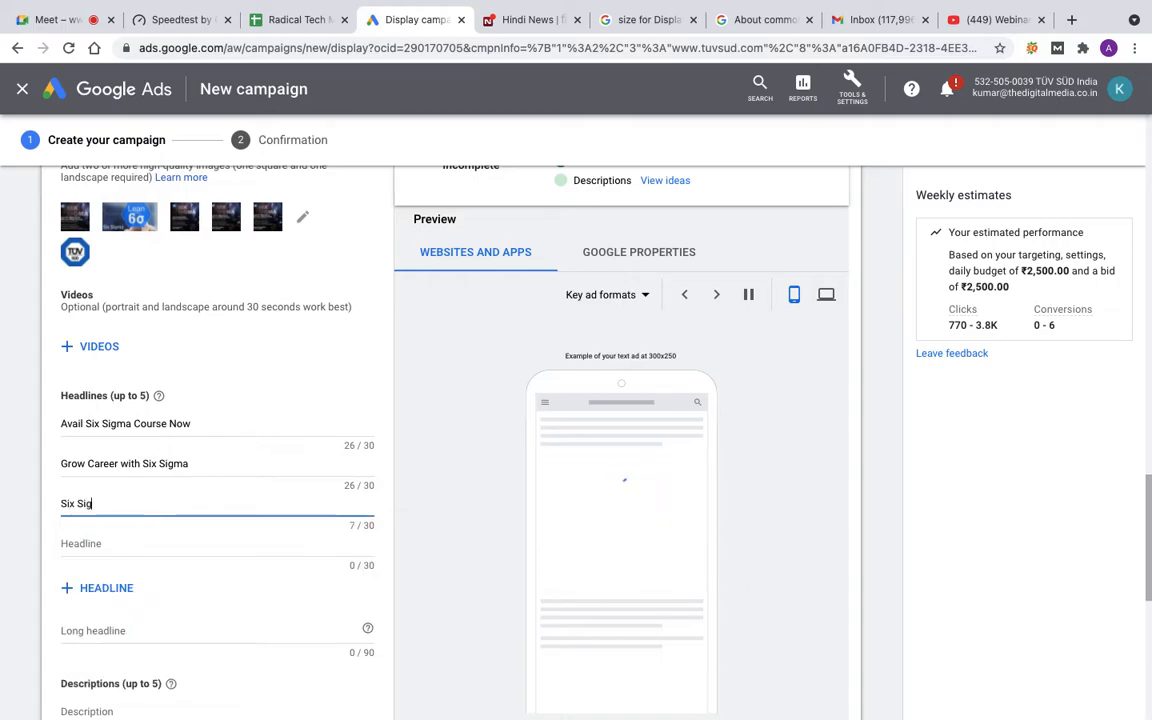
{"action": "type", "text": "ma From T"}
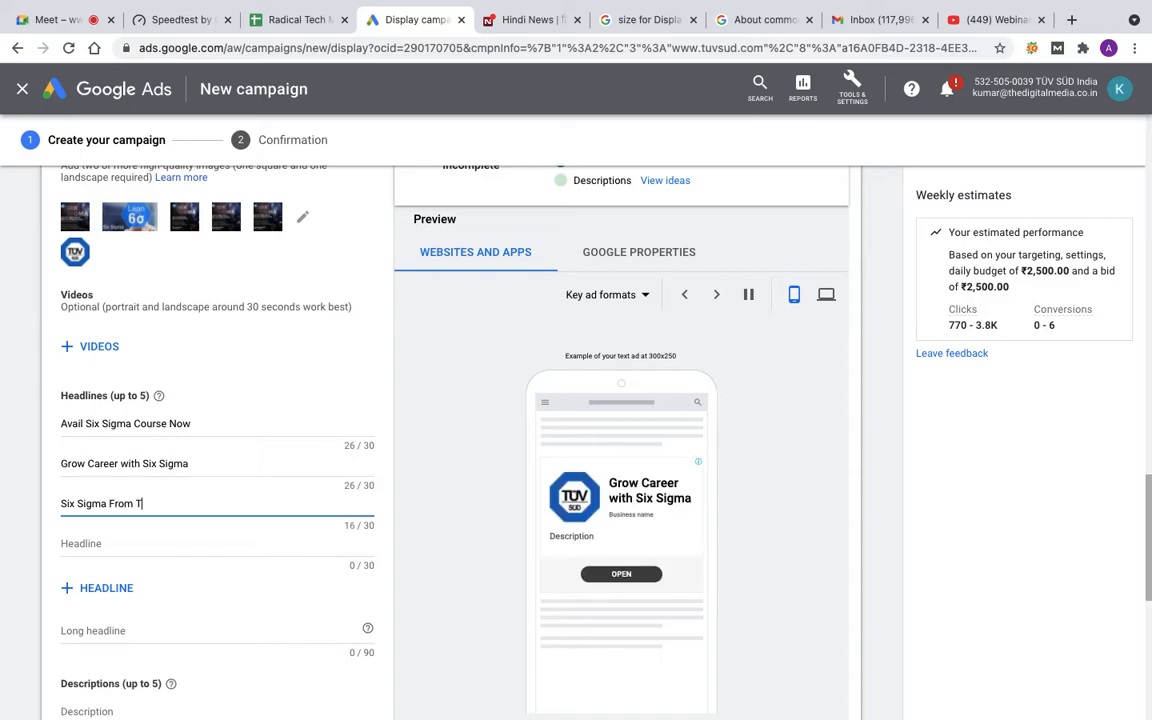
{"action": "type", "text": "UV SUD"}
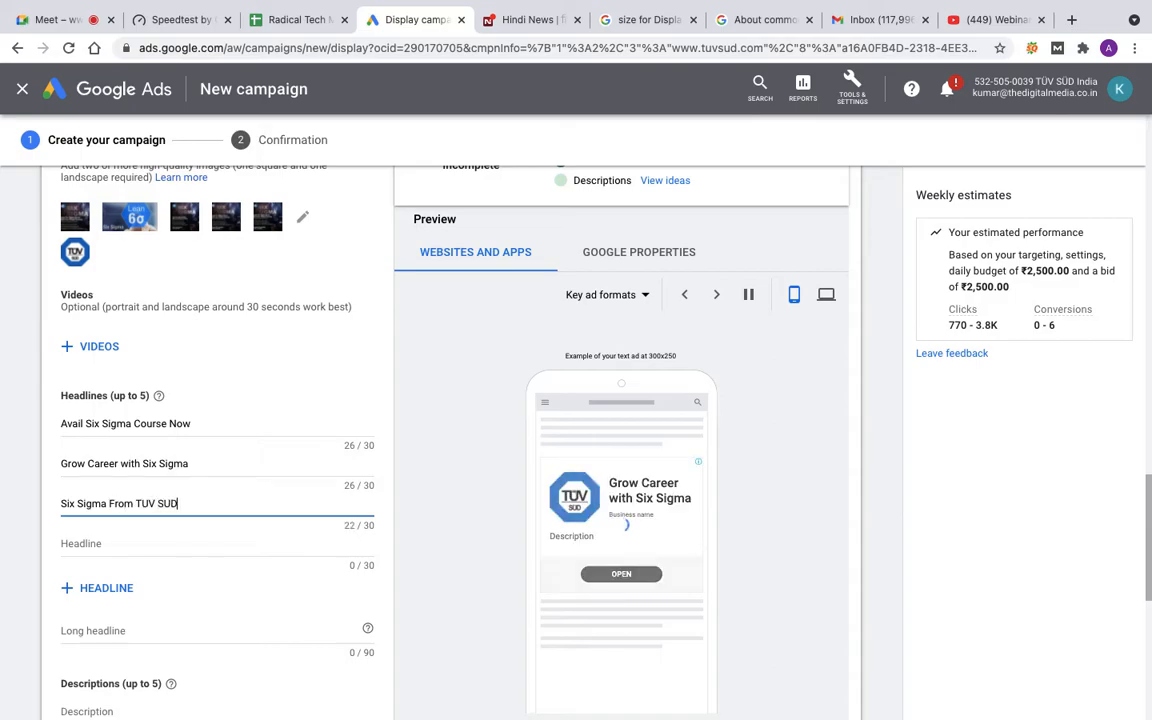
{"action": "left_click", "coordinate": [62, 503]}
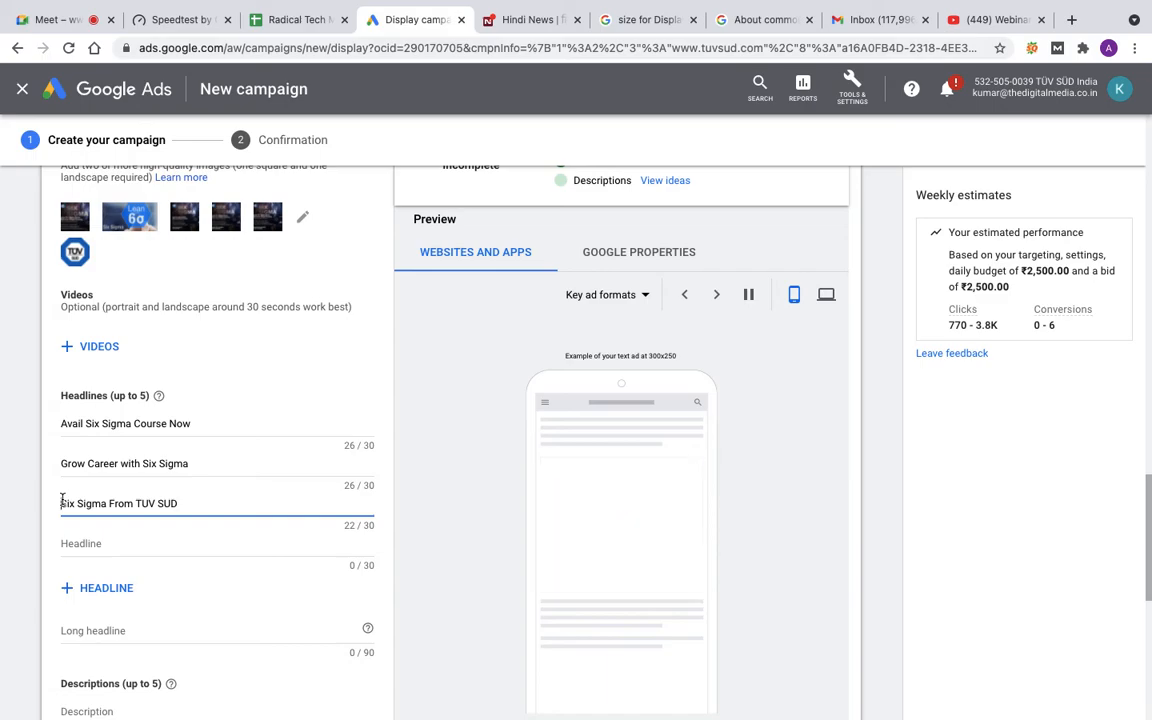
{"action": "type", "text": "Avail"}
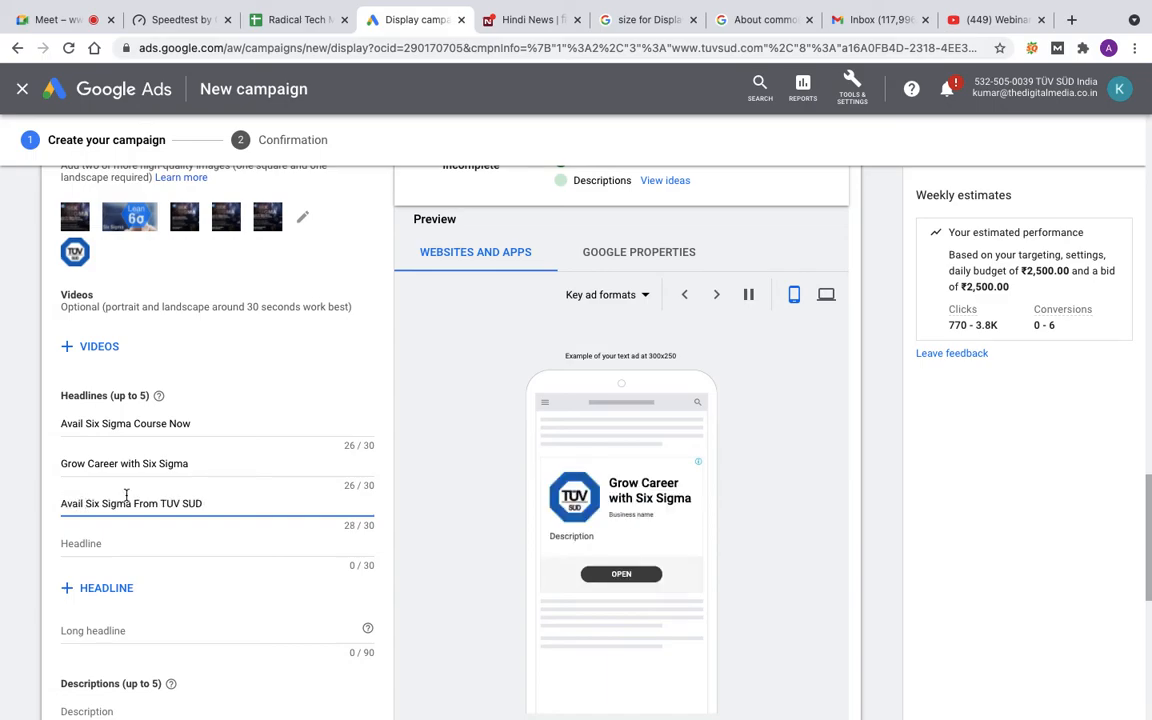
- Enter "Virtual Six Sigma Courses" as the fourth headline
{"action": "left_click", "coordinate": [185, 540]}
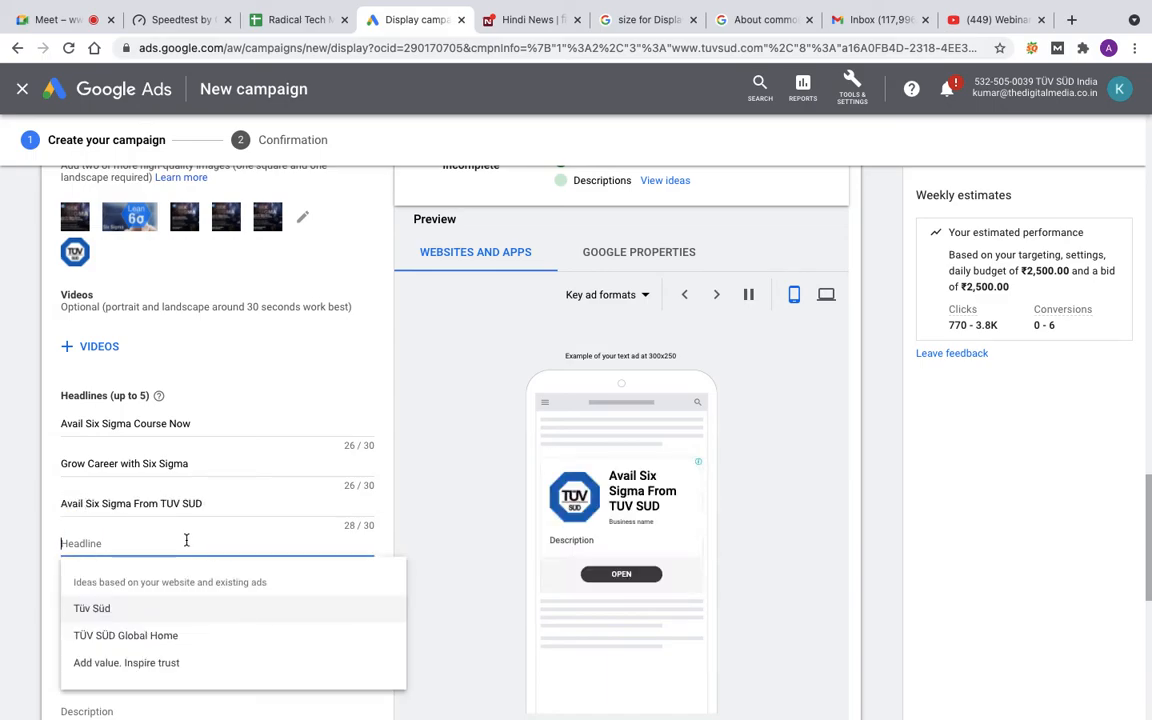
{"action": "type", "text": "Virtua"}
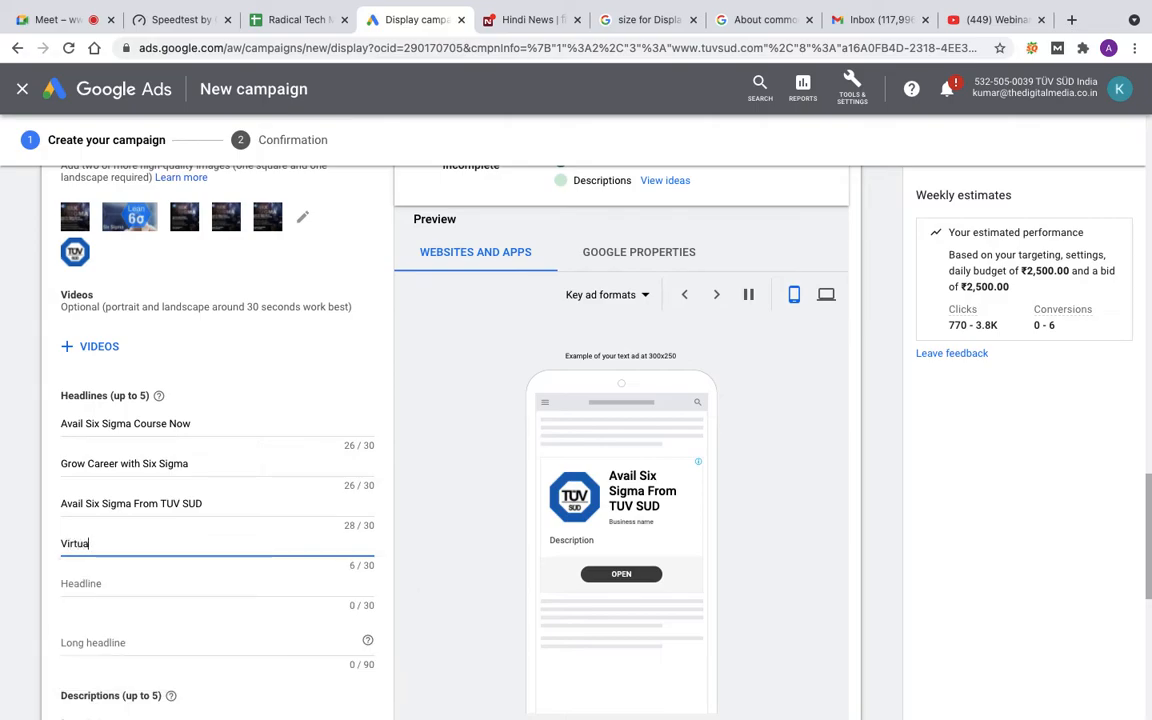
{"action": "type", "text": "l Six Sigma Courses"}
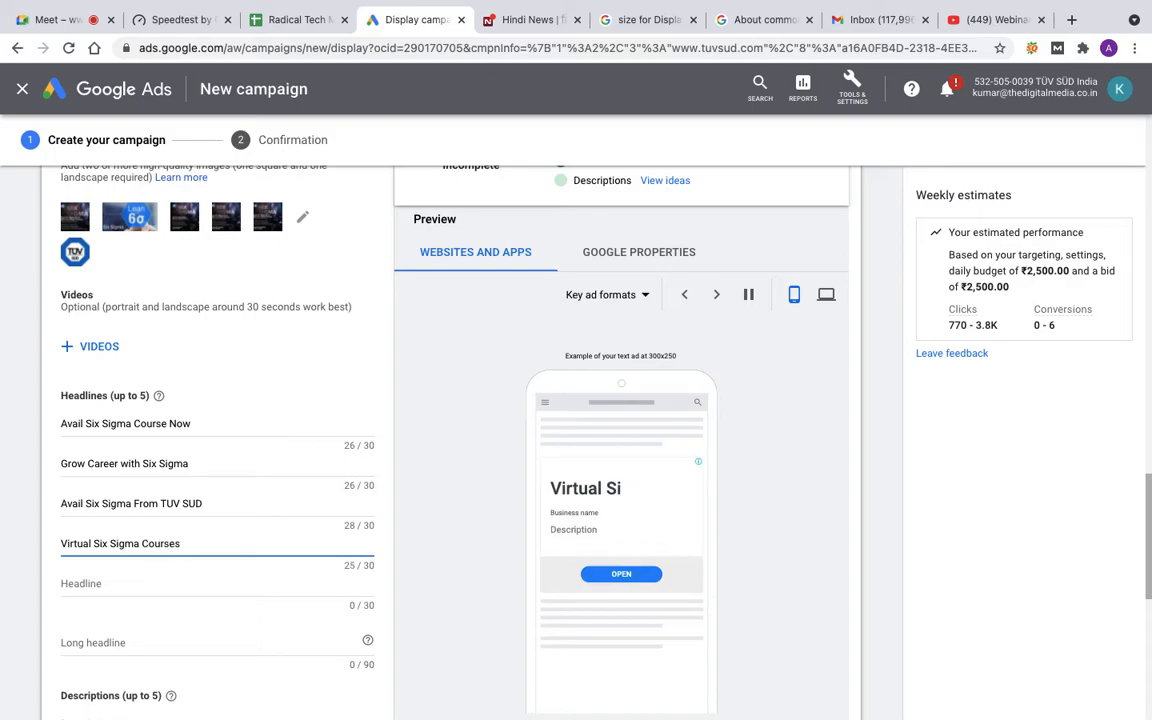
- Look through the mobile ad previews to see how the images and headlines combine in different formats
{"action": "scroll", "coordinate": [150, 584], "scroll_direction": "down", "scroll_amount": 3}
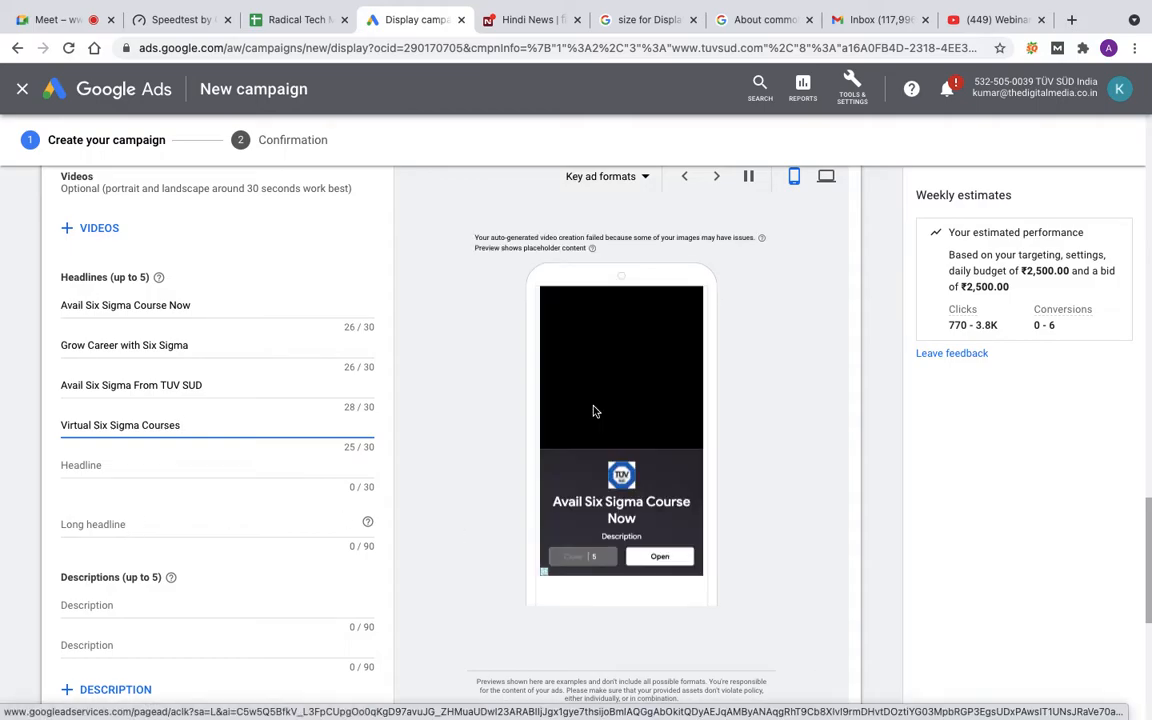
{"action": "scroll", "coordinate": [593, 411], "scroll_direction": "up", "scroll_amount": 4}
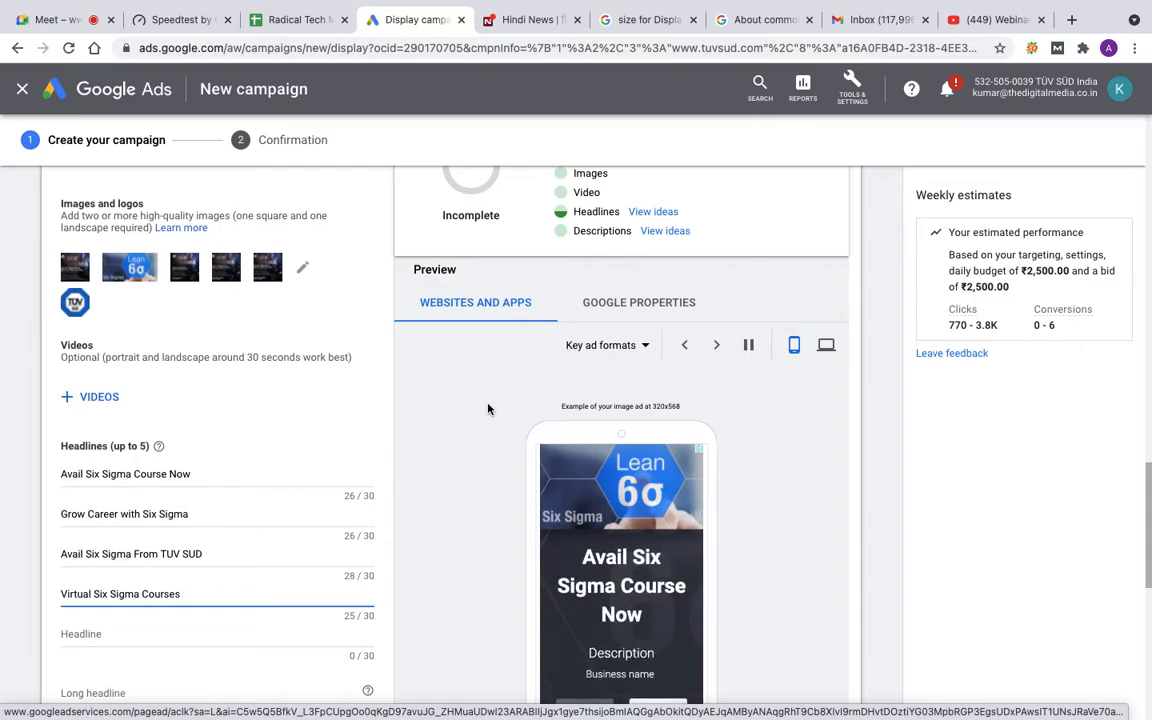
{"action": "scroll", "coordinate": [618, 556], "scroll_direction": "down", "scroll_amount": 1}
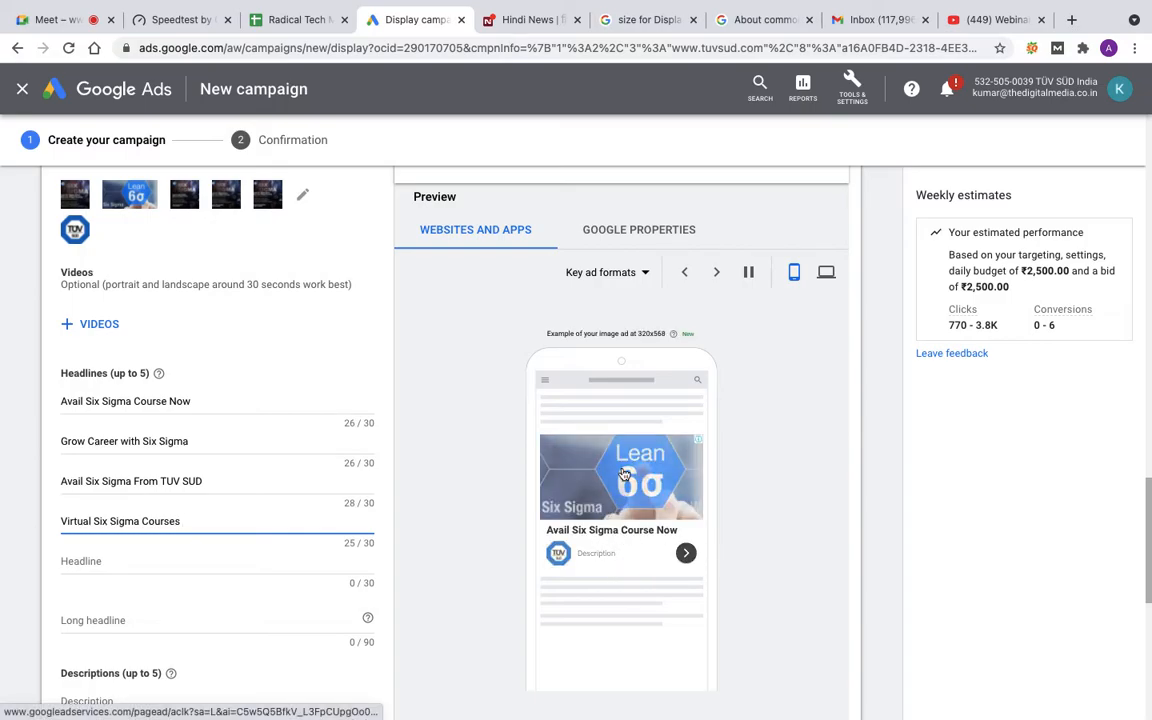
{"action": "left_click", "coordinate": [719, 274]}
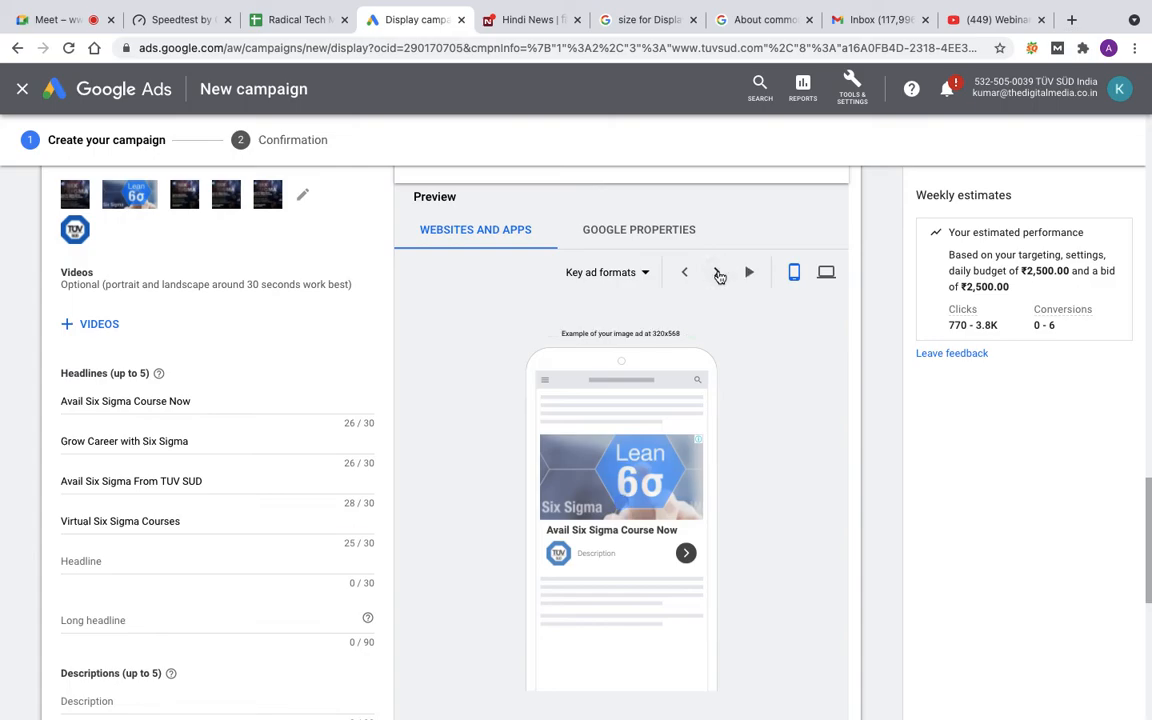
{"action": "left_click", "coordinate": [719, 274]}
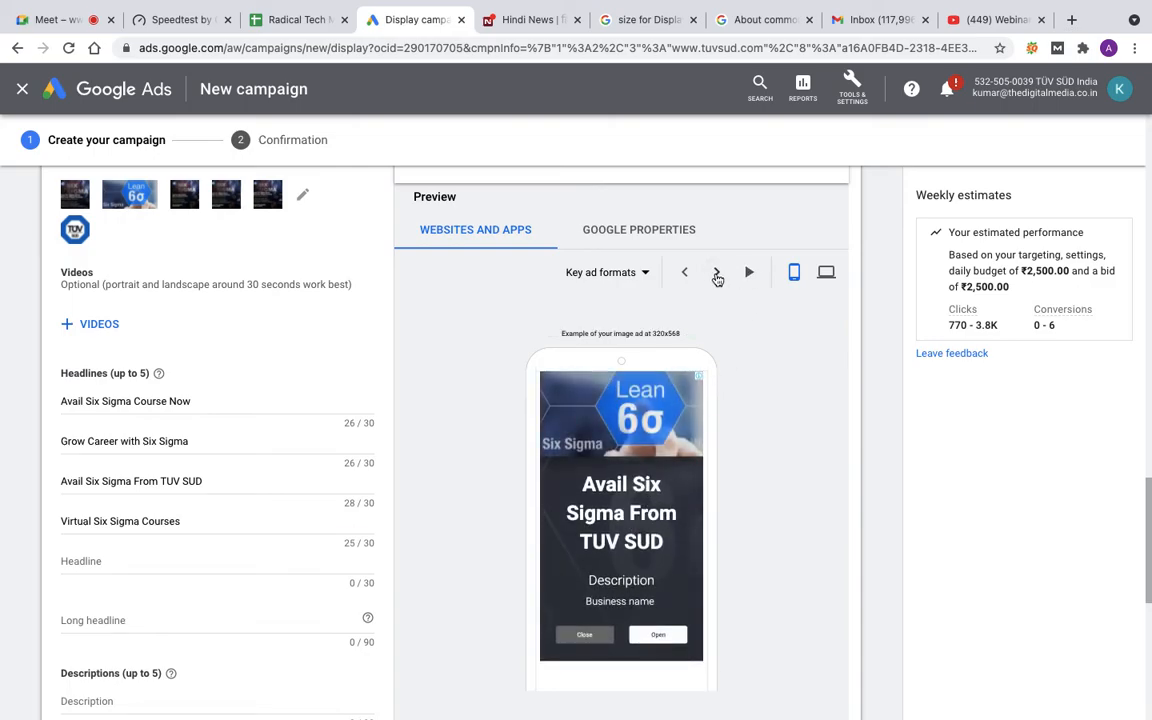
{"action": "left_click", "coordinate": [716, 273]}
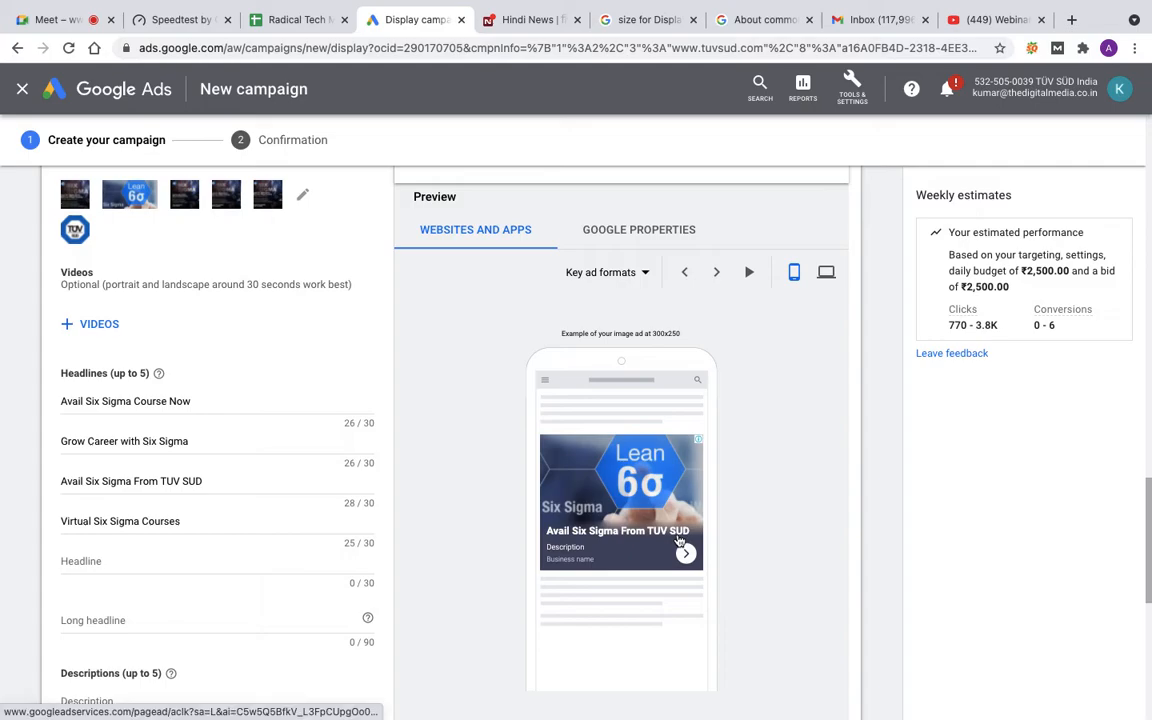
- Switch the ad preview to desktop and enter the long headline "Virtual Classroom Based Programs, Easy to Understand, 4 days Course"
{"action": "left_click", "coordinate": [826, 273]}
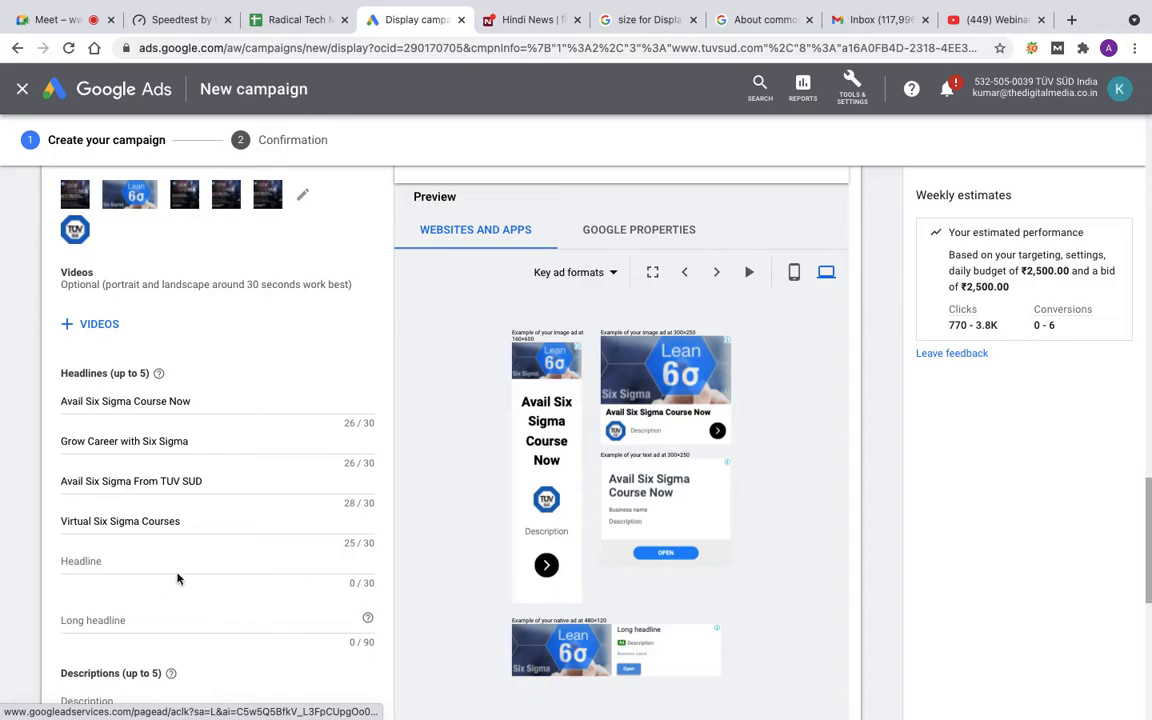
{"action": "left_click", "coordinate": [101, 620]}
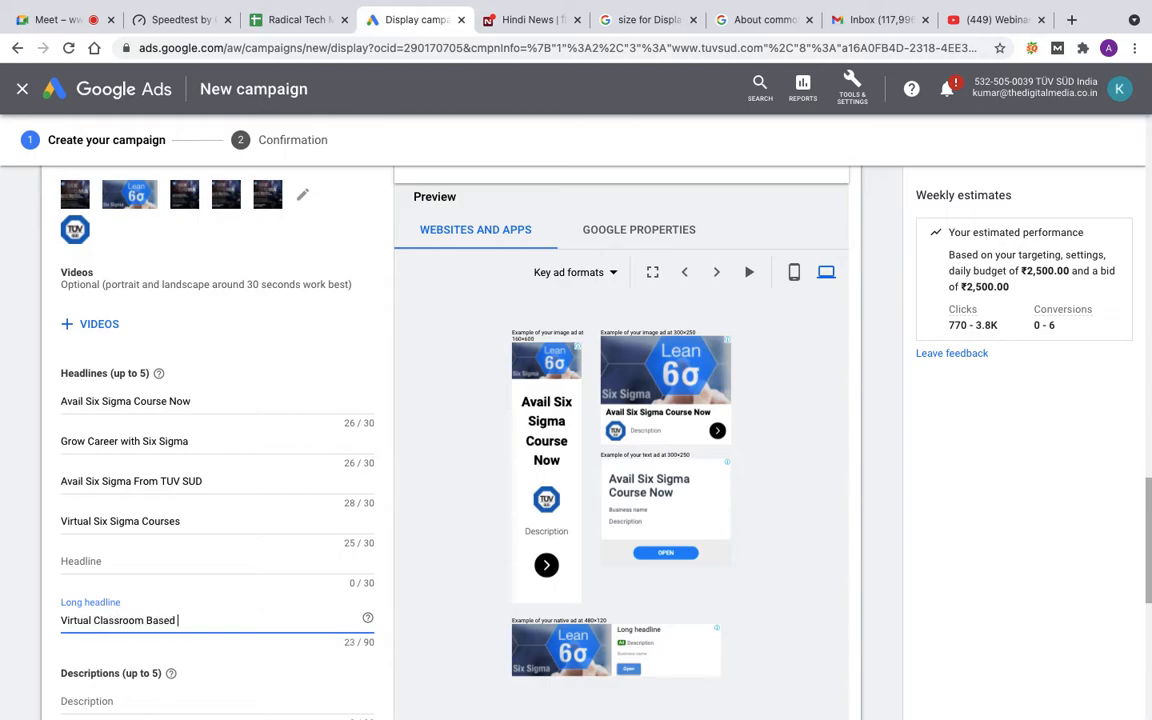
{"action": "type", "text": "ams fo"}
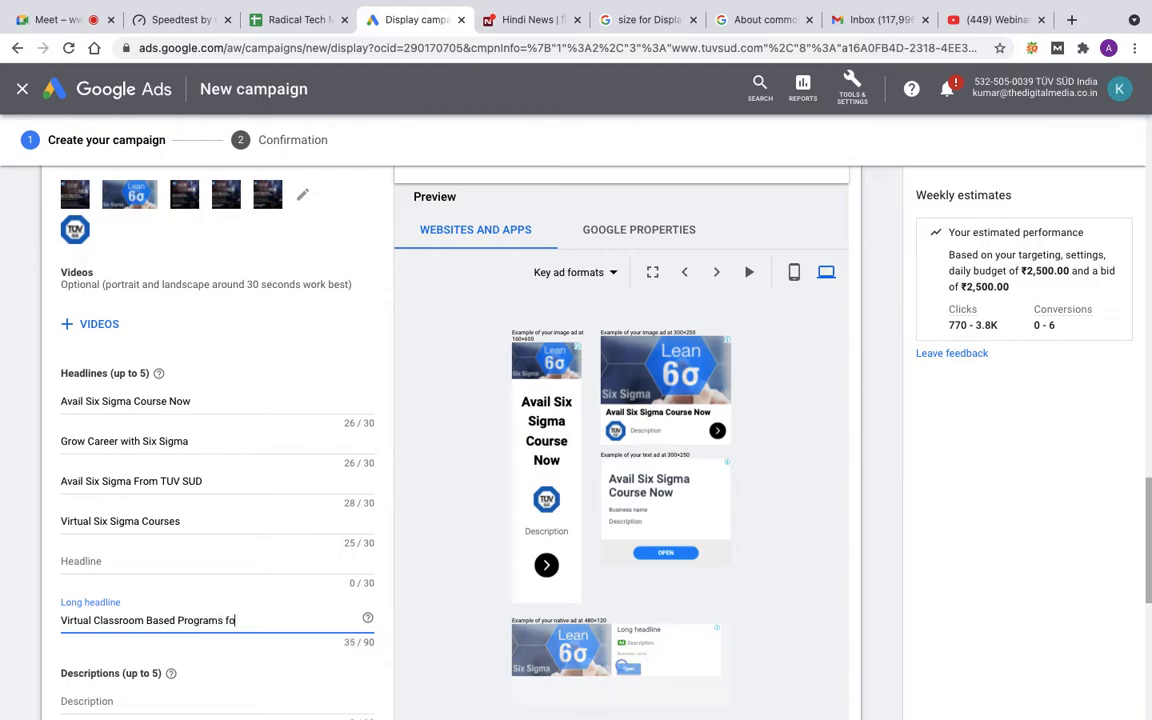
{"action": "type", "text": "r Your"}
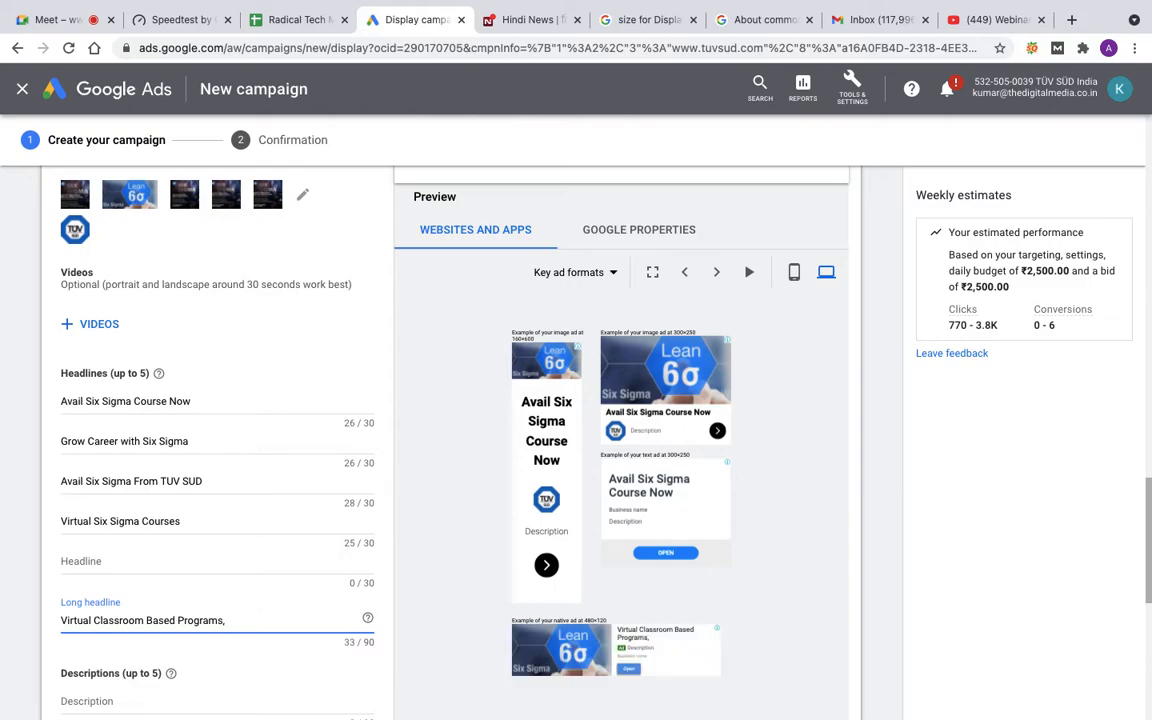
{"action": "type", "text": "o Understand,"}
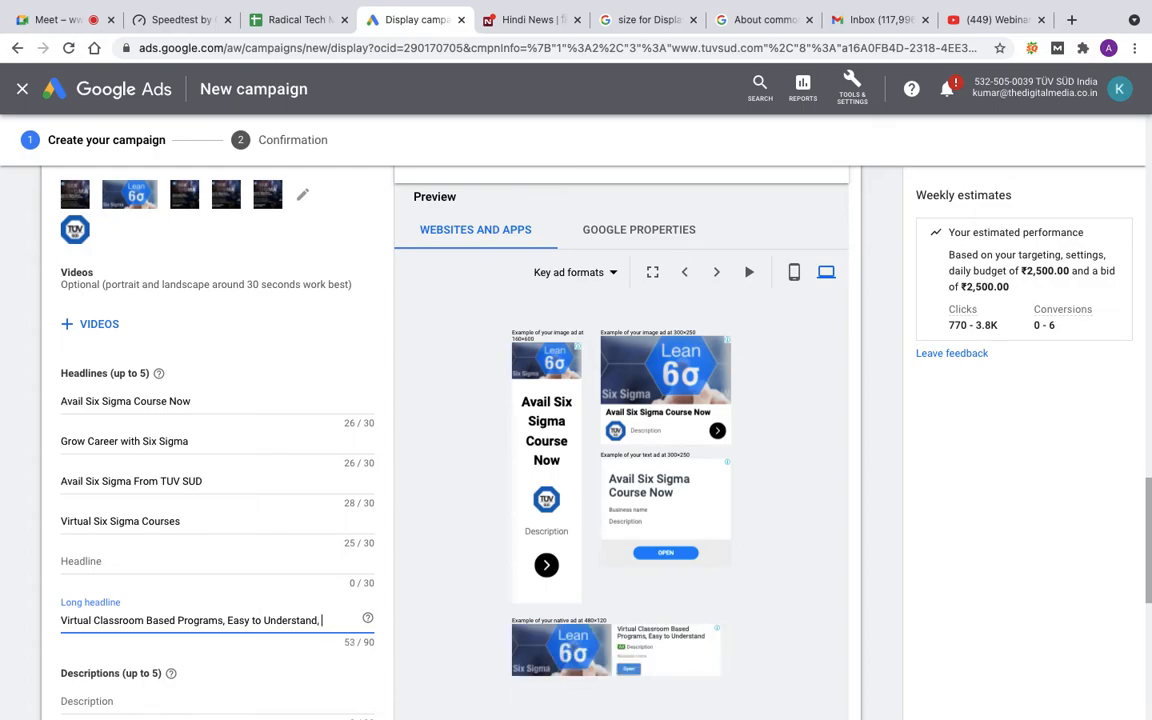
{"action": "type", "text": "$ d"}
{"action": "type", "text": "ays Course"}
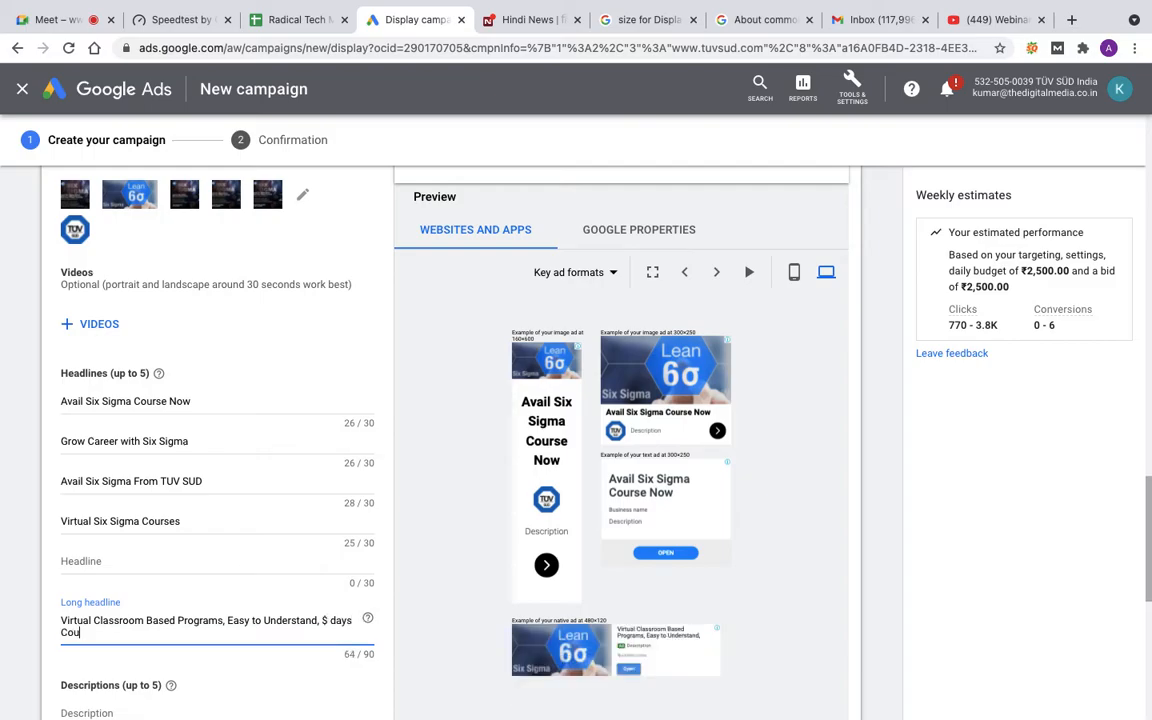
{"action": "left_click", "coordinate": [325, 620]}
{"action": "key", "text": "BackSpace"}
{"action": "type", "text": "4"}
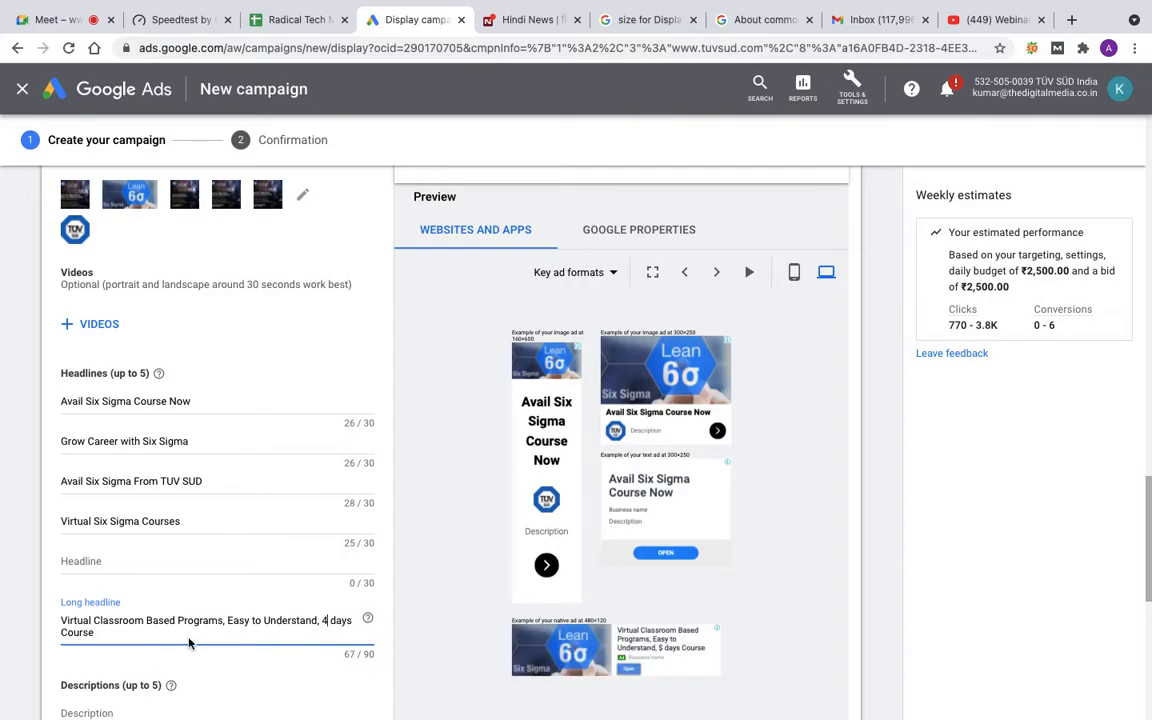
- Enter "Virtual Classes, Classes Starts every Week" as the first description of the responsive display ad
{"action": "scroll", "coordinate": [169, 572], "scroll_direction": "down", "scroll_amount": 3}
{"action": "left_click", "coordinate": [99, 418]}
{"action": "type", "text": "Vir"}
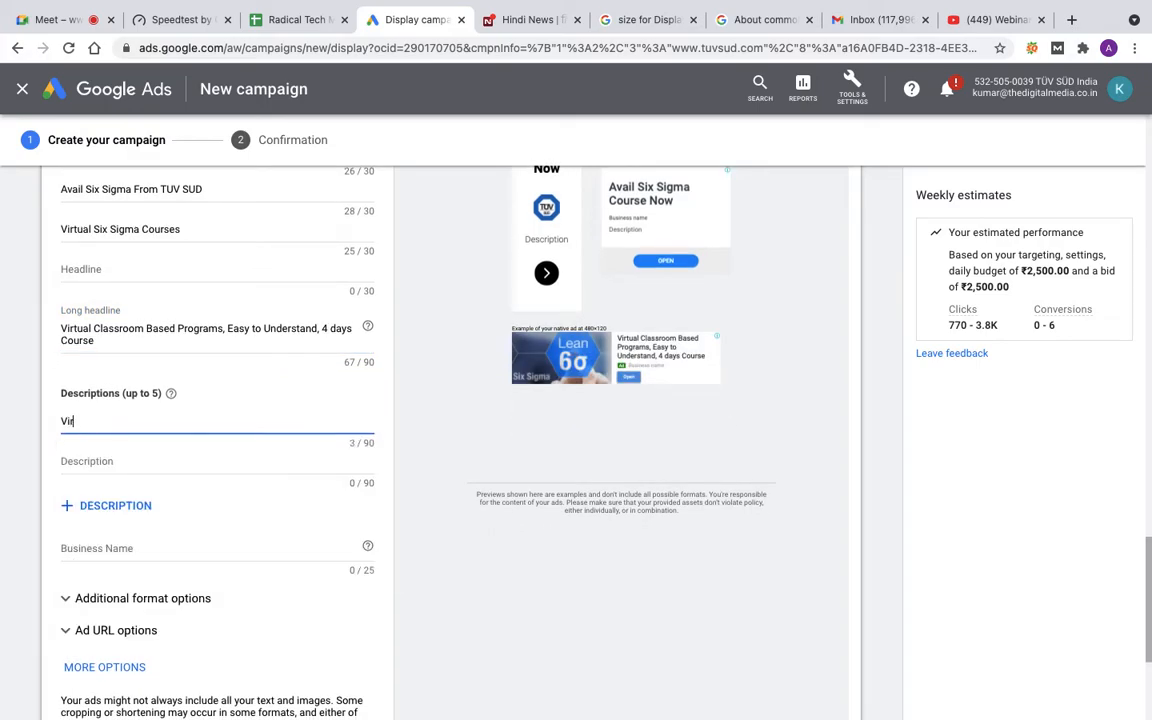
{"action": "type", "text": "tual Lass"}
{"action": "key", "text": "BackSpace"}
{"action": "key", "text": "BackSpace"}
{"action": "type", "text": "Classes"}
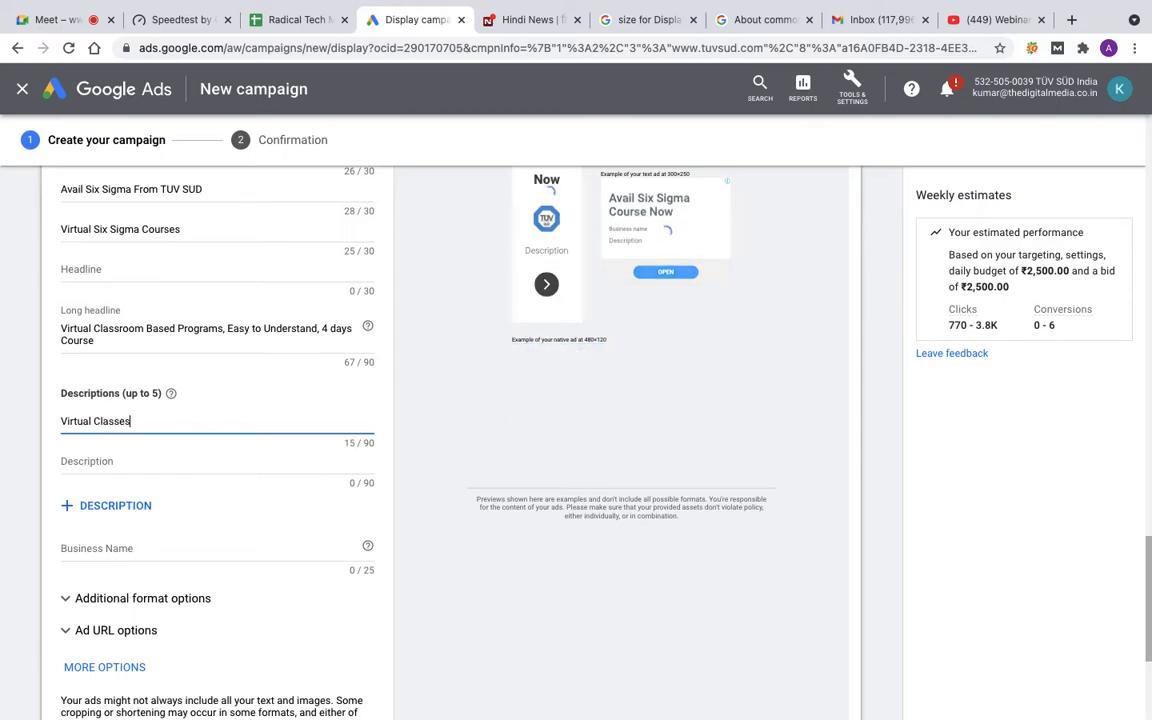
{"action": "type", "text": ","}
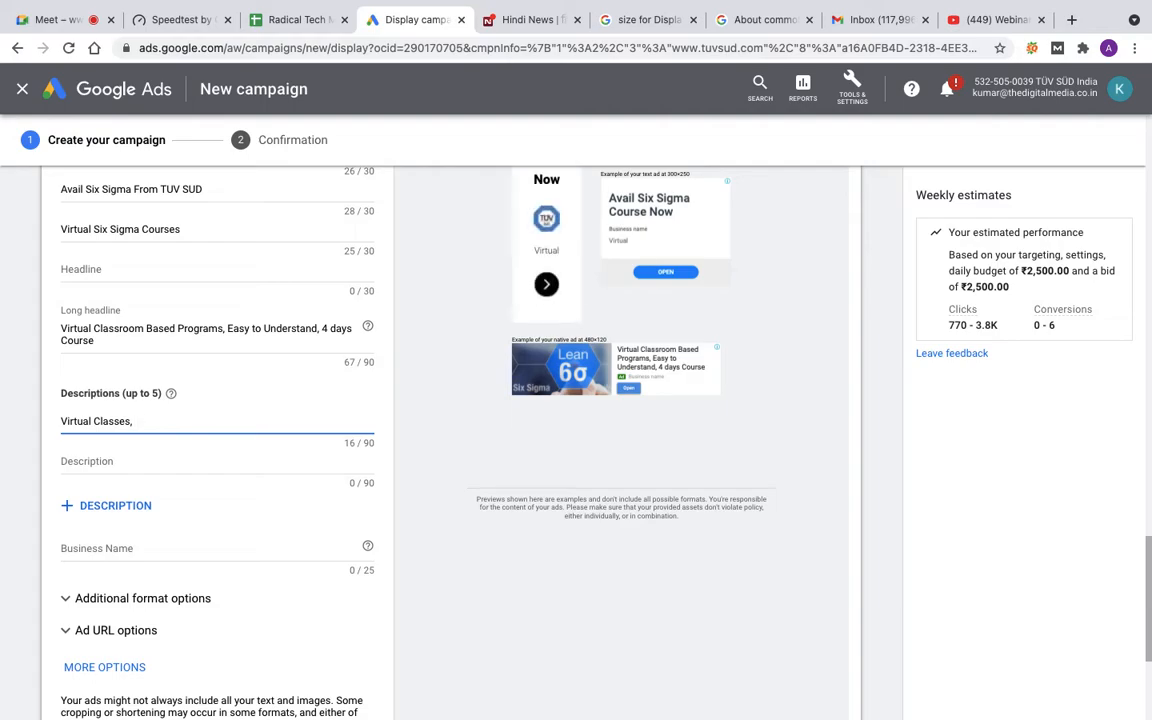
{"action": "type", "text": " Clases"}
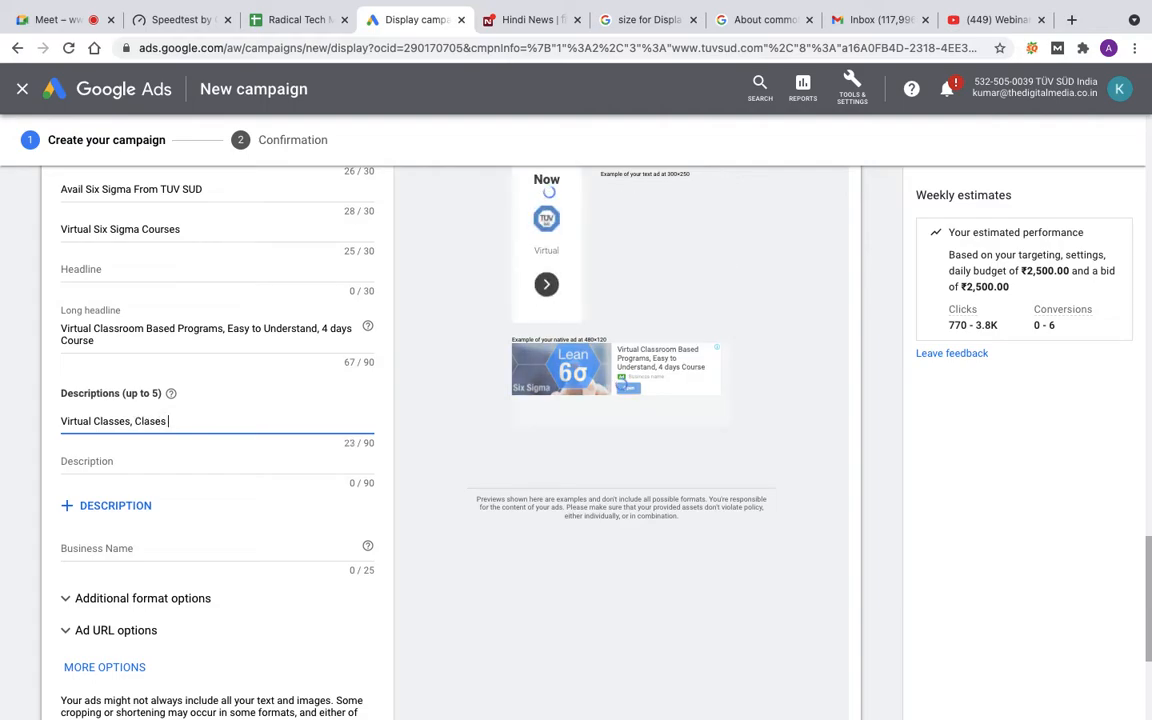
{"action": "key", "text": "BackSpace"}
{"action": "key", "text": "BackSpace"}
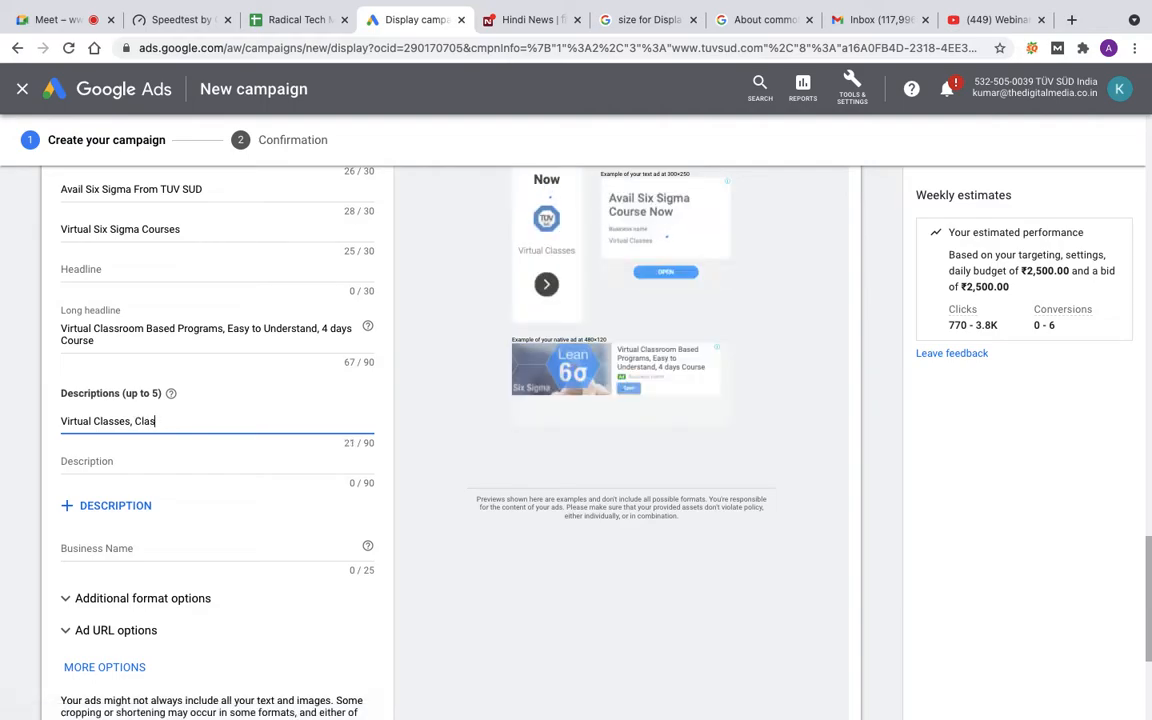
{"action": "type", "text": "ses"}
{"action": "type", "text": " Starts "}
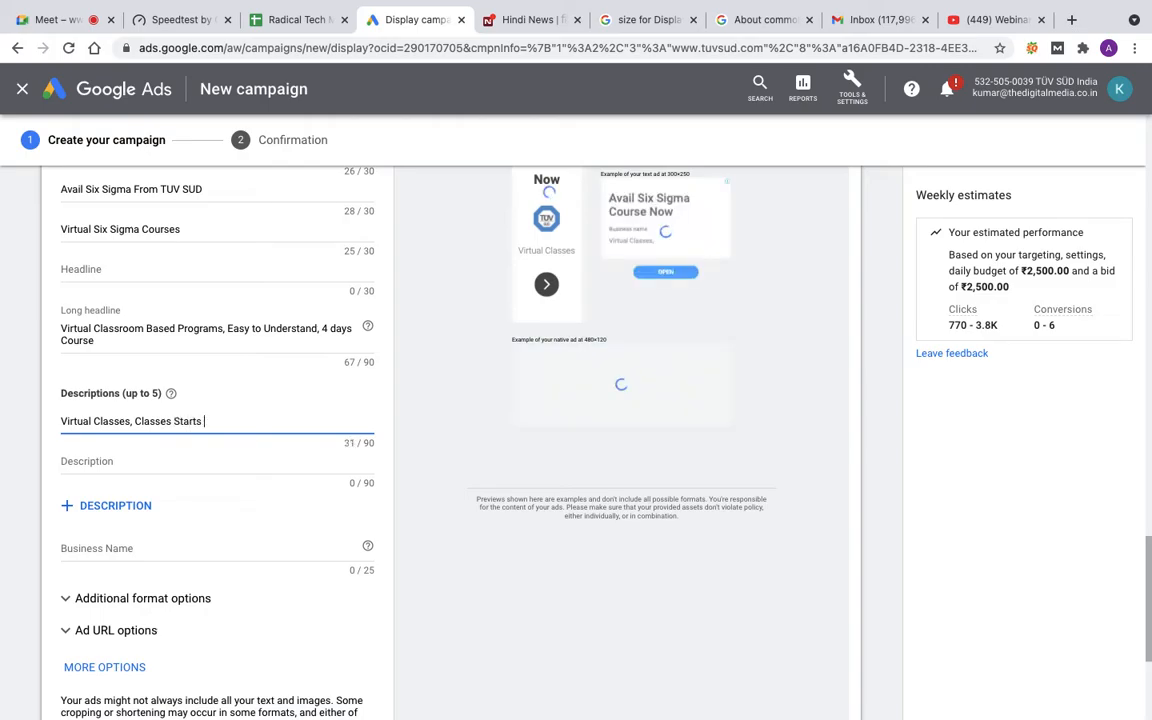
{"action": "type", "text": "every Week"}
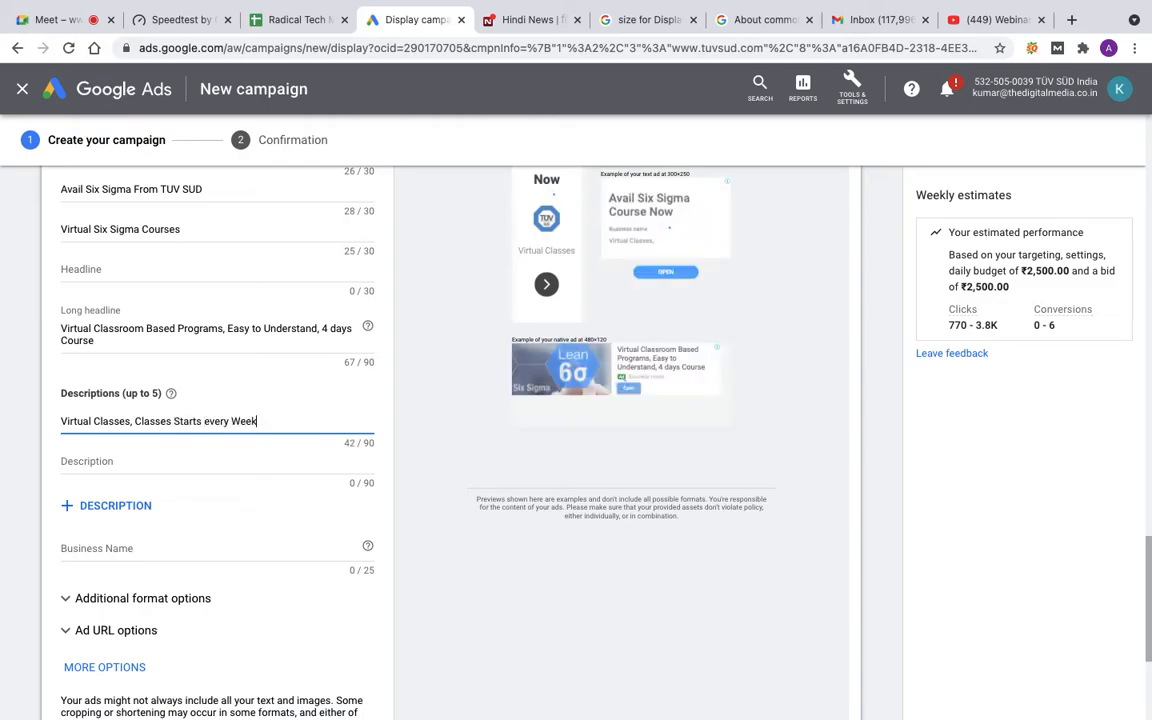
- Add the suggested description "Add Value. Inspire Trust. TÜV SÜD Global Home - Inspire Trust" and set the business name to "TUV SUD"
{"action": "left_click", "coordinate": [94, 461]}
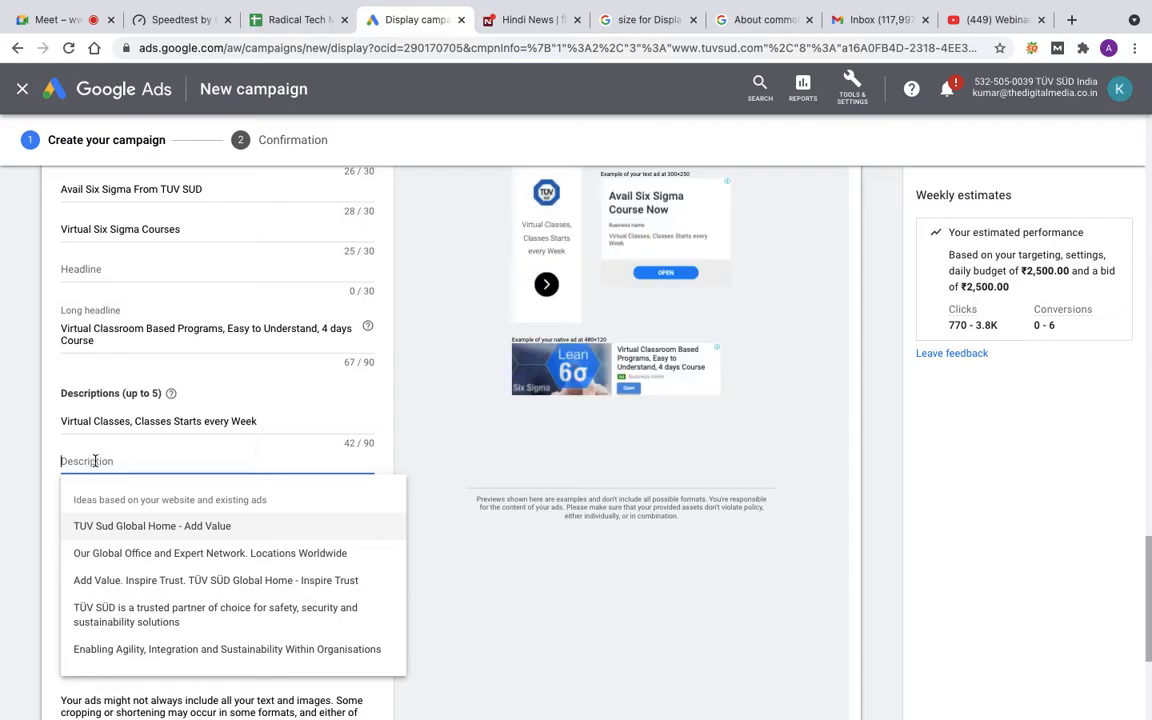
{"action": "left_click", "coordinate": [147, 590]}
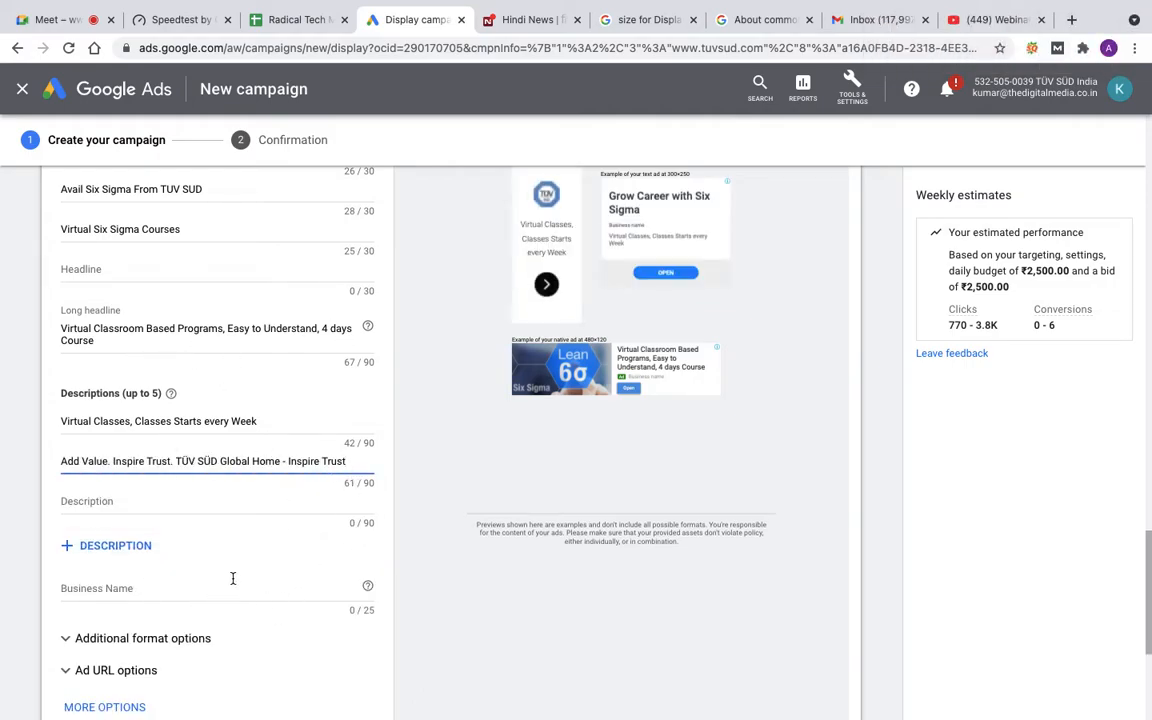
{"action": "left_click", "coordinate": [124, 588]}
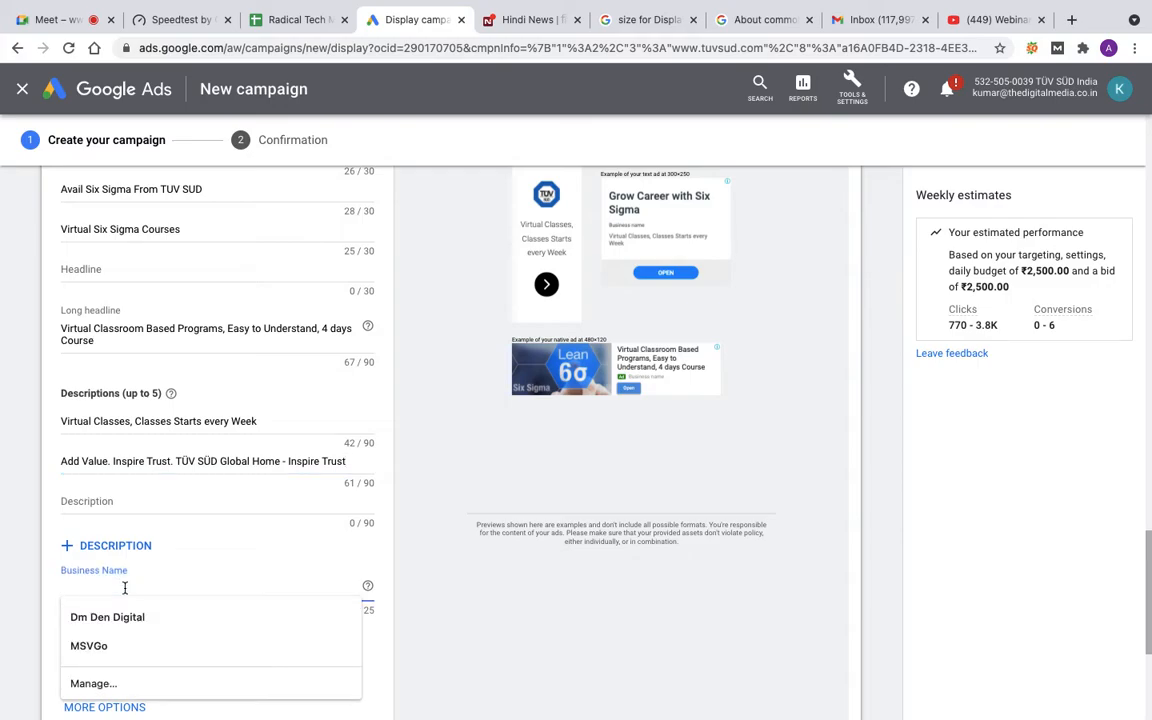
{"action": "type", "text": "TUV SUD"}
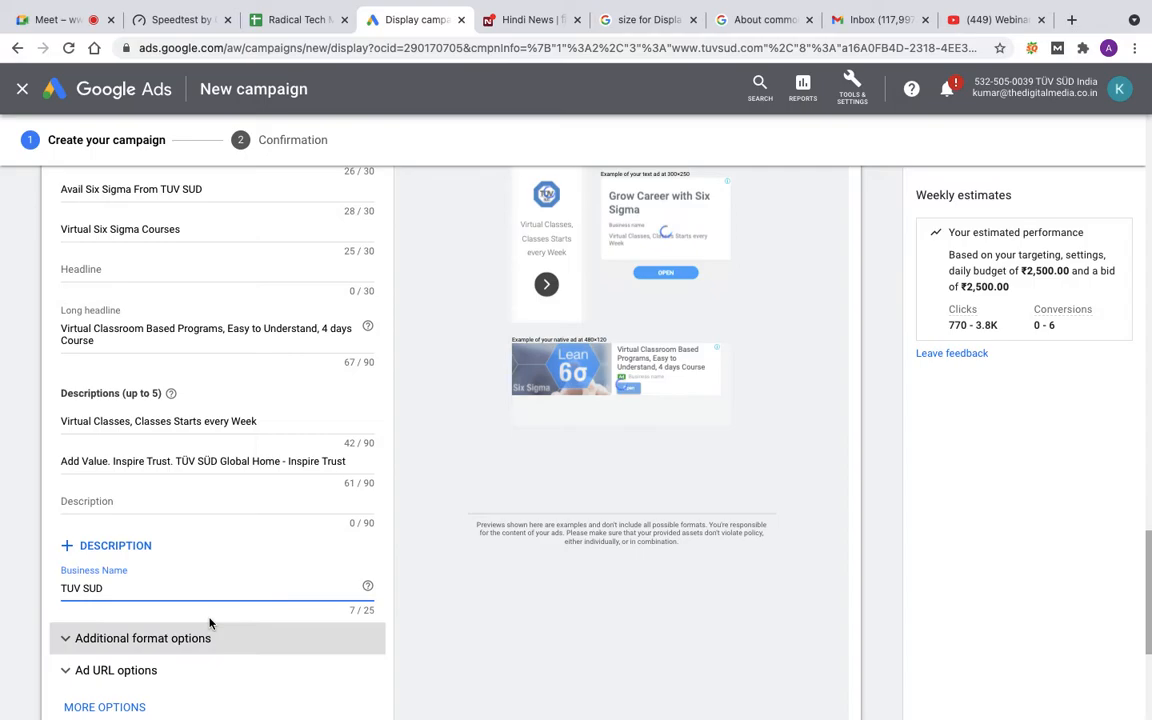
- Review the completed ad and read through the ad strength recommendations for images, video, headlines and descriptions
{"action": "scroll", "coordinate": [211, 621], "scroll_direction": "down", "scroll_amount": 2}
{"action": "scroll", "coordinate": [210, 624], "scroll_direction": "down", "scroll_amount": 1}
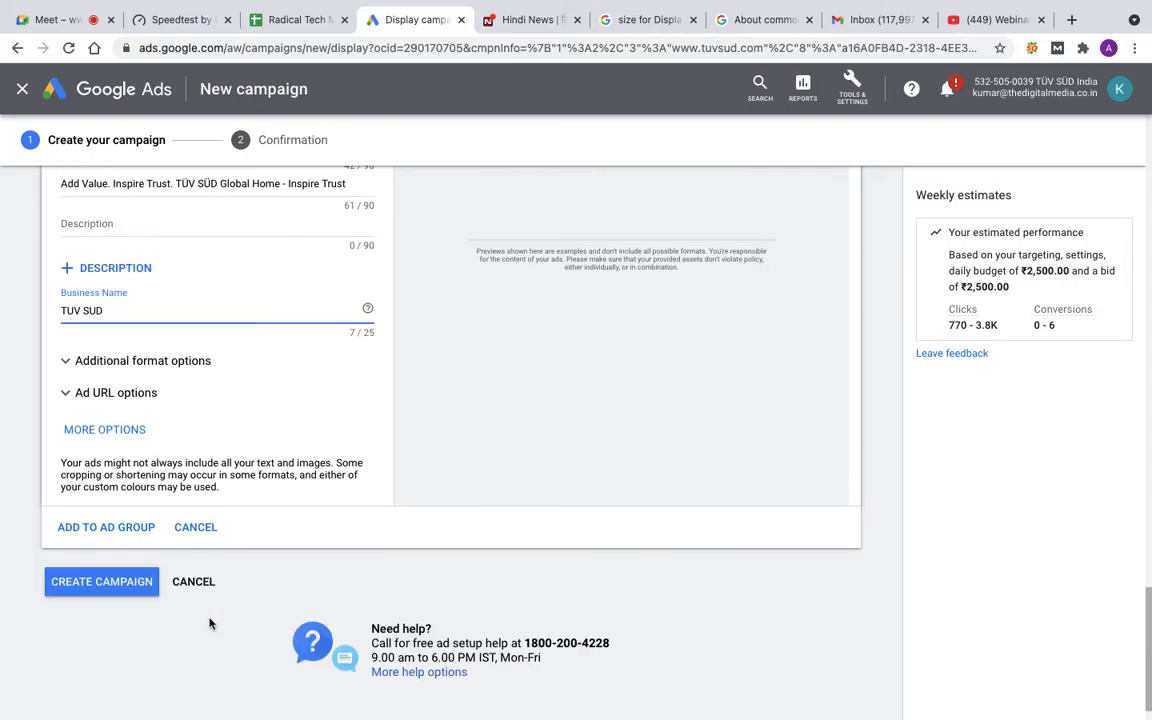
{"action": "scroll", "coordinate": [210, 623], "scroll_direction": "up", "scroll_amount": 10}
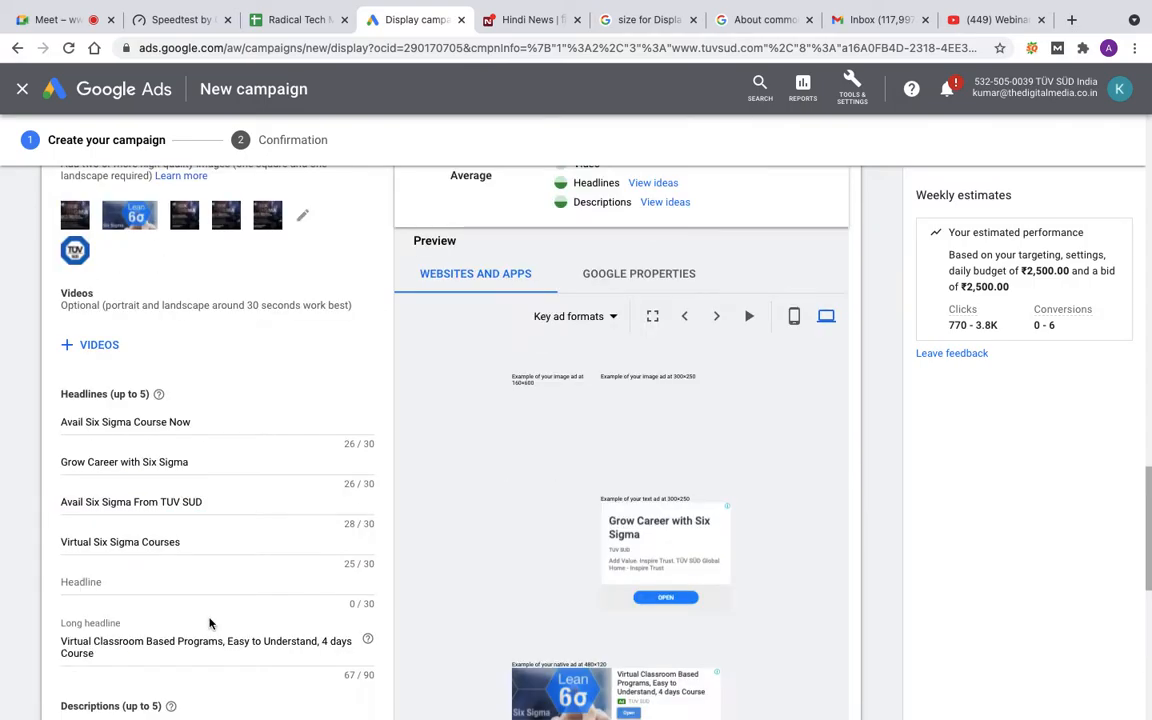
{"action": "scroll", "coordinate": [210, 623], "scroll_direction": "down", "scroll_amount": 1}
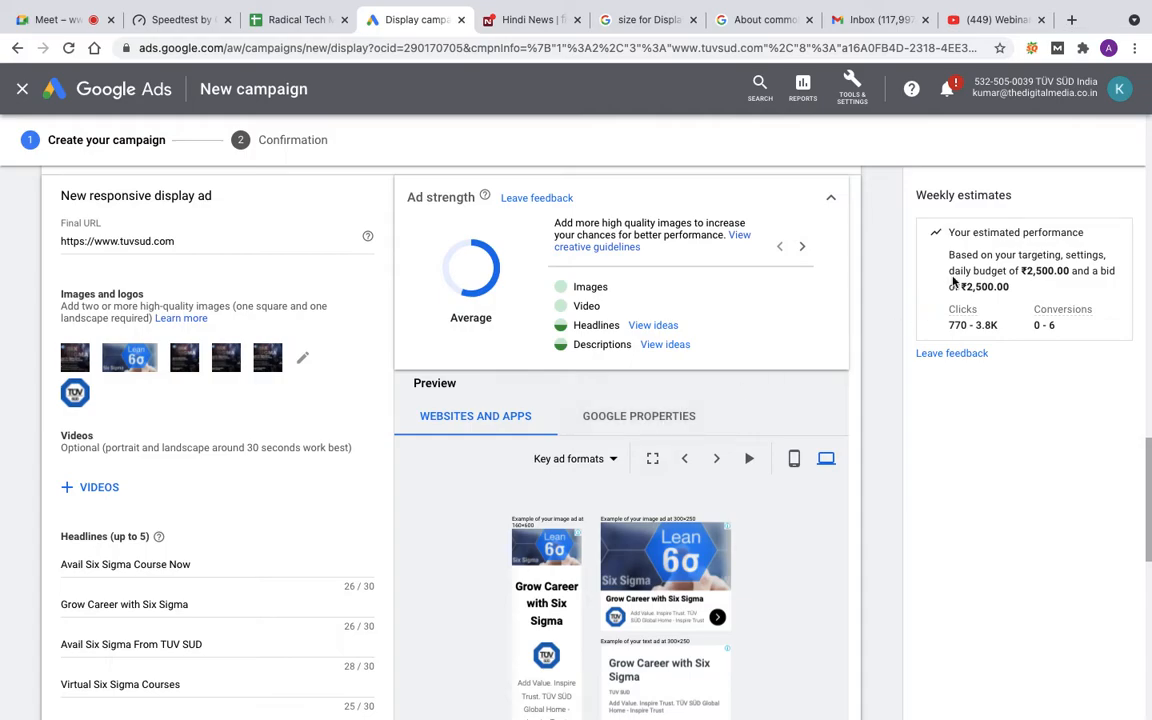
{"action": "left_click", "coordinate": [801, 248]}
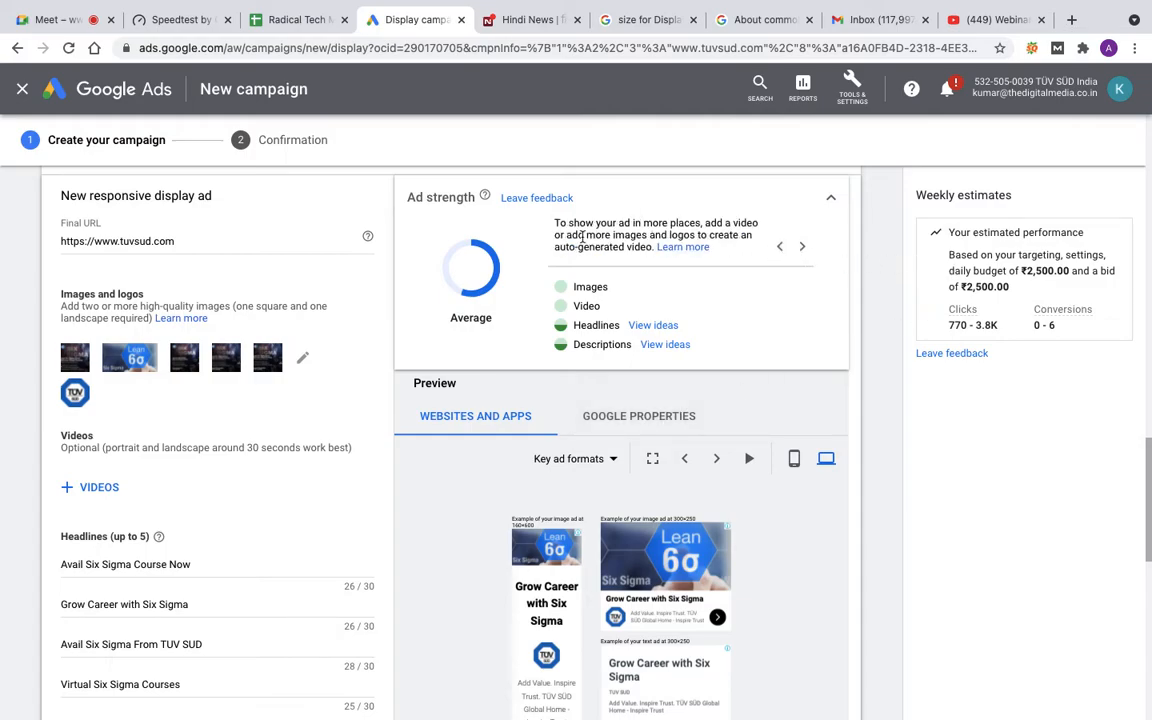
{"action": "left_click", "coordinate": [803, 248]}
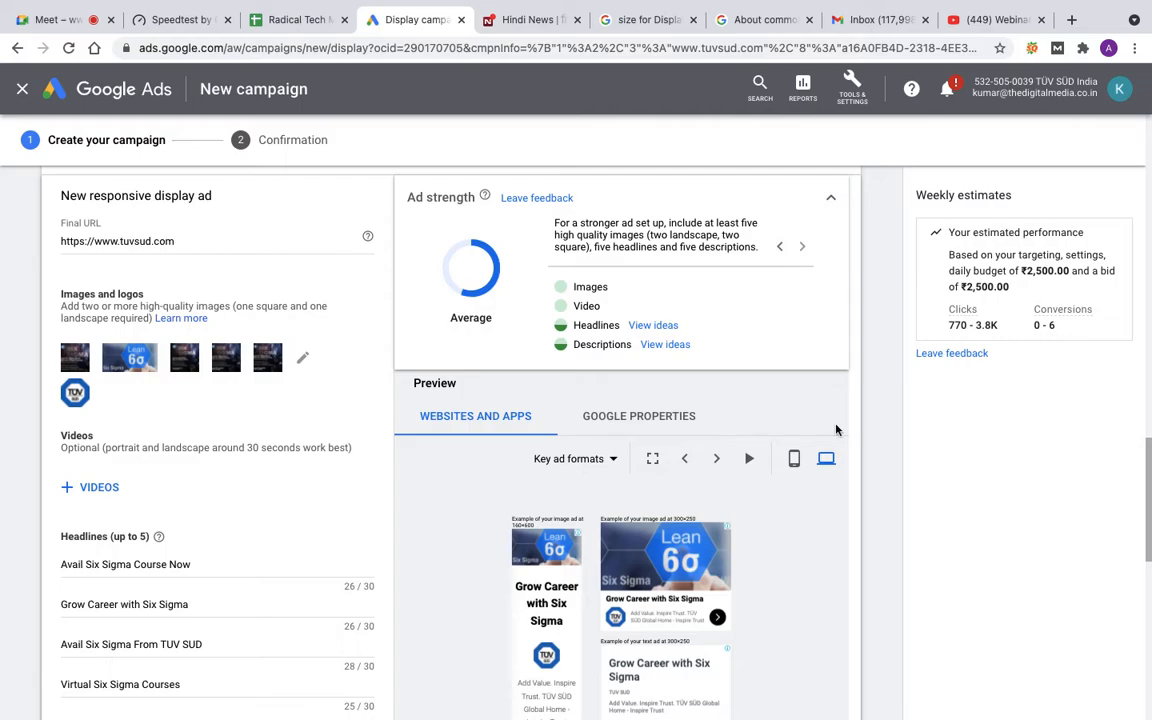
- Create the Smart display campaign and continue from the confirmation summary to its ad groups
{"action": "scroll", "coordinate": [674, 486], "scroll_direction": "down", "scroll_amount": 10}
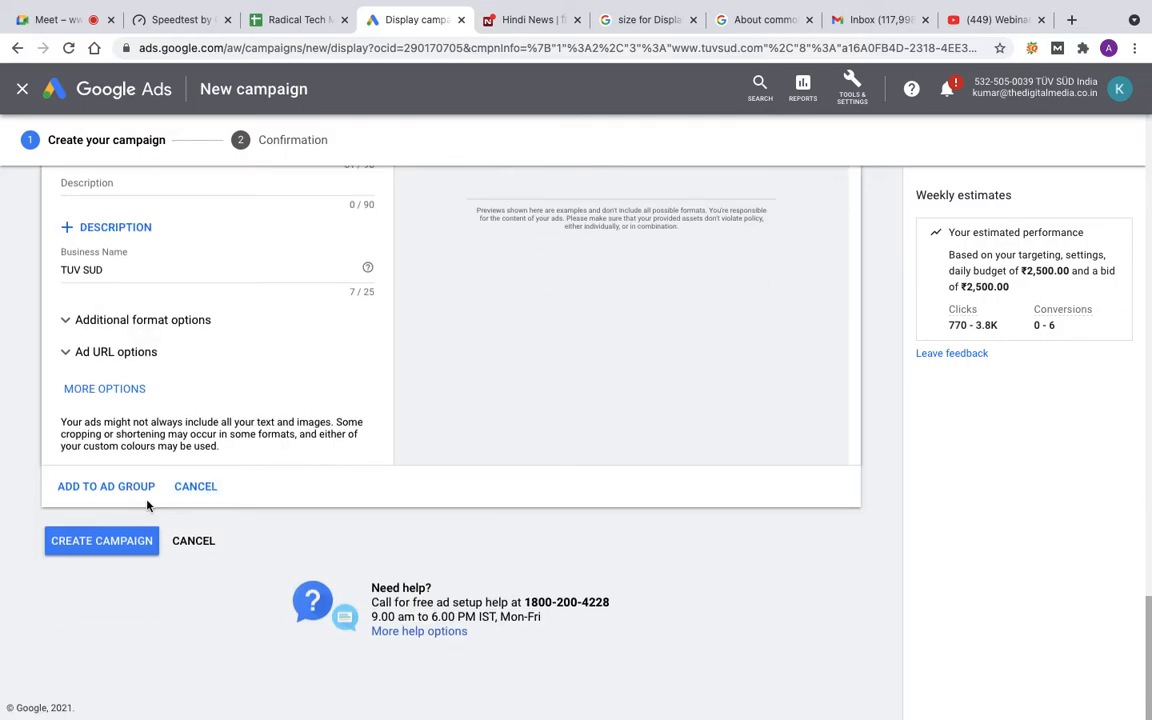
{"action": "left_click", "coordinate": [101, 541]}
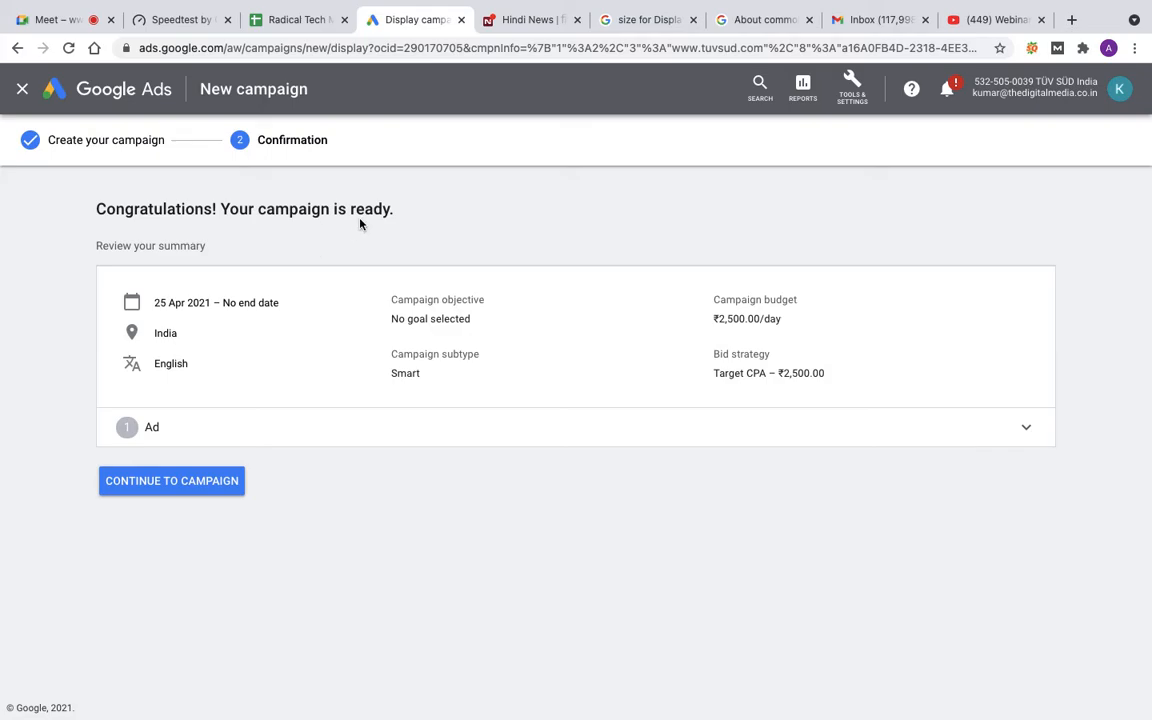
{"action": "left_click", "coordinate": [212, 482]}
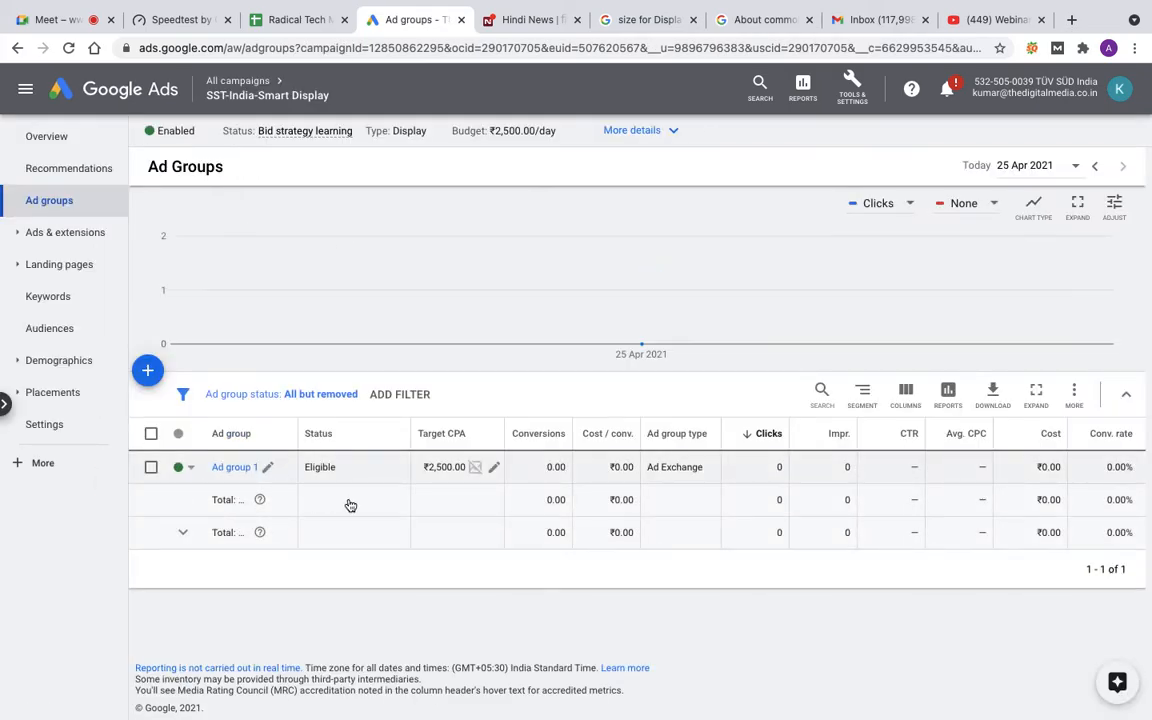
- Check the responsive display ad in Ad group 1 and return to the all-campaigns list, leaving the reopened campaign form without saving
{"action": "left_click", "coordinate": [232, 469]}
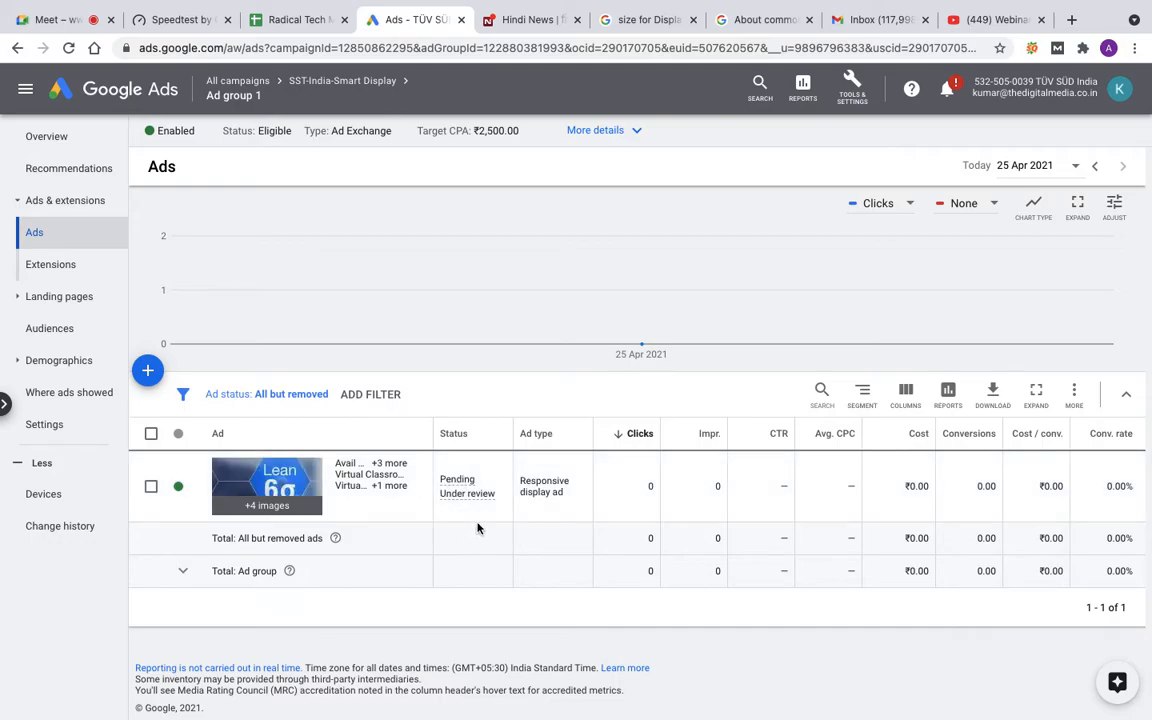
{"action": "left_click", "coordinate": [16, 48]}
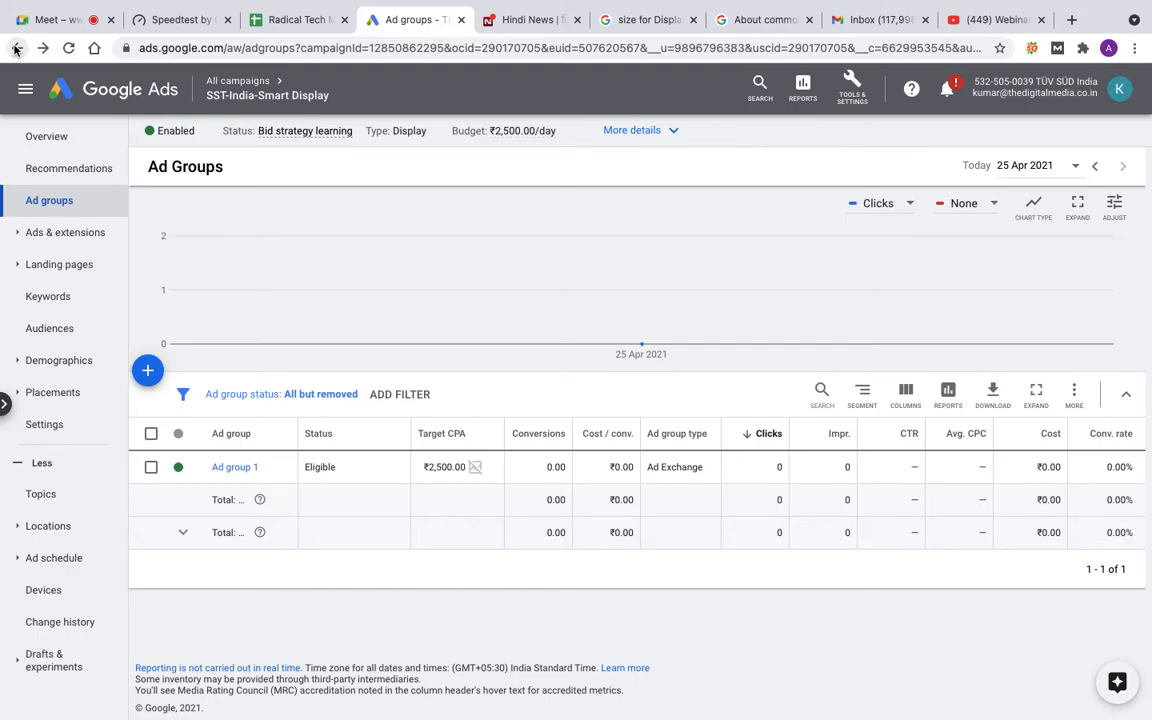
{"action": "left_click", "coordinate": [16, 48]}
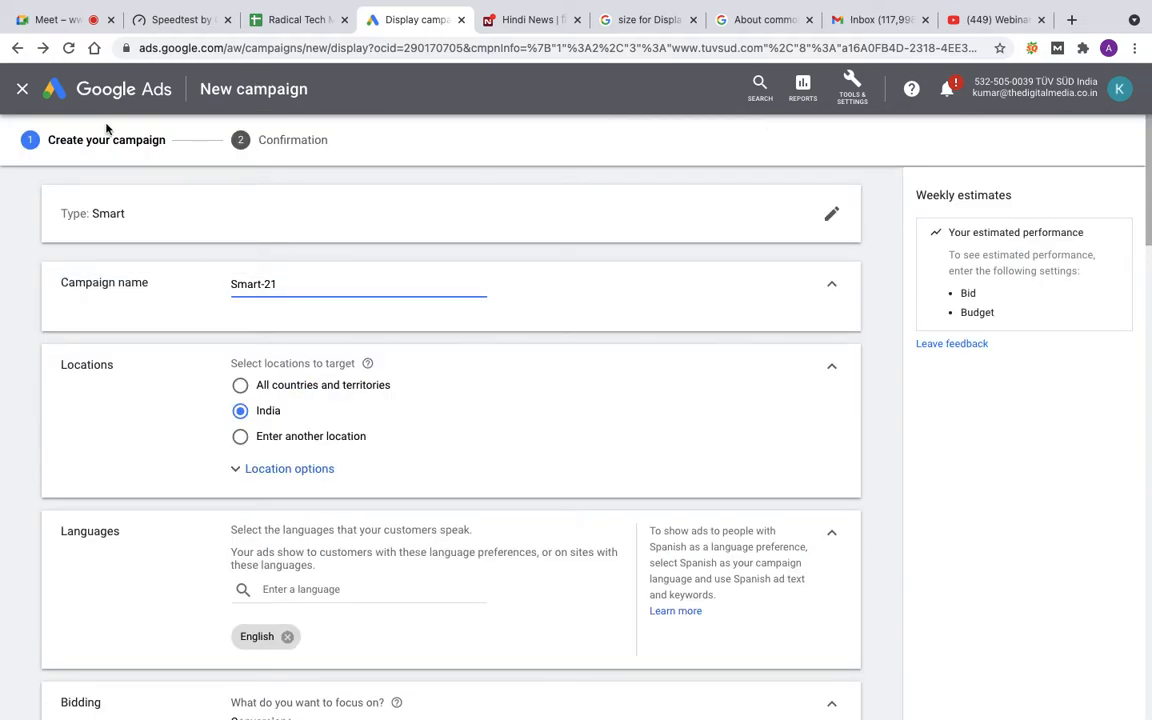
{"action": "left_click", "coordinate": [22, 88]}
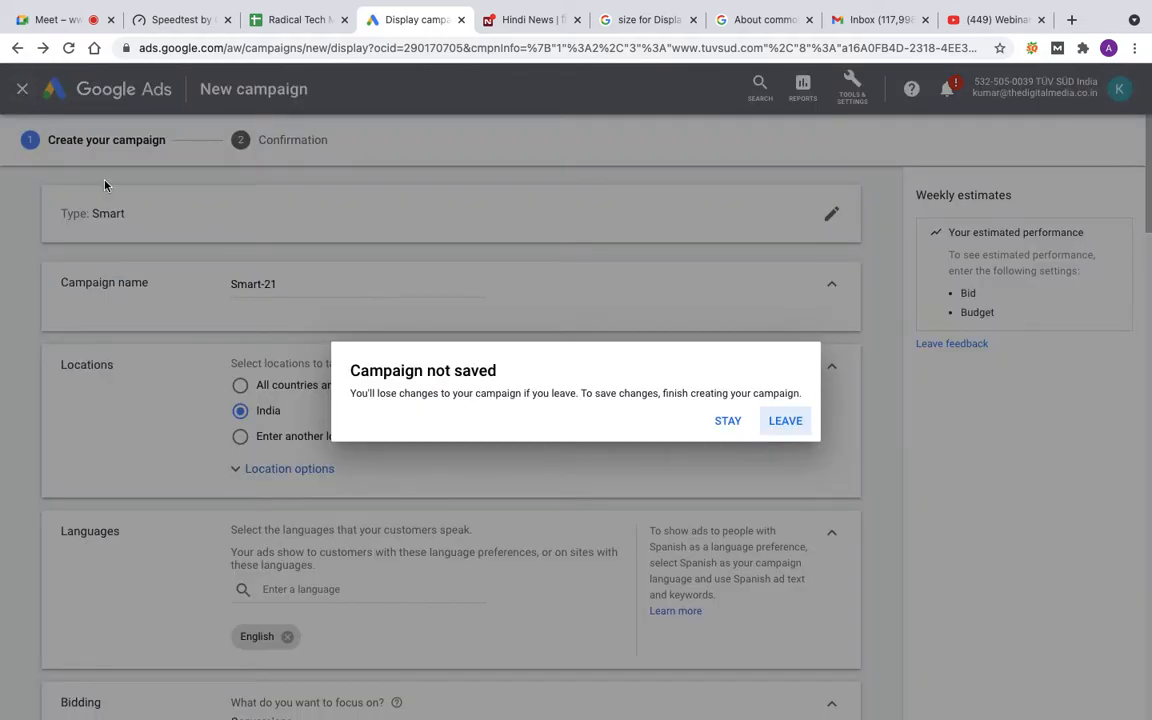
{"action": "left_click", "coordinate": [783, 421]}
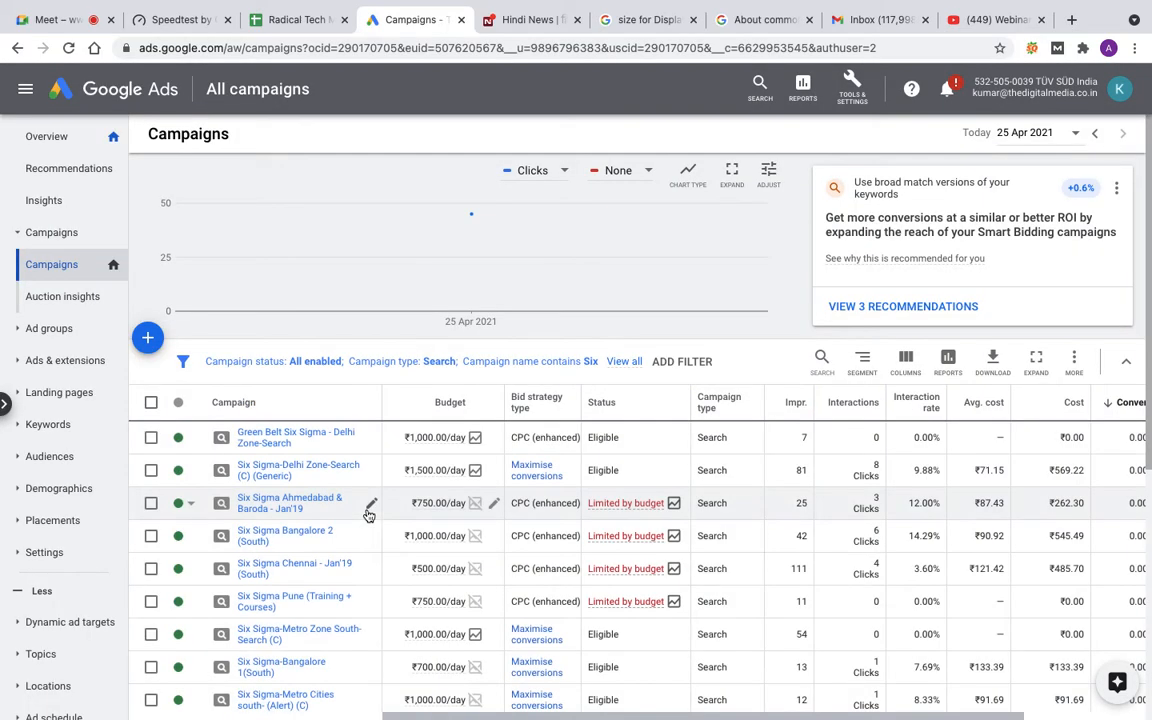
- Change the campaign type filter on the all-campaigns list from Search to Display
{"action": "scroll", "coordinate": [297, 655], "scroll_direction": "down", "scroll_amount": 1}
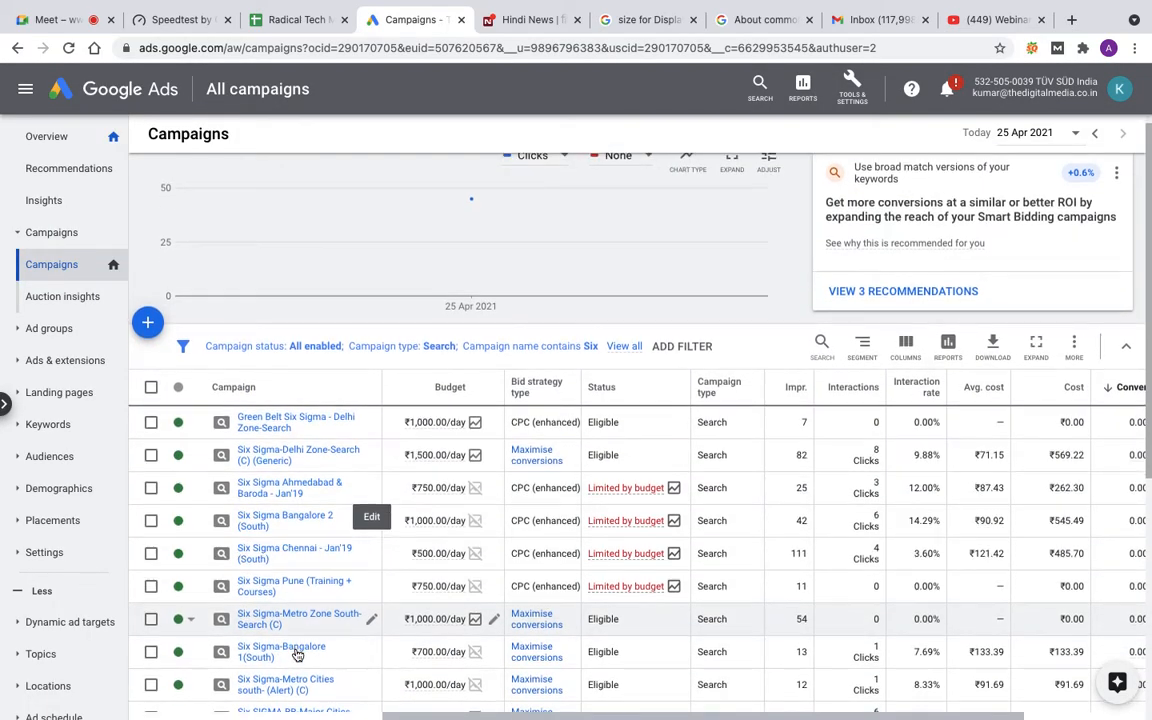
{"action": "scroll", "coordinate": [297, 655], "scroll_direction": "down", "scroll_amount": 5}
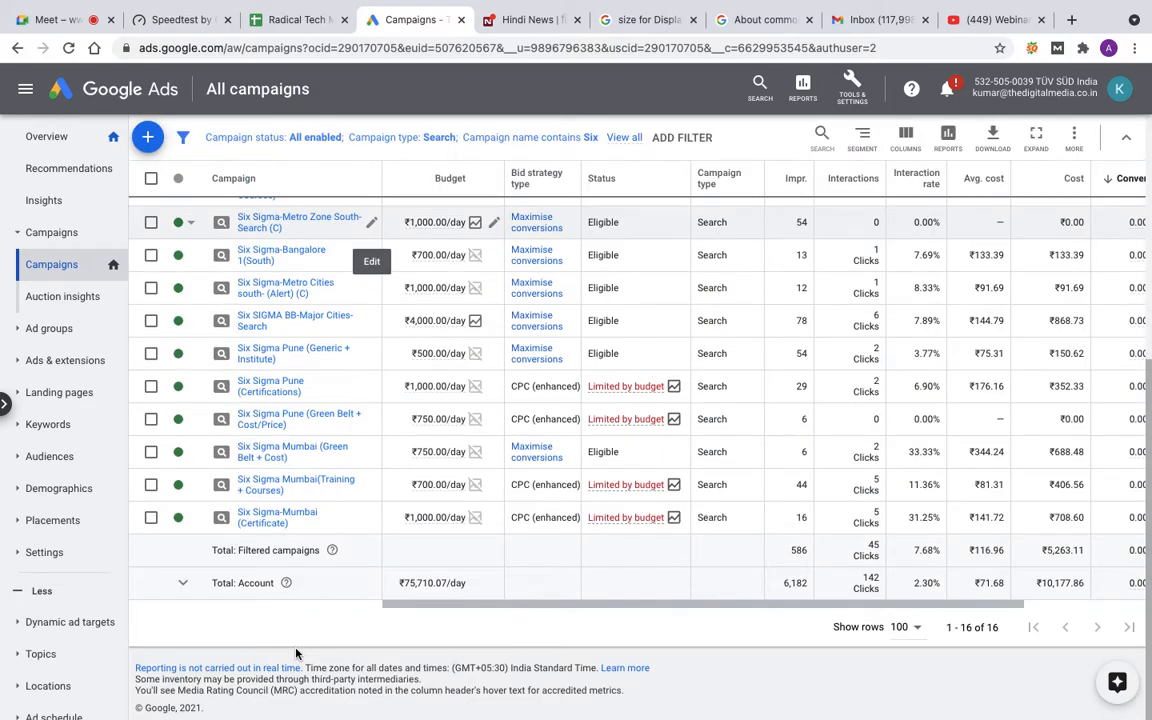
{"action": "scroll", "coordinate": [297, 651], "scroll_direction": "up", "scroll_amount": 5}
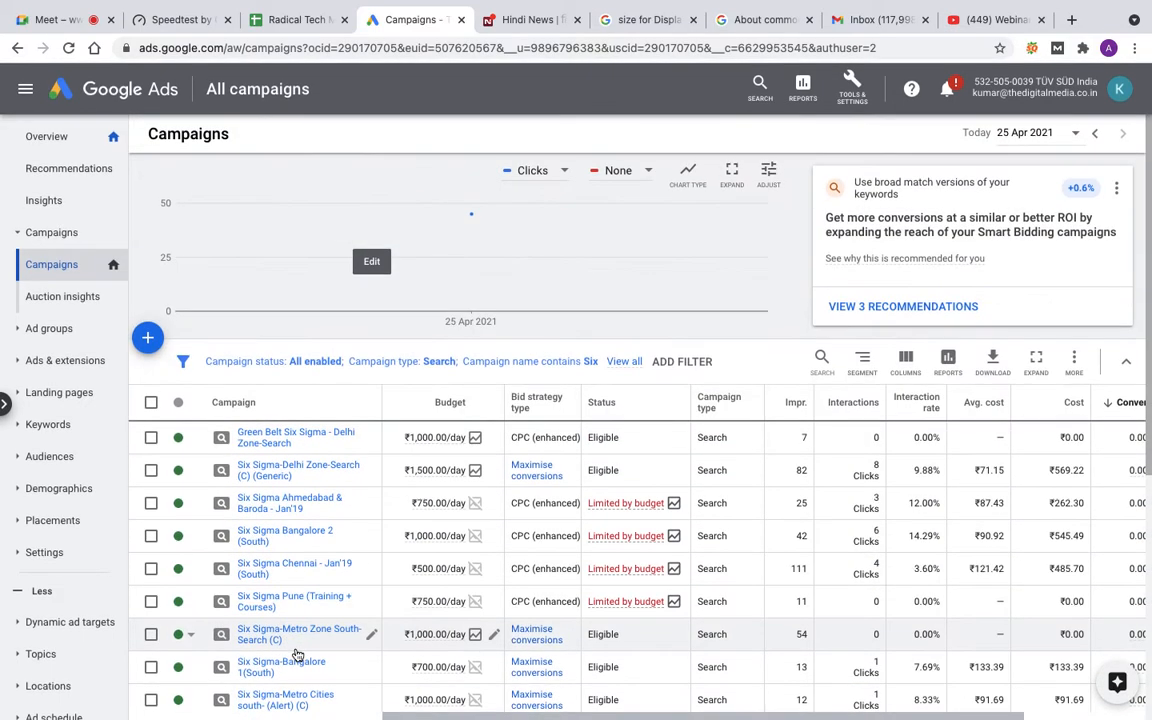
{"action": "left_click", "coordinate": [438, 366]}
{"action": "left_click", "coordinate": [389, 459]}
{"action": "left_click", "coordinate": [385, 433]}
{"action": "left_click", "coordinate": [458, 643]}
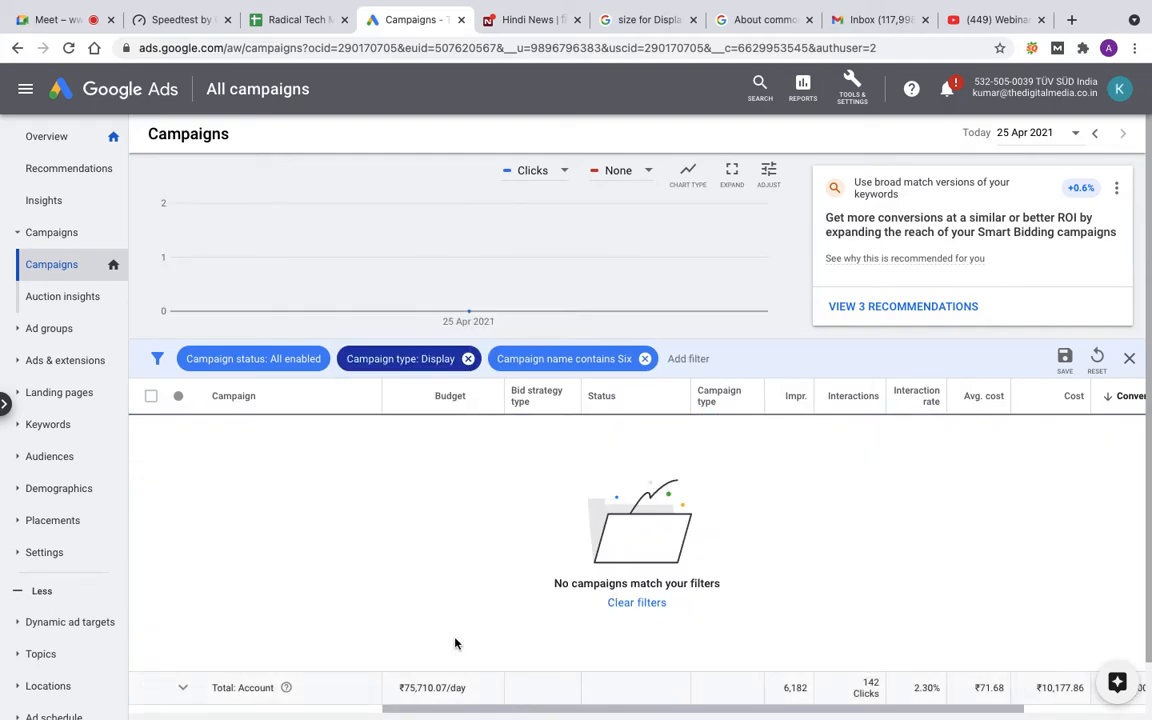
- Set the campaign status filter to All and remove the filter for campaign names containing Six
{"action": "left_click", "coordinate": [296, 368]}
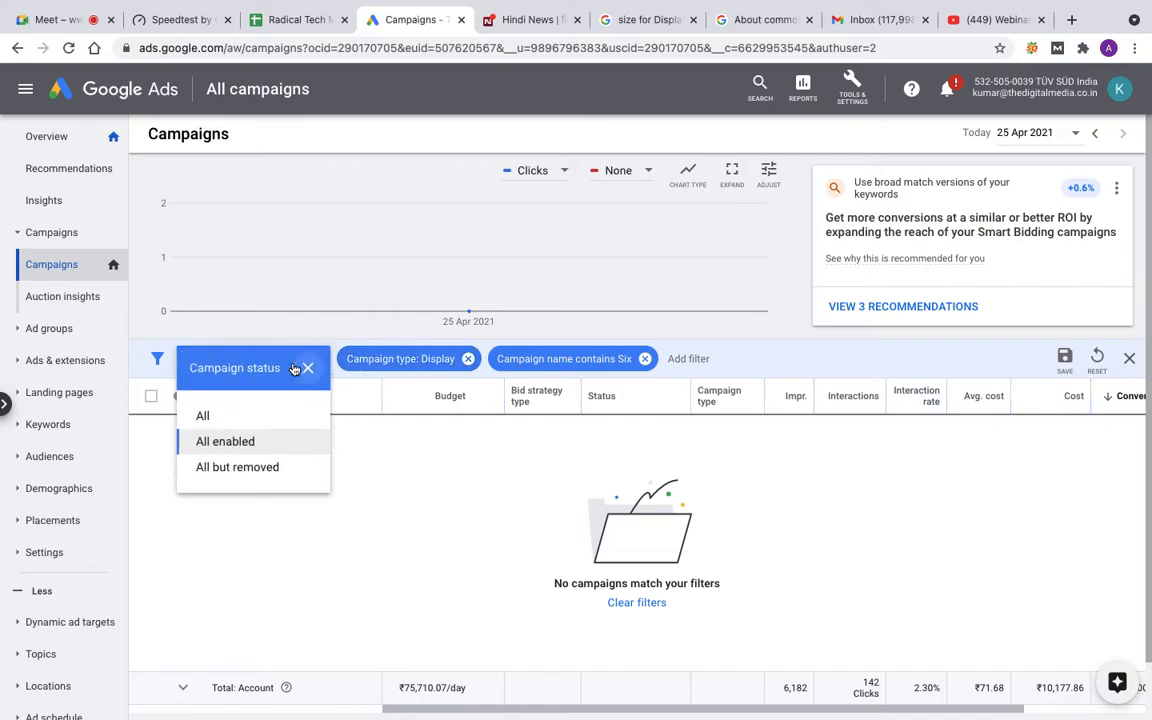
{"action": "left_click", "coordinate": [204, 418]}
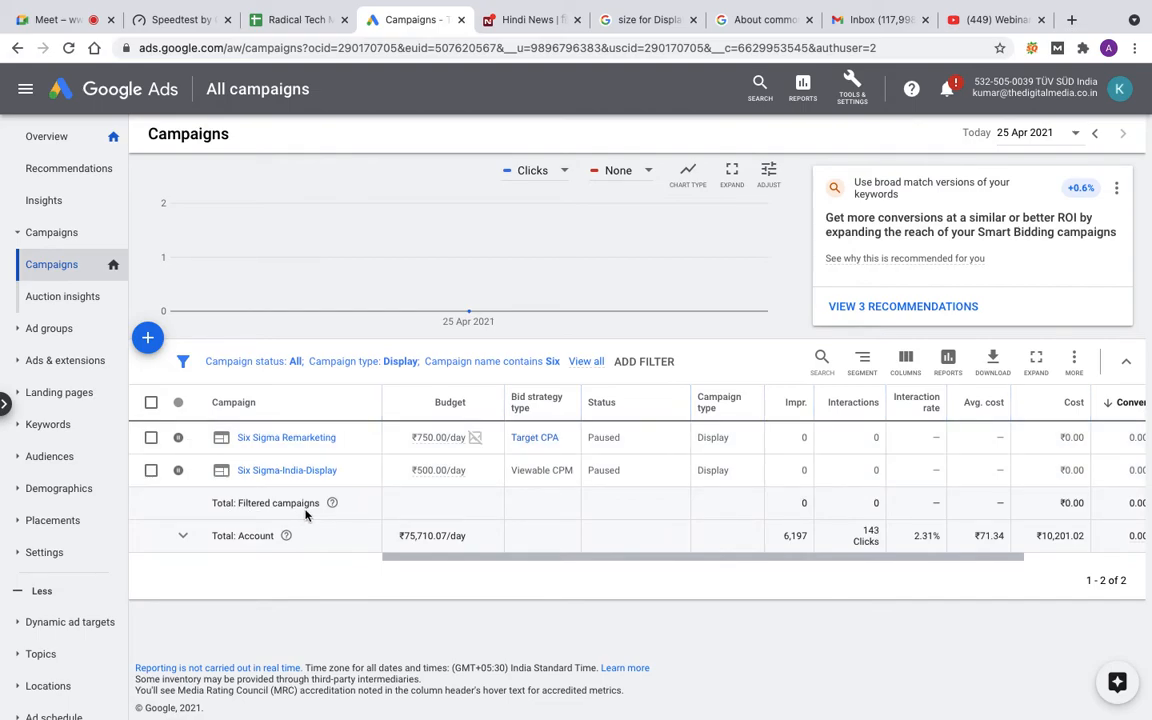
{"action": "left_click", "coordinate": [549, 366]}
{"action": "left_click", "coordinate": [578, 367]}
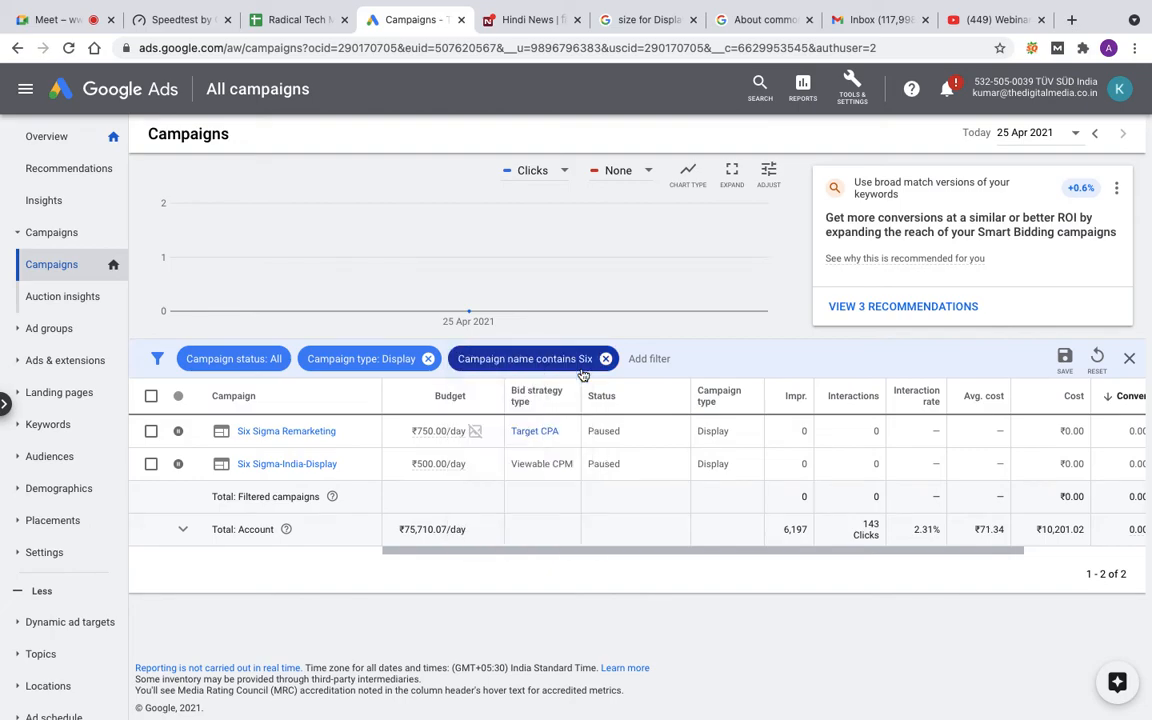
{"action": "left_click", "coordinate": [606, 360]}
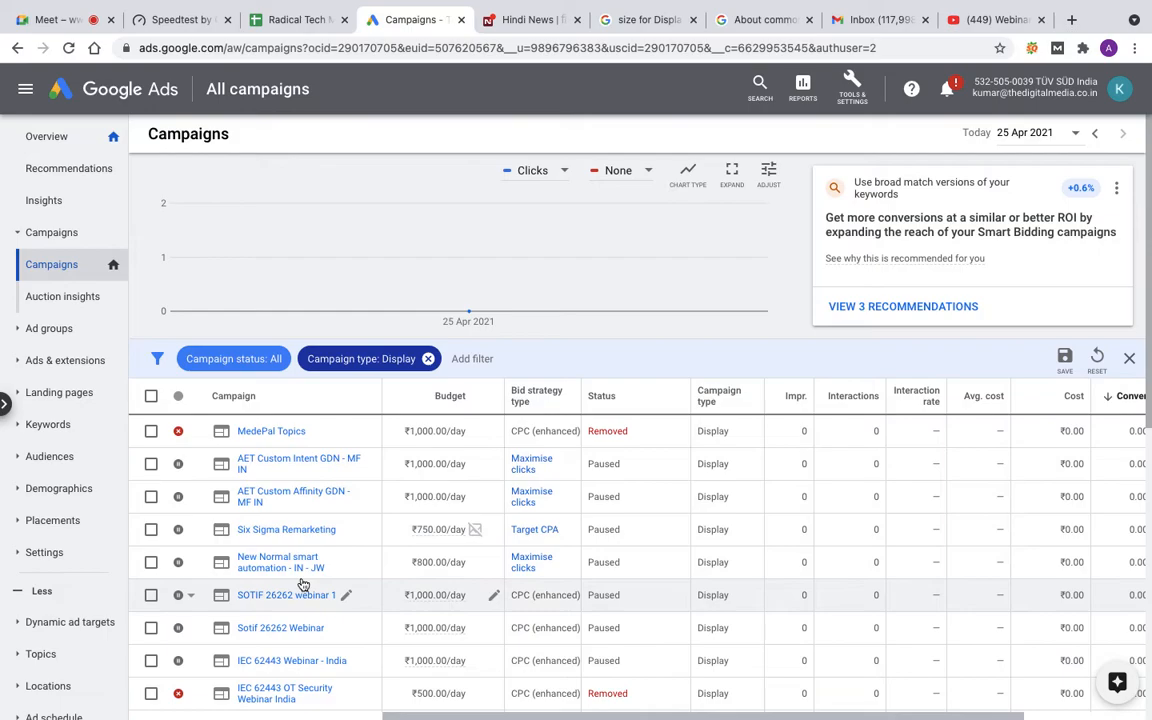
- Add a campaign name filter that shows only campaigns whose name contains SST
{"action": "left_click", "coordinate": [466, 360]}
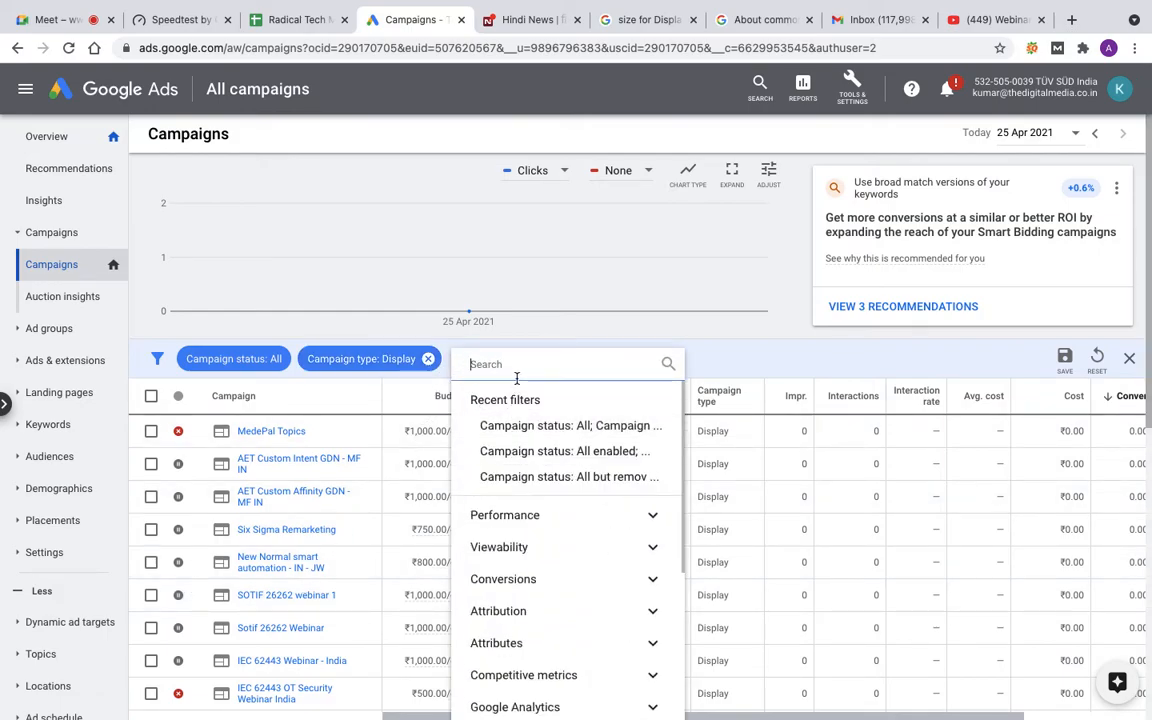
{"action": "type", "text": "campaign"}
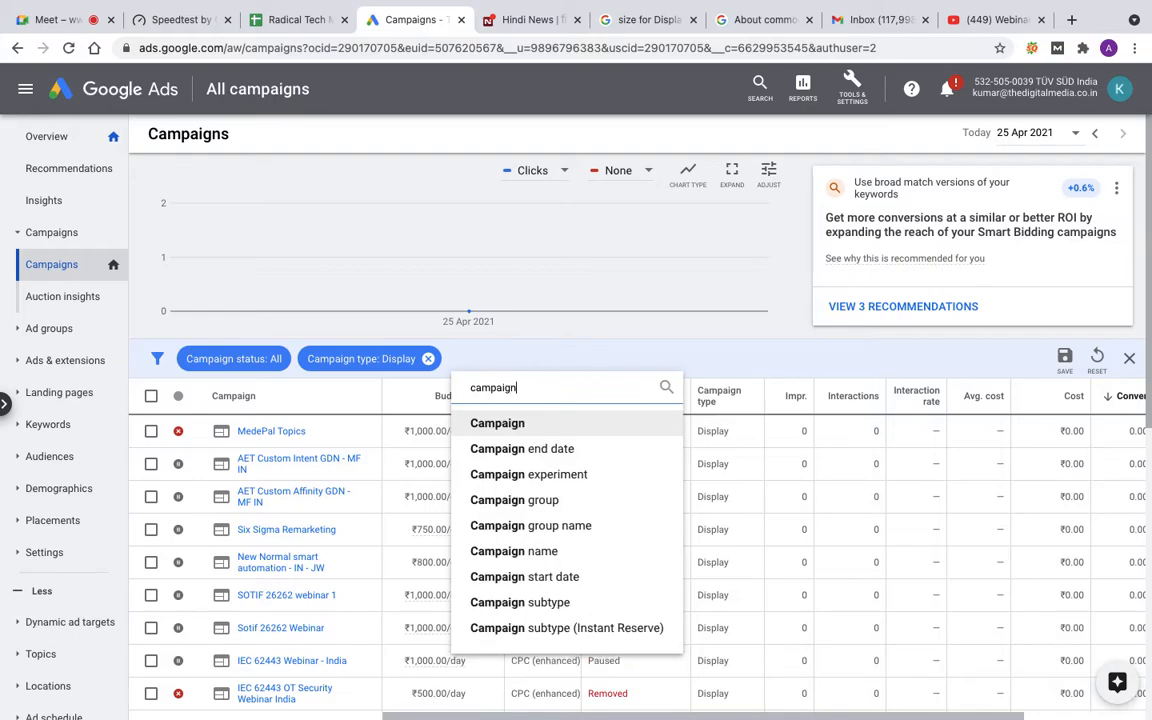
{"action": "type", "text": " Na"}
{"action": "left_click", "coordinate": [557, 428]}
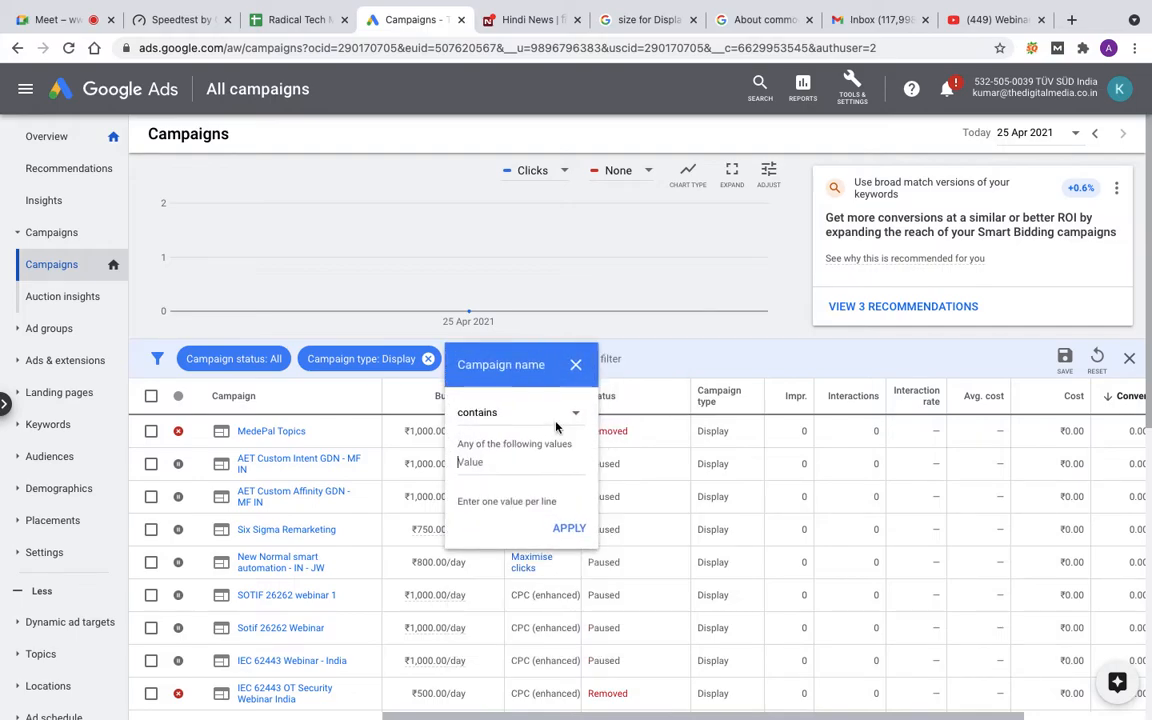
{"action": "type", "text": "SST"}
{"action": "left_click", "coordinate": [567, 530]}
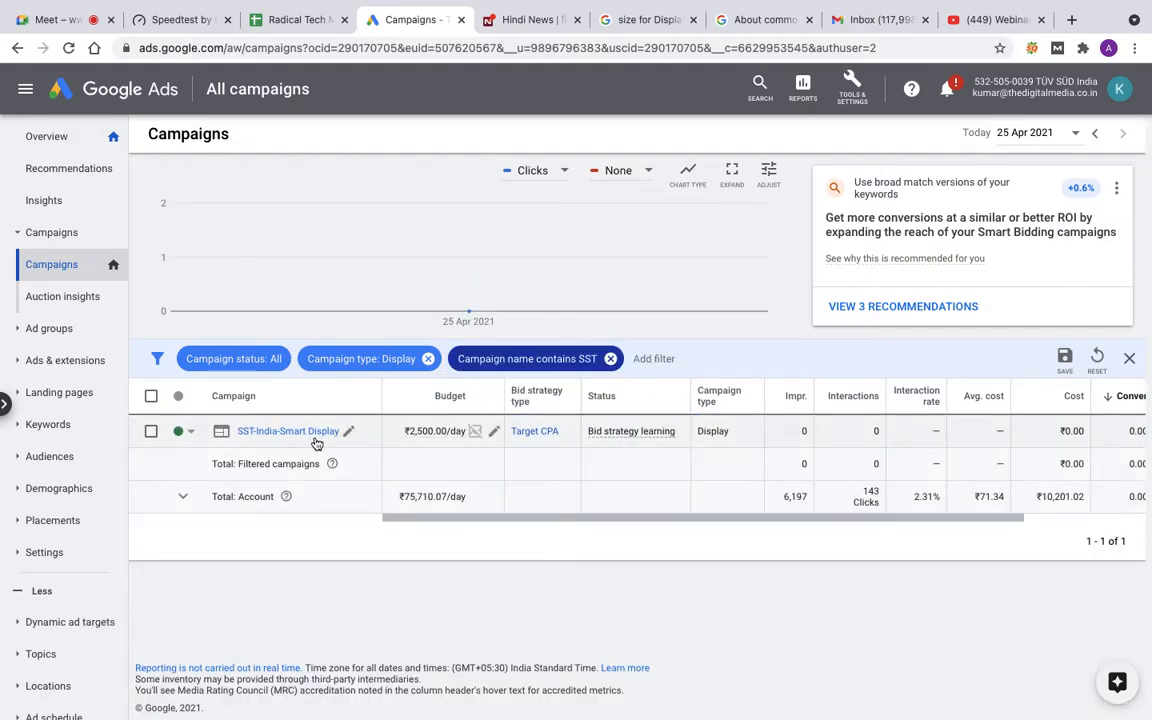
- Pause the SST-India-Smart Display campaign
{"action": "left_click", "coordinate": [185, 431]}
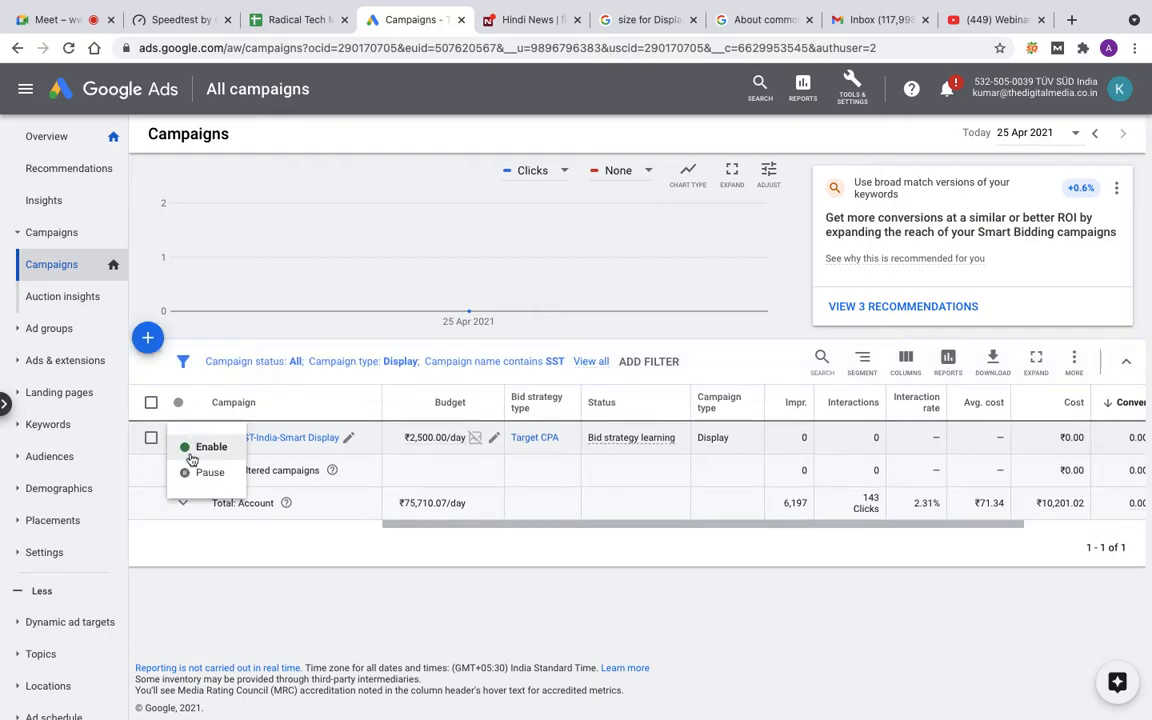
{"action": "left_click", "coordinate": [198, 472]}
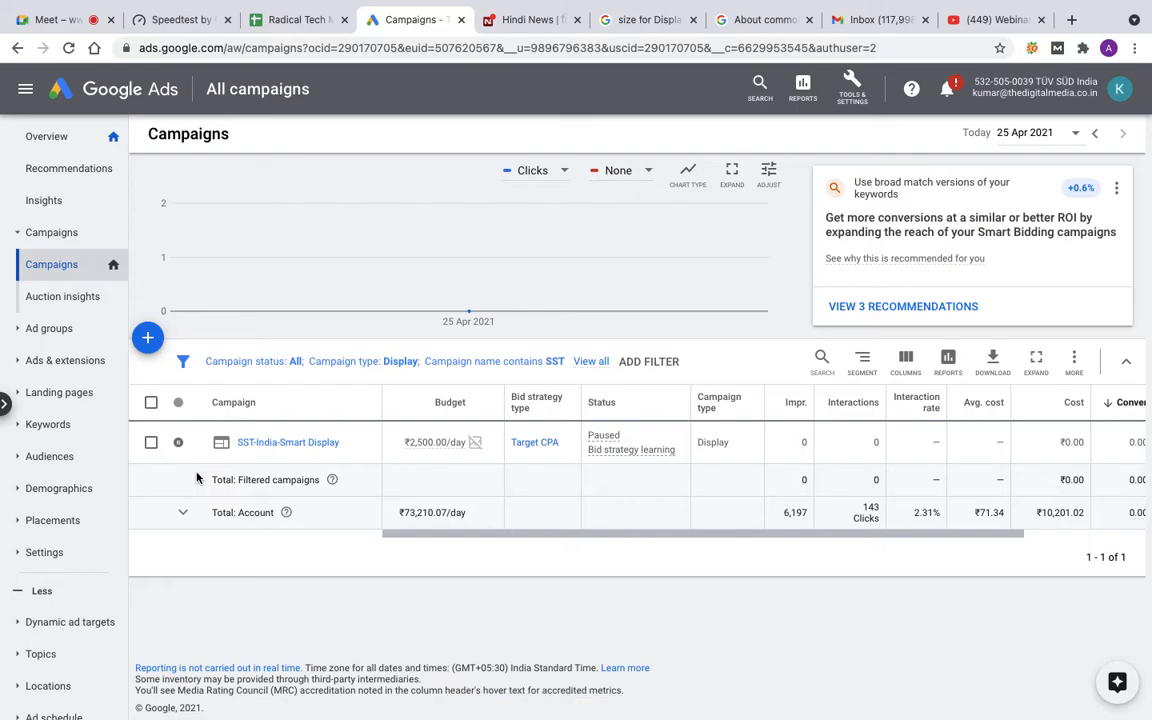
- Start a new campaign without a goal's guidance, choosing the Display type and the Standard display campaign subtype
{"action": "left_click", "coordinate": [148, 340]}
{"action": "left_click", "coordinate": [215, 405]}
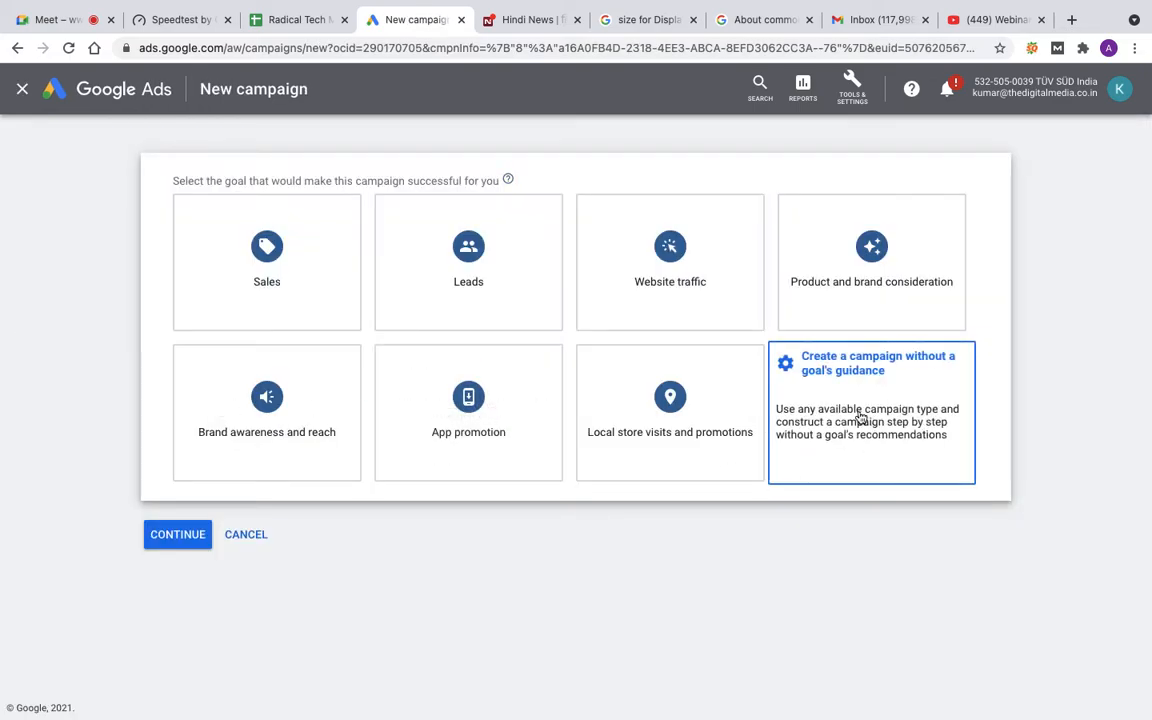
{"action": "left_click", "coordinate": [838, 430]}
{"action": "left_click", "coordinate": [483, 368]}
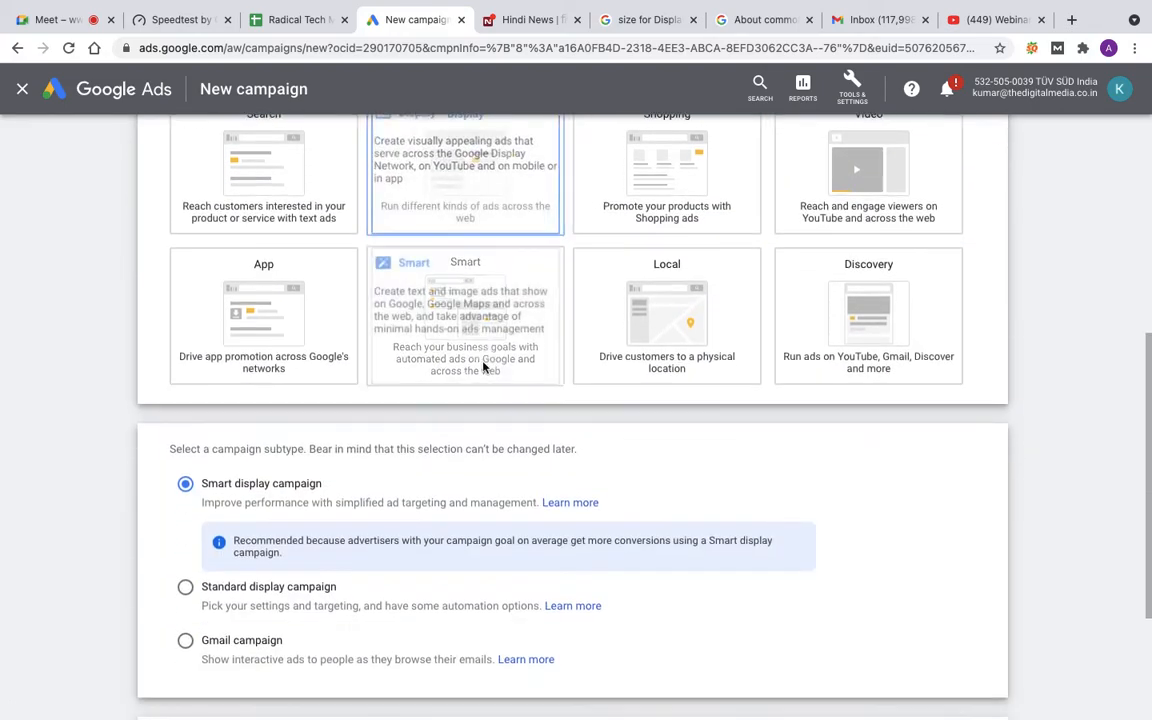
{"action": "left_click", "coordinate": [257, 390]}
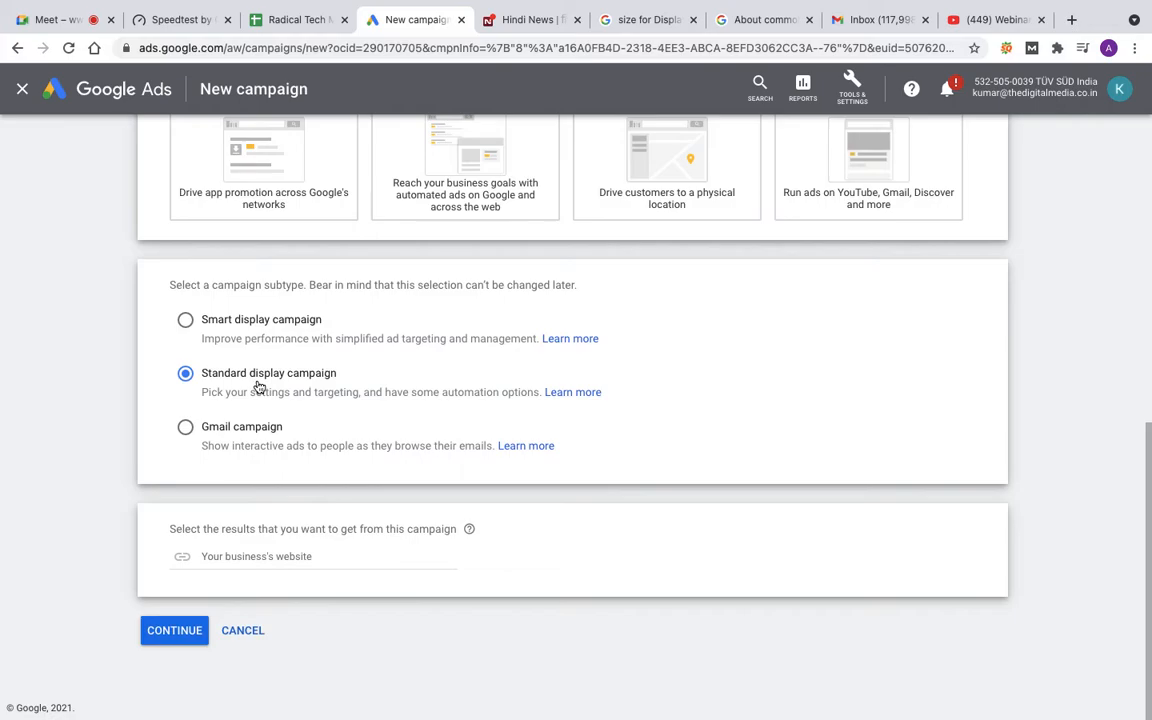
{"action": "left_click", "coordinate": [247, 556]}
{"action": "type", "text": "https:"}
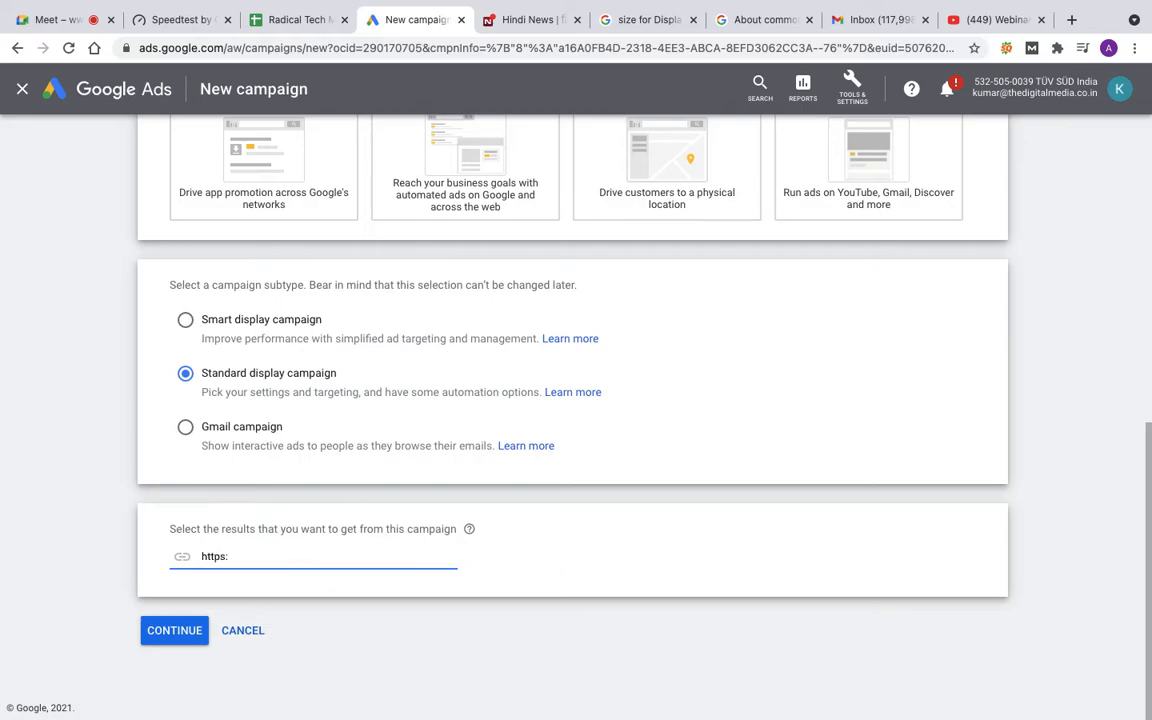
{"action": "type", "text": "//www.tuvsud.com"}
{"action": "left_click", "coordinate": [168, 630]}
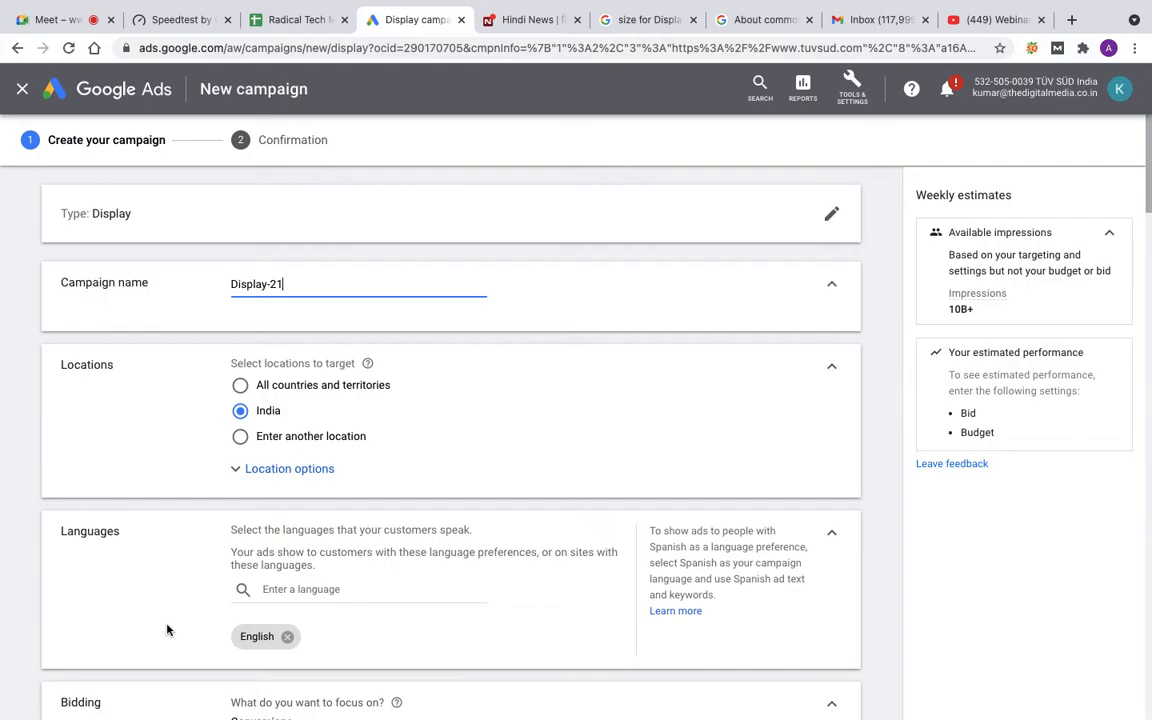
- Replace the default campaign name with one beginning with "SS"
{"action": "triple_click", "coordinate": [298, 285]}
{"action": "type", "text": "SS"}
- Select the bid strategy directly as Viewable CPM and set the average daily budget to ₹1000
{"action": "scroll", "coordinate": [298, 550], "scroll_direction": "down", "scroll_amount": 3}
{"action": "scroll", "coordinate": [298, 550], "scroll_direction": "down", "scroll_amount": 3}
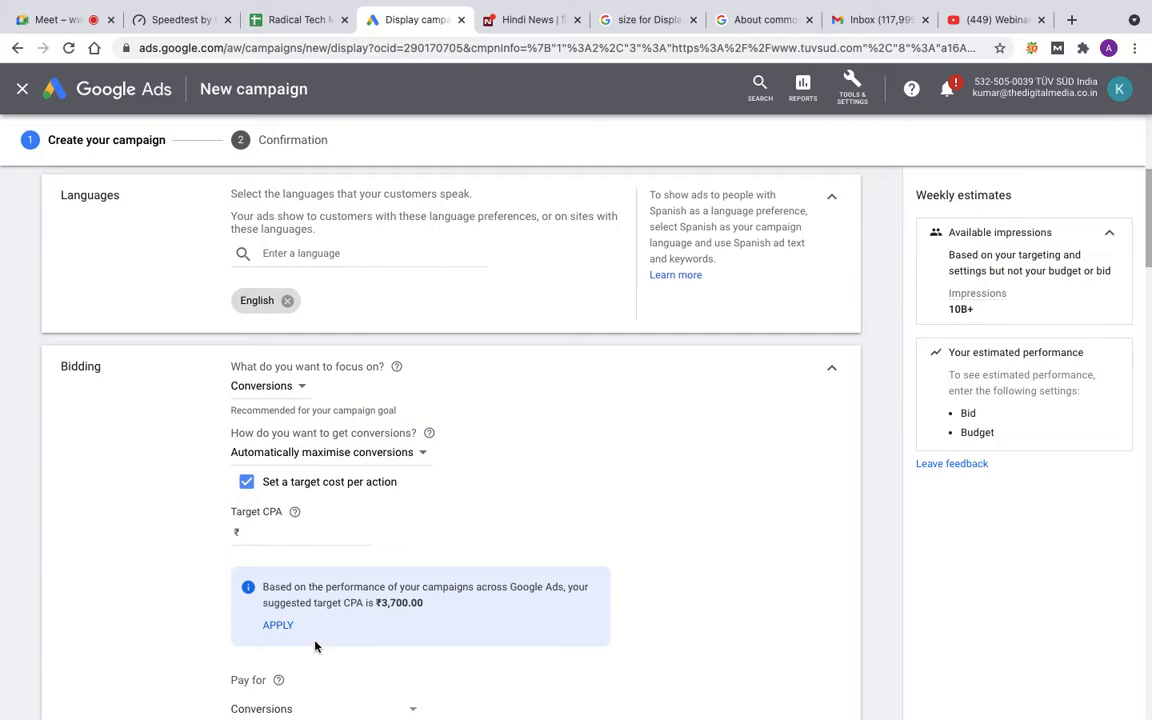
{"action": "scroll", "coordinate": [283, 580], "scroll_direction": "down", "scroll_amount": 2}
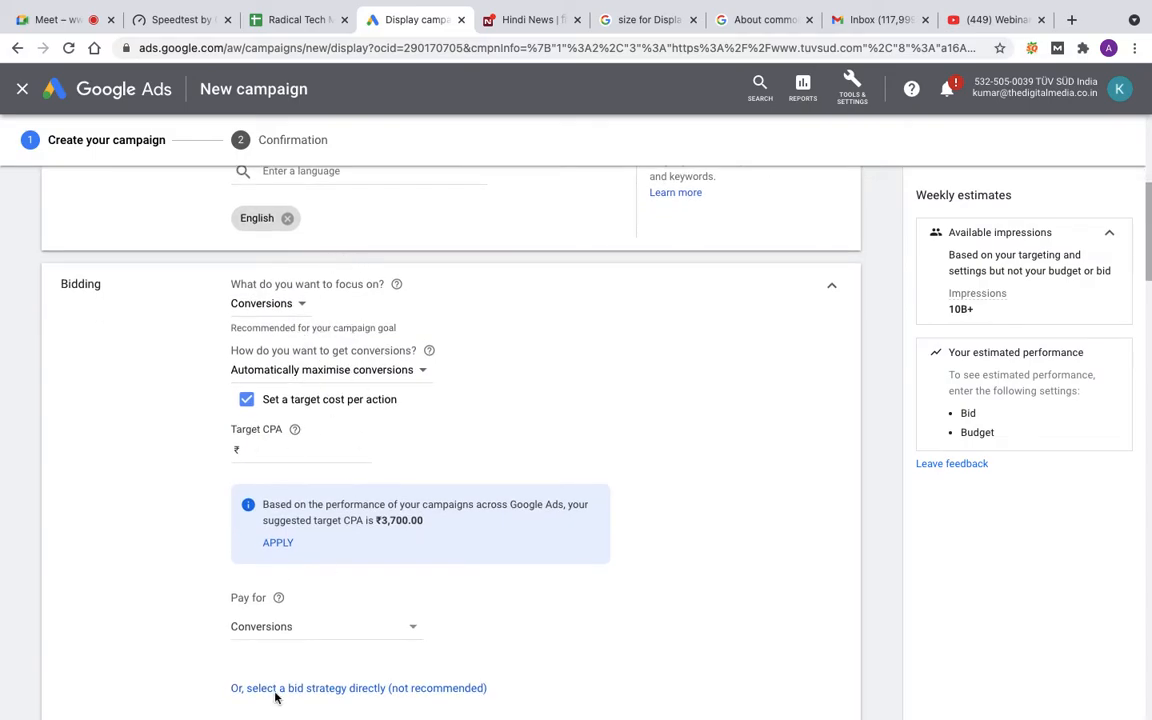
{"action": "left_click", "coordinate": [352, 689]}
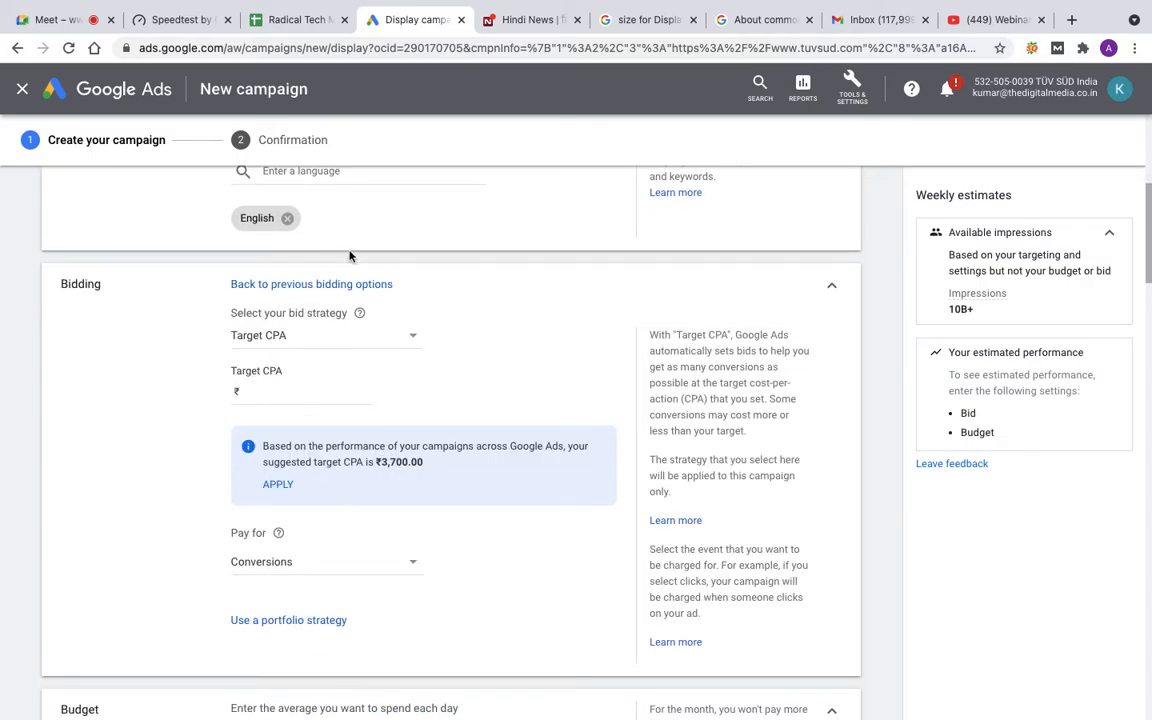
{"action": "left_click", "coordinate": [412, 340]}
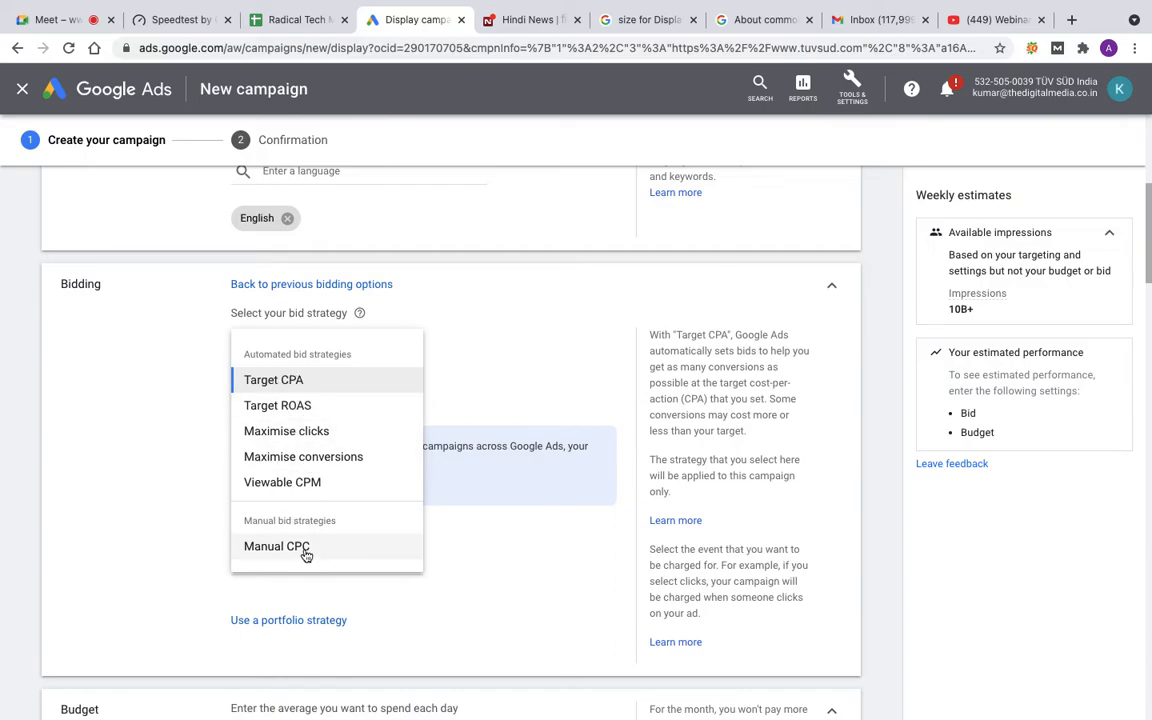
{"action": "left_click", "coordinate": [290, 483]}
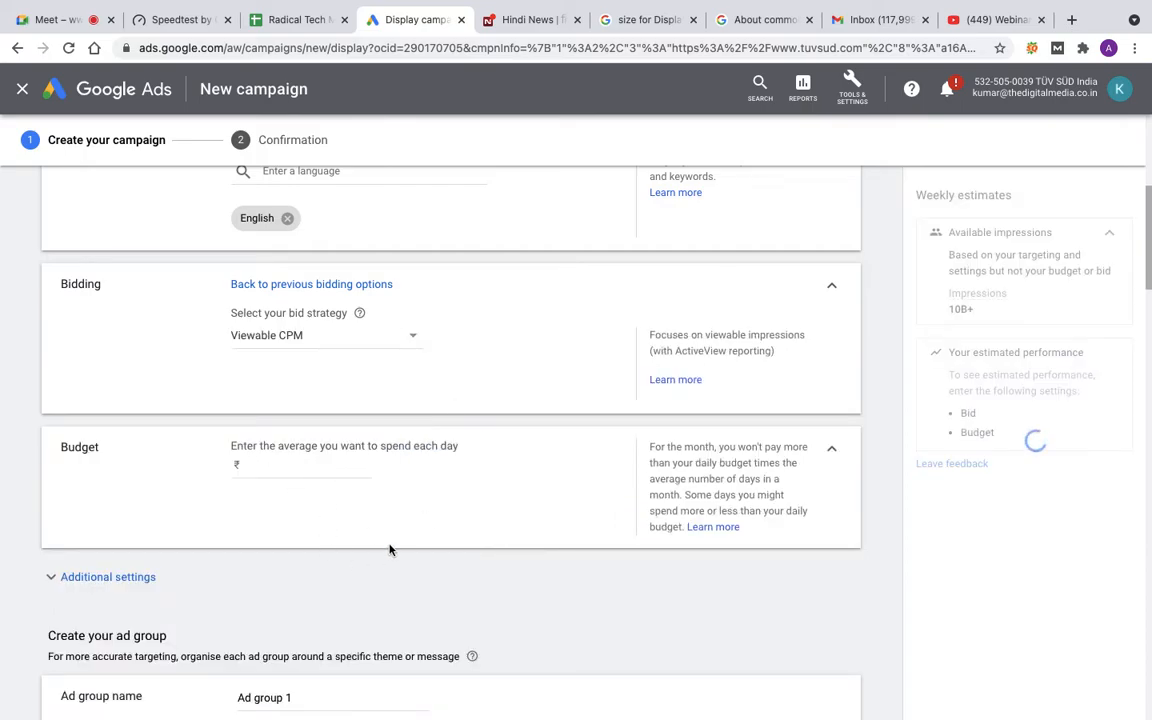
{"action": "left_click", "coordinate": [283, 463]}
{"action": "type", "text": "1000"}
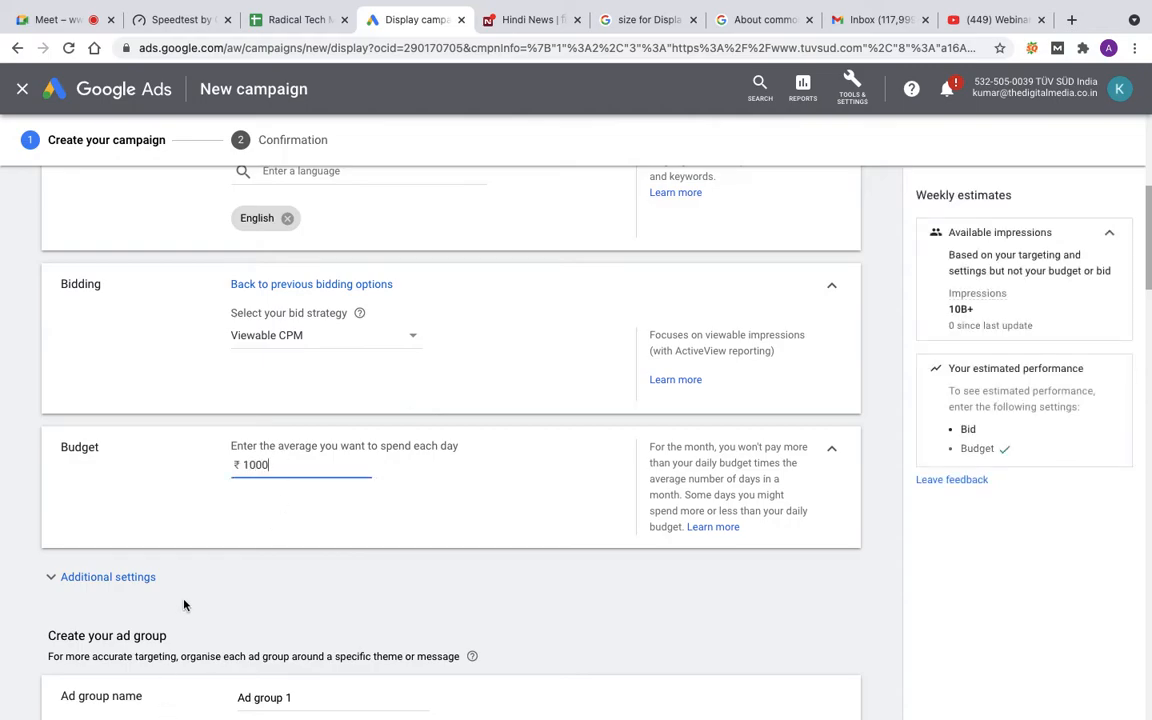
- Review the ad group's Audiences and Demographics sections and the choices offered under content targeting
{"action": "scroll", "coordinate": [183, 605], "scroll_direction": "down", "scroll_amount": 4}
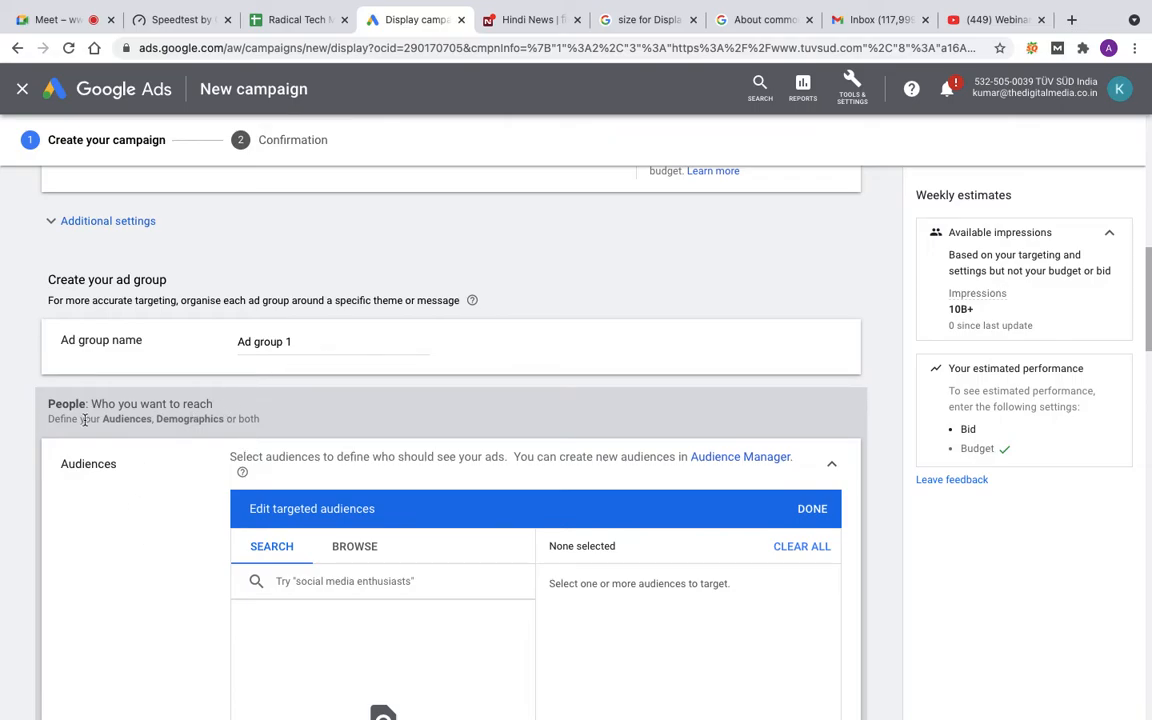
{"action": "scroll", "coordinate": [134, 549], "scroll_direction": "down", "scroll_amount": 2}
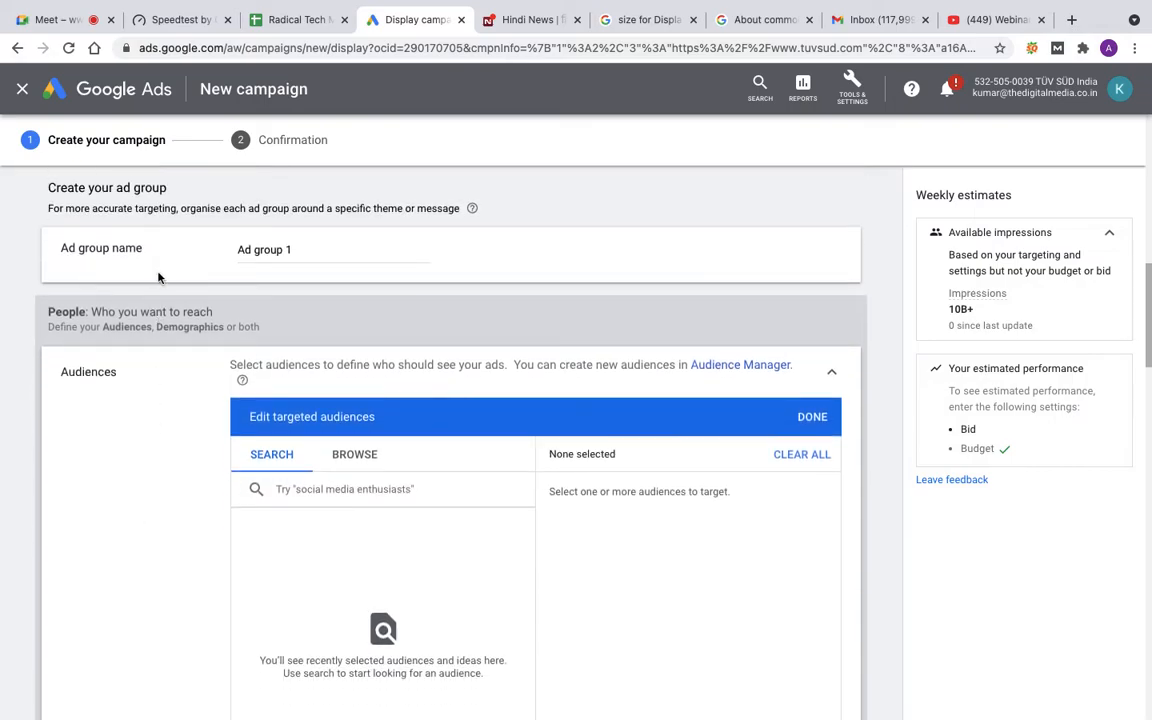
{"action": "scroll", "coordinate": [125, 352], "scroll_direction": "down", "scroll_amount": 2}
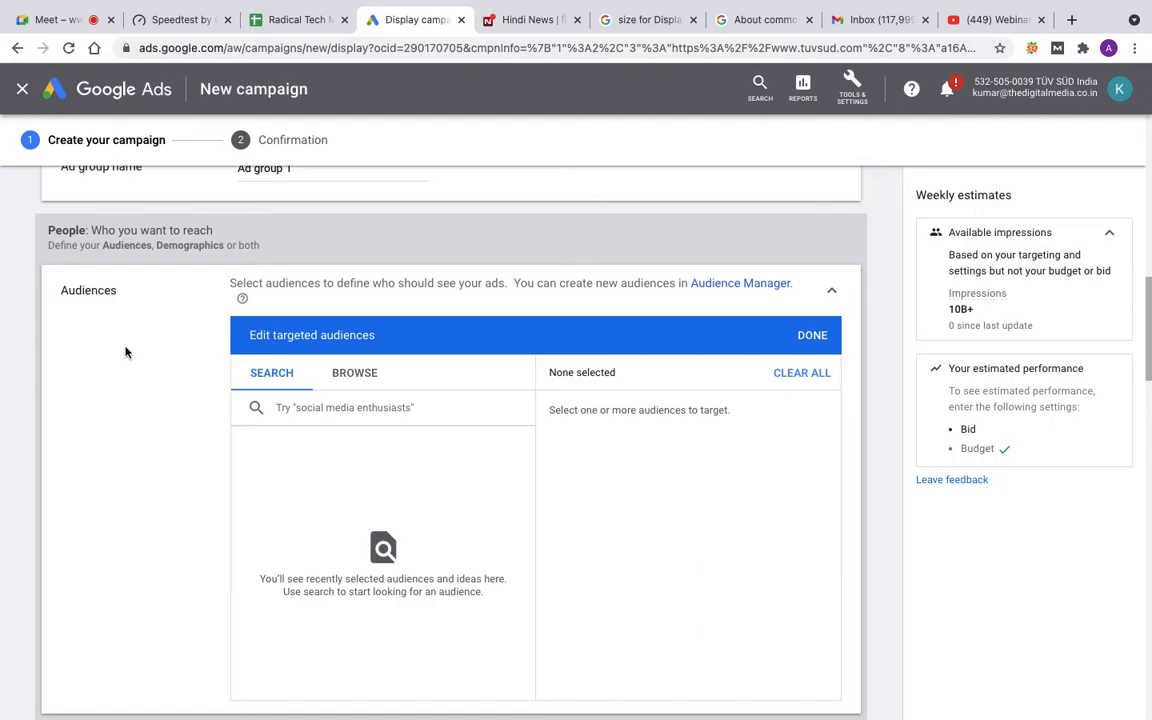
{"action": "scroll", "coordinate": [125, 352], "scroll_direction": "down", "scroll_amount": 5}
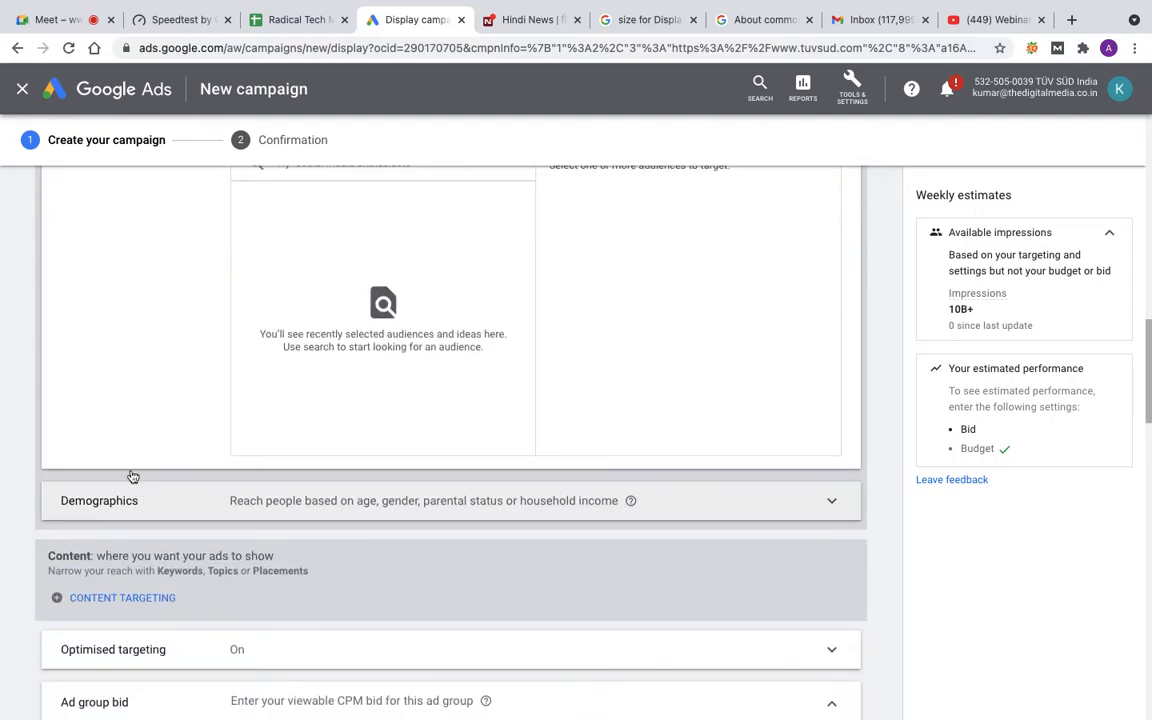
{"action": "scroll", "coordinate": [139, 348], "scroll_direction": "up", "scroll_amount": 4}
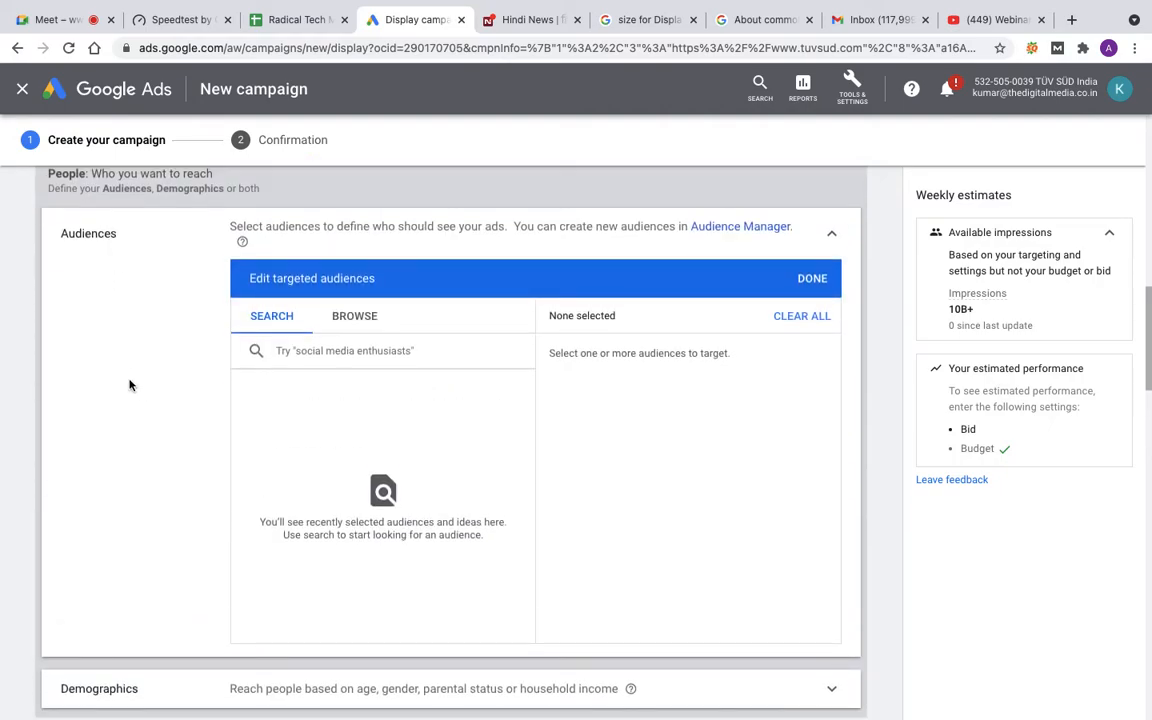
{"action": "scroll", "coordinate": [129, 383], "scroll_direction": "down", "scroll_amount": 5}
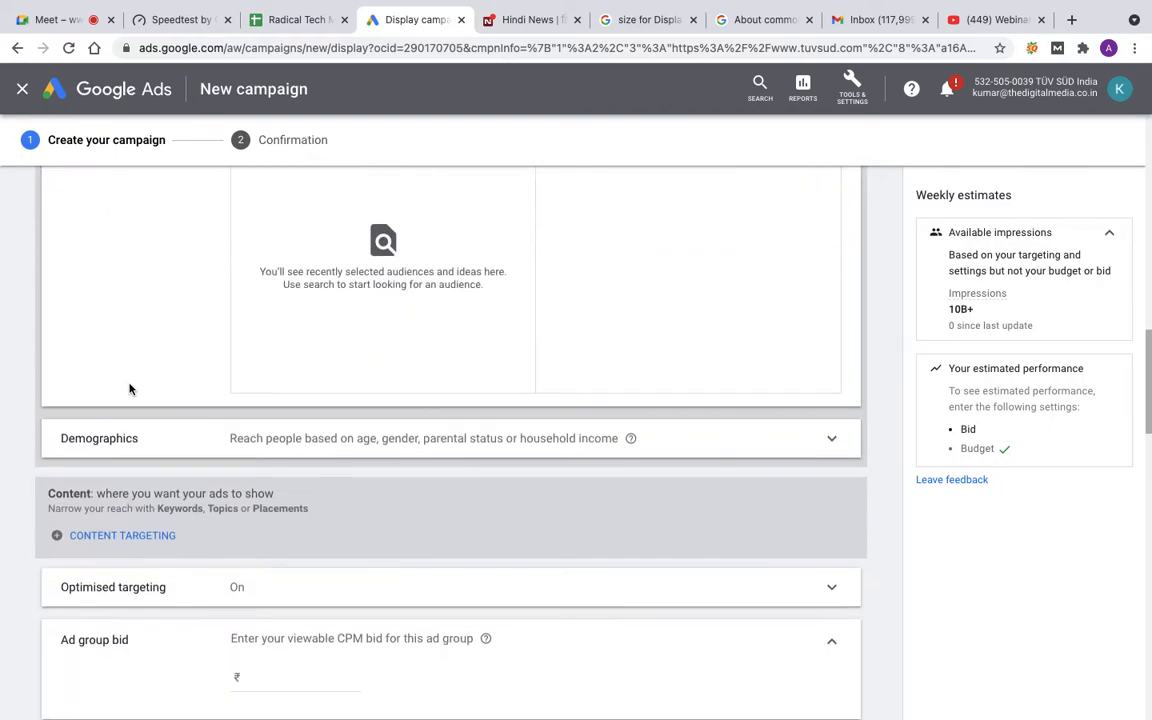
{"action": "left_click", "coordinate": [133, 542]}
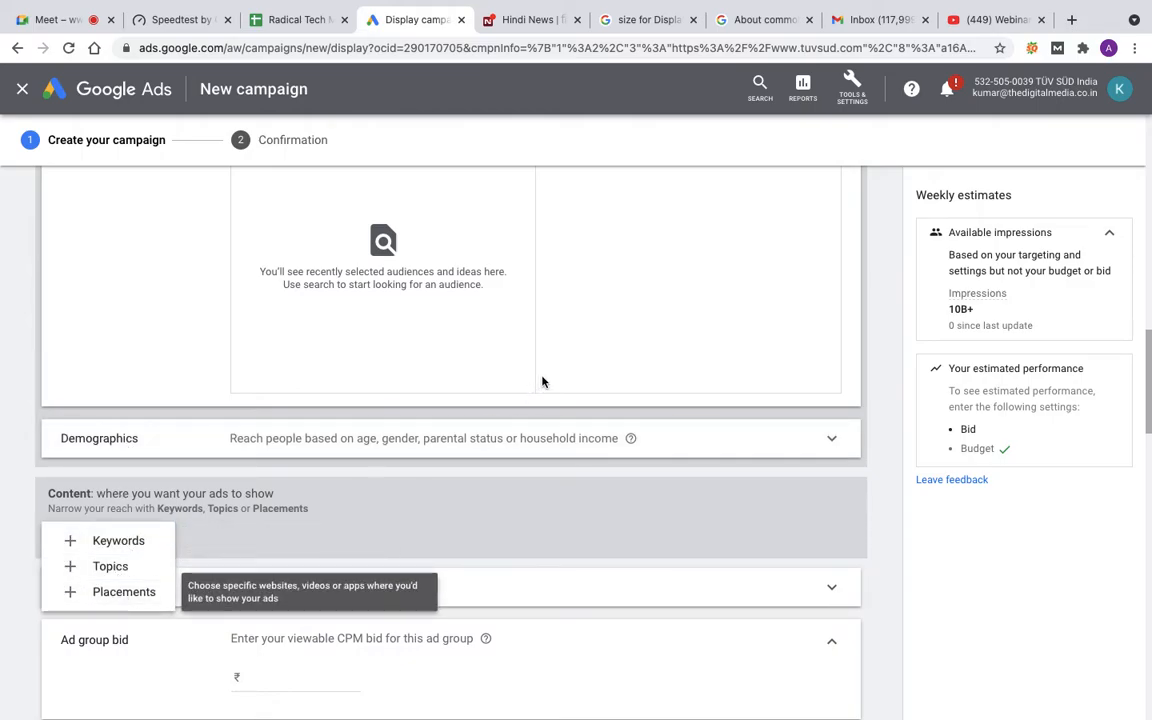
{"action": "scroll", "coordinate": [543, 382], "scroll_direction": "up", "scroll_amount": 3}
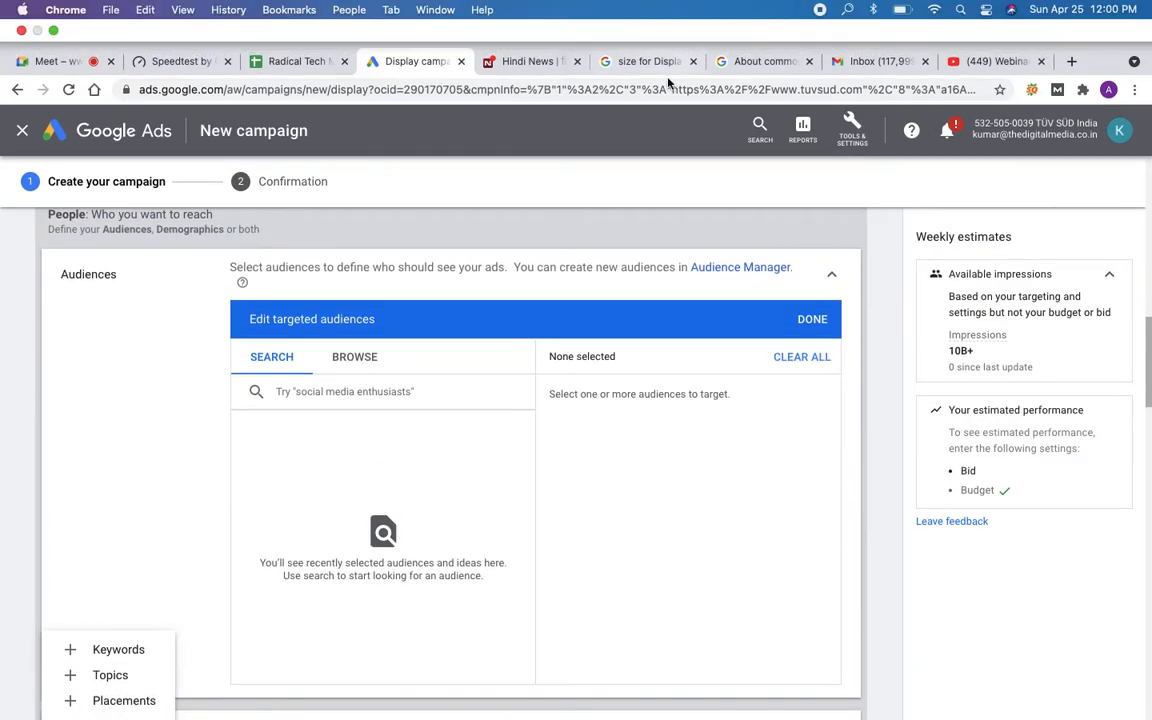
- Switch to the Radical Tech March Batch spreadsheet and enter the heading "Targeting Parameters in Display Ads" in cell F11
{"action": "left_click", "coordinate": [301, 68]}
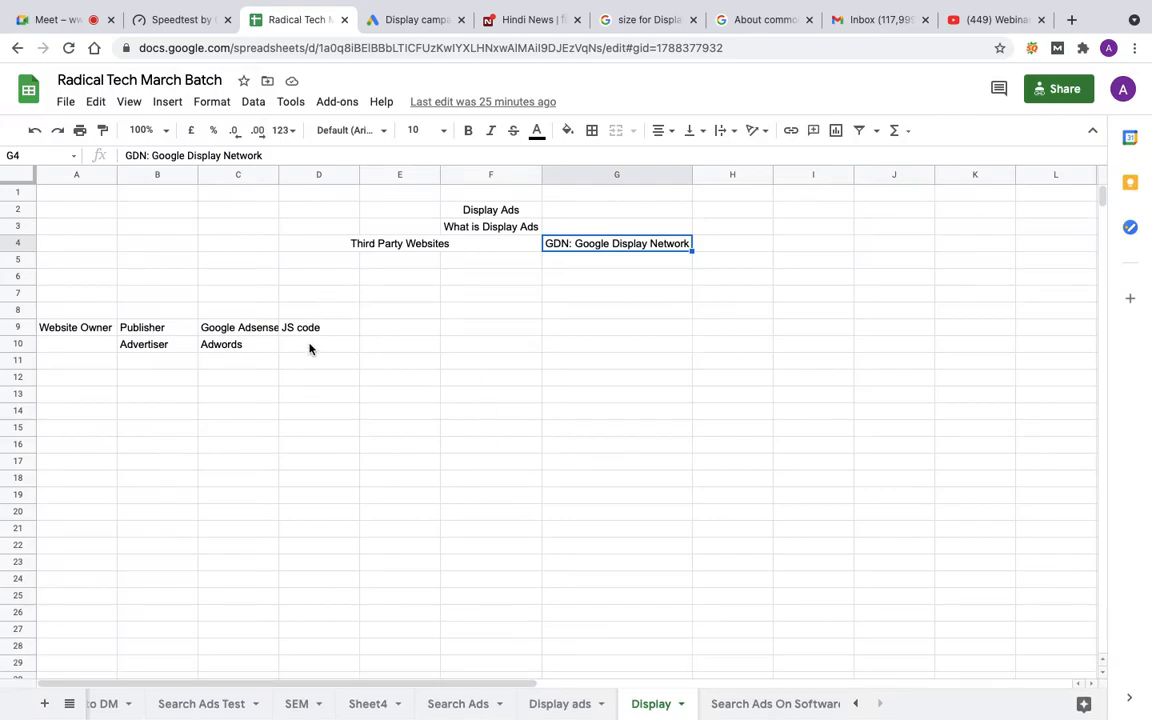
{"action": "left_click", "coordinate": [486, 366]}
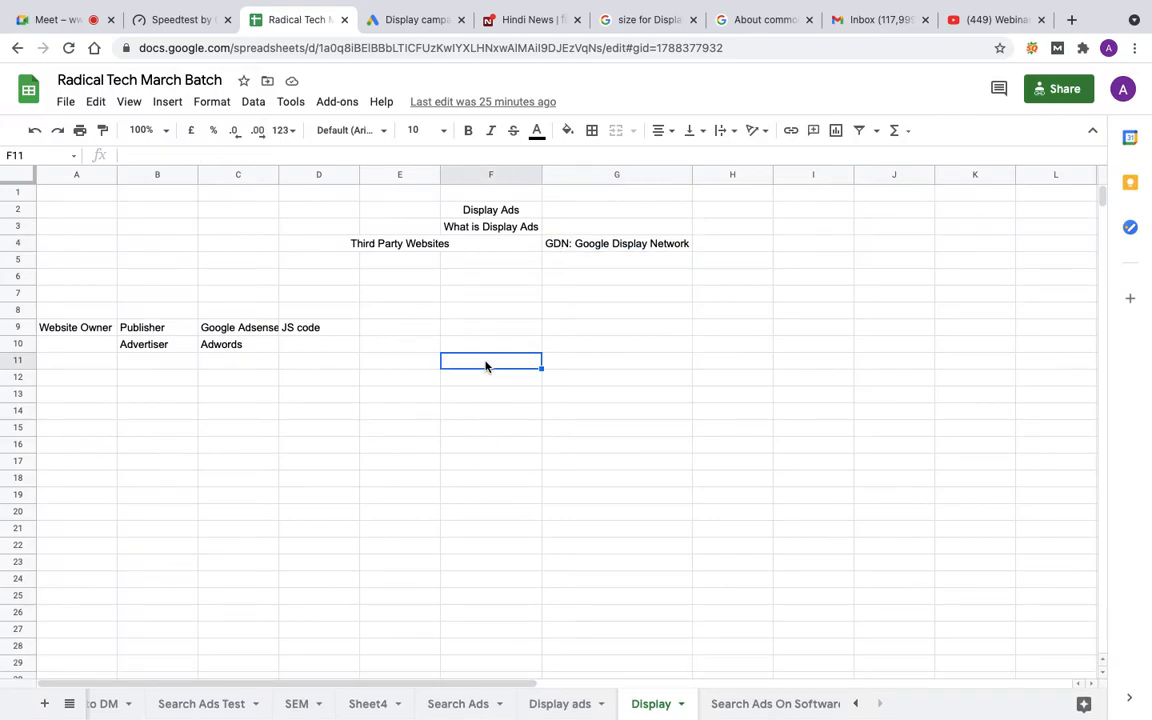
{"action": "type", "text": "Targeting P"}
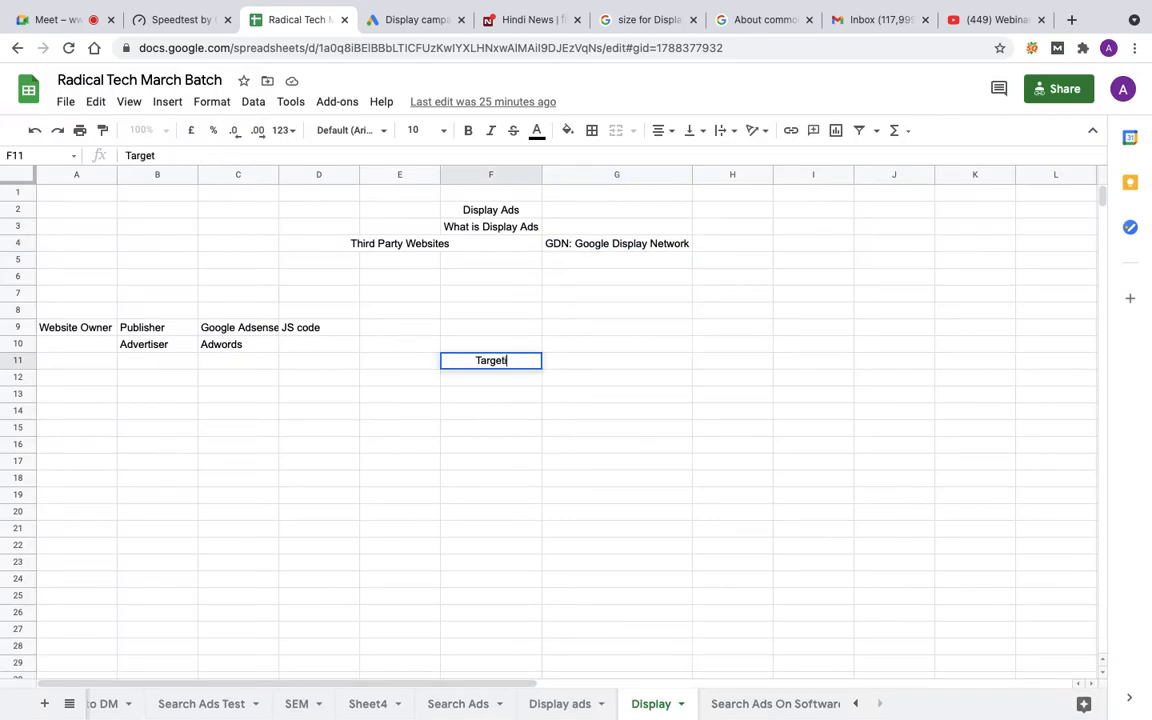
{"action": "type", "text": "ARAMETERS"}
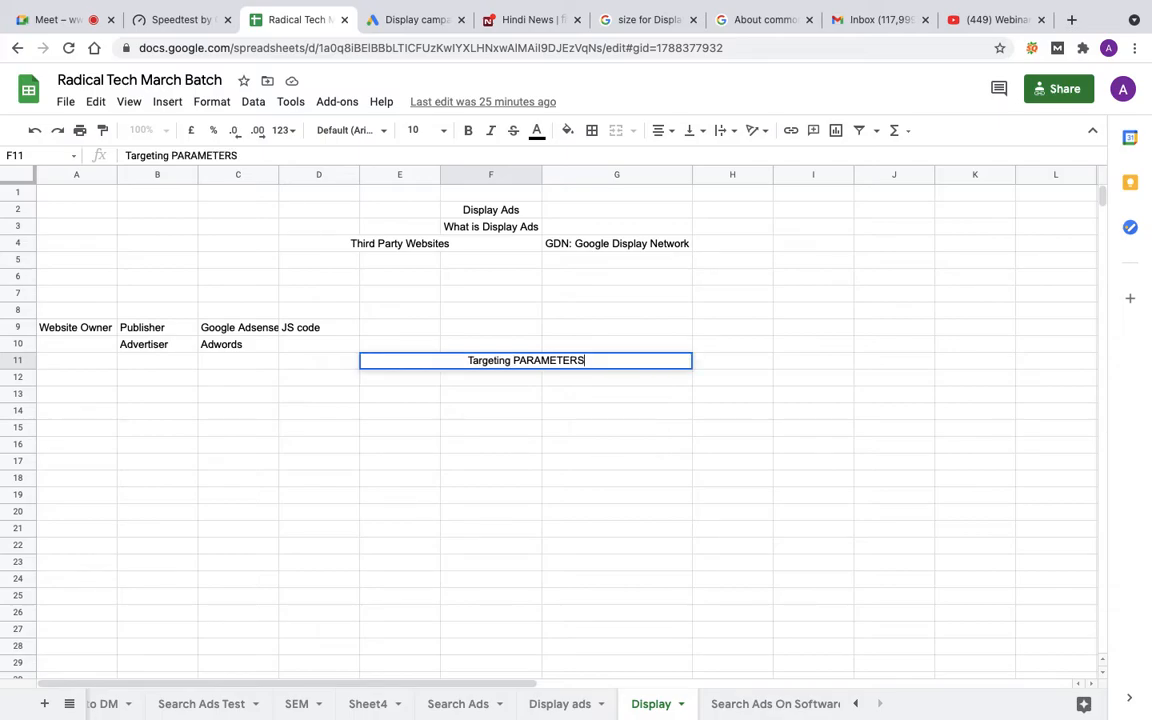
{"action": "key", "text": "BackSpace"}
{"action": "key", "text": "BackSpace"}
{"action": "key", "text": "BackSpace"}
{"action": "key", "text": "BackSpace"}
{"action": "key", "text": "BackSpace"}
{"action": "key", "text": "BackSpace"}
{"action": "key", "text": "BackSpace"}
{"action": "key", "text": "BackSpace"}
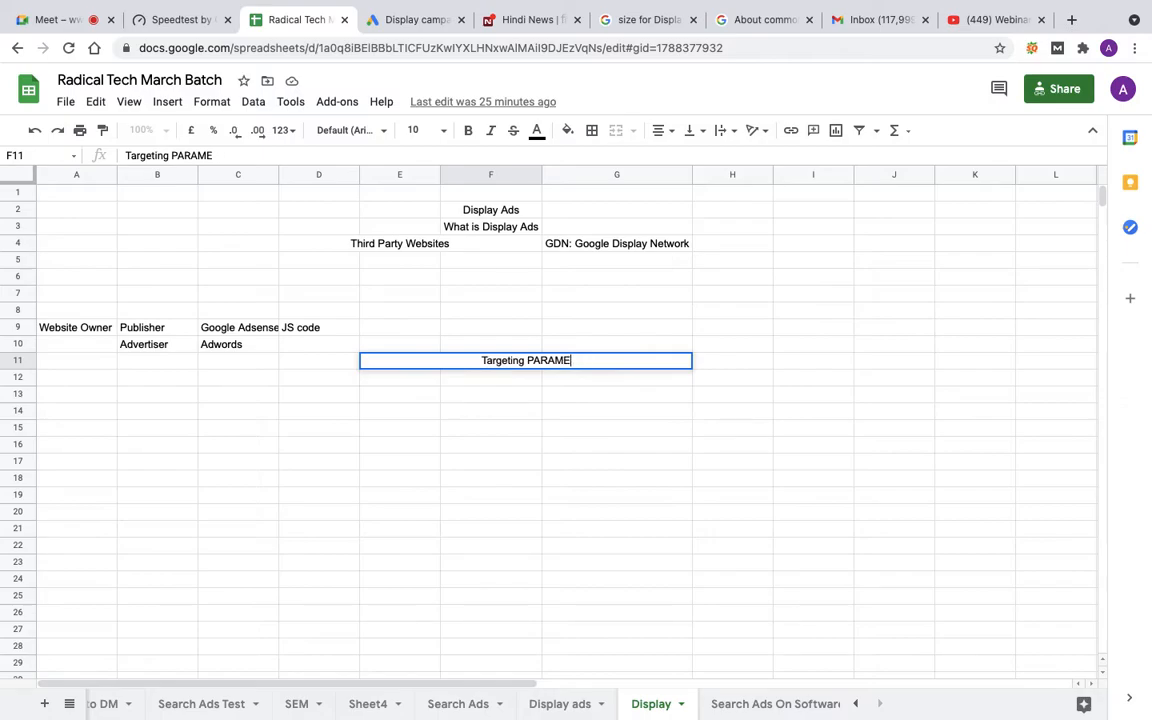
{"action": "key", "text": "BackSpace"}
{"action": "type", "text": "arameters in Displa"}
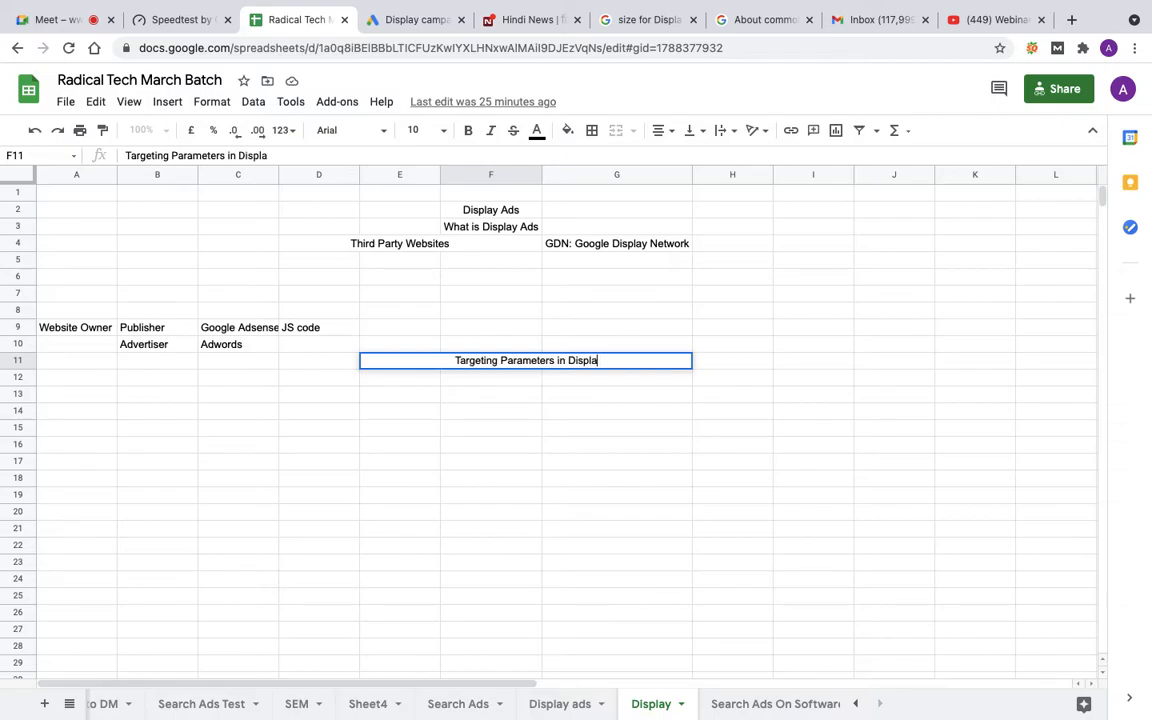
{"action": "type", "text": "y Ads"}
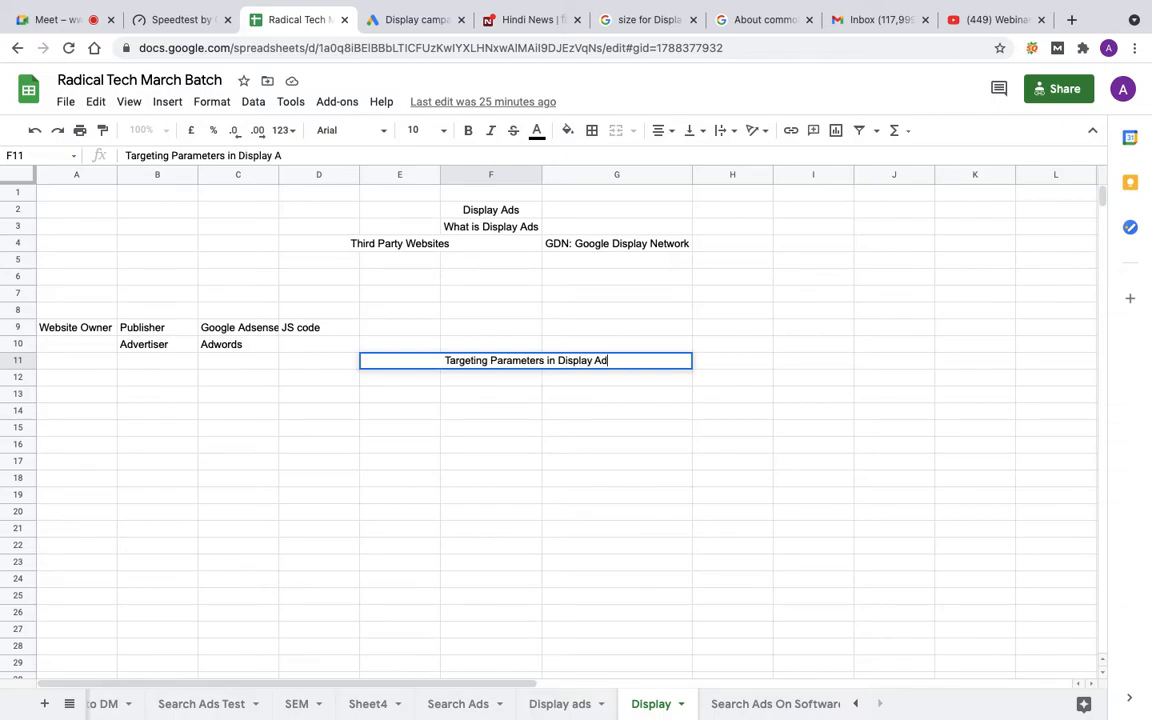
- List Audience, Demographics and Content Targeting in cells E12 to E14 under the heading
{"action": "left_click", "coordinate": [405, 381]}
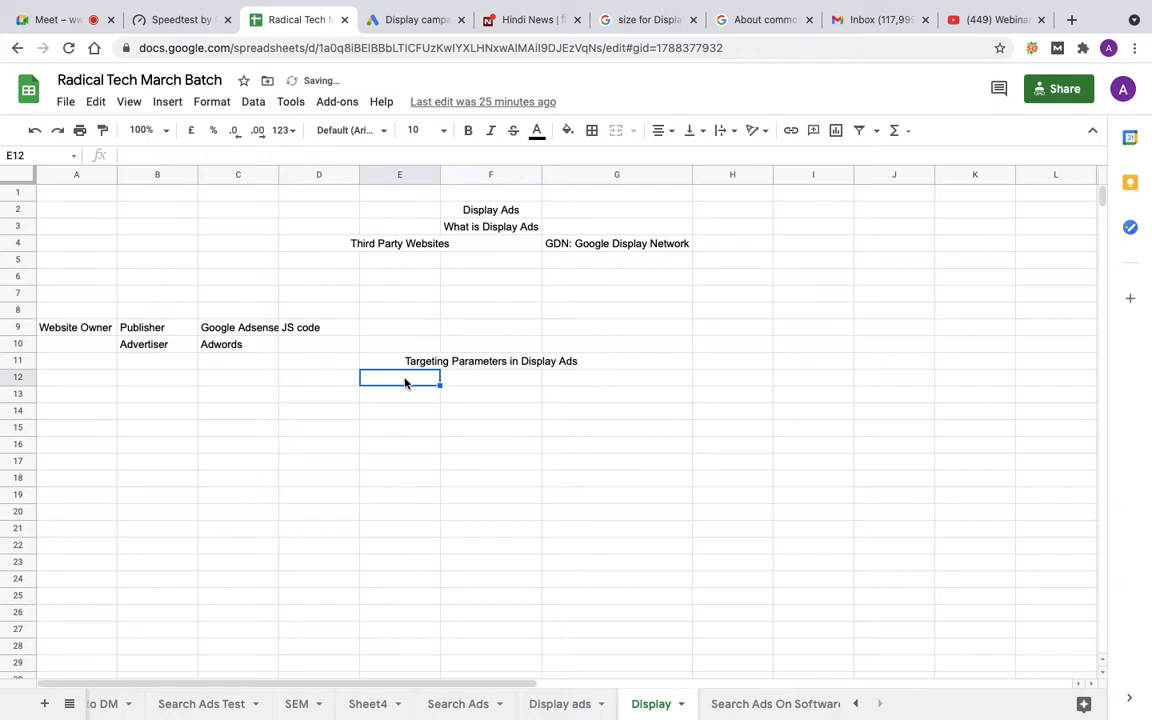
{"action": "type", "text": "Audience"}
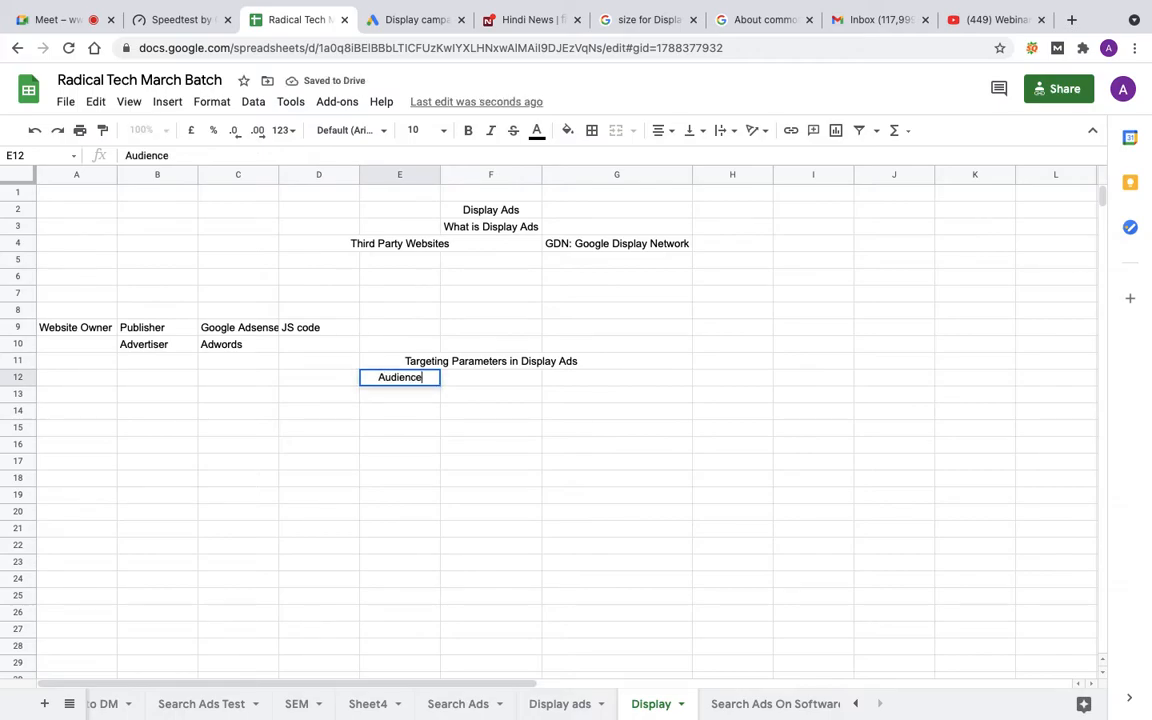
{"action": "key", "text": "Return"}
{"action": "type", "text": "Demp"}
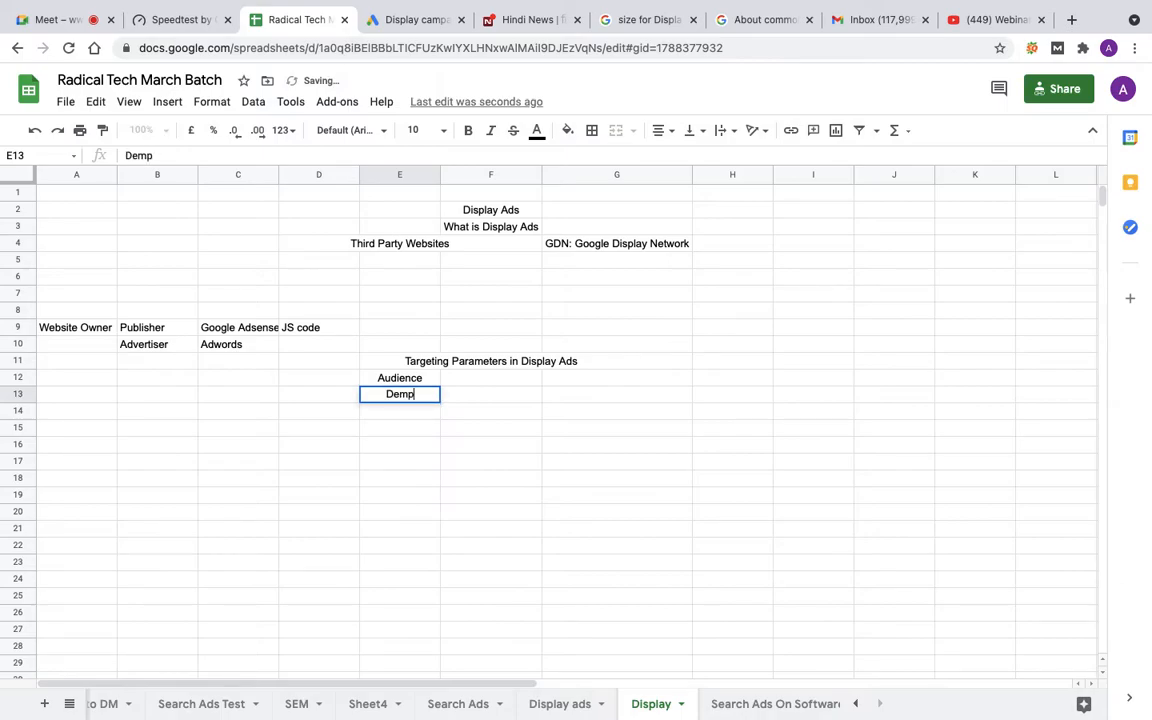
{"action": "key", "text": "BackSpace"}
{"action": "type", "text": "ographics"}
{"action": "key", "text": "Return"}
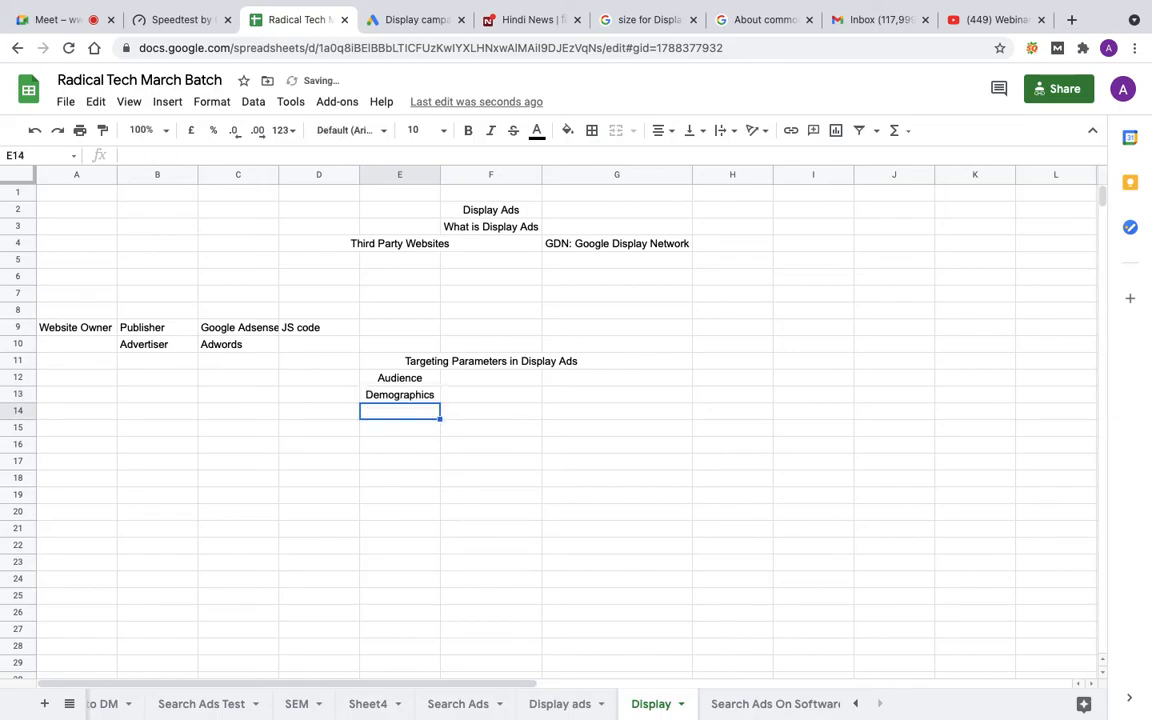
{"action": "type", "text": "Content "}
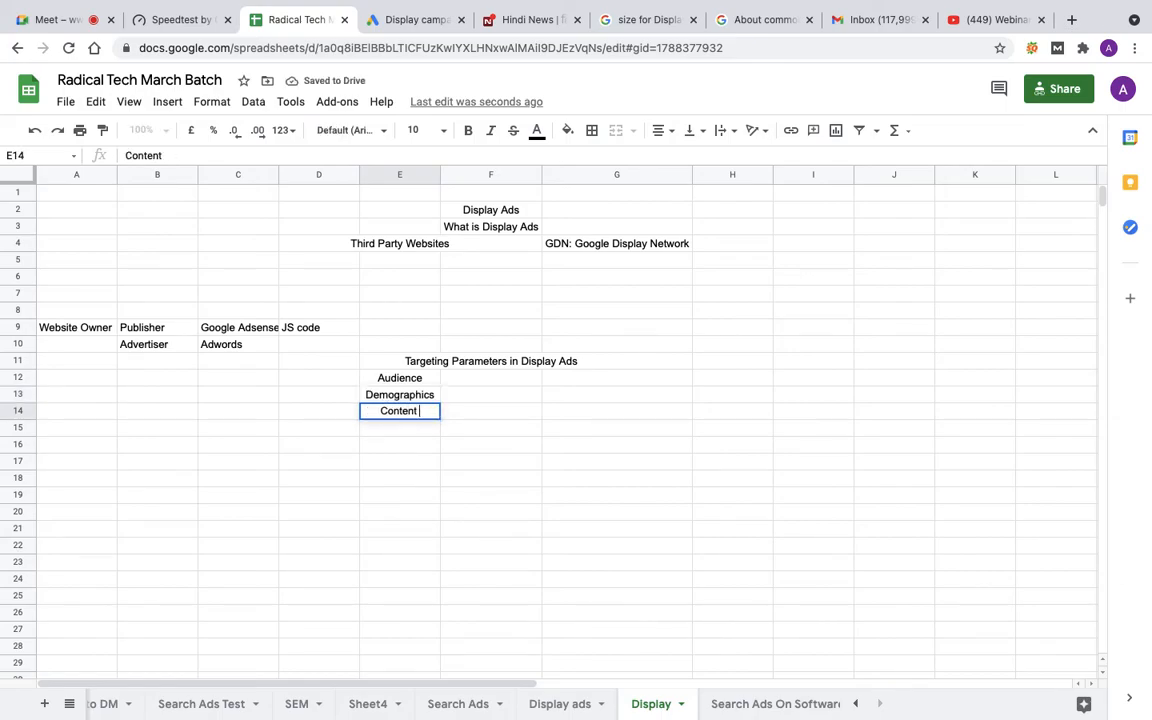
{"action": "type", "text": "Targeting"}
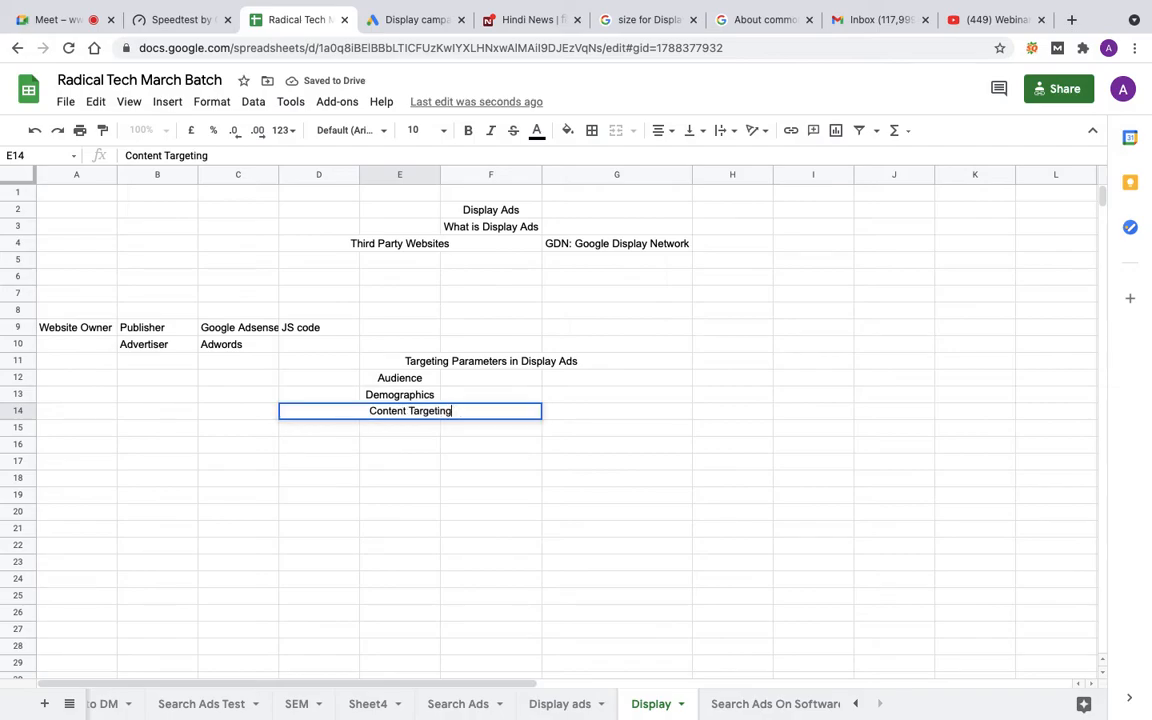
- Enter "Interests" in cell F12 beside Audience
{"action": "left_click", "coordinate": [449, 381]}
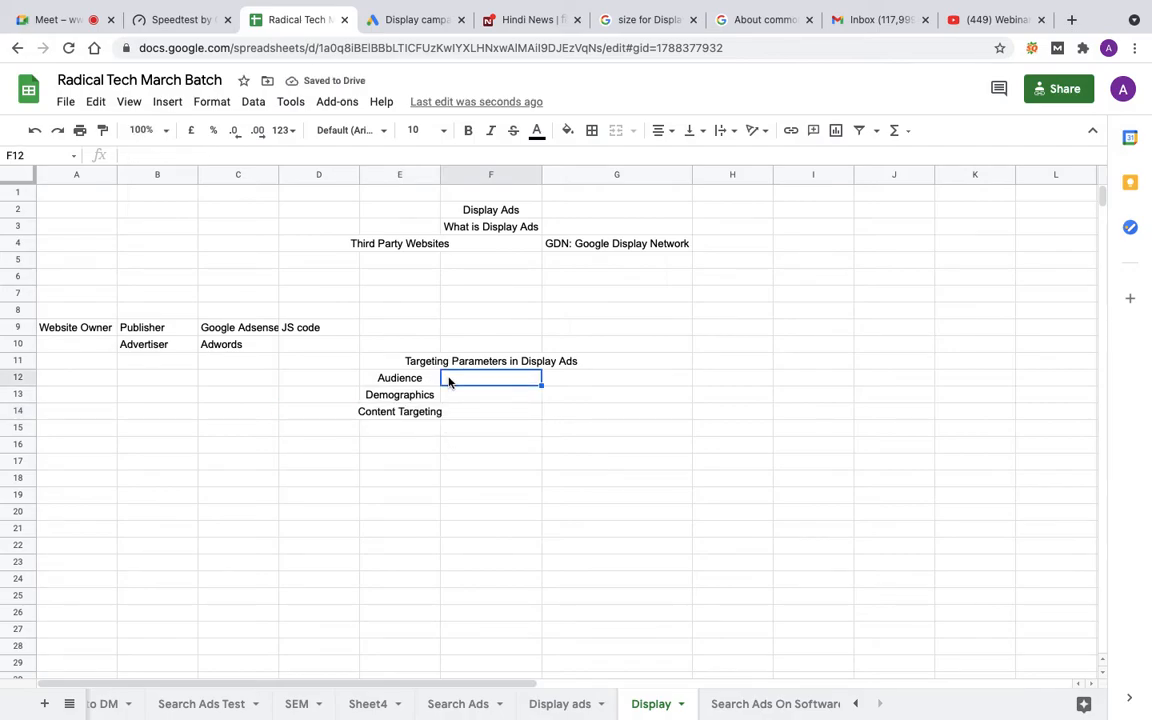
{"action": "type", "text": "Interests"}
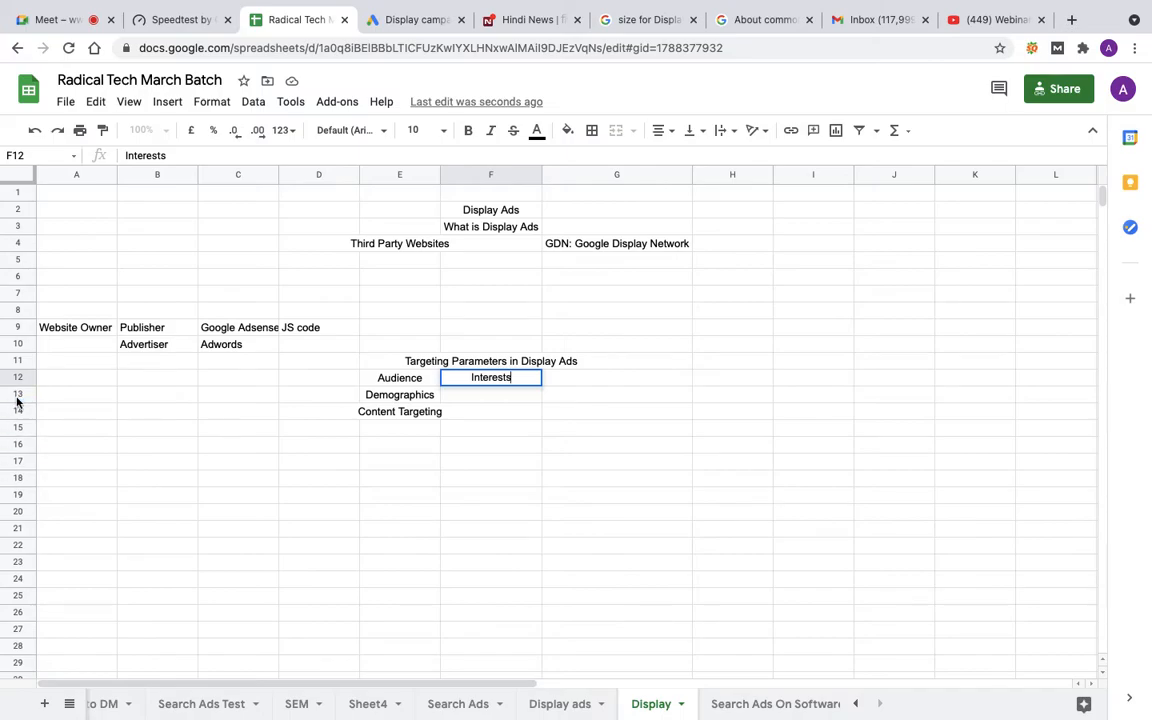
{"action": "left_click_drag", "start_coordinate": [18, 394], "coordinate": [18, 410]}
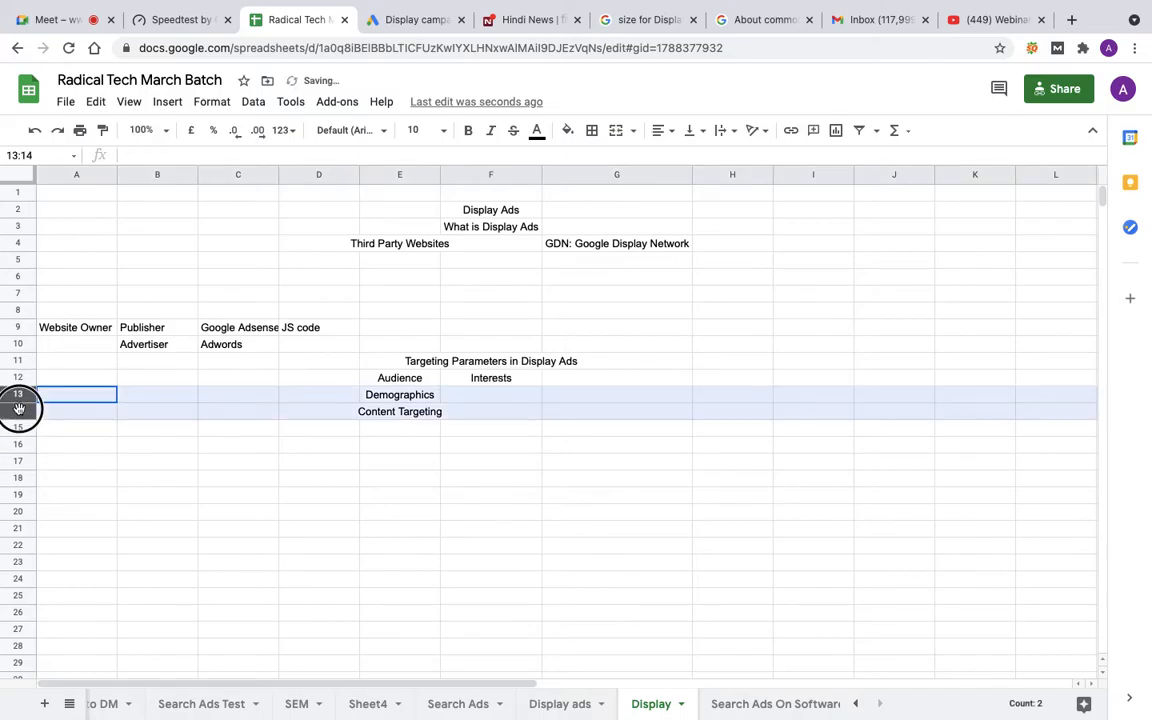
{"action": "right_click", "coordinate": [18, 408]}
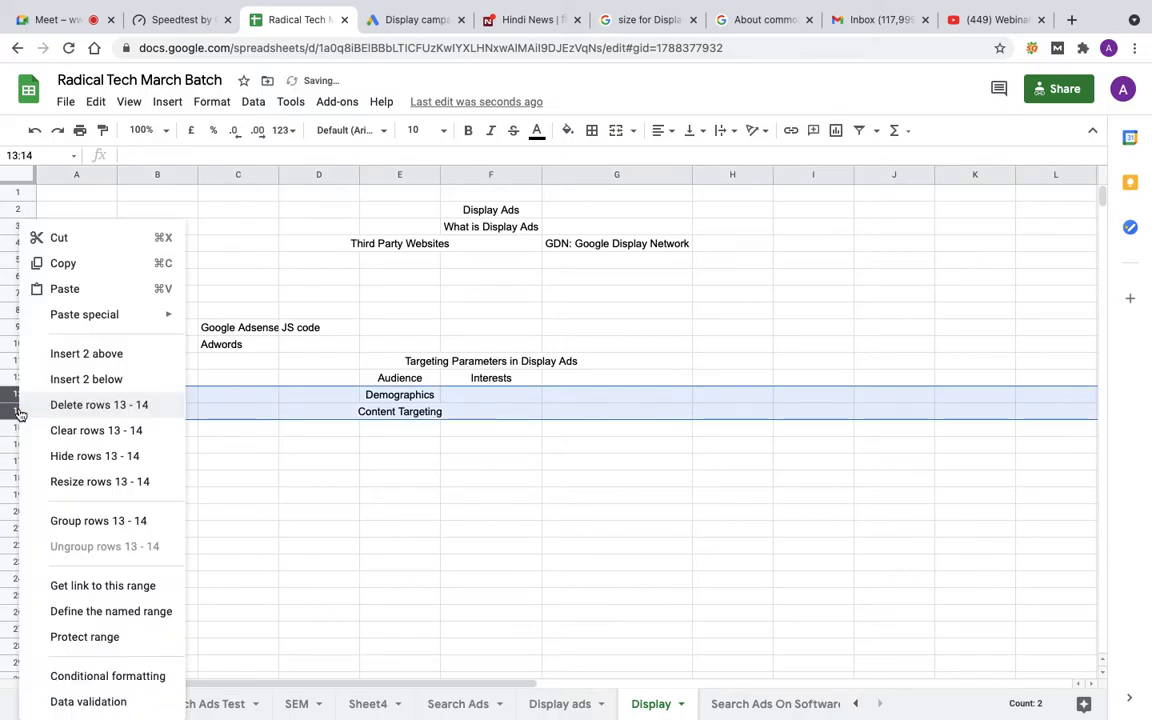
{"action": "left_click", "coordinate": [107, 410]}
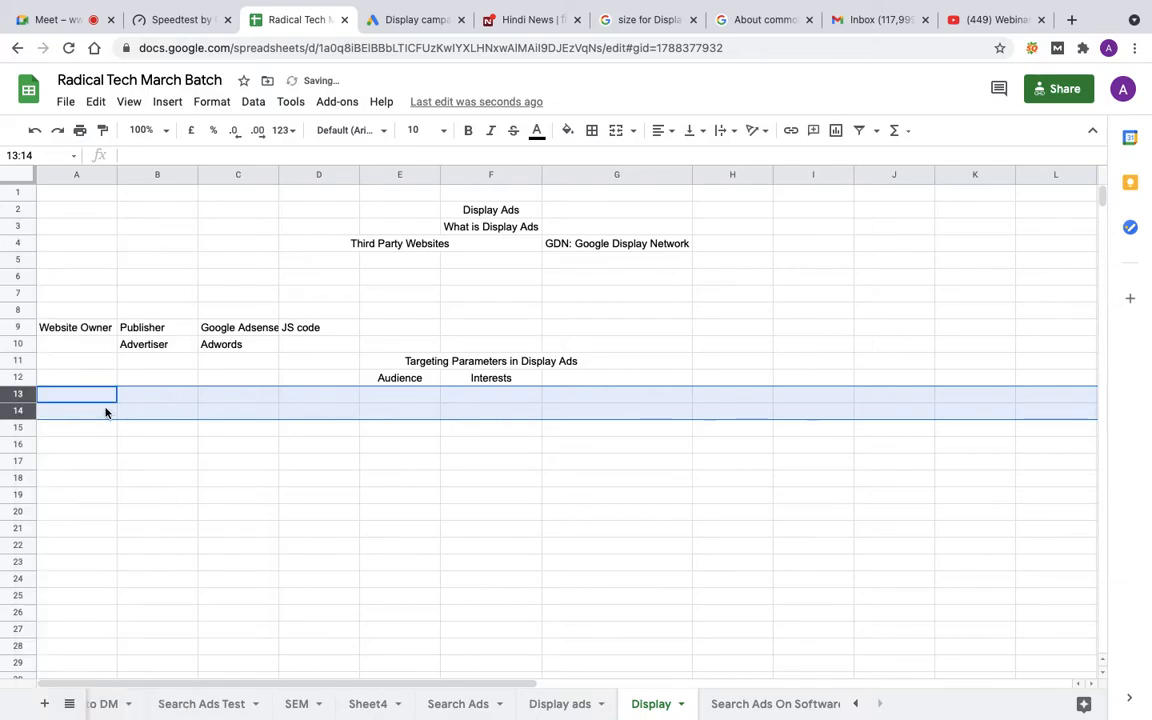
{"action": "key", "text": "ctrl+z"}
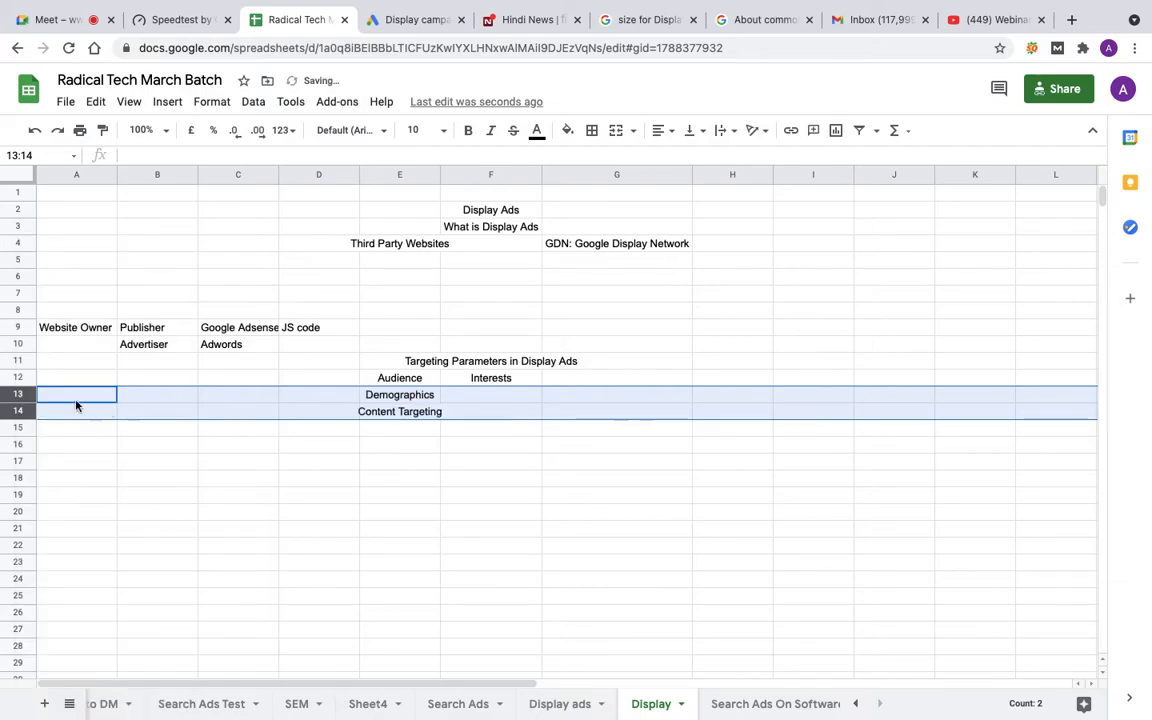
- Insert two rows below row 14 and move Demographics and Content Targeting down to cells E17 and E18
{"action": "right_click", "coordinate": [20, 394]}
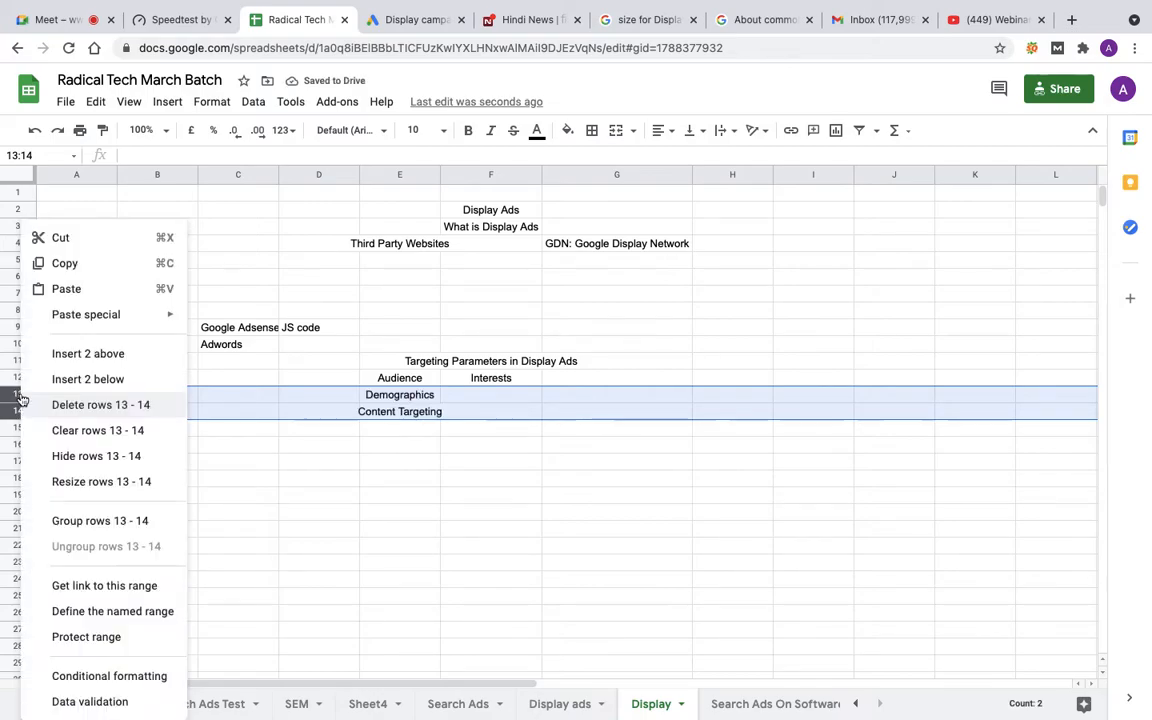
{"action": "left_click", "coordinate": [88, 380]}
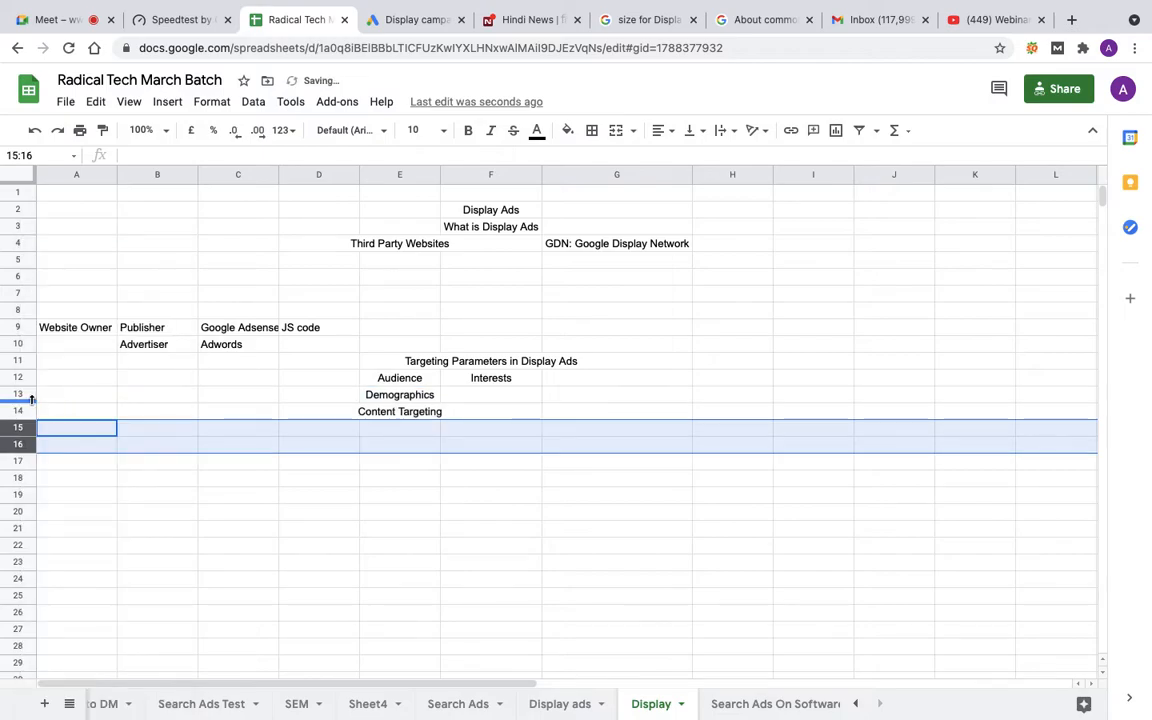
{"action": "left_click_drag", "start_coordinate": [375, 395], "coordinate": [380, 413]}
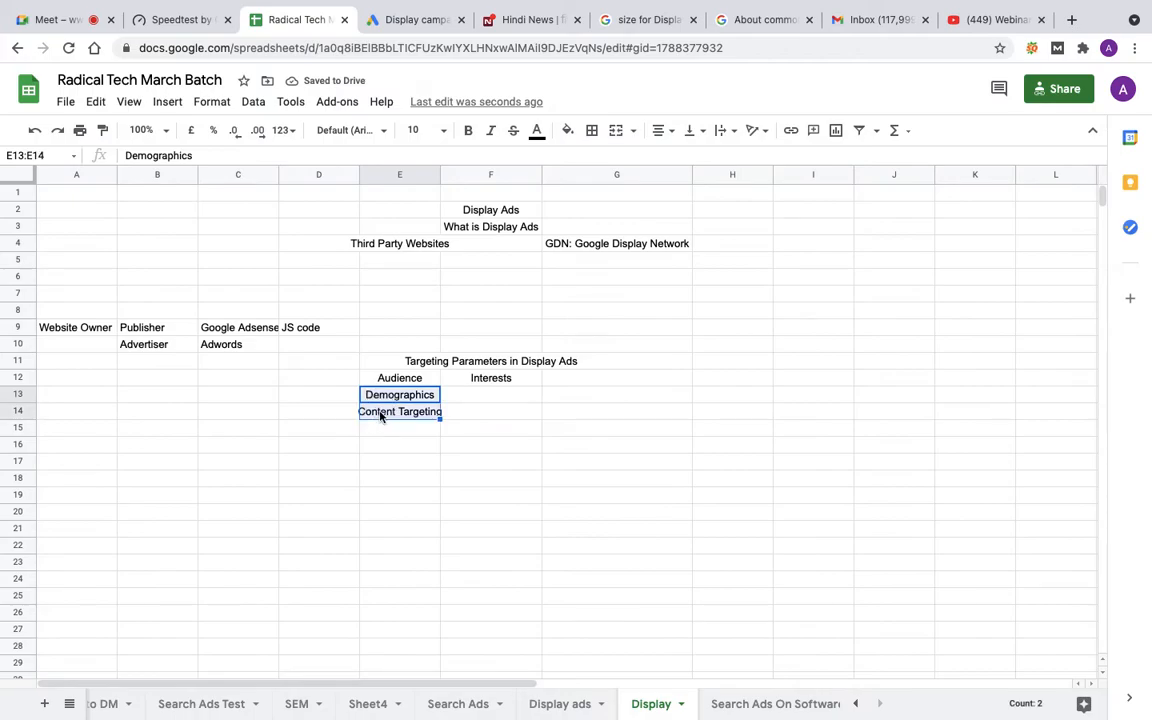
{"action": "key", "text": "ctrl+c"}
{"action": "left_click", "coordinate": [403, 467]}
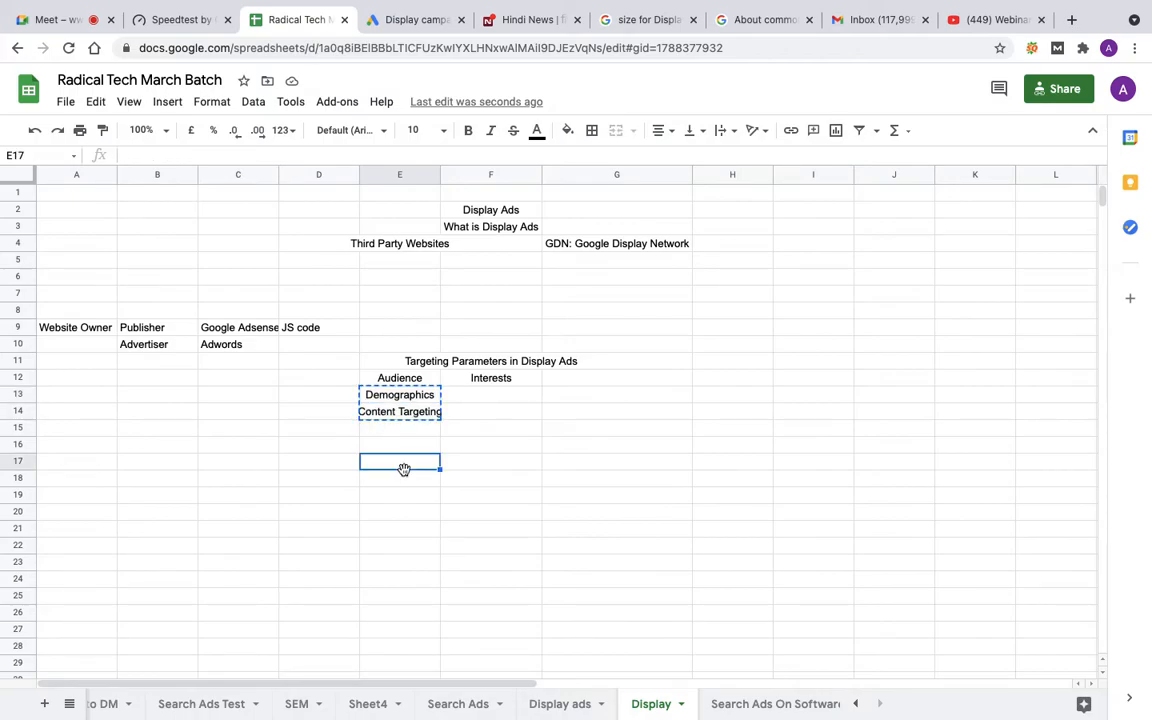
{"action": "key", "text": "ctrl+v"}
- Enter "Interests" in cell E13 directly below the Audience label
{"action": "left_click", "coordinate": [414, 400]}
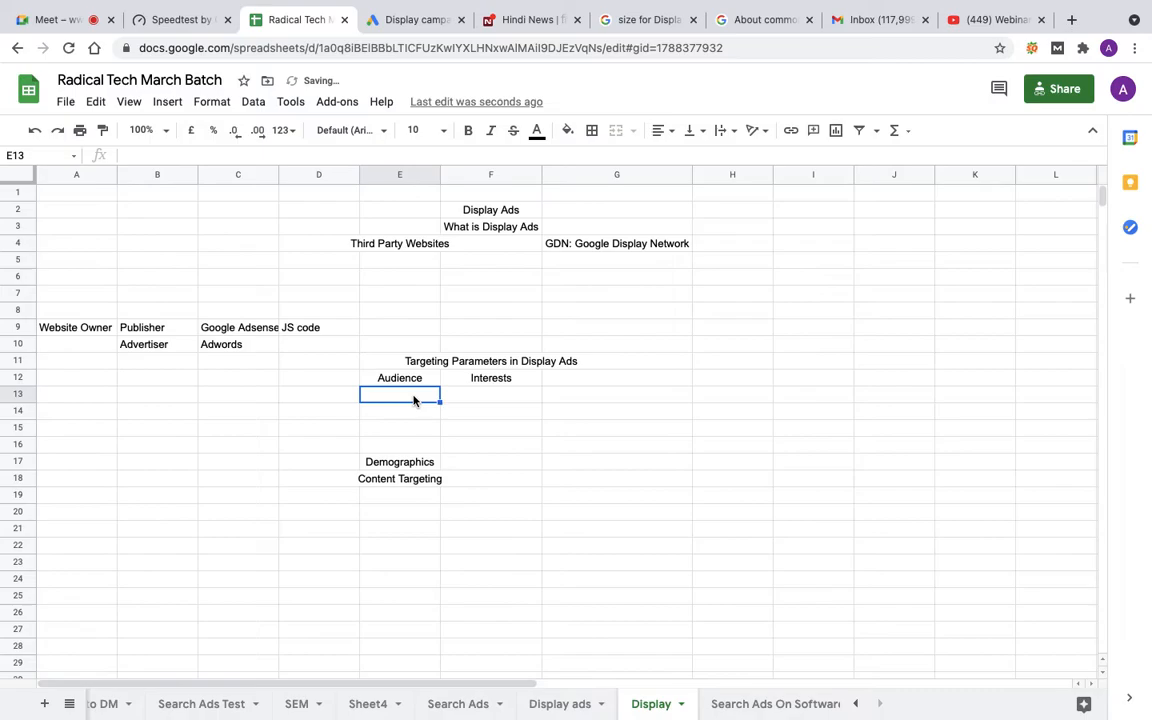
{"action": "type", "text": "Intersst"}
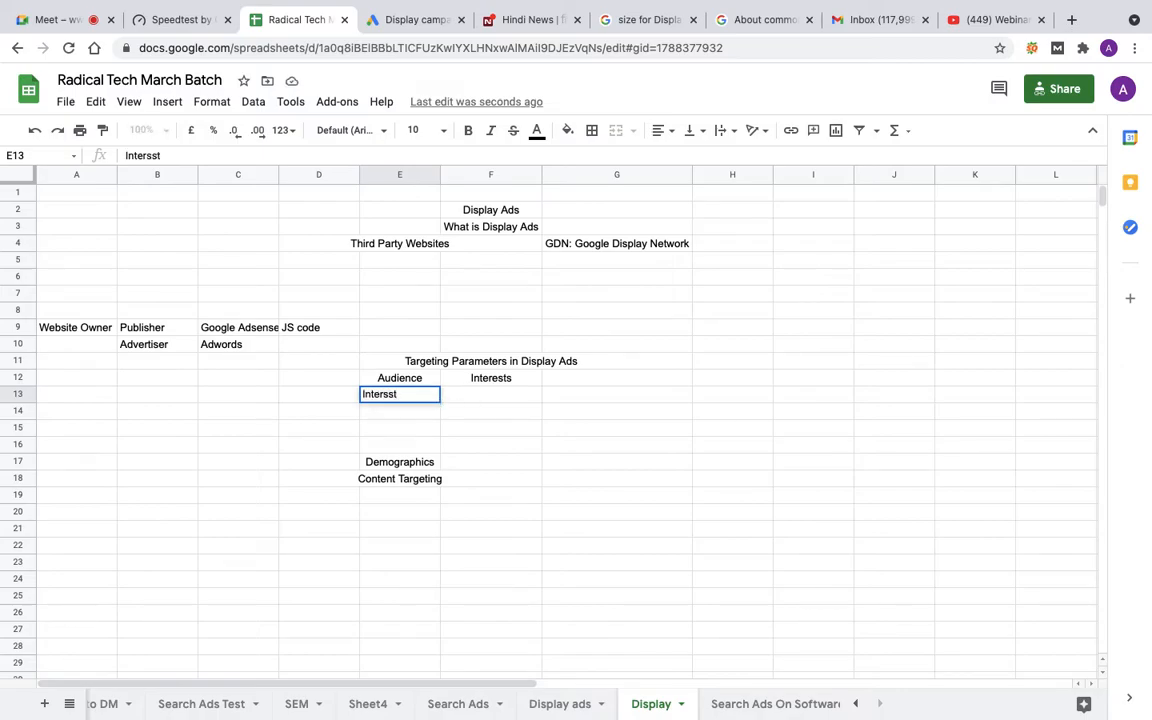
{"action": "key", "text": "BackSpace"}
{"action": "type", "text": "ests"}
{"action": "key", "text": "Tab"}
- List the interest types beside Interests: "Affinity Interest" in cell F13 and "Inmarket Interest" in cell G13
{"action": "type", "text": "A"}
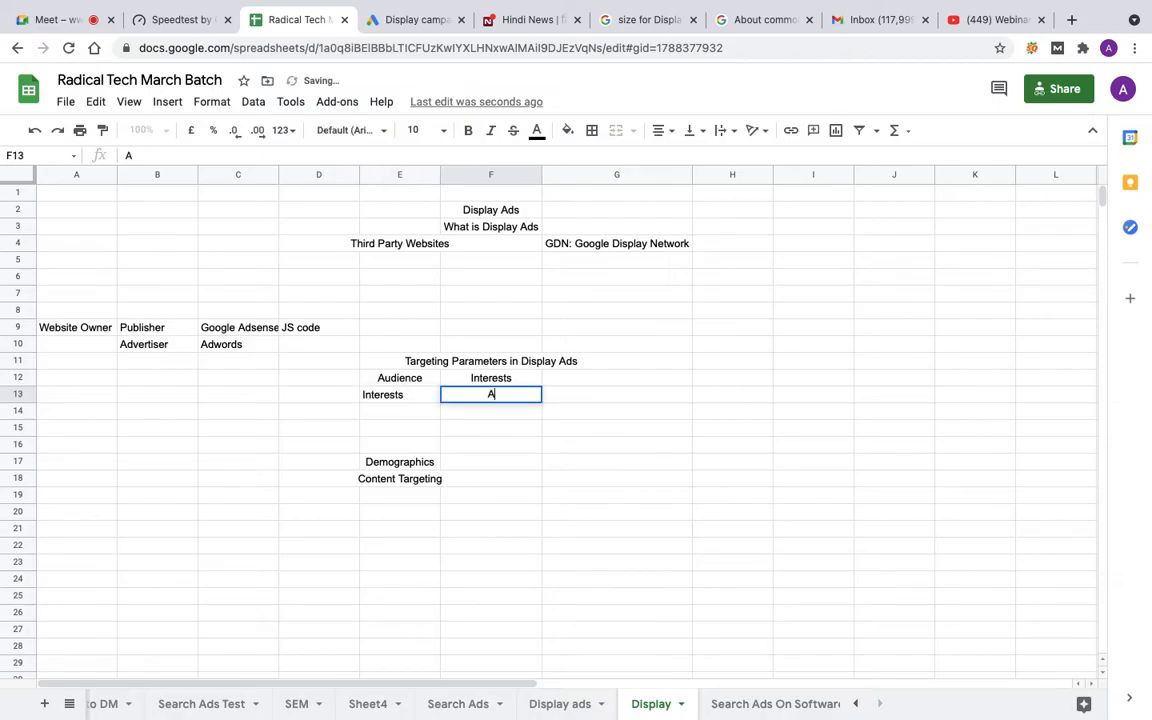
{"action": "type", "text": "ffinity Ibterest"}
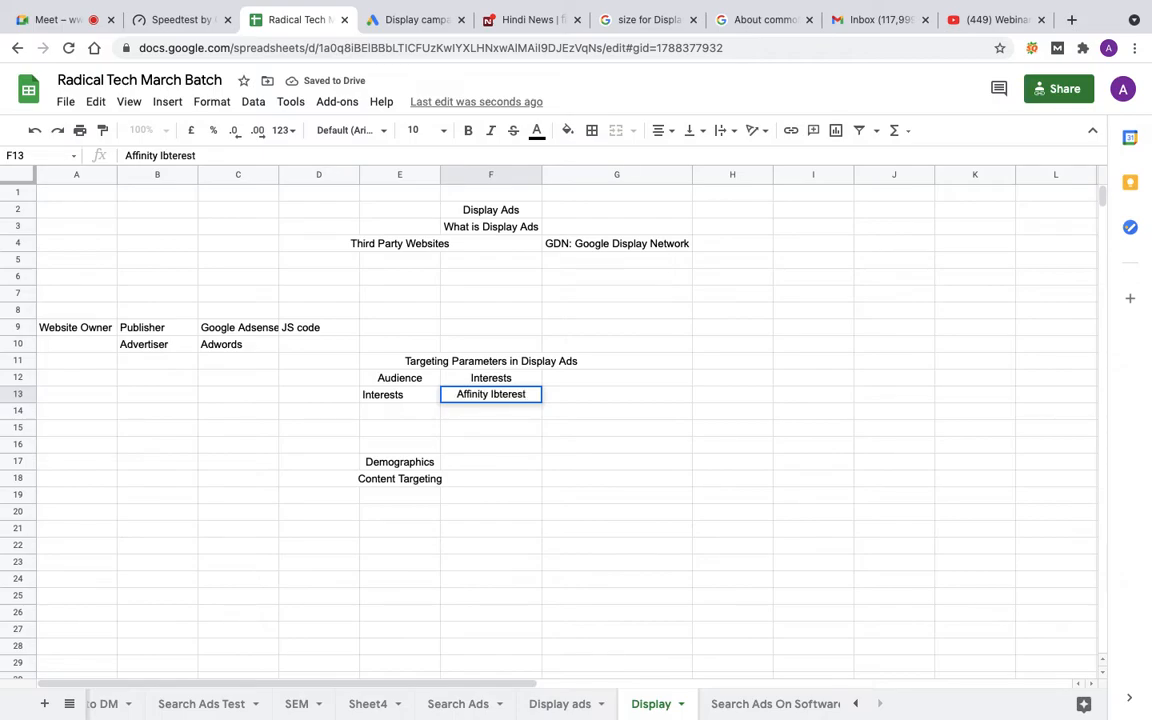
{"action": "key", "text": "BackSpace"}
{"action": "key", "text": "BackSpace"}
{"action": "key", "text": "BackSpace"}
{"action": "key", "text": "BackSpace"}
{"action": "key", "text": "BackSpace"}
{"action": "key", "text": "BackSpace"}
{"action": "key", "text": "BackSpace"}
{"action": "type", "text": "nte"}
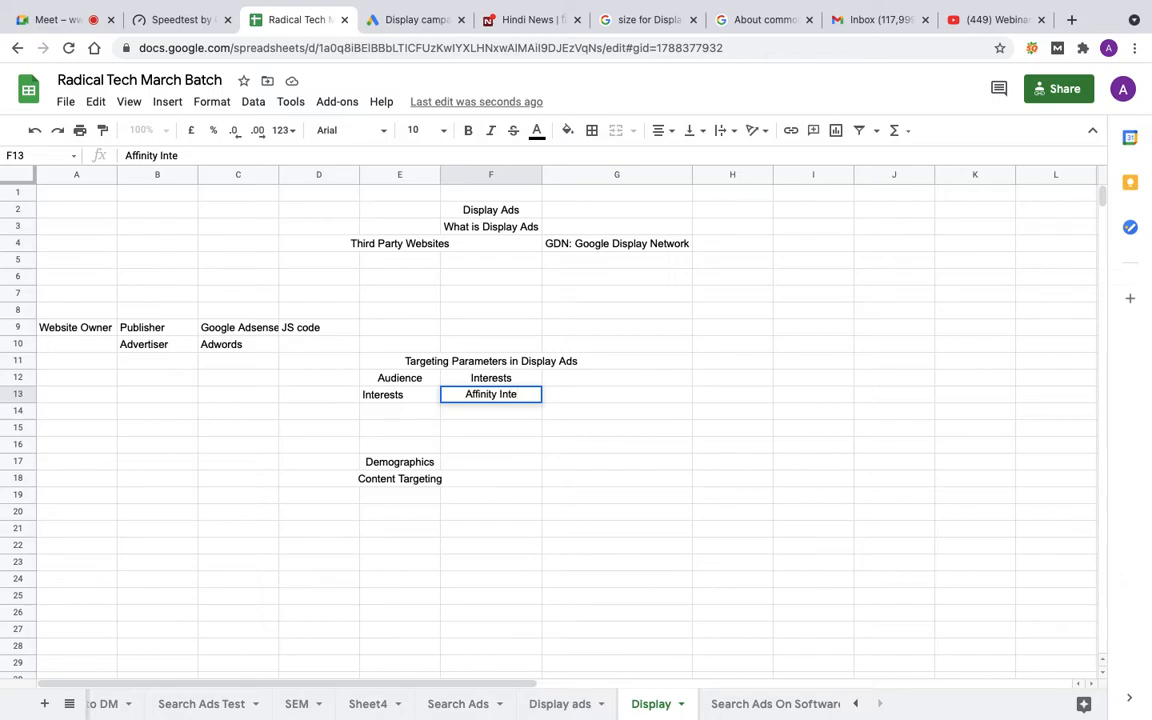
{"action": "type", "text": "rest"}
{"action": "key", "text": "Tab"}
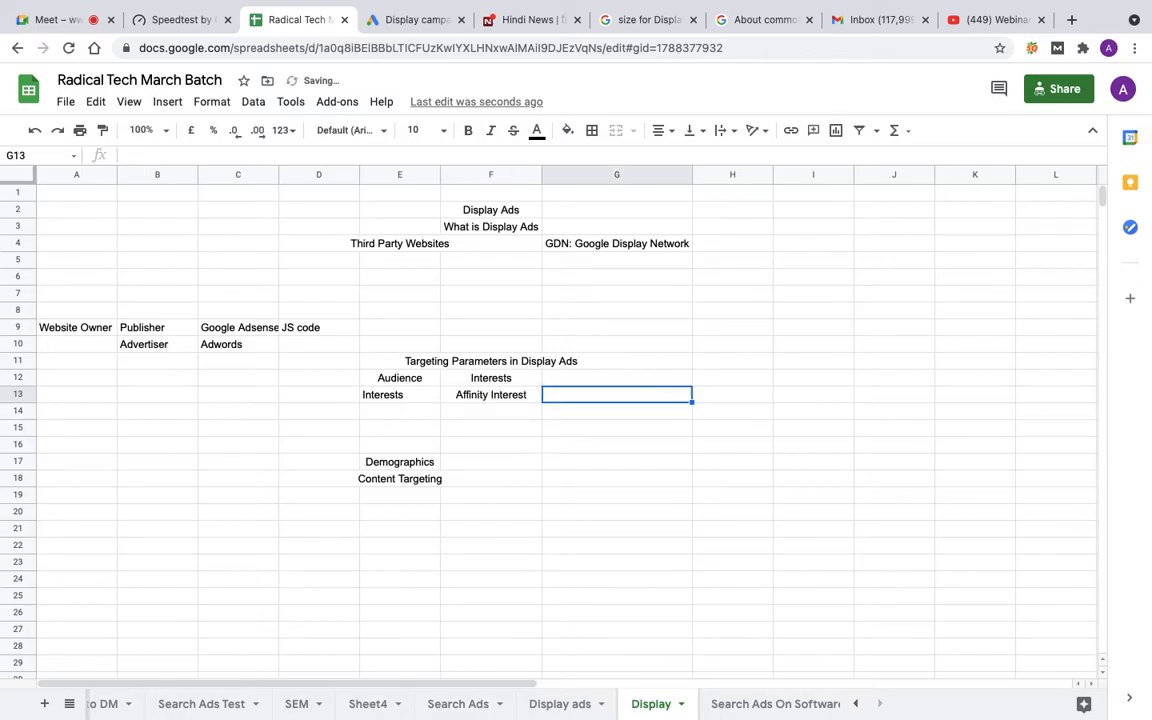
{"action": "type", "text": "Inmarket Interest"}
- Enter "Remarketing Audiences" in cell E14 and widen column E until the text fits
{"action": "left_click", "coordinate": [402, 418]}
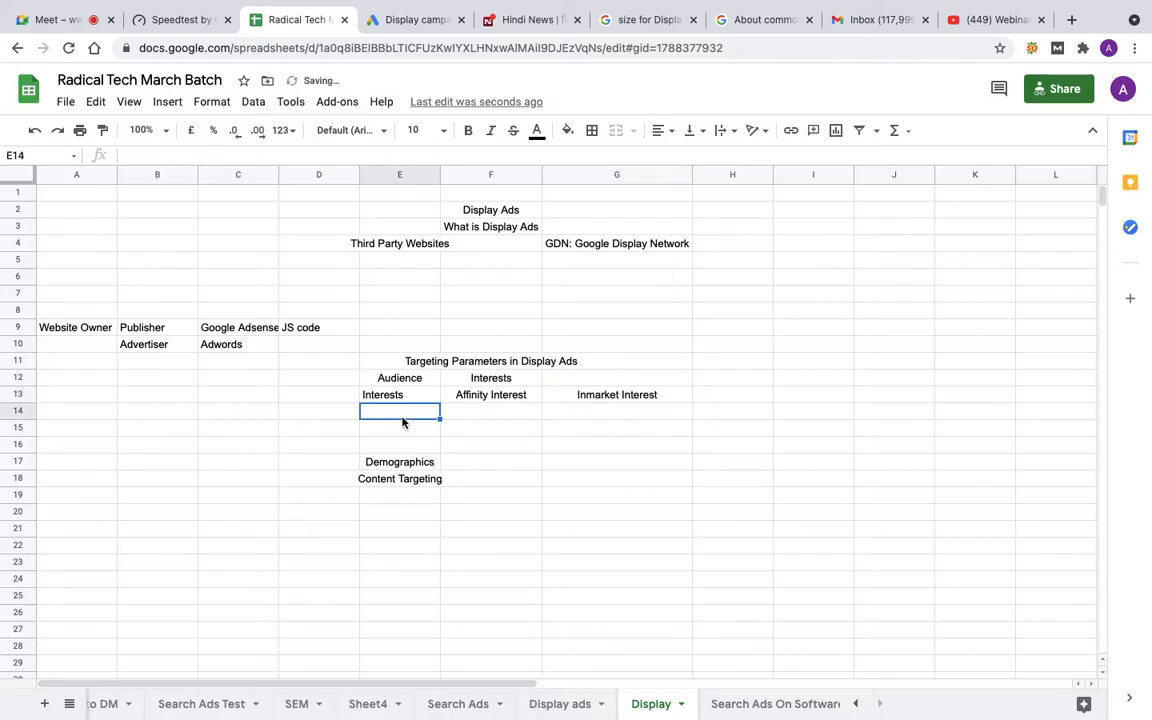
{"action": "type", "text": "Remarketing Audiences"}
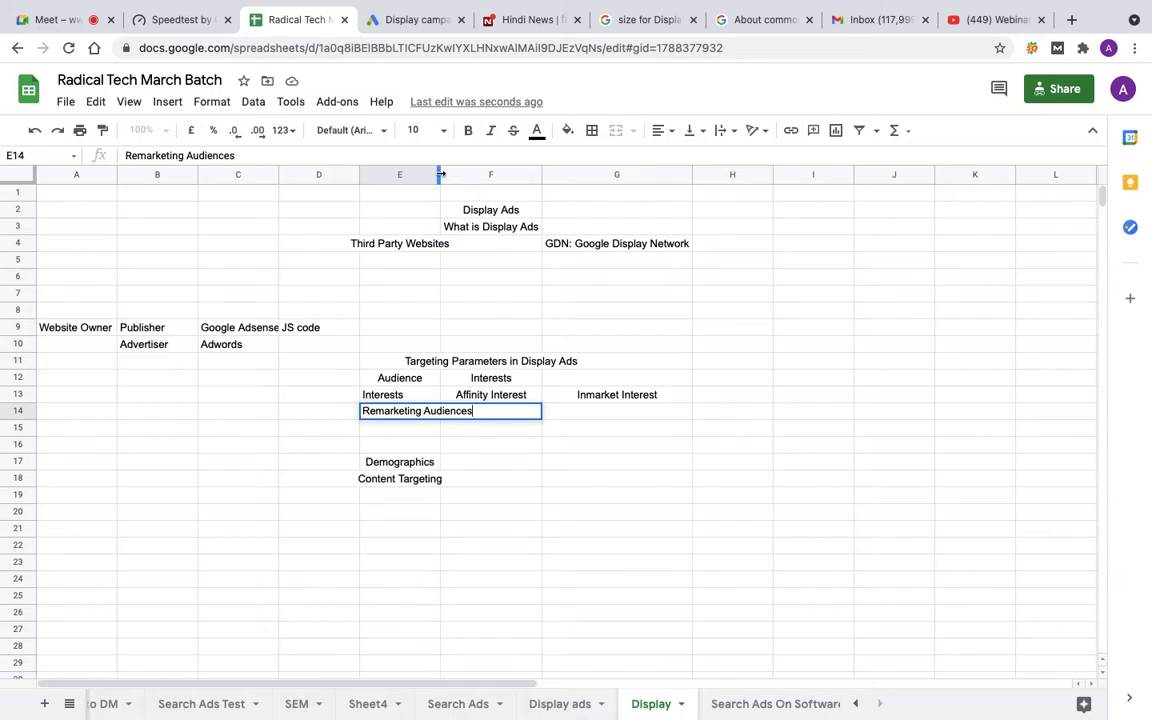
{"action": "left_click", "coordinate": [545, 598]}
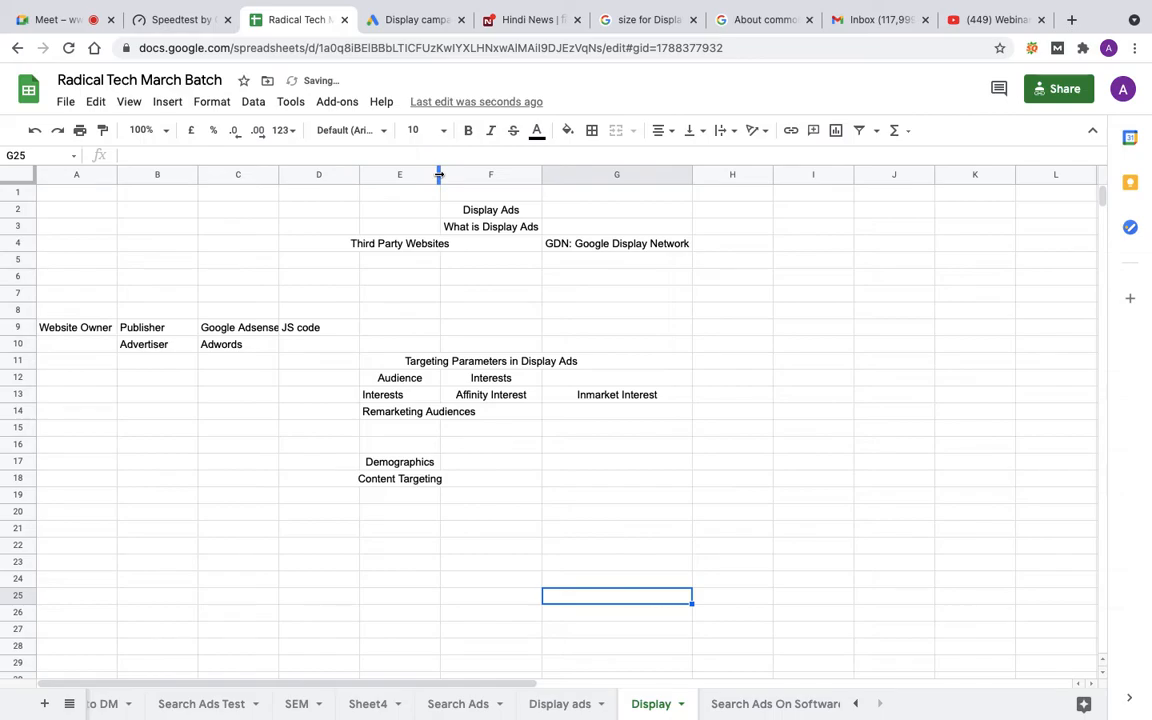
{"action": "left_click_drag", "start_coordinate": [440, 174], "coordinate": [479, 174]}
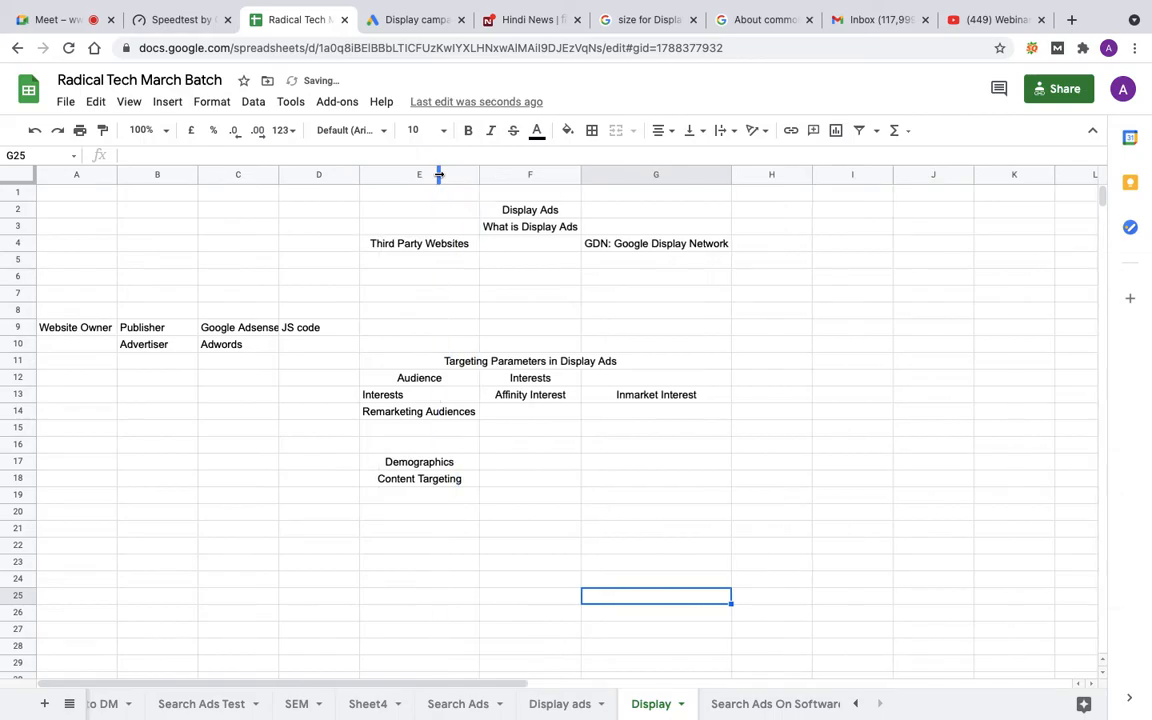
{"action": "left_click", "coordinate": [418, 433]}
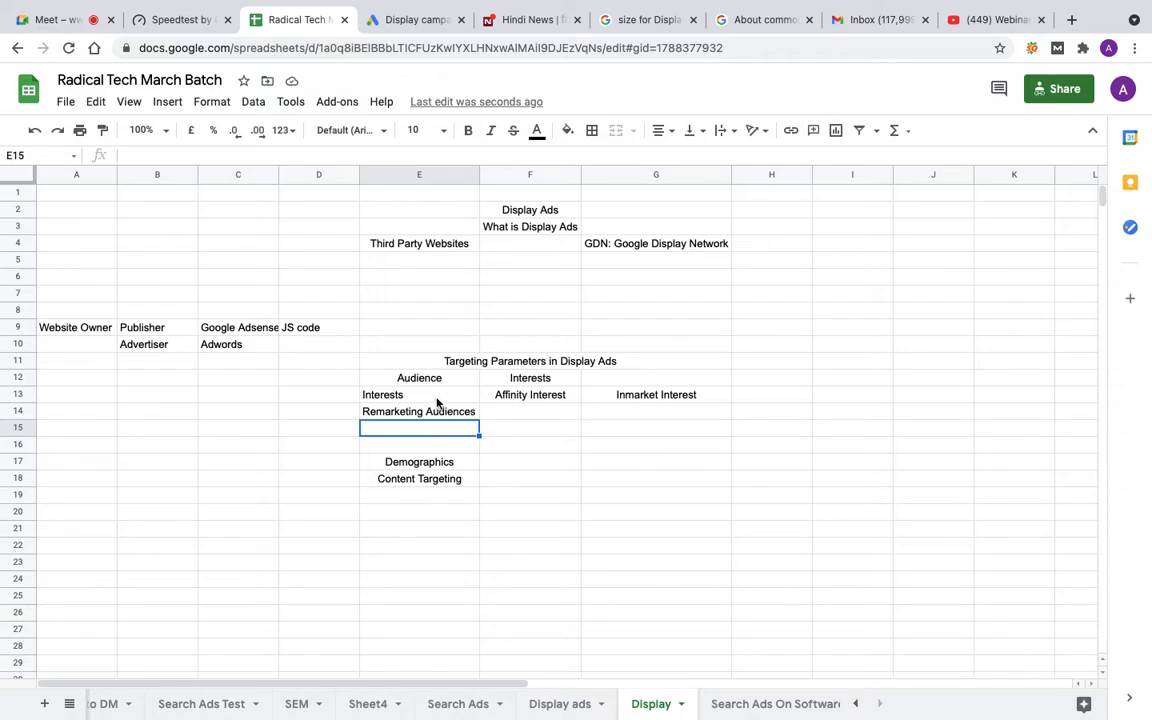
{"action": "left_click", "coordinate": [441, 398]}
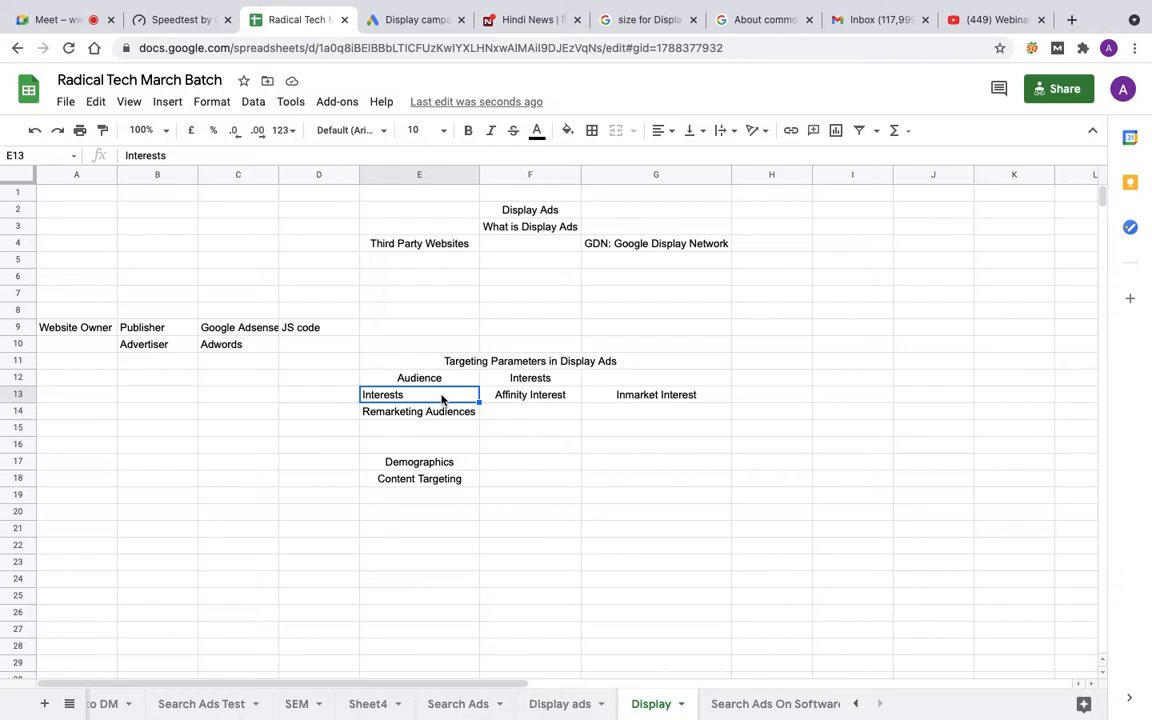
{"action": "key", "text": "Right"}
{"action": "key", "text": "Right"}
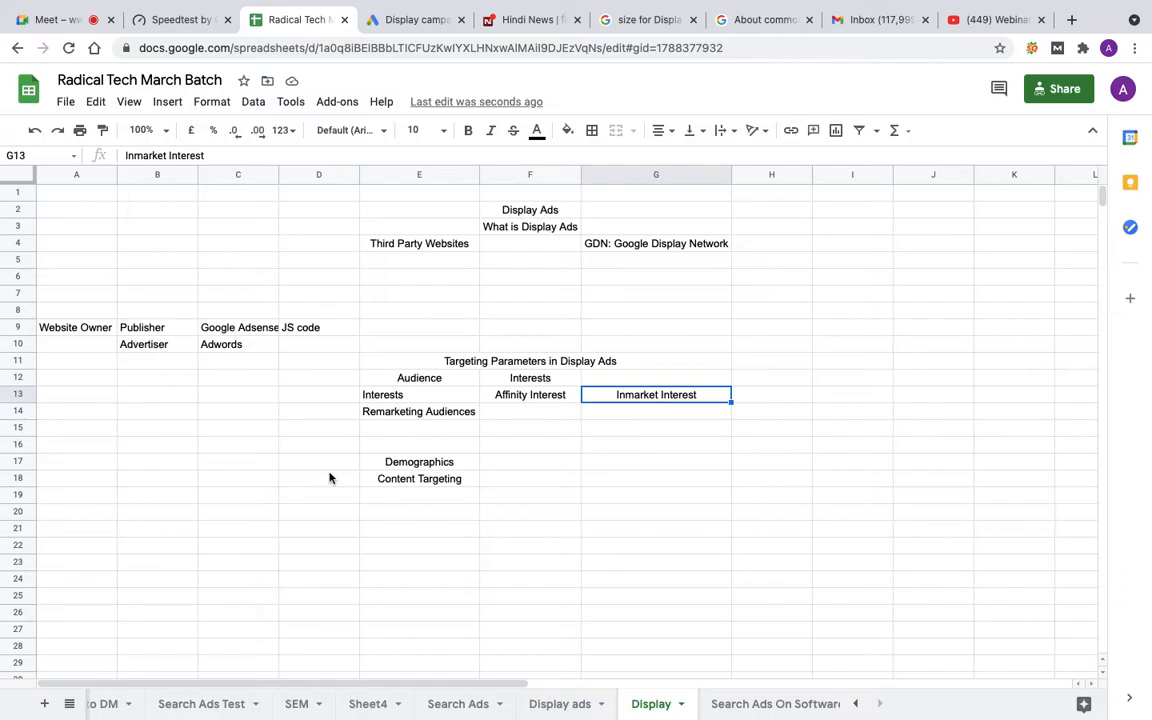
- Move the Demographics label from cell E17 up to cell E15, directly below Remarketing Audiences
{"action": "left_click", "coordinate": [416, 466]}
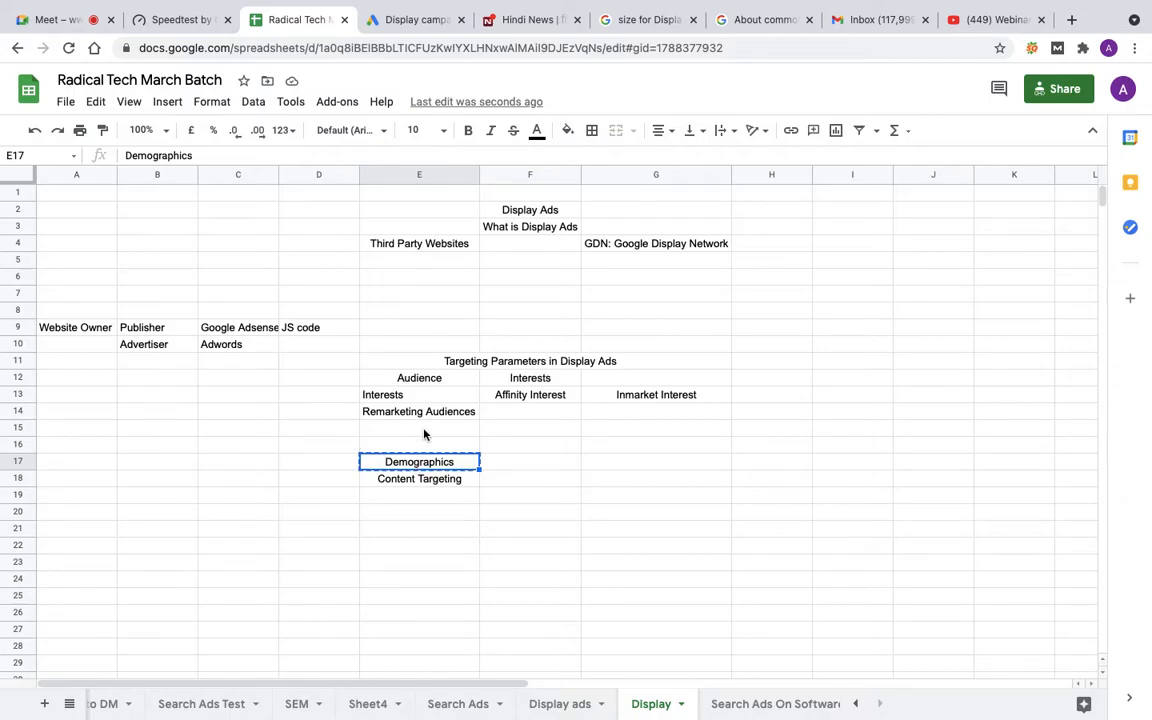
{"action": "left_click", "coordinate": [424, 434]}
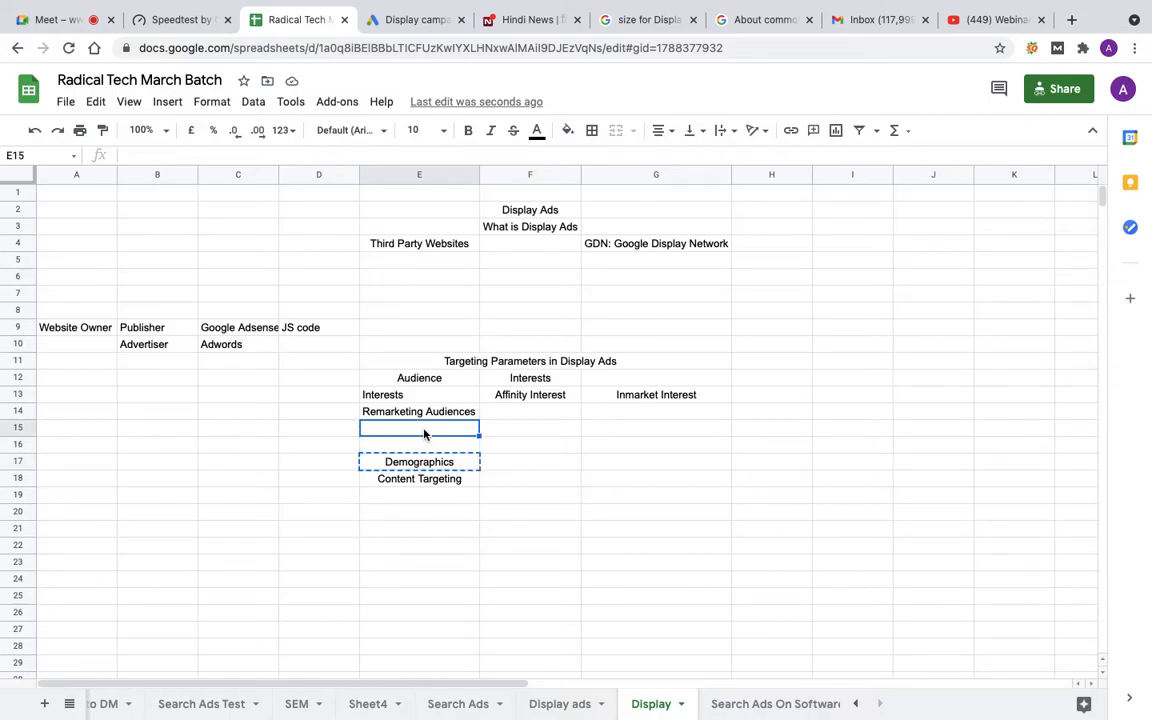
{"action": "key", "text": "ctrl+v"}
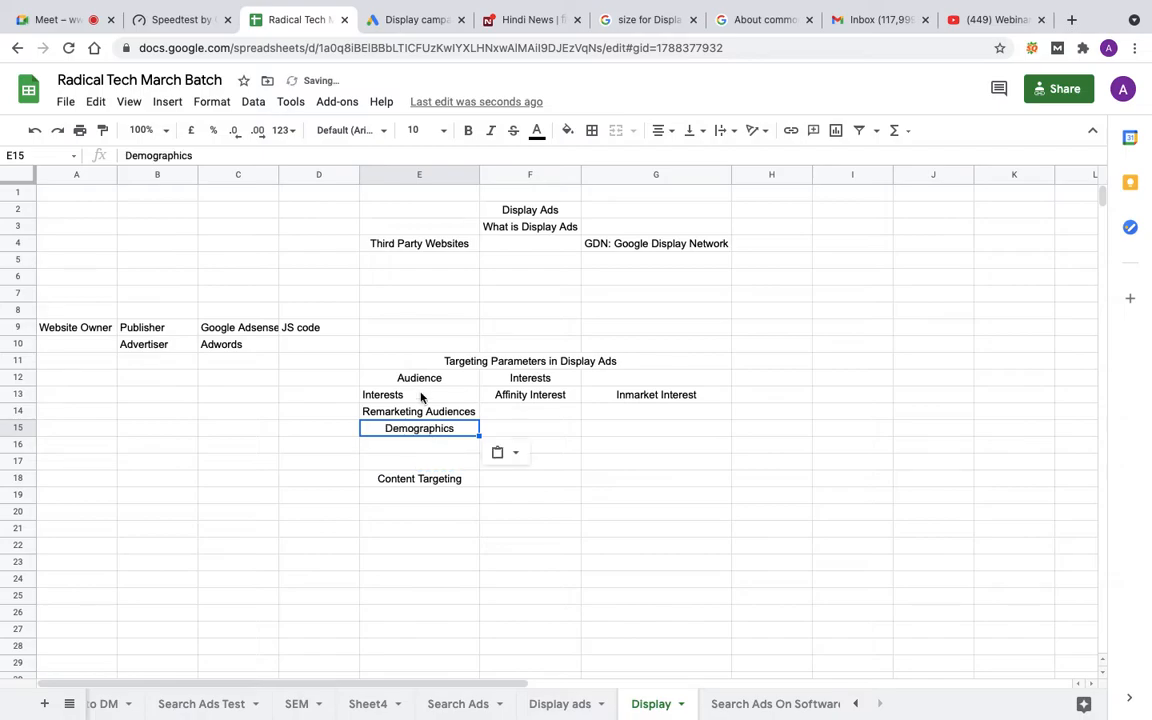
{"action": "left_click", "coordinate": [424, 393]}
{"action": "left_click", "coordinate": [468, 130]}
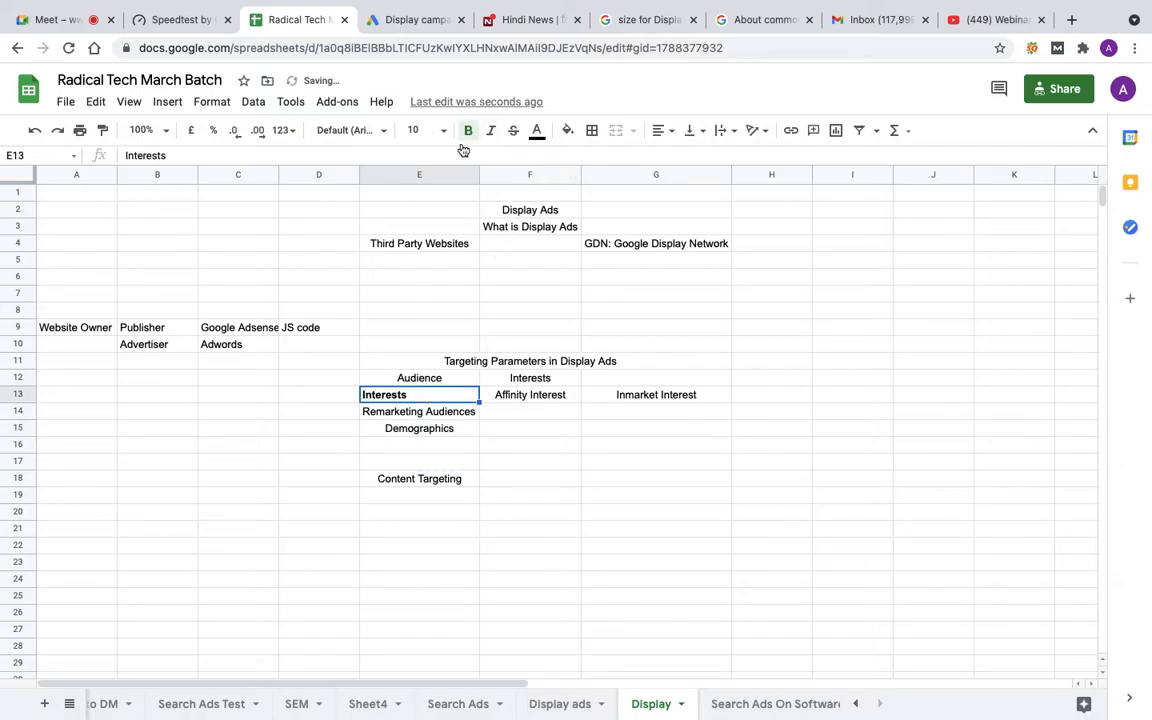
{"action": "key", "text": "ctrl+z"}
- Make the Audience label in E12 and the Demographics label in E15 bold
{"action": "left_click", "coordinate": [429, 380]}
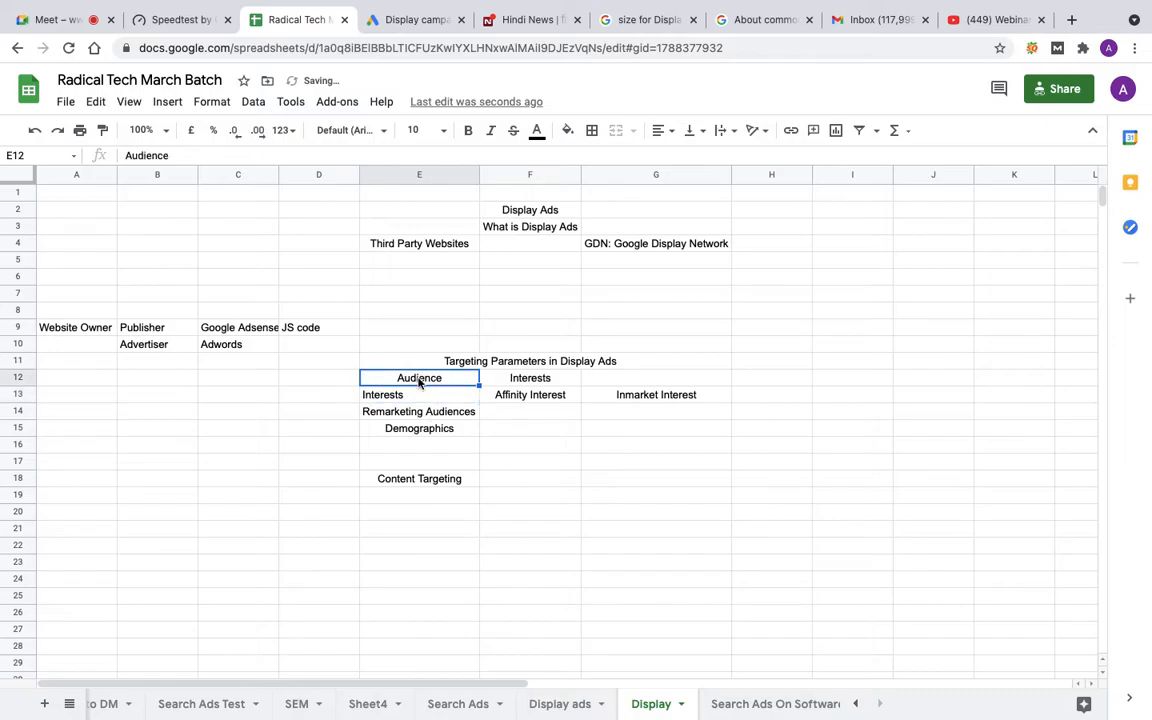
{"action": "left_click", "coordinate": [468, 130]}
{"action": "left_click", "coordinate": [419, 432]}
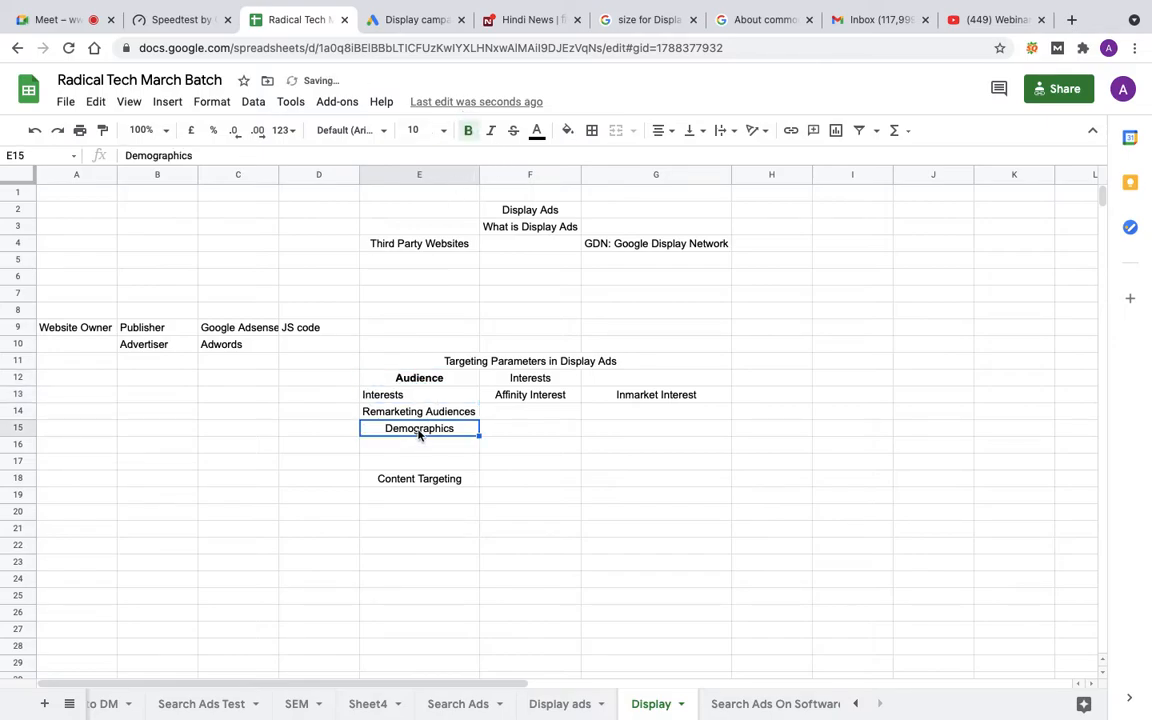
{"action": "left_click", "coordinate": [468, 130]}
- Enter Gender, Age and Income in cells F15 to H15 beside Demographics
{"action": "left_click", "coordinate": [419, 450]}
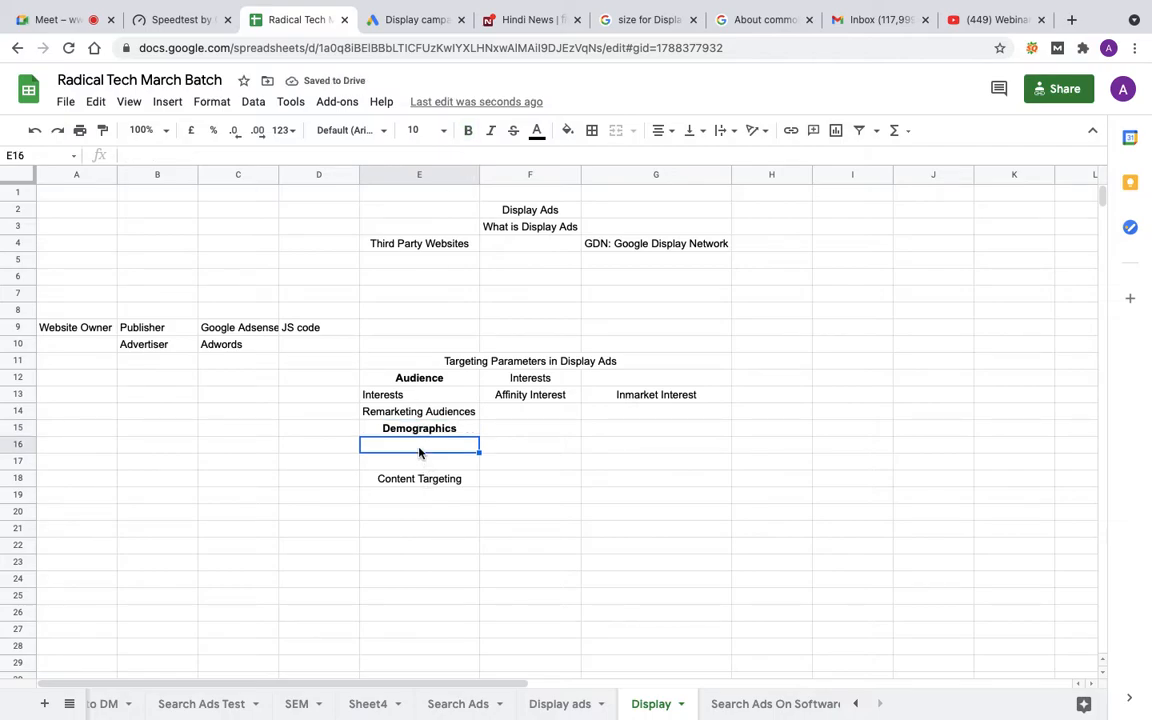
{"action": "left_click", "coordinate": [519, 432]}
{"action": "type", "text": "Gen"}
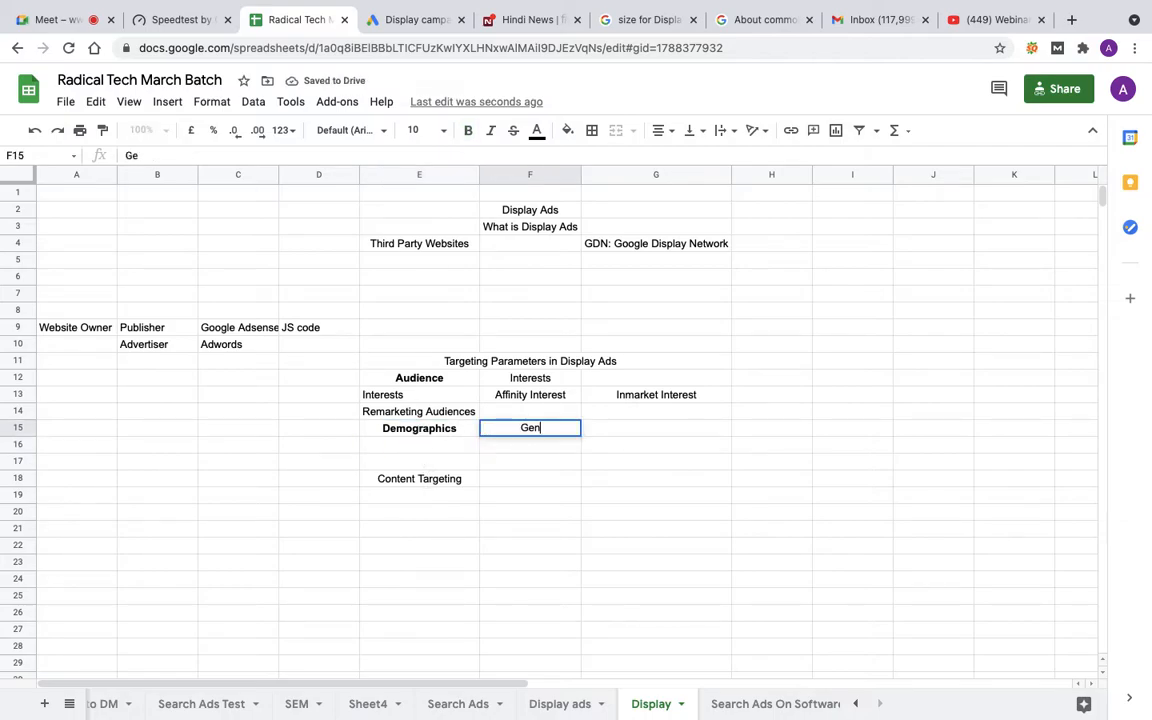
{"action": "type", "text": "der"}
{"action": "key", "text": "Tab"}
{"action": "type", "text": "Age"}
{"action": "key", "text": "Tab"}
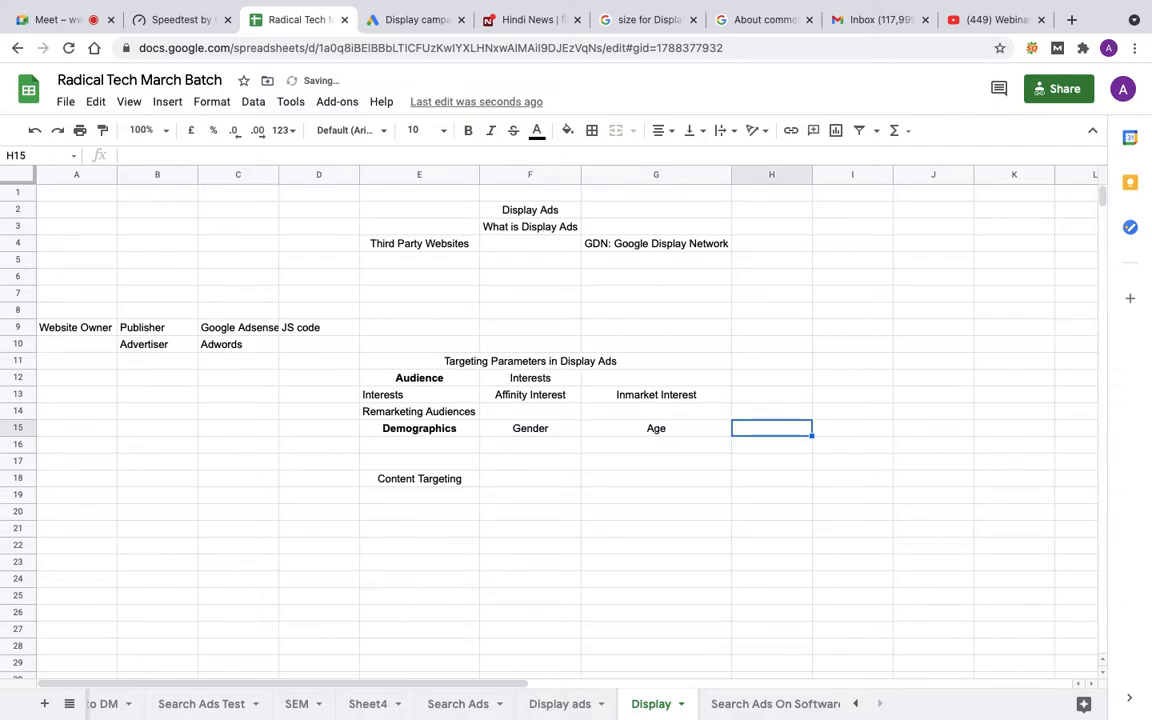
{"action": "type", "text": "Income"}
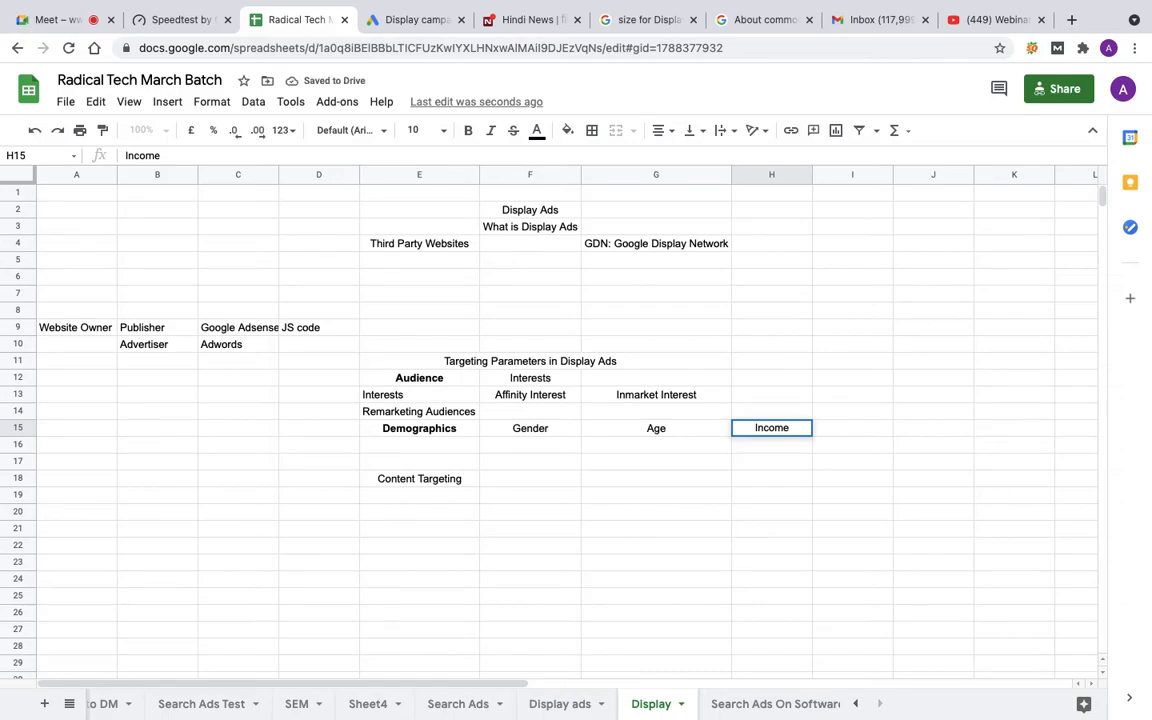
- Make the Content Targeting label in E18 bold and enter Keywords, Topics and Placements in cells F18 to H18
{"action": "left_click", "coordinate": [414, 481]}
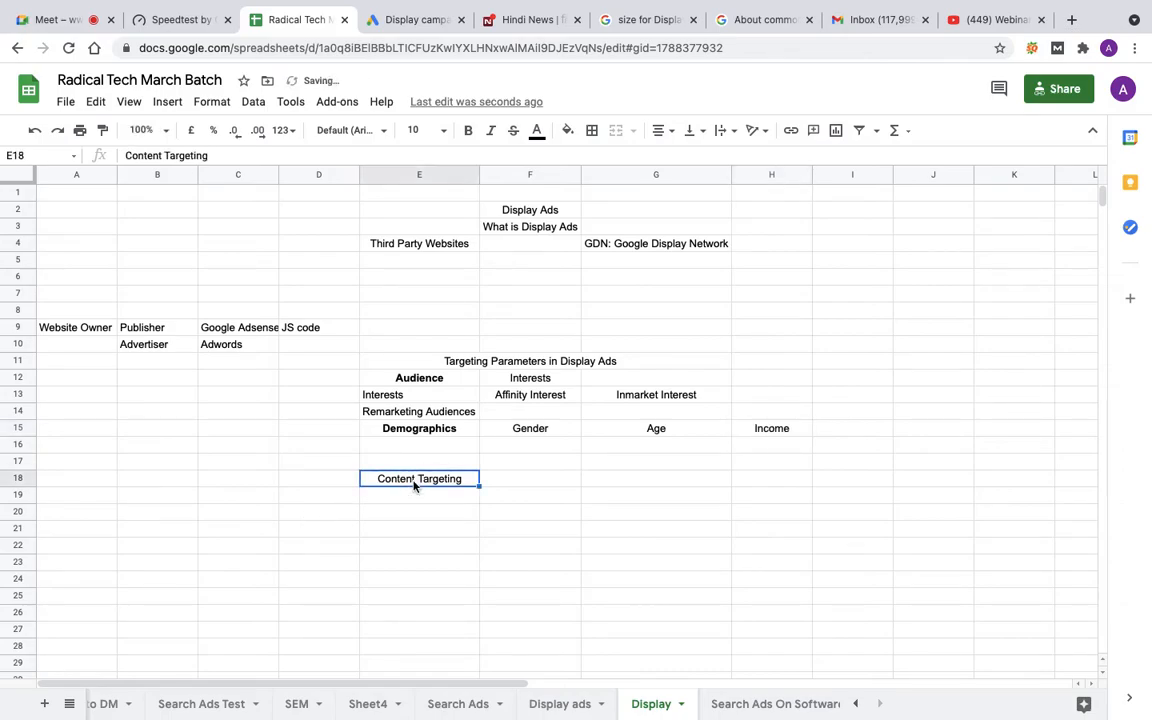
{"action": "left_click", "coordinate": [470, 131]}
{"action": "left_click", "coordinate": [515, 484]}
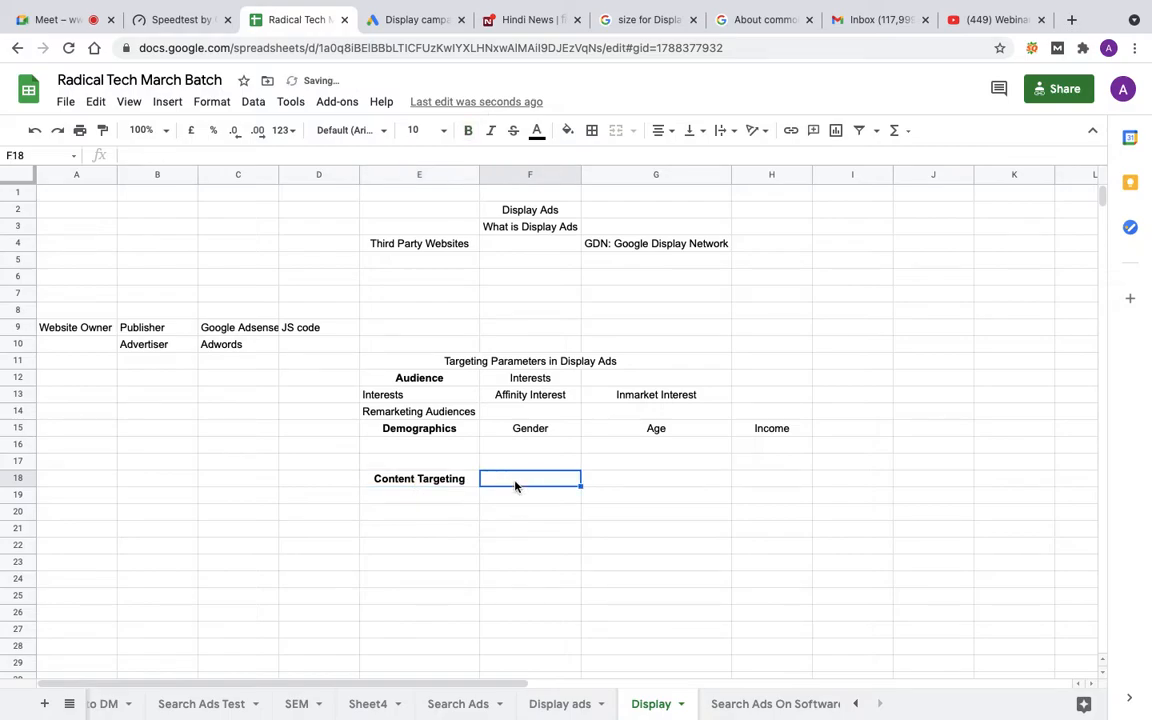
{"action": "type", "text": "Keywords"}
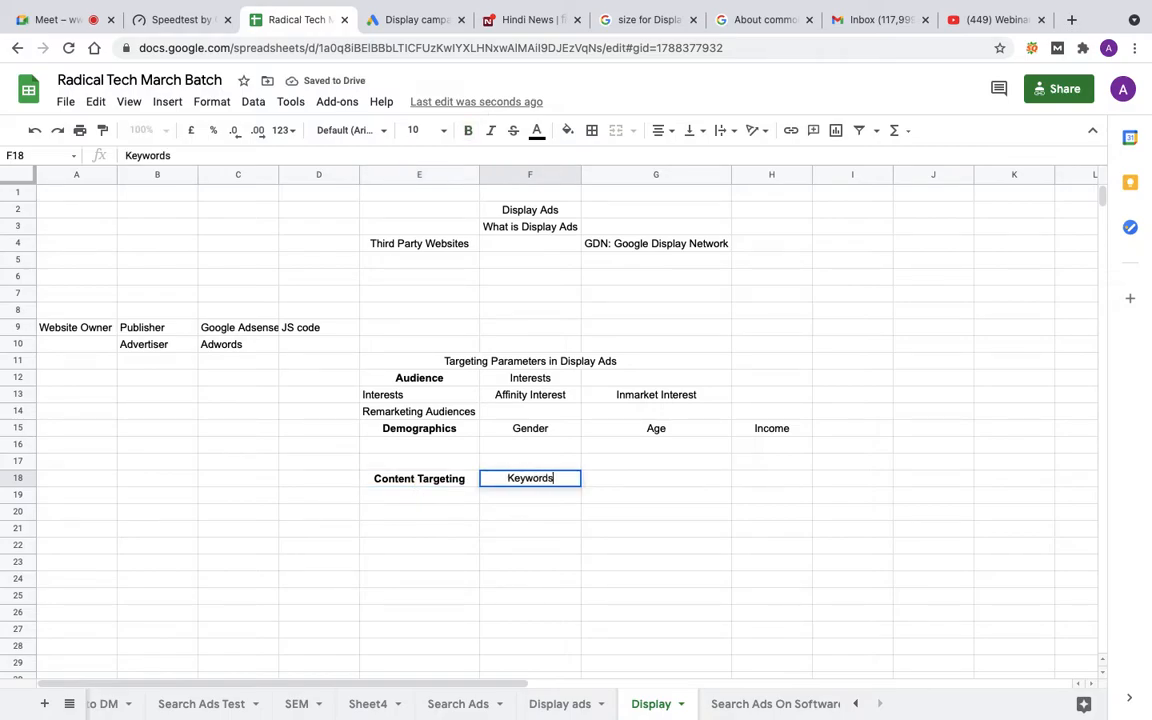
{"action": "key", "text": "Tab"}
{"action": "type", "text": "Topics"}
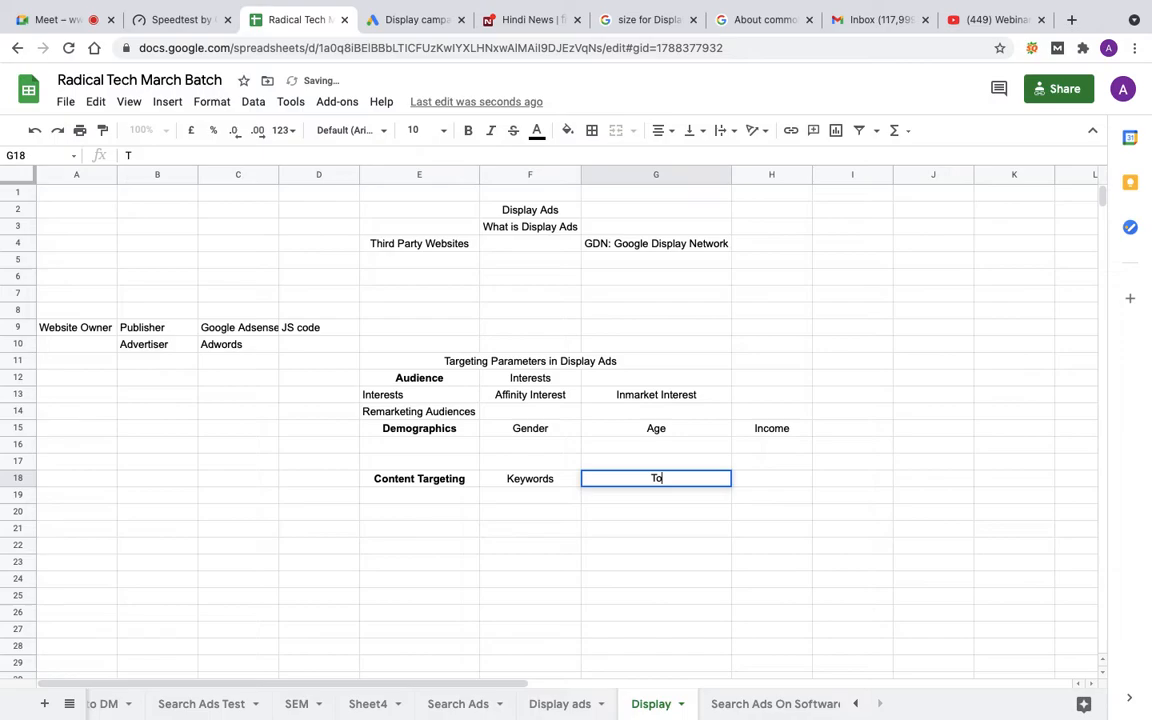
{"action": "key", "text": "Tab"}
{"action": "type", "text": "Placements"}
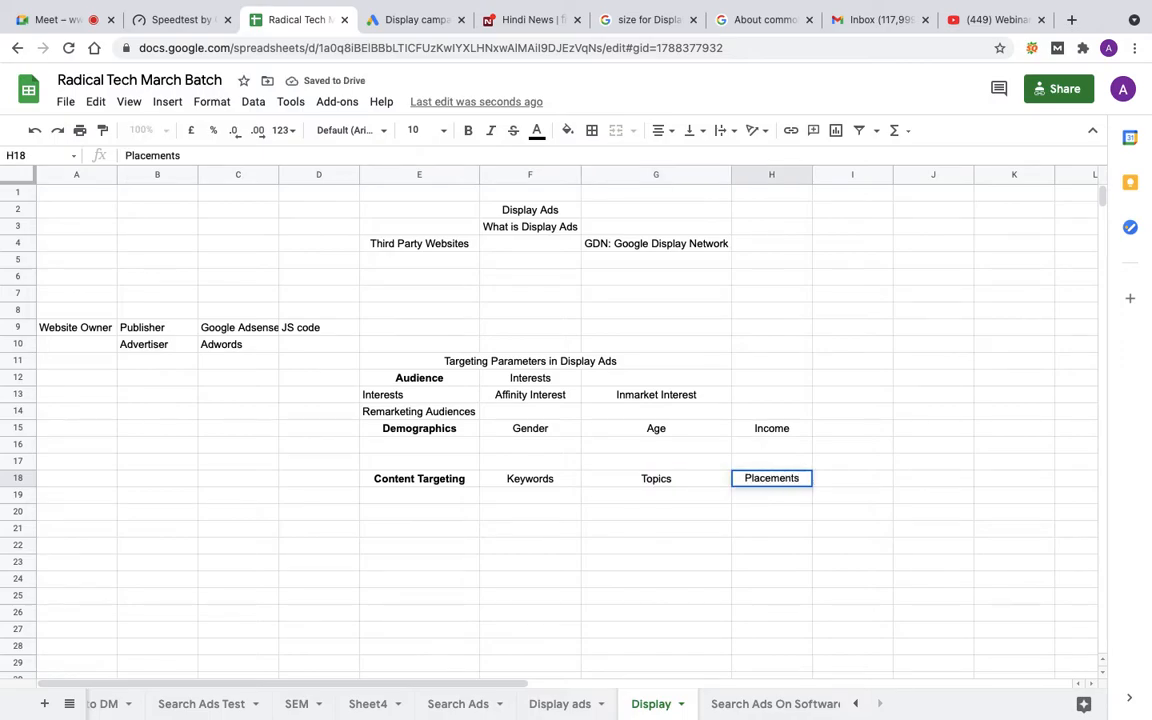
{"action": "left_click", "coordinate": [519, 498]}
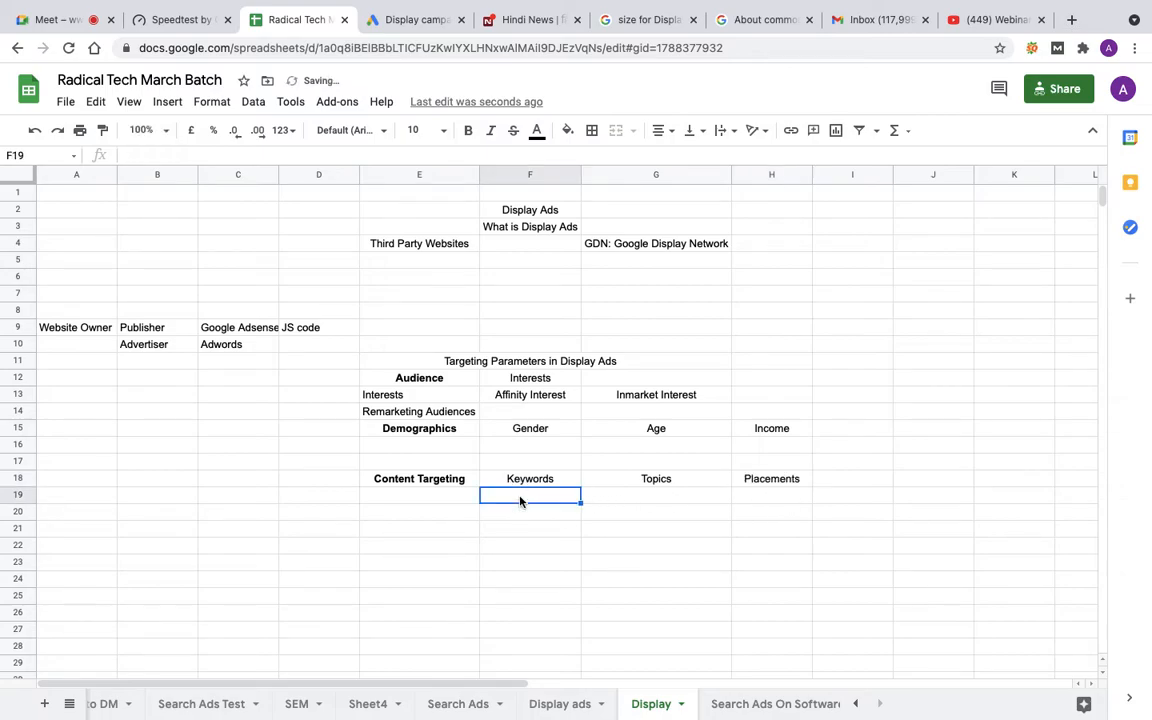
{"action": "type", "text": "D"}
{"action": "key", "text": "BackSpace"}
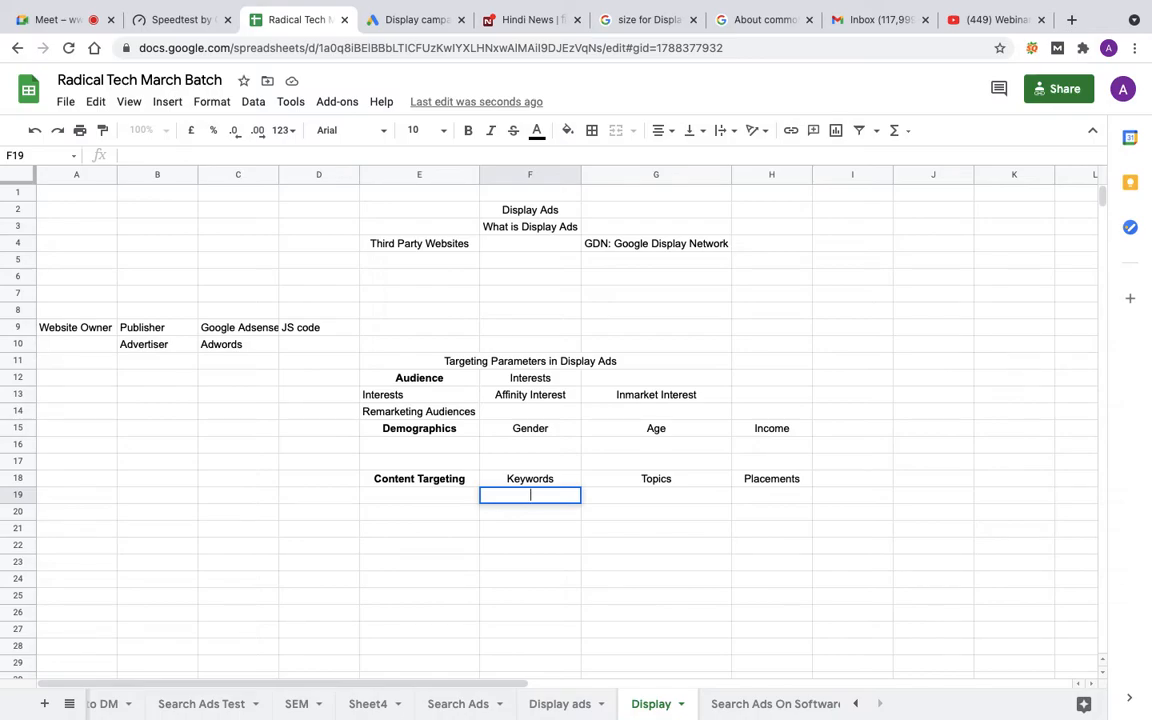
{"action": "left_click", "coordinate": [690, 502]}
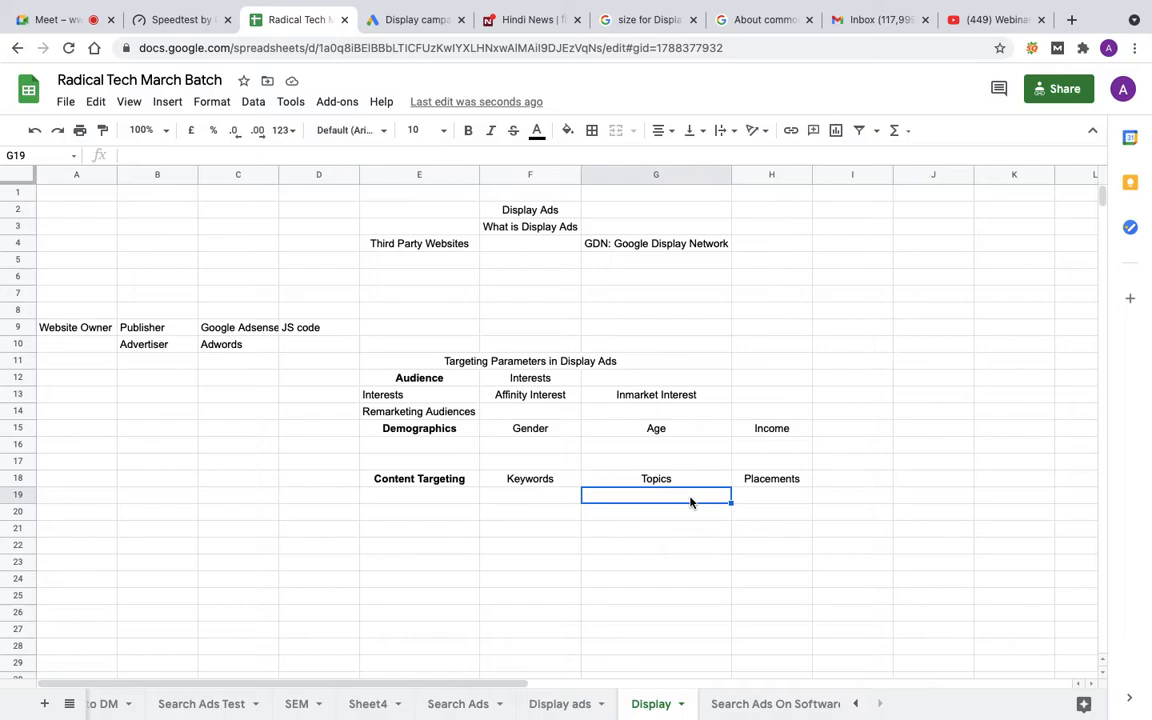
{"action": "left_click", "coordinate": [545, 502]}
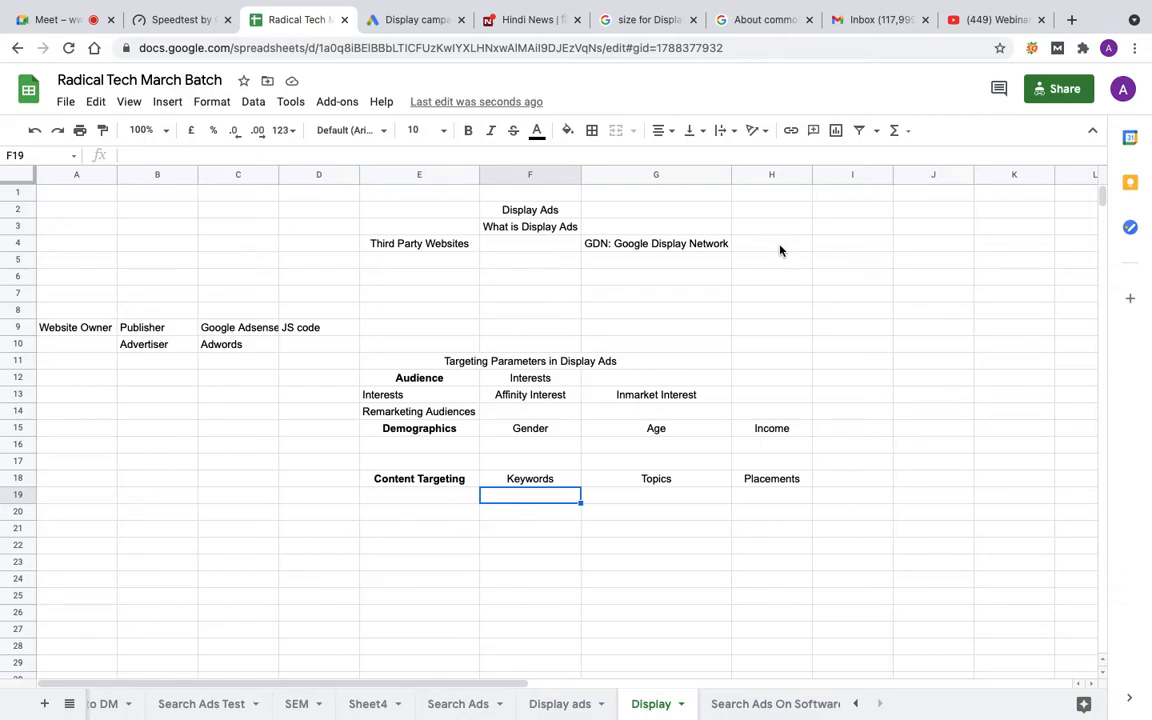
- Enter "Topics of the website" in cell G19 under the Topics heading
{"action": "left_click", "coordinate": [658, 497]}
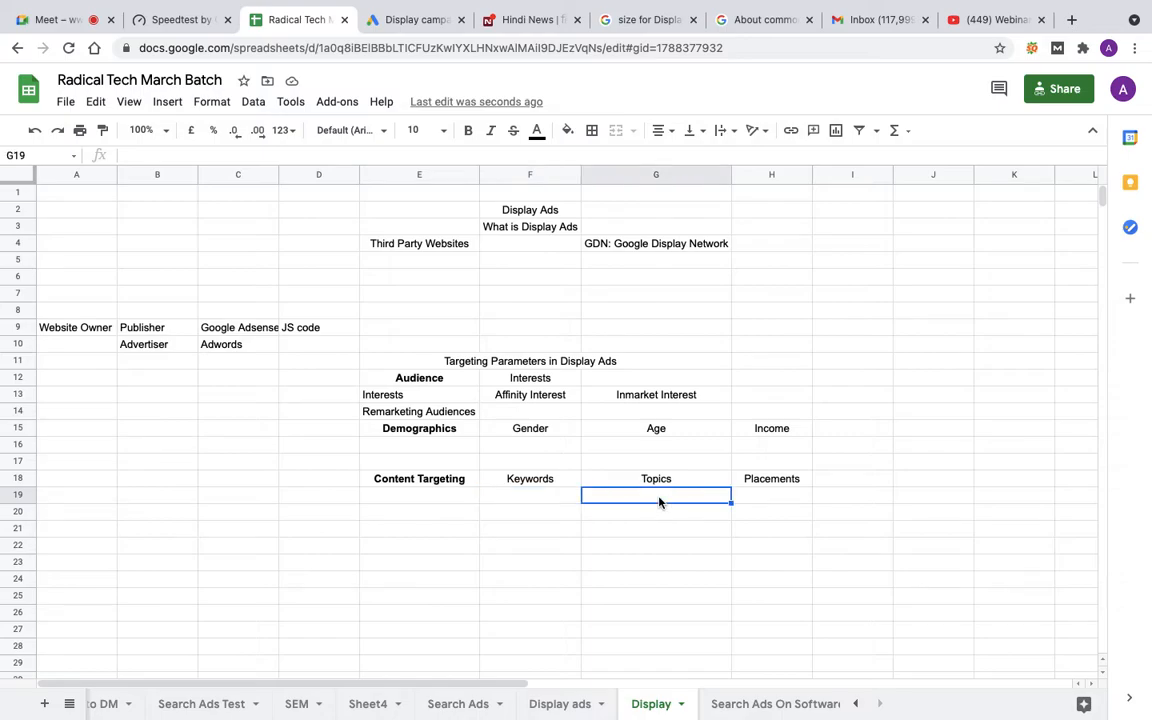
{"action": "type", "text": "Topics of the web"}
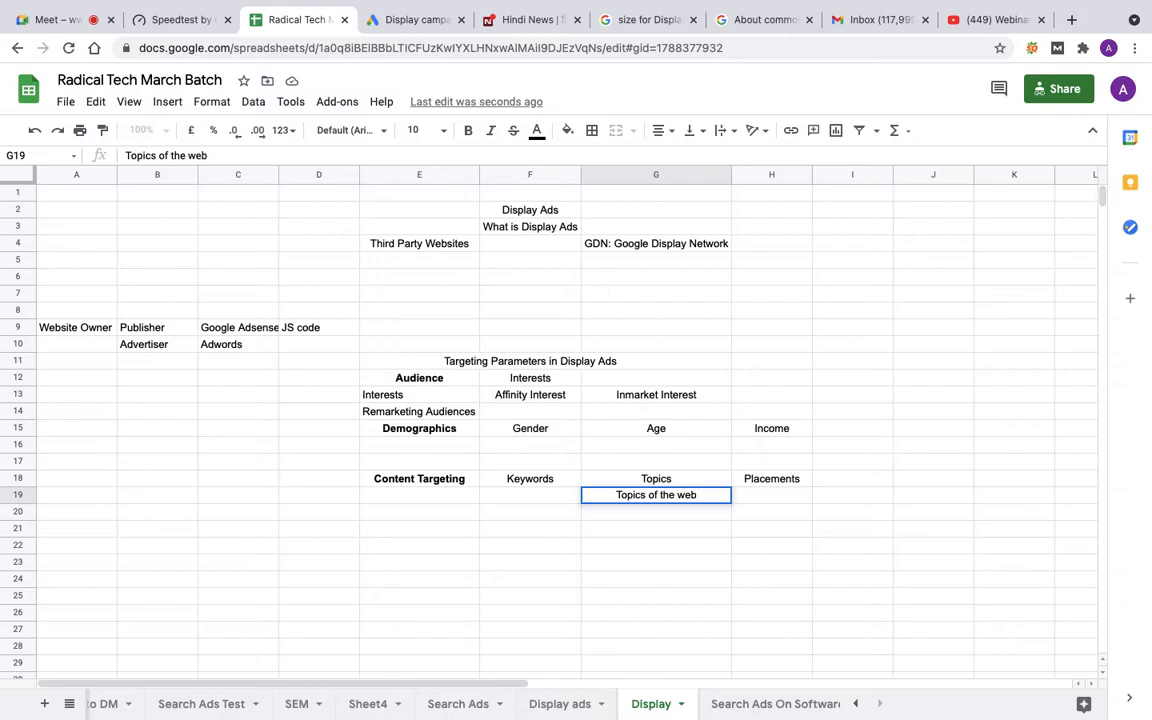
{"action": "type", "text": "site"}
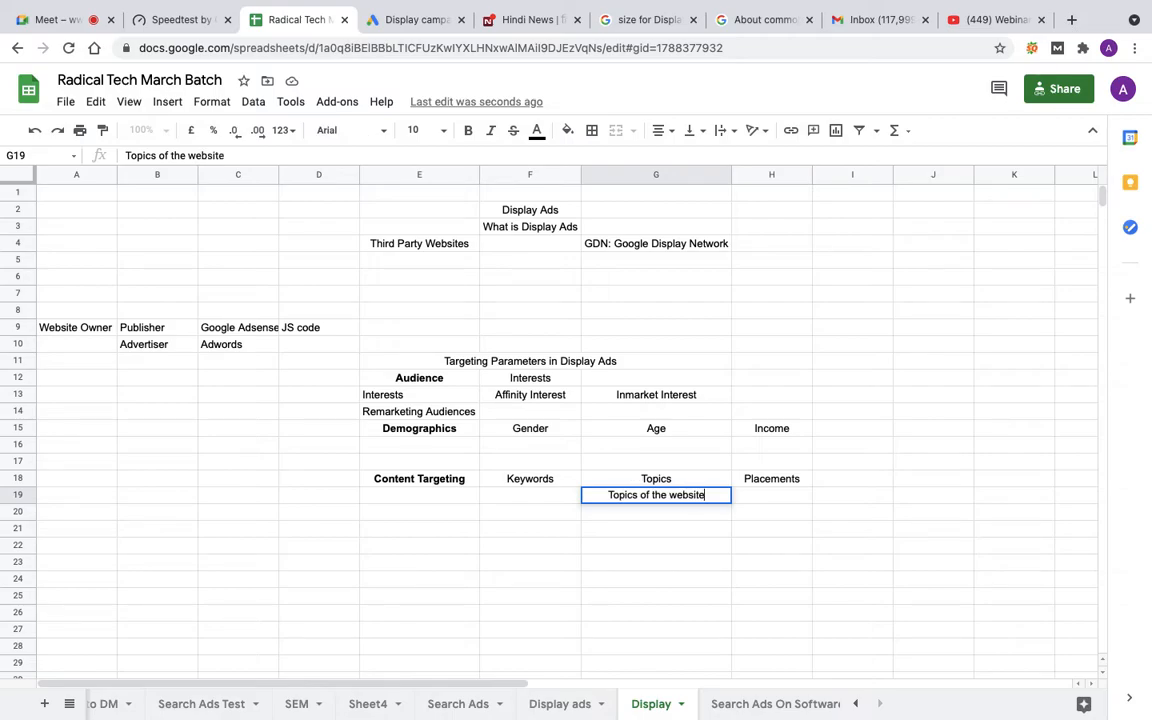
{"action": "key", "text": "Return"}
- List Sports Webiste, Enetertainment Website, Healthcare website and Parenting Website in cells G20 to G23 as topic examples
{"action": "type", "text": "Spor"}
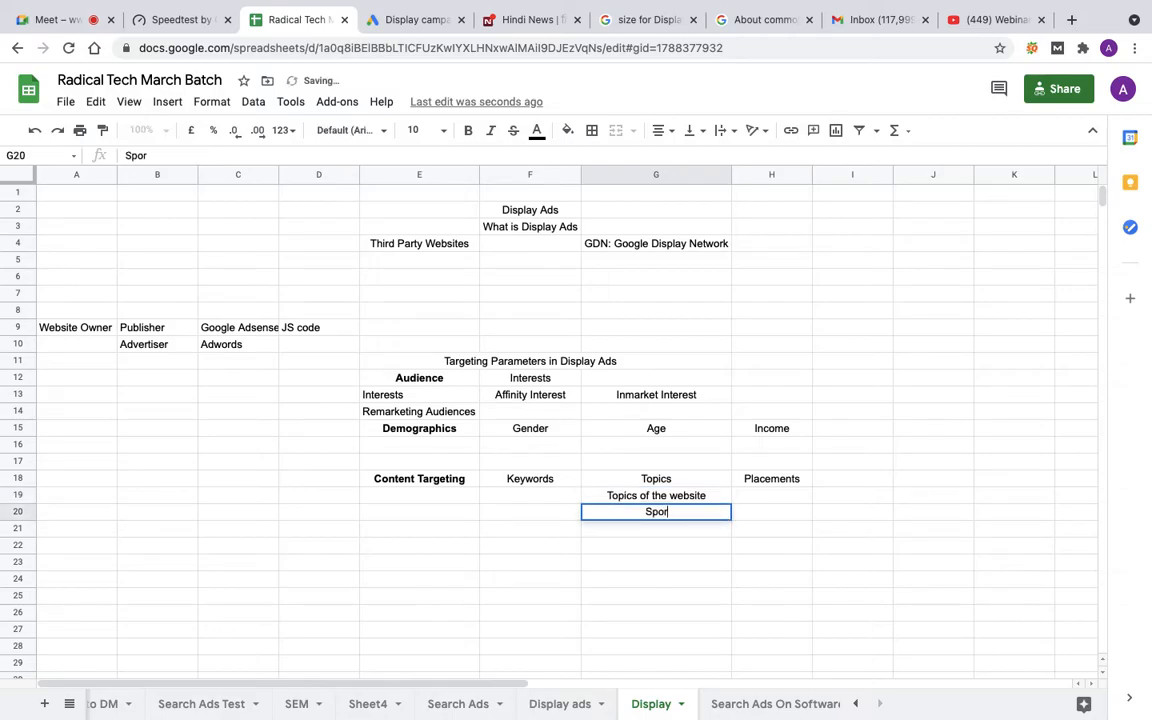
{"action": "type", "text": "ts Webiste"}
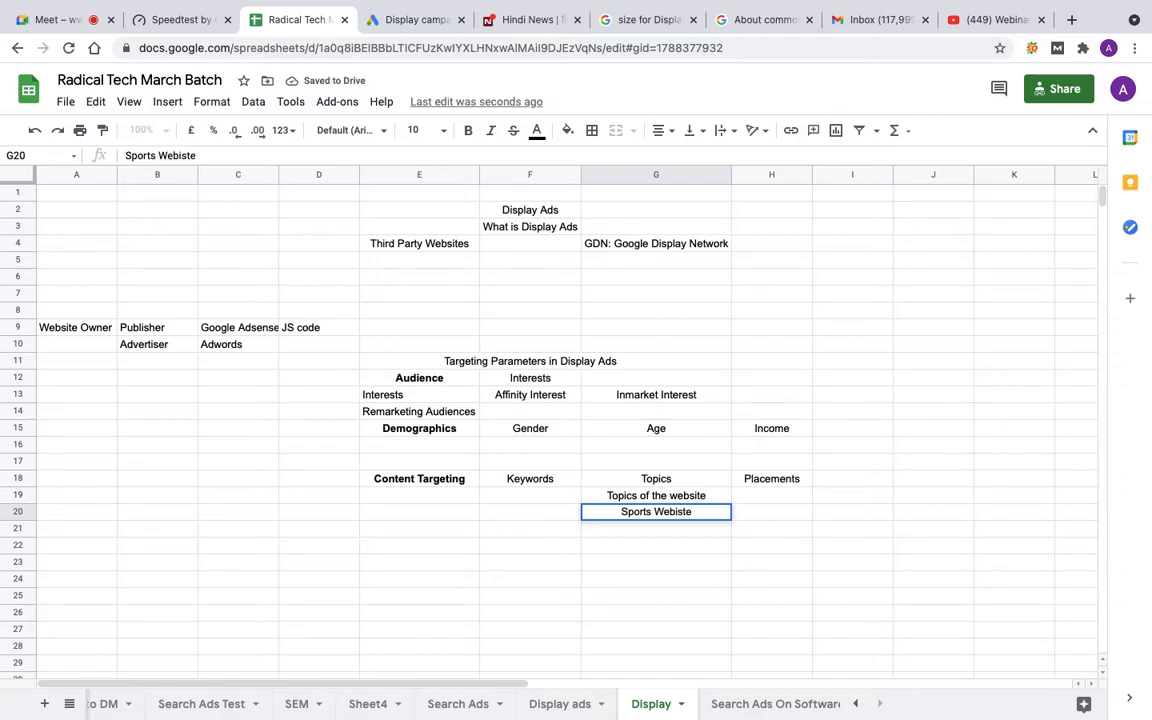
{"action": "key", "text": "Return"}
{"action": "type", "text": "Enet"}
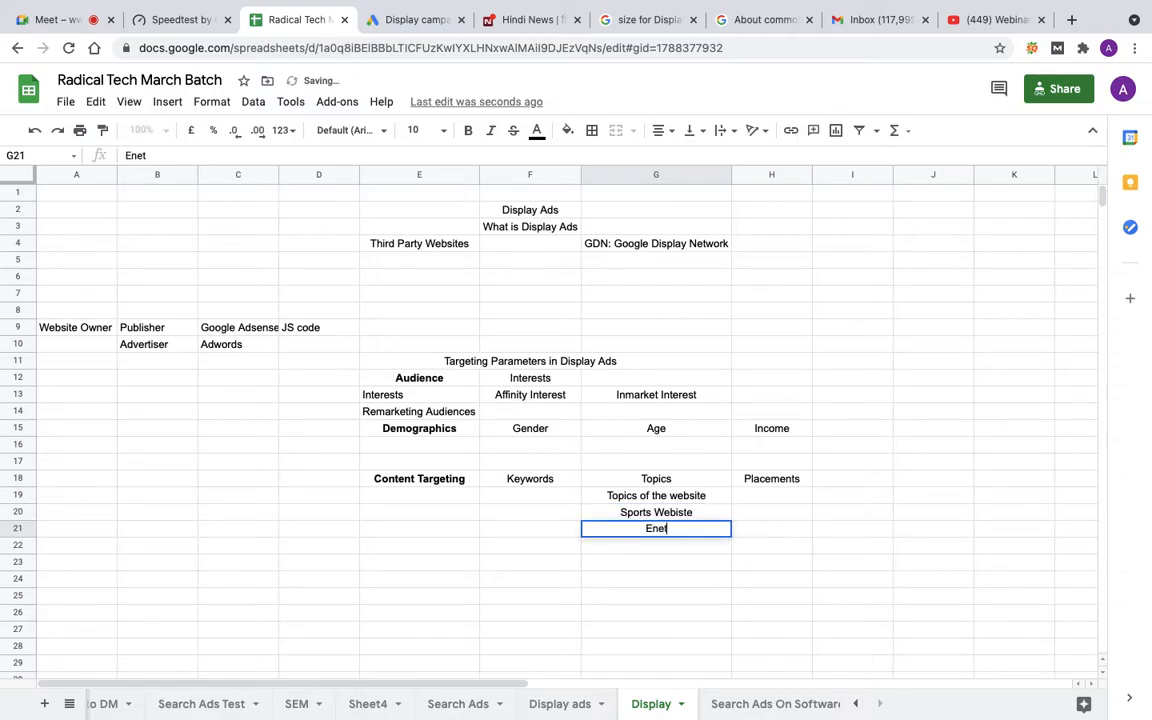
{"action": "type", "text": "ertainment "}
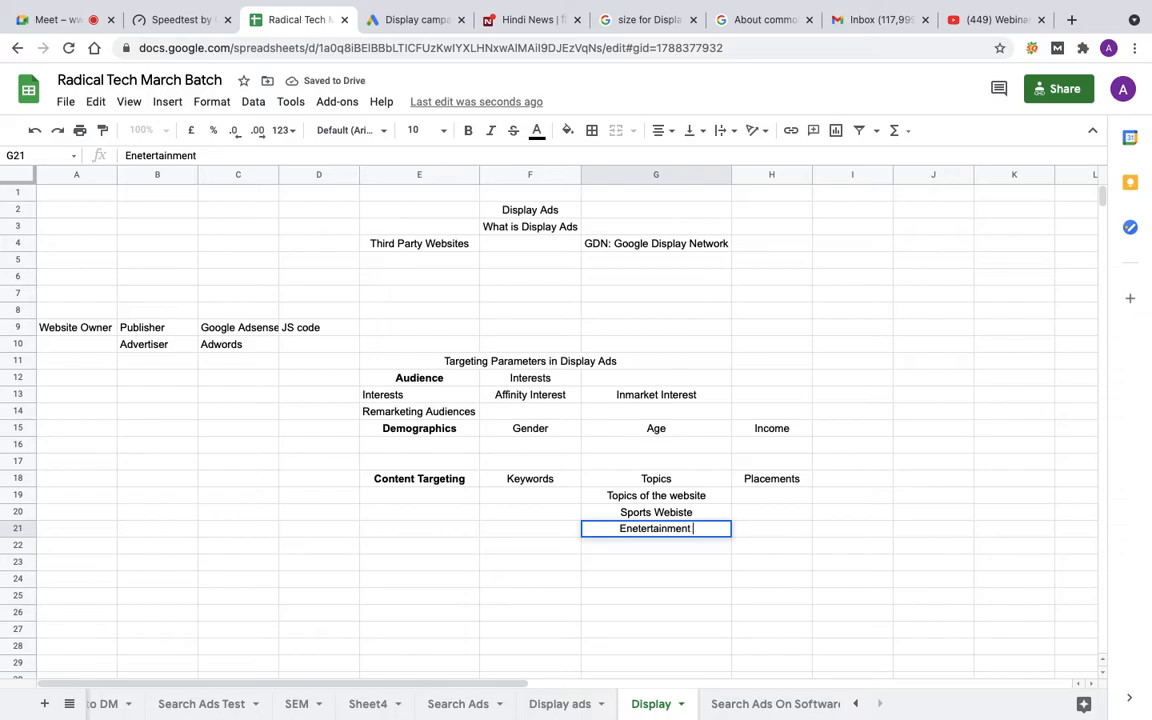
{"action": "type", "text": "Website"}
{"action": "key", "text": "Return"}
{"action": "type", "text": "Healthcare website"}
{"action": "key", "text": "Return"}
{"action": "type", "text": "Parenting Website"}
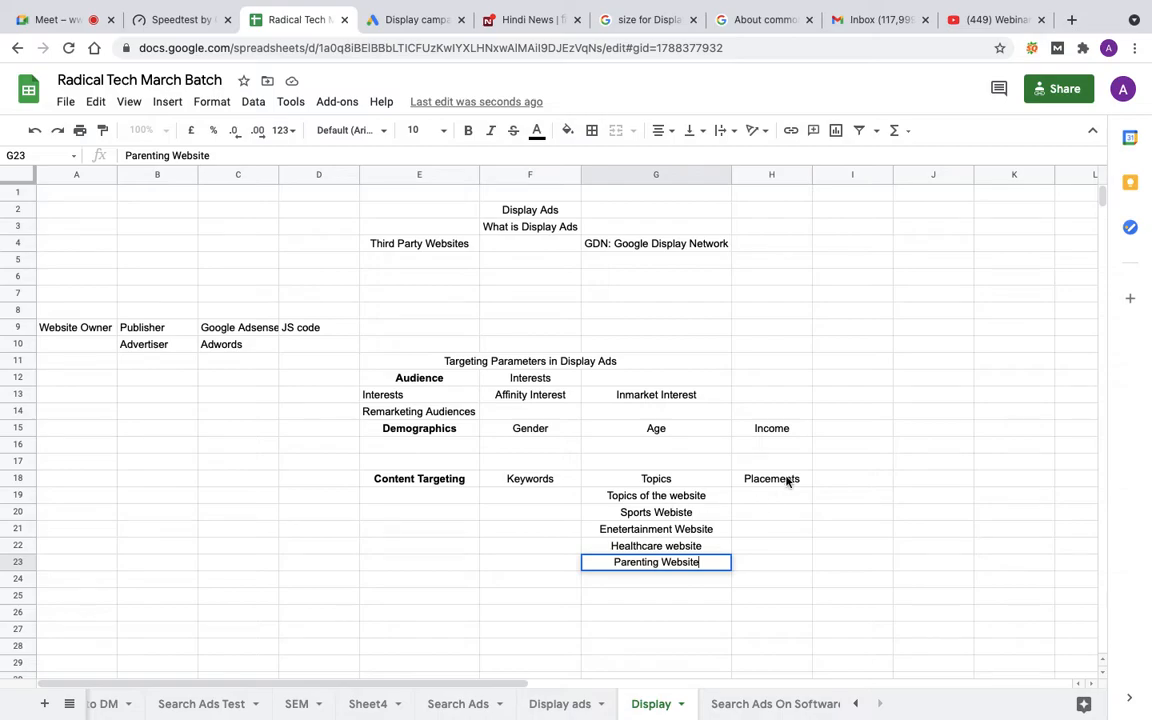
{"action": "left_click_drag", "start_coordinate": [689, 512], "coordinate": [685, 550]}
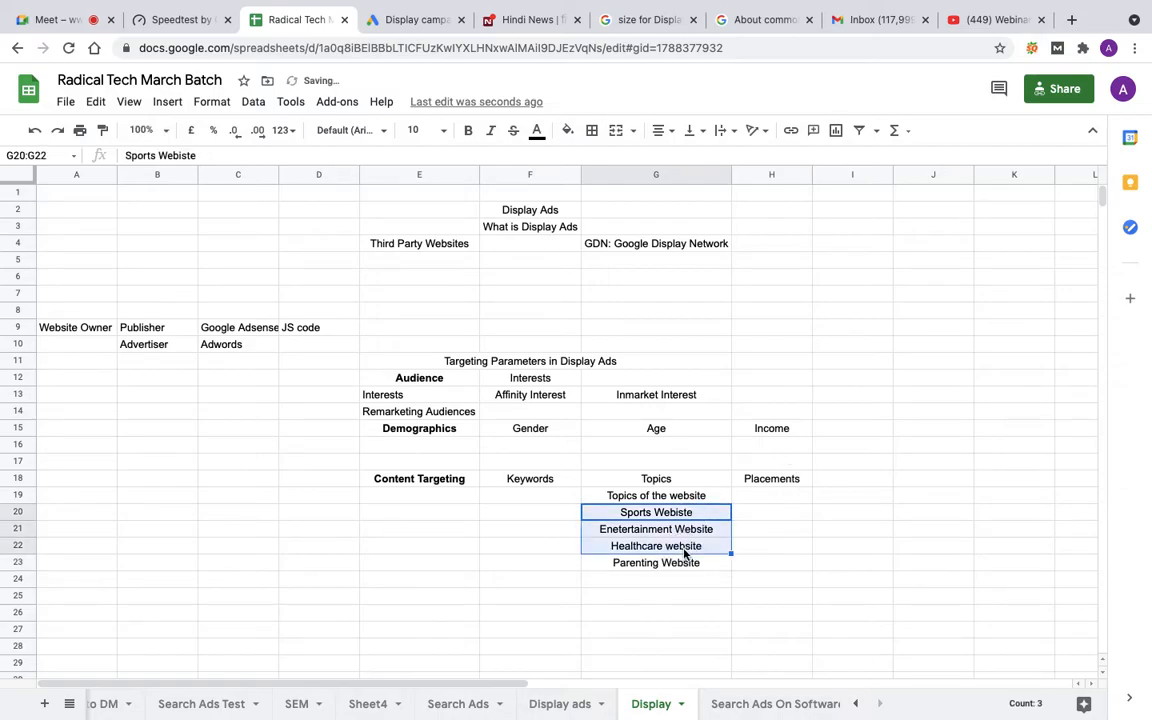
- Enter "Exact Website where you want to showcase your ad" in cell H19 under Placements
{"action": "left_click", "coordinate": [748, 500]}
{"action": "type", "text": "W"}
{"action": "key", "text": "BackSpace"}
{"action": "type", "text": "Exact "}
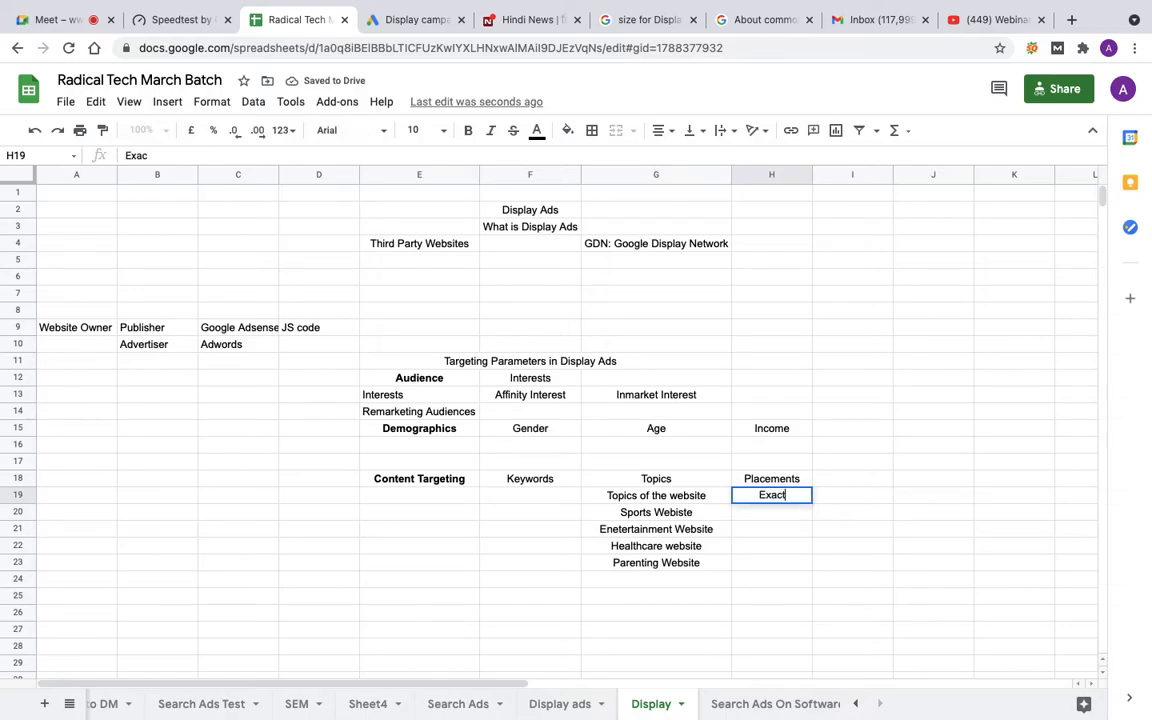
{"action": "type", "text": "Websi"}
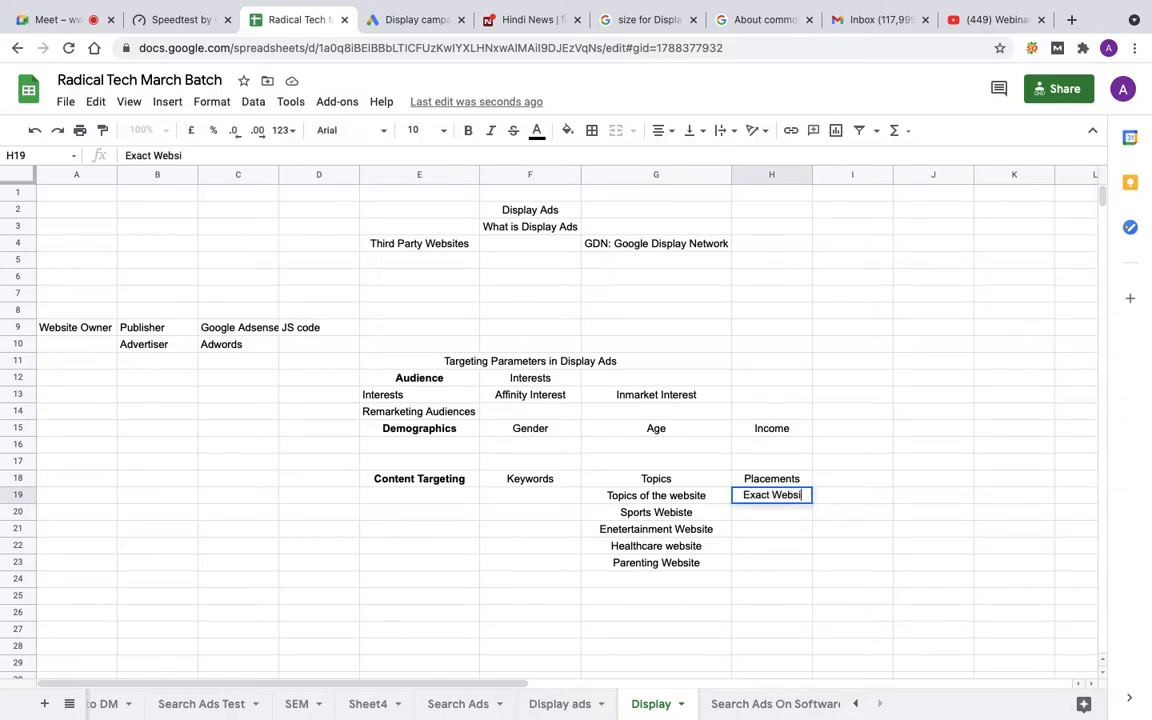
{"action": "type", "text": "te where you want to showcase your ad"}
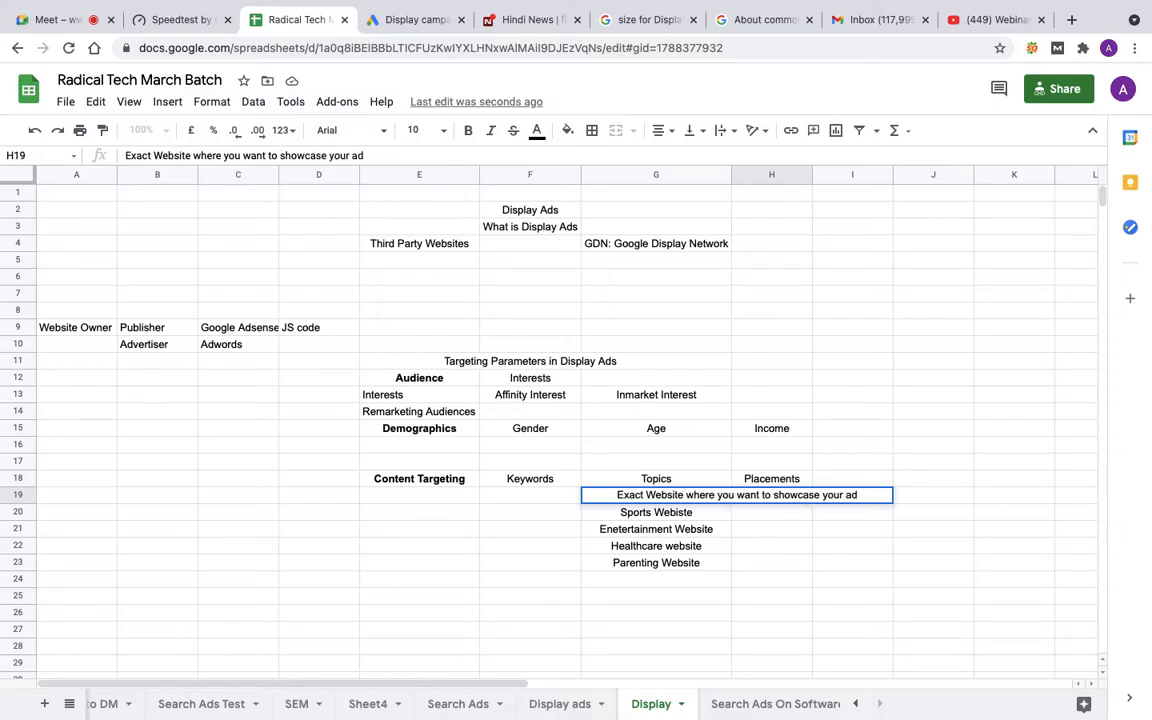
{"action": "key", "text": "Return"}
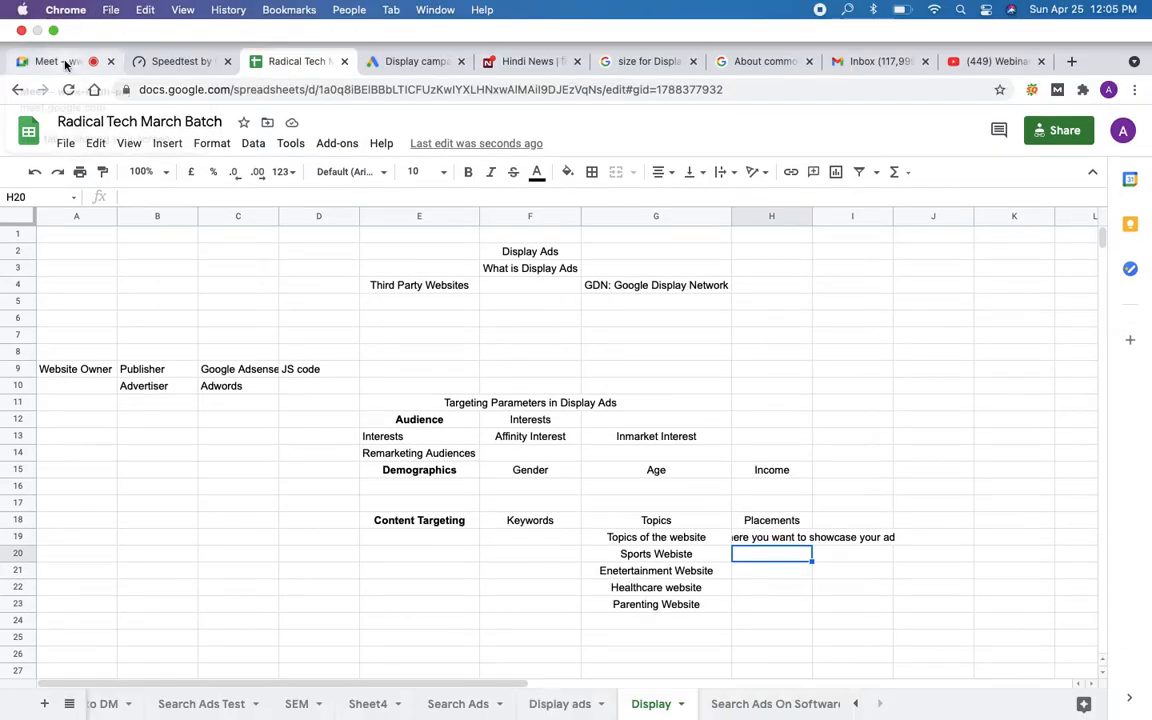
- Switch to the Google Meet call to mute and unmute the microphone, and return to the spreadsheet
{"action": "left_click", "coordinate": [66, 64]}
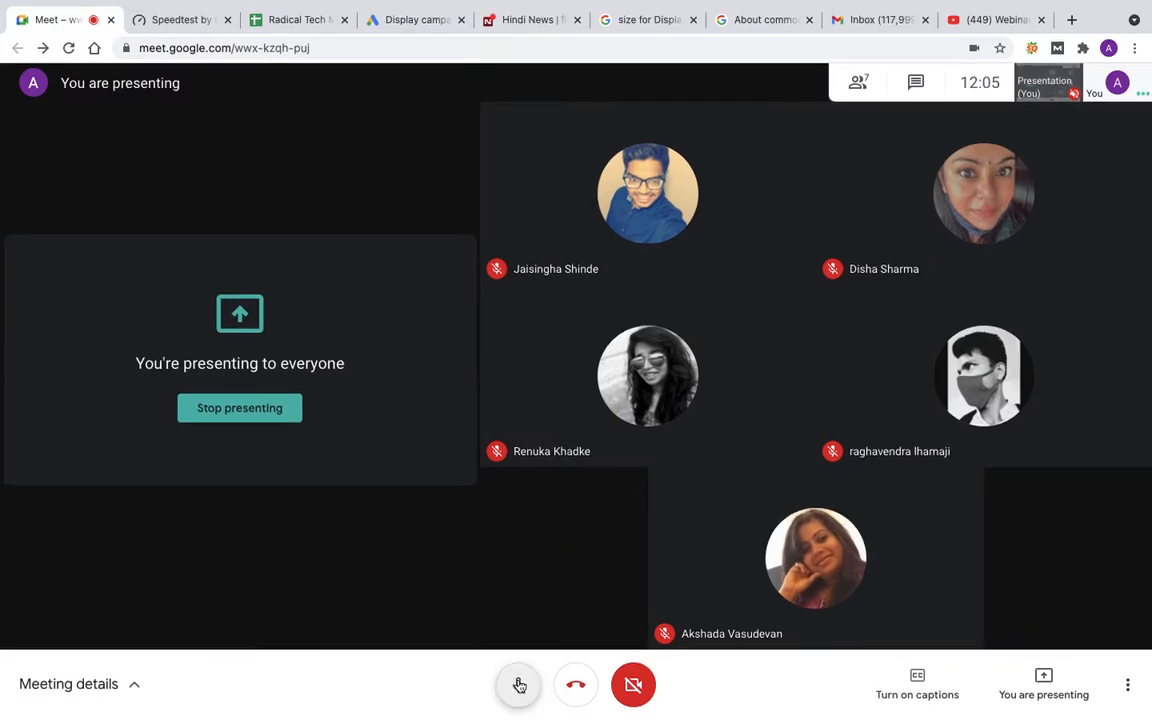
{"action": "left_click", "coordinate": [519, 685]}
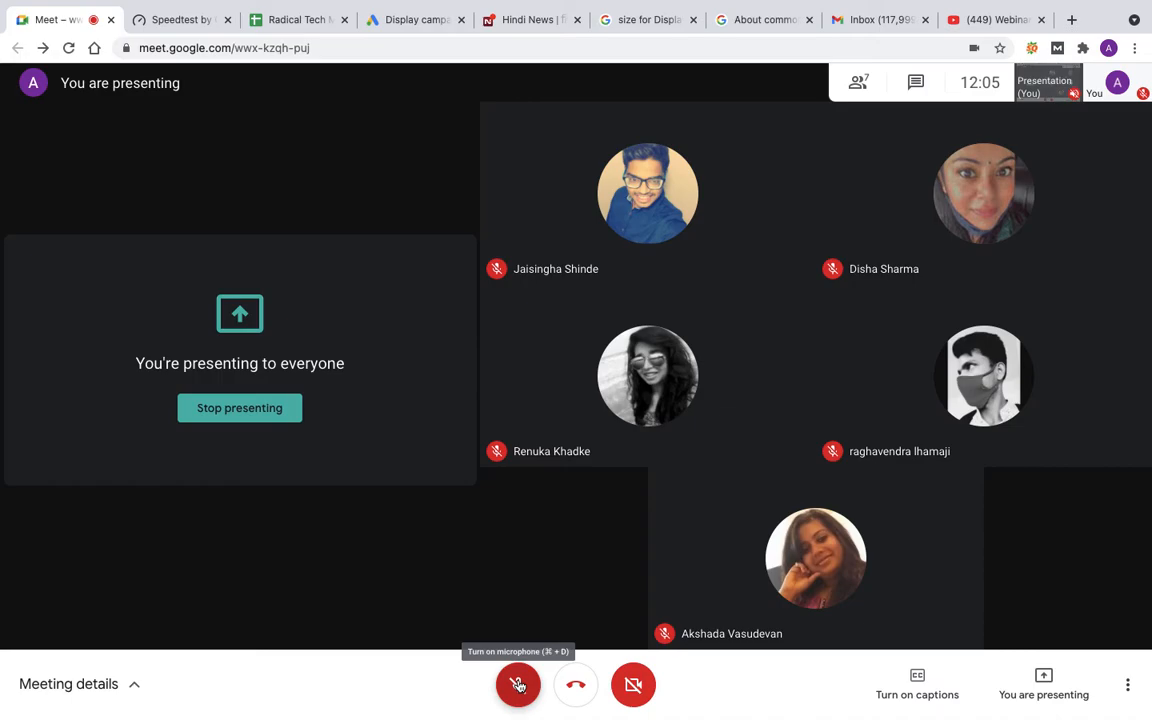
{"action": "left_click", "coordinate": [518, 685]}
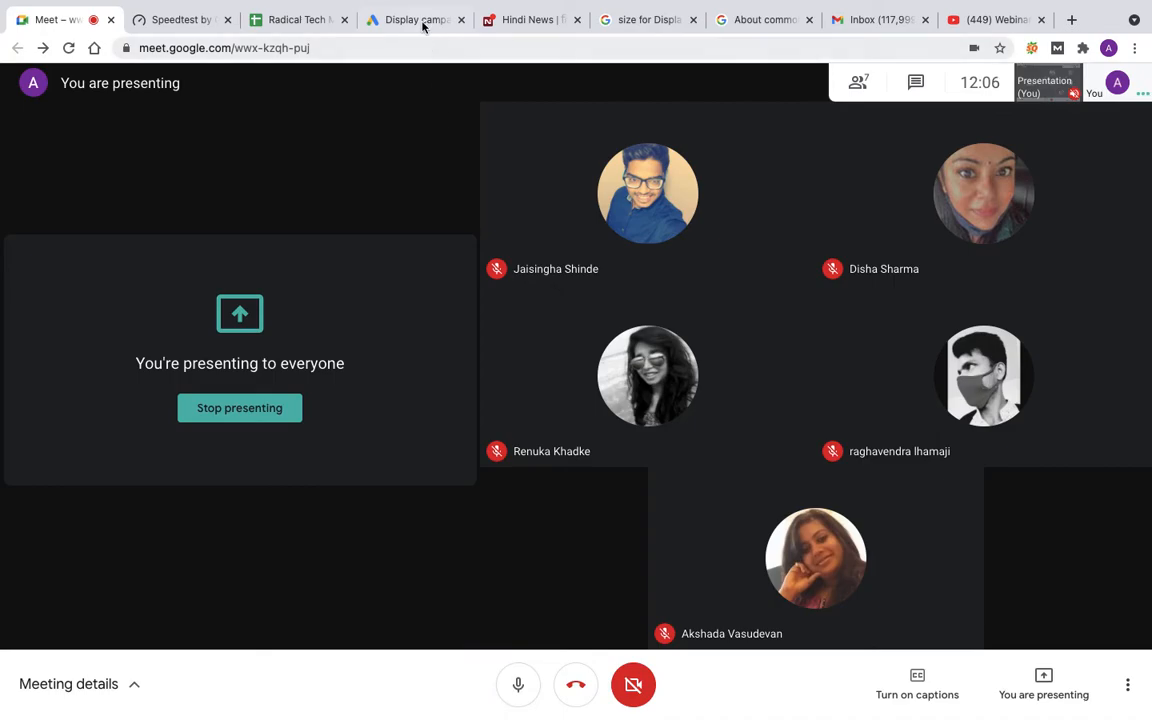
{"action": "left_click", "coordinate": [313, 25]}
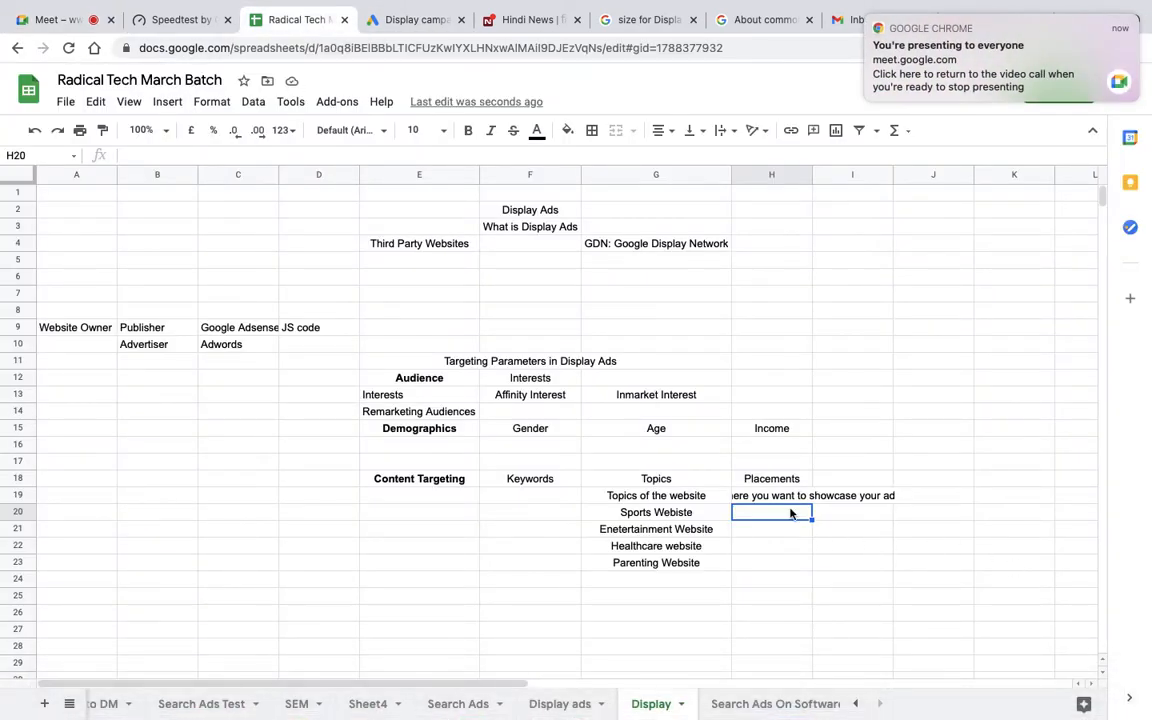
- Wrap the text of the placement description in cell H19
{"action": "left_click", "coordinate": [770, 497]}
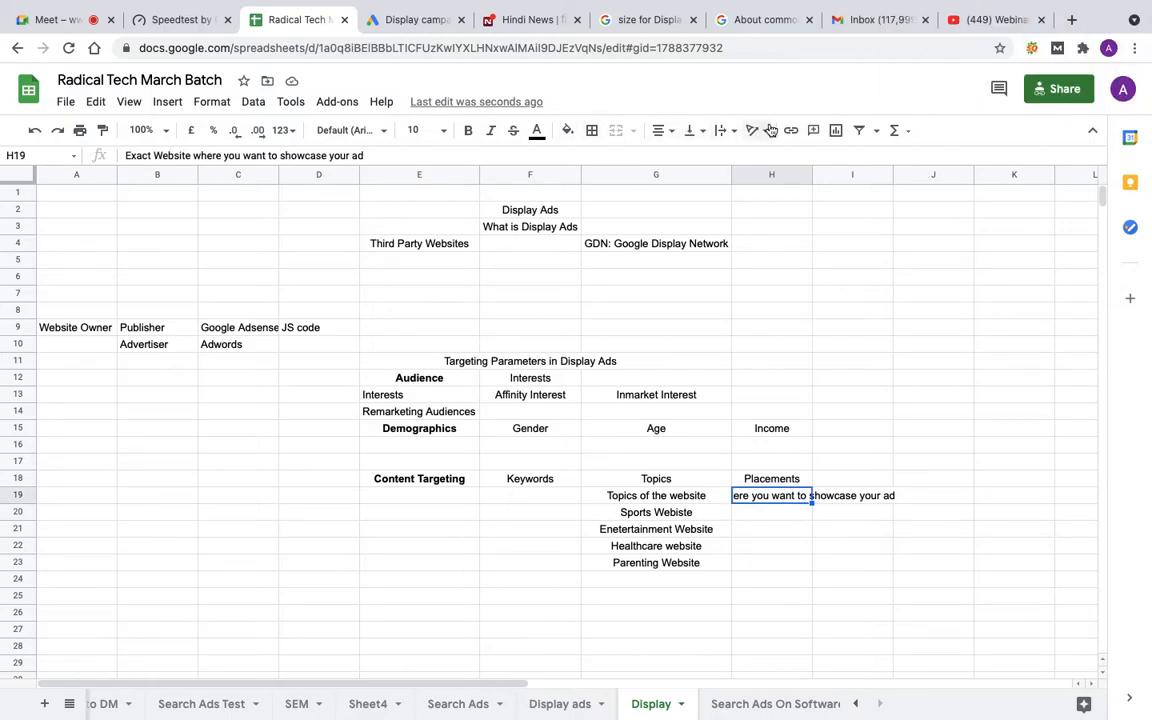
{"action": "left_click", "coordinate": [724, 131]}
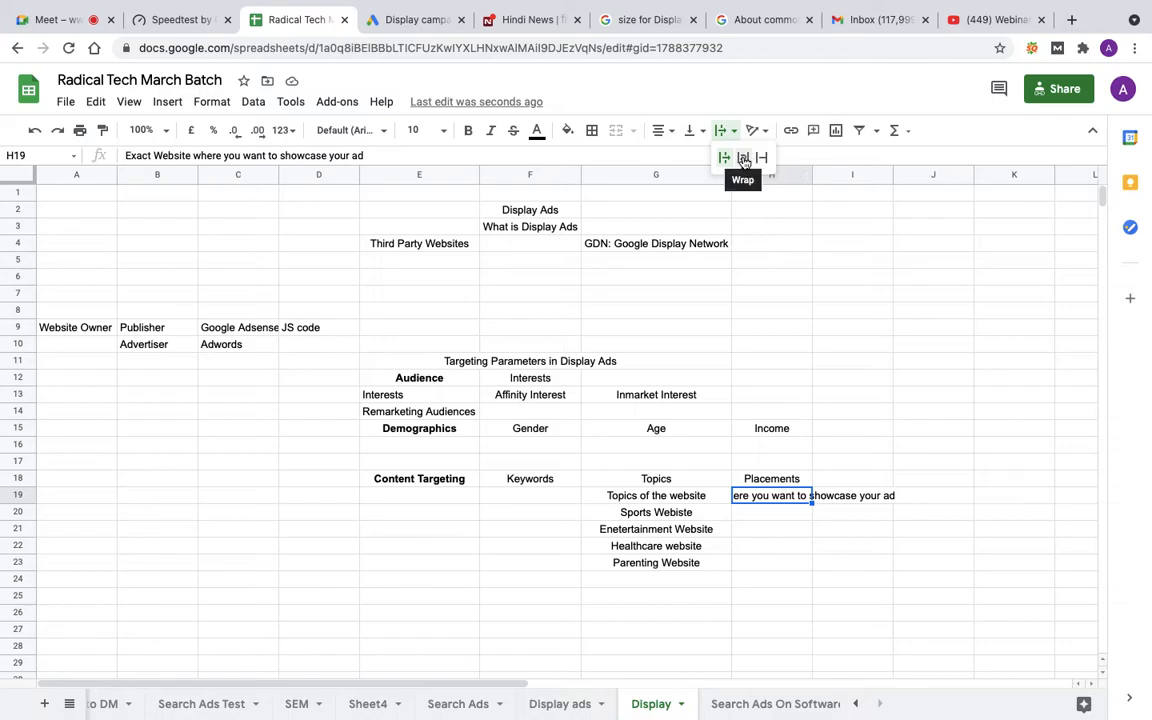
{"action": "left_click", "coordinate": [743, 157]}
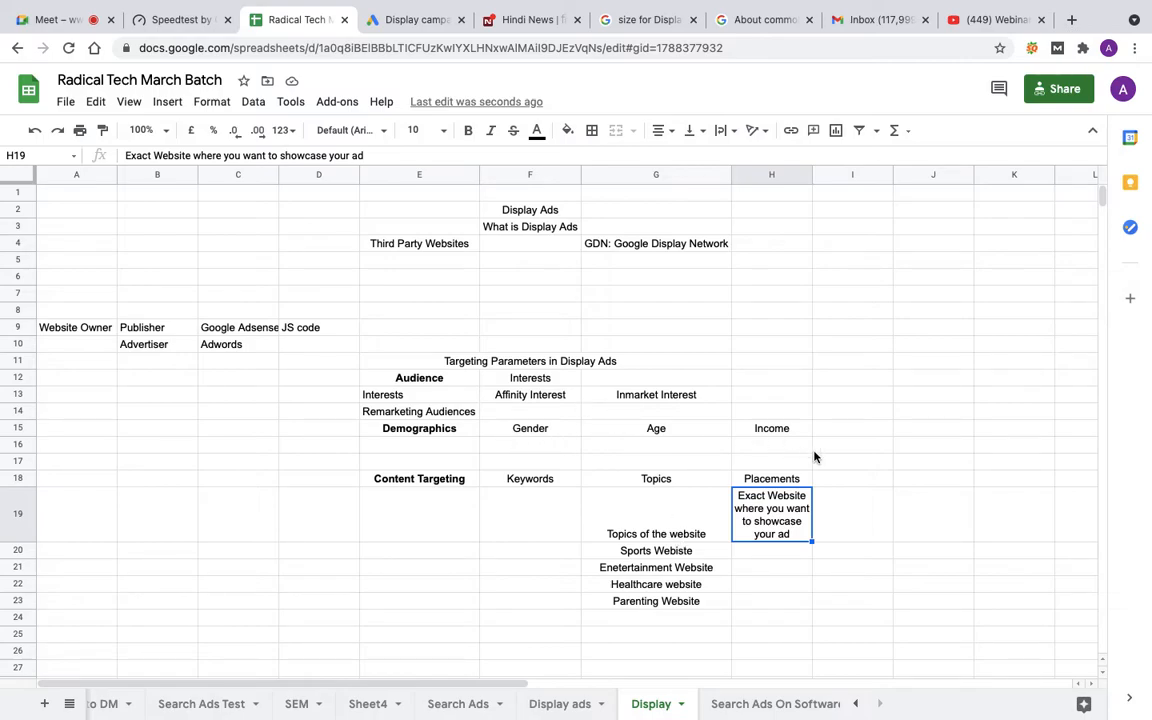
- Enter Affinity in cell B26 and Inmarket in cell D26 below the targeting table
{"action": "left_click", "coordinate": [533, 414]}
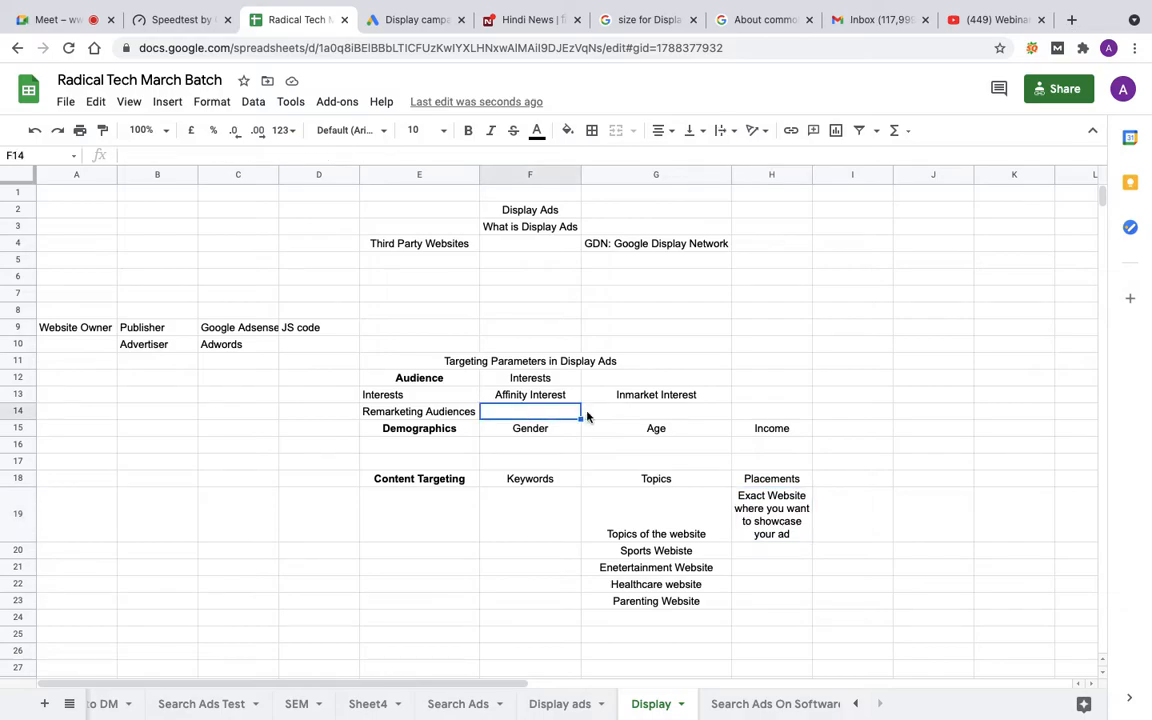
{"action": "left_click", "coordinate": [664, 407]}
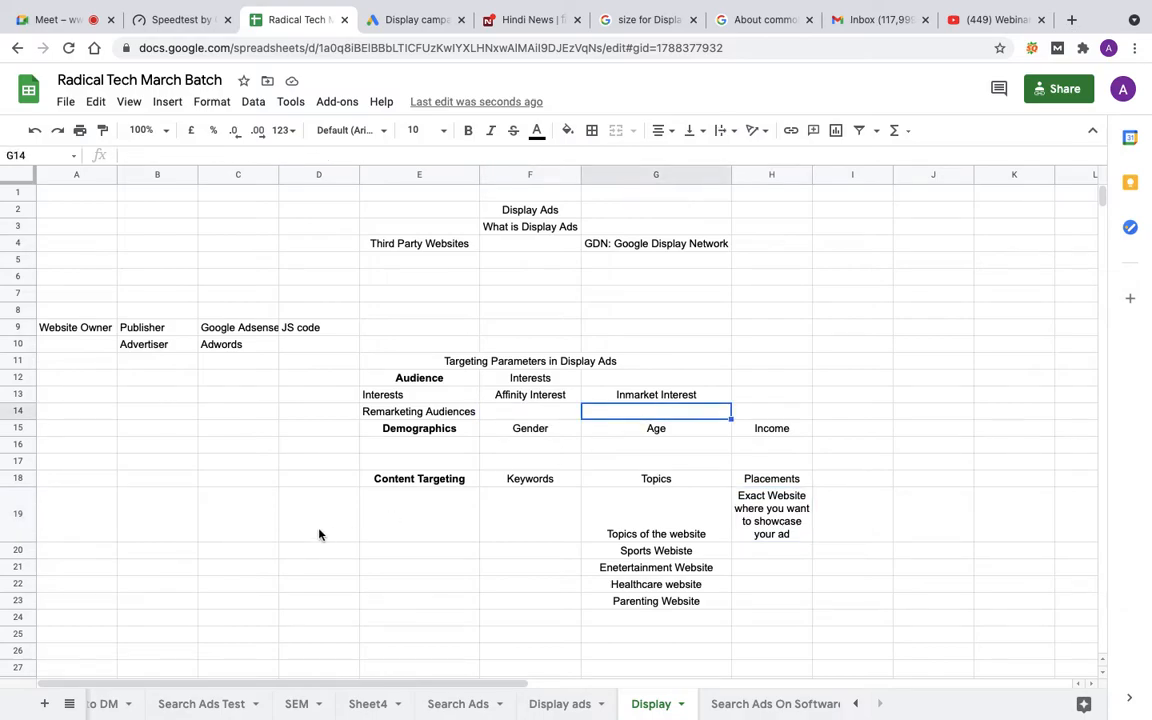
{"action": "scroll", "coordinate": [323, 536], "scroll_direction": "down", "scroll_amount": 4}
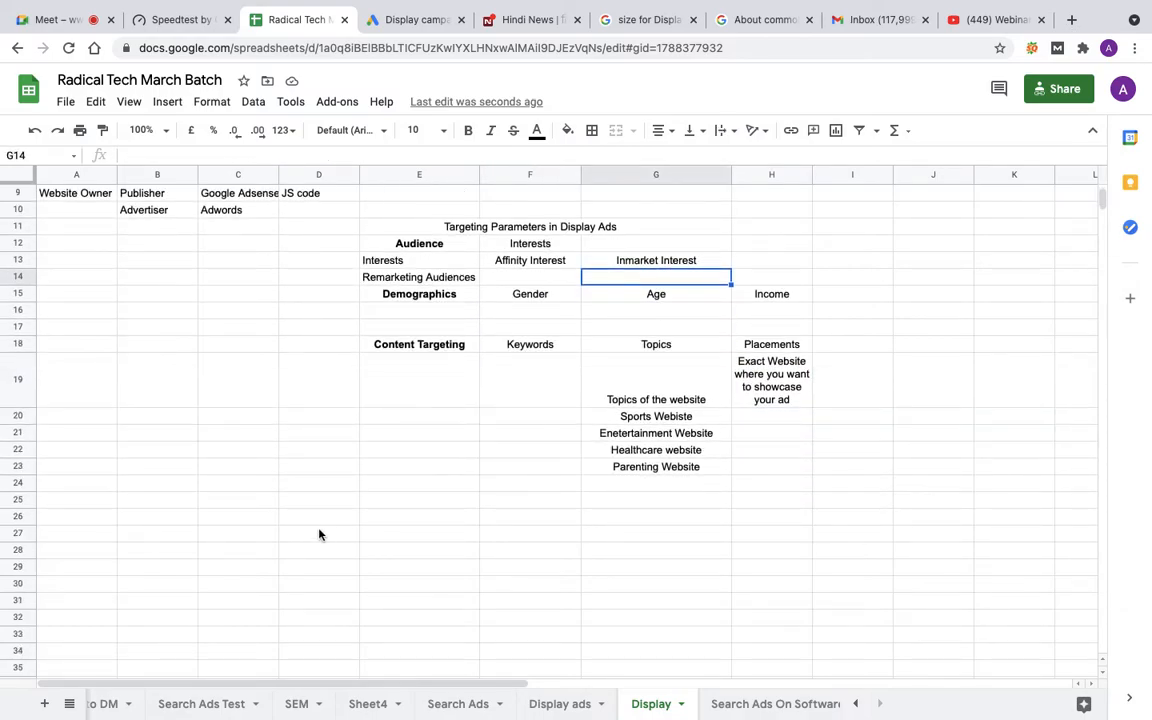
{"action": "left_click", "coordinate": [137, 518]}
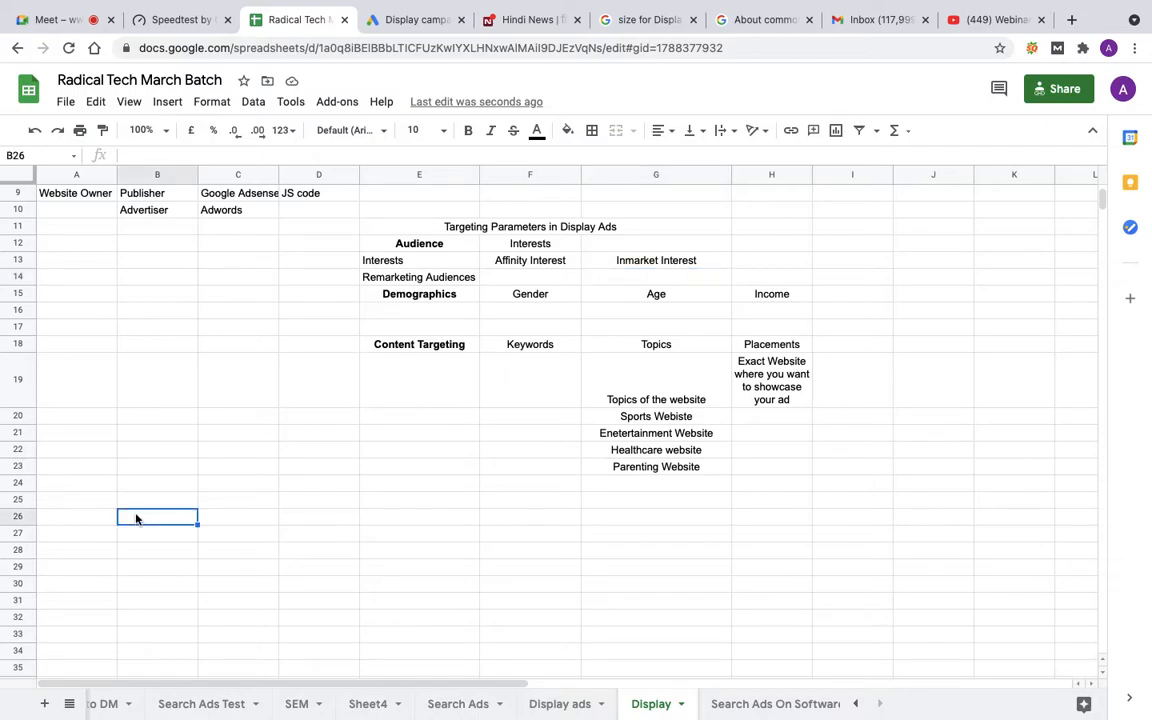
{"action": "type", "text": "Affinity"}
{"action": "key", "text": "Tab"}
{"action": "key", "text": "Tab"}
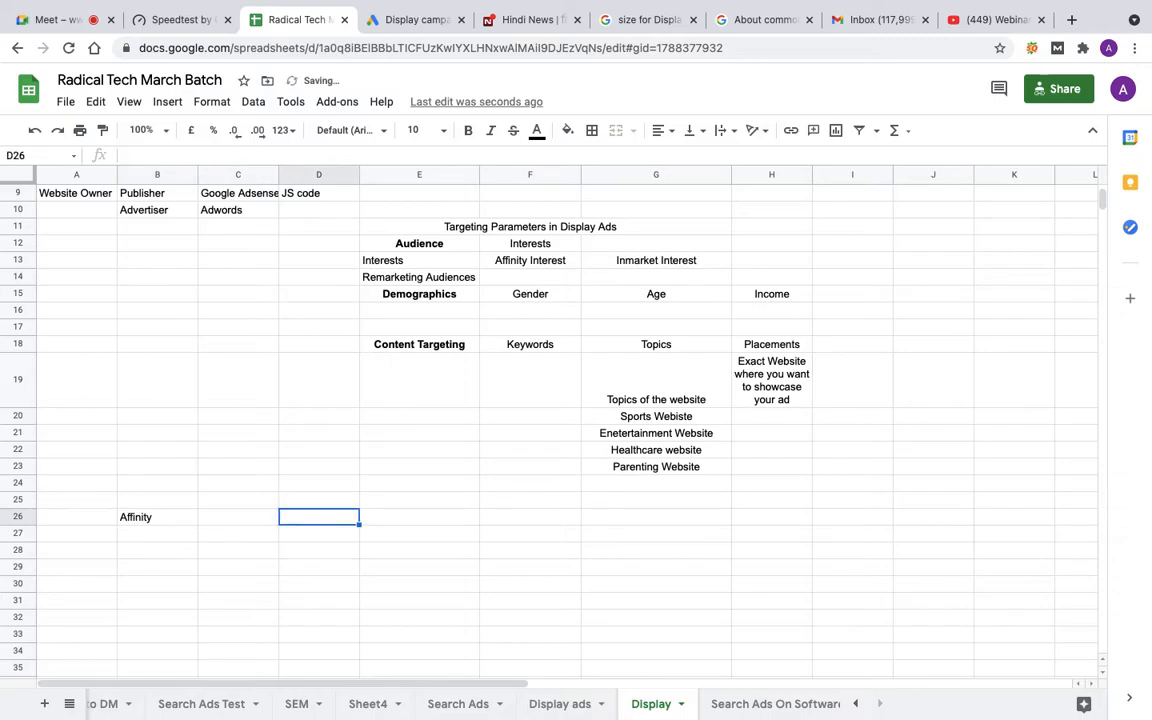
{"action": "type", "text": "Inmarket"}
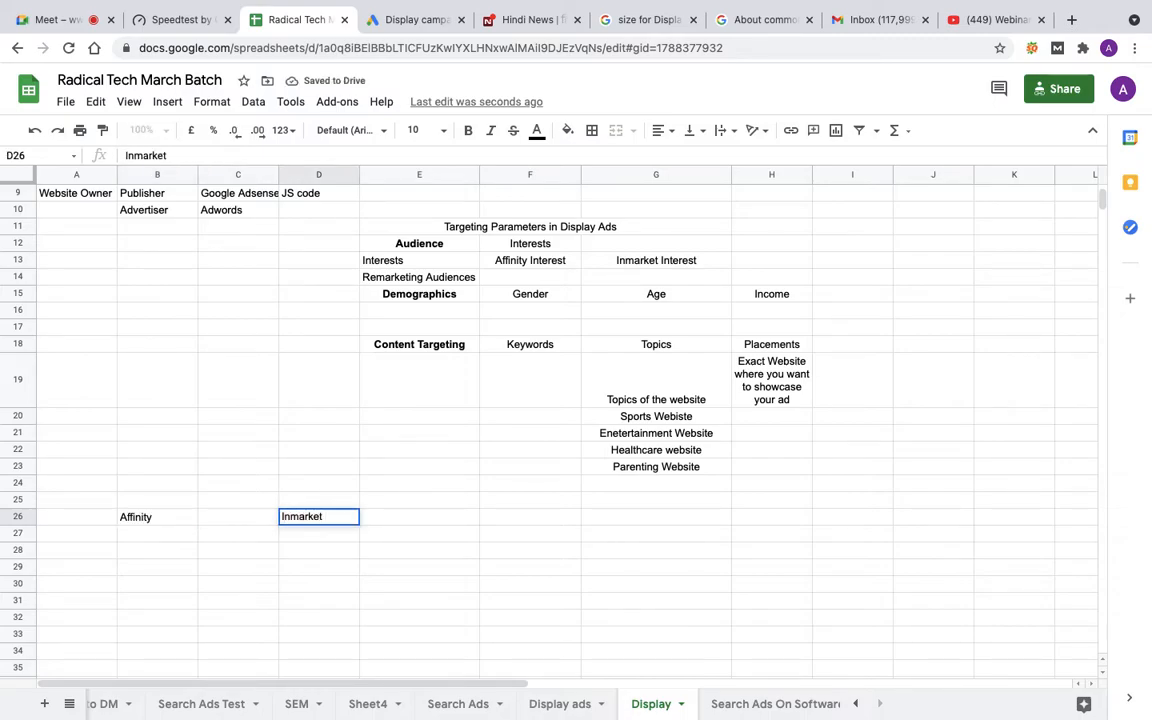
- Enter Broad Category in cell B27 under Affinity and Niche Category in cell D27 under Inmarket
{"action": "left_click", "coordinate": [147, 537]}
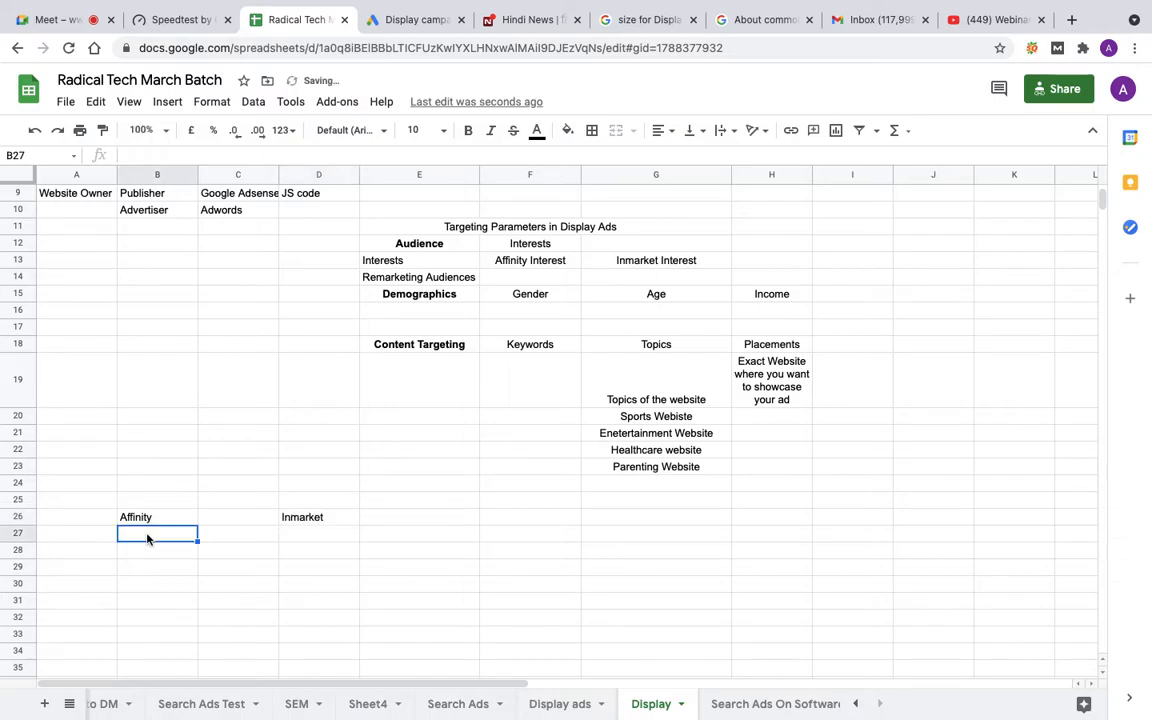
{"action": "type", "text": "Crea"}
{"action": "key", "text": "BackSpace"}
{"action": "key", "text": "BackSpace"}
{"action": "key", "text": "BackSpace"}
{"action": "key", "text": "BackSpace"}
{"action": "type", "text": "B"}
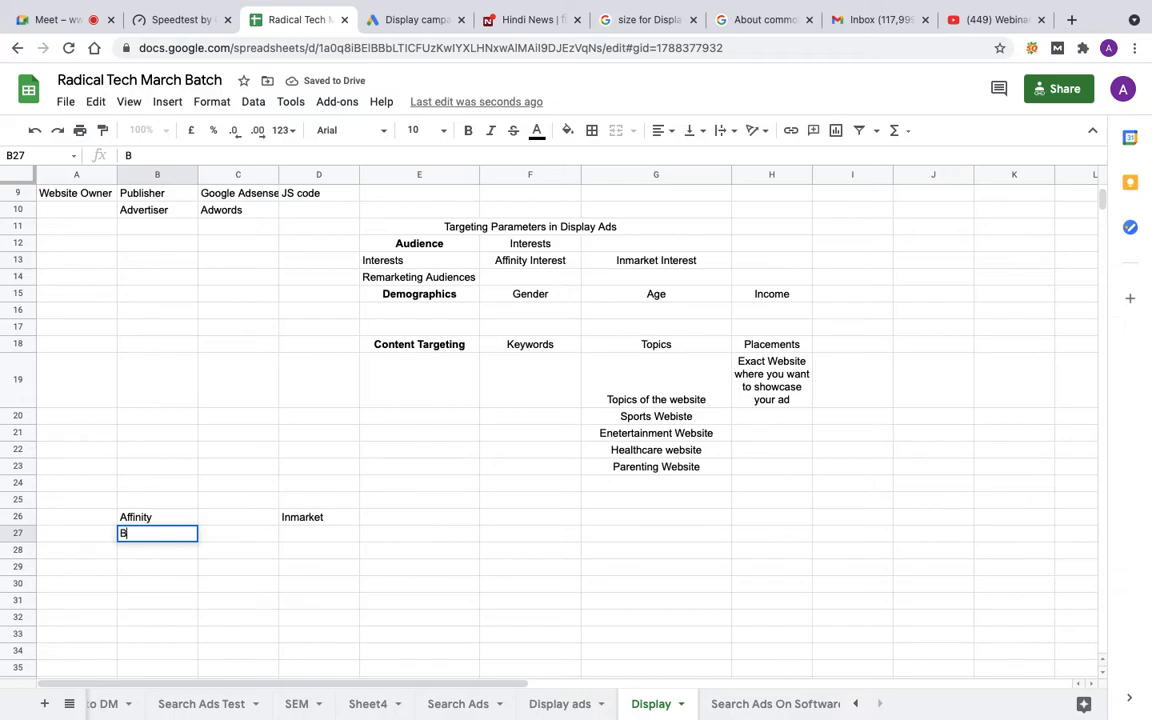
{"action": "type", "text": "road Category"}
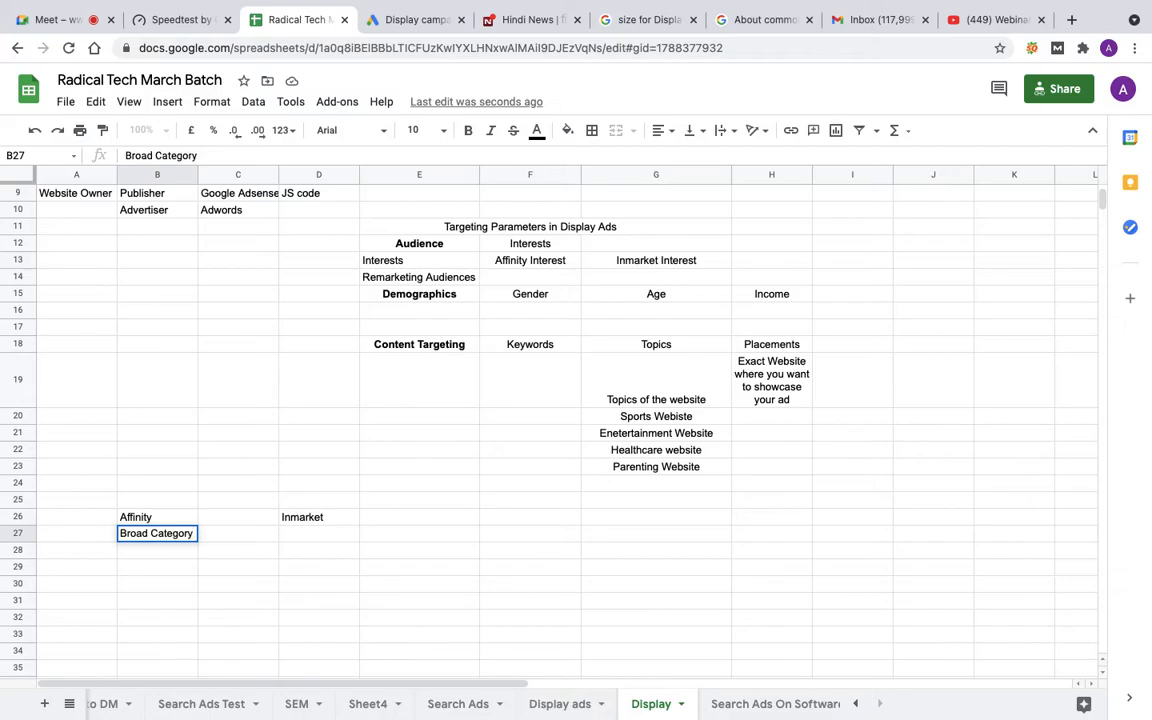
{"action": "key", "text": "Tab"}
{"action": "key", "text": "Tab"}
{"action": "type", "text": "N"}
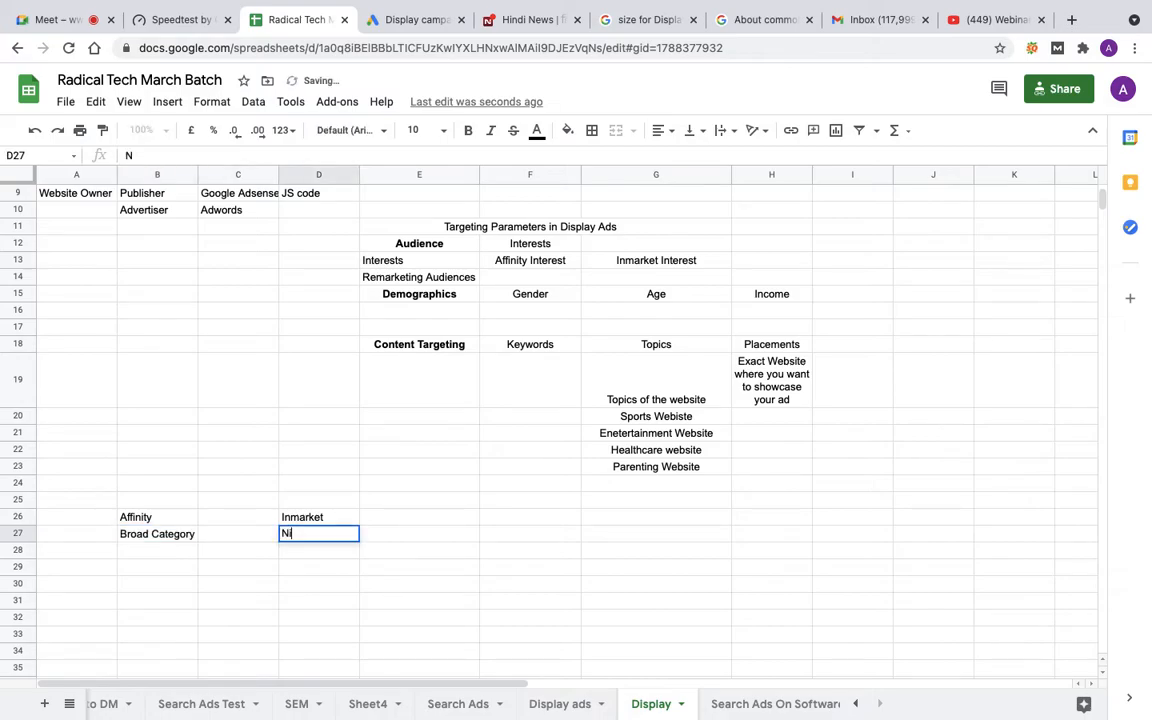
{"action": "type", "text": "iche Category"}
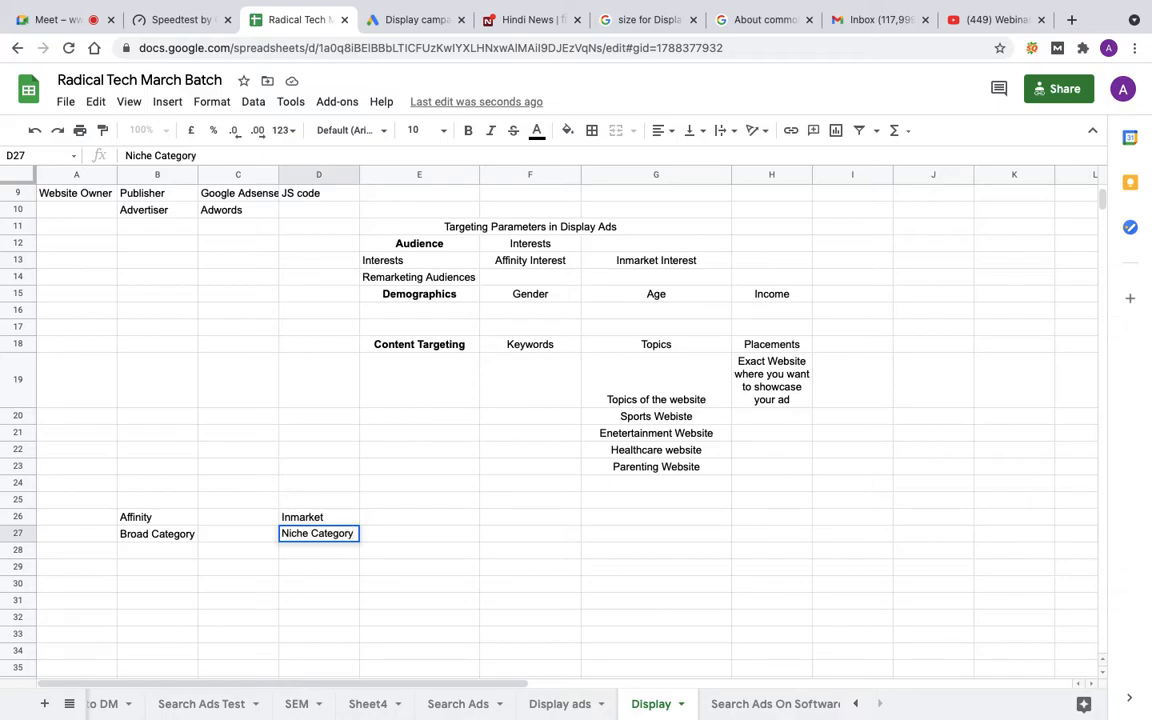
{"action": "key", "text": "Return"}
- Add the first example pair in row 28, with Makeup in B28 and Bridal Makeup in D28
{"action": "key", "text": "Left"}
{"action": "key", "text": "Left"}
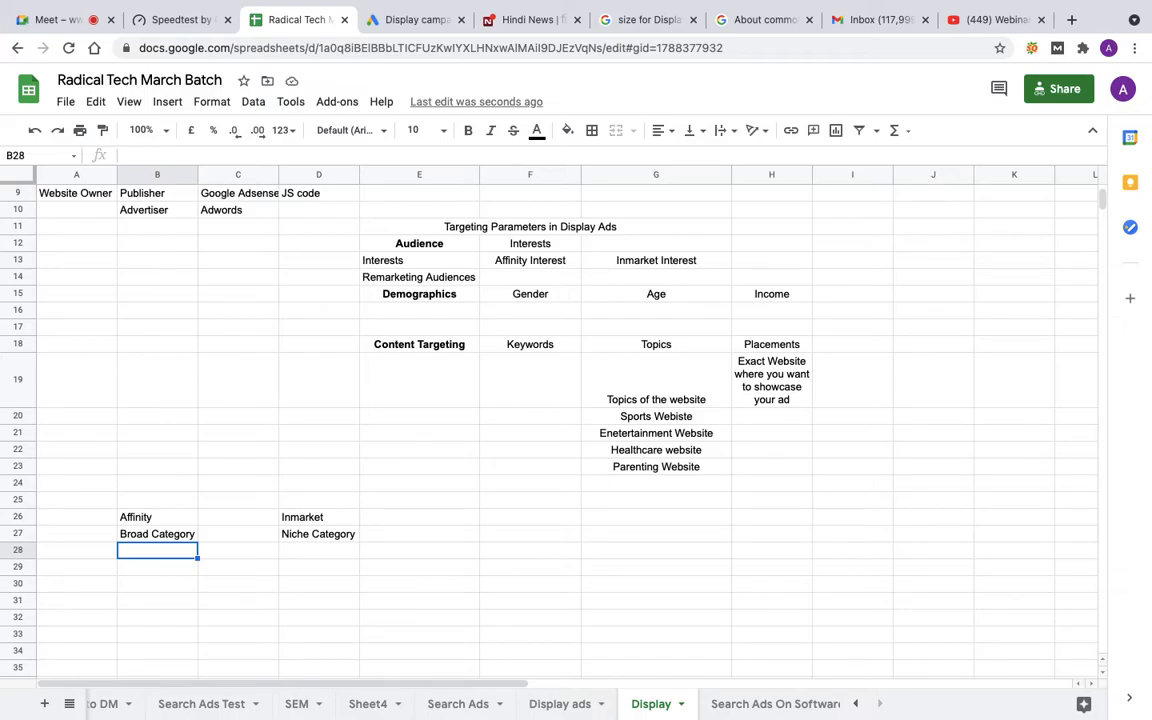
{"action": "type", "text": "Make"}
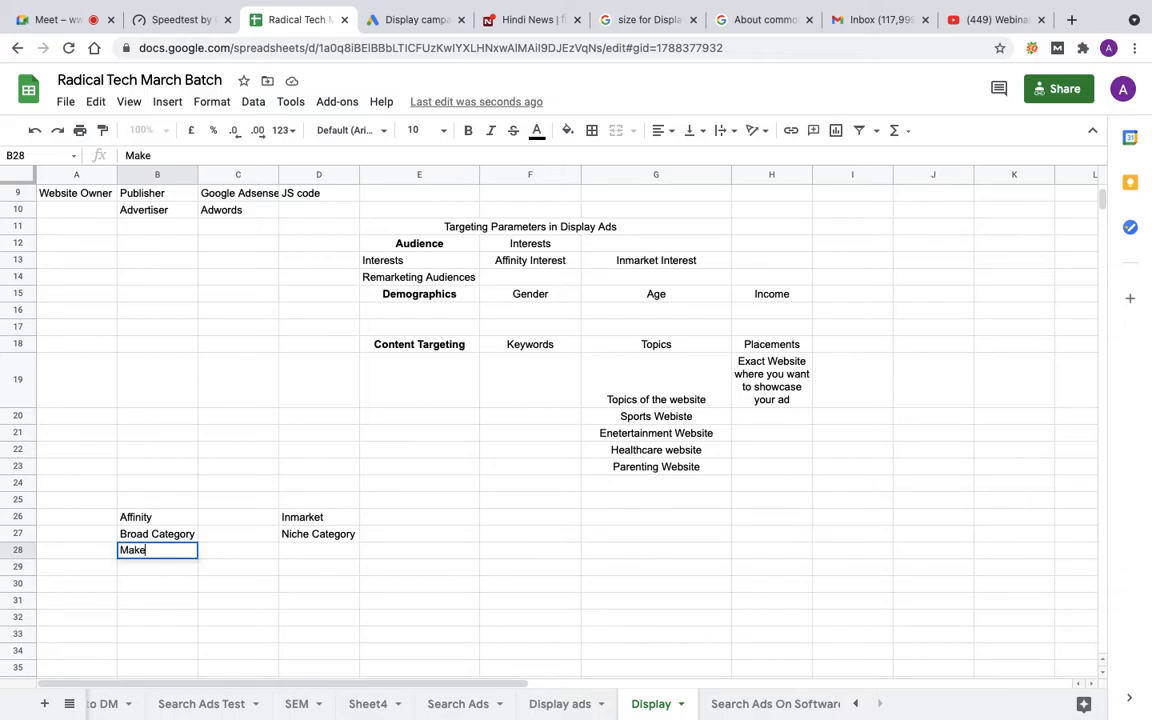
{"action": "type", "text": "up"}
{"action": "key", "text": "Tab"}
{"action": "key", "text": "Tab"}
{"action": "key", "text": "Tab"}
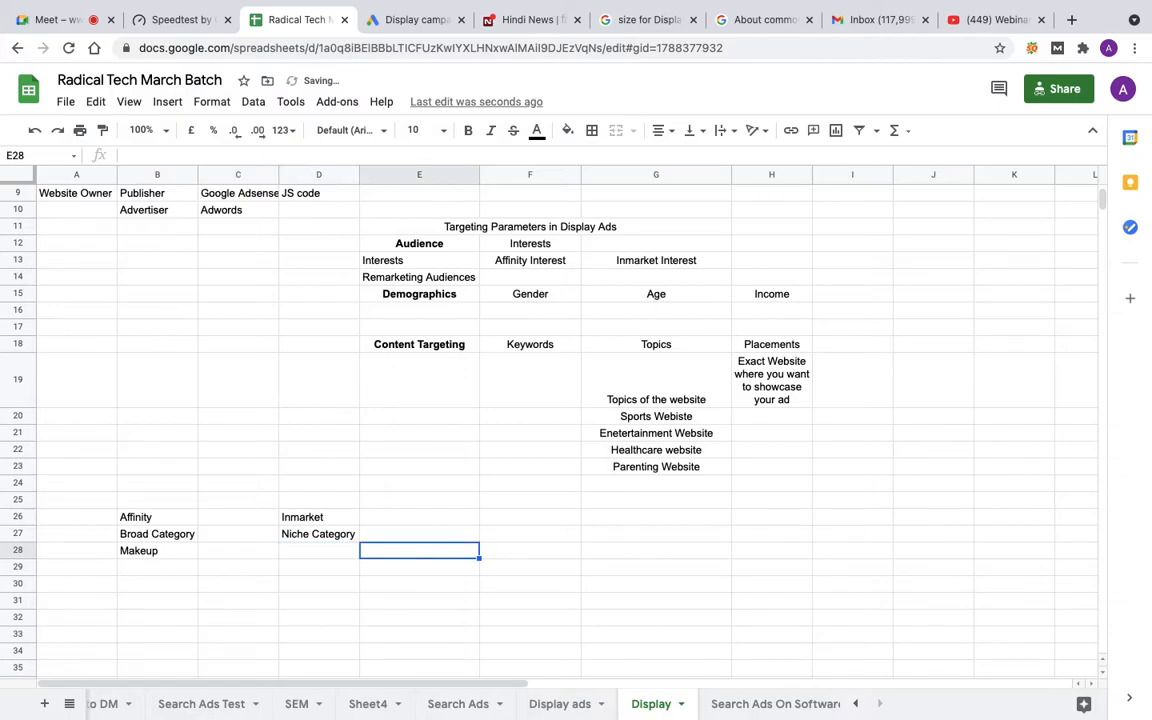
{"action": "left_click", "coordinate": [319, 550]}
{"action": "type", "text": "Brid"}
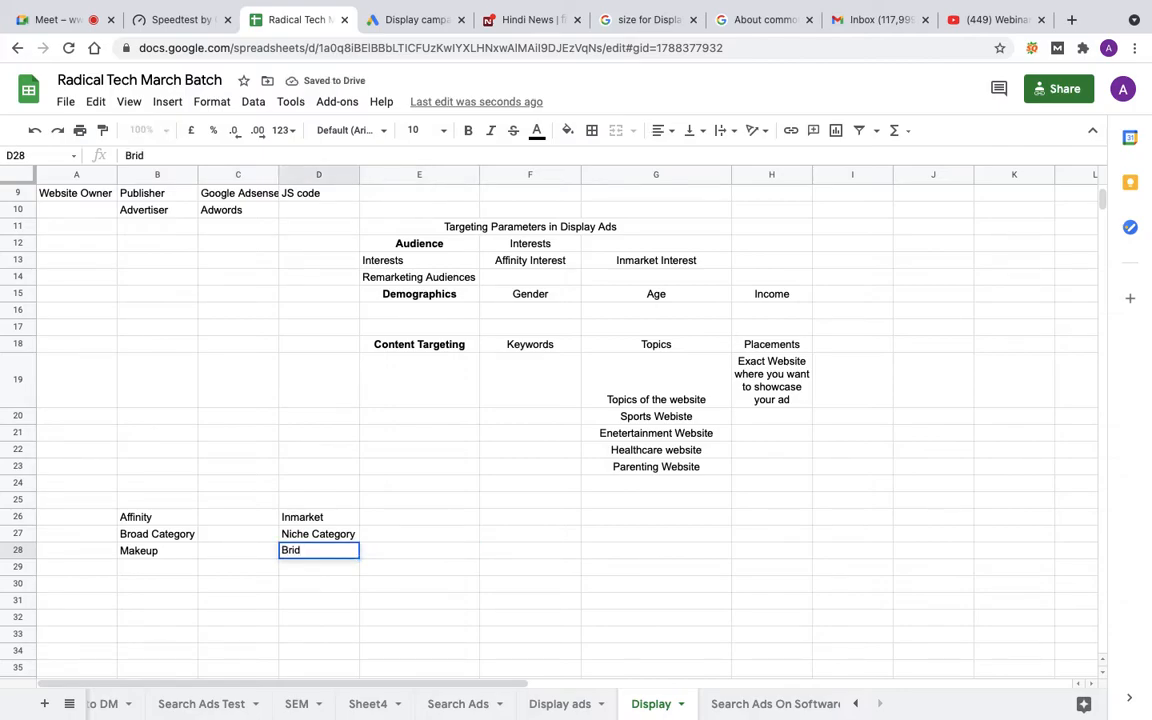
{"action": "type", "text": "al Makeup"}
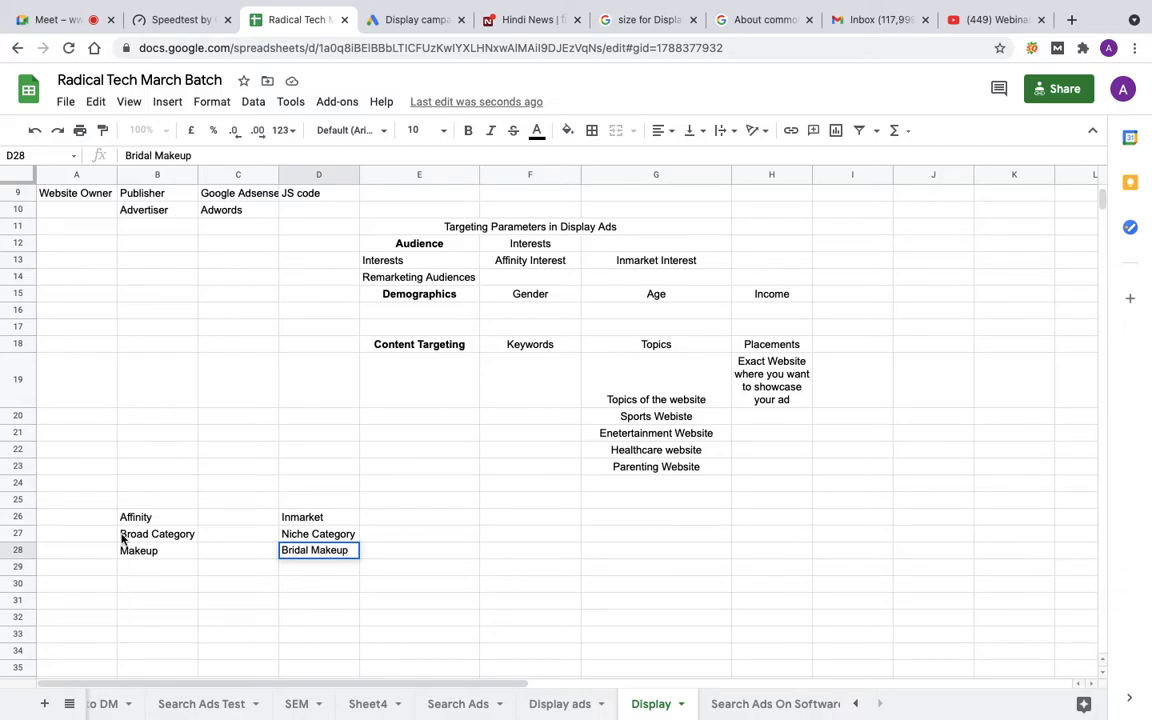
- Enter Beauty Parlour in cell A29 as the example business for the makeup interests
{"action": "left_click", "coordinate": [54, 569]}
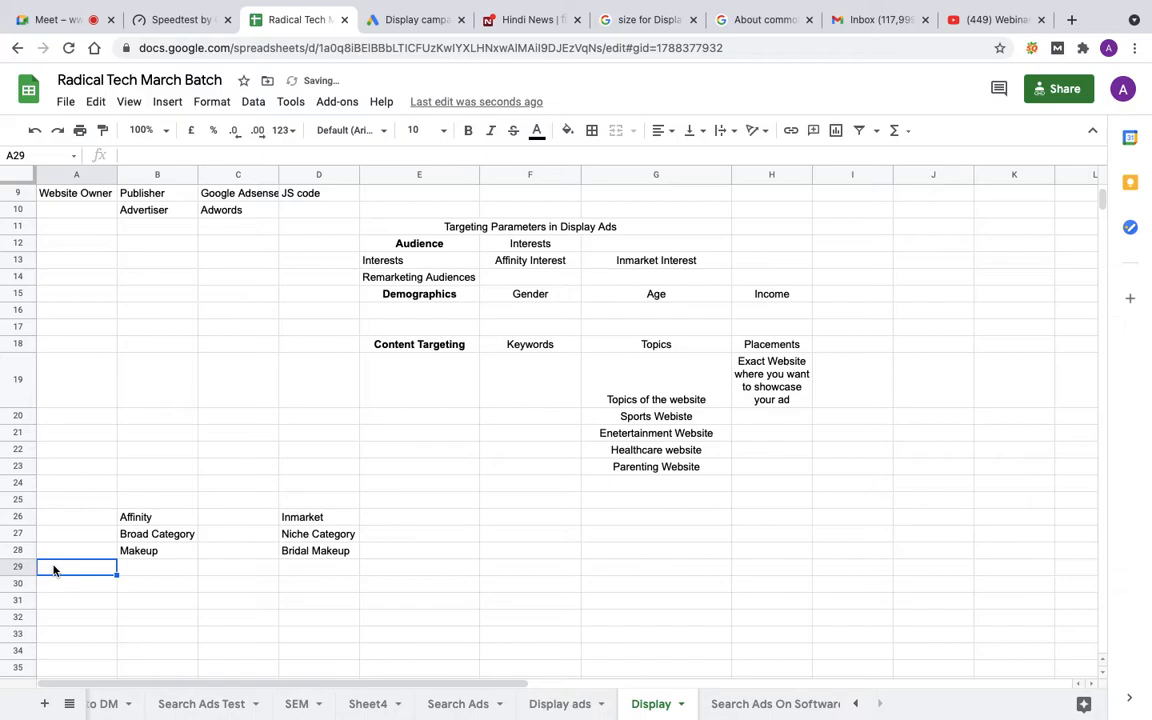
{"action": "type", "text": "Beauty "}
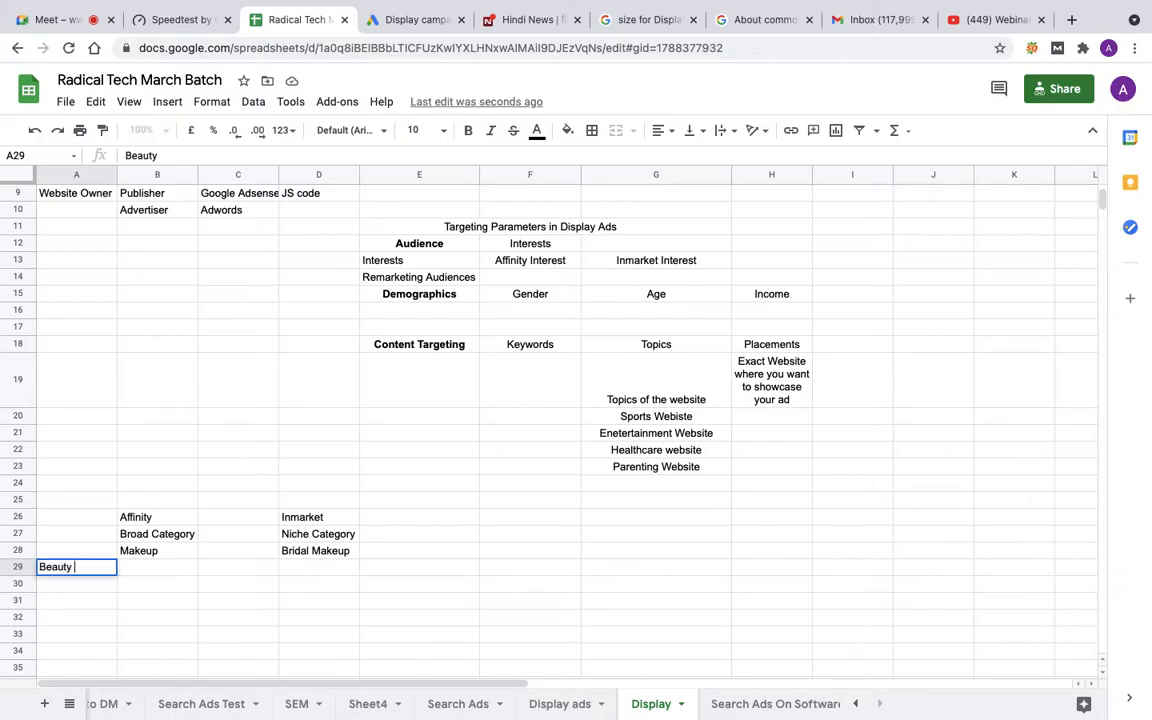
{"action": "type", "text": "Parlour"}
{"action": "left_click", "coordinate": [154, 550]}
{"action": "left_click", "coordinate": [323, 552]}
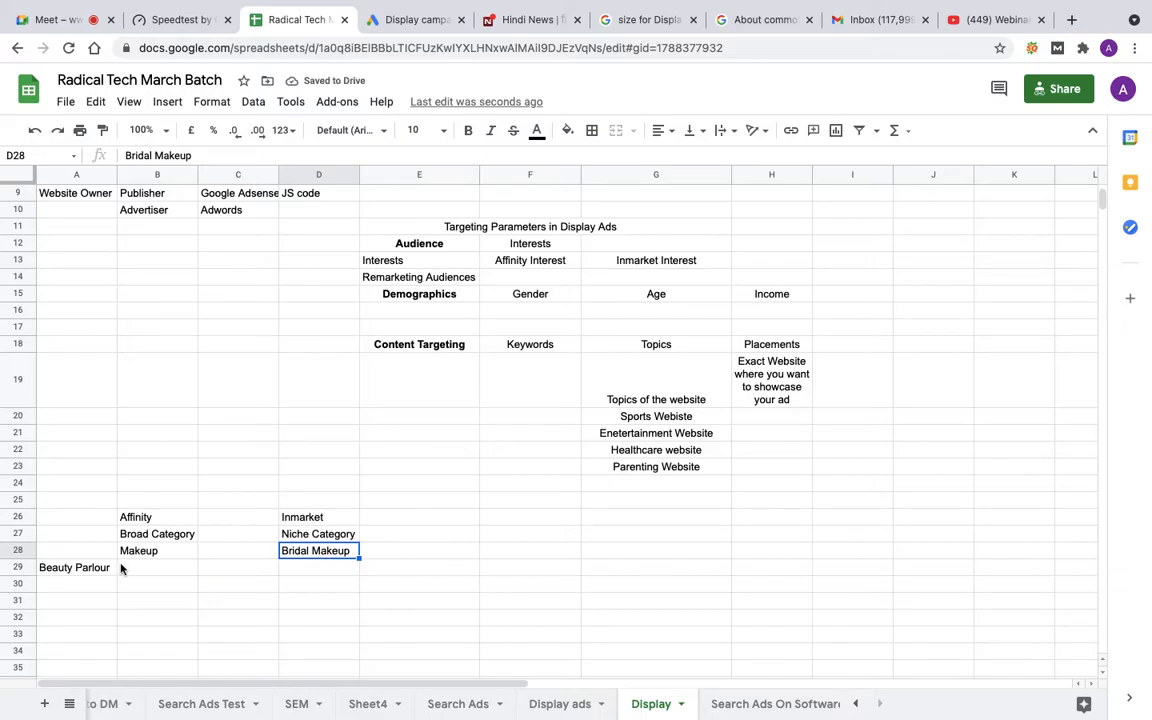
{"action": "left_click", "coordinate": [147, 549]}
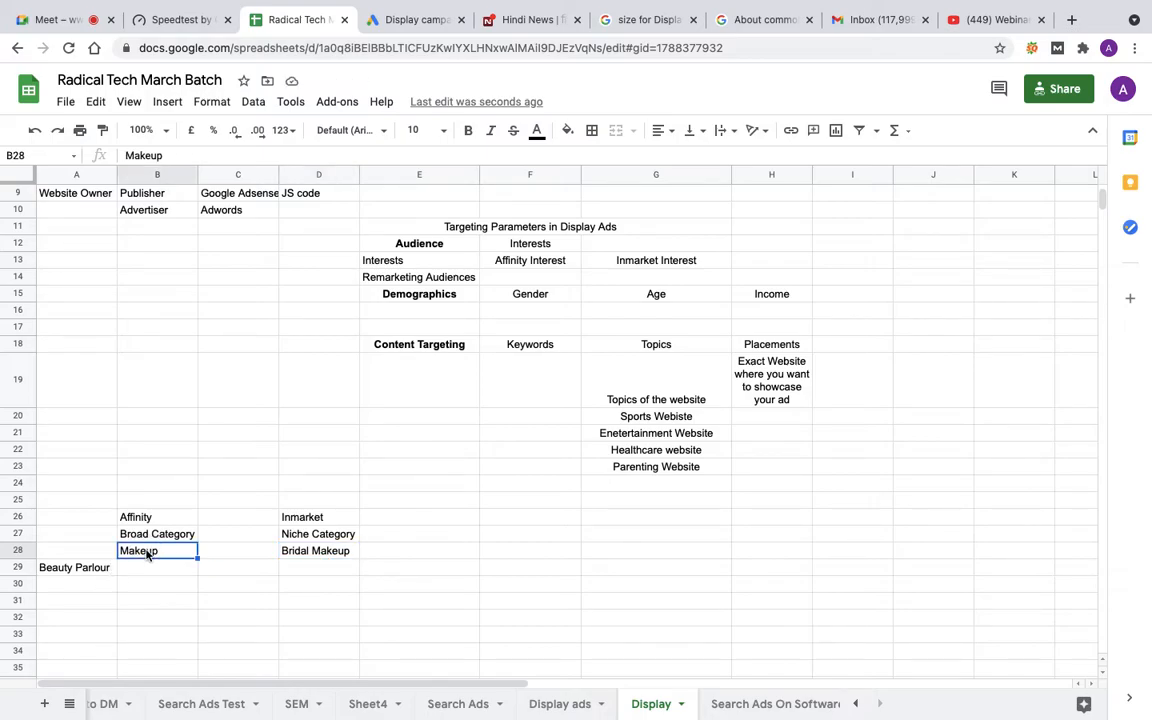
{"action": "left_click", "coordinate": [315, 556]}
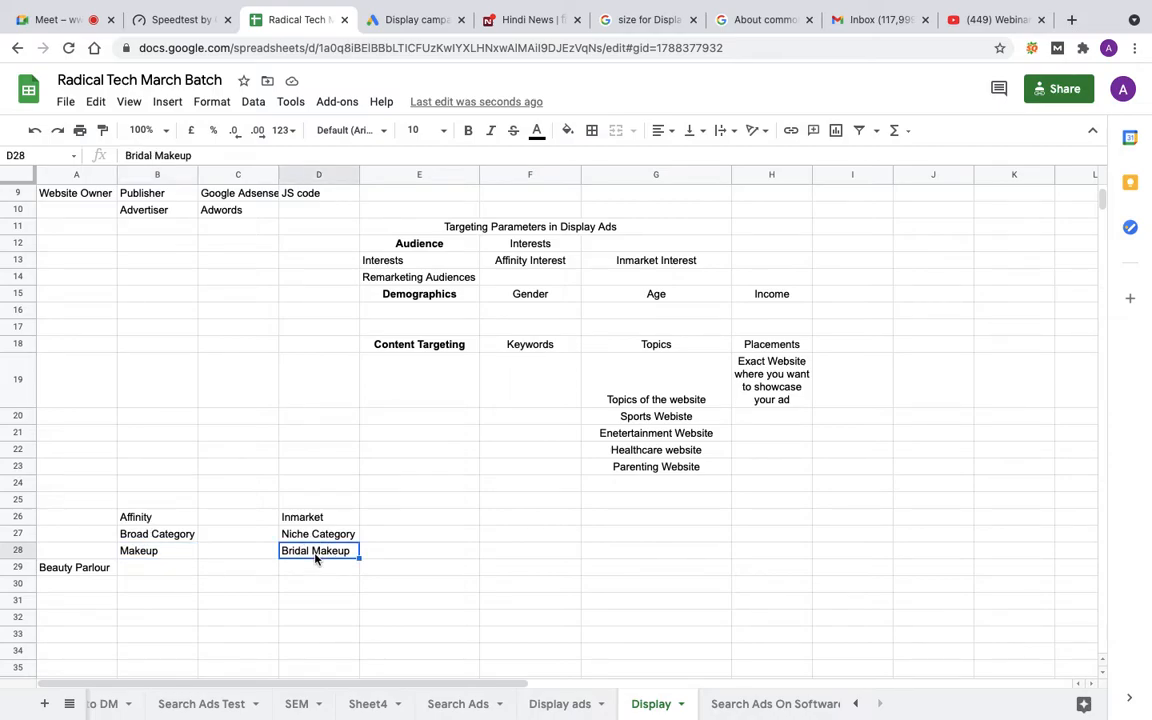
{"action": "left_click", "coordinate": [86, 589]}
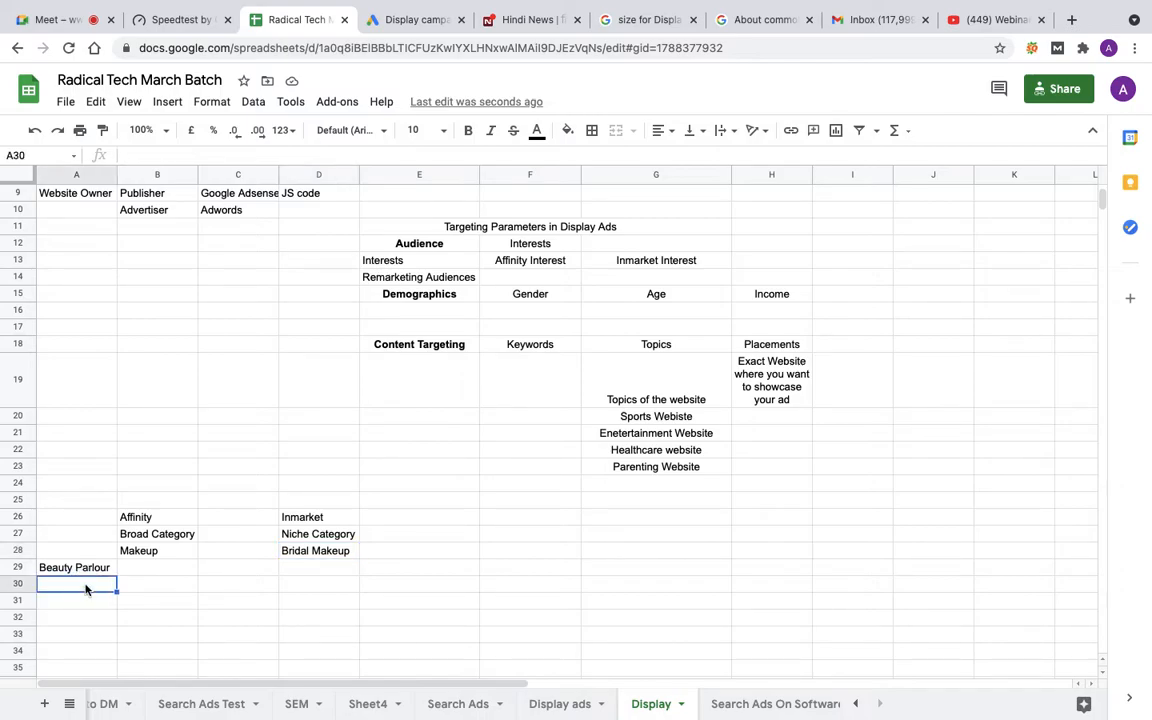
{"action": "left_click_drag", "start_coordinate": [148, 500], "coordinate": [148, 556]}
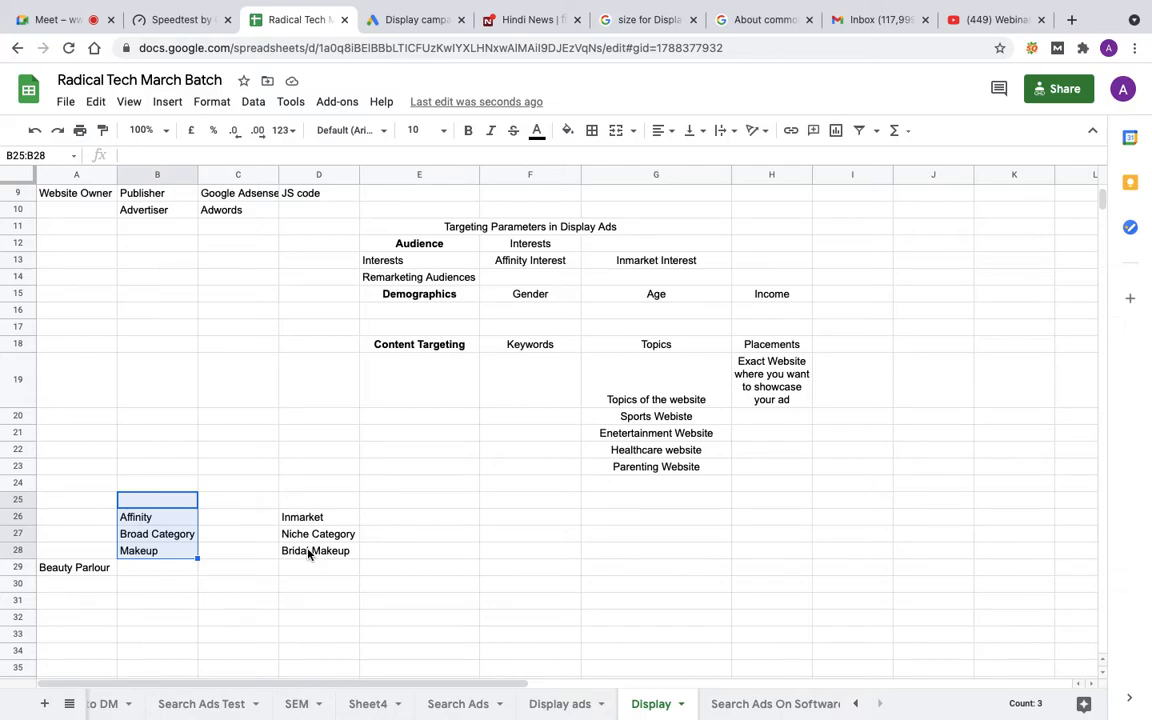
{"action": "left_click", "coordinate": [309, 555]}
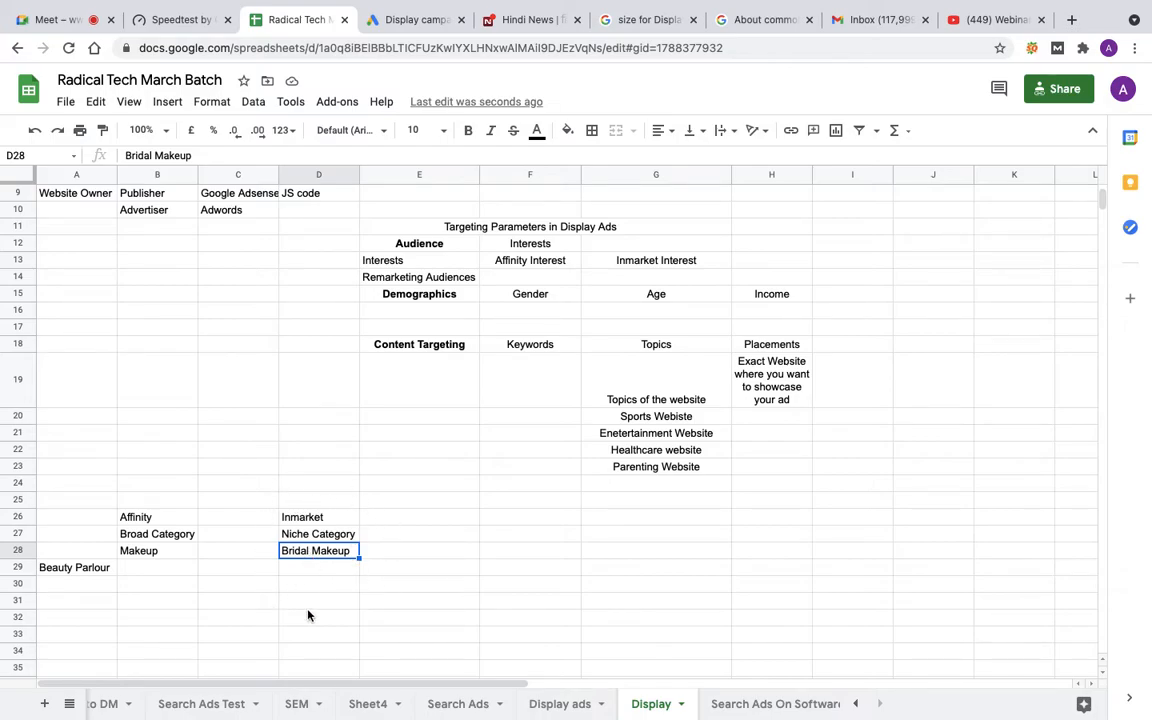
- Add a second example pair in row 31, with Smartphone in B31 and Premium Smartphones in D31
{"action": "left_click", "coordinate": [85, 589]}
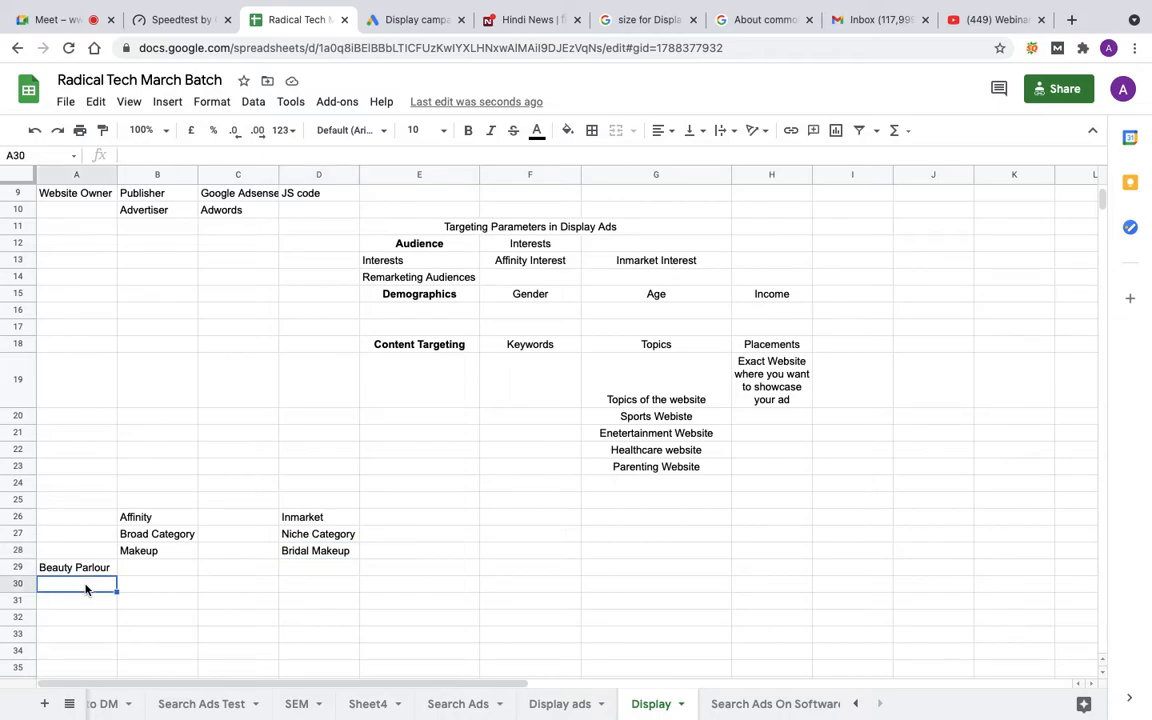
{"action": "key", "text": "Down"}
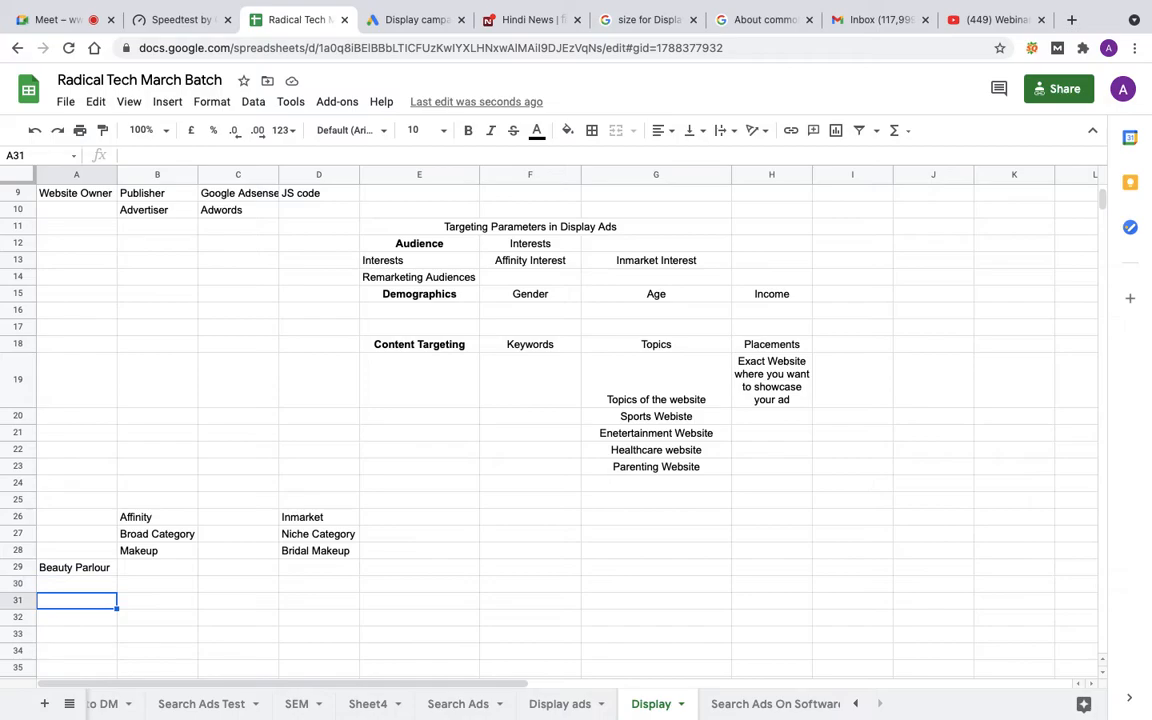
{"action": "key", "text": "Right"}
{"action": "type", "text": "Smartphone"}
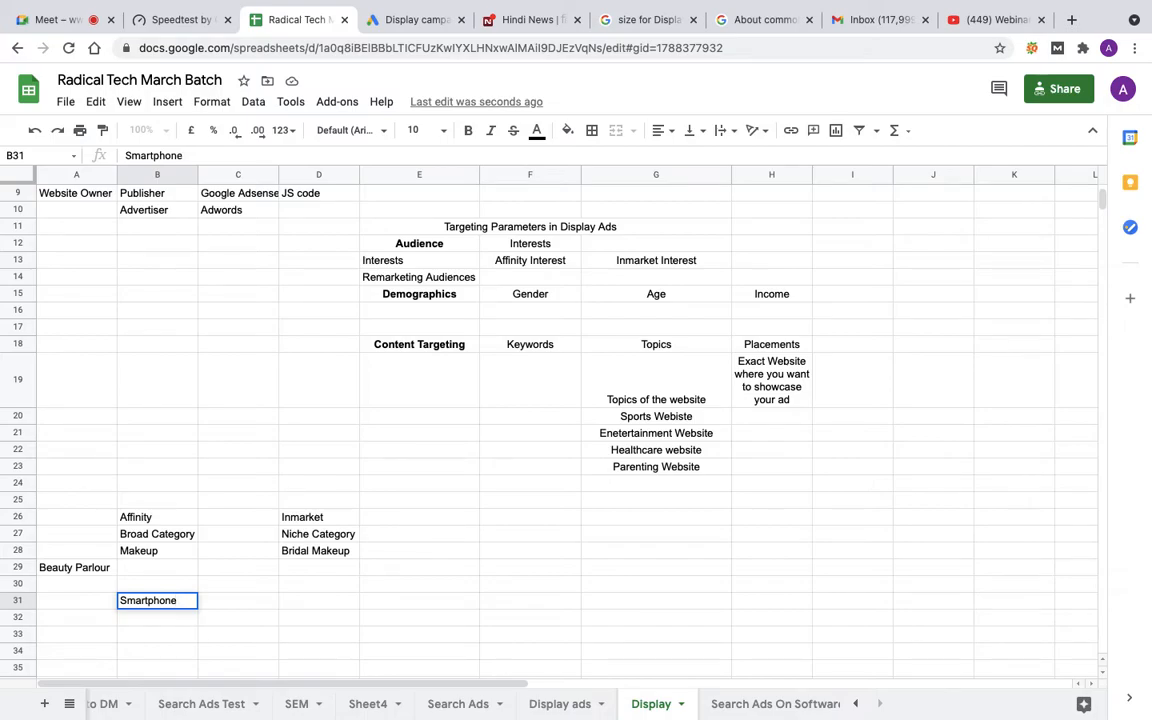
{"action": "key", "text": "Tab"}
{"action": "key", "text": "Tab"}
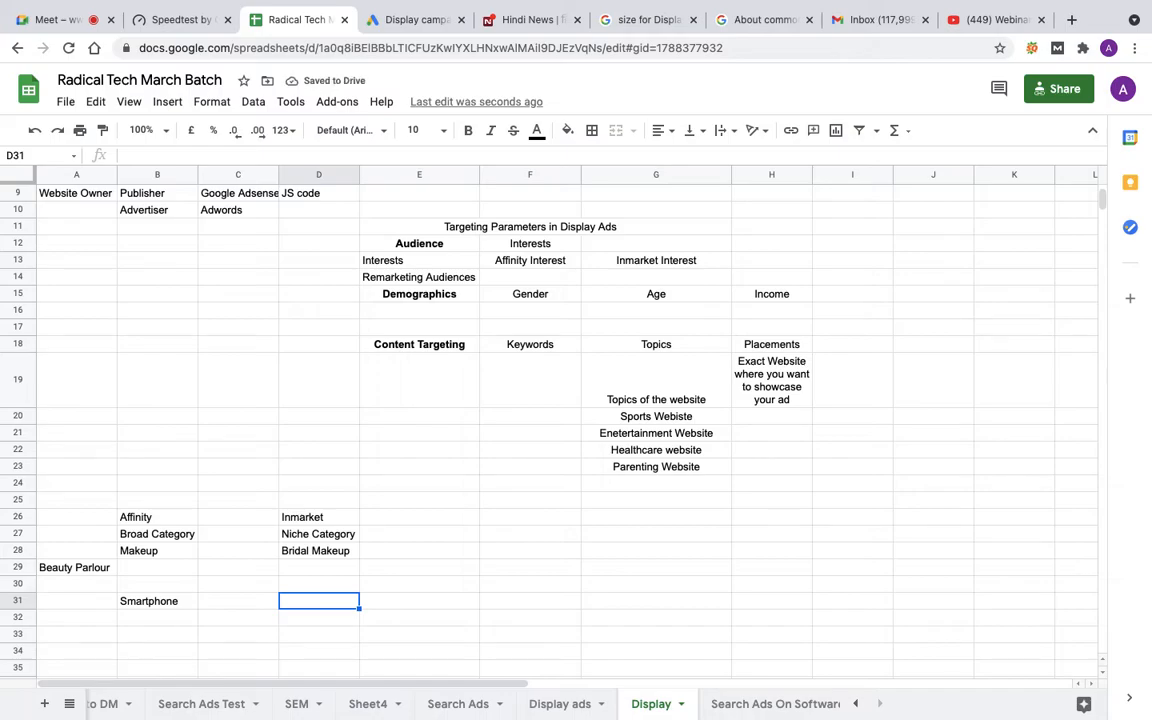
{"action": "type", "text": "re"}
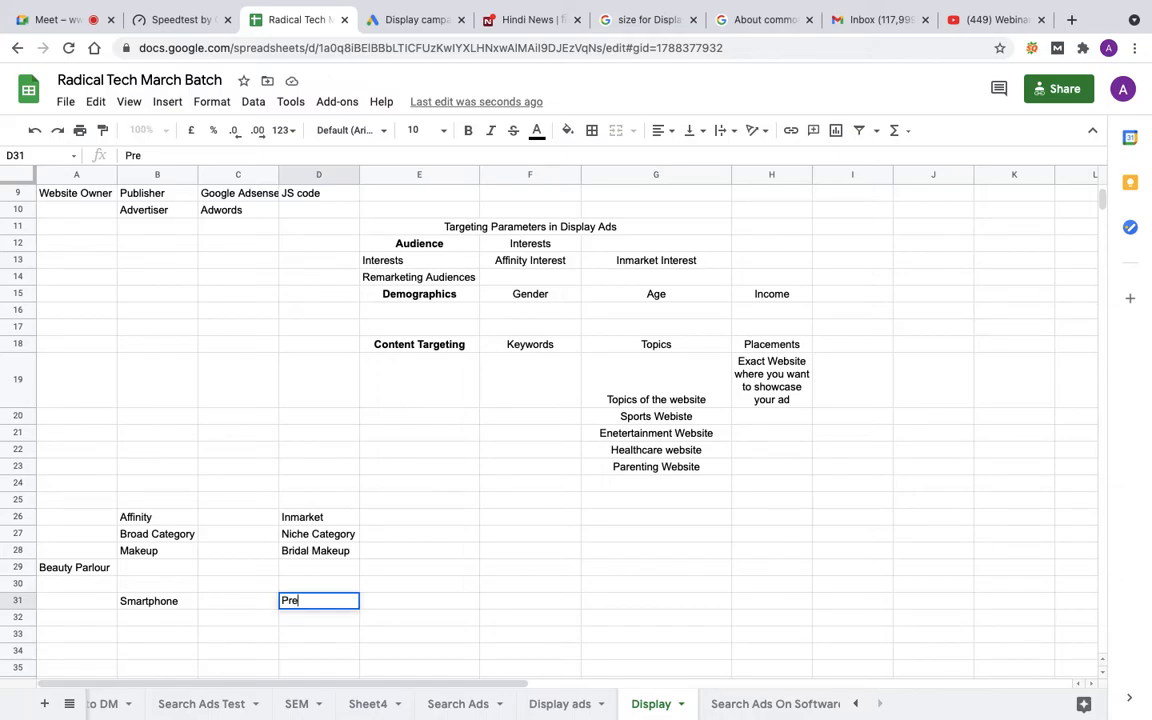
{"action": "type", "text": "mium Smartphones"}
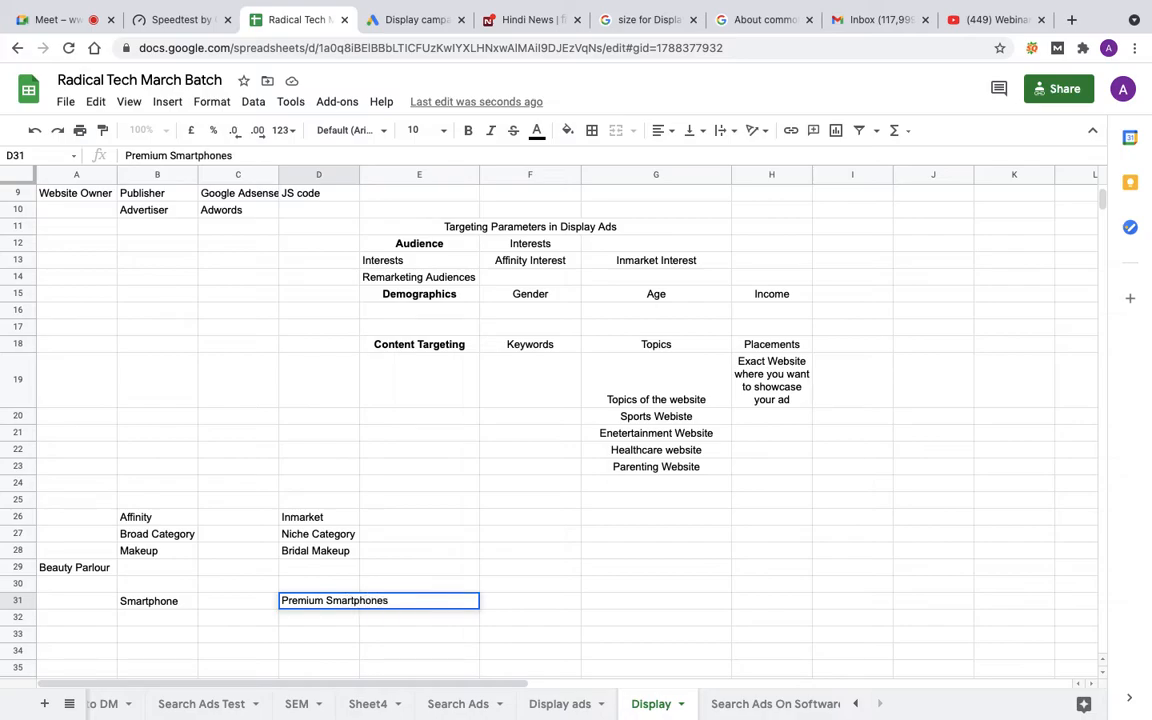
{"action": "key", "text": "Return"}
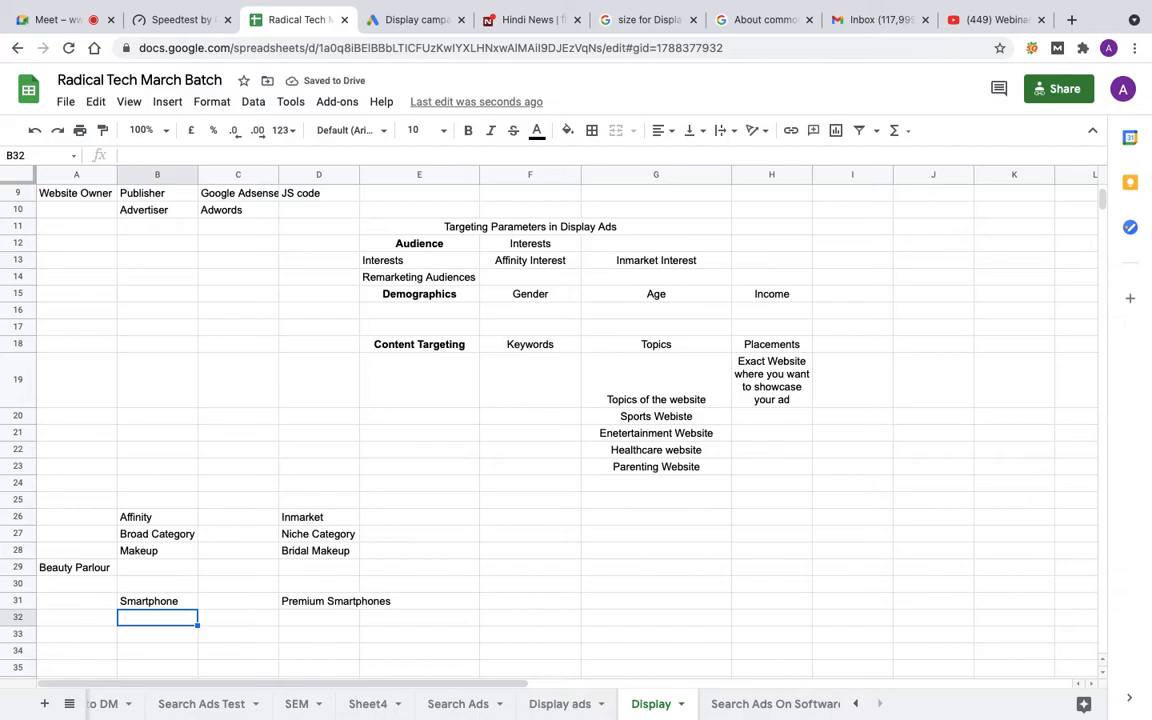
- Add a third example pair in row 33, with Honeymoon Travels in B33 and Honeymoon travels to Europe in D33
{"action": "key", "text": "Down"}
{"action": "key", "text": "Down"}
{"action": "key", "text": "Down"}
{"action": "key", "text": "Down"}
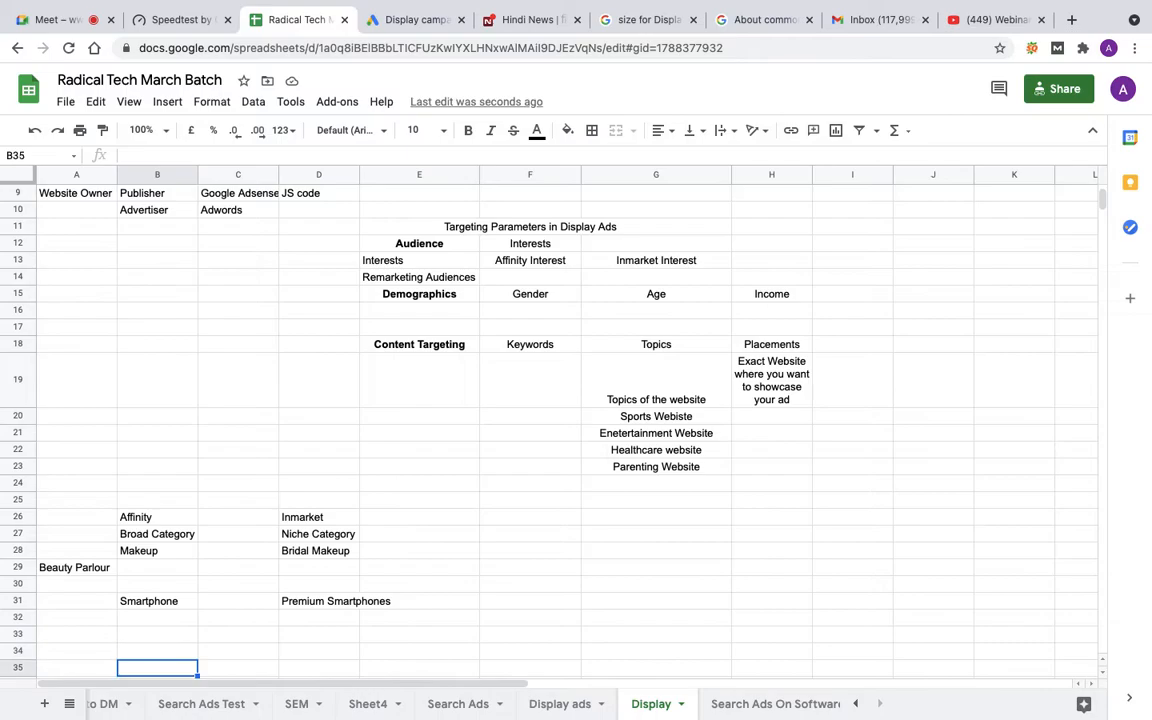
{"action": "key", "text": "Up"}
{"action": "key", "text": "Up"}
{"action": "key", "text": "Up"}
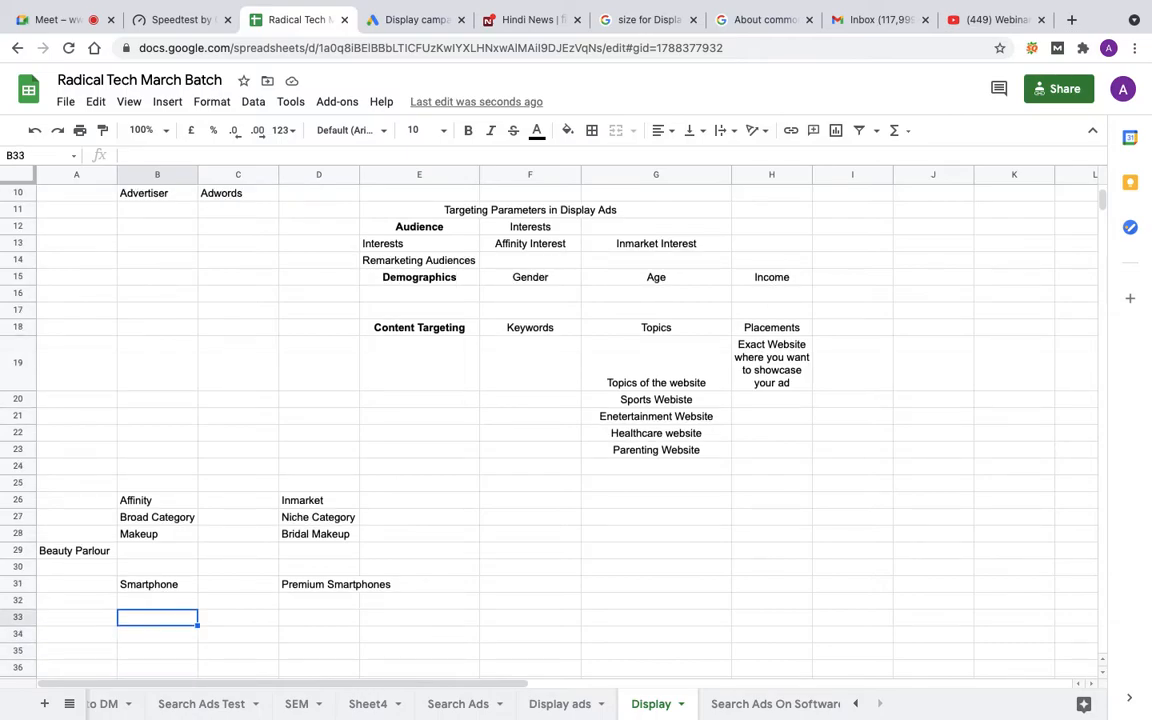
{"action": "type", "text": "Honeymoon Travels"}
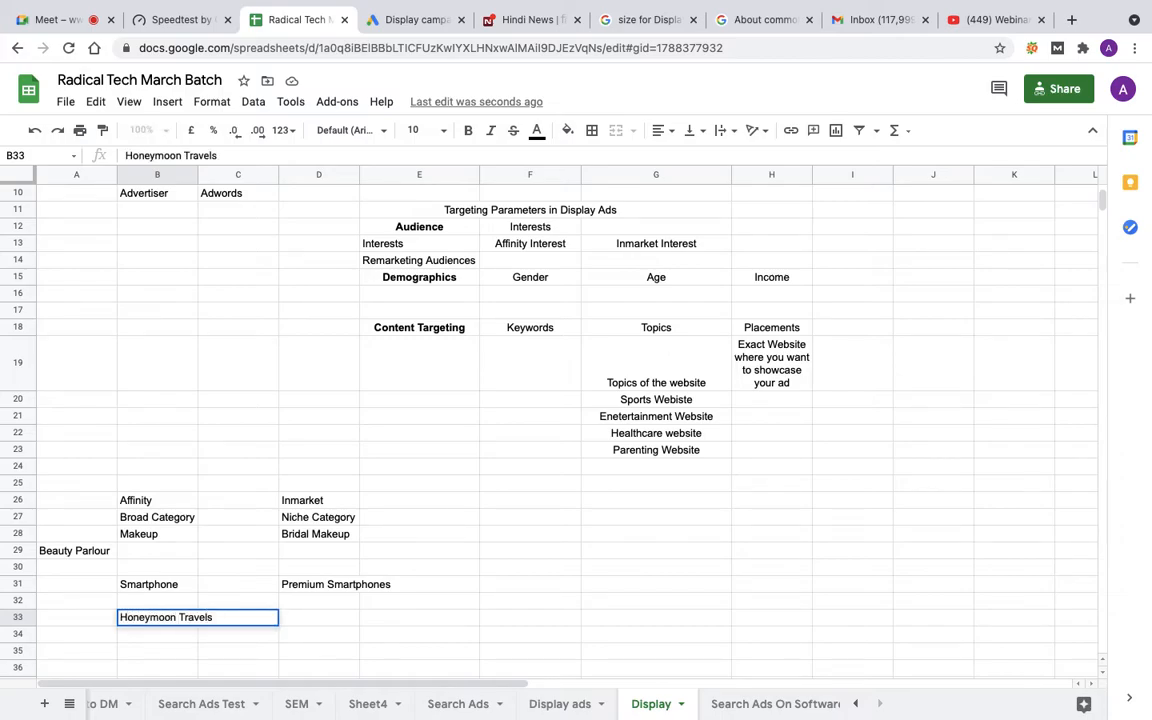
{"action": "key", "text": "Tab"}
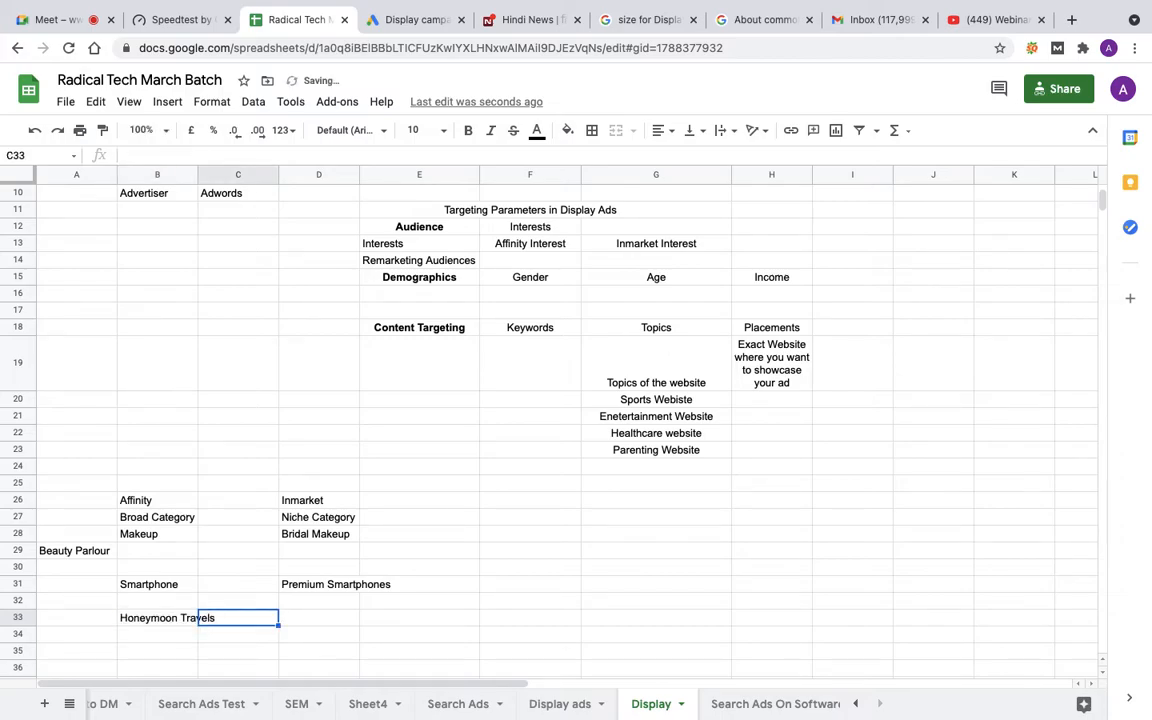
{"action": "key", "text": "Tab"}
{"action": "type", "text": "Ho"}
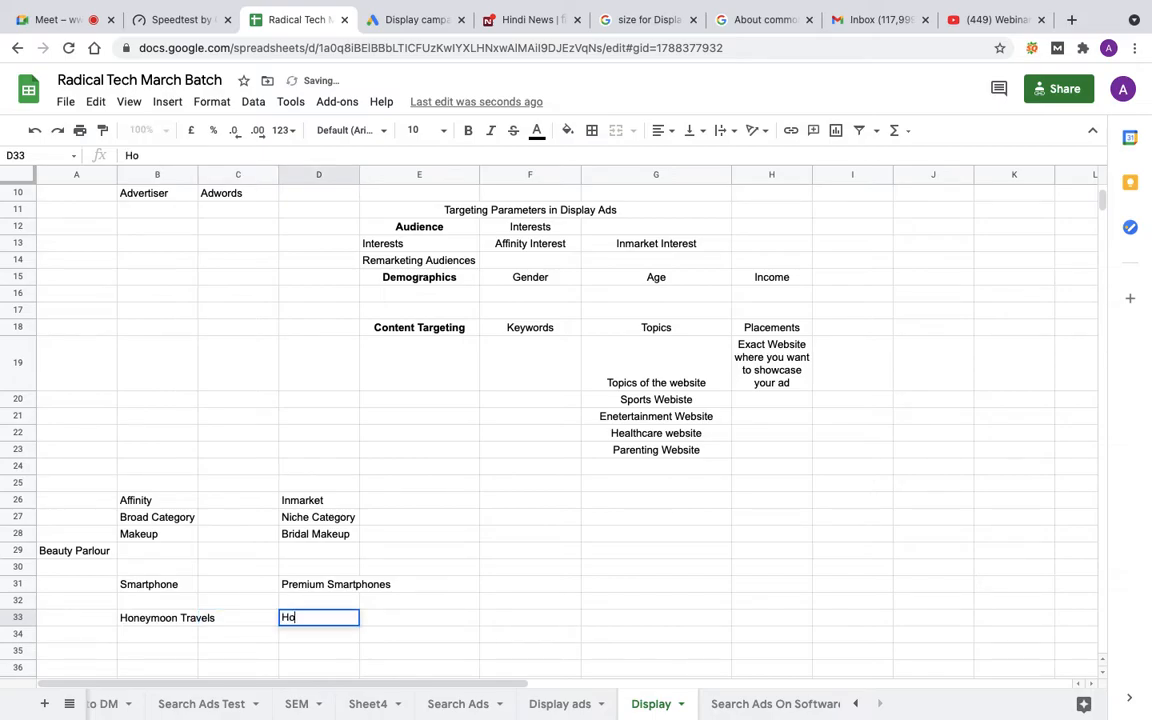
{"action": "type", "text": "neymoon travels to Europe"}
{"action": "key", "text": "Return"}
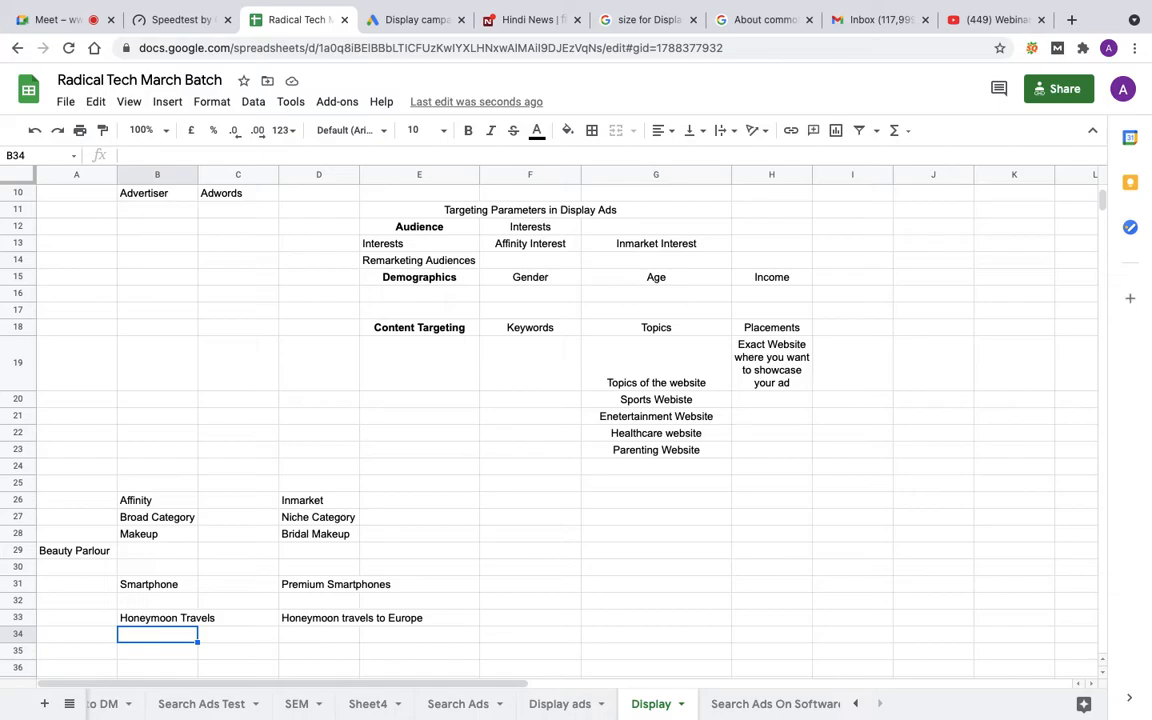
{"action": "left_click", "coordinate": [158, 619]}
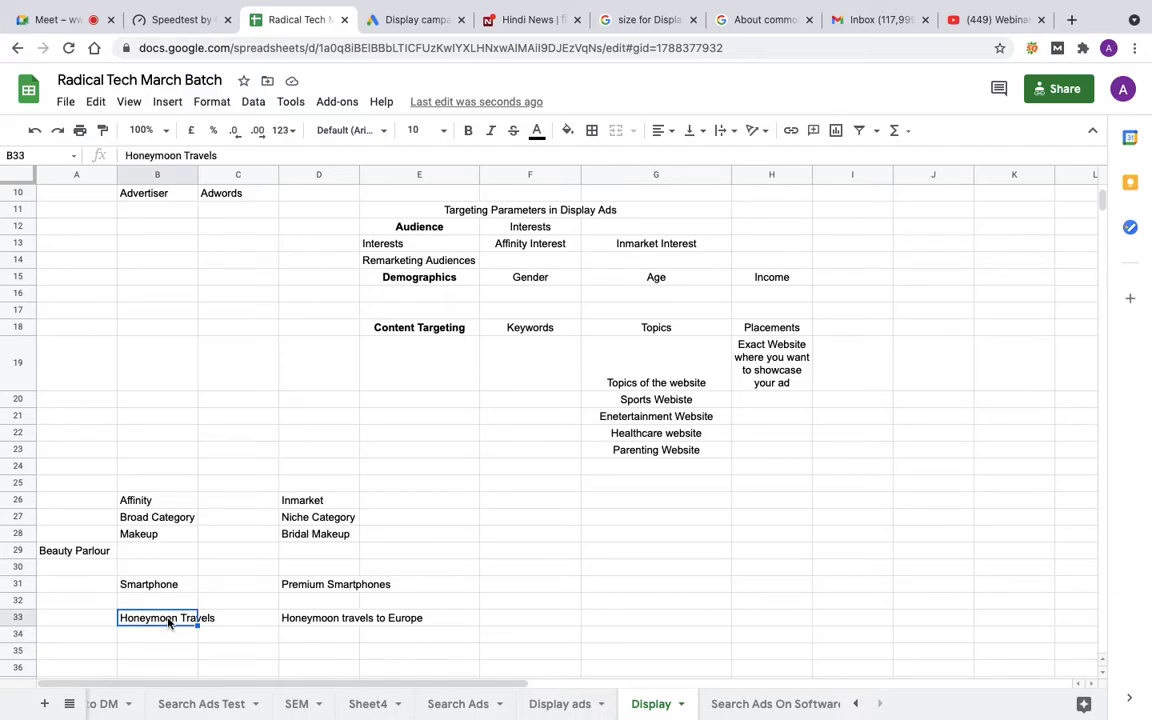
{"action": "left_click", "coordinate": [150, 503]}
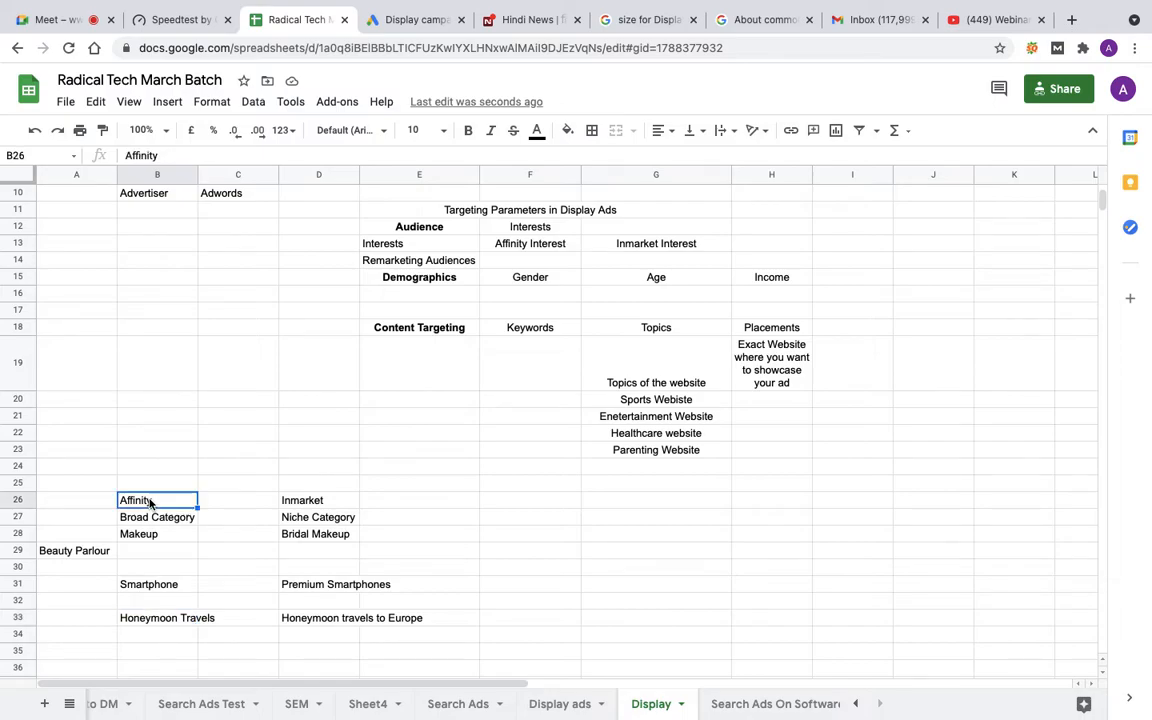
{"action": "left_click", "coordinate": [325, 622]}
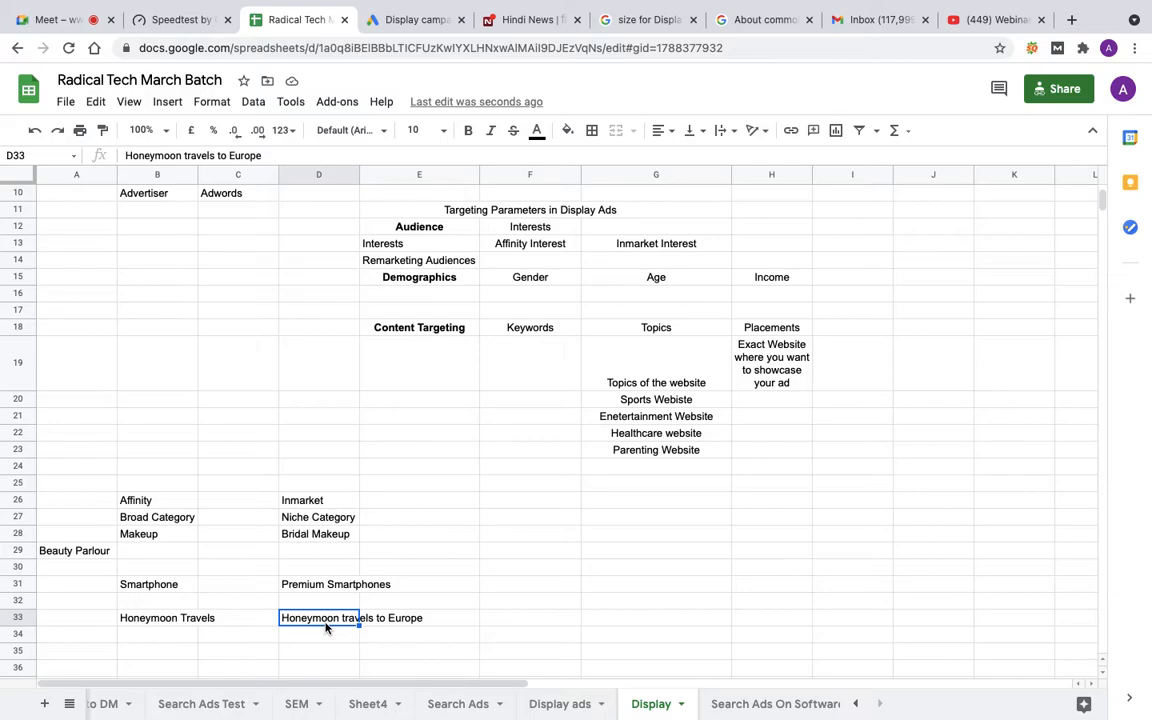
{"action": "left_click", "coordinate": [158, 625]}
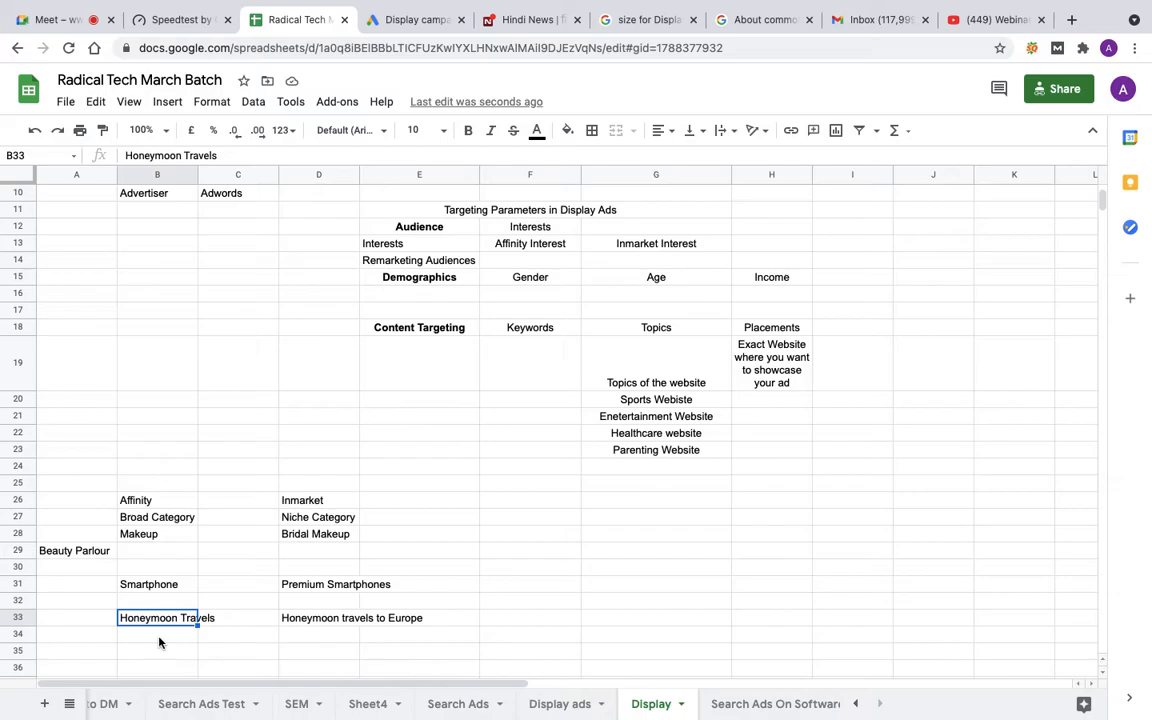
- Switch to the Google Ads campaign and browse the audience categories into what people are actively researching or planning
{"action": "key", "text": "Right"}
{"action": "key", "text": "Right"}
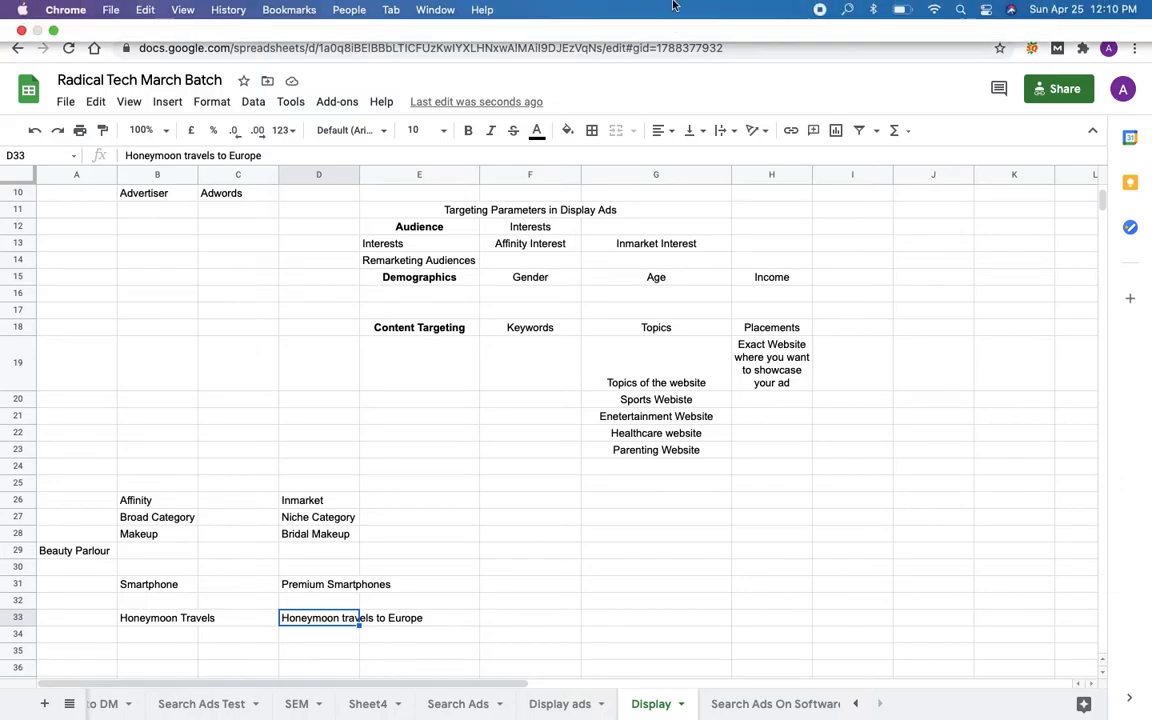
{"action": "left_click", "coordinate": [407, 62]}
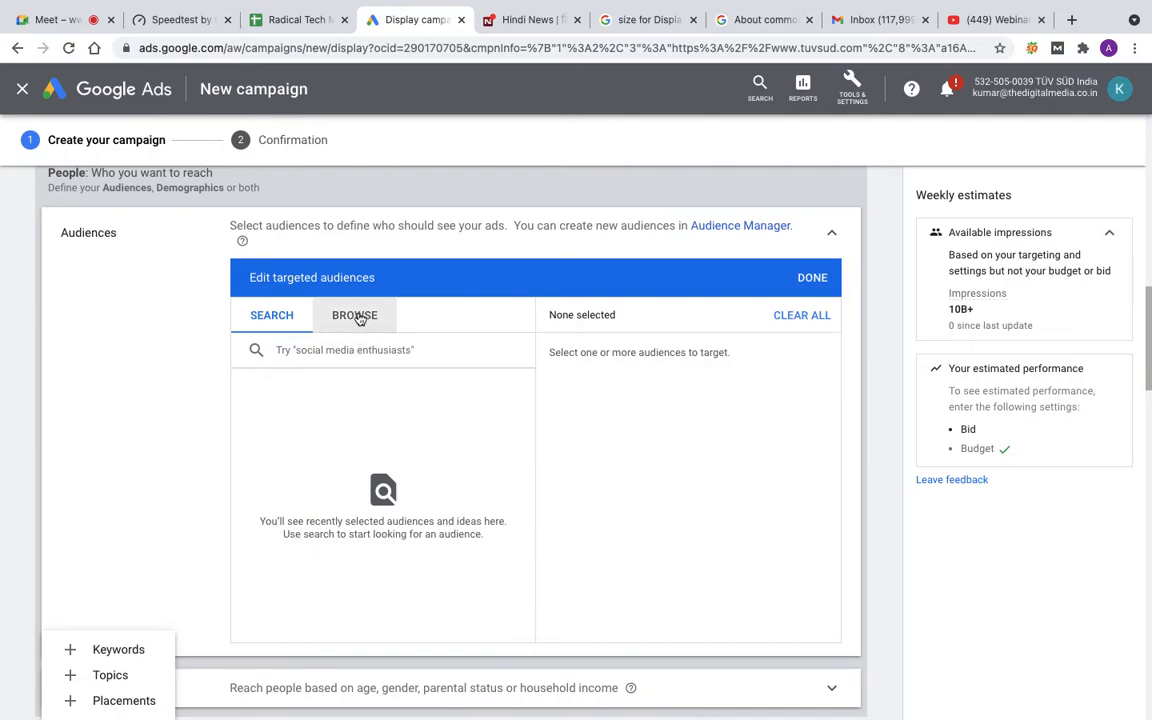
{"action": "left_click", "coordinate": [358, 316]}
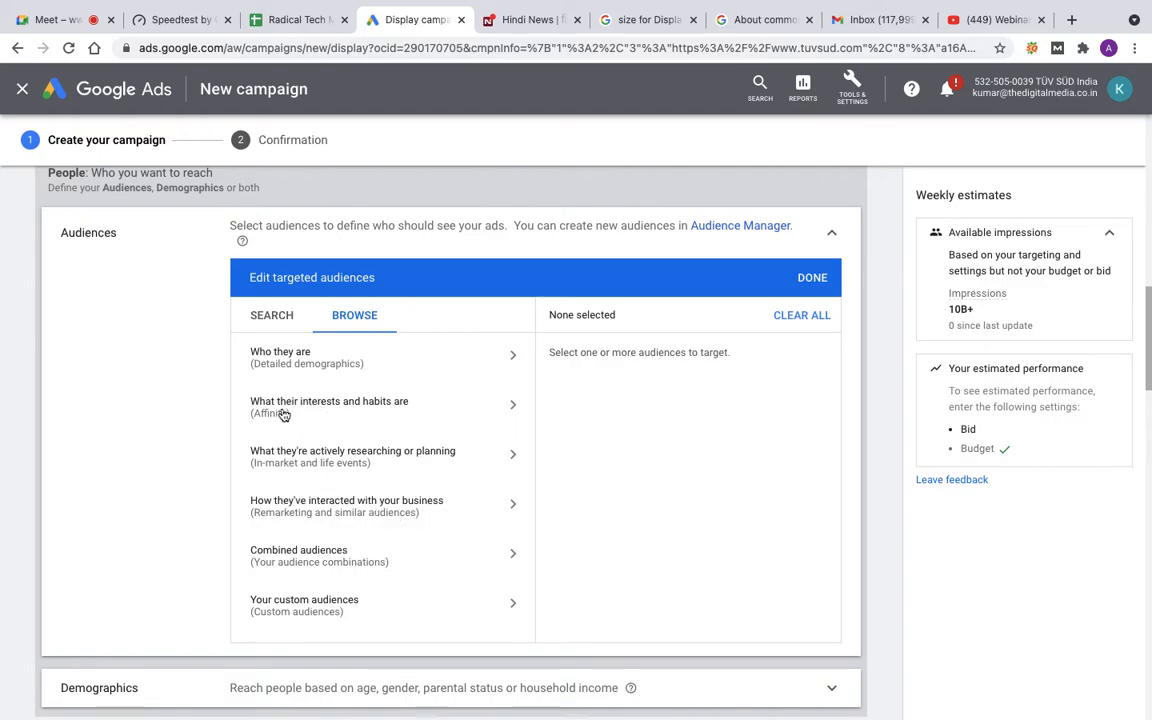
{"action": "left_click", "coordinate": [331, 466]}
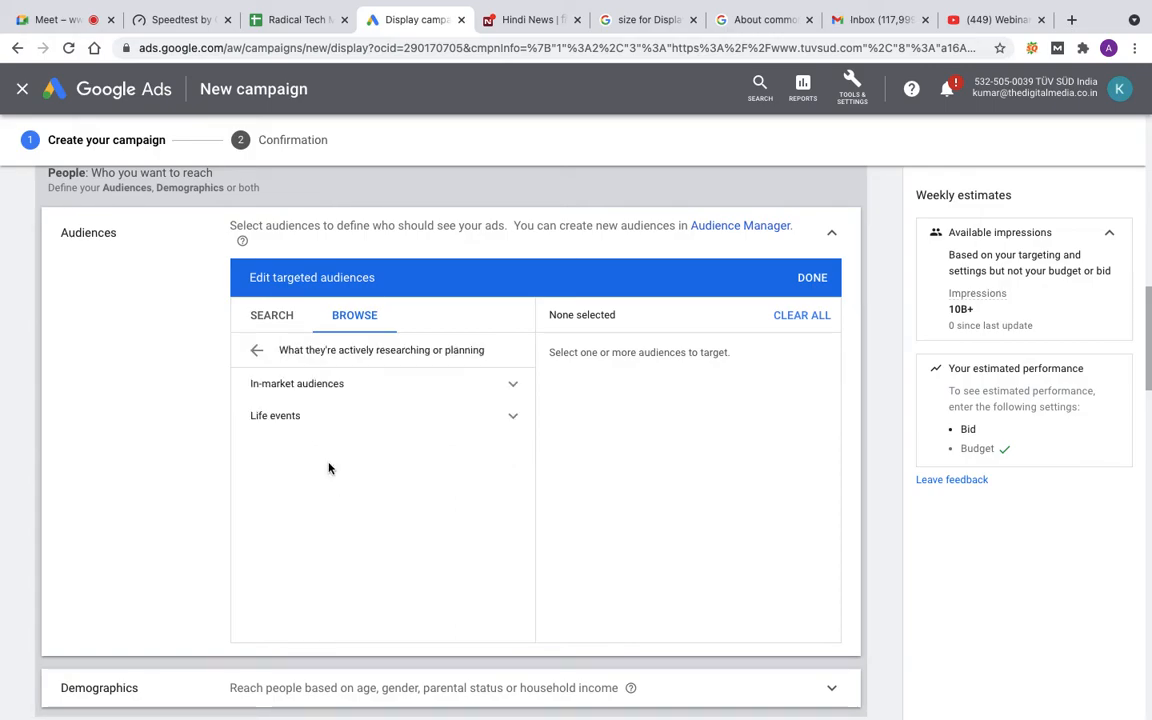
- Search the audiences for six sigma training and target the auto-created custom intent audience Six Sigma Training
{"action": "left_click", "coordinate": [276, 316]}
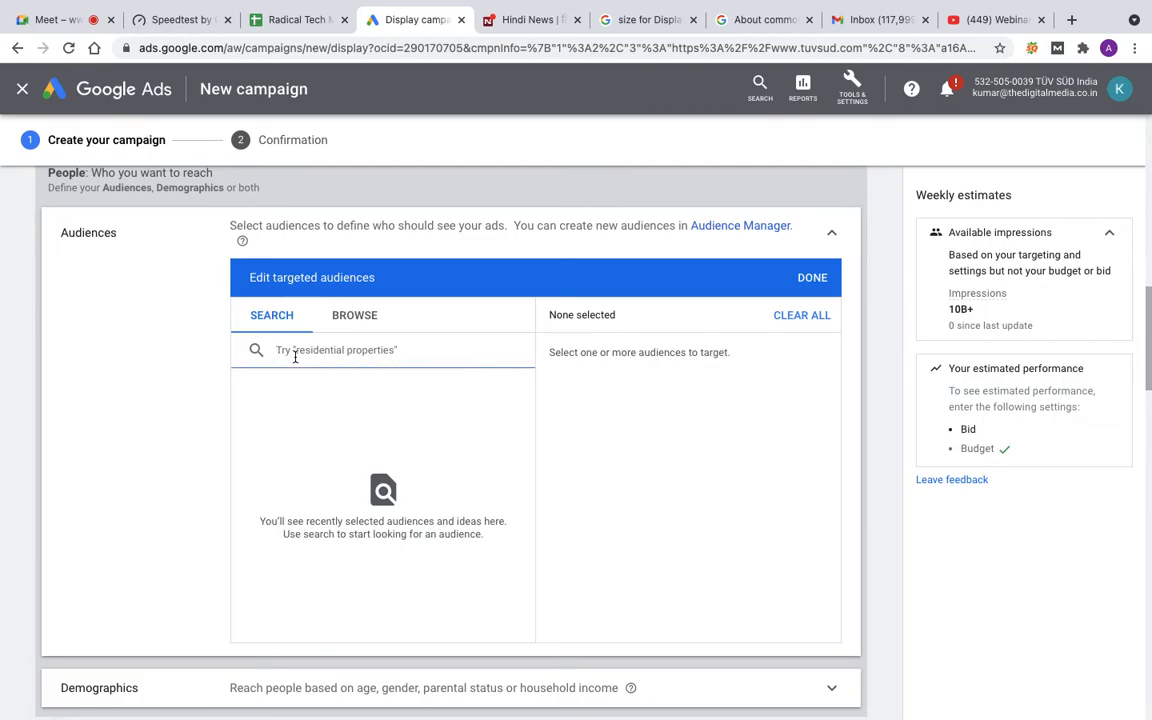
{"action": "type", "text": "six"}
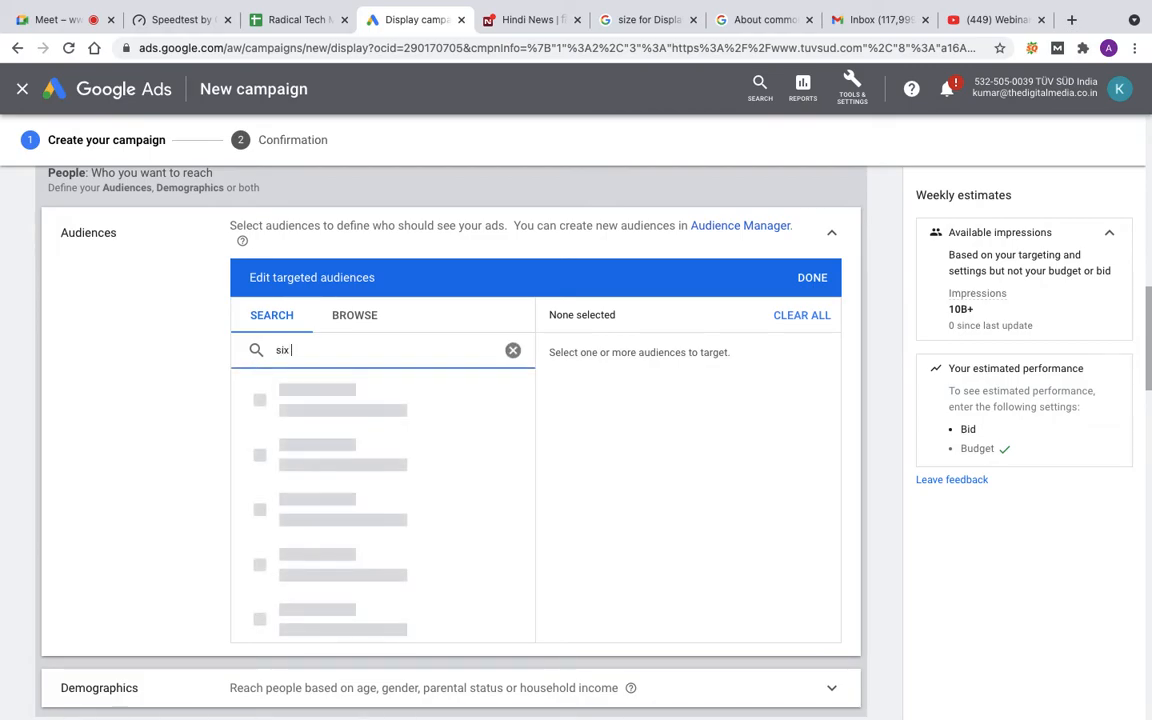
{"action": "type", "text": " sigma"}
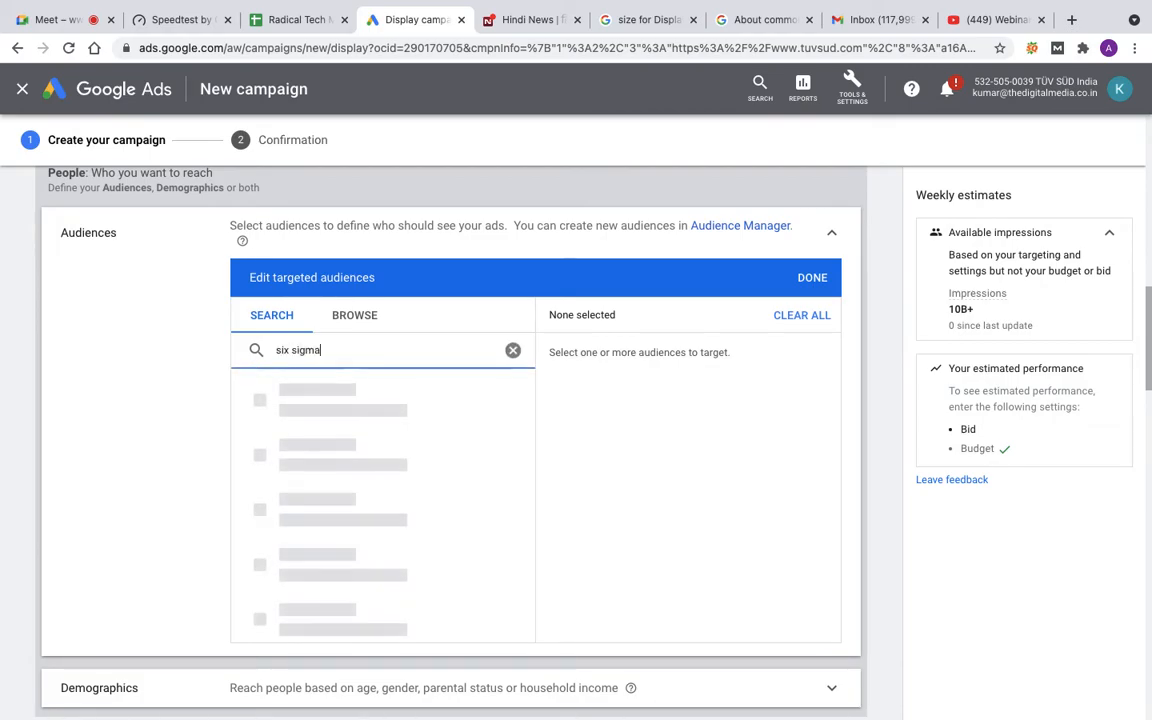
{"action": "type", "text": " training"}
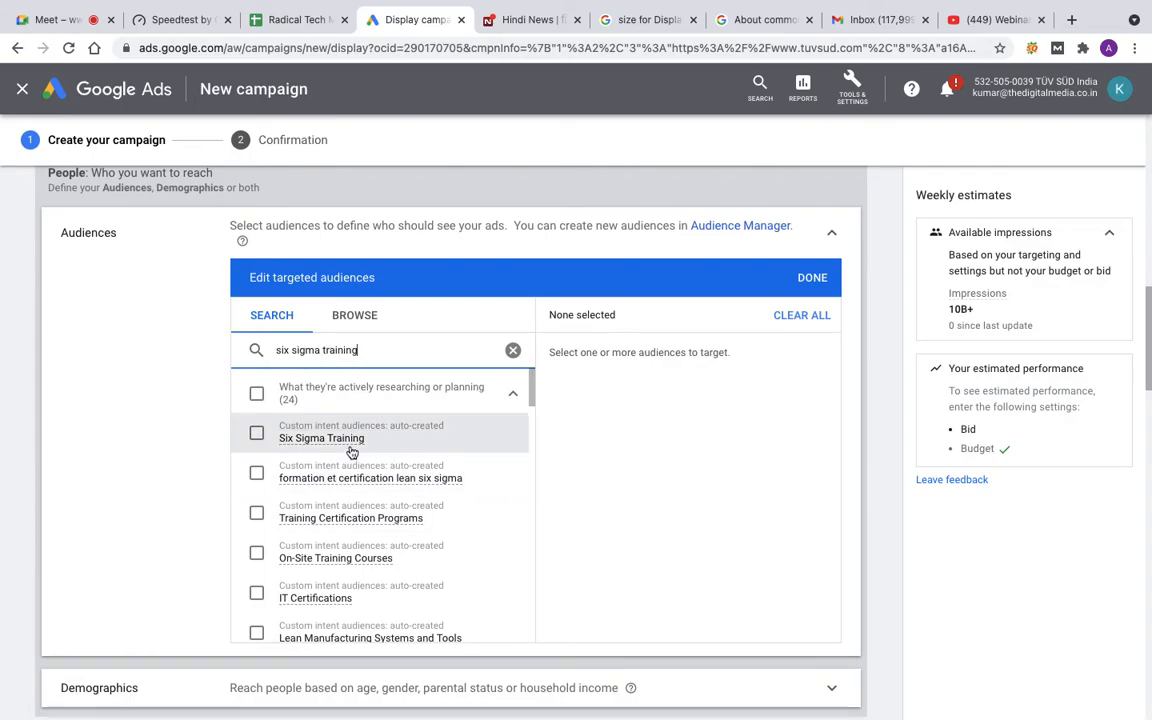
{"action": "left_click", "coordinate": [257, 435]}
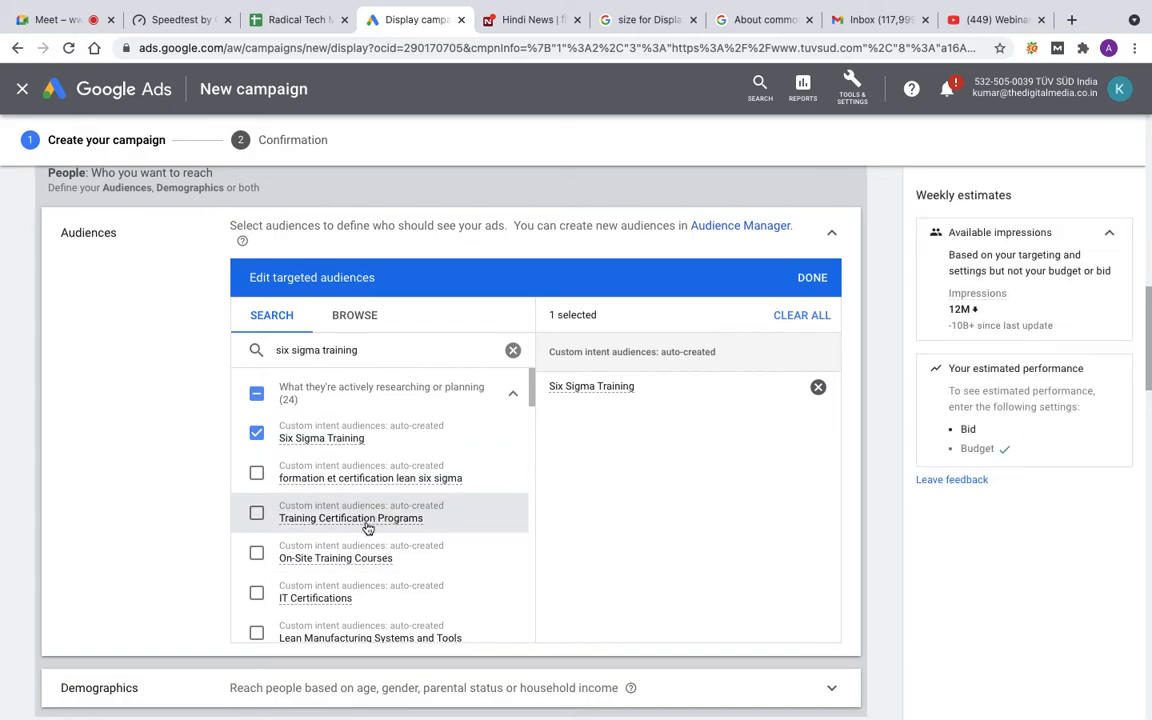
- Add the in-market audience Business Education from the same search results to the targeted audiences
{"action": "scroll", "coordinate": [430, 553], "scroll_direction": "down", "scroll_amount": 1}
{"action": "scroll", "coordinate": [430, 553], "scroll_direction": "down", "scroll_amount": 1}
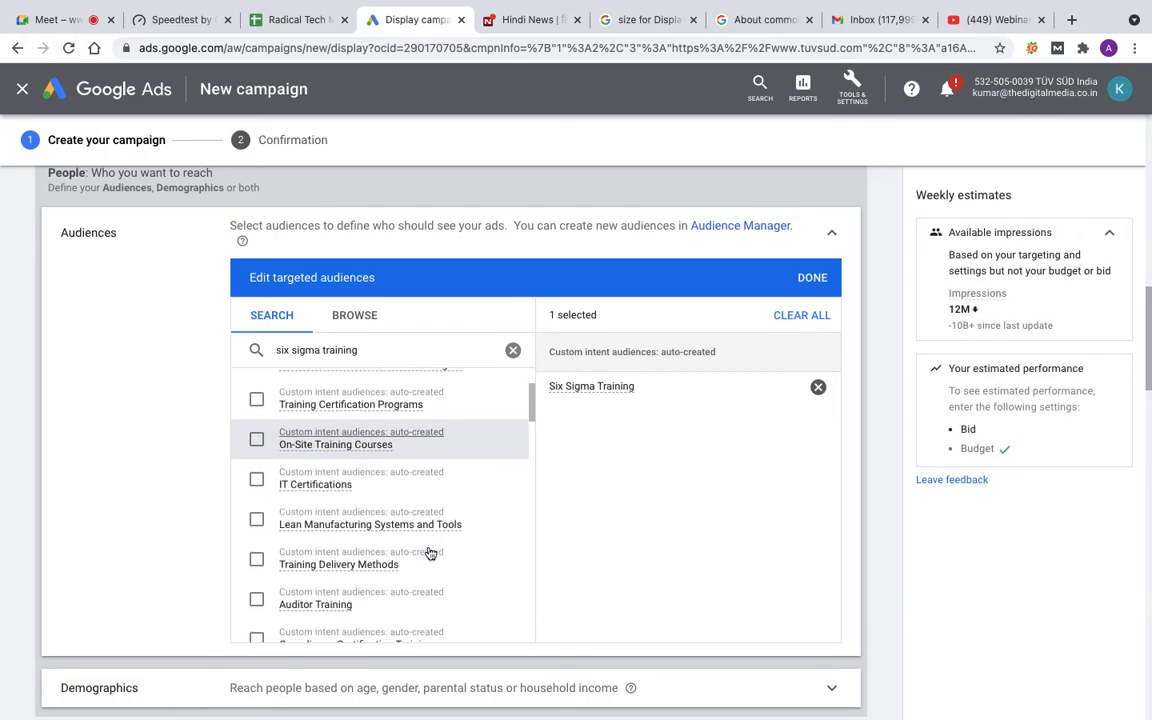
{"action": "scroll", "coordinate": [447, 538], "scroll_direction": "down", "scroll_amount": 2}
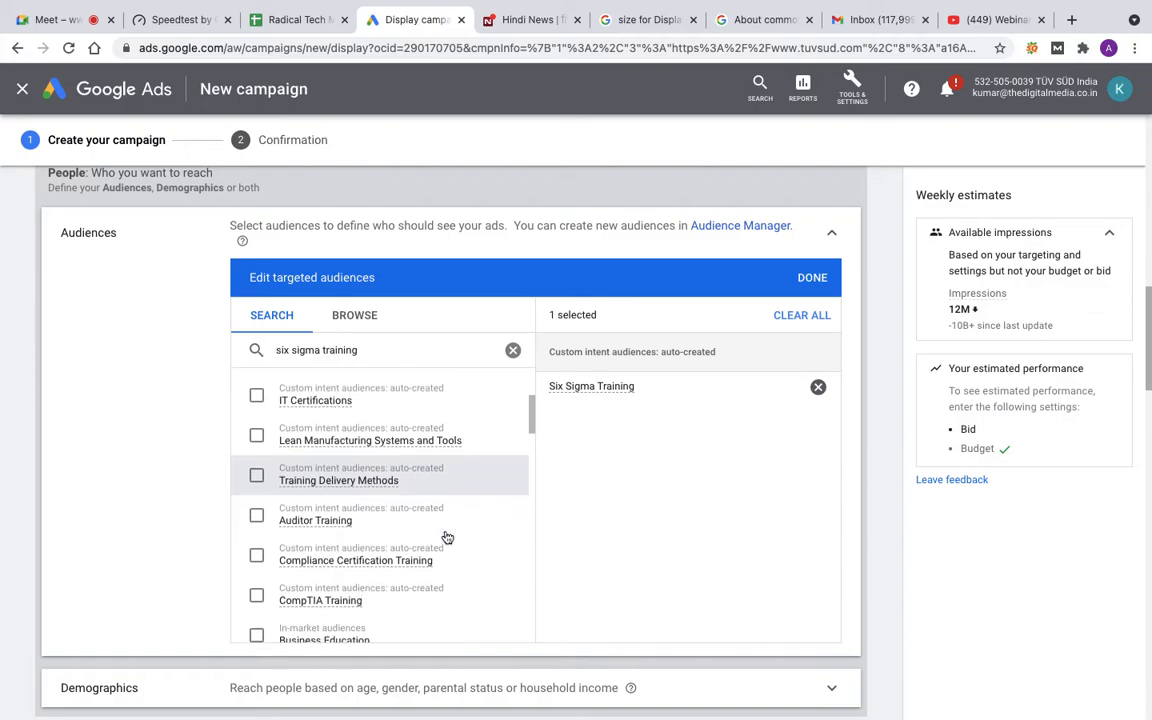
{"action": "scroll", "coordinate": [447, 538], "scroll_direction": "down", "scroll_amount": 1}
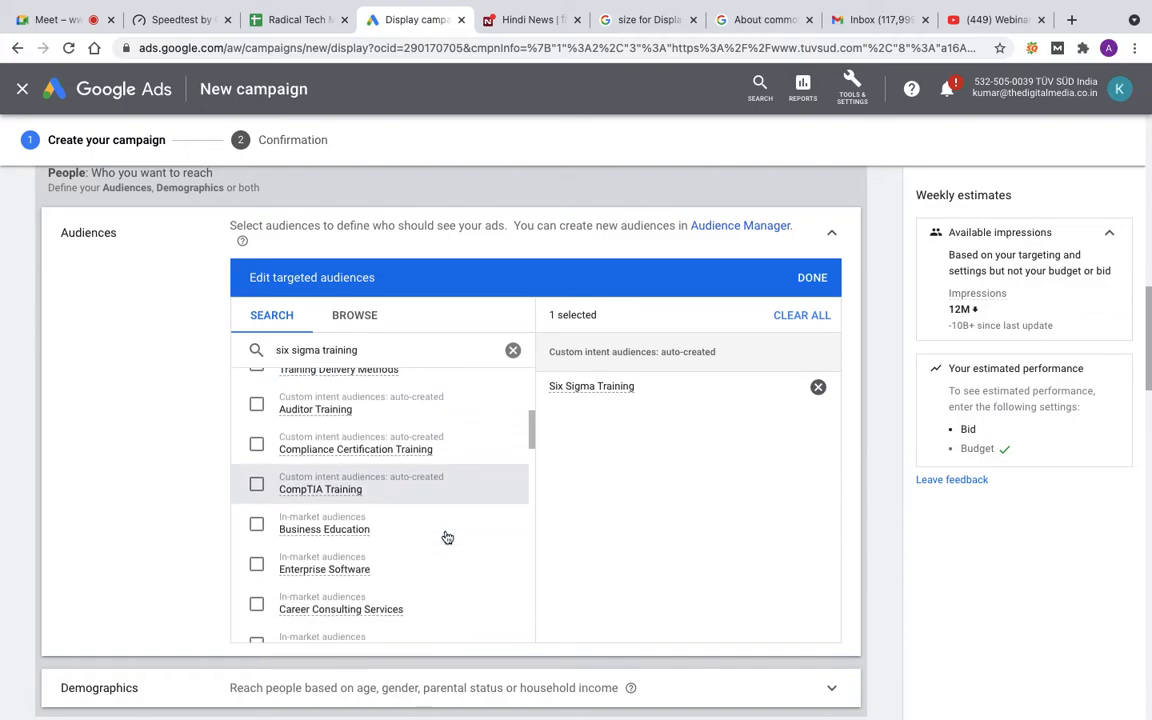
{"action": "mouse_move", "coordinate": [405, 545]}
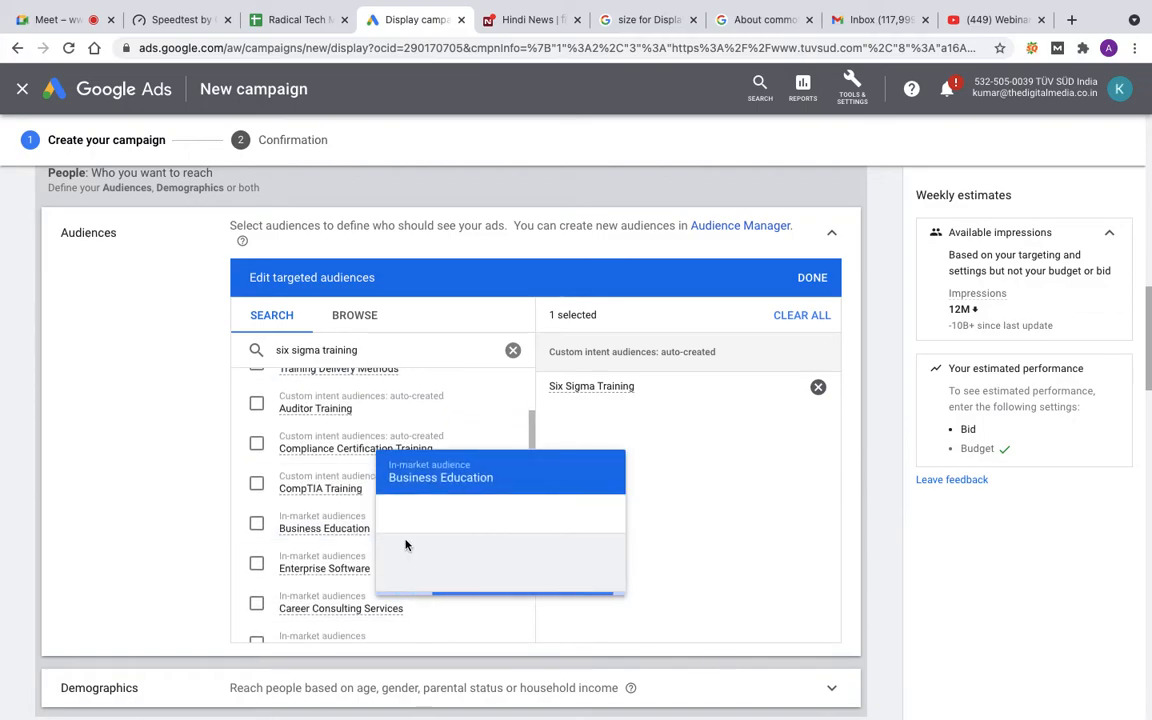
{"action": "left_click", "coordinate": [256, 528]}
- Review the remaining audience suggestions through the similar audiences and website visitors, and save the targeted audience selection
{"action": "scroll", "coordinate": [391, 558], "scroll_direction": "down", "scroll_amount": 2}
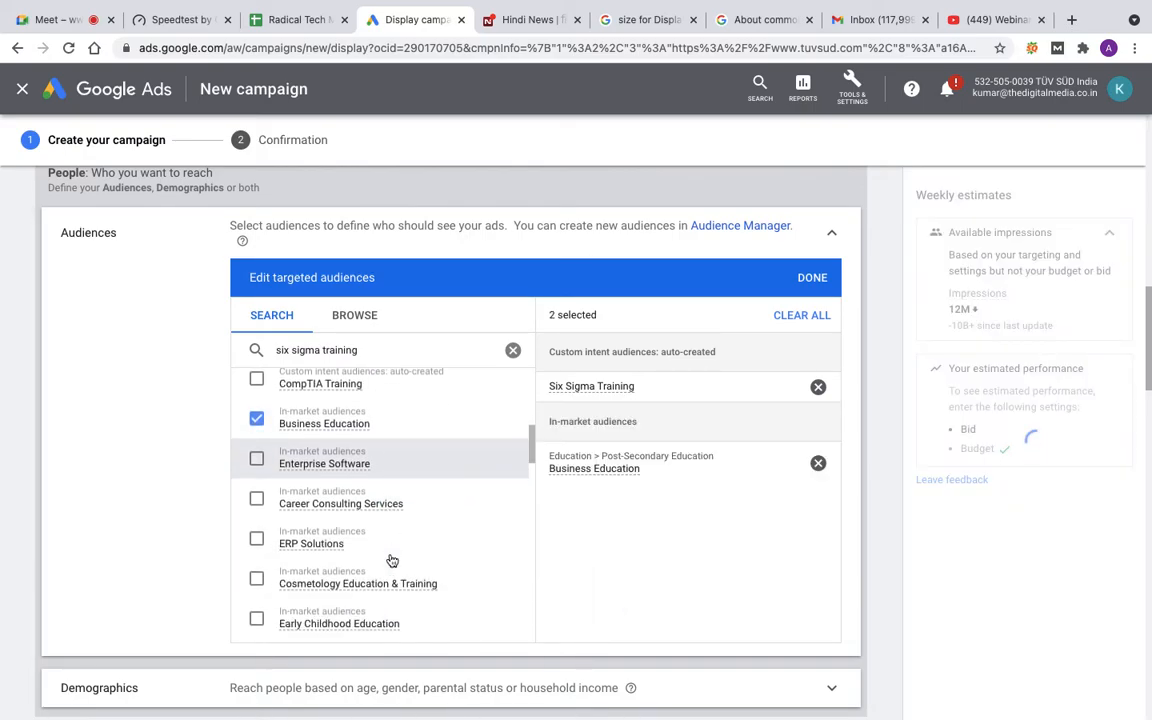
{"action": "scroll", "coordinate": [391, 560], "scroll_direction": "down", "scroll_amount": 2}
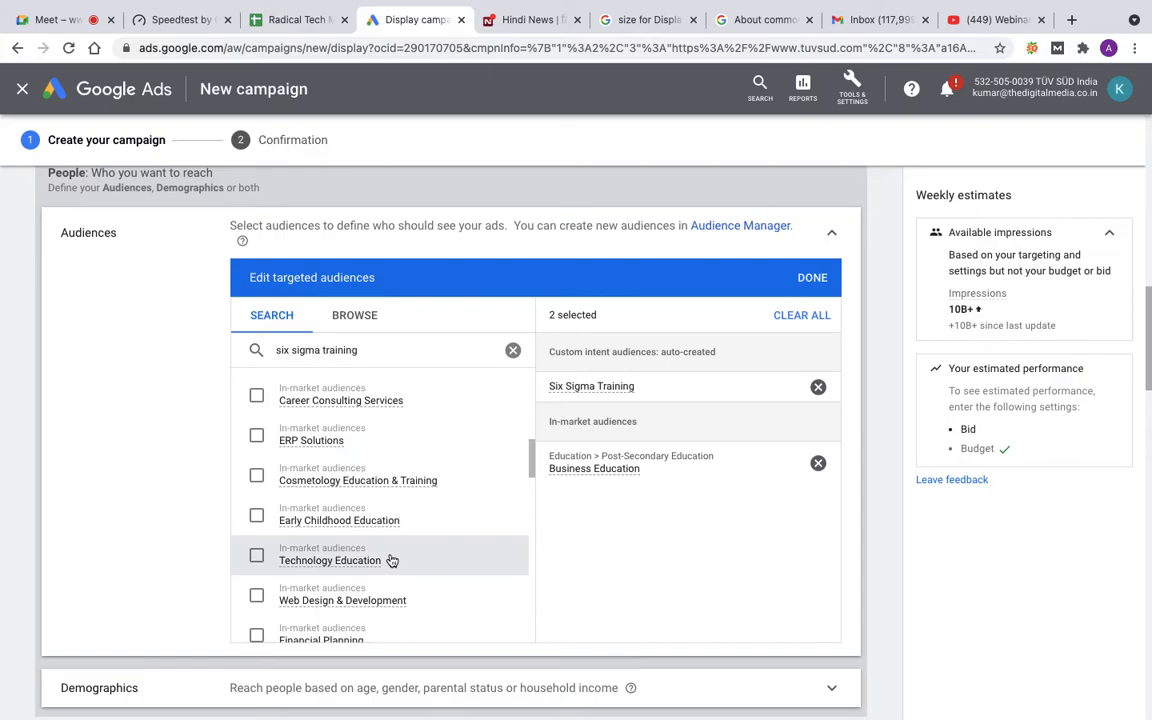
{"action": "scroll", "coordinate": [391, 560], "scroll_direction": "down", "scroll_amount": 2}
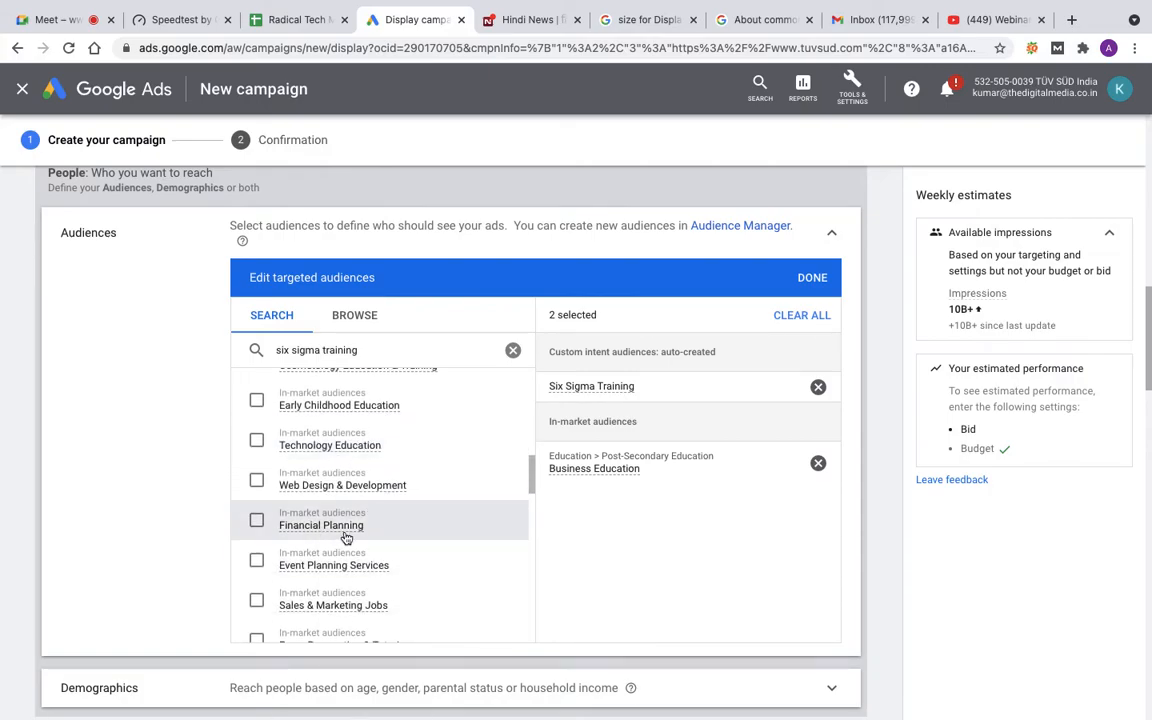
{"action": "scroll", "coordinate": [411, 563], "scroll_direction": "down", "scroll_amount": 2}
{"action": "scroll", "coordinate": [414, 566], "scroll_direction": "down", "scroll_amount": 4}
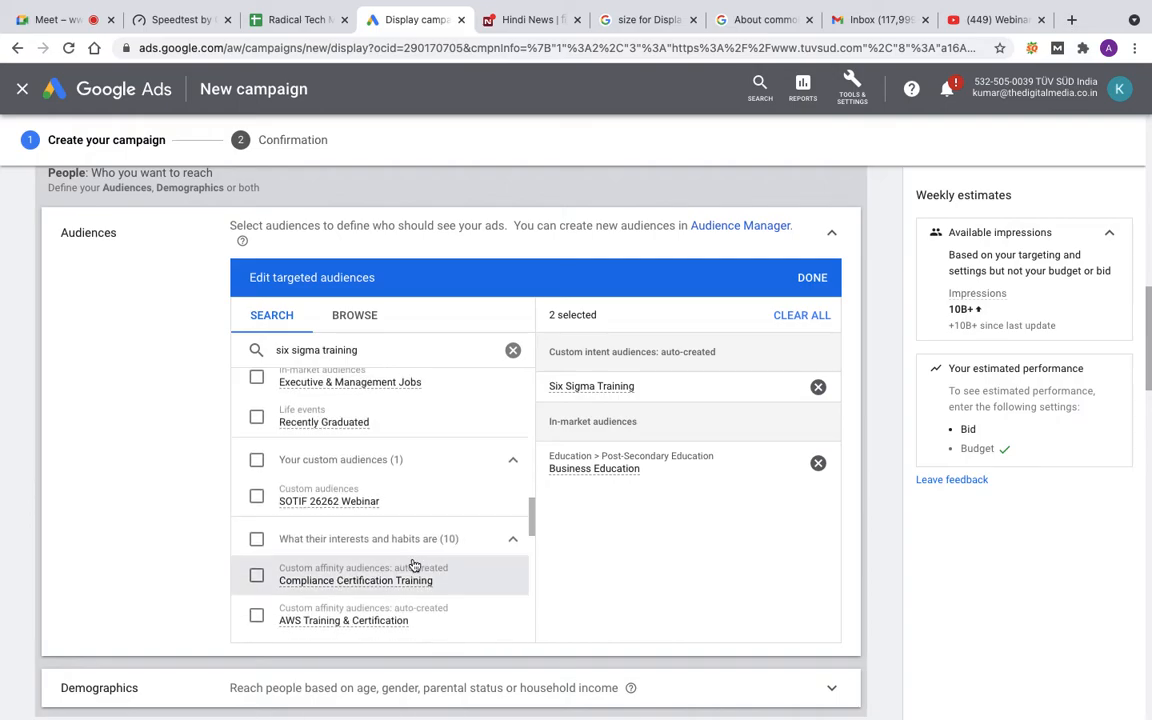
{"action": "scroll", "coordinate": [414, 566], "scroll_direction": "down", "scroll_amount": 2}
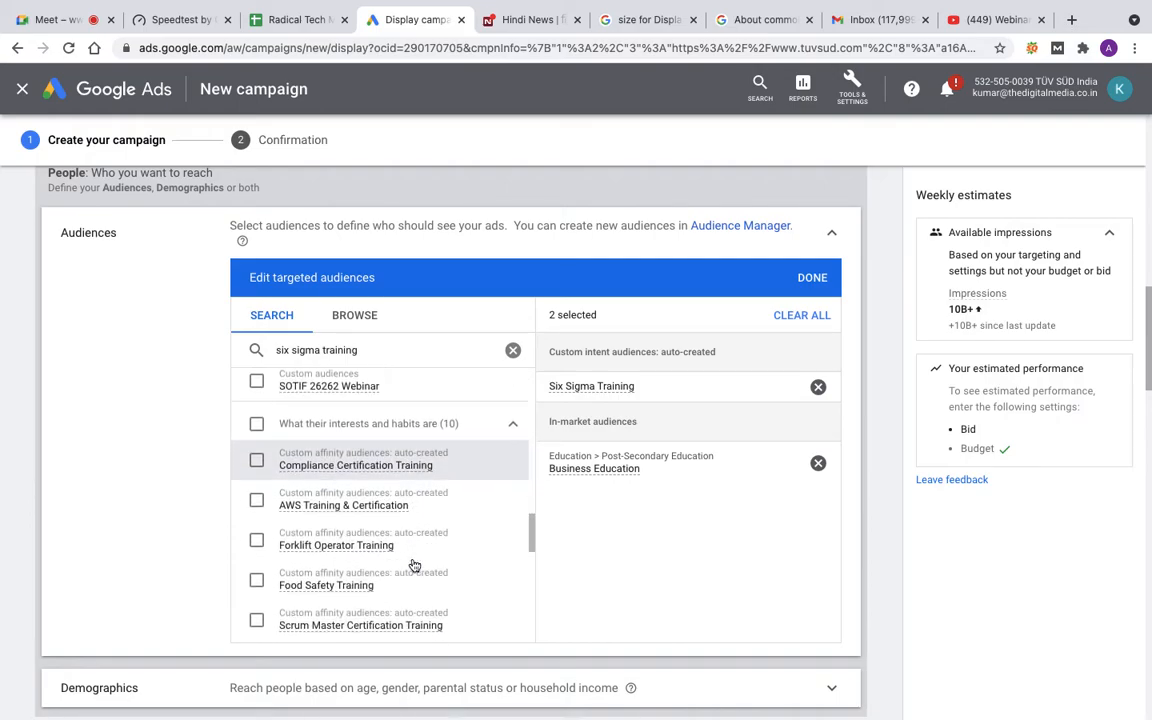
{"action": "scroll", "coordinate": [414, 566], "scroll_direction": "down", "scroll_amount": 2}
{"action": "scroll", "coordinate": [414, 566], "scroll_direction": "down", "scroll_amount": 2}
{"action": "scroll", "coordinate": [414, 566], "scroll_direction": "down", "scroll_amount": 4}
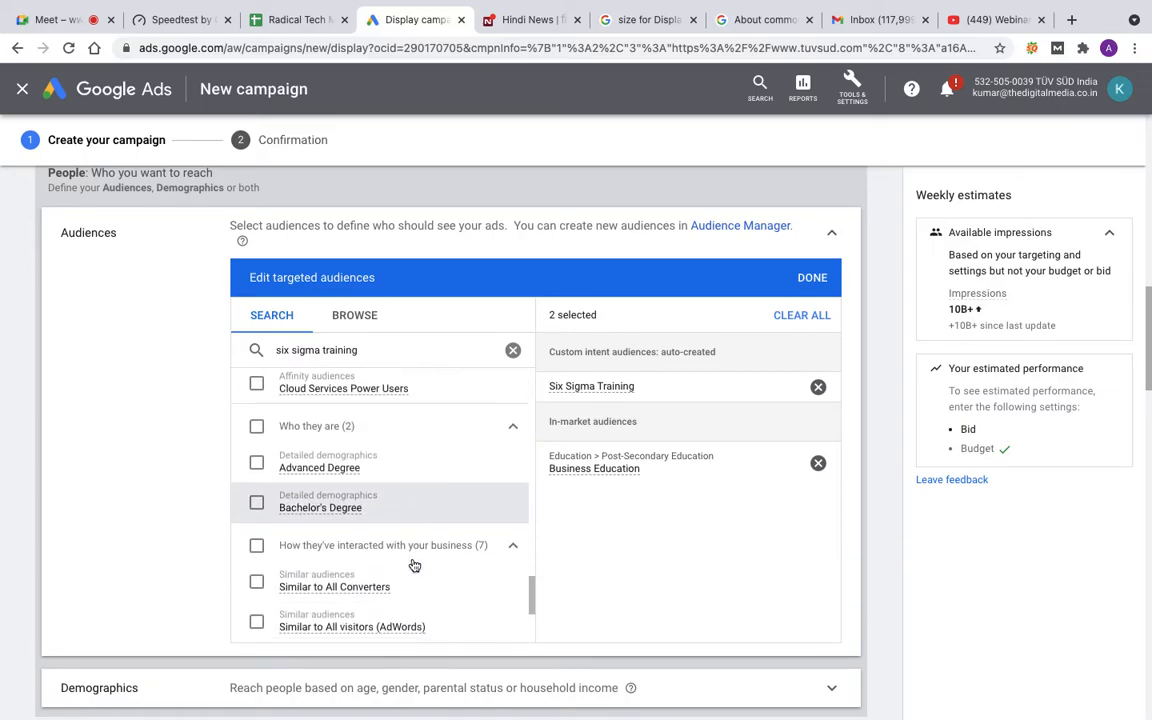
{"action": "scroll", "coordinate": [414, 566], "scroll_direction": "down", "scroll_amount": 4}
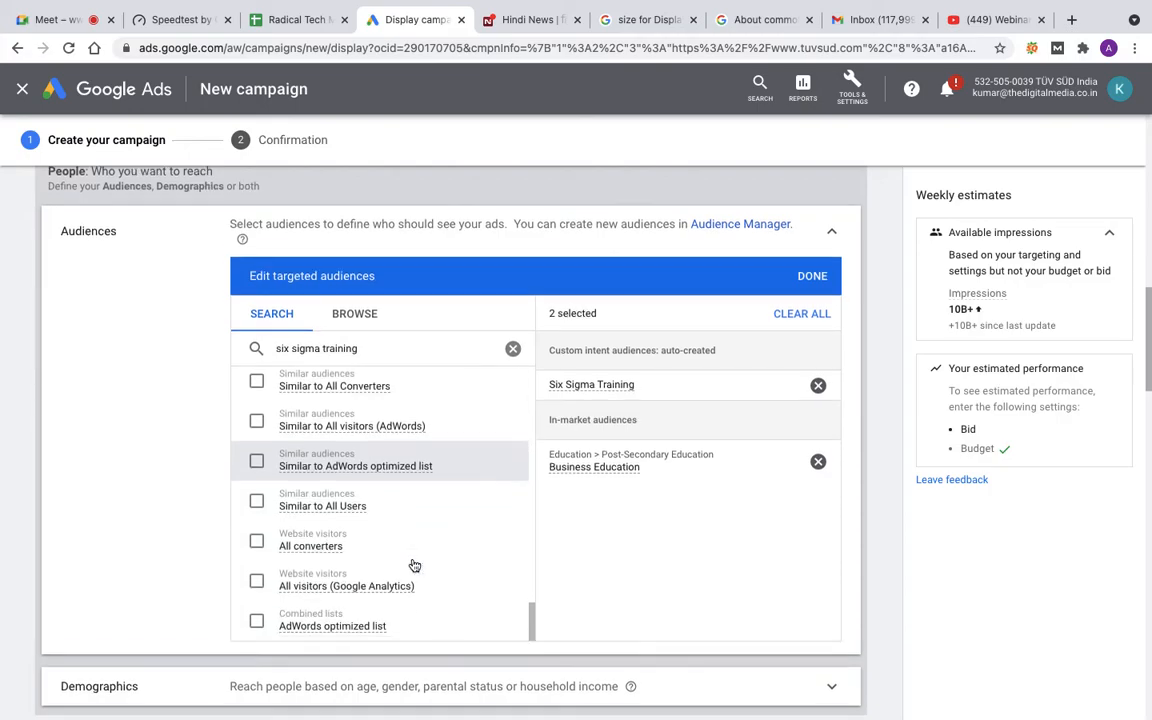
{"action": "scroll", "coordinate": [414, 566], "scroll_direction": "down", "scroll_amount": 1}
{"action": "scroll", "coordinate": [398, 483], "scroll_direction": "up", "scroll_amount": 15}
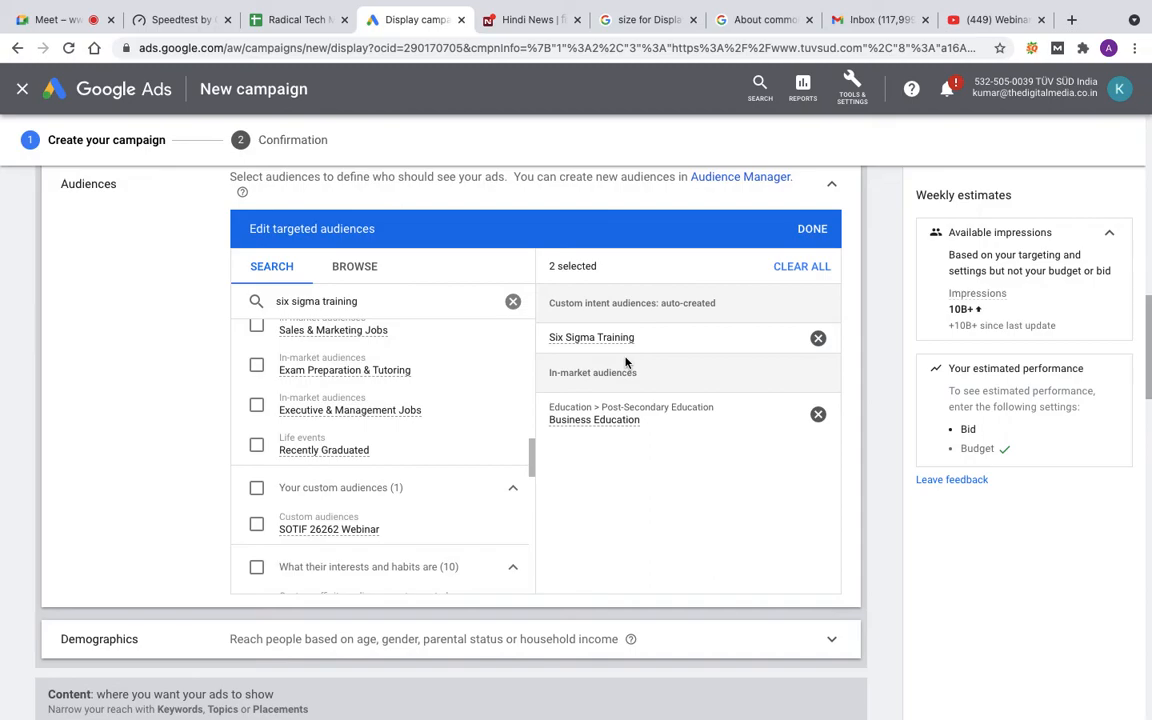
{"action": "left_click", "coordinate": [814, 230]}
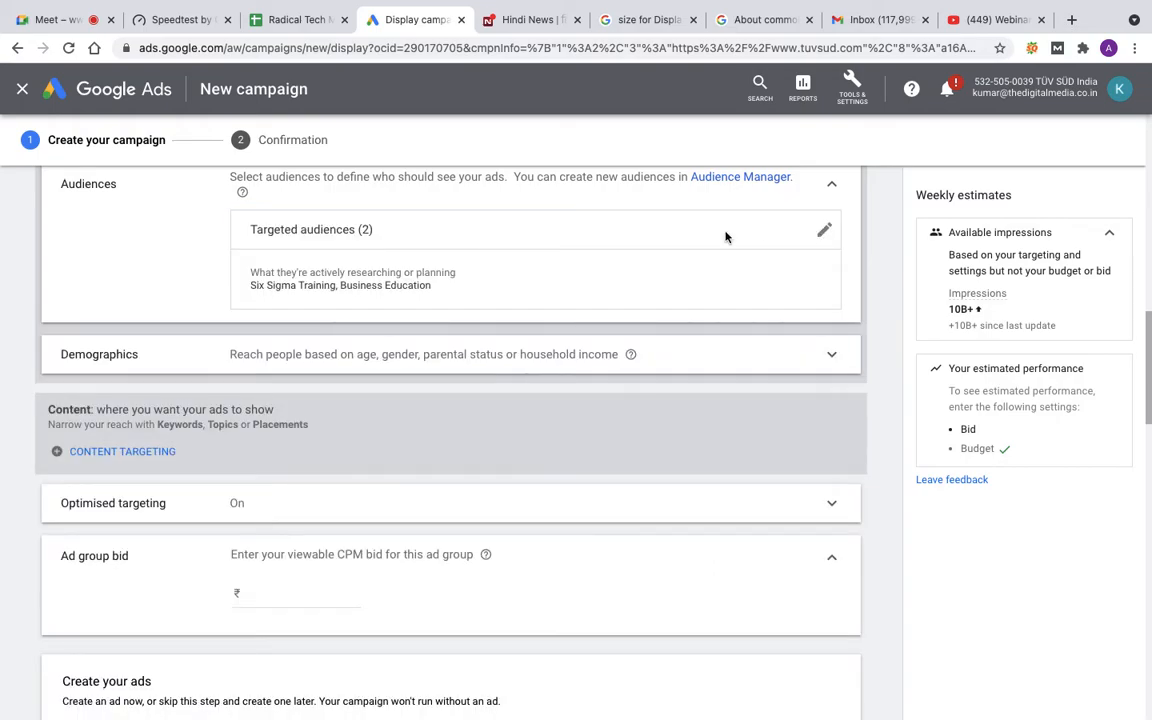
- Exclude the 18 - 24 age group from the targeted demographics and save the demographic selection
{"action": "left_click", "coordinate": [131, 357]}
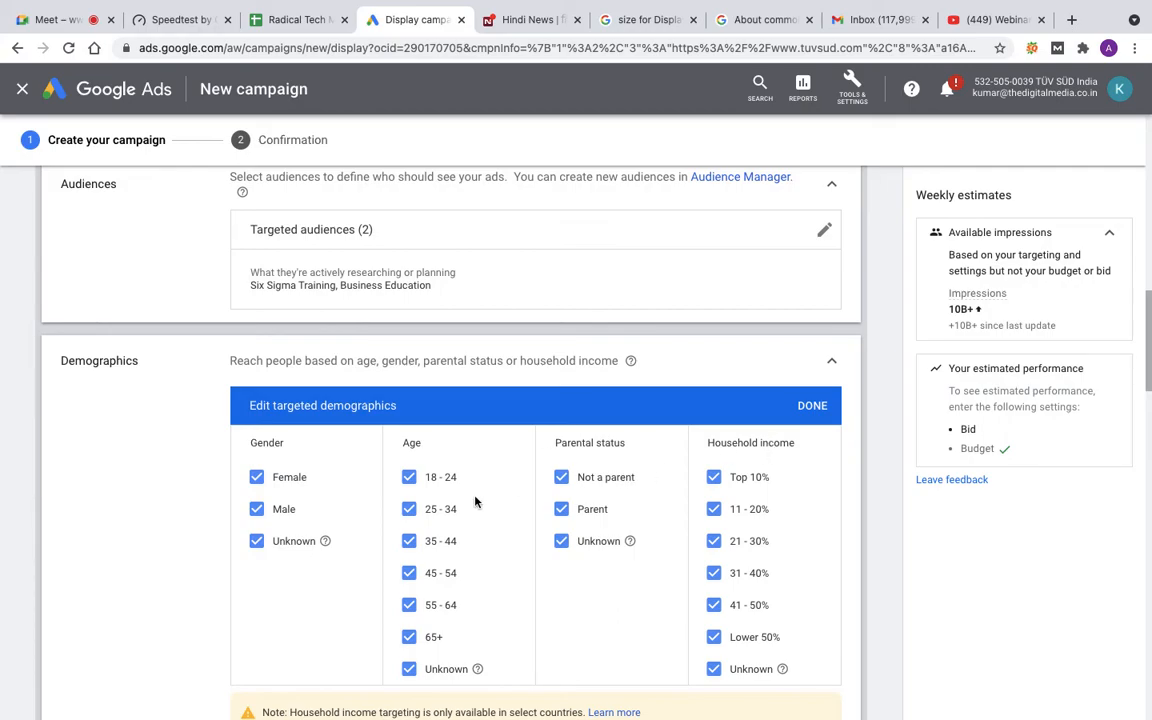
{"action": "left_click", "coordinate": [410, 480]}
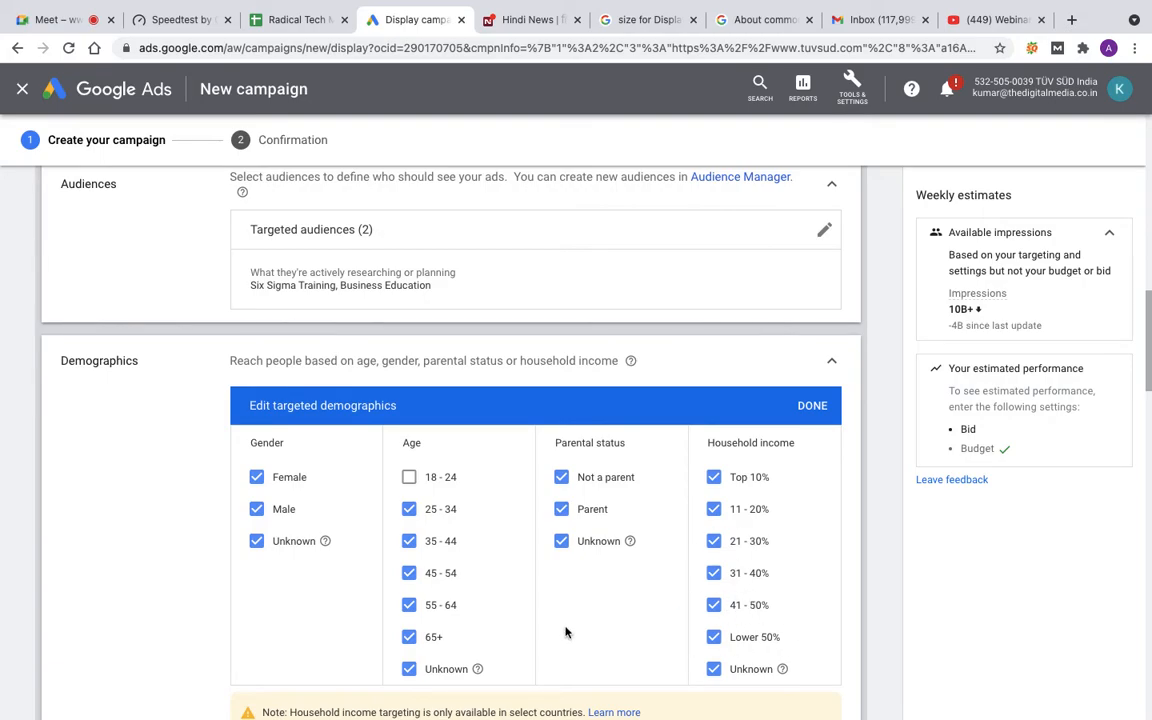
{"action": "scroll", "coordinate": [566, 630], "scroll_direction": "down", "scroll_amount": 3}
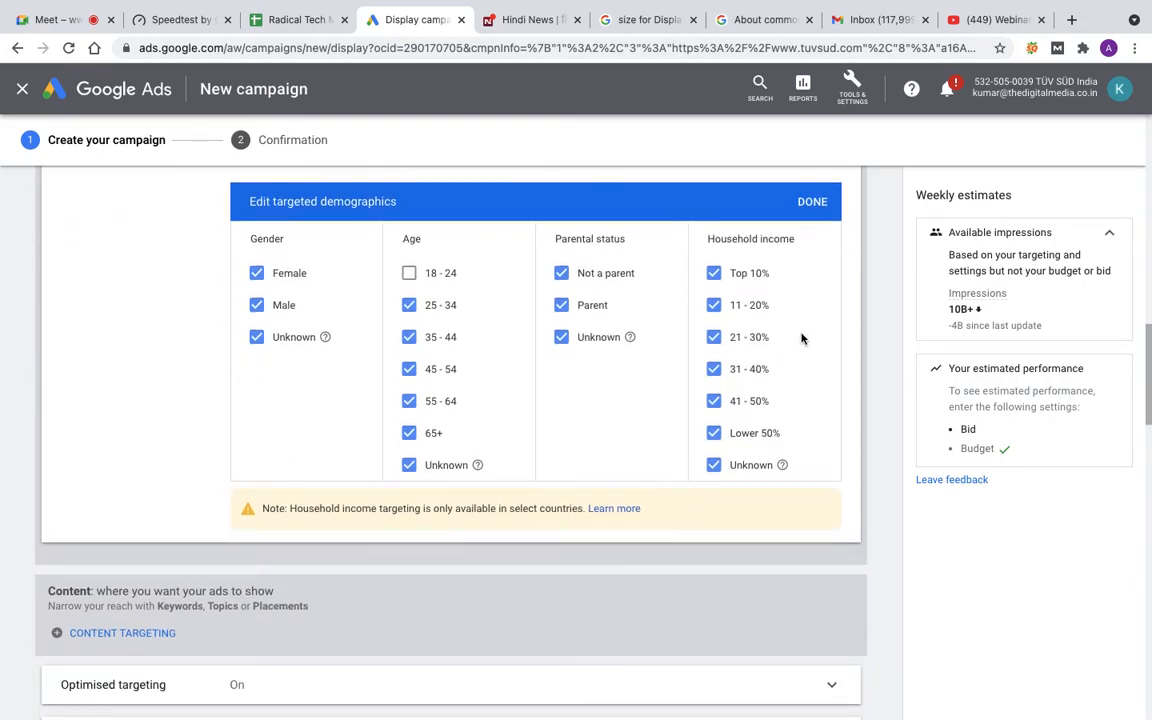
{"action": "left_click", "coordinate": [813, 203]}
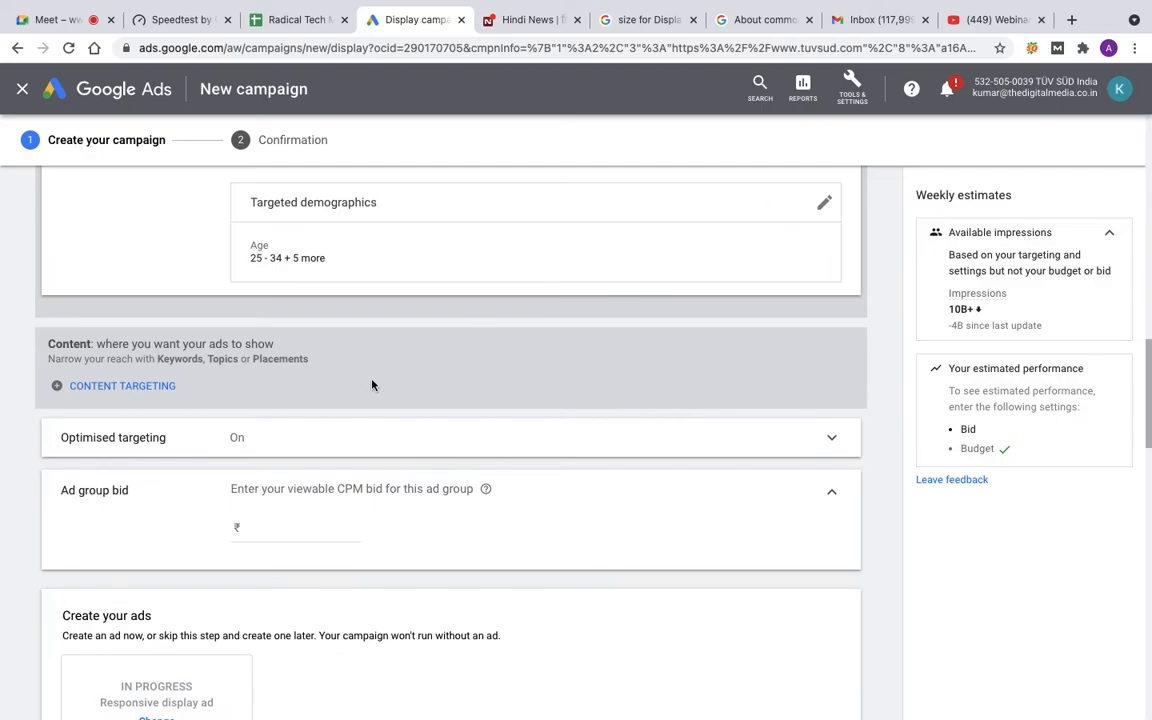
- Add keyword content targeting, decline the custom audiences offer, and enter Six Sigma Training as the first keyword
{"action": "left_click", "coordinate": [156, 388]}
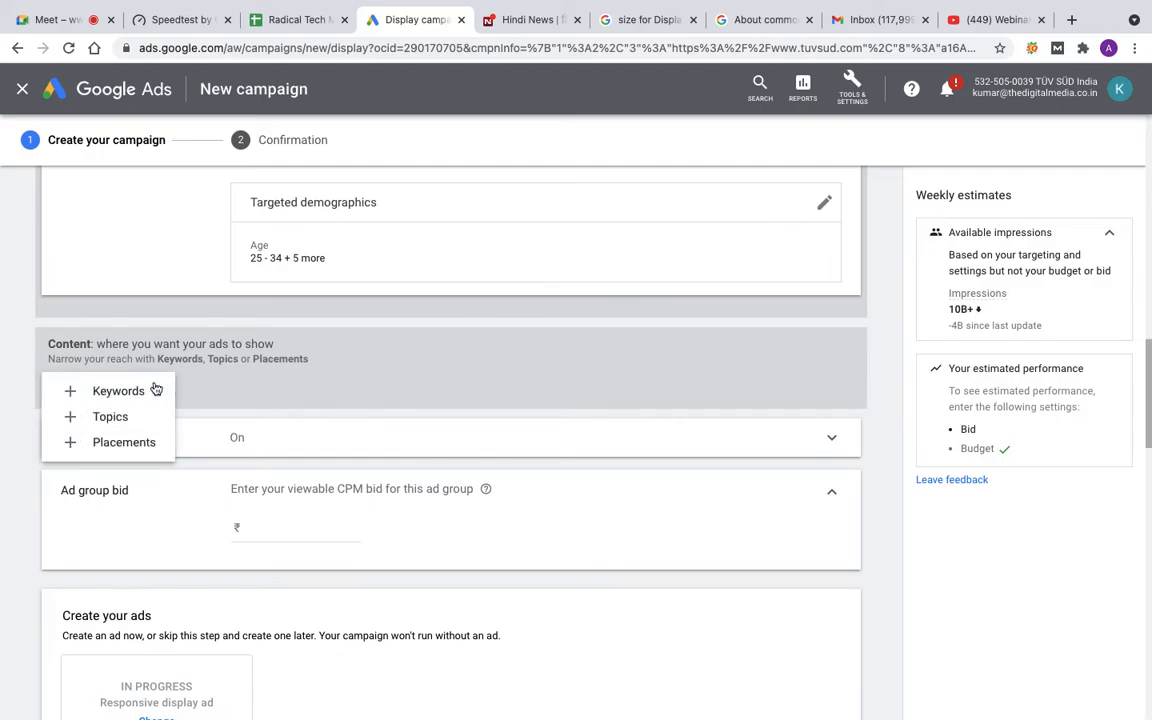
{"action": "left_click", "coordinate": [118, 392]}
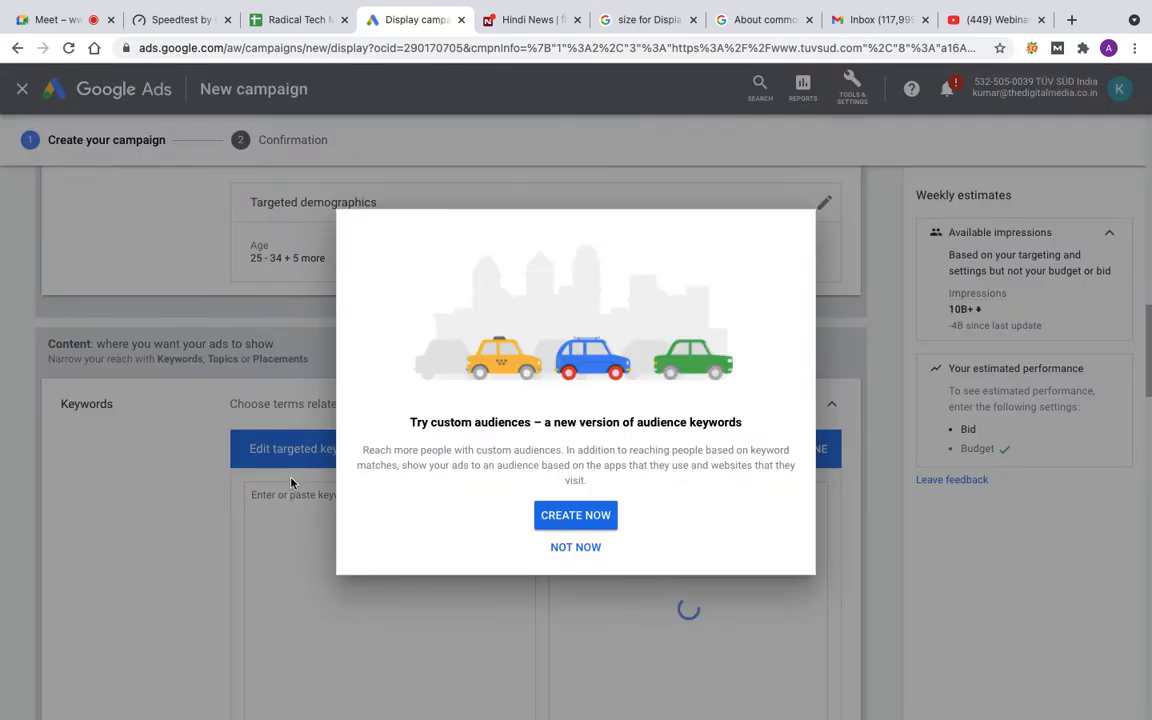
{"action": "left_click", "coordinate": [575, 548]}
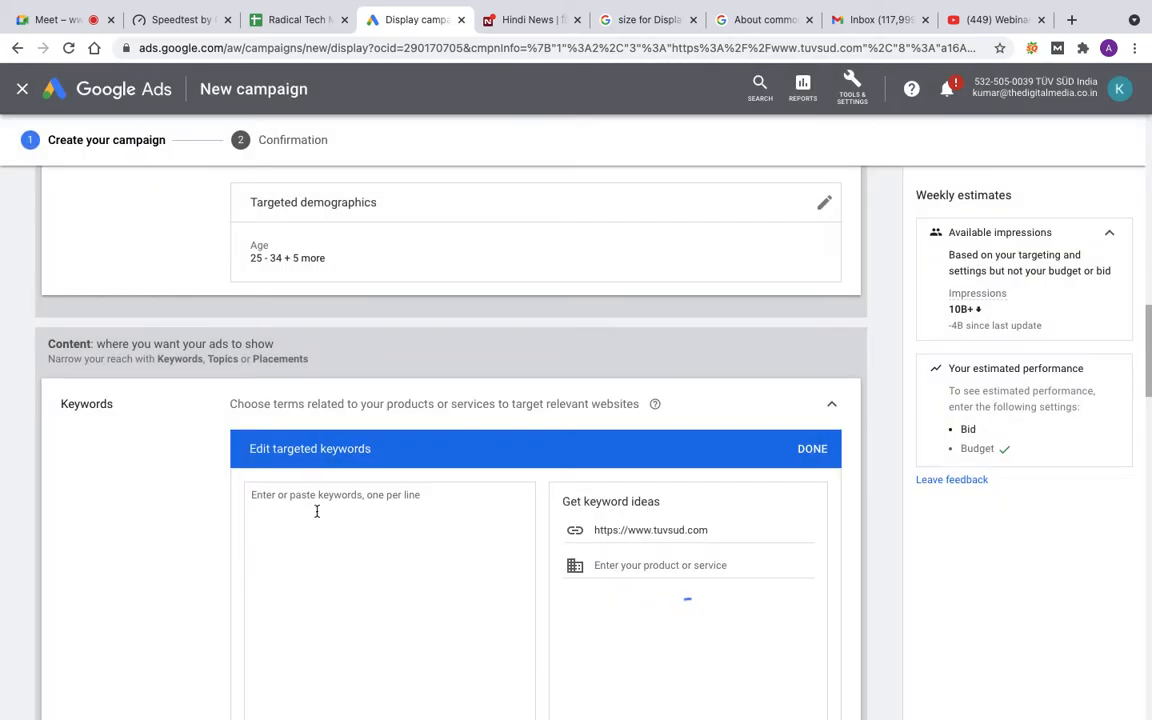
{"action": "type", "text": "ix"}
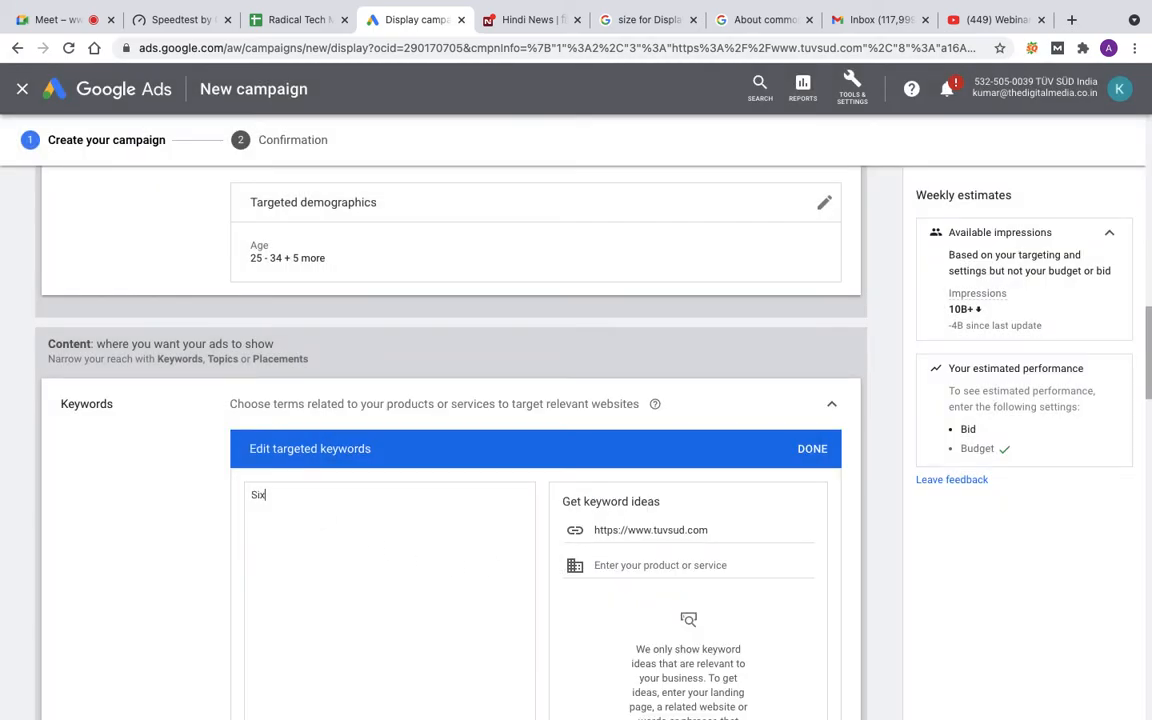
{"action": "type", "text": " Sigma Traiing"}
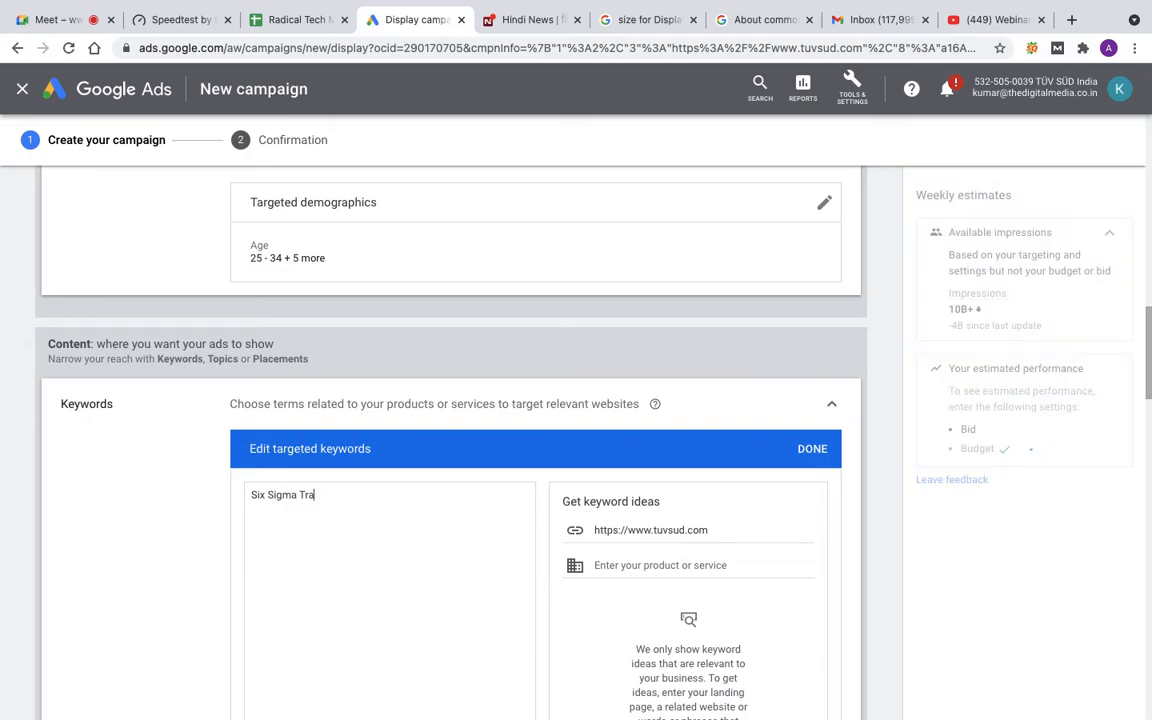
{"action": "key", "text": "BackSpace"}
{"action": "key", "text": "BackSpace"}
{"action": "key", "text": "BackSpace"}
{"action": "type", "text": "ning"}
- Add Six Sigma Courses and Six SIgma Certification as separate lines in the targeted keywords
{"action": "key", "text": "Return"}
{"action": "type", "text": "Six Sigma "}
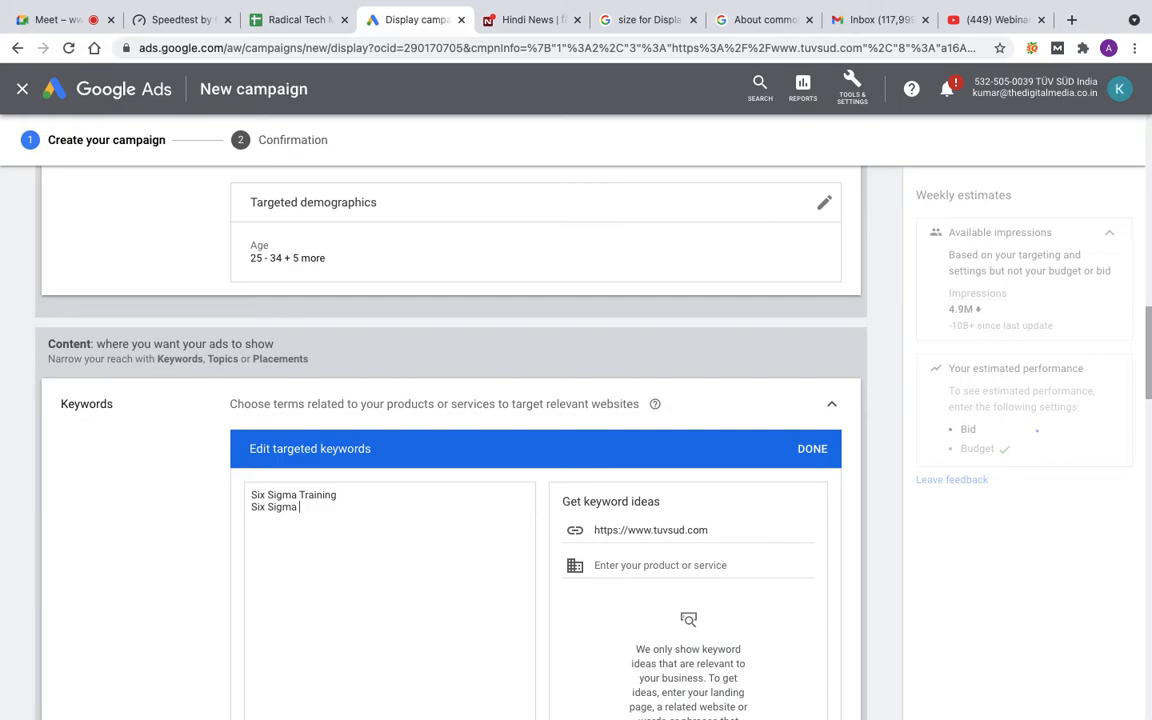
{"action": "type", "text": "Courses"}
{"action": "key", "text": "Return"}
{"action": "type", "text": "Six Sigma Certification"}
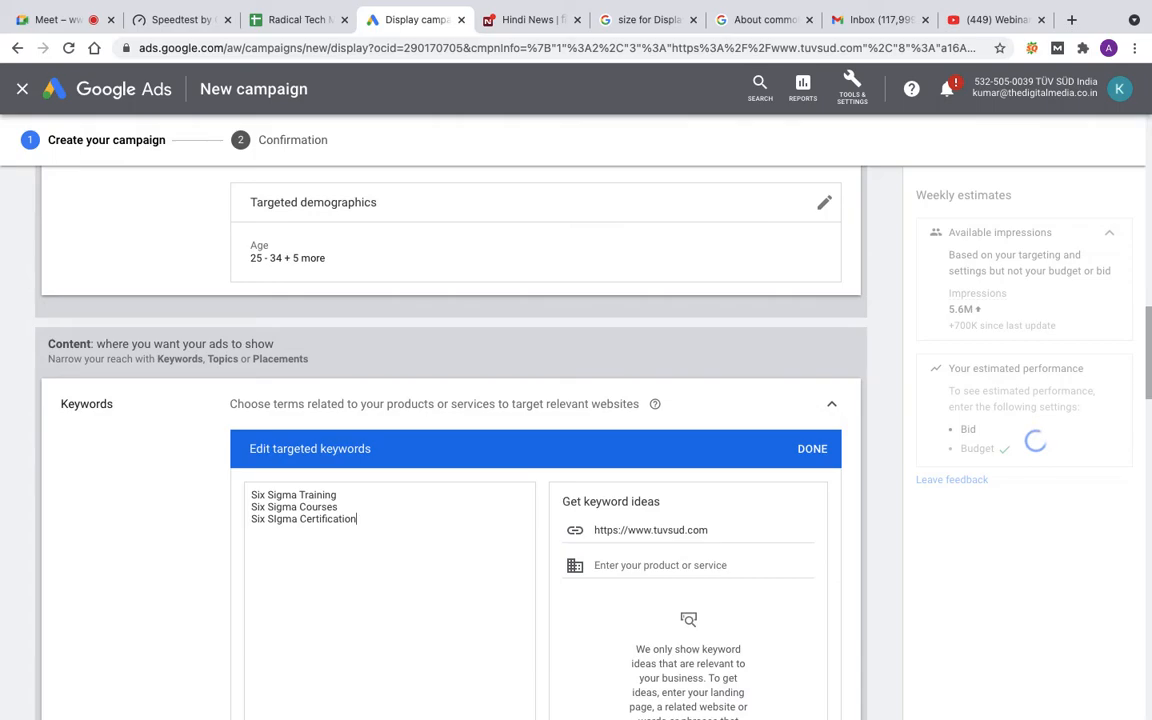
- Add Lean Six Sigma Training on a new line in the targeted keywords
{"action": "key", "text": "Return"}
{"action": "type", "text": "Lean Si"}
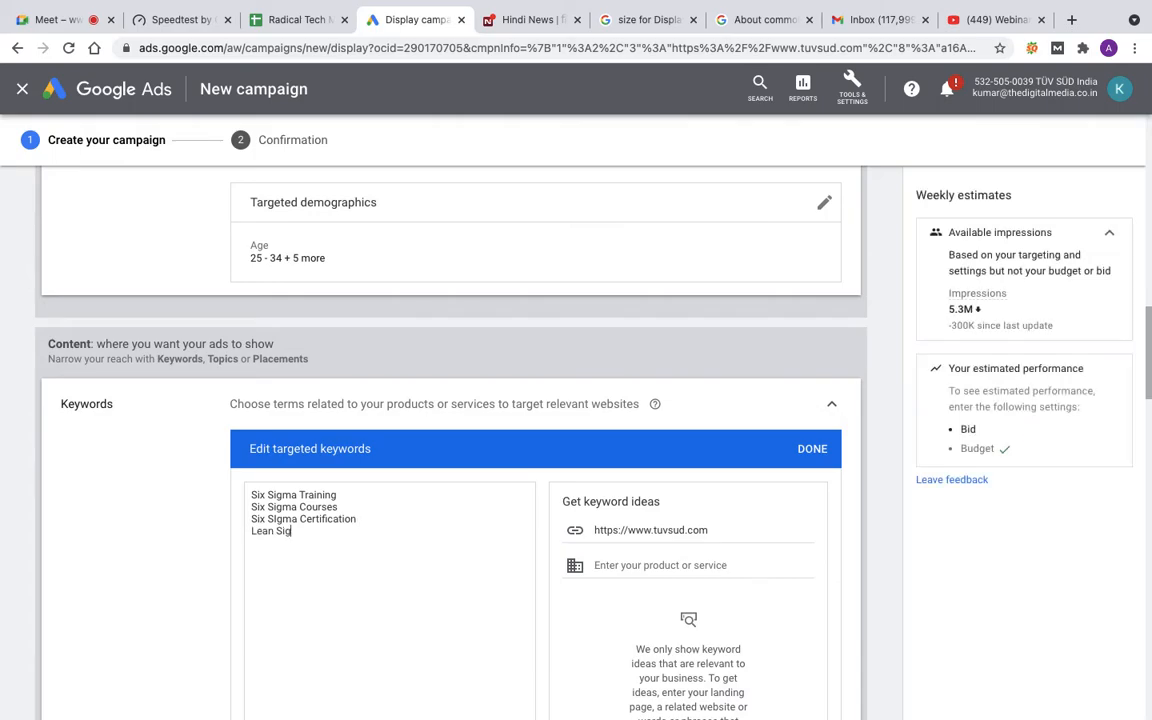
{"action": "type", "text": "x"}
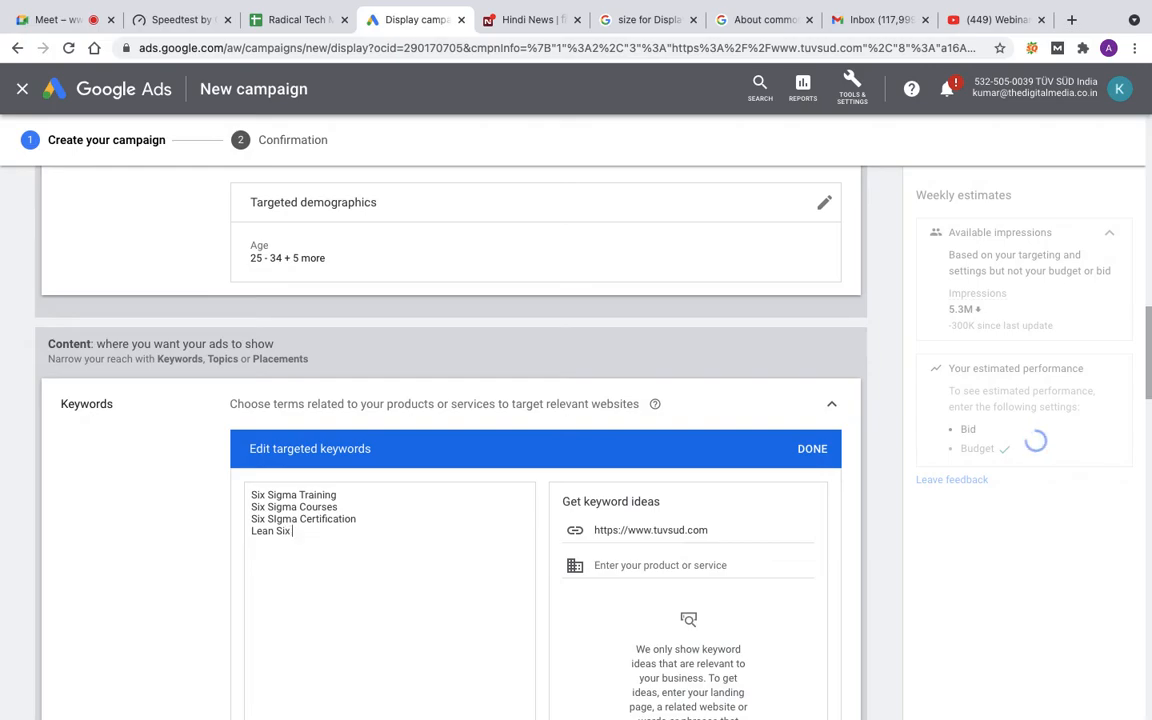
{"action": "type", "text": " Sigma Training"}
- Duplicate the Six Sigma Courses and Six SIgma Certification lines below the list and prefix both copies with Lean
{"action": "left_click_drag", "start_coordinate": [357, 520], "coordinate": [250, 507]}
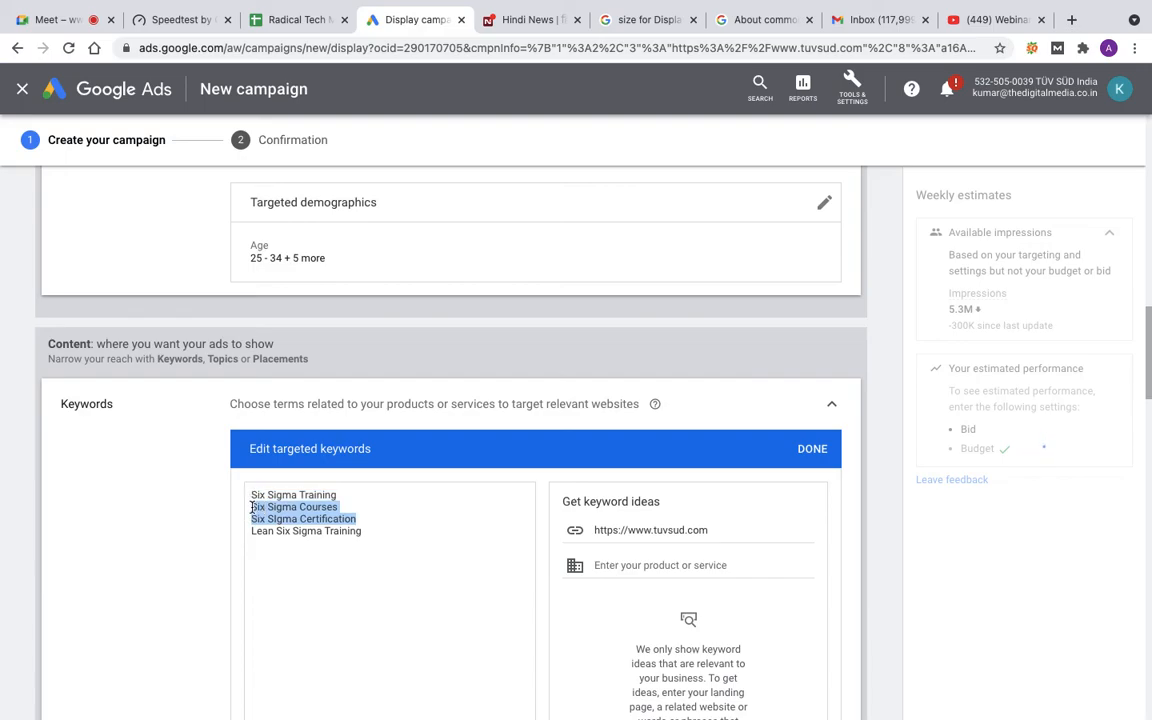
{"action": "left_click", "coordinate": [255, 556]}
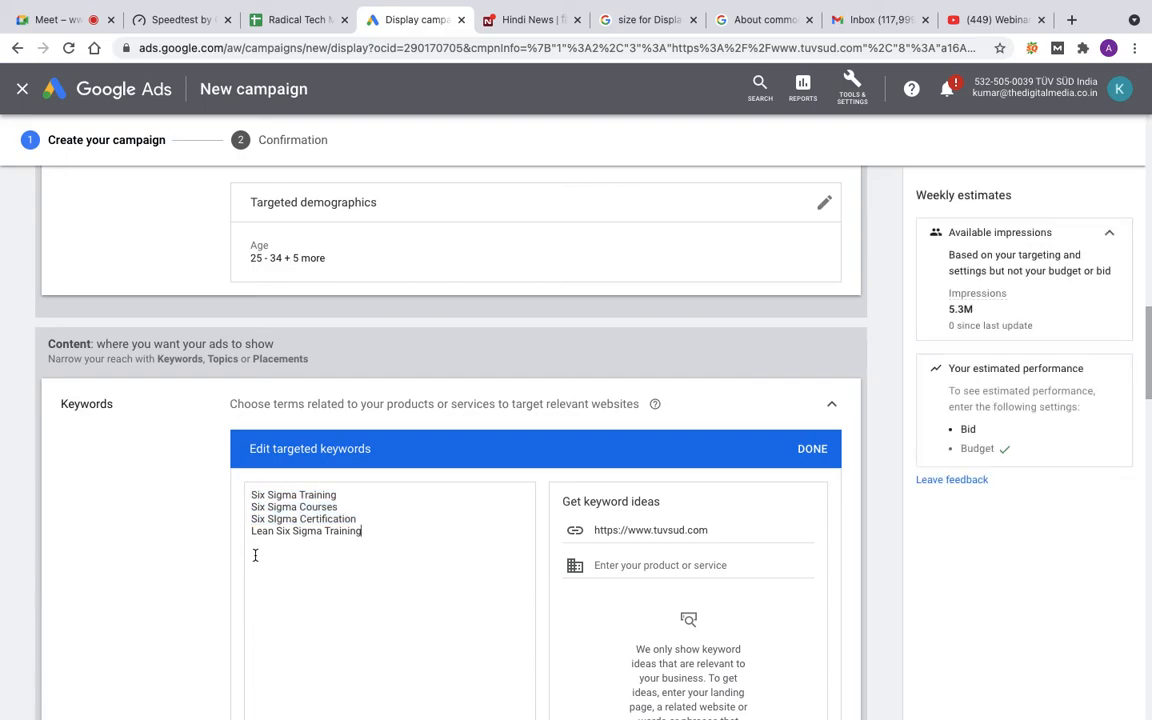
{"action": "type", "text": "Six Sigma Courses Six SIgma Certification"}
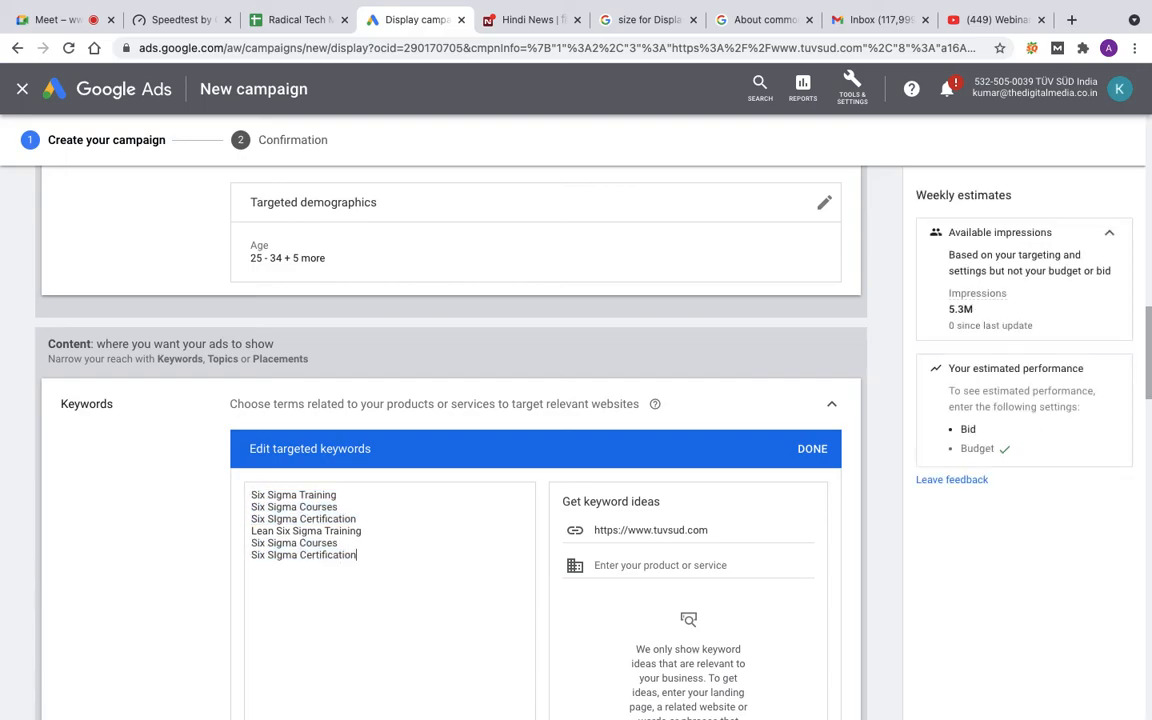
{"action": "left_click", "coordinate": [252, 542]}
{"action": "type", "text": "Lean"}
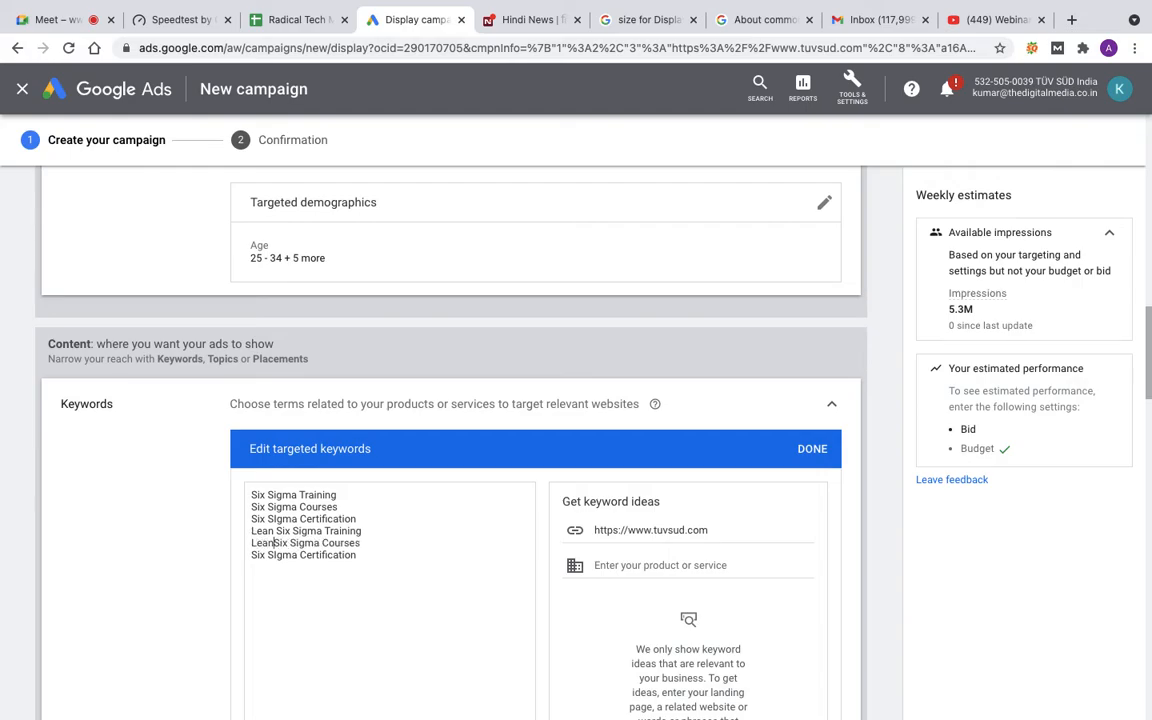
{"action": "left_click", "coordinate": [251, 555]}
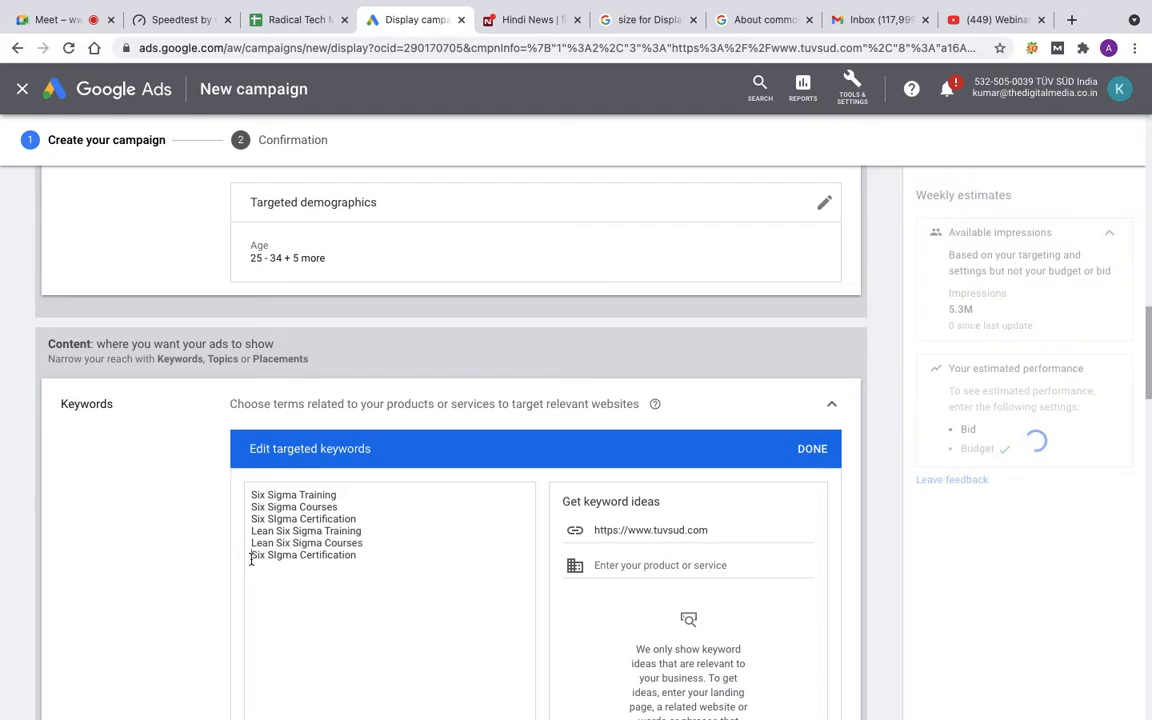
{"action": "type", "text": "Lean"}
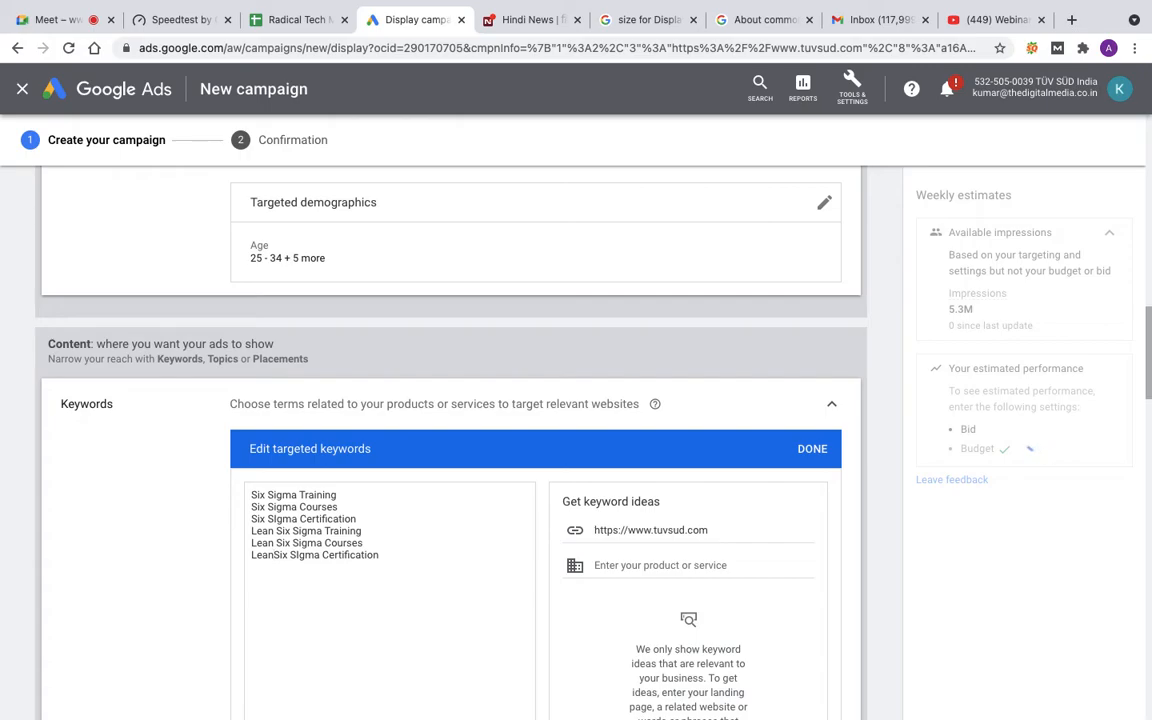
{"action": "left_click_drag", "start_coordinate": [385, 555], "coordinate": [251, 497]}
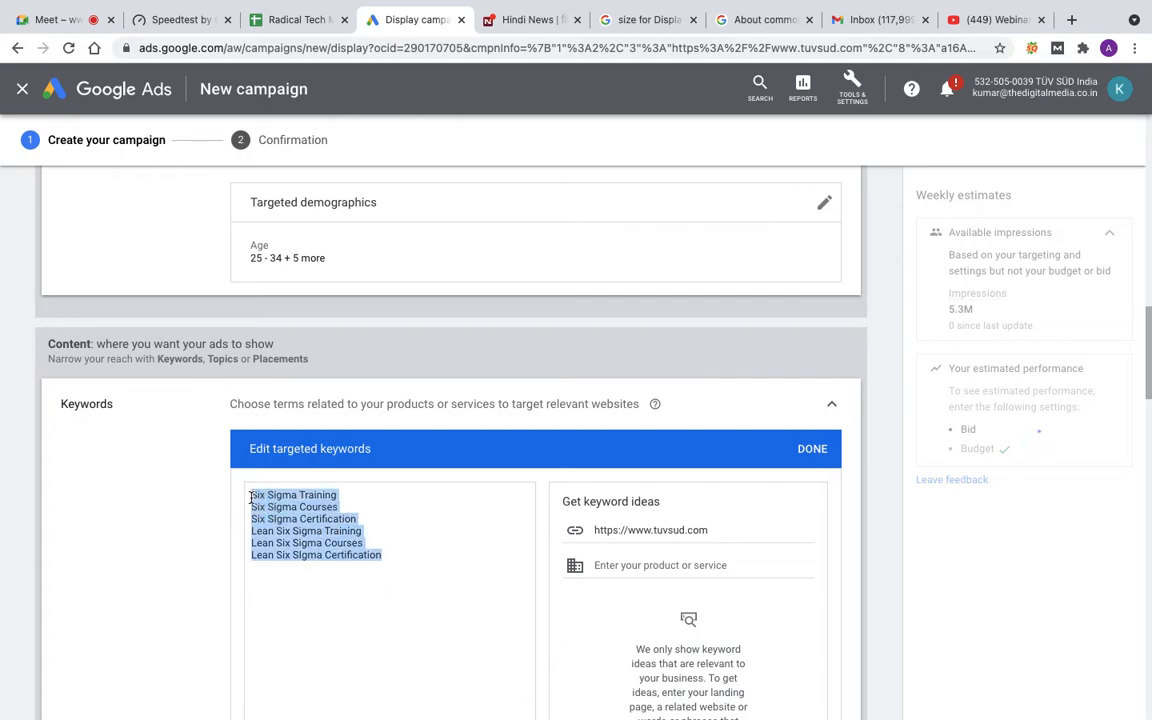
{"action": "left_click", "coordinate": [604, 565]}
{"action": "type", "text": "Six Sigma Training Six Sigma Courses Six Sigma Certification Lean Six Sigma Training Lean Six Sigma Courses Lean Six SIgma Certification"}
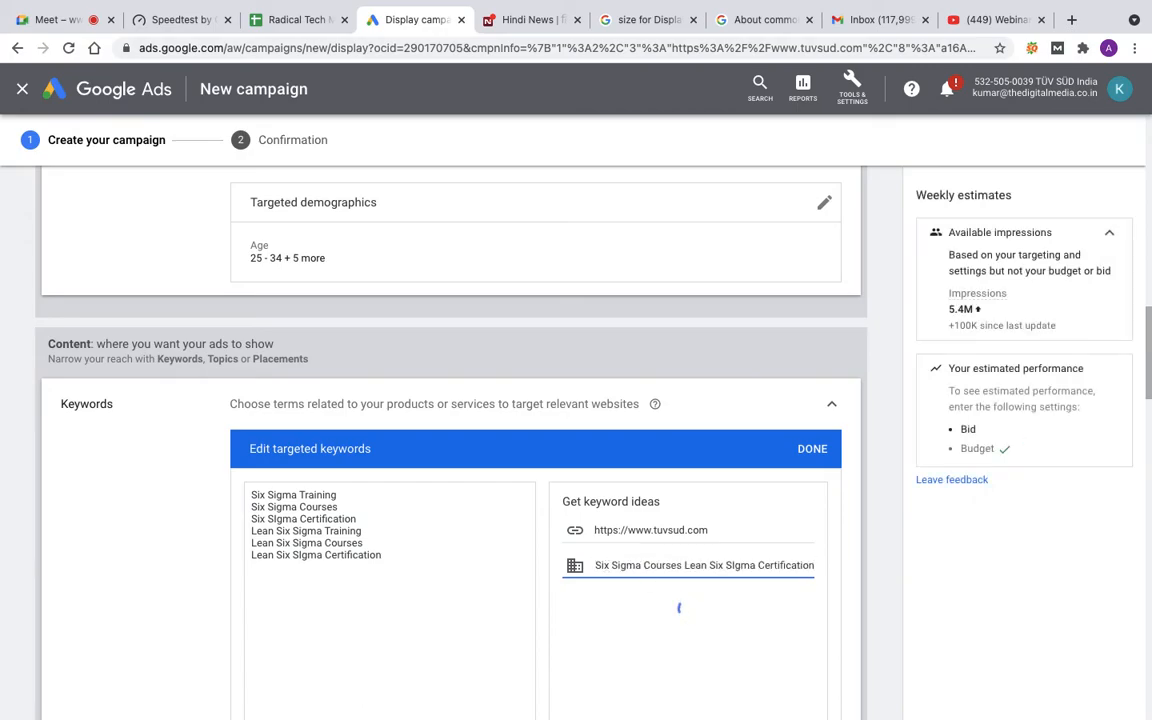
{"action": "triple_click", "coordinate": [722, 565]}
{"action": "key", "text": "BackSpace"}
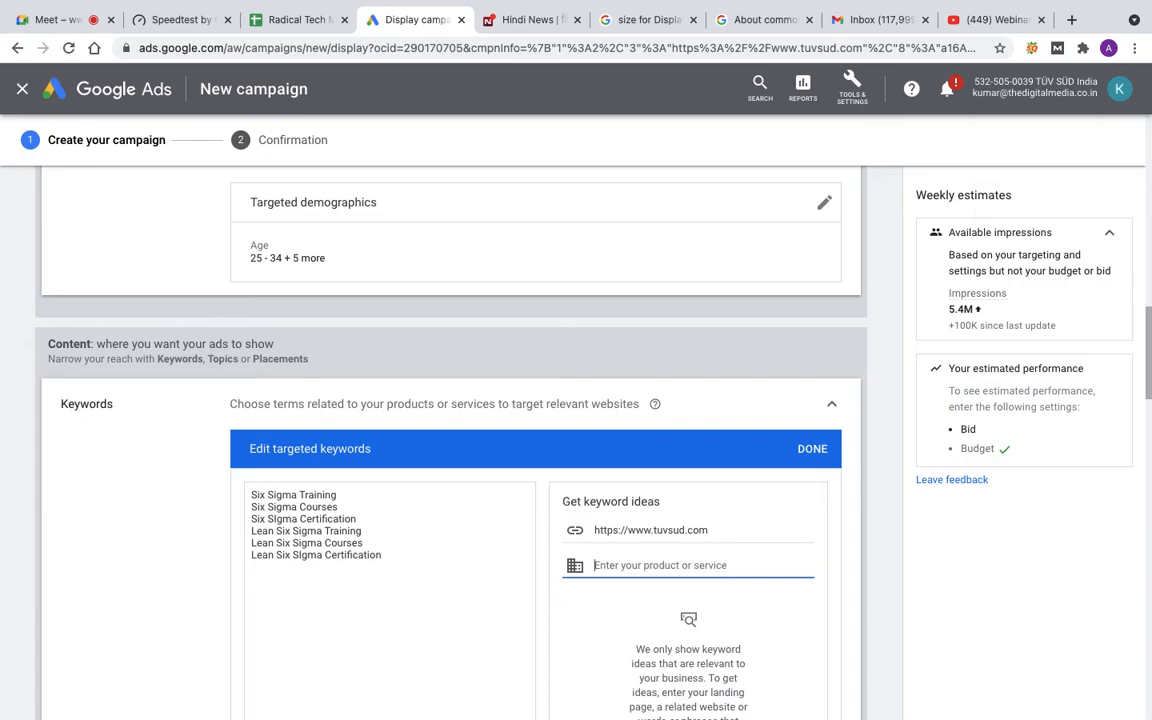
- Search for keyword ideas using the copied keyword Six Sigma Training as the product or service
{"action": "left_click", "coordinate": [329, 494]}
{"action": "left_click_drag", "start_coordinate": [329, 494], "coordinate": [244, 501]}
{"action": "key", "text": "ctrl+c"}
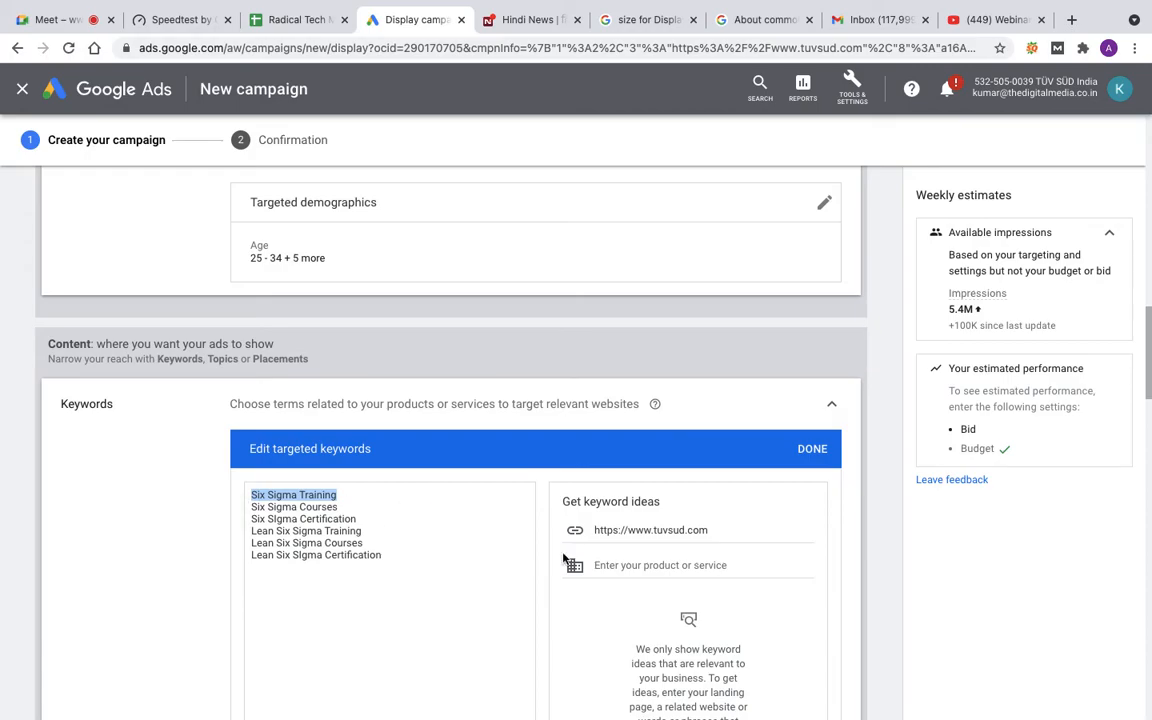
{"action": "left_click", "coordinate": [620, 569]}
{"action": "key", "text": "ctrl+v"}
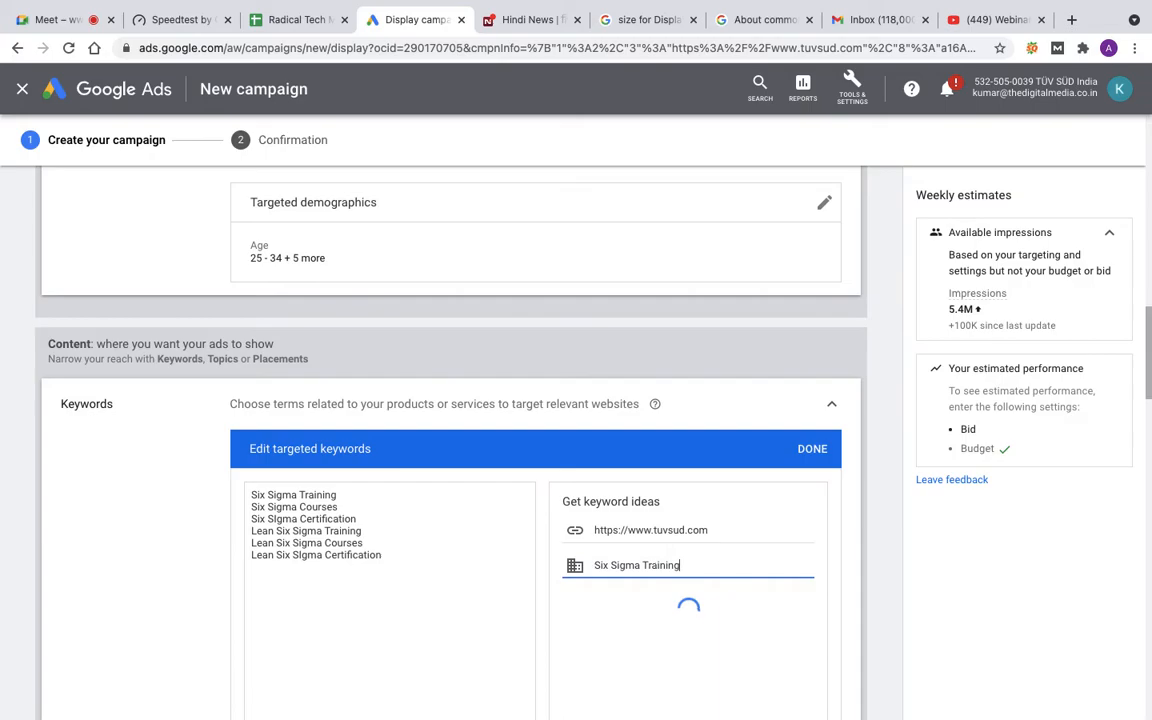
{"action": "scroll", "coordinate": [655, 627], "scroll_direction": "down", "scroll_amount": 2}
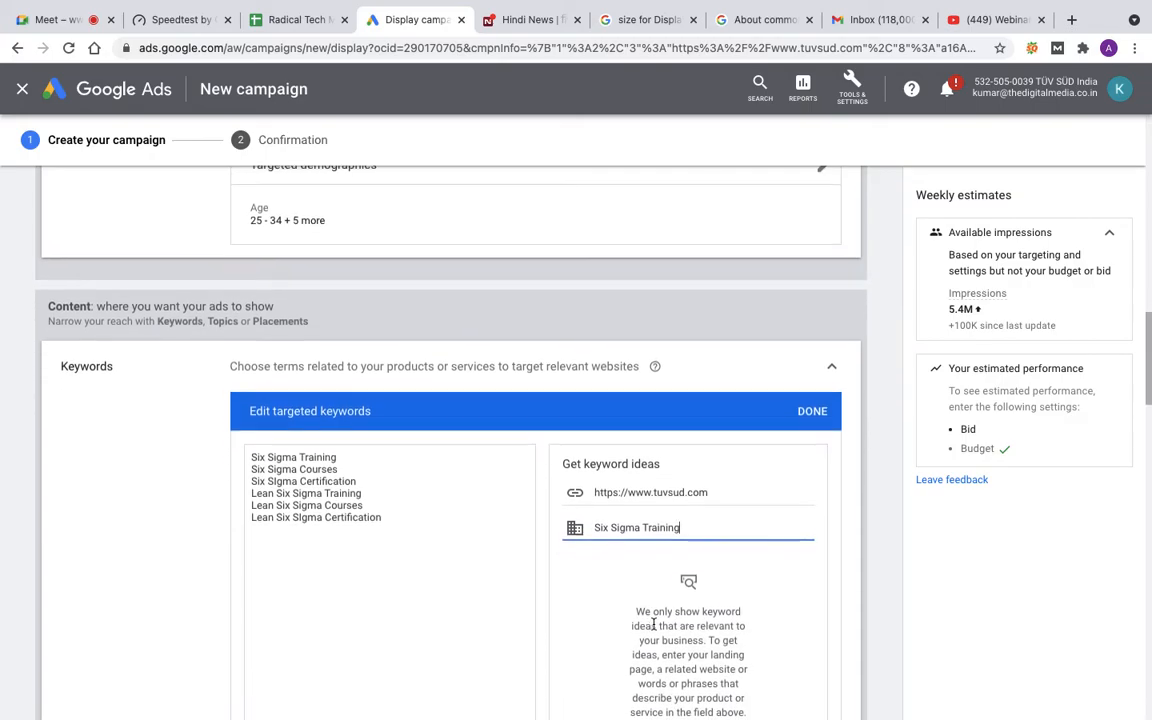
{"action": "scroll", "coordinate": [655, 627], "scroll_direction": "down", "scroll_amount": 1}
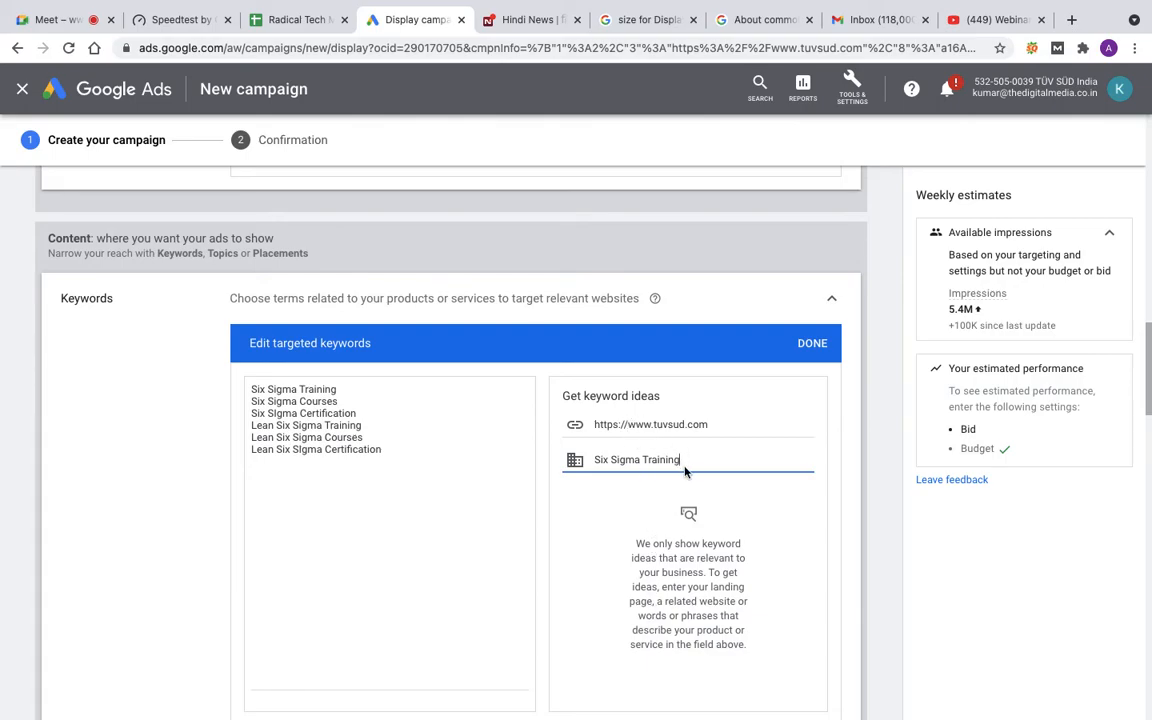
- Shorten the product or service for keyword ideas to Six Sigma
{"action": "key", "text": "BackSpace"}
{"action": "key", "text": "BackSpace"}
{"action": "key", "text": "BackSpace"}
{"action": "key", "text": "BackSpace"}
{"action": "key", "text": "BackSpace"}
{"action": "key", "text": "BackSpace"}
{"action": "key", "text": "BackSpace"}
{"action": "key", "text": "BackSpace"}
{"action": "key", "text": "BackSpace"}
{"action": "key", "text": "BackSpace"}
{"action": "type", "text": "a"}
- Check the keyword setting and content targeting options, and save the targeted keywords
{"action": "scroll", "coordinate": [449, 515], "scroll_direction": "down", "scroll_amount": 5}
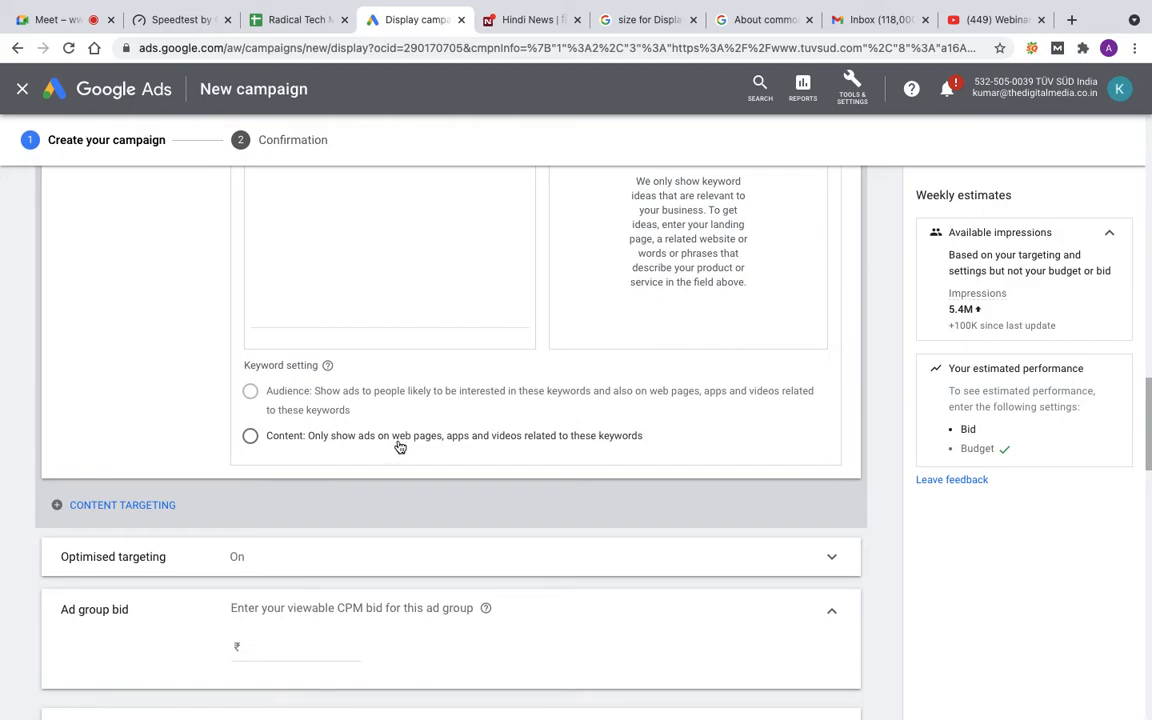
{"action": "scroll", "coordinate": [398, 446], "scroll_direction": "up", "scroll_amount": 3}
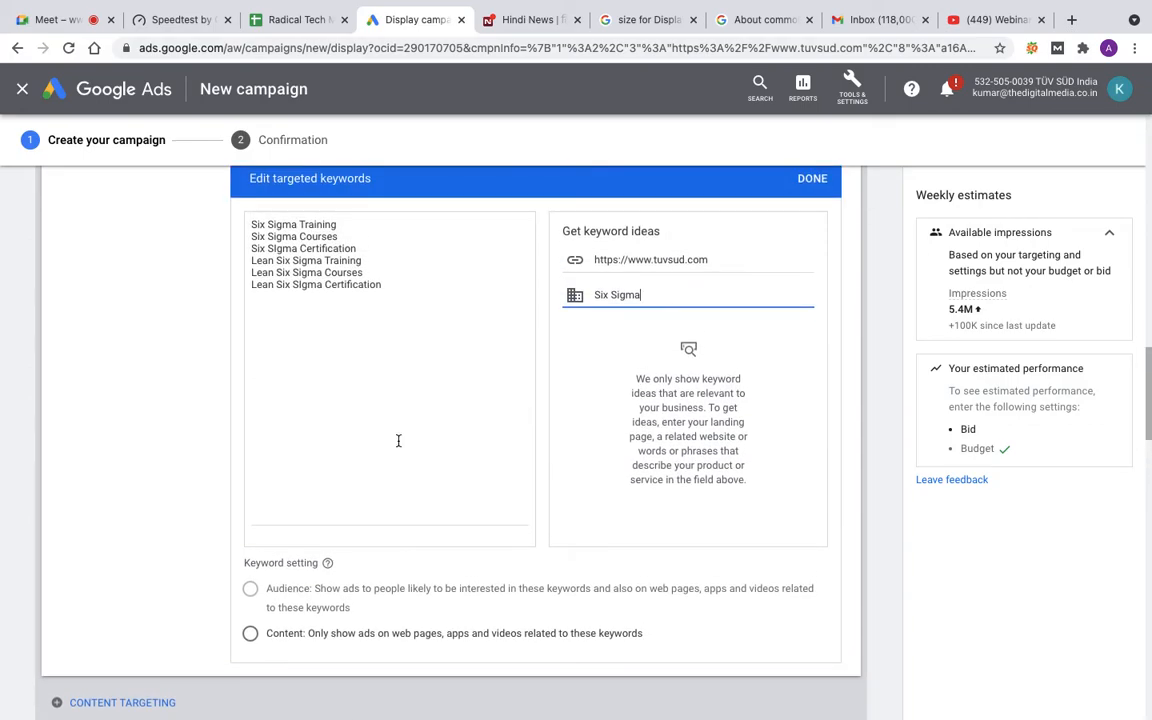
{"action": "scroll", "coordinate": [399, 602], "scroll_direction": "down", "scroll_amount": 2}
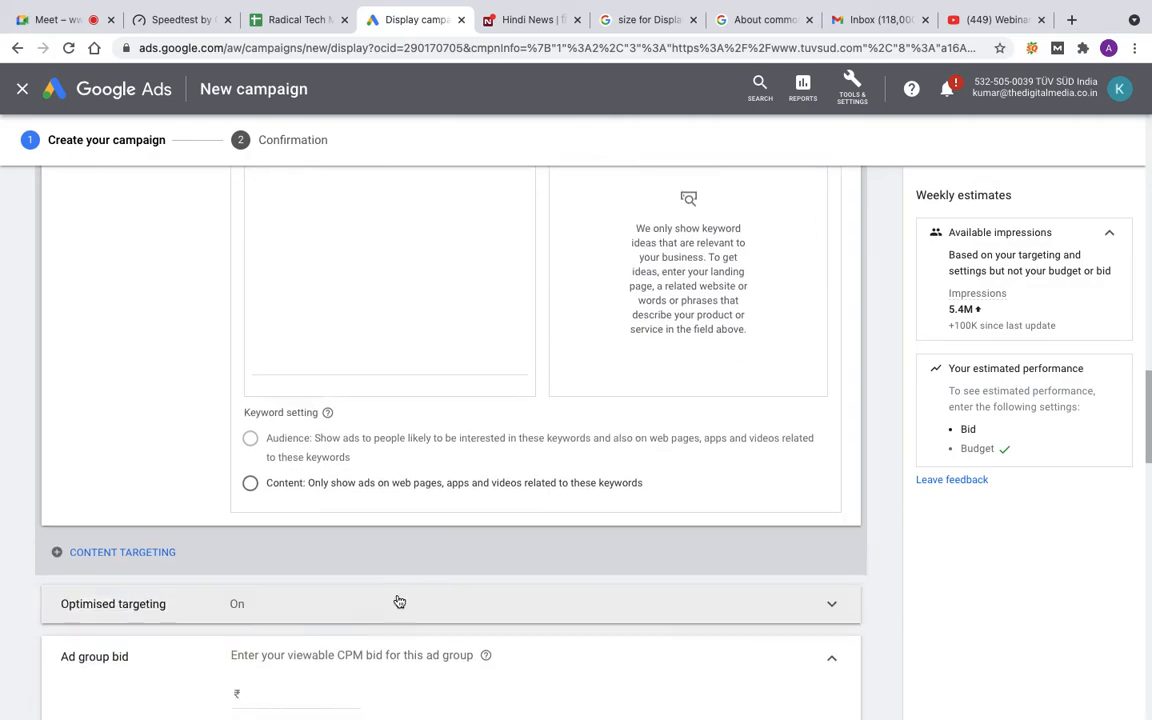
{"action": "left_click", "coordinate": [146, 551]}
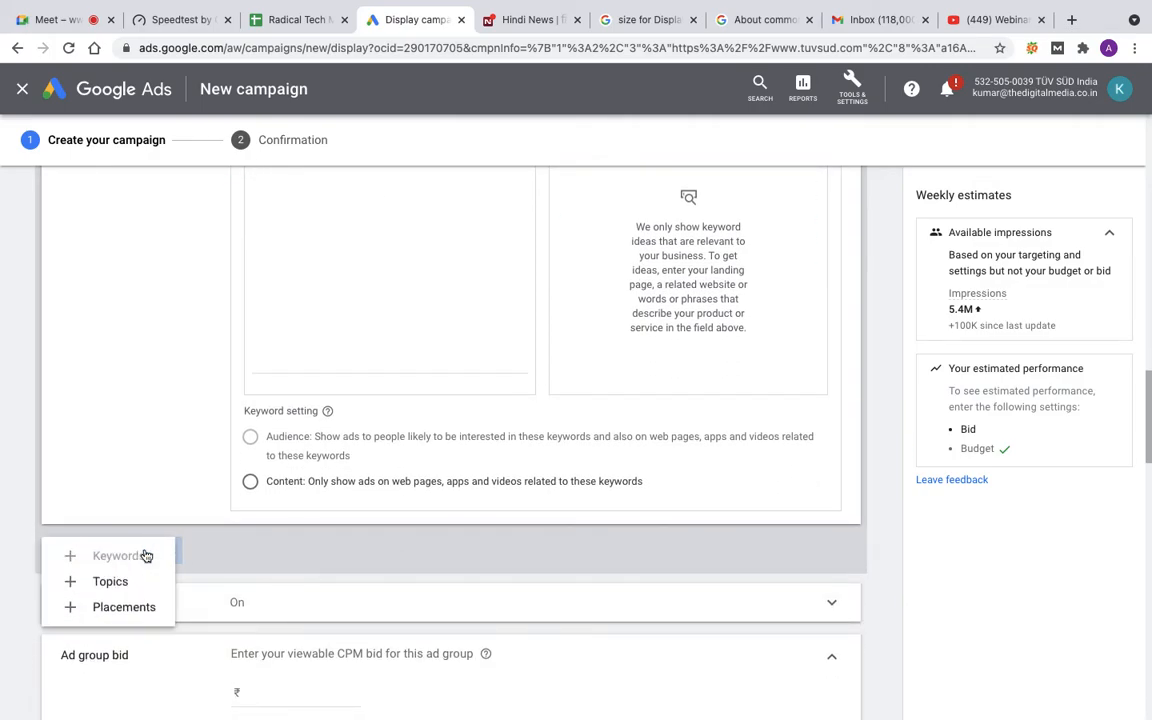
{"action": "left_click", "coordinate": [589, 539]}
{"action": "scroll", "coordinate": [586, 537], "scroll_direction": "up", "scroll_amount": 3}
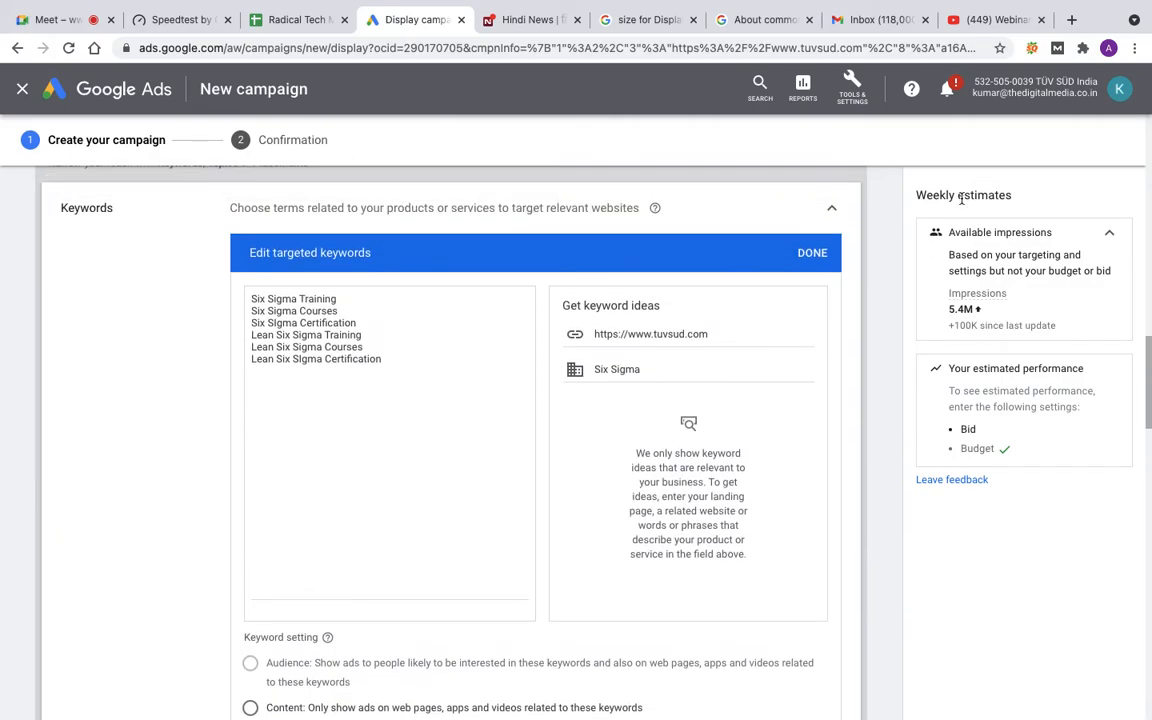
{"action": "left_click", "coordinate": [808, 258]}
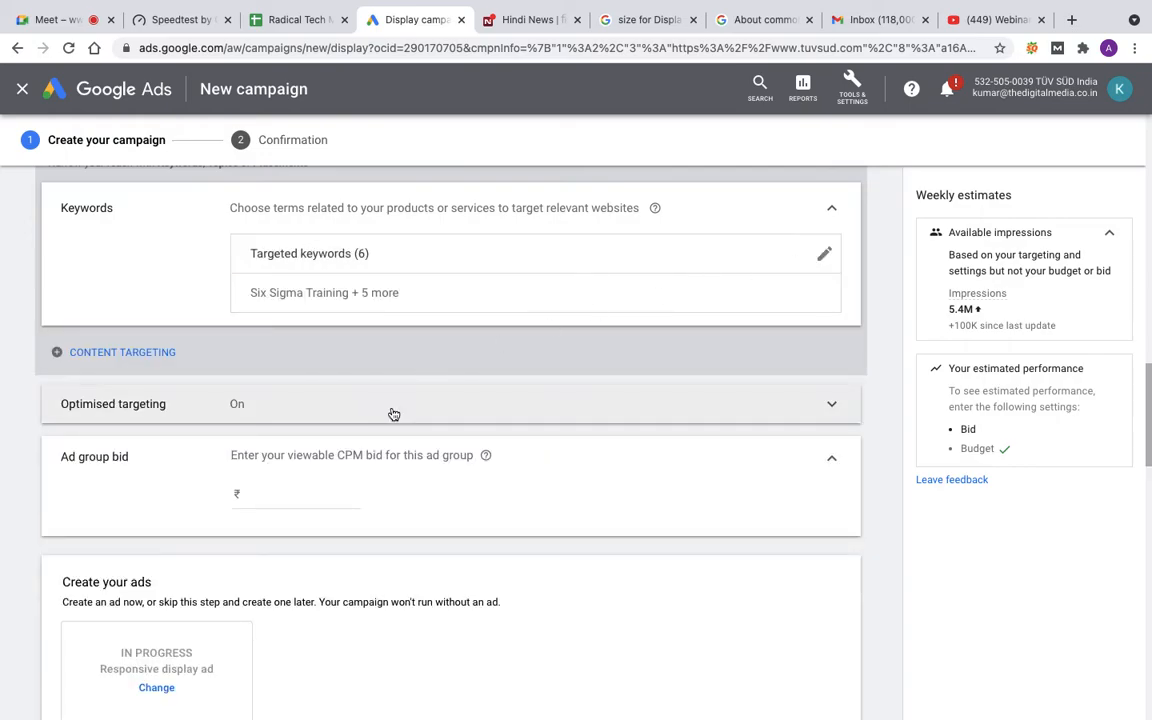
- Add topics content targeting and search the targeted topics for Six Sigma
{"action": "scroll", "coordinate": [392, 404], "scroll_direction": "down", "scroll_amount": 1}
{"action": "left_click", "coordinate": [129, 262]}
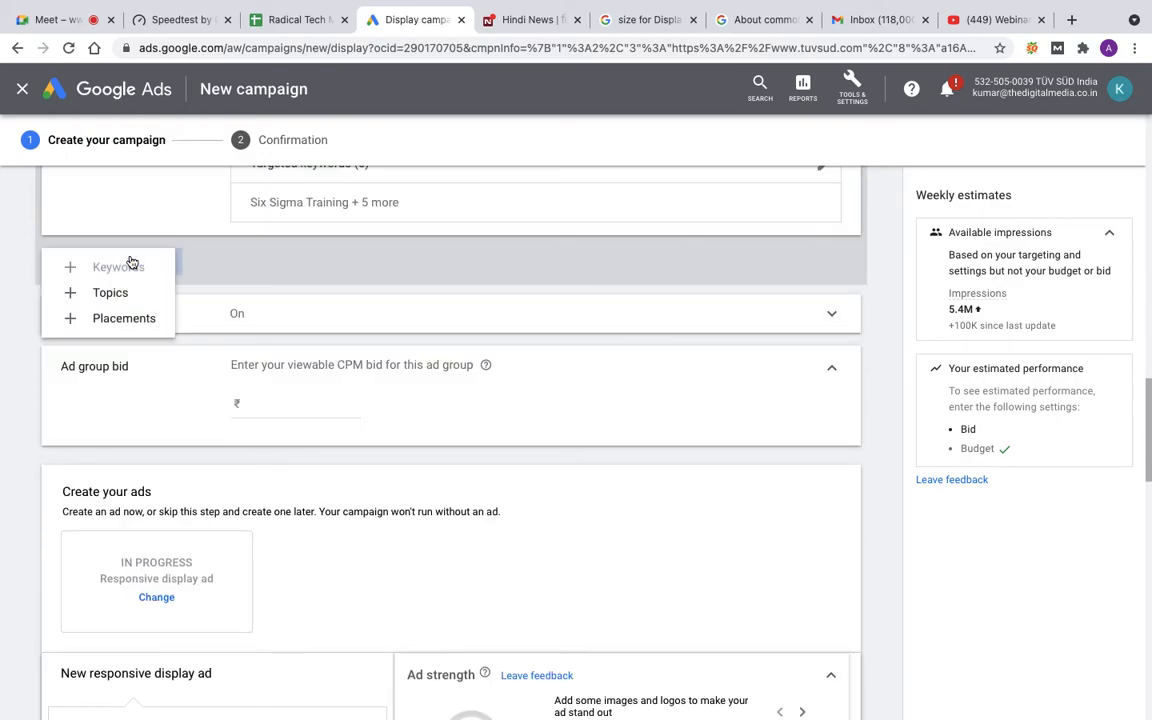
{"action": "left_click", "coordinate": [110, 292]}
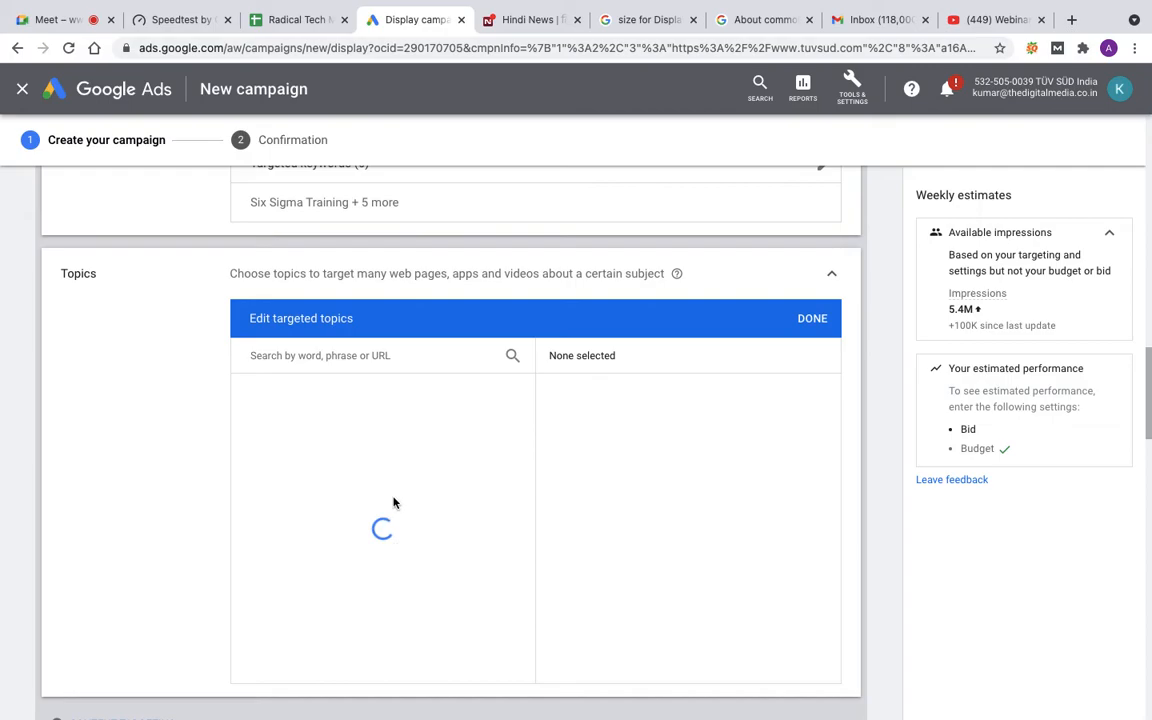
{"action": "left_click", "coordinate": [318, 357]}
{"action": "type", "text": "Six Sig"}
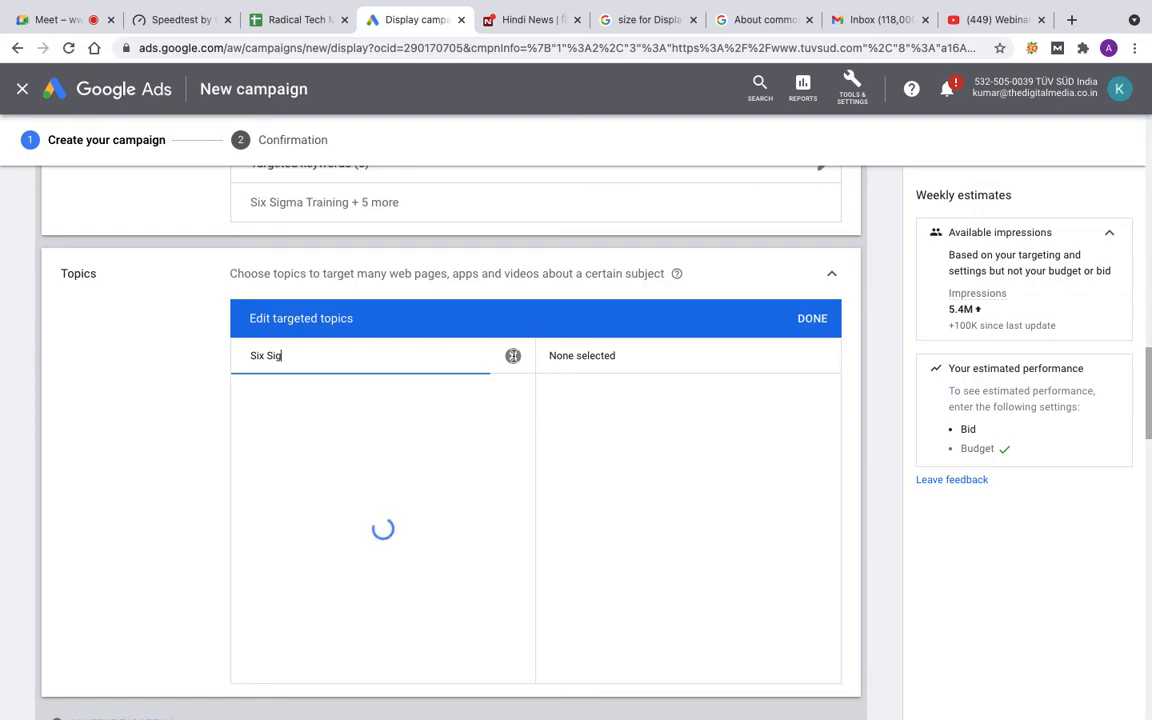
{"action": "type", "text": "ma"}
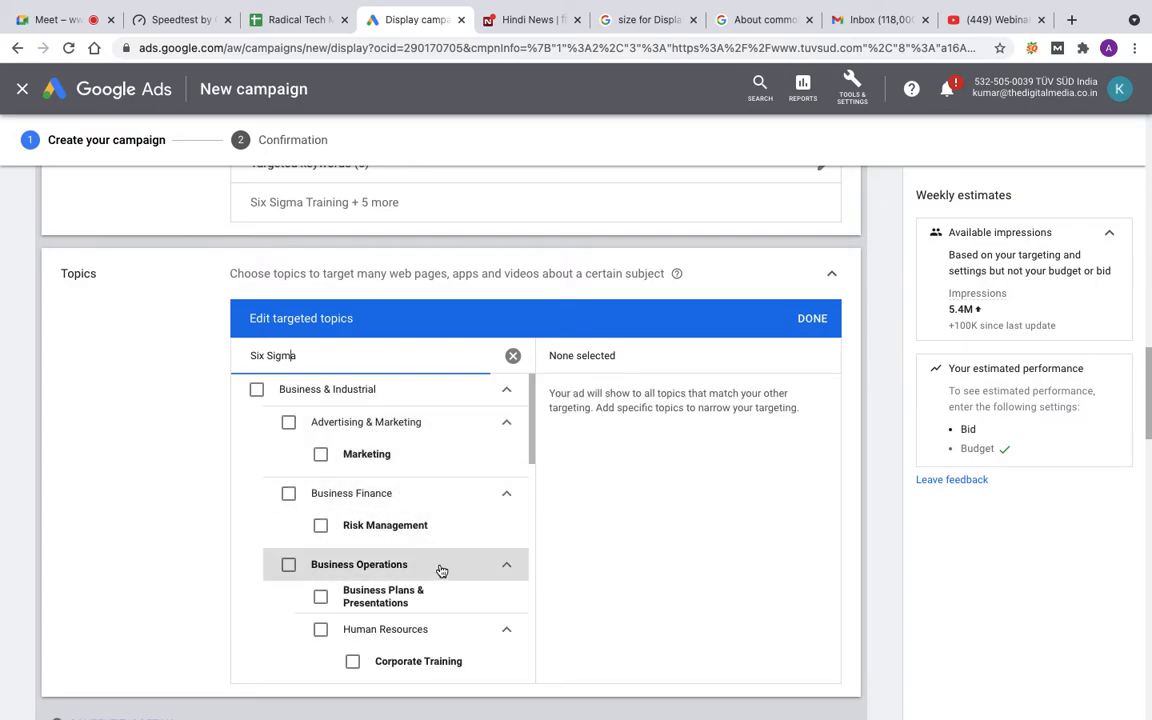
- Target the Corporate Training and Quality Control & Tracking topics from the Six Sigma suggestions
{"action": "scroll", "coordinate": [441, 570], "scroll_direction": "down", "scroll_amount": 2}
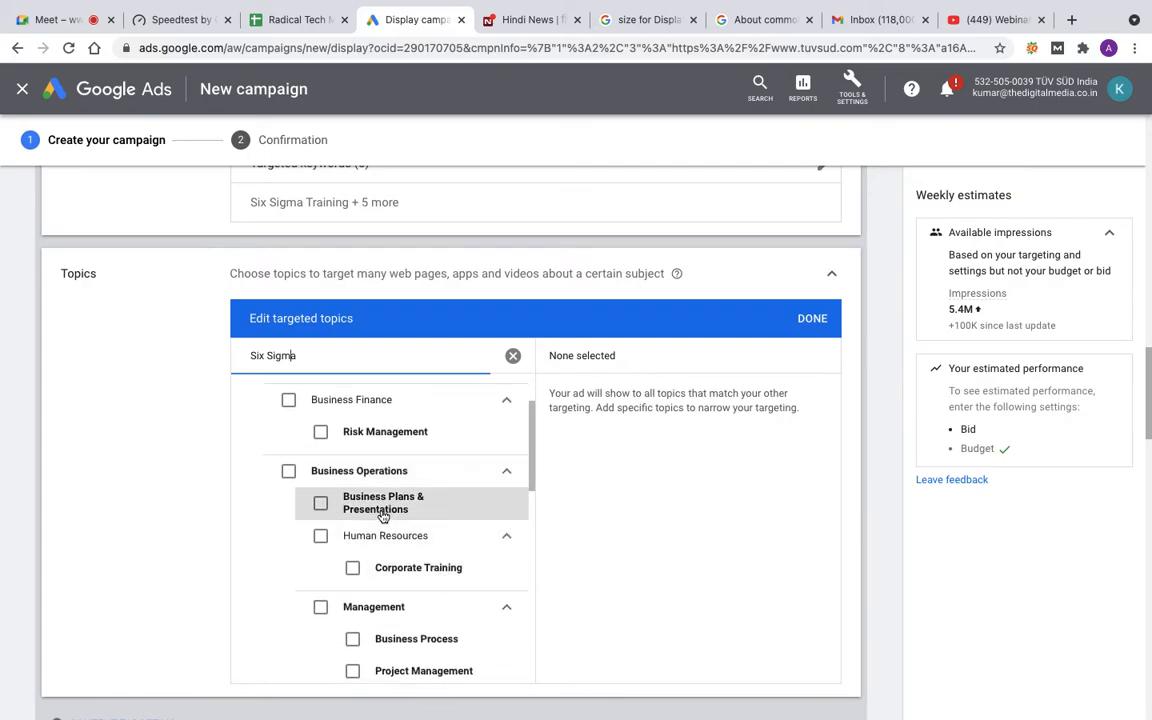
{"action": "scroll", "coordinate": [440, 524], "scroll_direction": "down", "scroll_amount": 2}
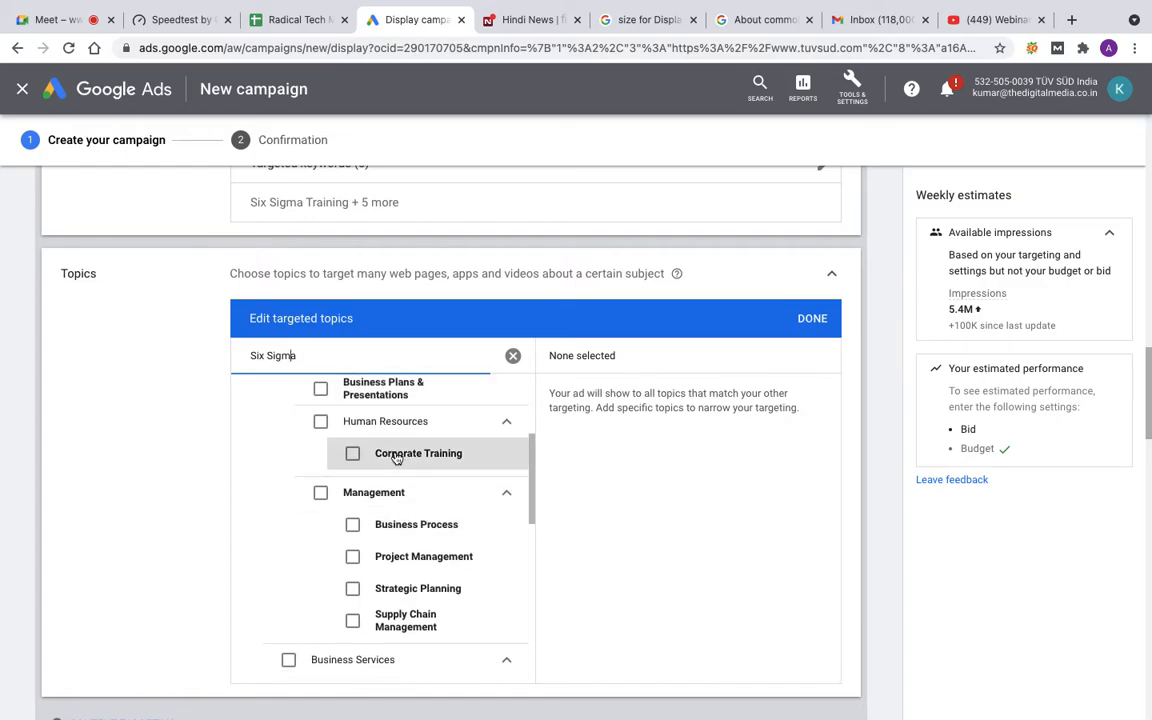
{"action": "left_click", "coordinate": [352, 453]}
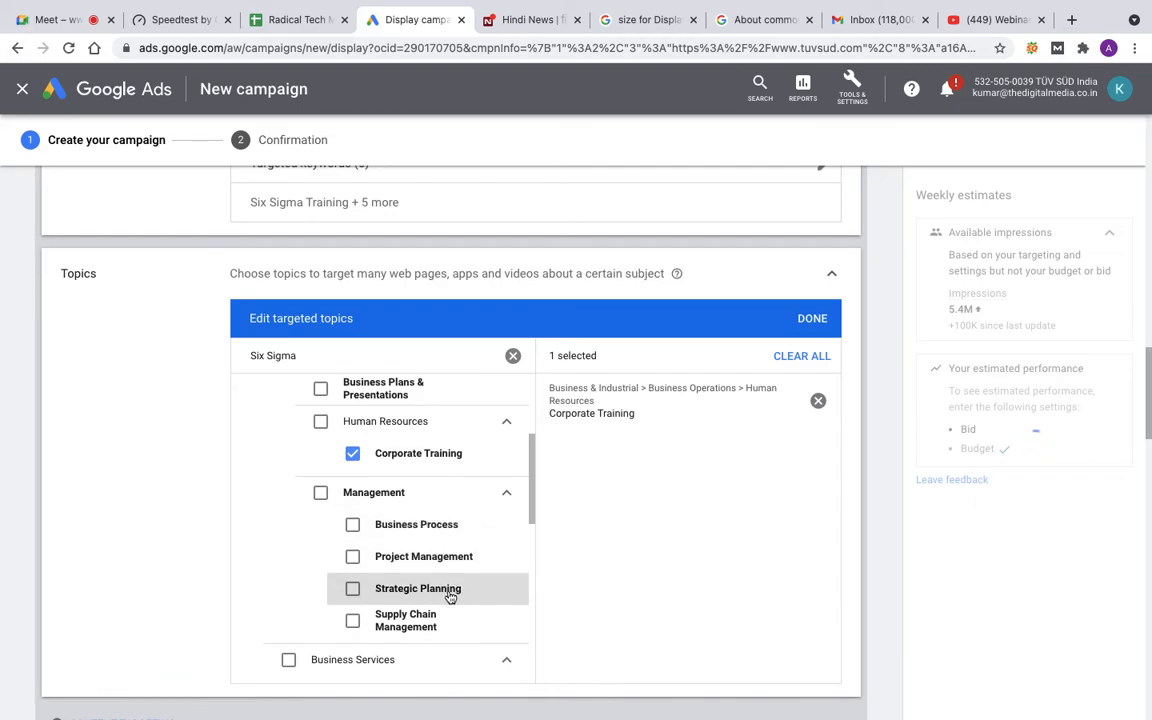
{"action": "scroll", "coordinate": [458, 604], "scroll_direction": "down", "scroll_amount": 3}
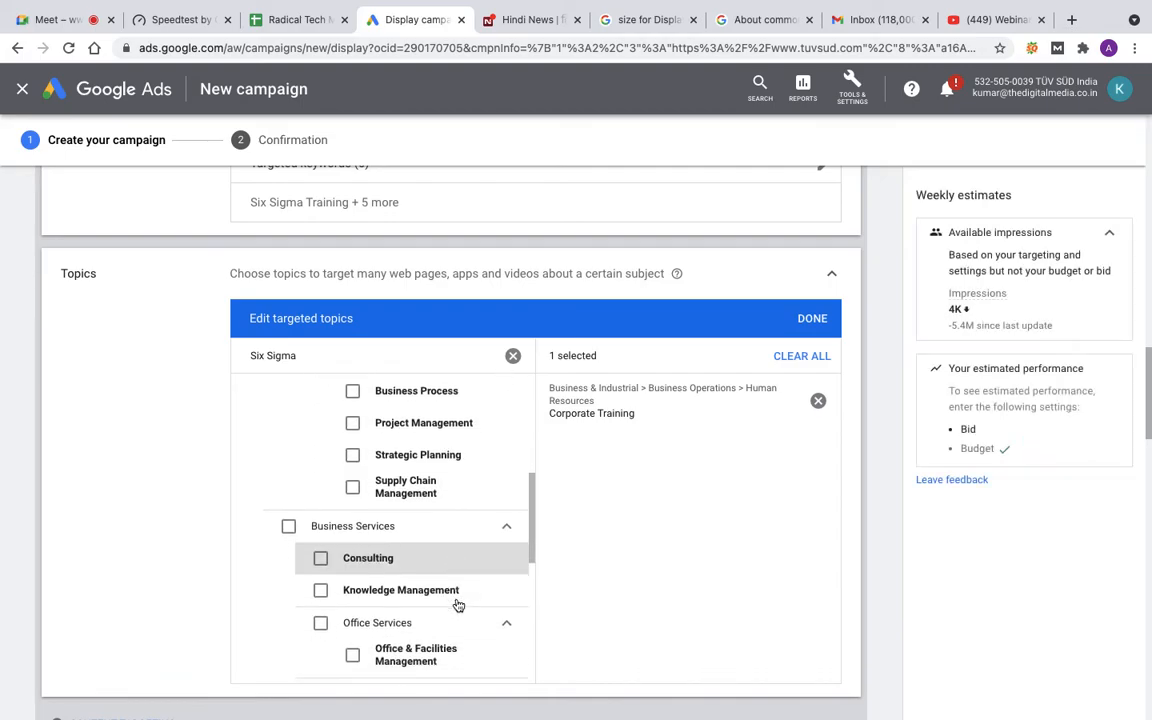
{"action": "scroll", "coordinate": [430, 605], "scroll_direction": "down", "scroll_amount": 3}
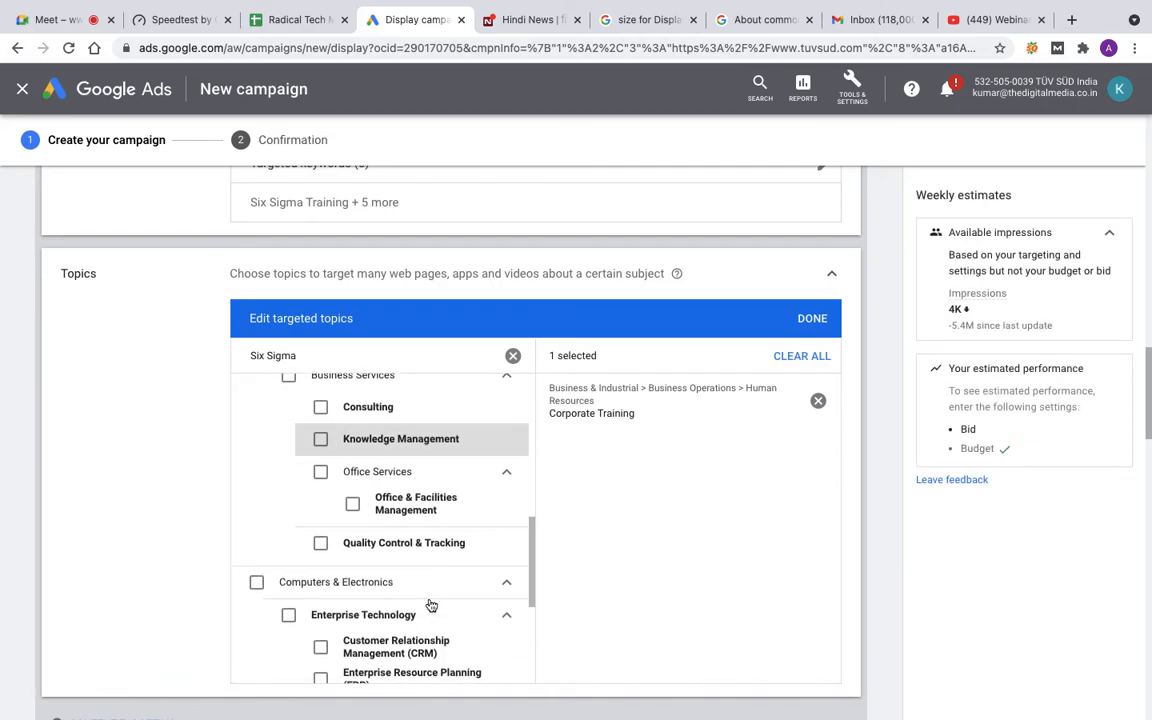
{"action": "left_click", "coordinate": [319, 543]}
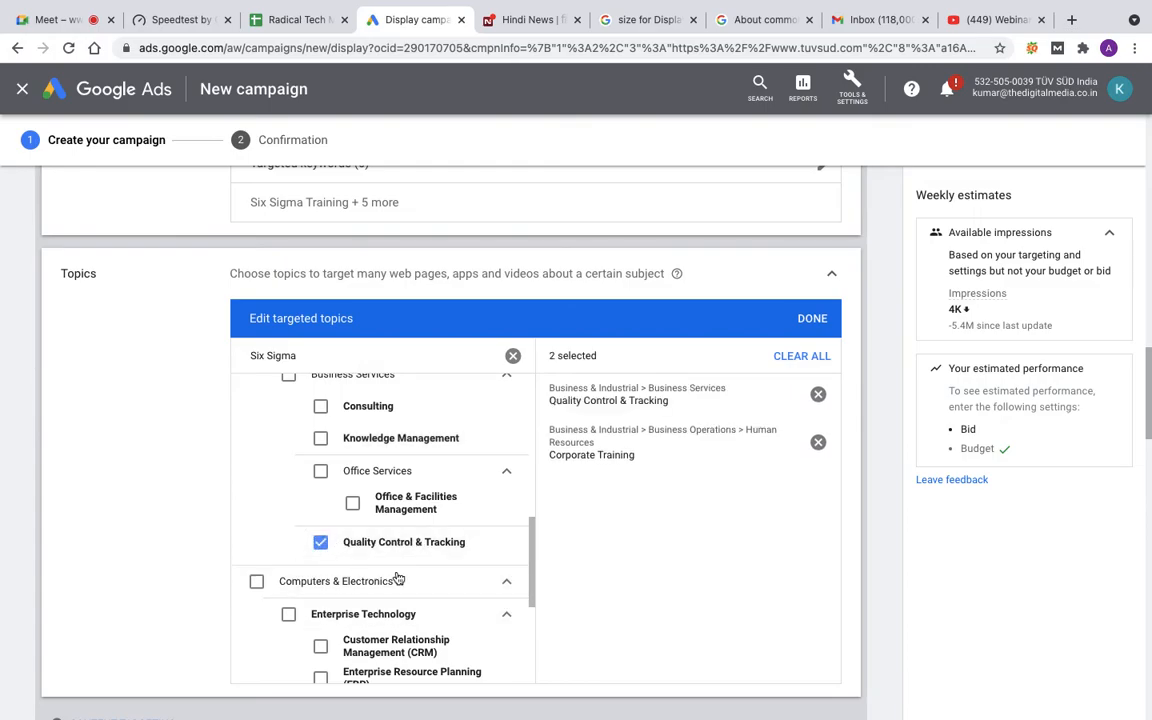
- Review the remaining Six Sigma topic suggestions through the news topics and return to the start of the list
{"action": "scroll", "coordinate": [425, 577], "scroll_direction": "down", "scroll_amount": 3}
{"action": "scroll", "coordinate": [426, 577], "scroll_direction": "down", "scroll_amount": 5}
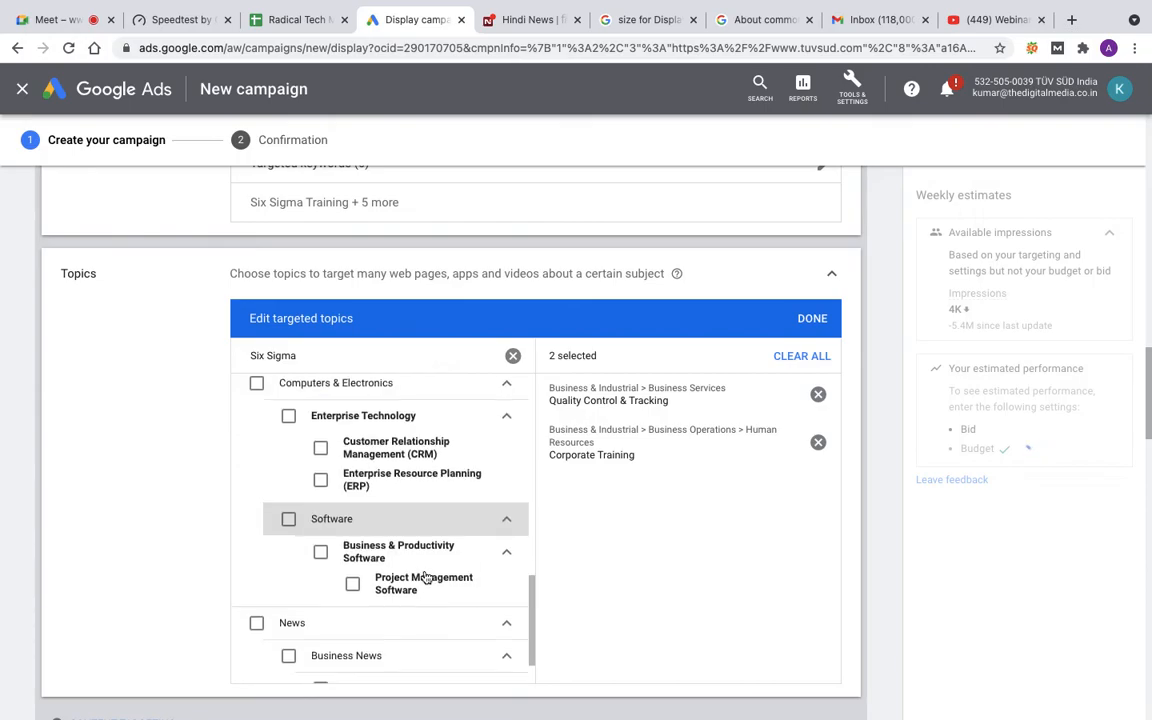
{"action": "scroll", "coordinate": [426, 577], "scroll_direction": "down", "scroll_amount": 2}
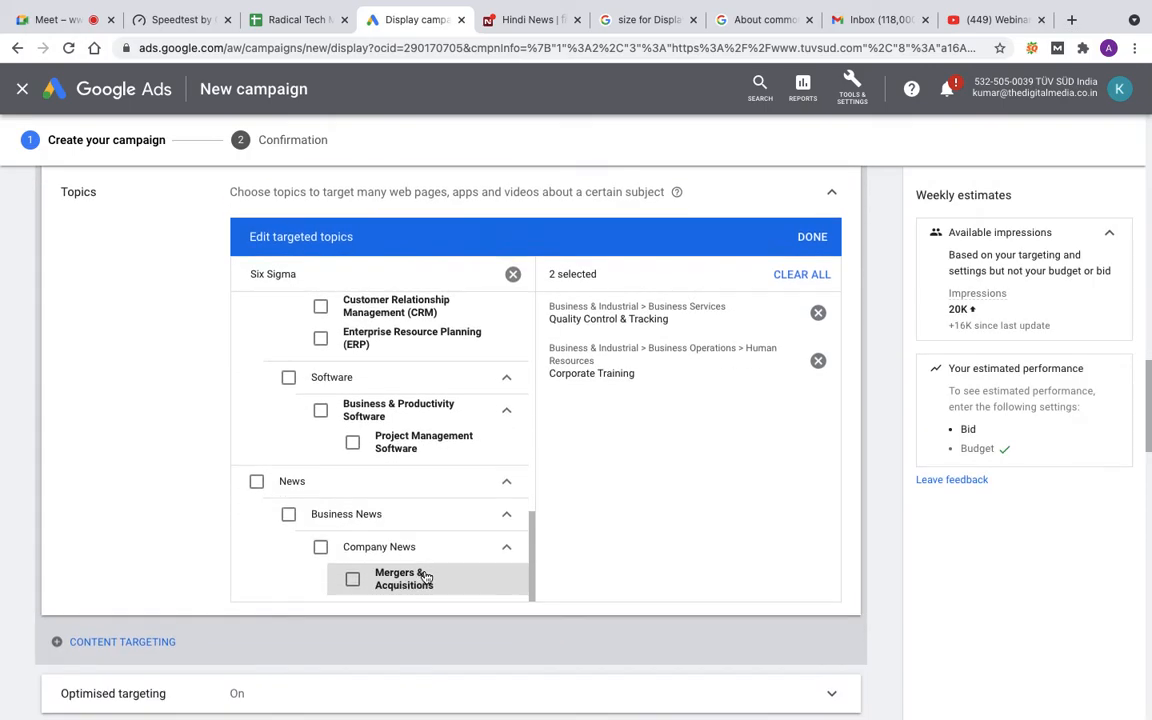
{"action": "scroll", "coordinate": [426, 577], "scroll_direction": "up", "scroll_amount": 5}
{"action": "scroll", "coordinate": [426, 577], "scroll_direction": "up", "scroll_amount": 5}
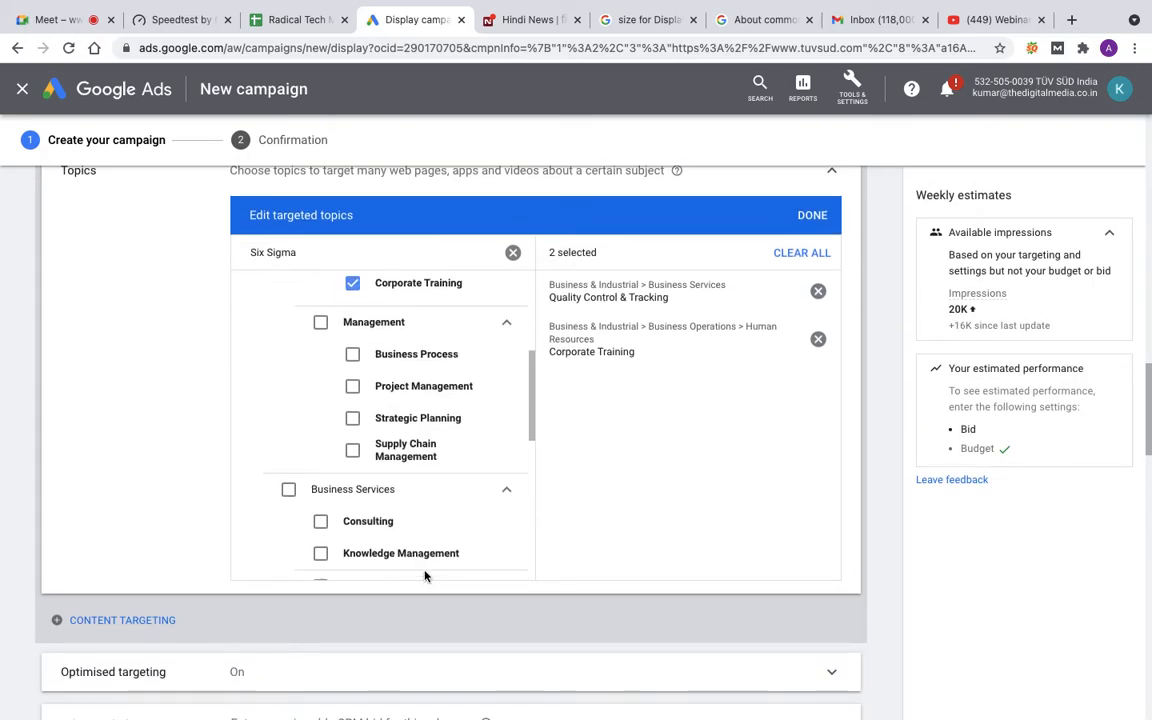
{"action": "scroll", "coordinate": [426, 577], "scroll_direction": "up", "scroll_amount": 3}
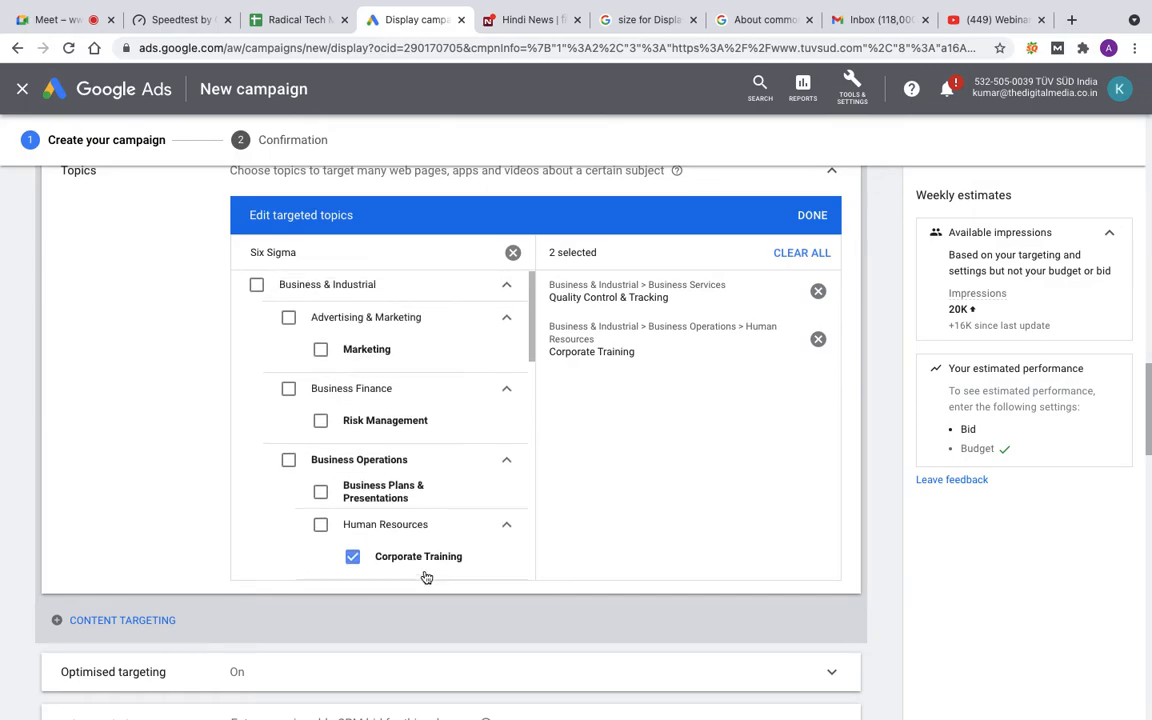
- Clear the Six Sigma topic search and expand the Business & Industrial category to show its subtopics
{"action": "scroll", "coordinate": [436, 445], "scroll_direction": "up", "scroll_amount": 2}
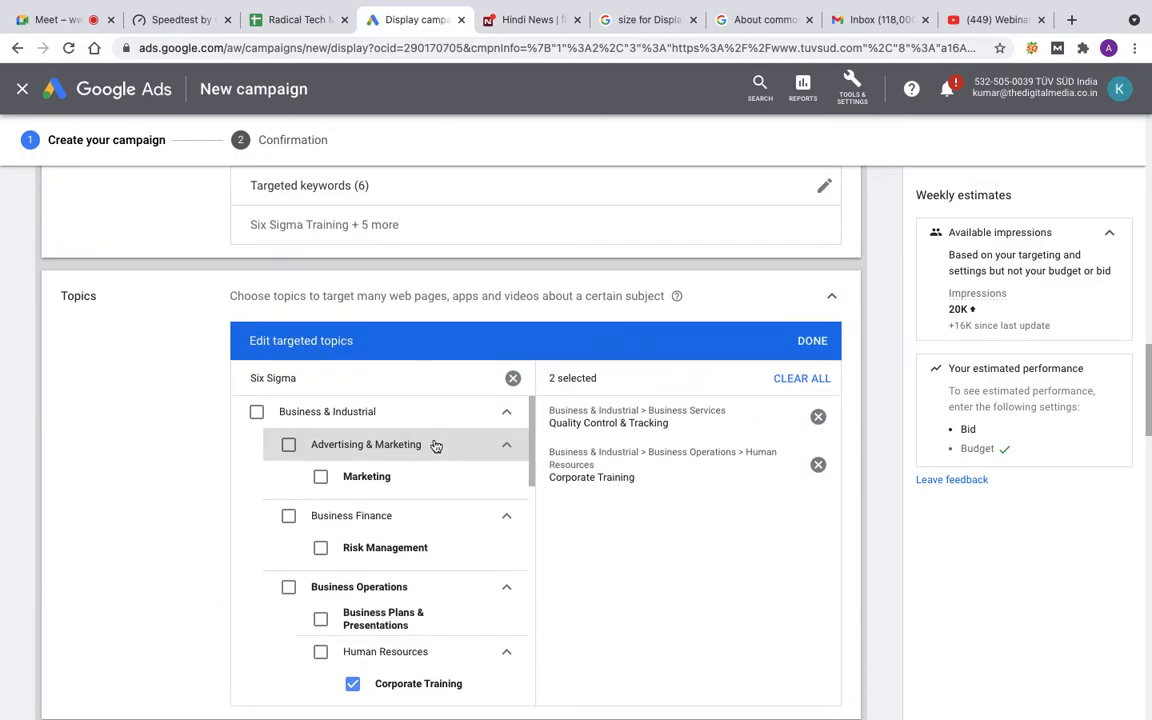
{"action": "left_click", "coordinate": [324, 382]}
{"action": "left_click_drag", "start_coordinate": [324, 382], "coordinate": [248, 376]}
{"action": "key", "text": "BackSpace"}
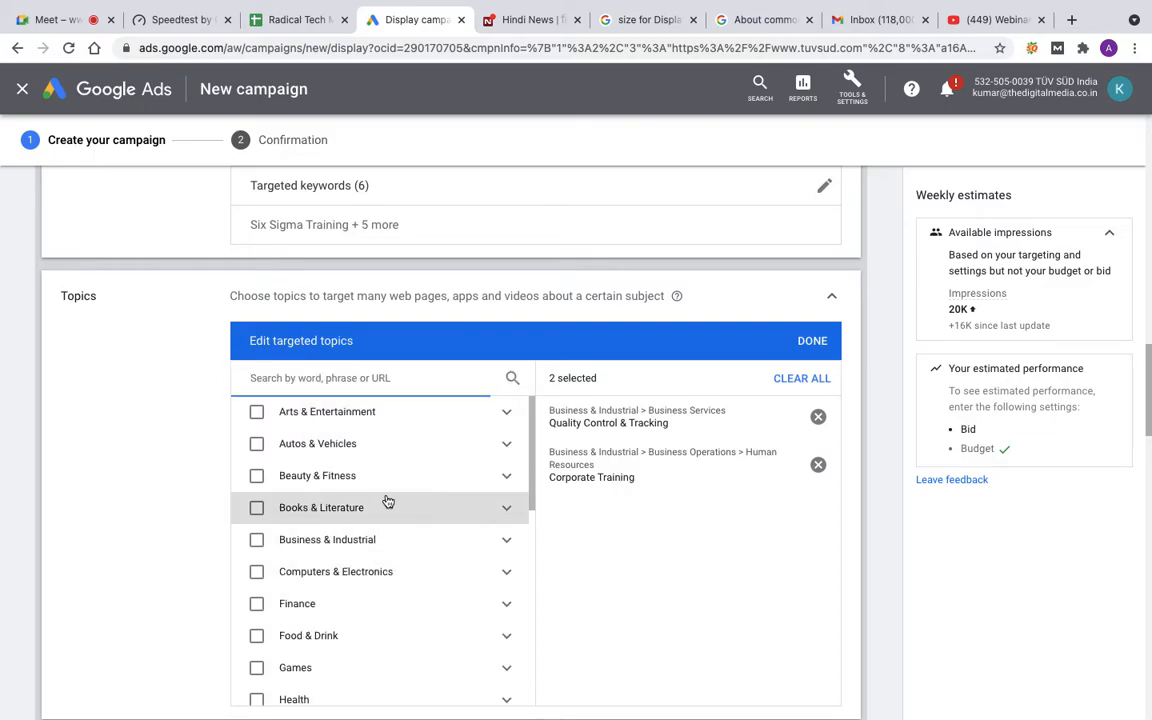
{"action": "left_click", "coordinate": [507, 542]}
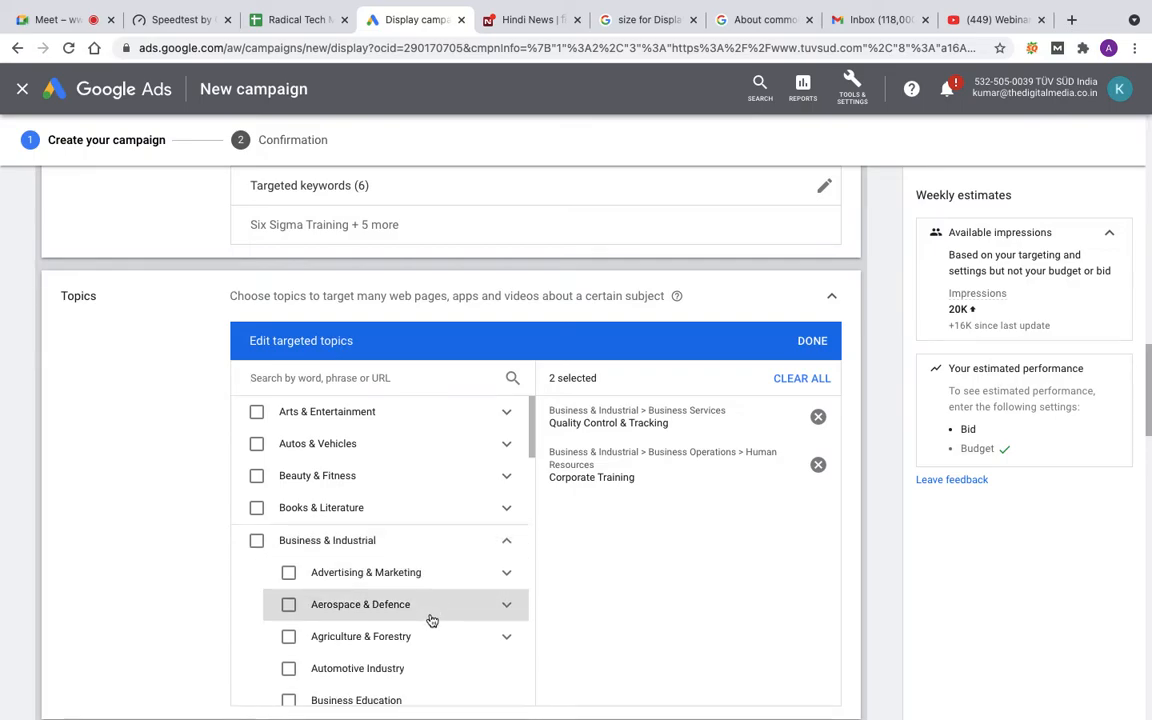
{"action": "scroll", "coordinate": [432, 620], "scroll_direction": "down", "scroll_amount": 1}
{"action": "scroll", "coordinate": [432, 620], "scroll_direction": "down", "scroll_amount": 3}
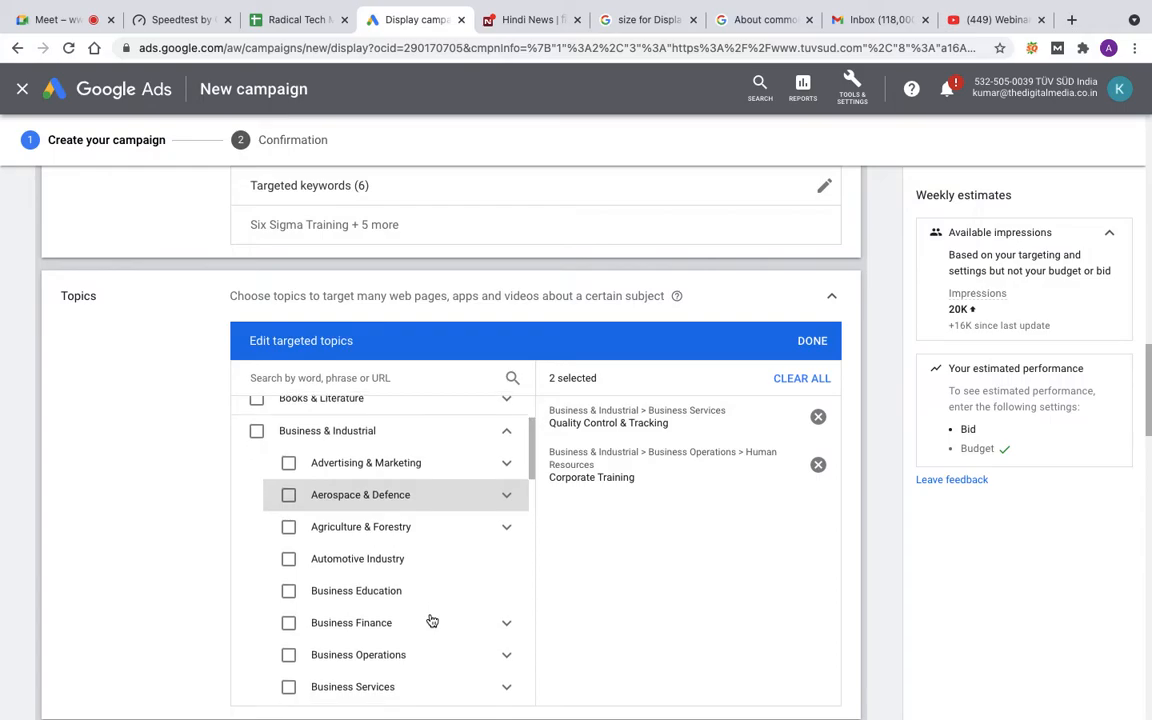
{"action": "scroll", "coordinate": [432, 621], "scroll_direction": "down", "scroll_amount": 2}
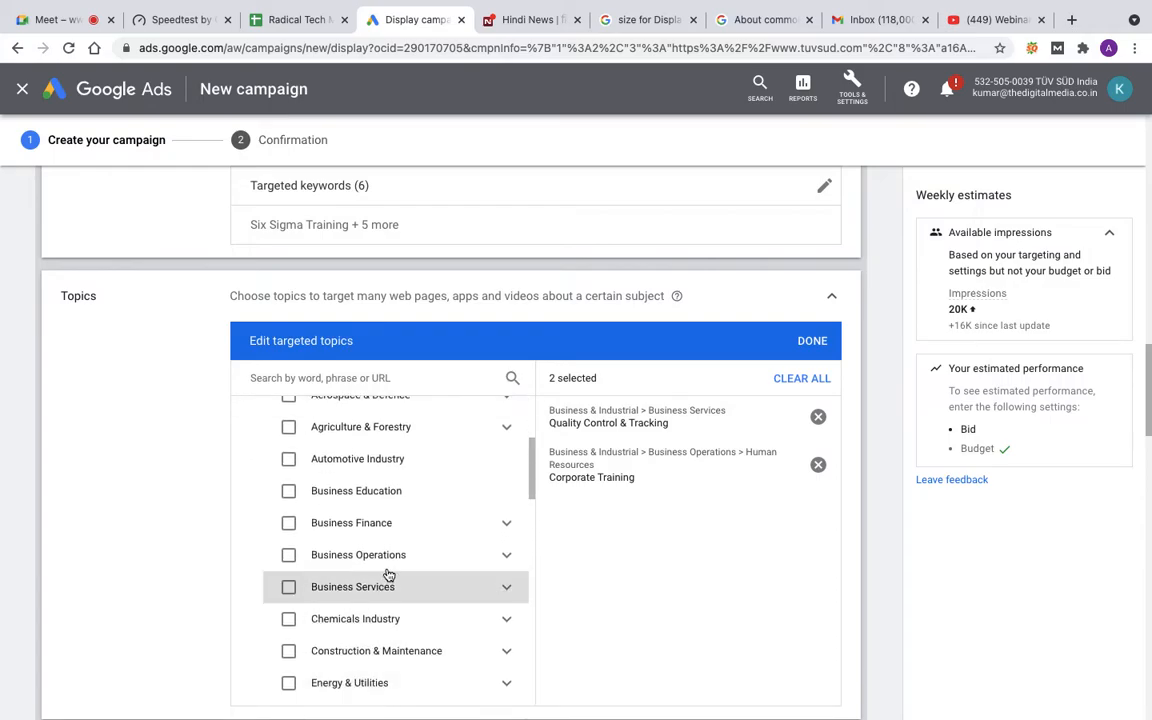
- Target the Energy & Utilities, Construction & Maintenance, Chemicals Industry, Automotive Industry and Aerospace & Defence topics
{"action": "left_click", "coordinate": [288, 684]}
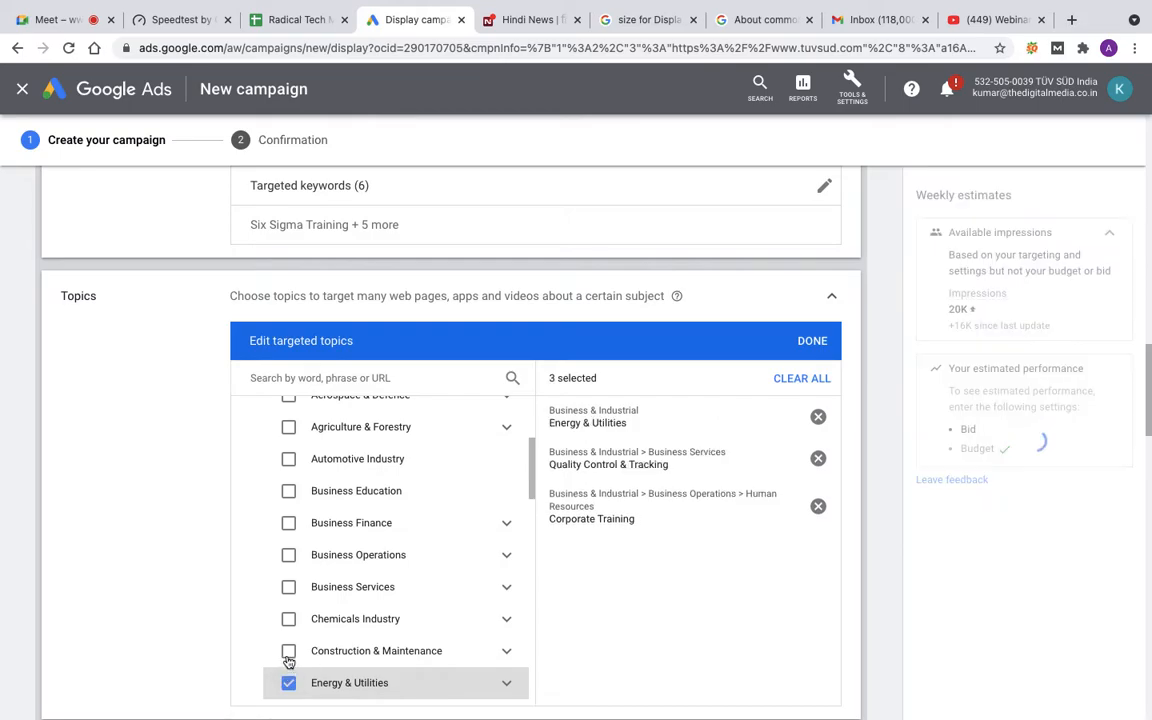
{"action": "left_click", "coordinate": [288, 653]}
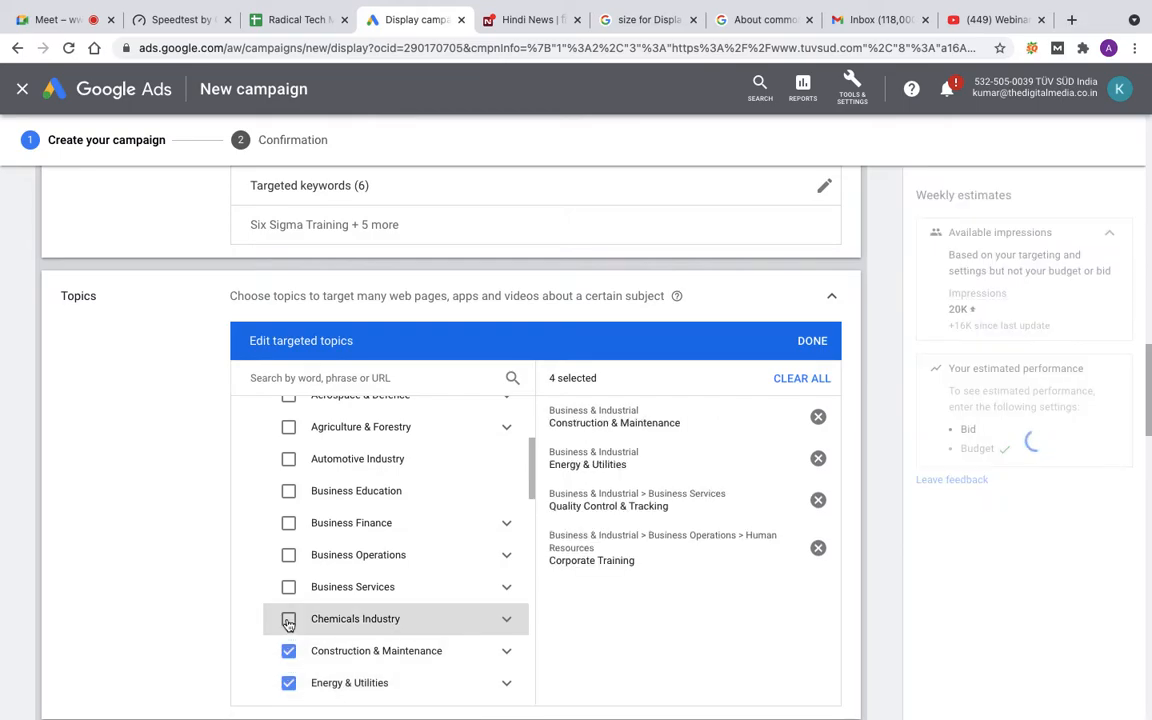
{"action": "left_click", "coordinate": [288, 621]}
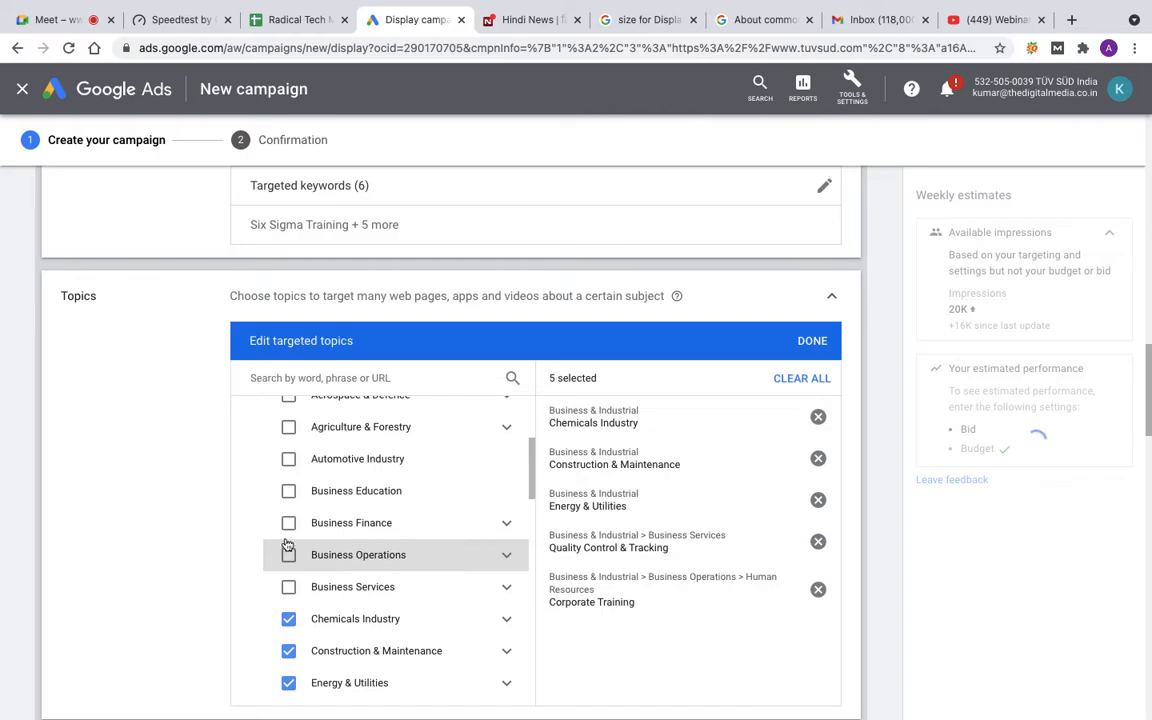
{"action": "left_click", "coordinate": [288, 459]}
{"action": "scroll", "coordinate": [288, 598], "scroll_direction": "up", "scroll_amount": 1}
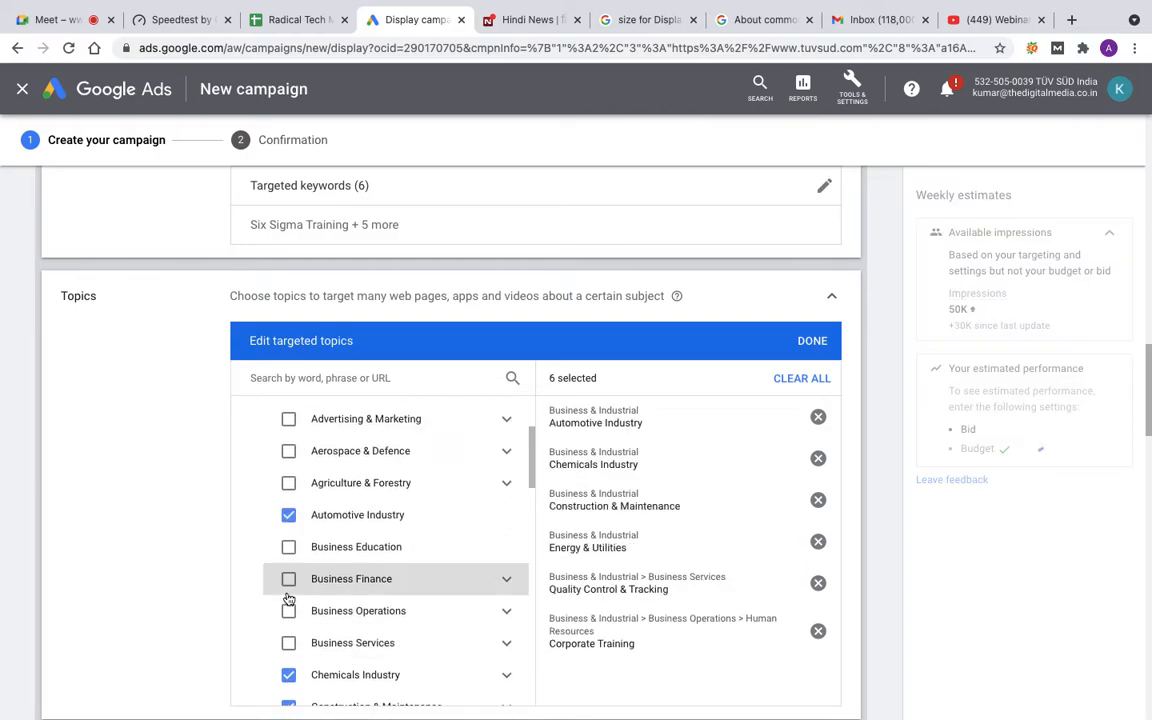
{"action": "left_click", "coordinate": [288, 451]}
- Add the Manufacturing, Metals & Mining and Pharmaceuticals & Biotech topics to the targeted topics
{"action": "scroll", "coordinate": [377, 543], "scroll_direction": "down", "scroll_amount": 3}
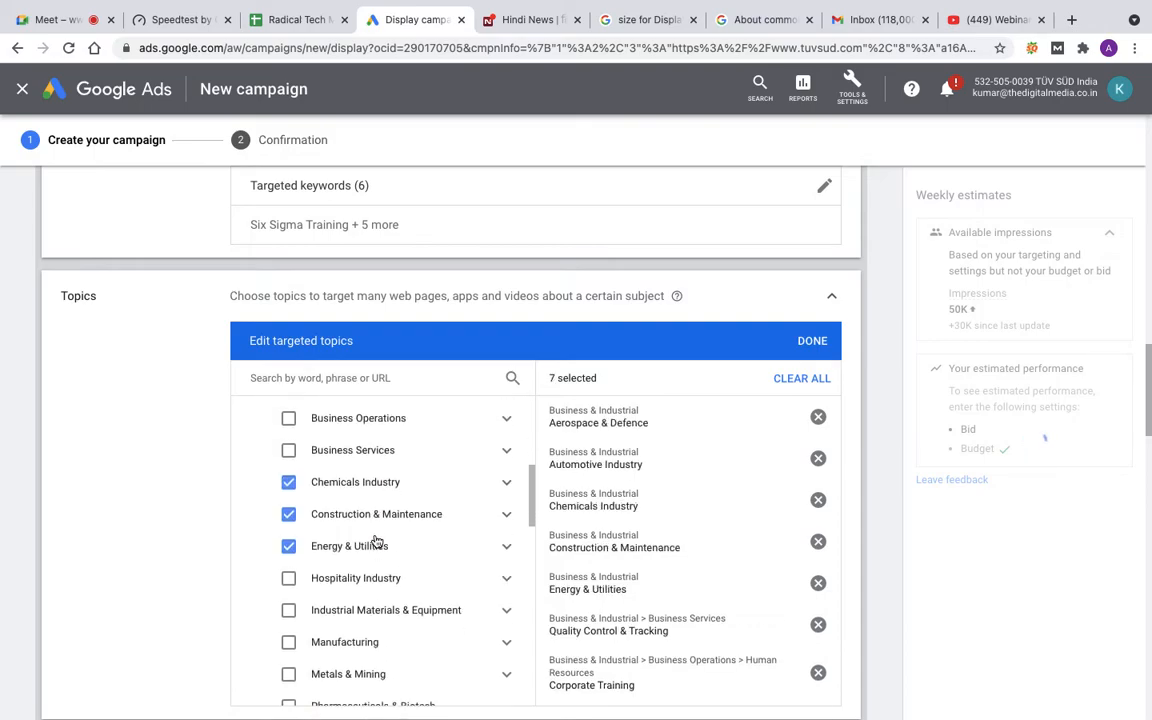
{"action": "left_click", "coordinate": [290, 643]}
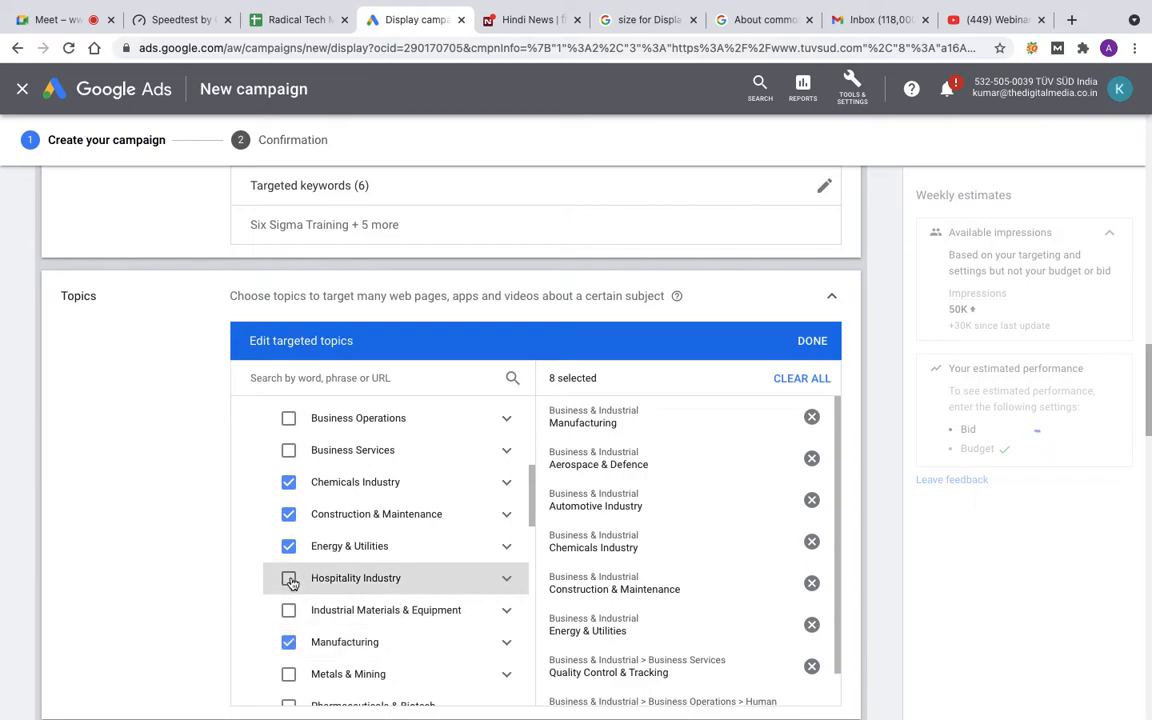
{"action": "scroll", "coordinate": [378, 643], "scroll_direction": "down", "scroll_amount": 2}
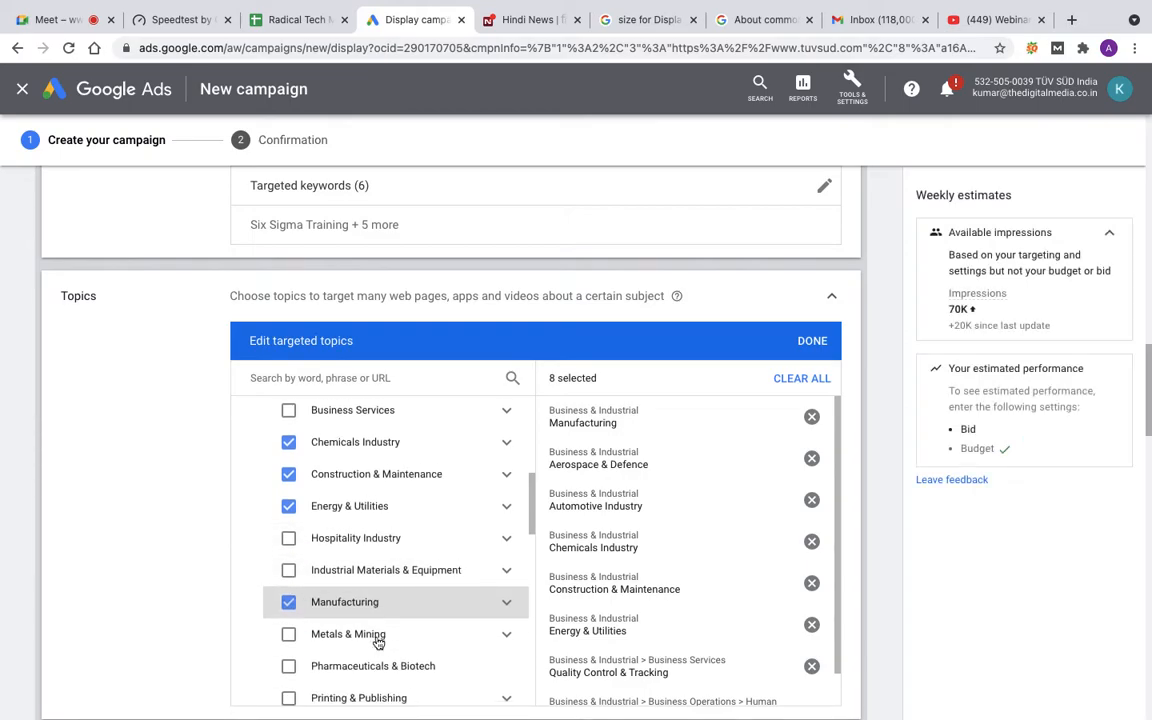
{"action": "left_click", "coordinate": [289, 595]}
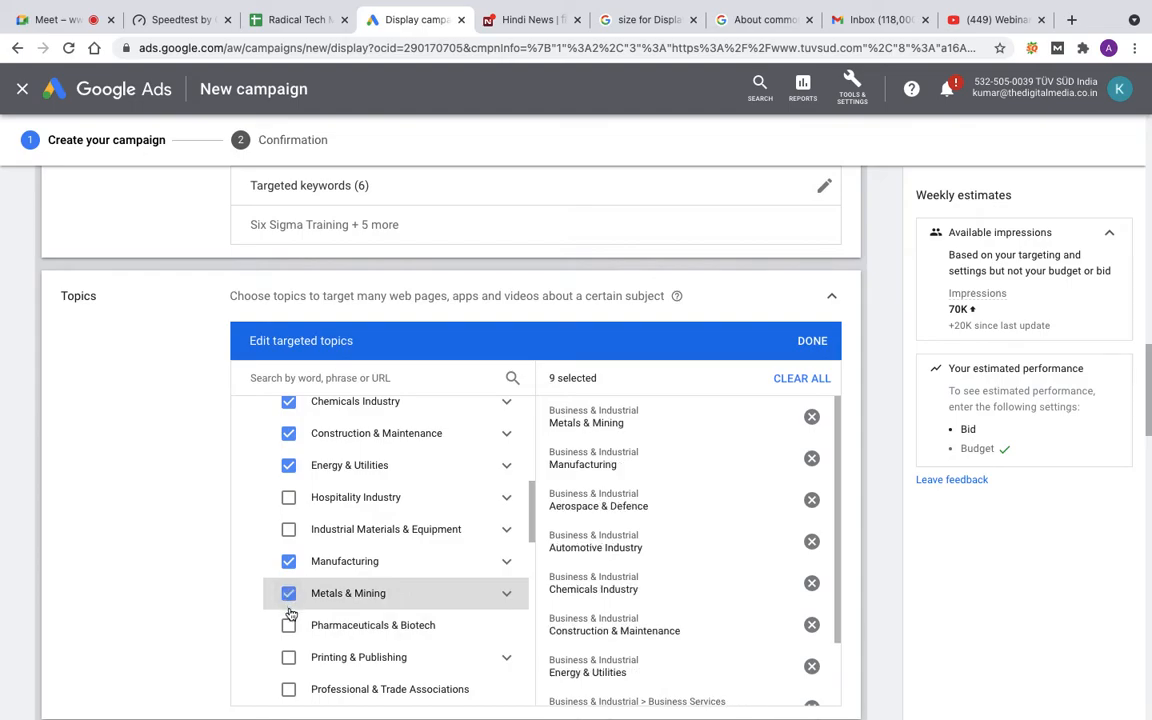
{"action": "left_click", "coordinate": [288, 627]}
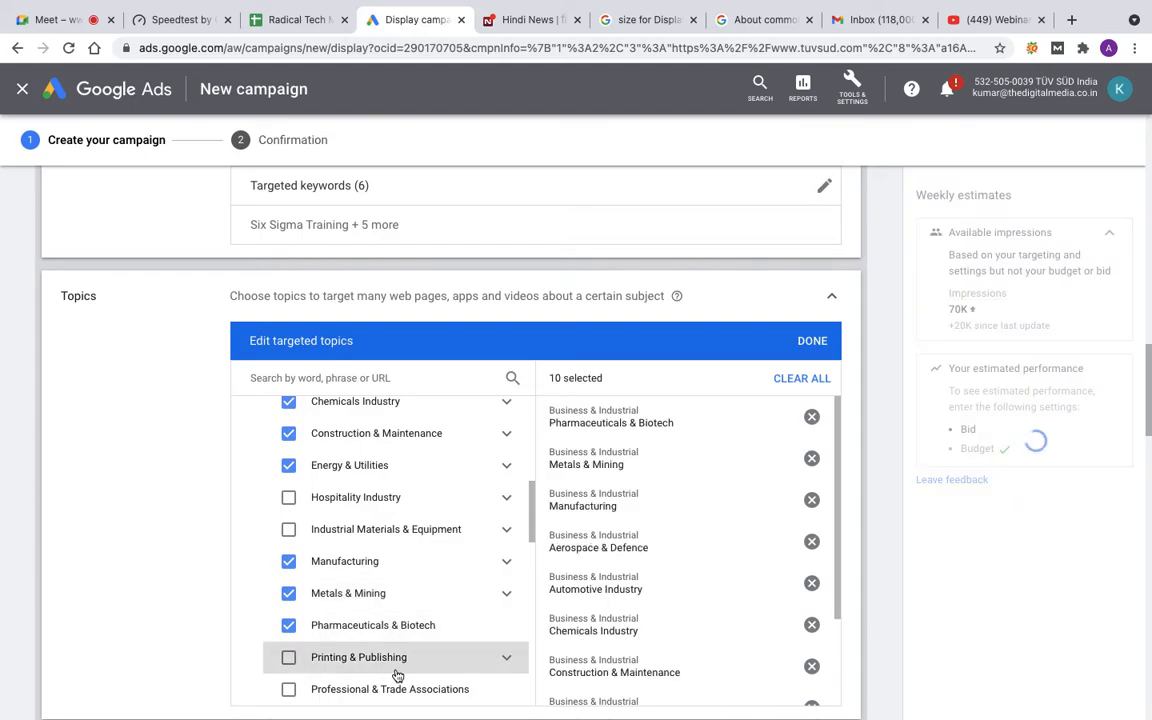
- Check the remaining topic categories, including the Jobs & Education subtopics, and save the targeted topics
{"action": "scroll", "coordinate": [395, 665], "scroll_direction": "down", "scroll_amount": 3}
{"action": "scroll", "coordinate": [397, 676], "scroll_direction": "down", "scroll_amount": 5}
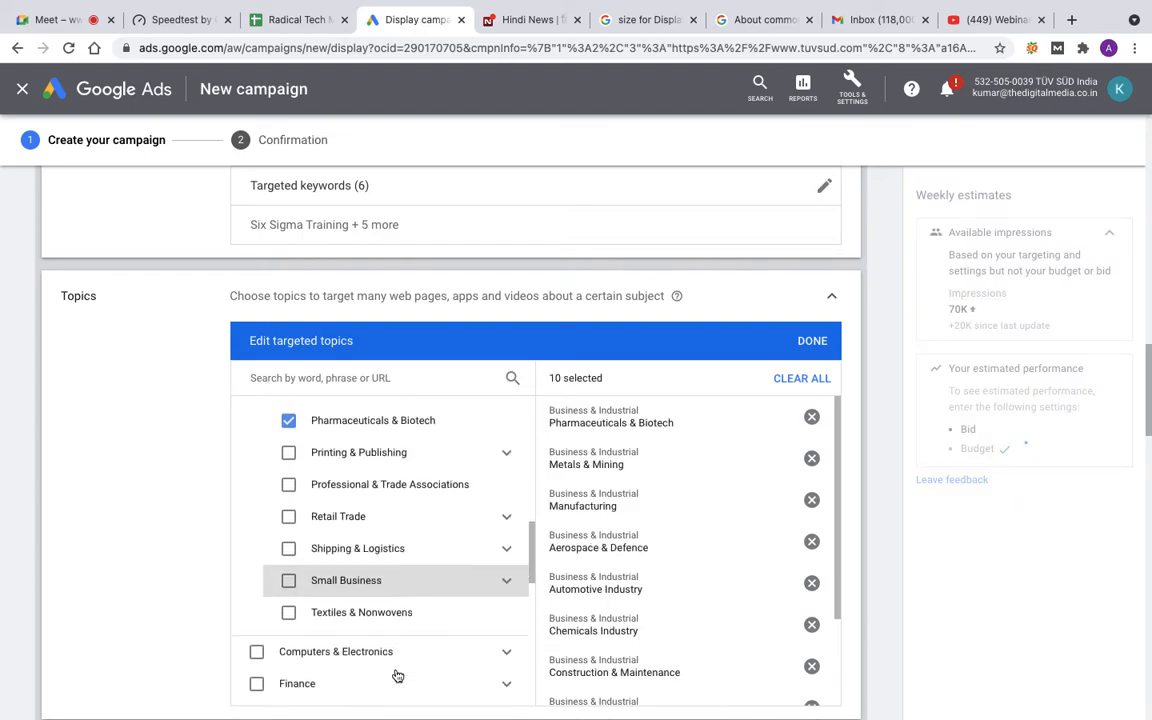
{"action": "scroll", "coordinate": [397, 676], "scroll_direction": "down", "scroll_amount": 4}
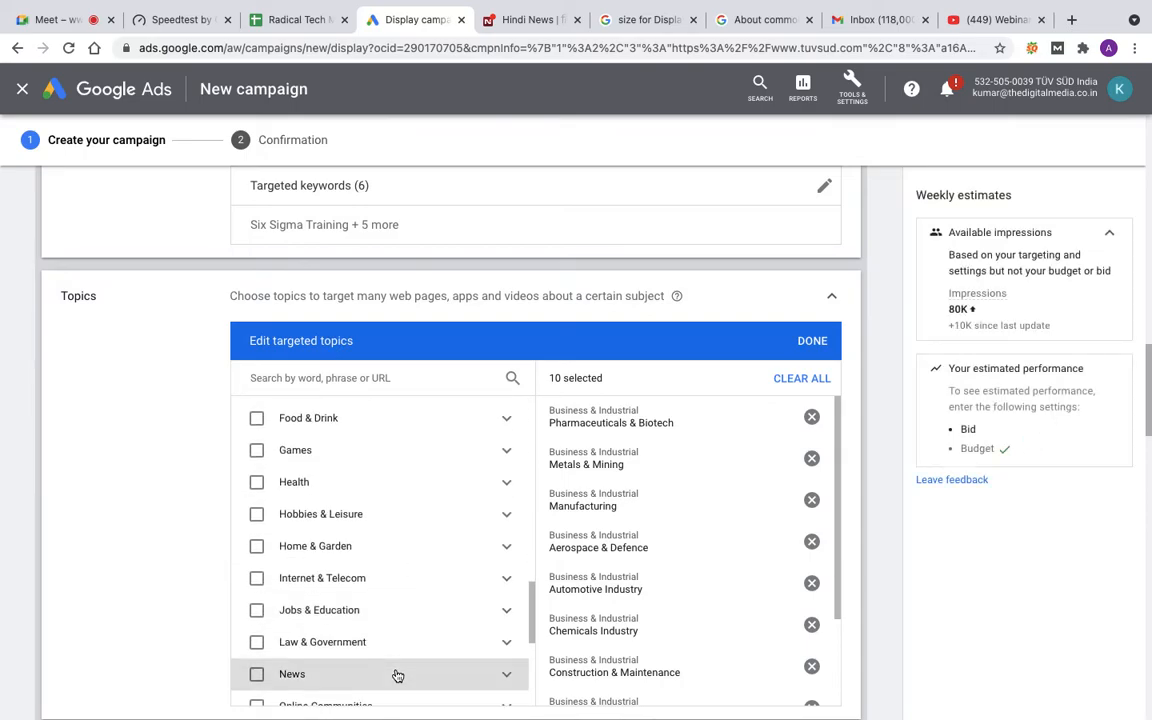
{"action": "left_click", "coordinate": [507, 611]}
{"action": "scroll", "coordinate": [430, 598], "scroll_direction": "down", "scroll_amount": 1}
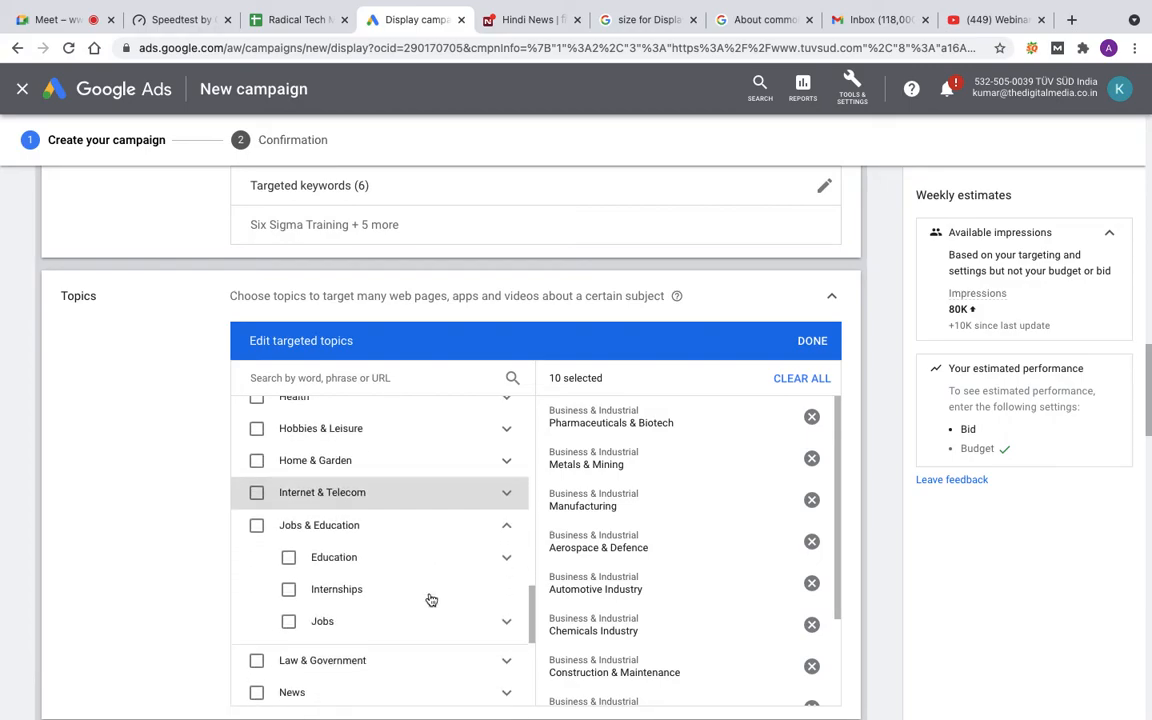
{"action": "left_click", "coordinate": [507, 525]}
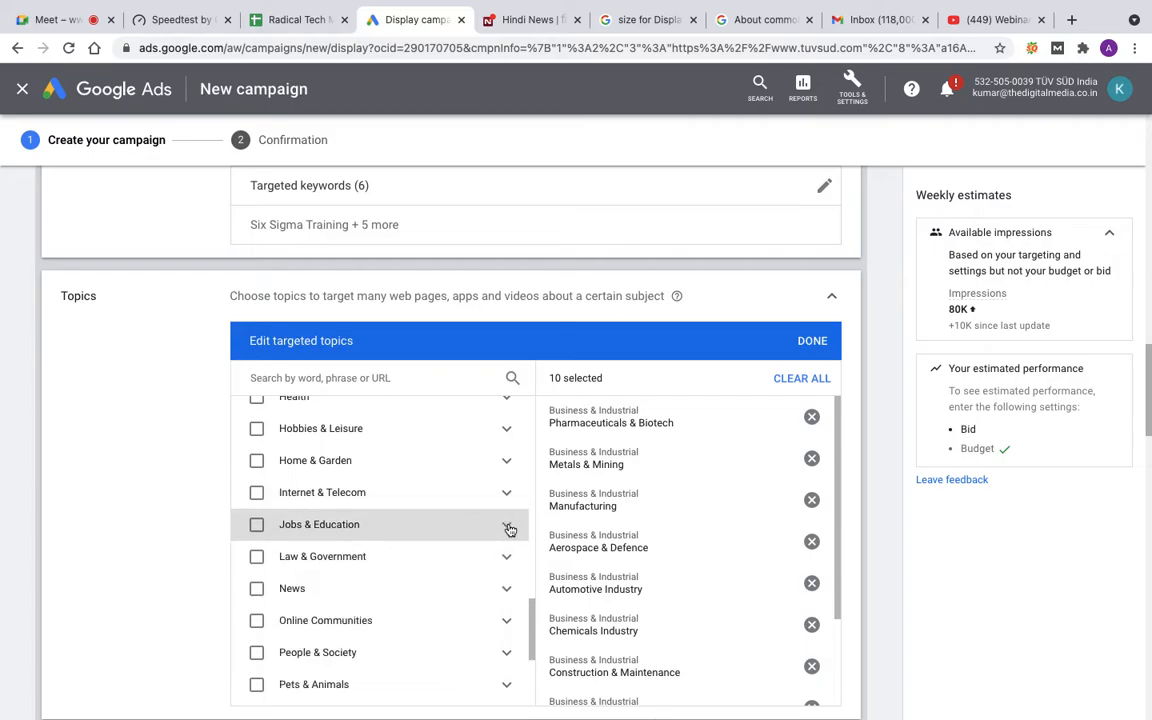
{"action": "scroll", "coordinate": [372, 630], "scroll_direction": "down", "scroll_amount": 3}
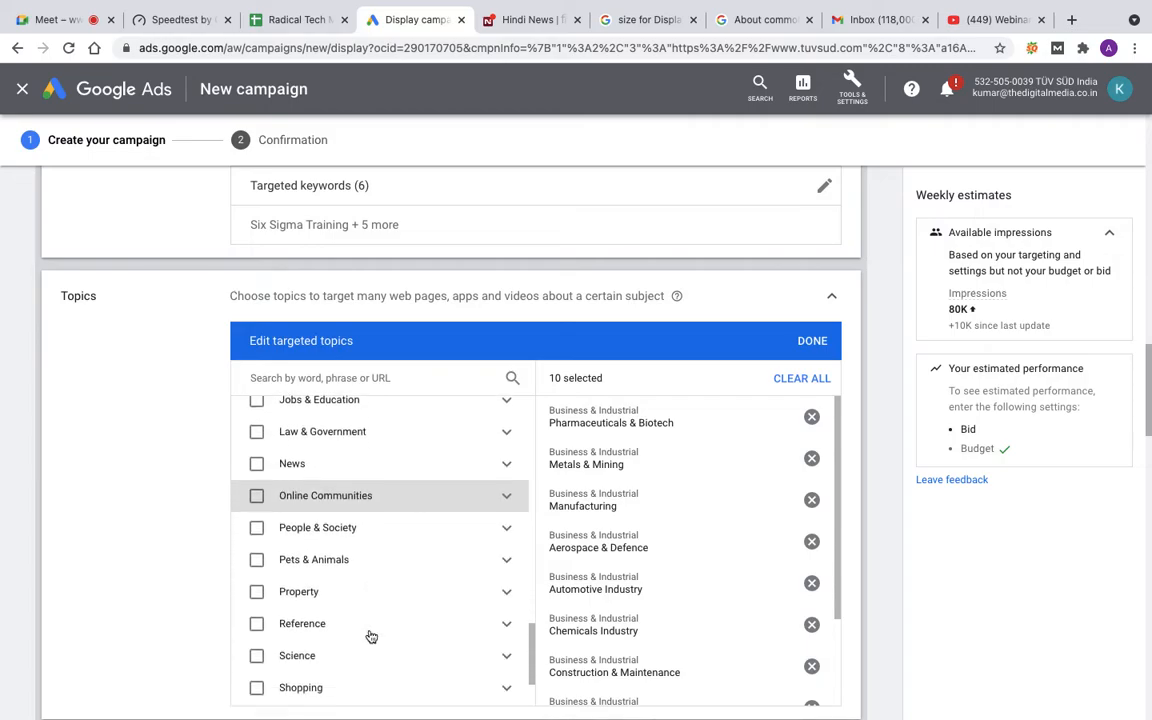
{"action": "scroll", "coordinate": [370, 636], "scroll_direction": "down", "scroll_amount": 2}
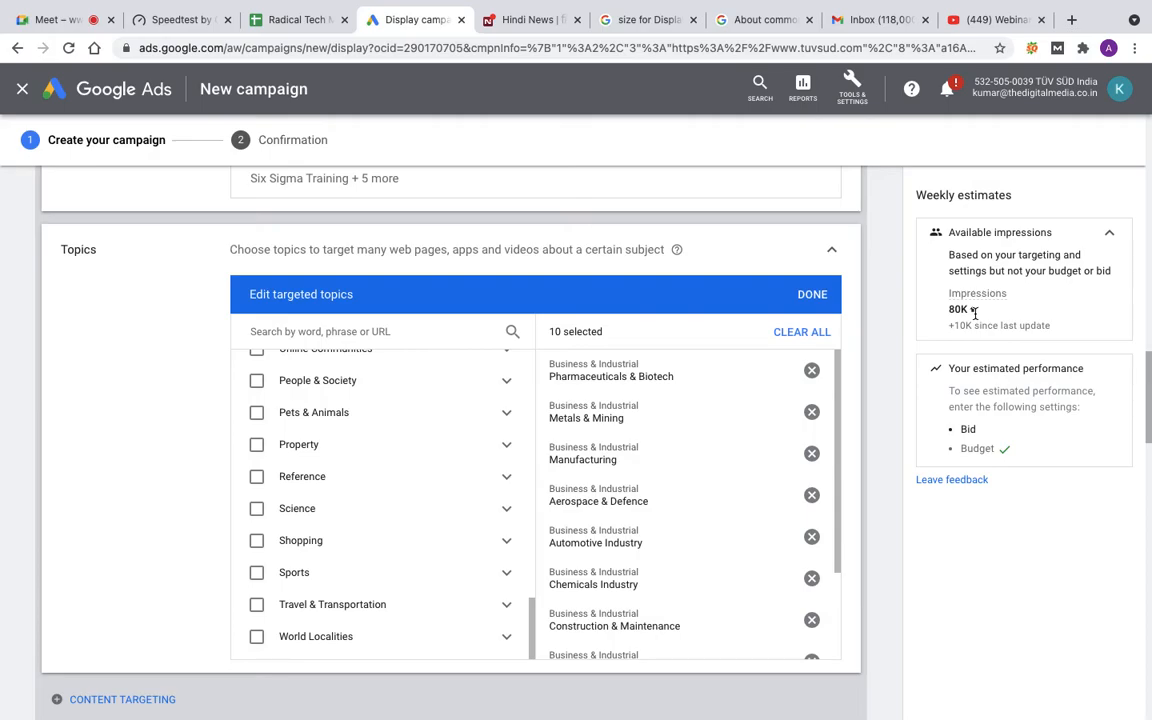
{"action": "left_click", "coordinate": [812, 295]}
- Add placements content targeting and search the targeted placements for Six Sigma
{"action": "left_click", "coordinate": [154, 399]}
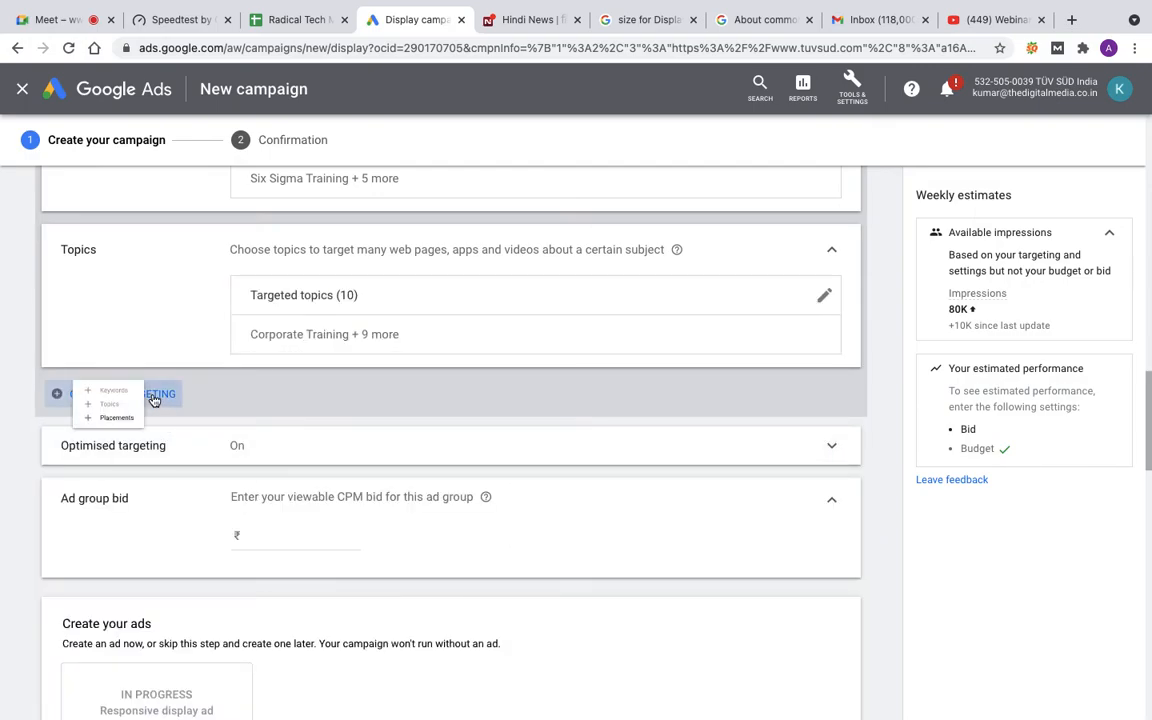
{"action": "left_click", "coordinate": [125, 451]}
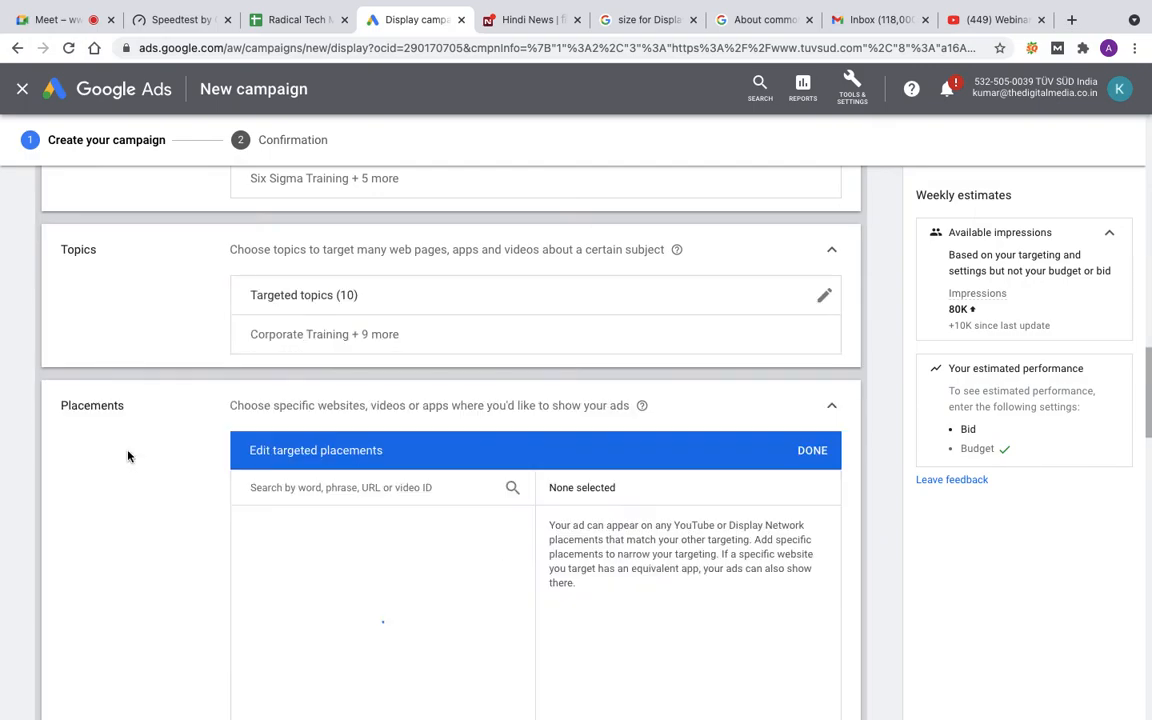
{"action": "left_click", "coordinate": [350, 488]}
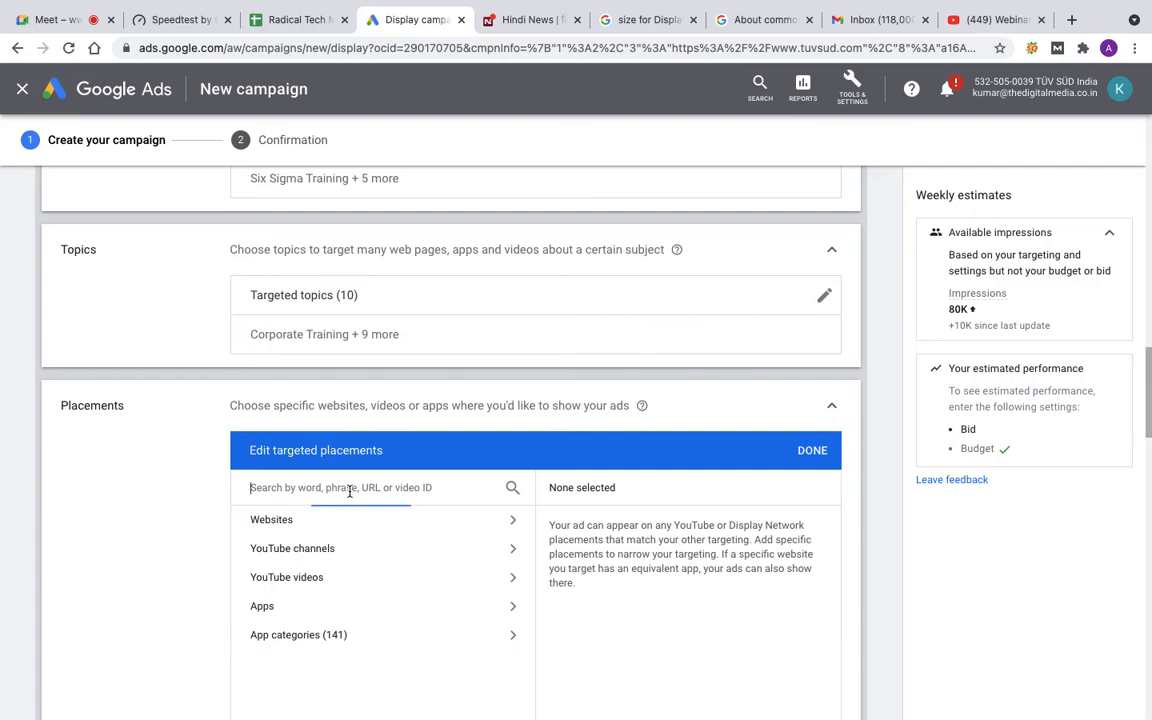
{"action": "type", "text": "Six Sigma"}
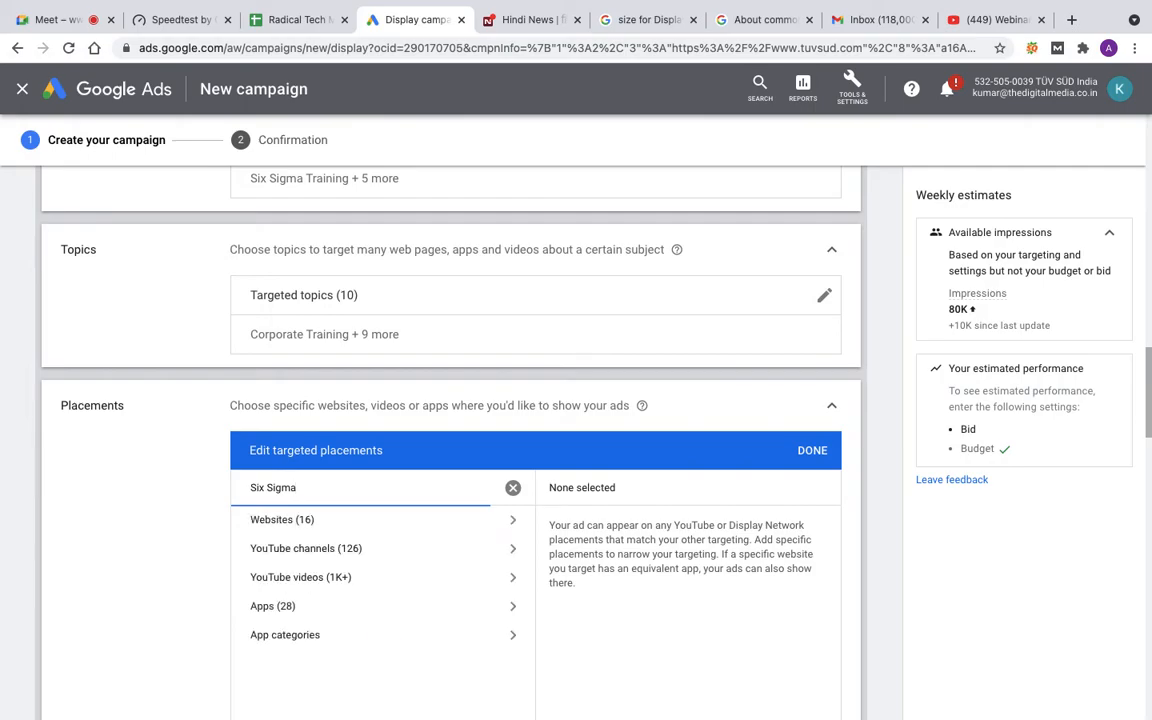
{"action": "scroll", "coordinate": [311, 449], "scroll_direction": "down", "scroll_amount": 2}
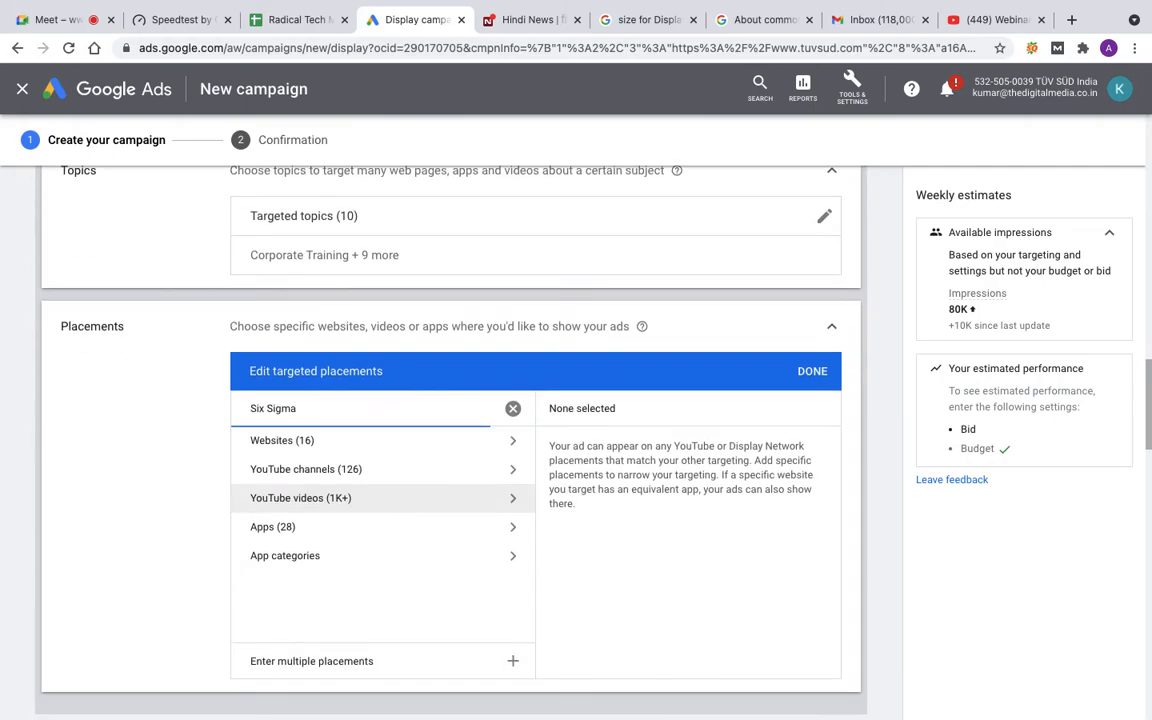
- Target the websites isixsigma.com, whatissixsigma.net, mbaskool.com, businessanalystlearnings.com and panmore.com from the Six Sigma placement results
{"action": "left_click", "coordinate": [310, 447]}
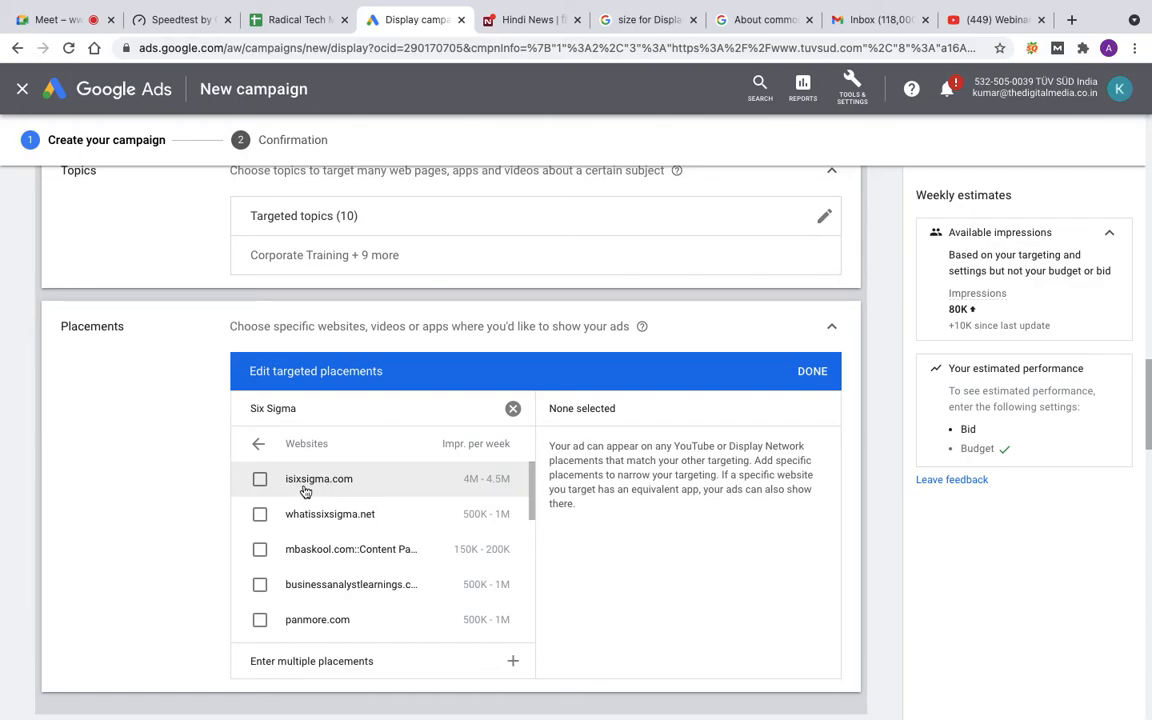
{"action": "left_click", "coordinate": [261, 482]}
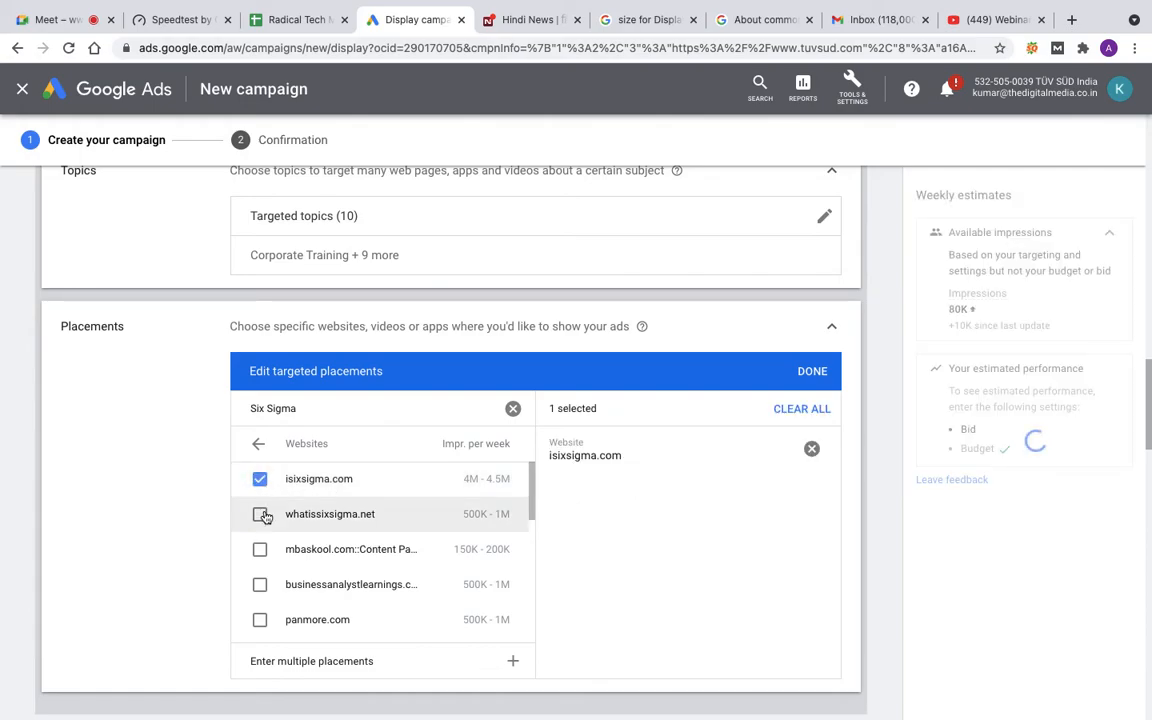
{"action": "left_click", "coordinate": [260, 514]}
{"action": "left_click", "coordinate": [260, 552]}
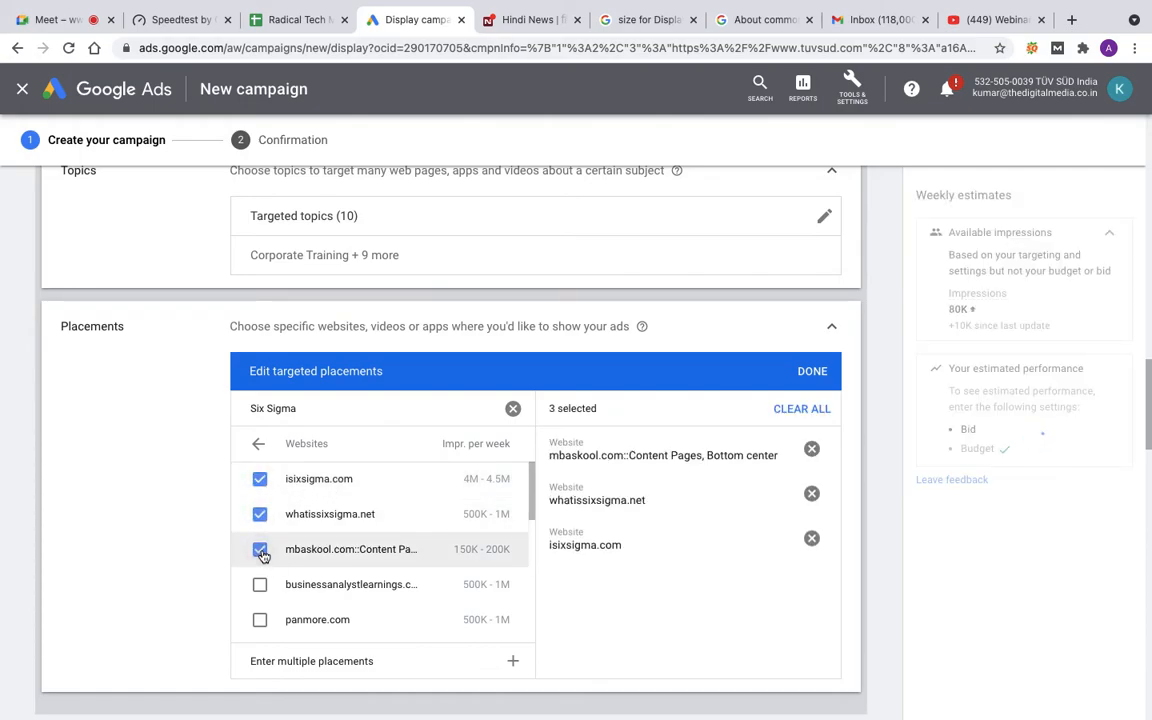
{"action": "left_click", "coordinate": [260, 585]}
{"action": "left_click", "coordinate": [261, 621]}
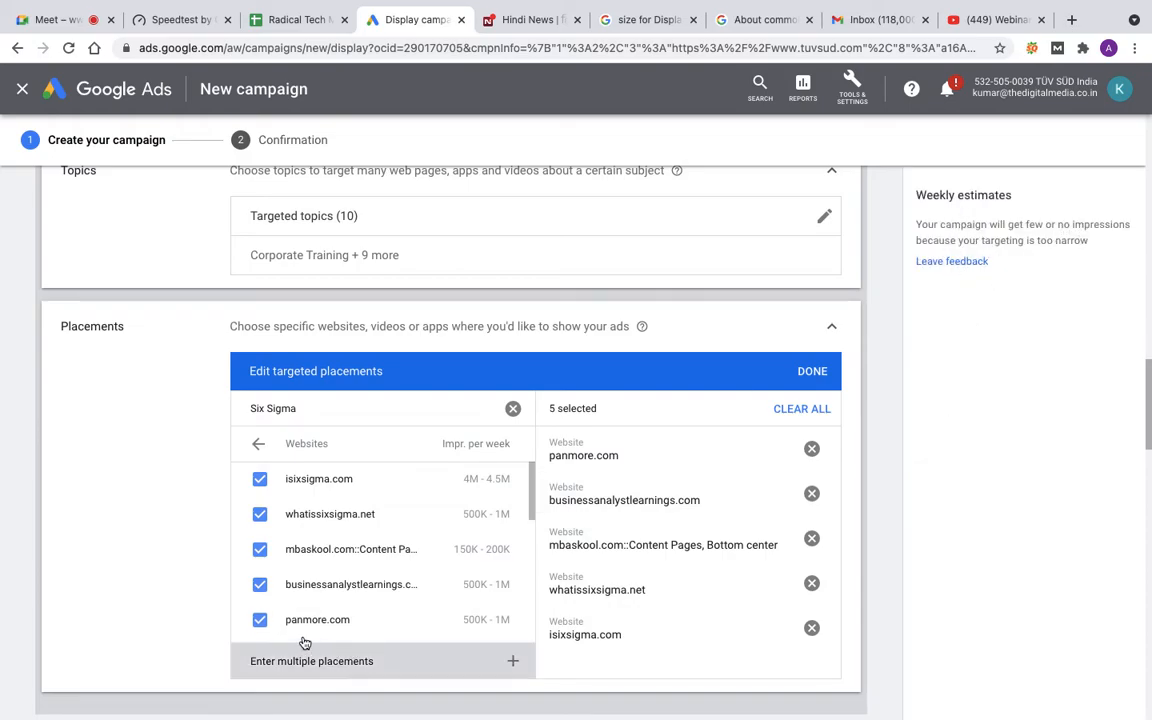
- Deselect all five targeted websites and save the placements with none selected
{"action": "left_click", "coordinate": [262, 622]}
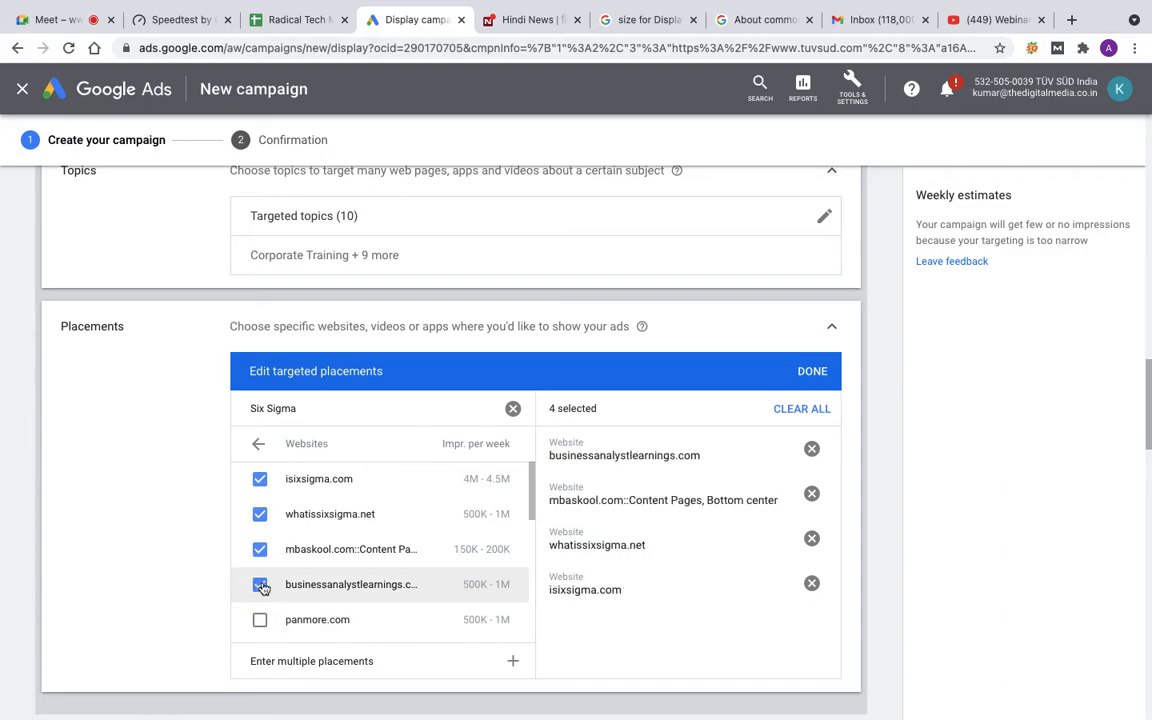
{"action": "left_click", "coordinate": [260, 586]}
{"action": "left_click", "coordinate": [260, 552]}
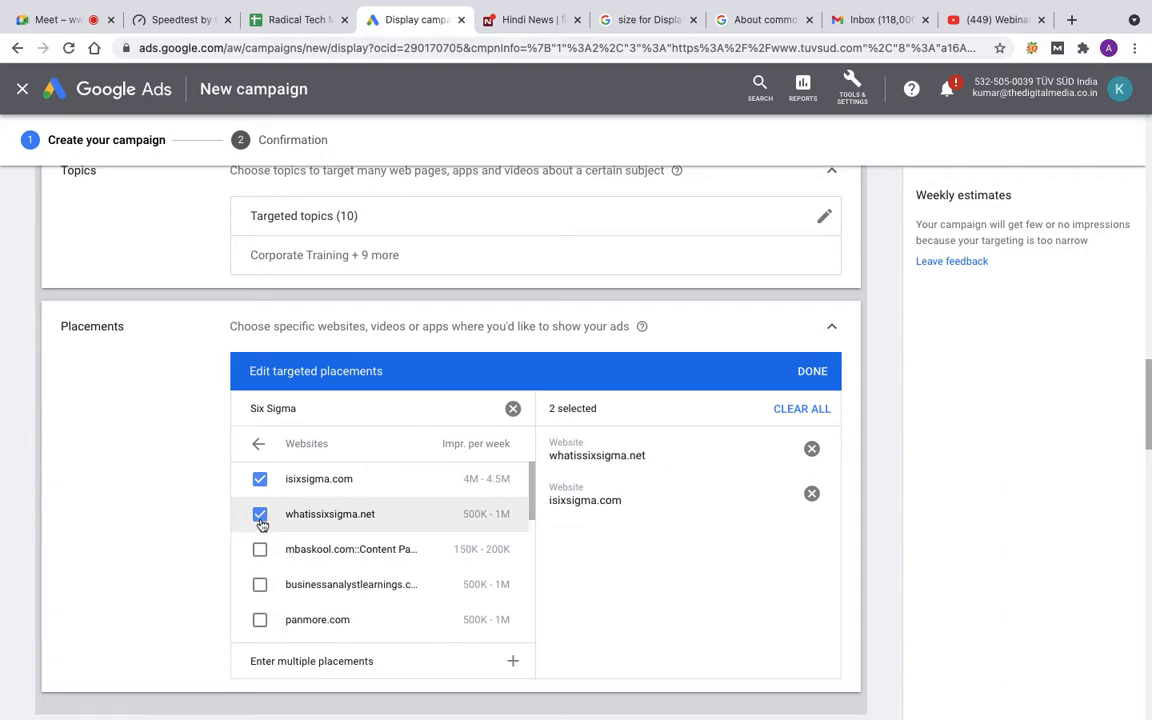
{"action": "left_click", "coordinate": [260, 516]}
{"action": "left_click", "coordinate": [260, 482]}
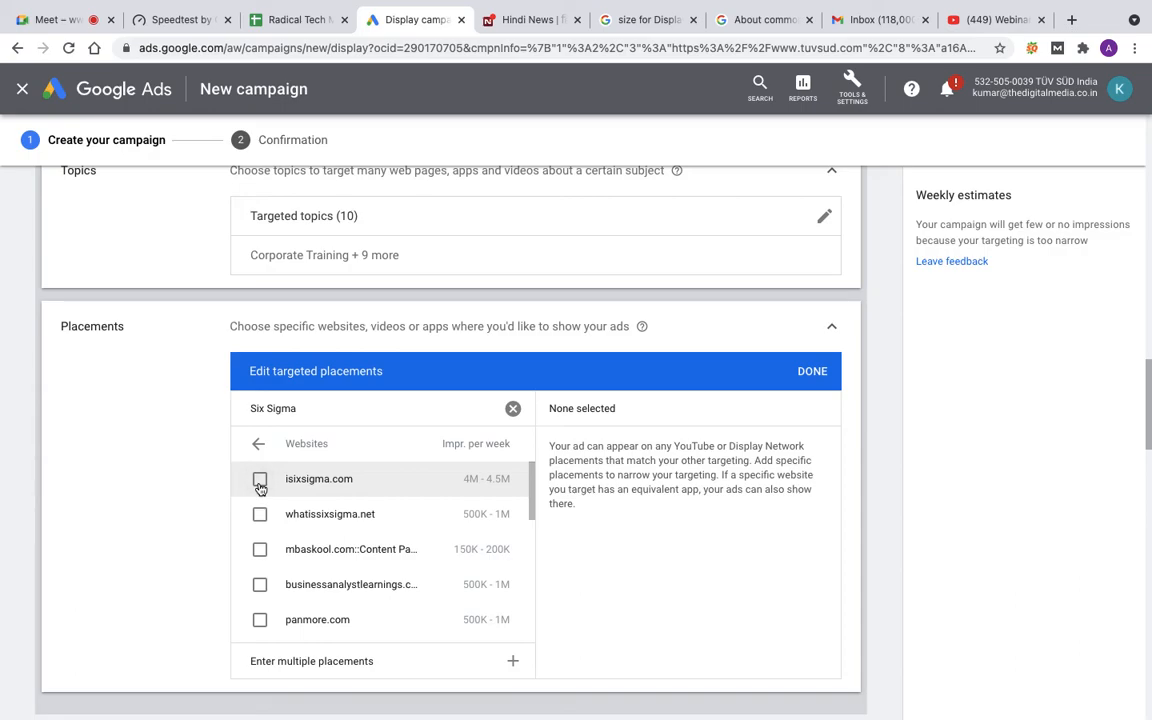
{"action": "left_click", "coordinate": [812, 371]}
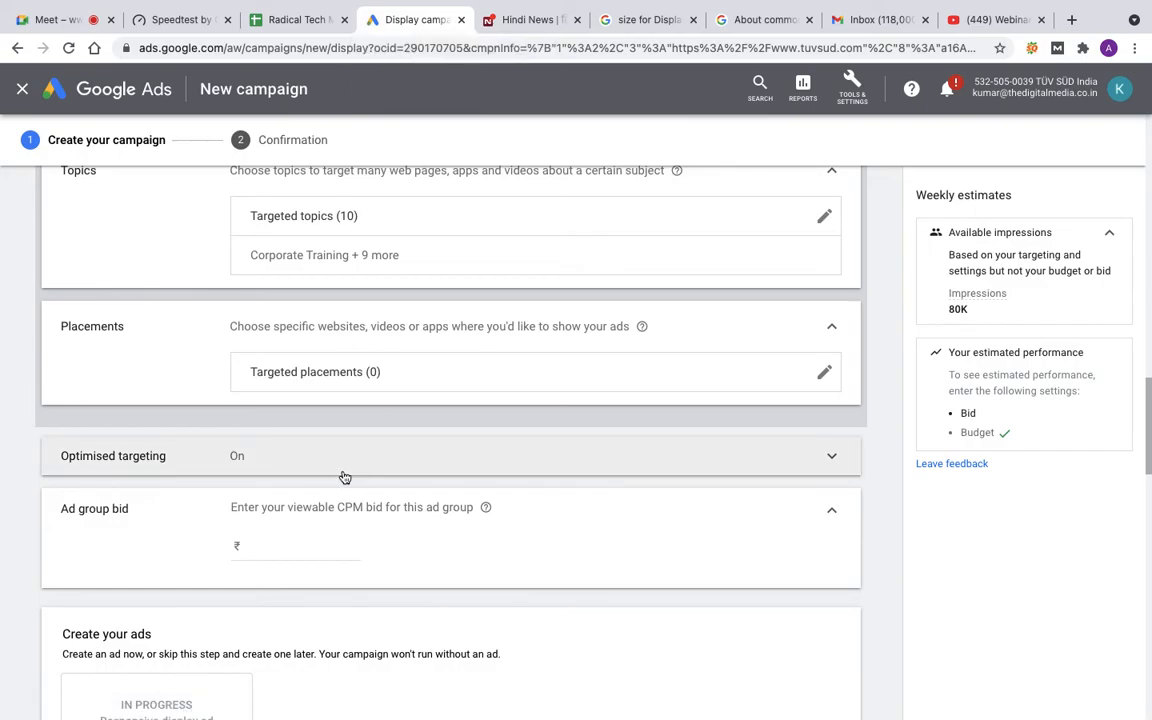
- Switch to the Radical Tech March Batch spreadsheet and enter Adg 1 in D37 and Adg 2 in E37 of the Display sheet
{"action": "left_click", "coordinate": [298, 22]}
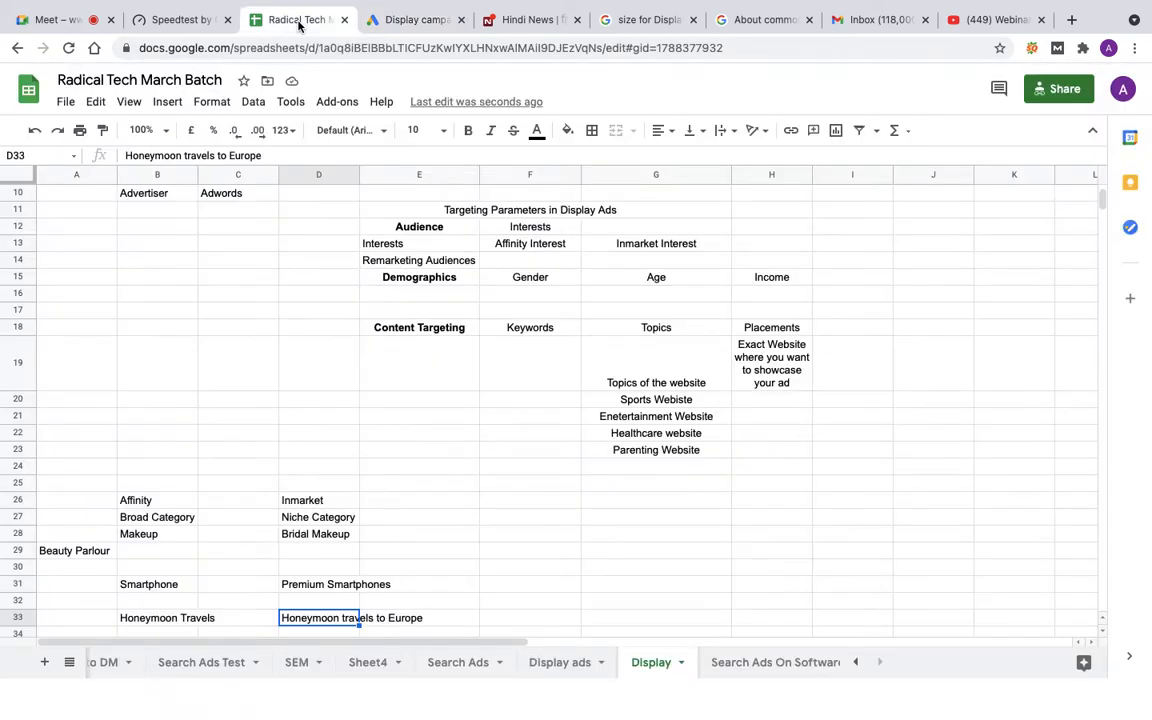
{"action": "scroll", "coordinate": [396, 535], "scroll_direction": "down", "scroll_amount": 5}
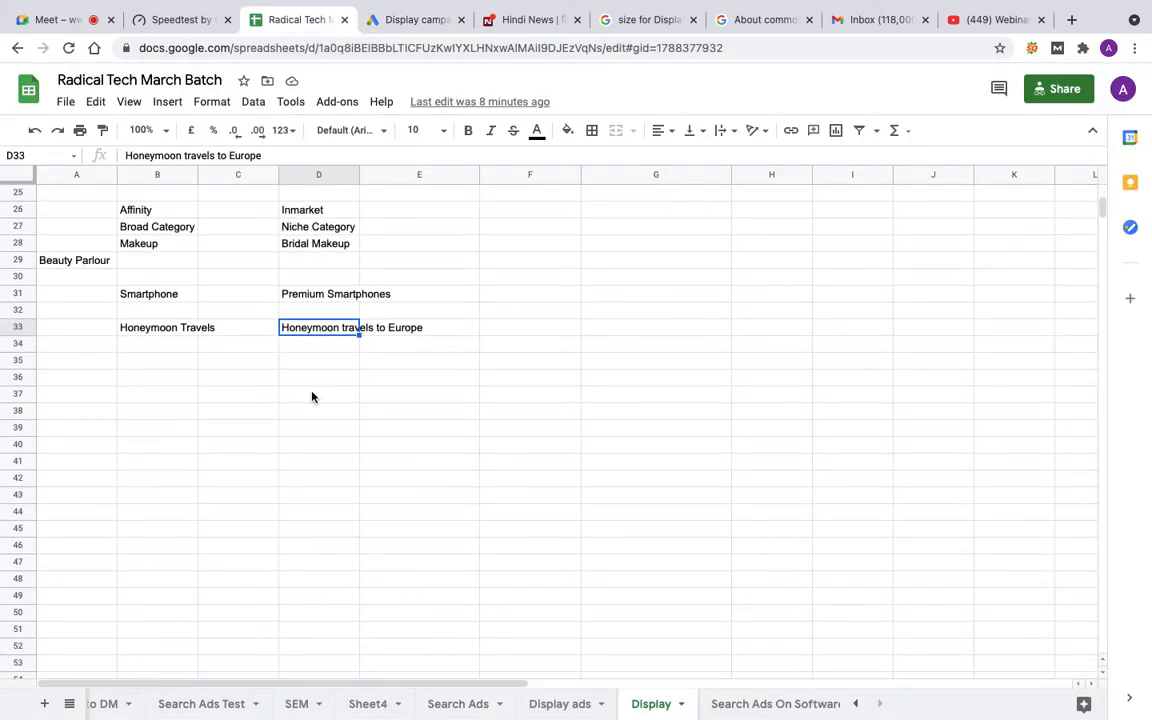
{"action": "left_click", "coordinate": [312, 397]}
{"action": "type", "text": "A"}
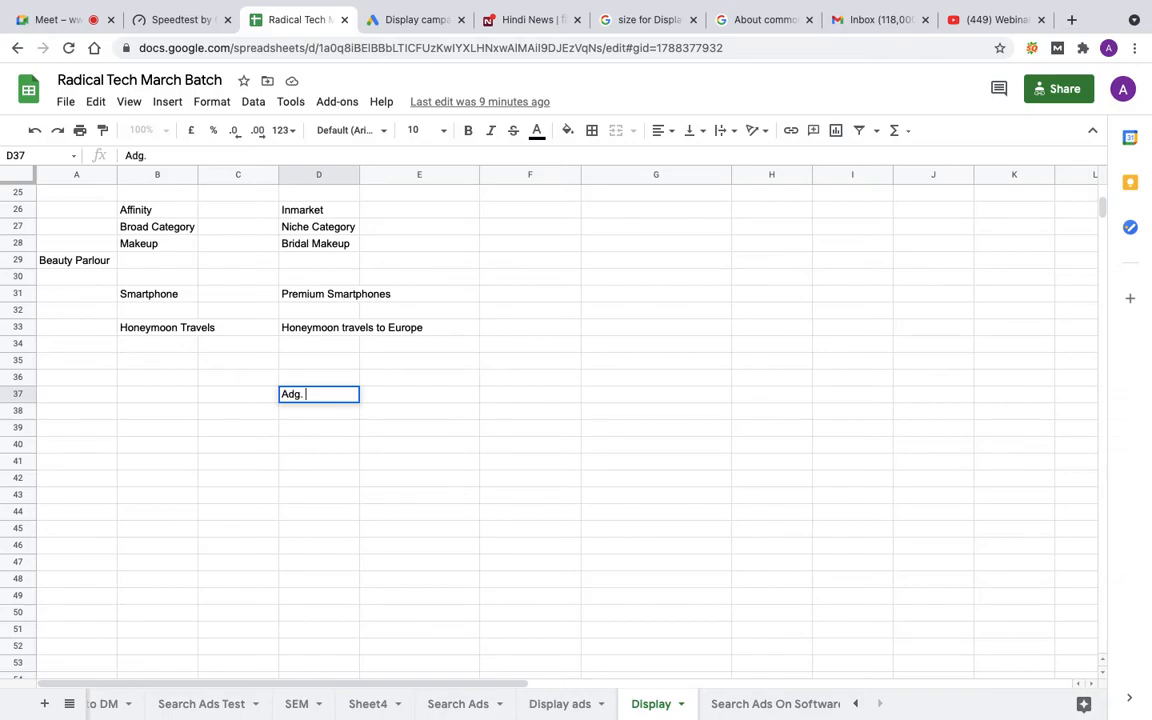
{"action": "type", "text": "dg 1"}
{"action": "key", "text": "Tab"}
{"action": "type", "text": "A"}
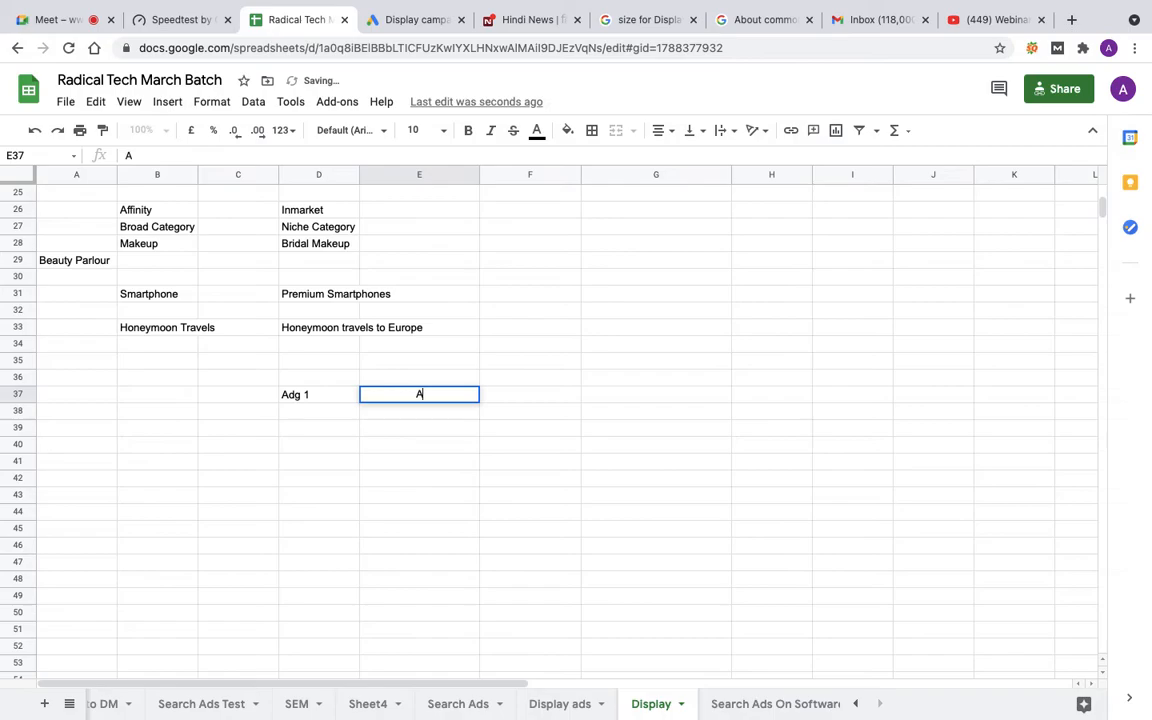
{"action": "type", "text": "dg 2"}
{"action": "key", "text": "Tab"}
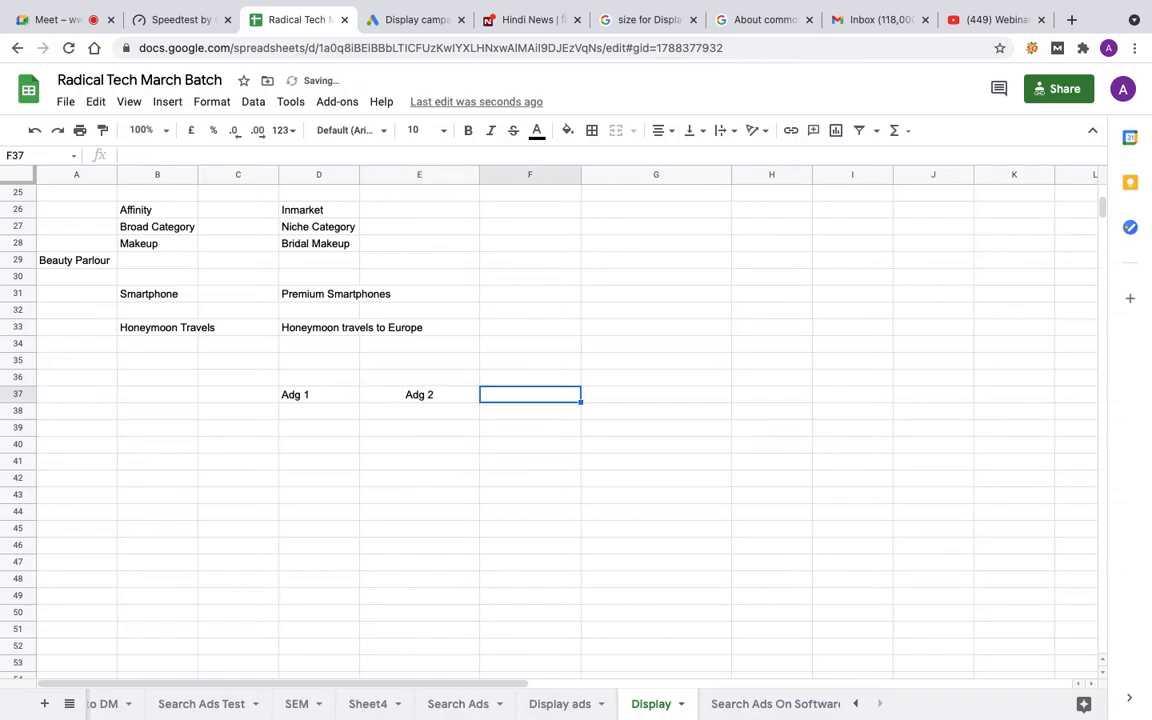
- Continue the ad group headings in row 37 with Adg3 in F37, Adg4 in G37 and Adg 5 in H37
{"action": "type", "text": "Adg3"}
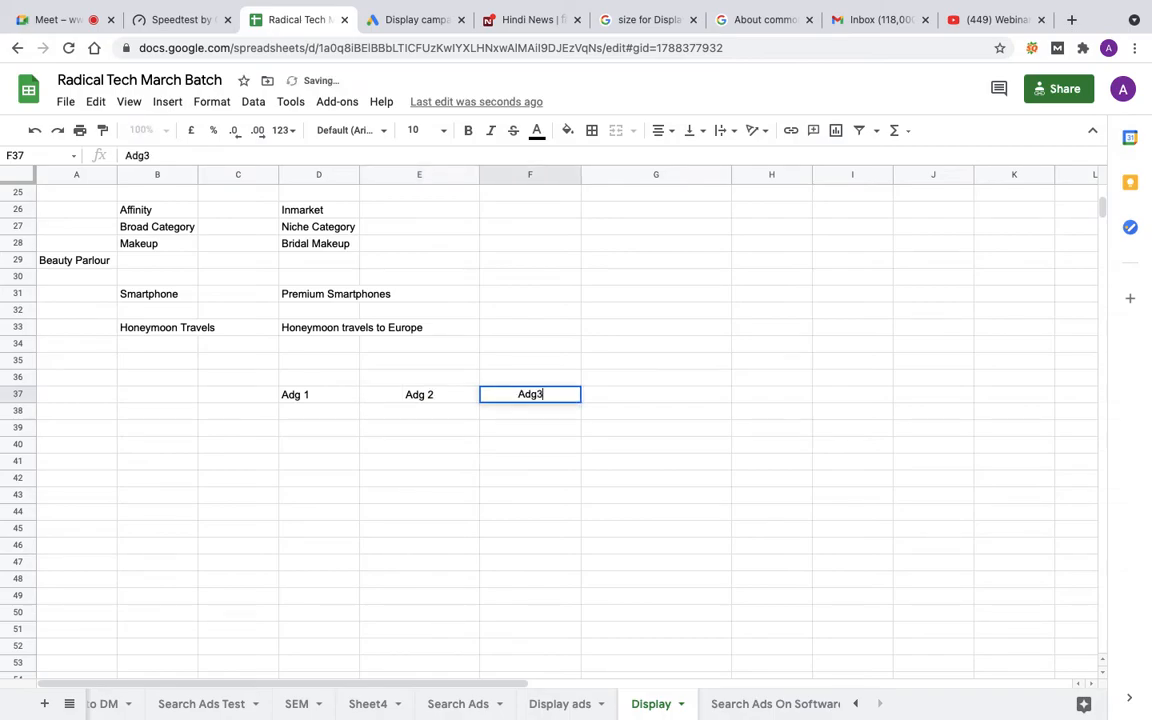
{"action": "key", "text": "Tab"}
{"action": "type", "text": "Adg4"}
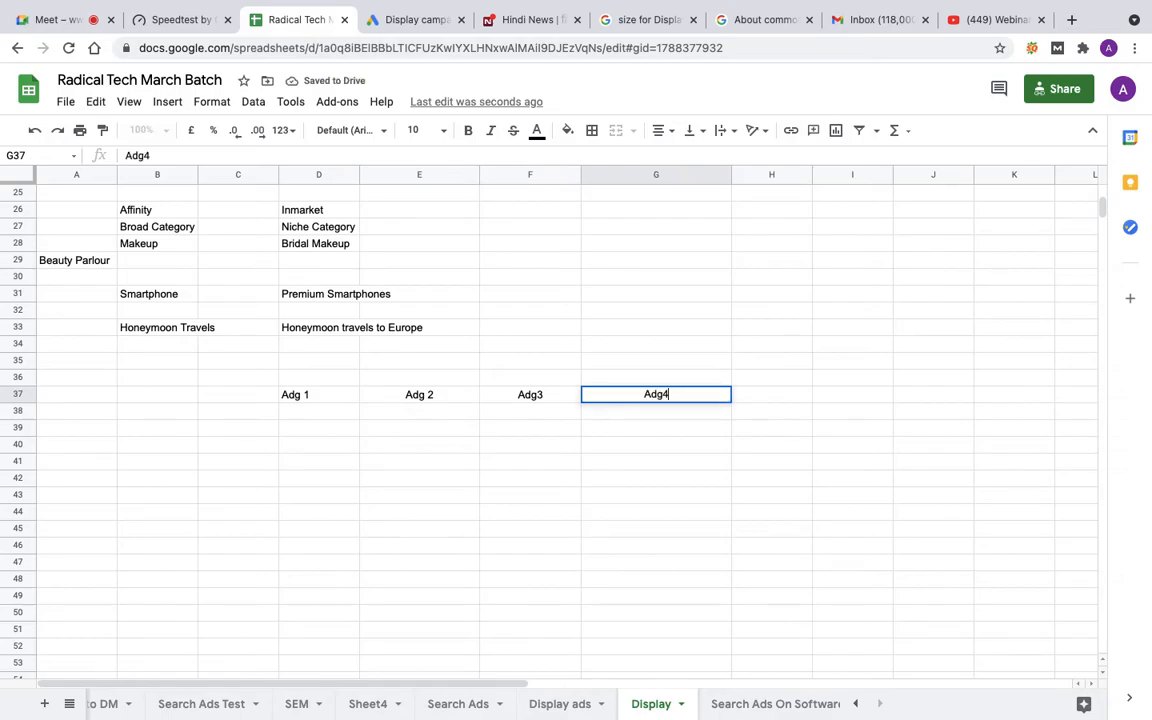
{"action": "key", "text": "Tab"}
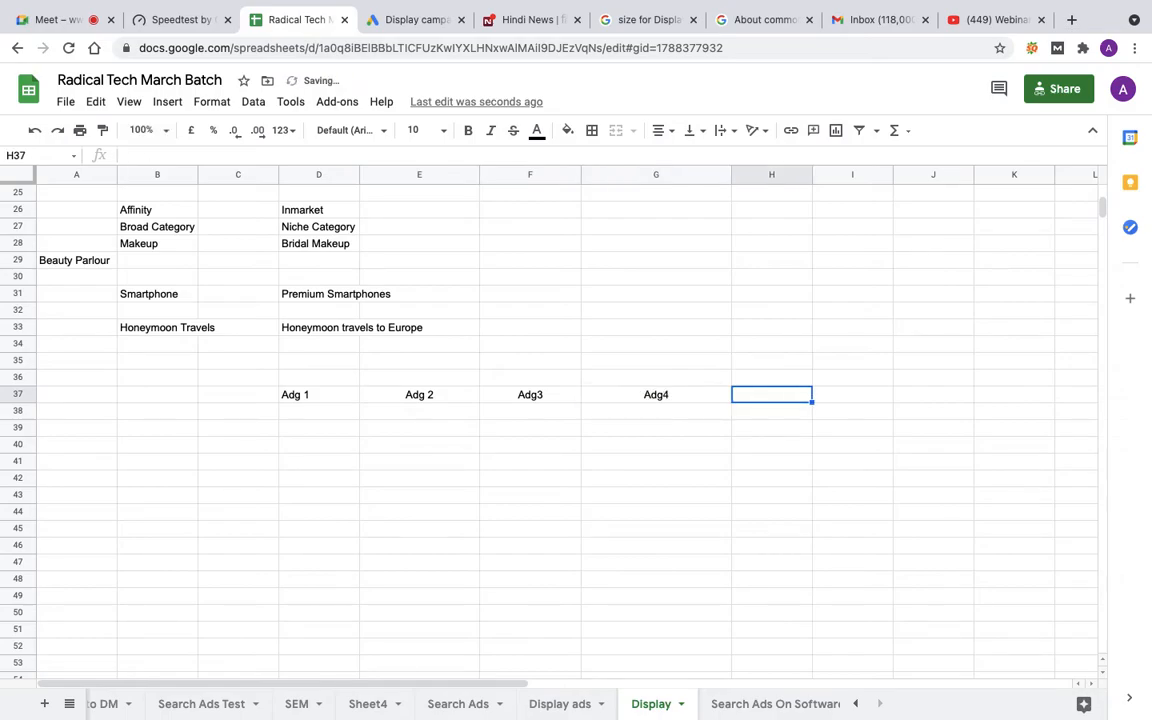
{"action": "type", "text": "Adg 5"}
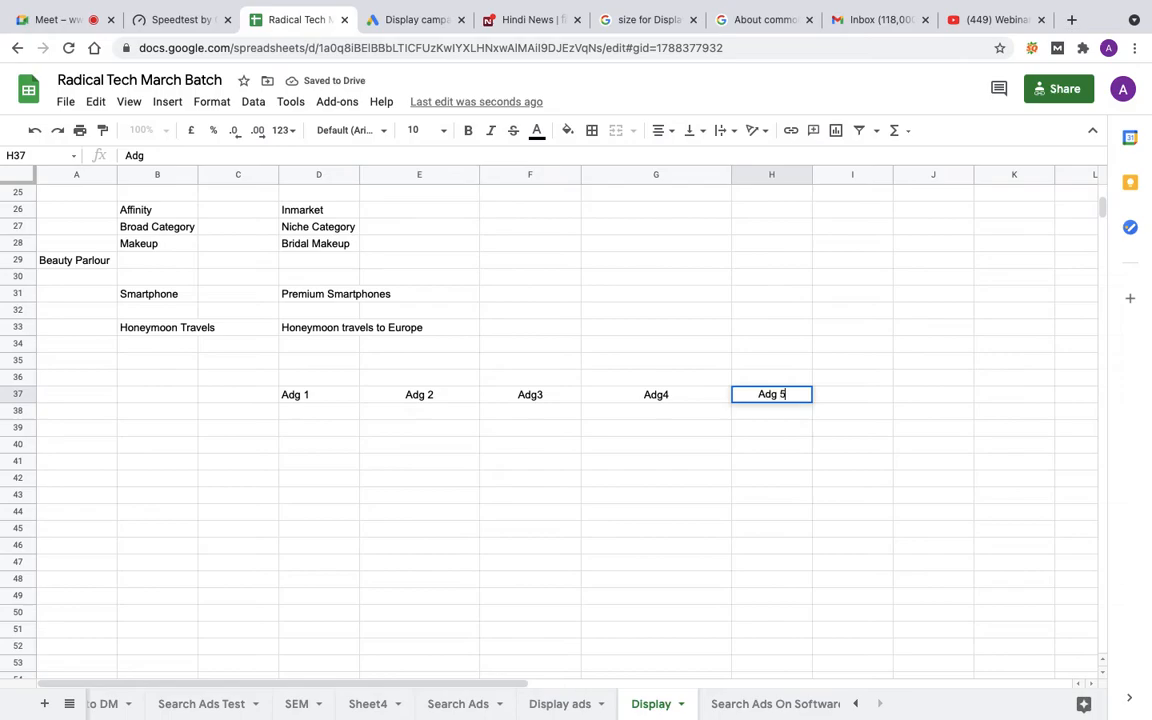
{"action": "key", "text": "Return"}
- Enter Demographics in D38 and Interest in D39 under Adg 1, and fill Demographics across row 38 to H38
{"action": "left_click", "coordinate": [286, 410]}
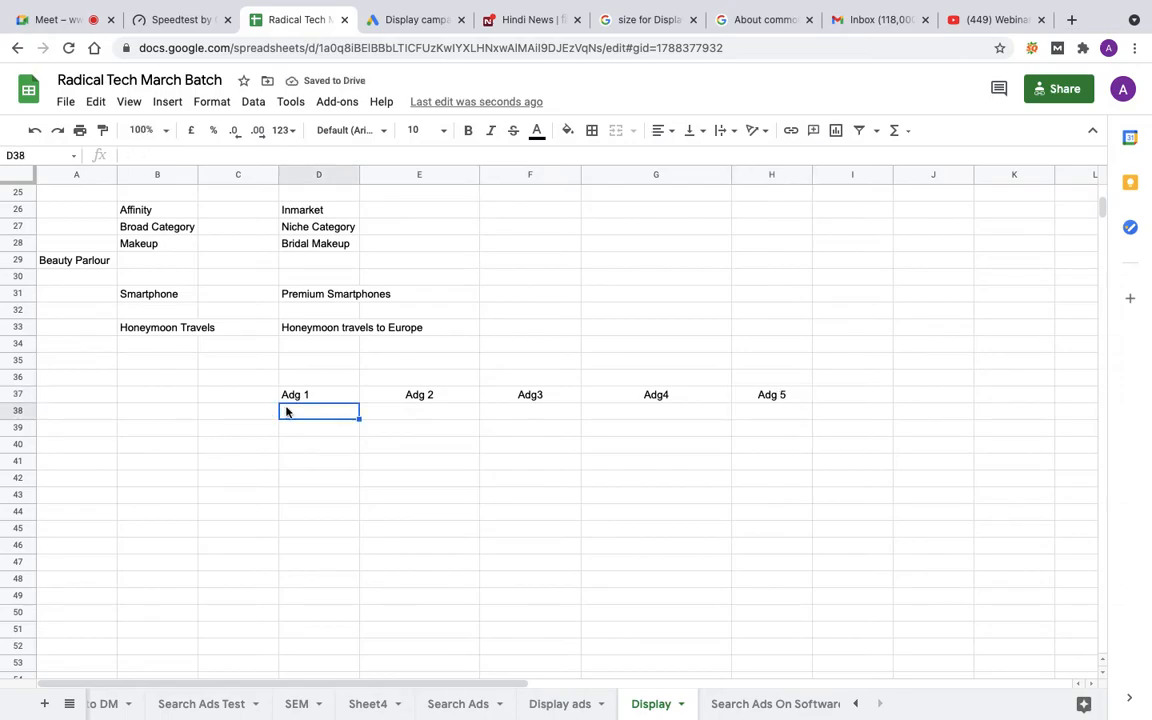
{"action": "type", "text": "Demo"}
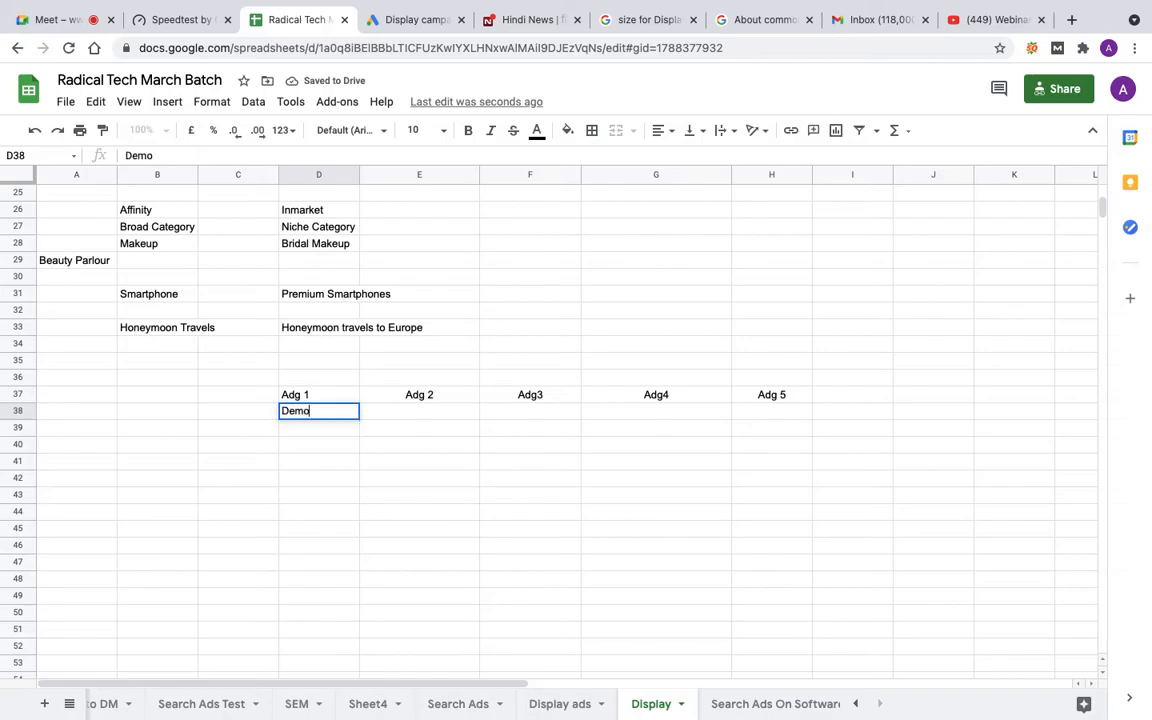
{"action": "type", "text": "gr"}
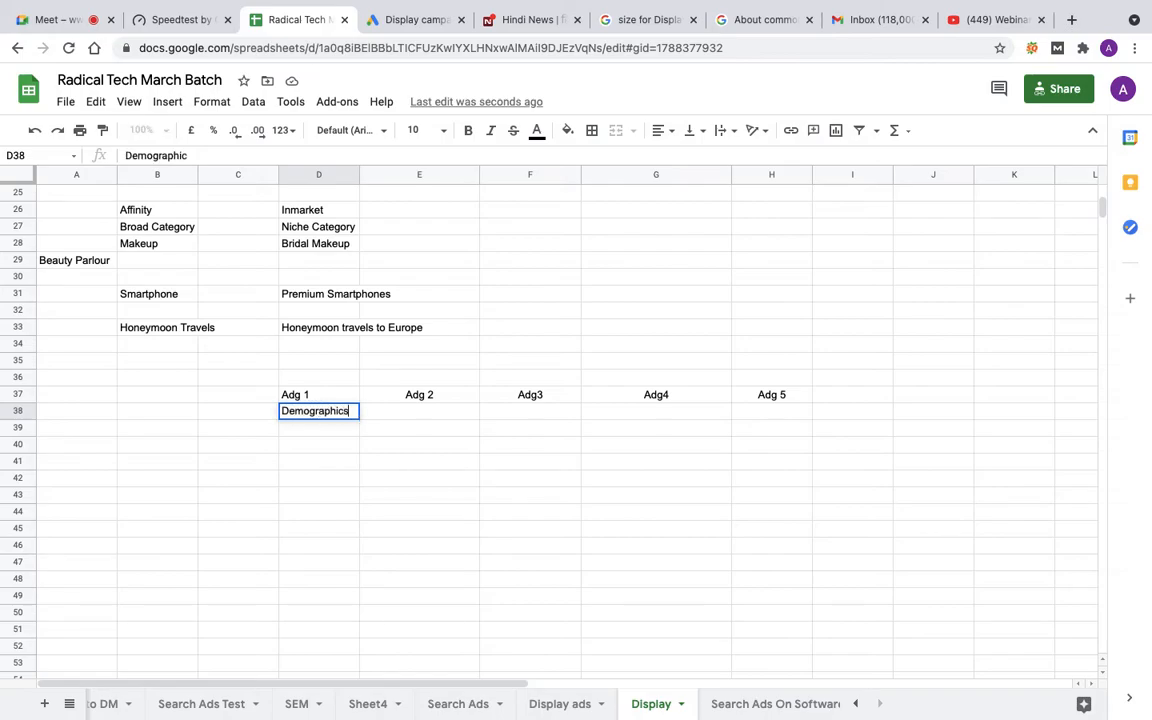
{"action": "type", "text": "aphics"}
{"action": "key", "text": "Return"}
{"action": "type", "text": "Aud"}
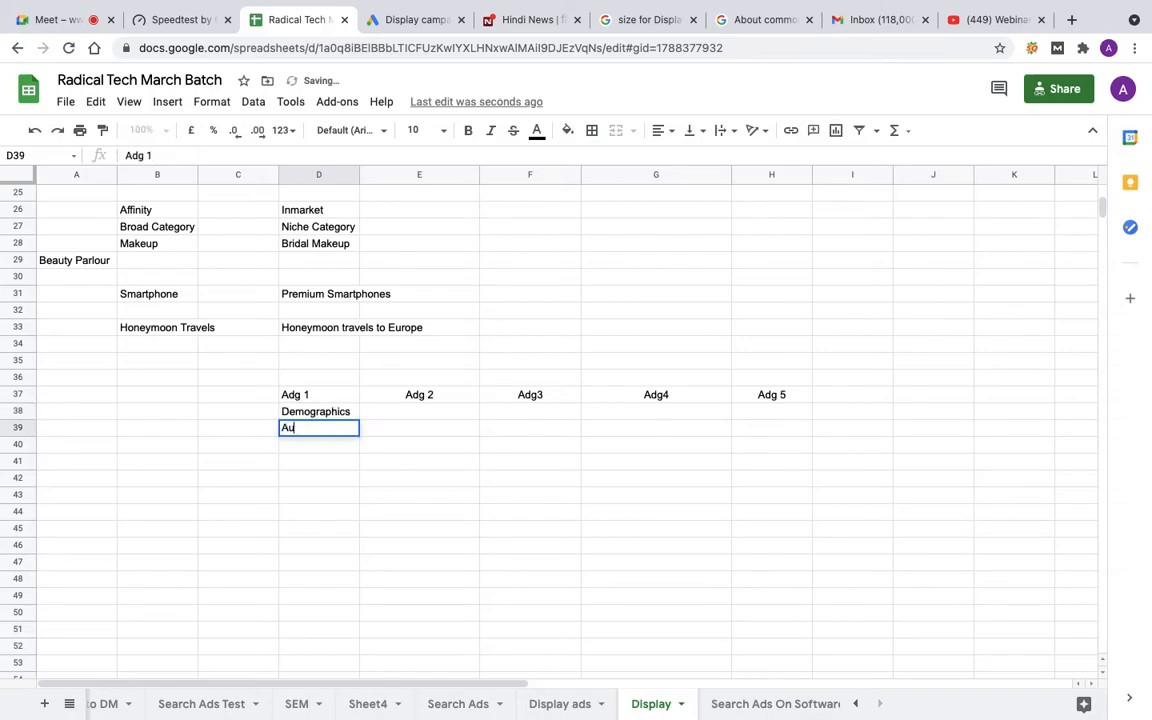
{"action": "key", "text": "BackSpace"}
{"action": "key", "text": "BackSpace"}
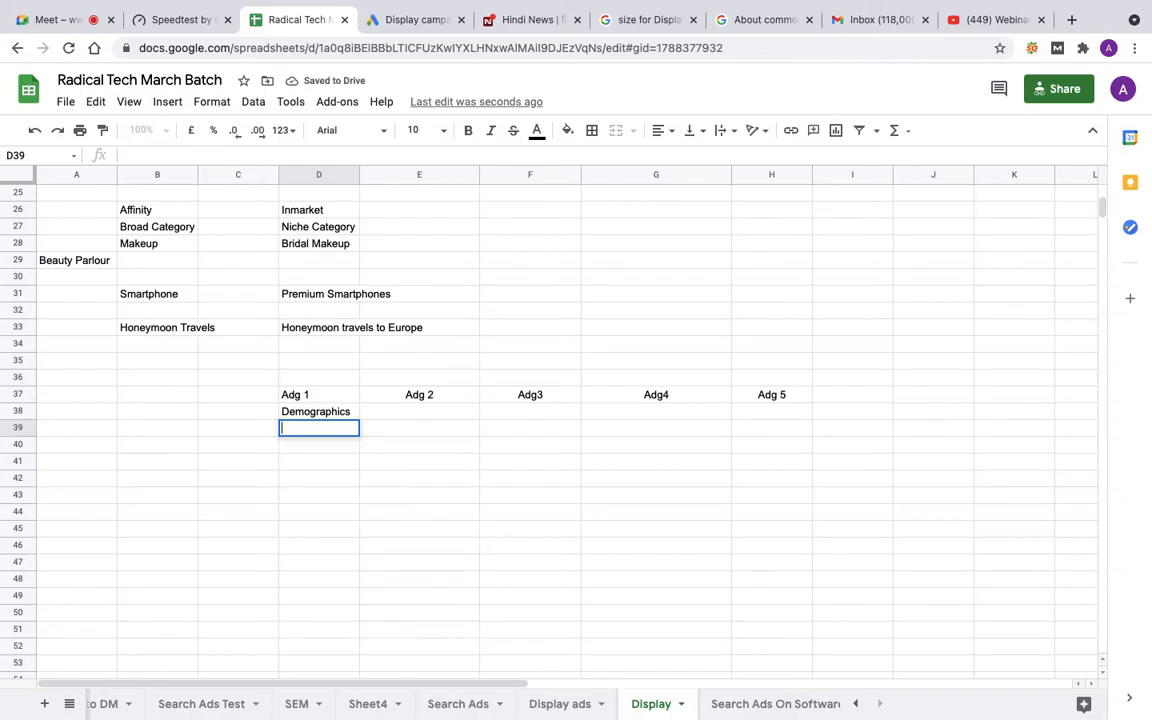
{"action": "key", "text": "BackSpace"}
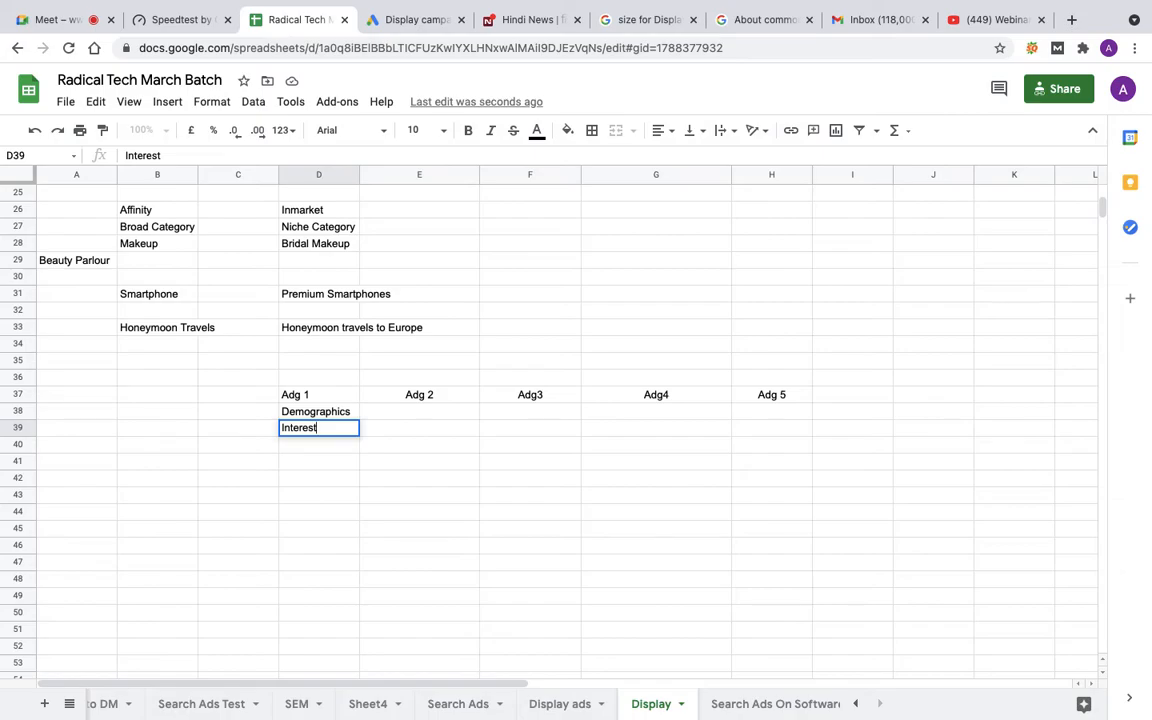
{"action": "key", "text": "Tab"}
{"action": "left_click", "coordinate": [338, 416]}
{"action": "left_click_drag", "start_coordinate": [358, 418], "coordinate": [742, 427]}
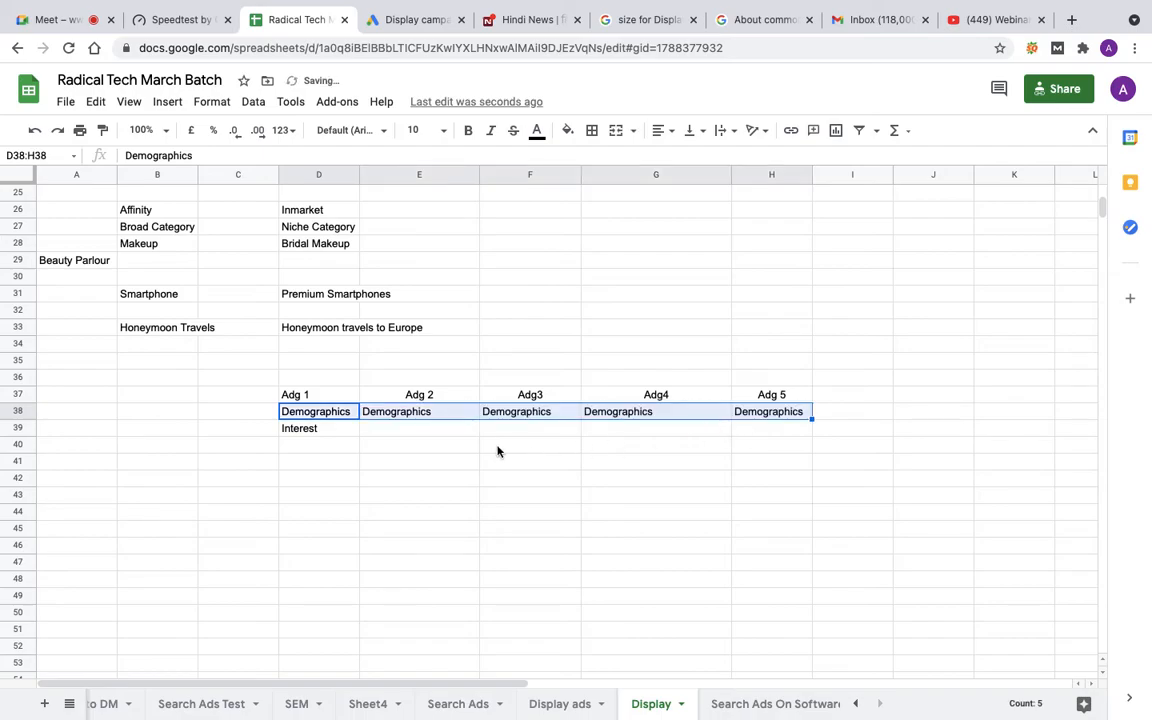
- Enter Keywords in E39 under Adg 2 and Topics in F39 under Adg3
{"action": "left_click", "coordinate": [406, 432]}
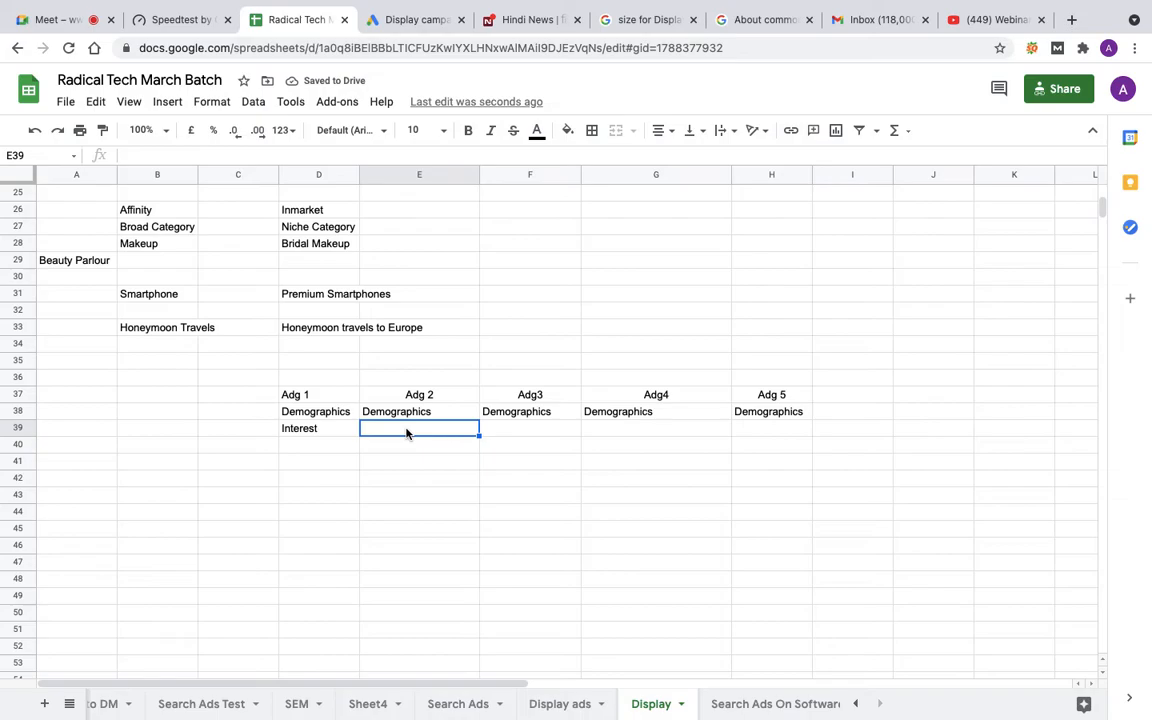
{"action": "type", "text": "Keywords"}
{"action": "key", "text": "Tab"}
{"action": "type", "text": "T"}
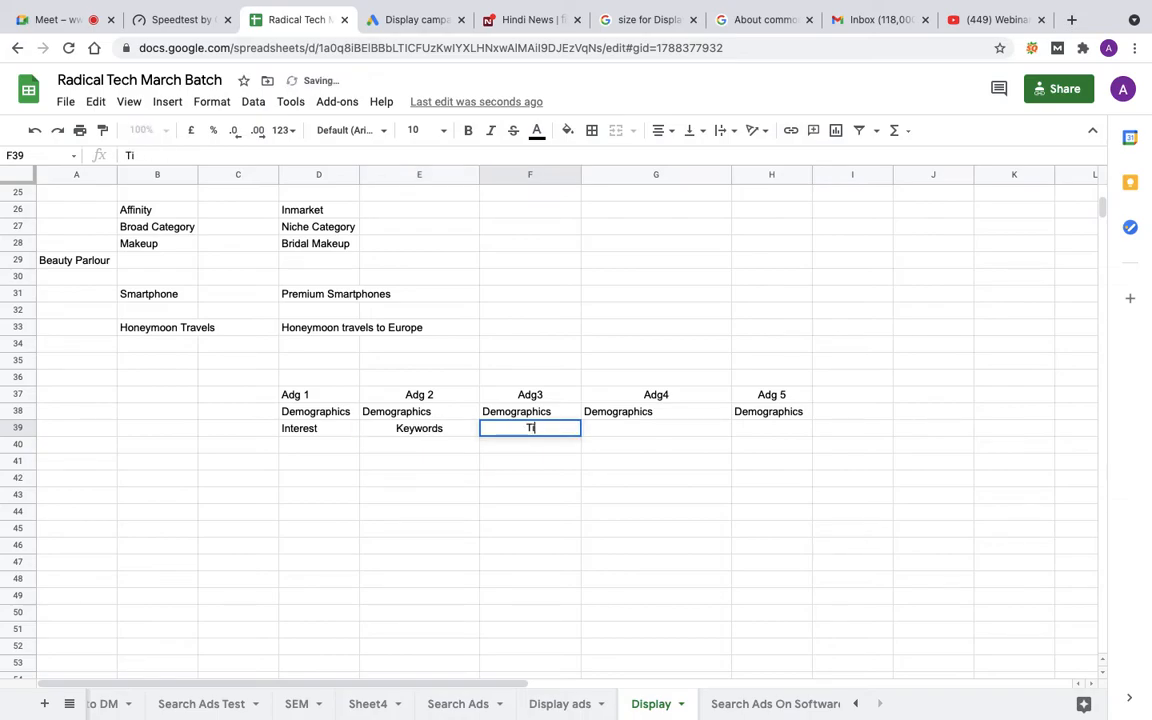
{"action": "type", "text": "opixs"}
{"action": "key", "text": "BackSpace"}
{"action": "key", "text": "BackSpace"}
{"action": "type", "text": "cs"}
{"action": "key", "text": "Tab"}
- Enter Placement in G39 as the targeting for Adg4
{"action": "type", "text": "P"}
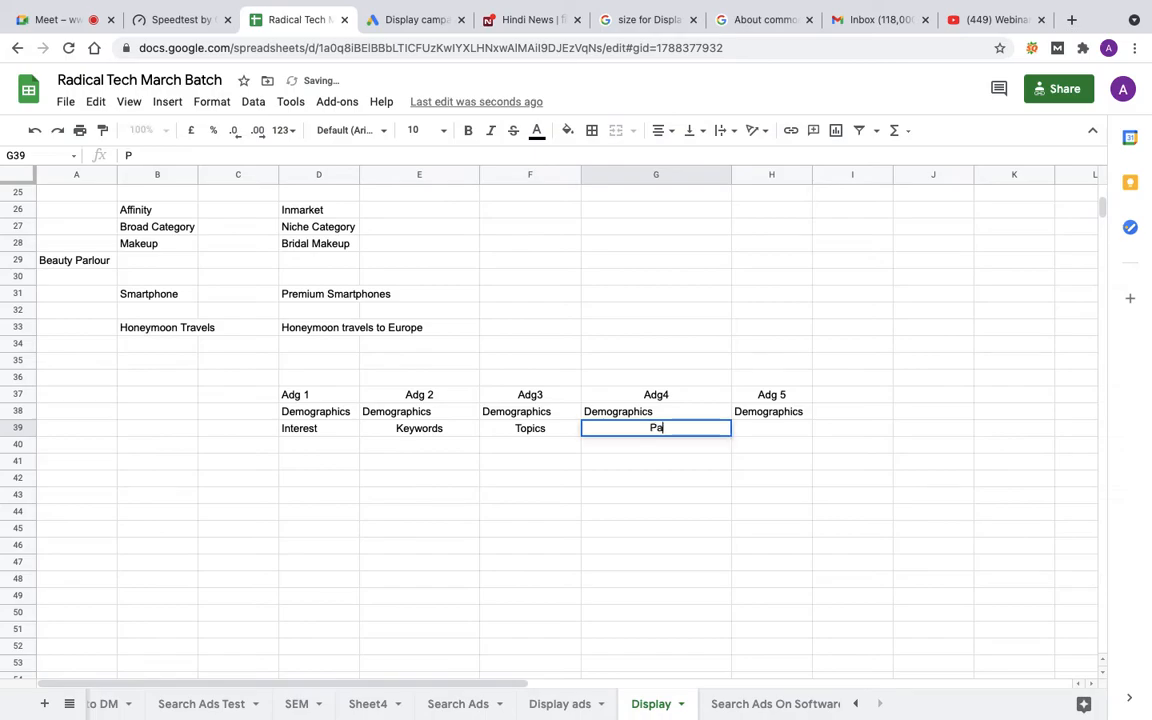
{"action": "type", "text": "lcement"}
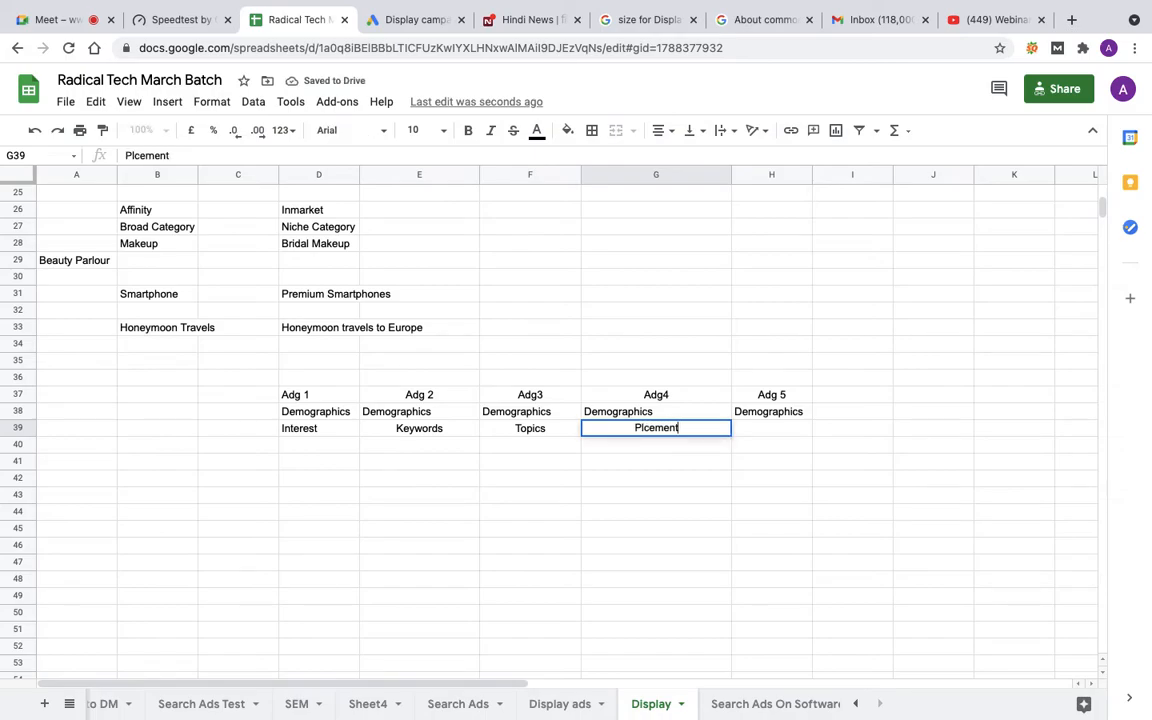
{"action": "key", "text": "Tab"}
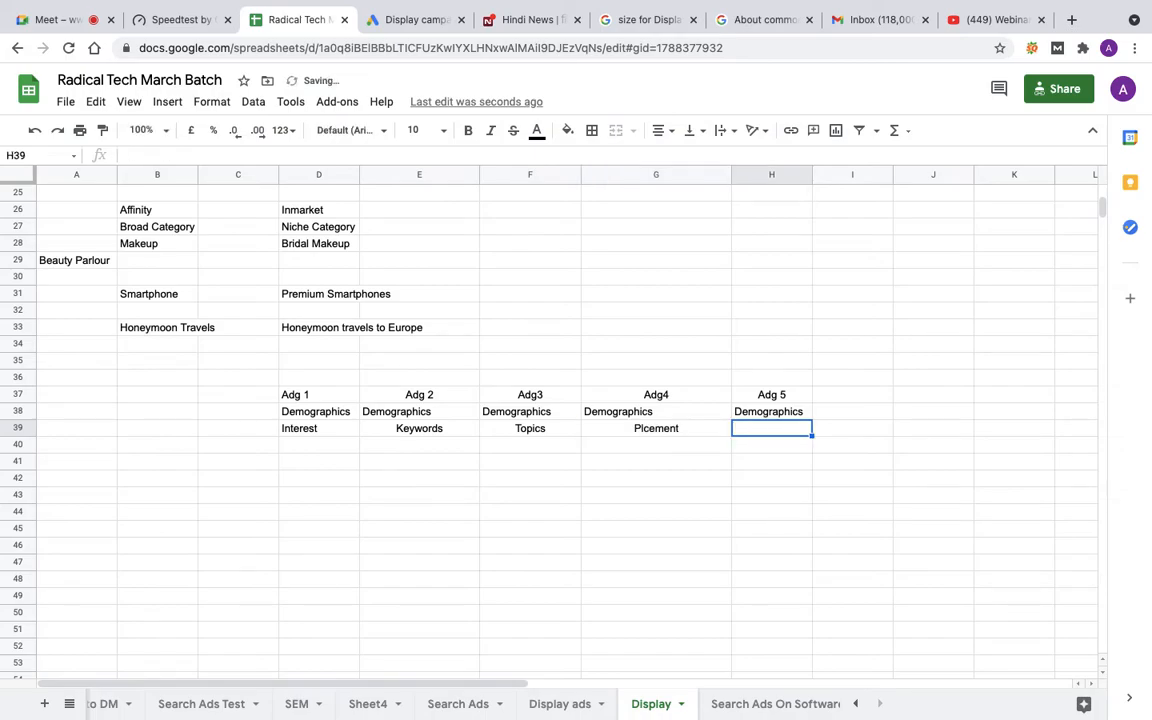
{"action": "double_click", "coordinate": [646, 427]}
{"action": "left_click", "coordinate": [646, 427]}
{"action": "type", "text": "a"}
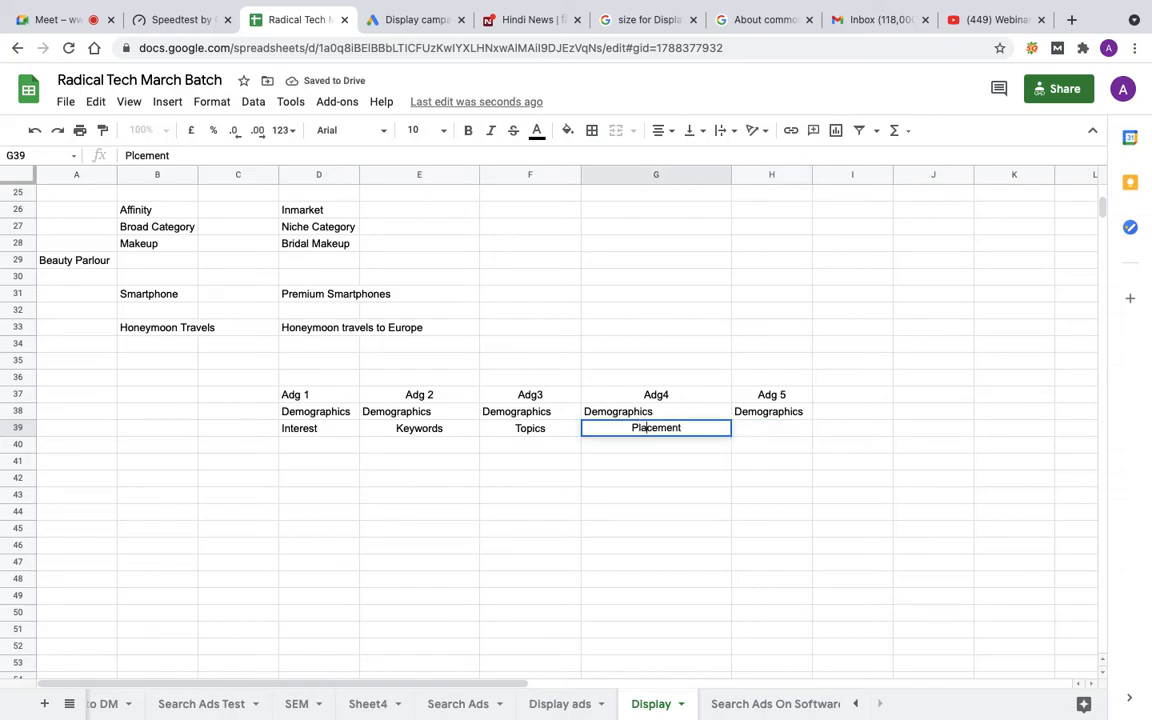
- Change the Adg 1 targeting in D39 to Inmarket Interest and enter Affinity Interest in H39 under Adg 5
{"action": "double_click", "coordinate": [285, 430]}
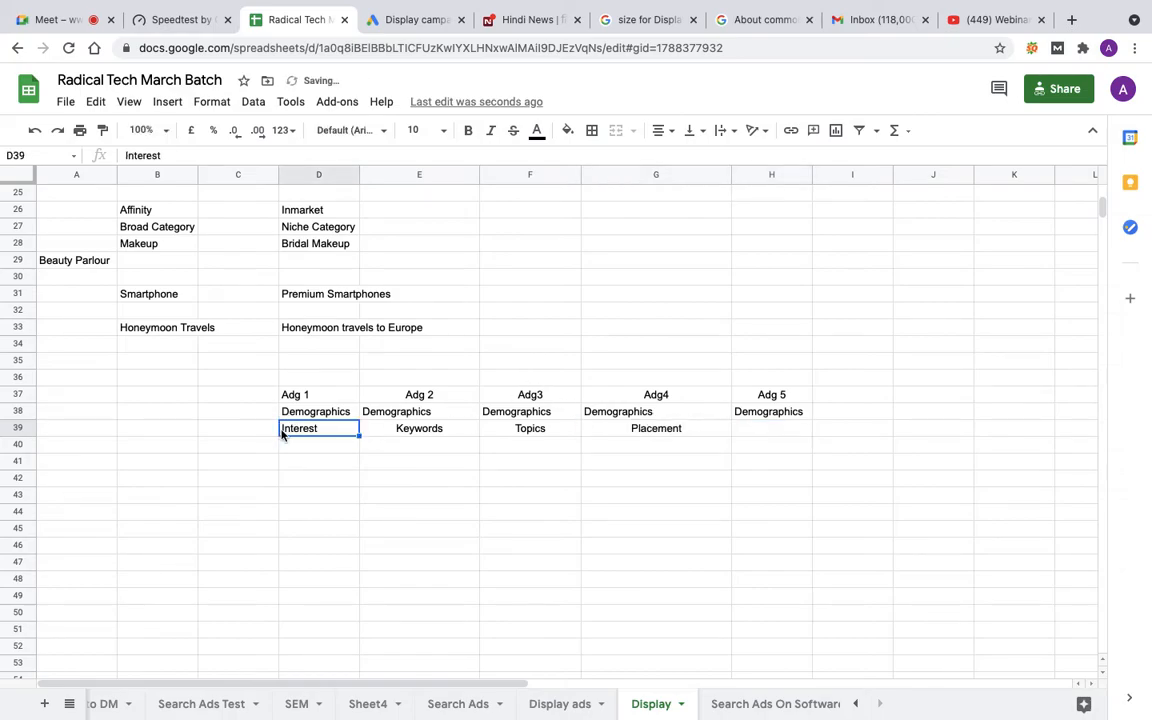
{"action": "type", "text": "Inmarke"}
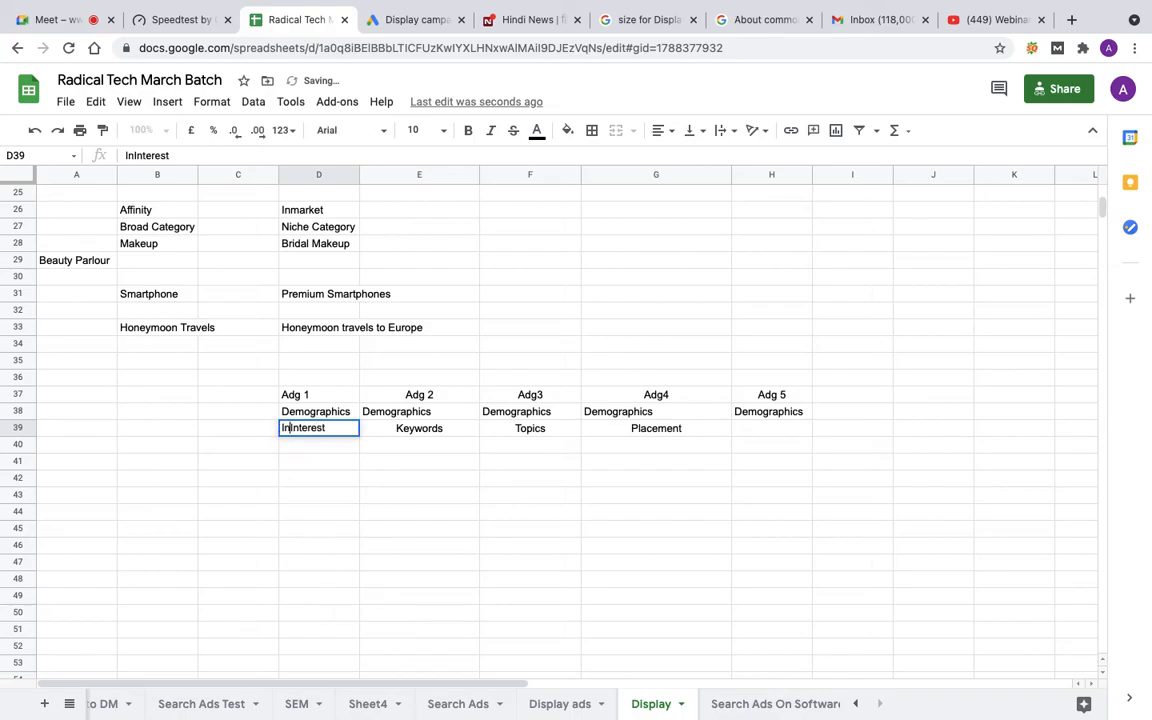
{"action": "type", "text": "t"}
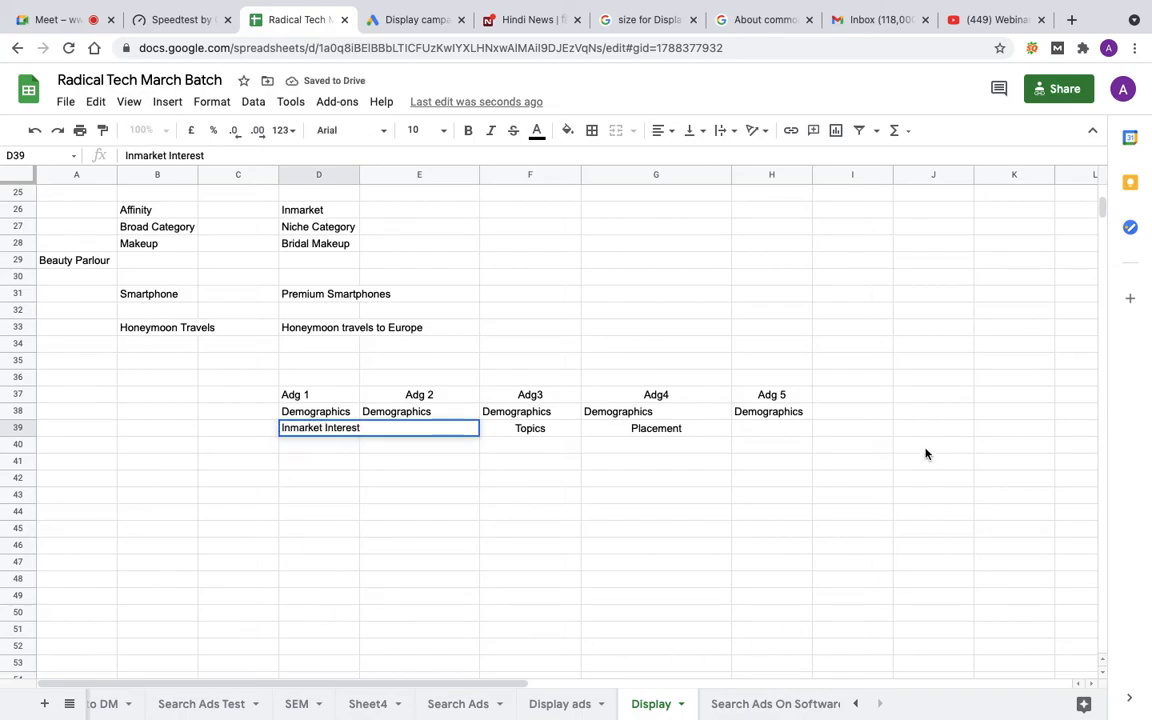
{"action": "left_click", "coordinate": [768, 428]}
{"action": "type", "text": "A"}
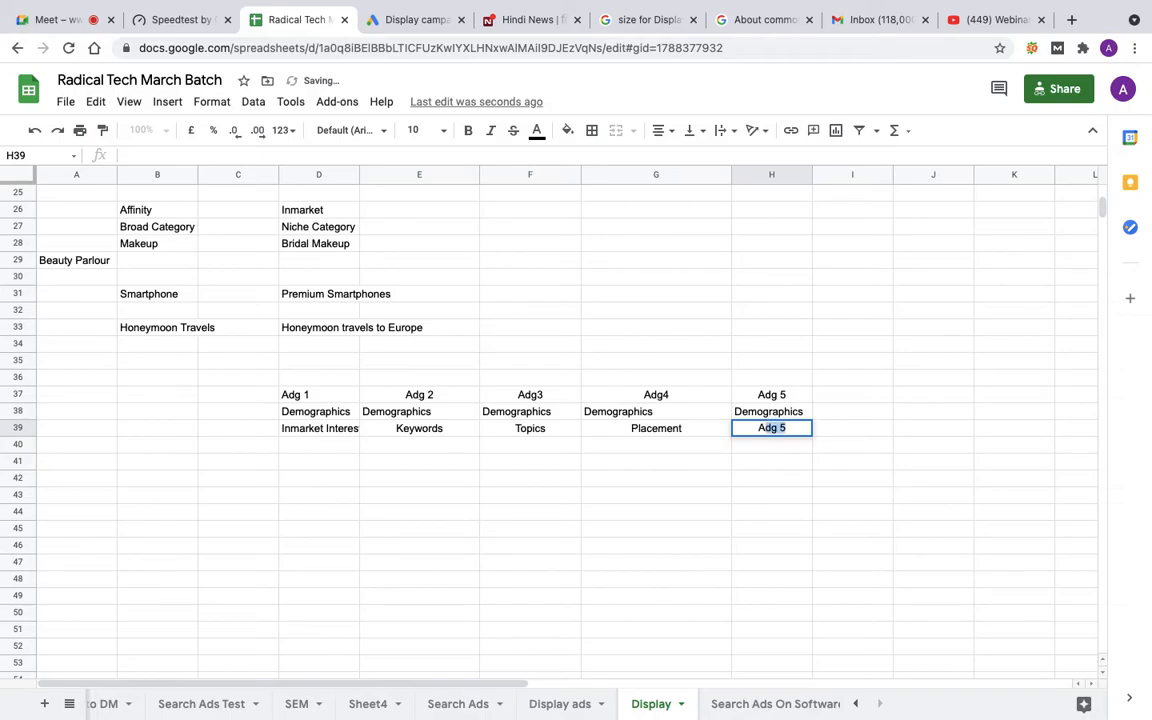
{"action": "type", "text": "ffinity I"}
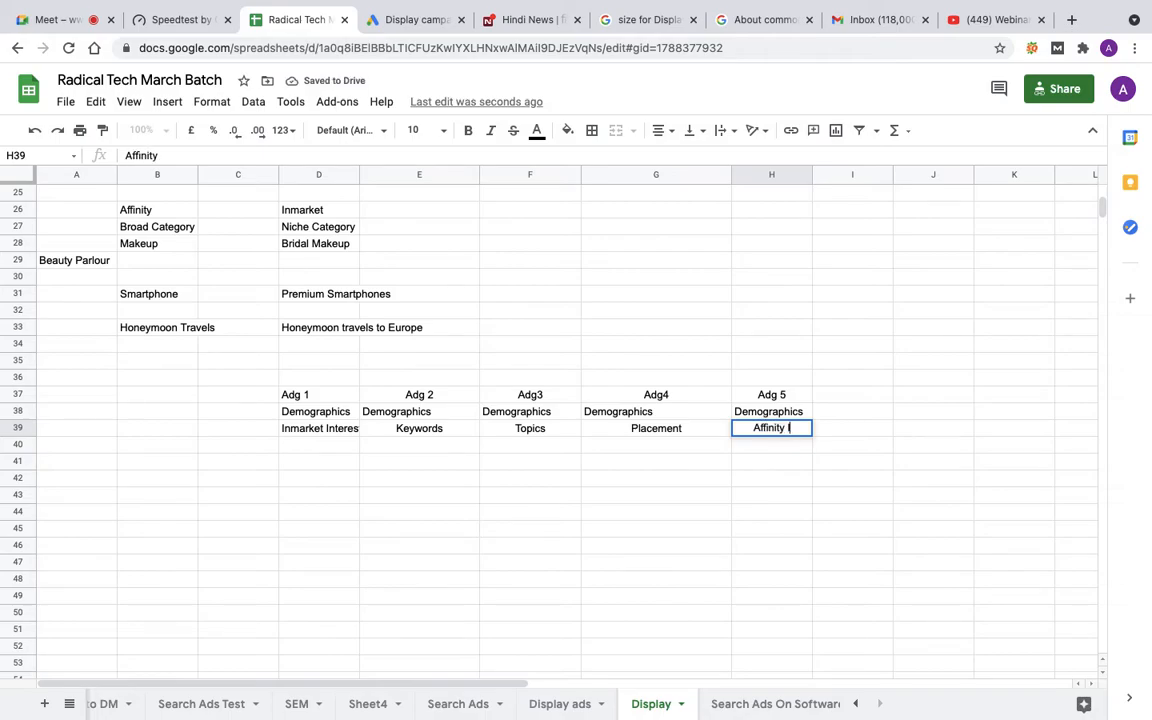
{"action": "type", "text": "nterest"}
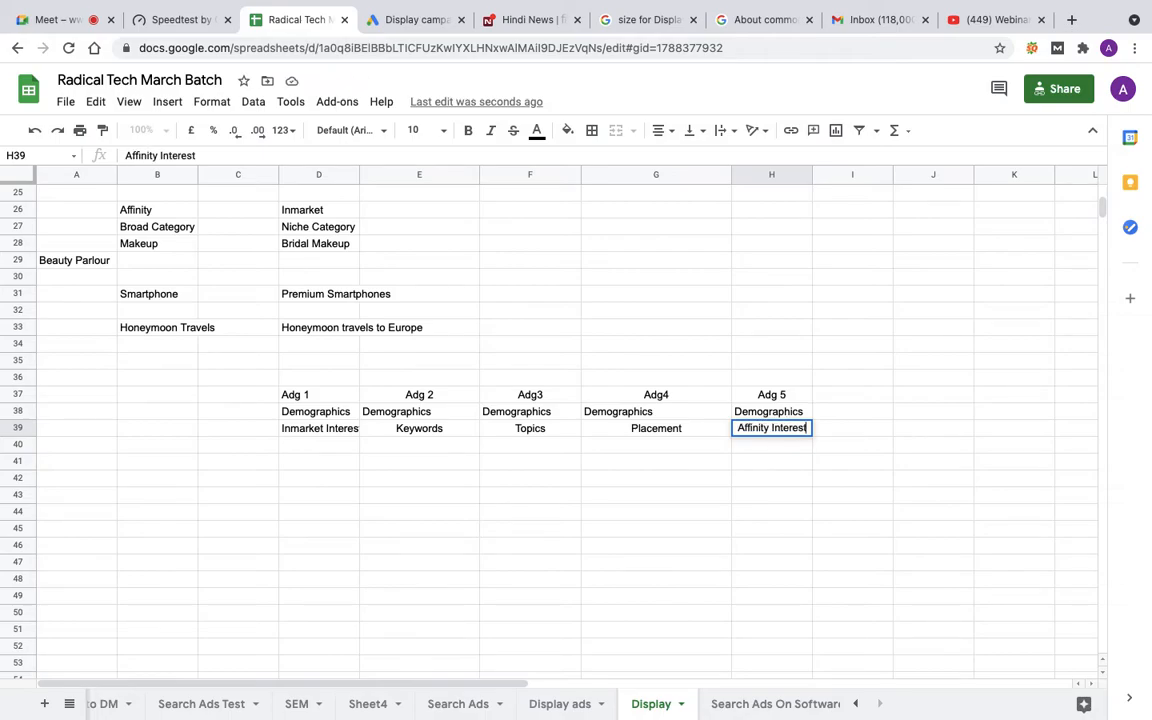
{"action": "key", "text": "Return"}
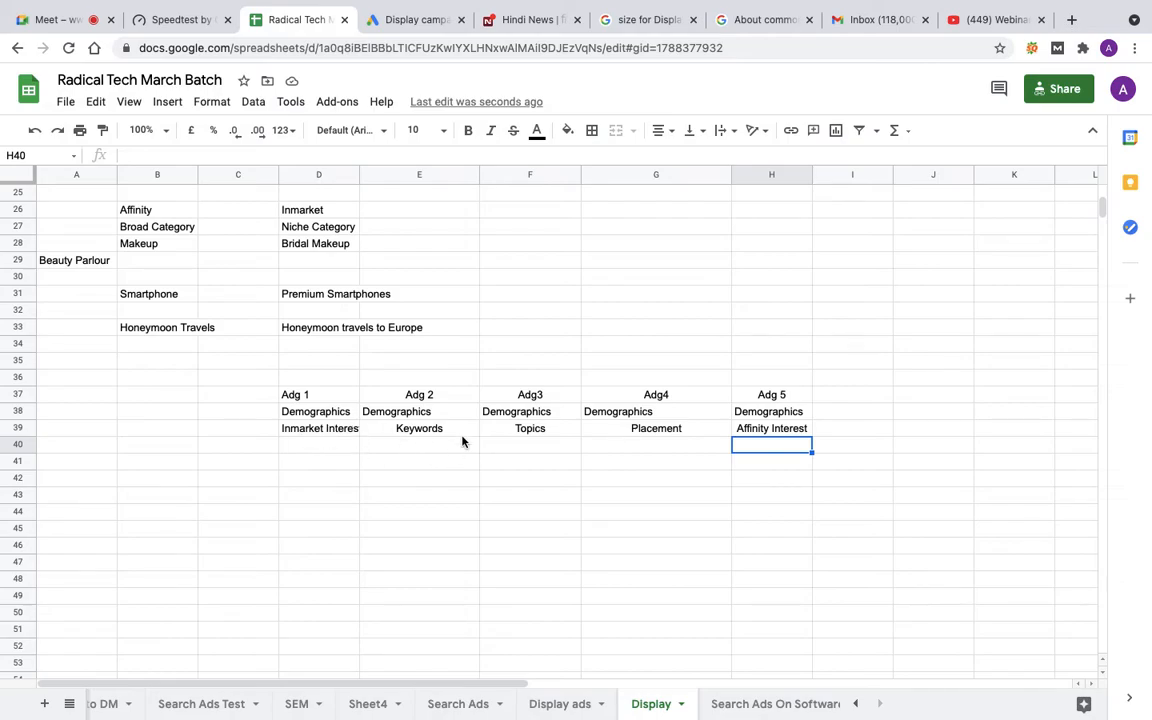
- Fill row 42 with 10000 in C42, 9000 in E42, 7000 in F42 and 2000 in G42
{"action": "left_click", "coordinate": [244, 474]}
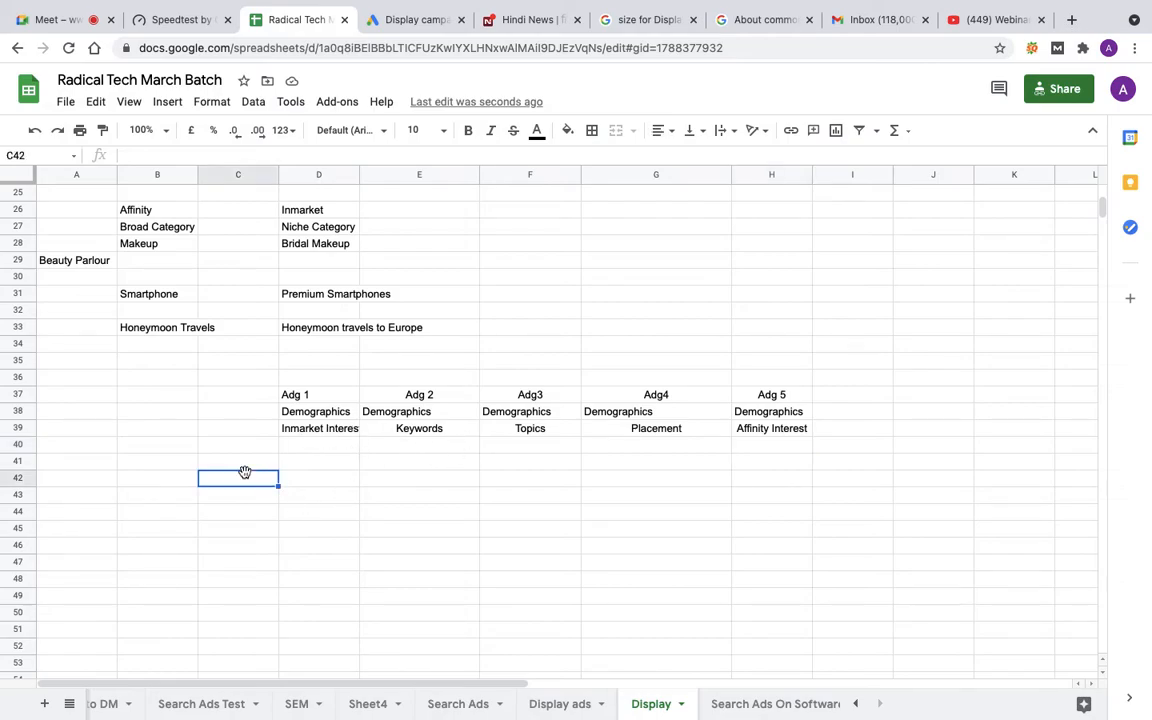
{"action": "type", "text": "10000"}
{"action": "left_click", "coordinate": [332, 432]}
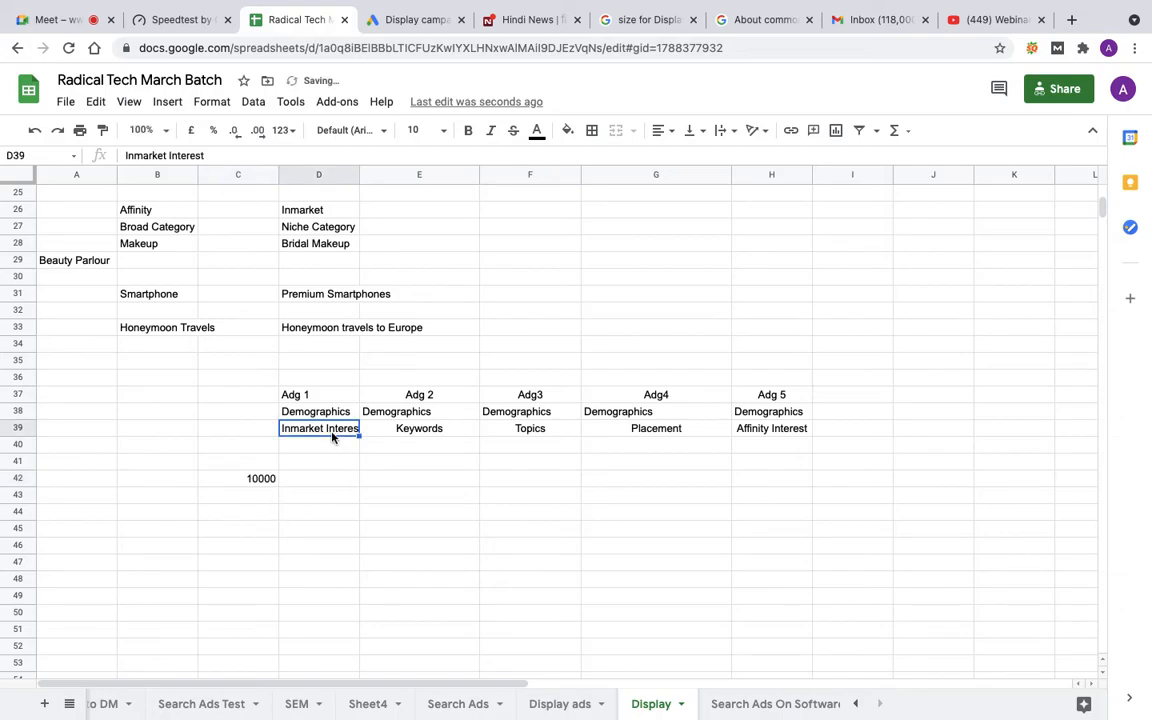
{"action": "left_click", "coordinate": [328, 487]}
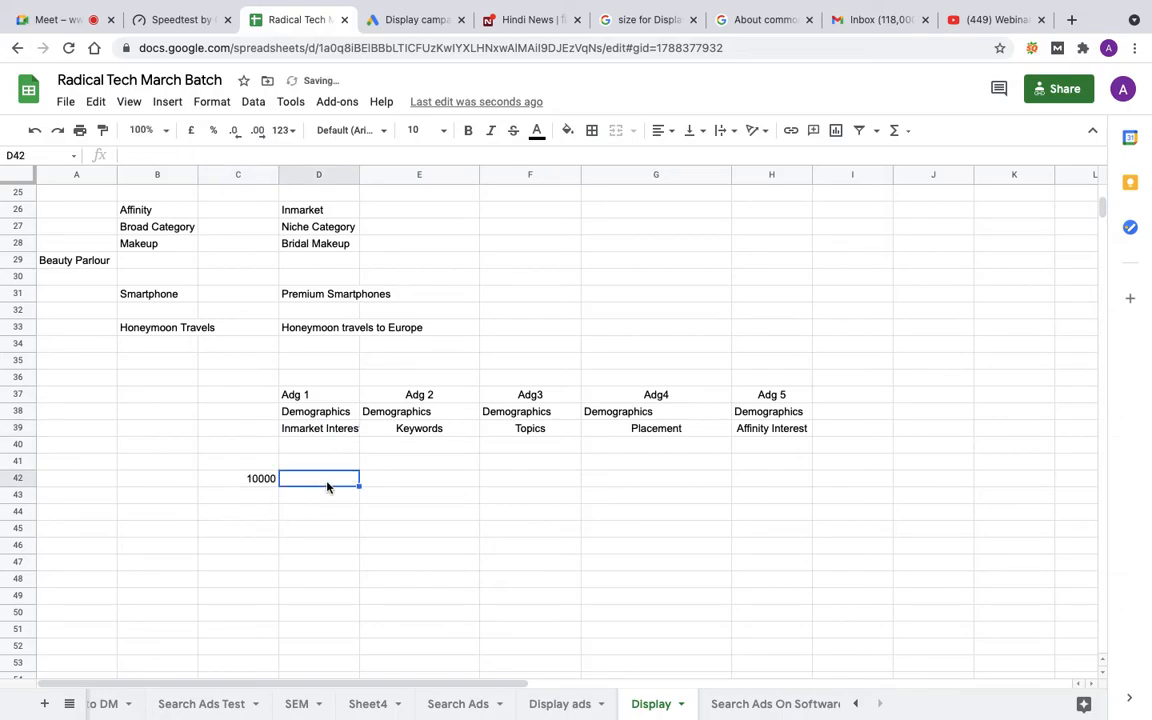
{"action": "key", "text": "Tab"}
{"action": "type", "text": "9000"}
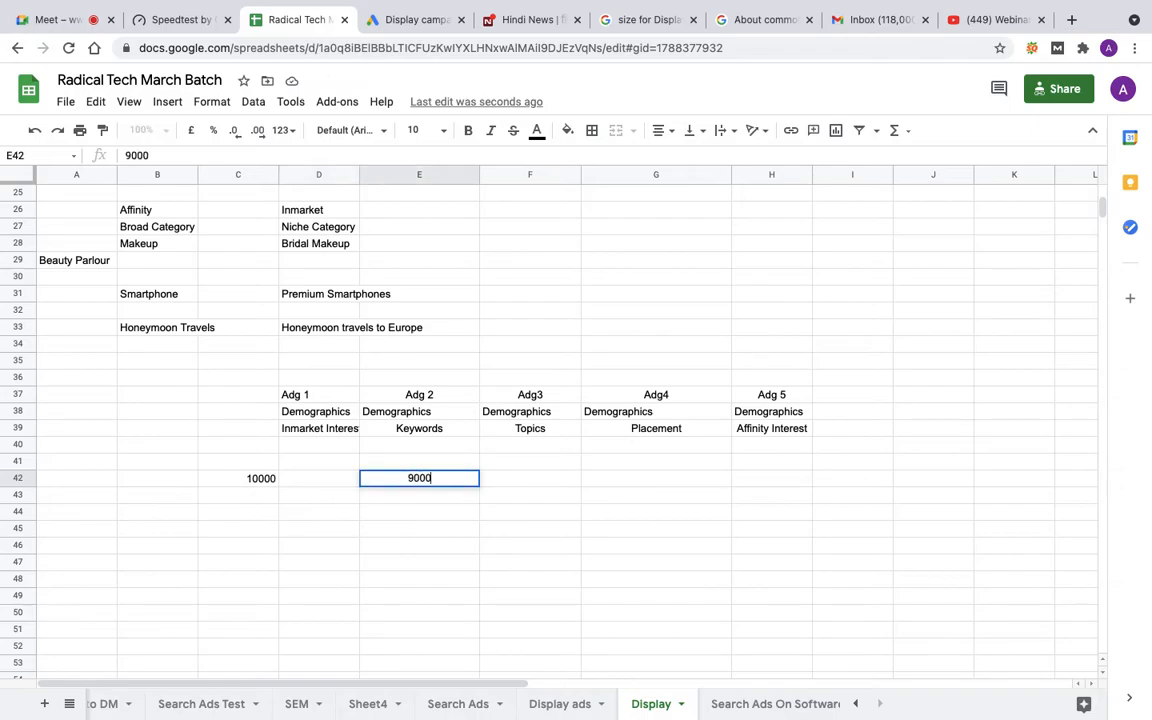
{"action": "key", "text": "Tab"}
{"action": "type", "text": "7000"}
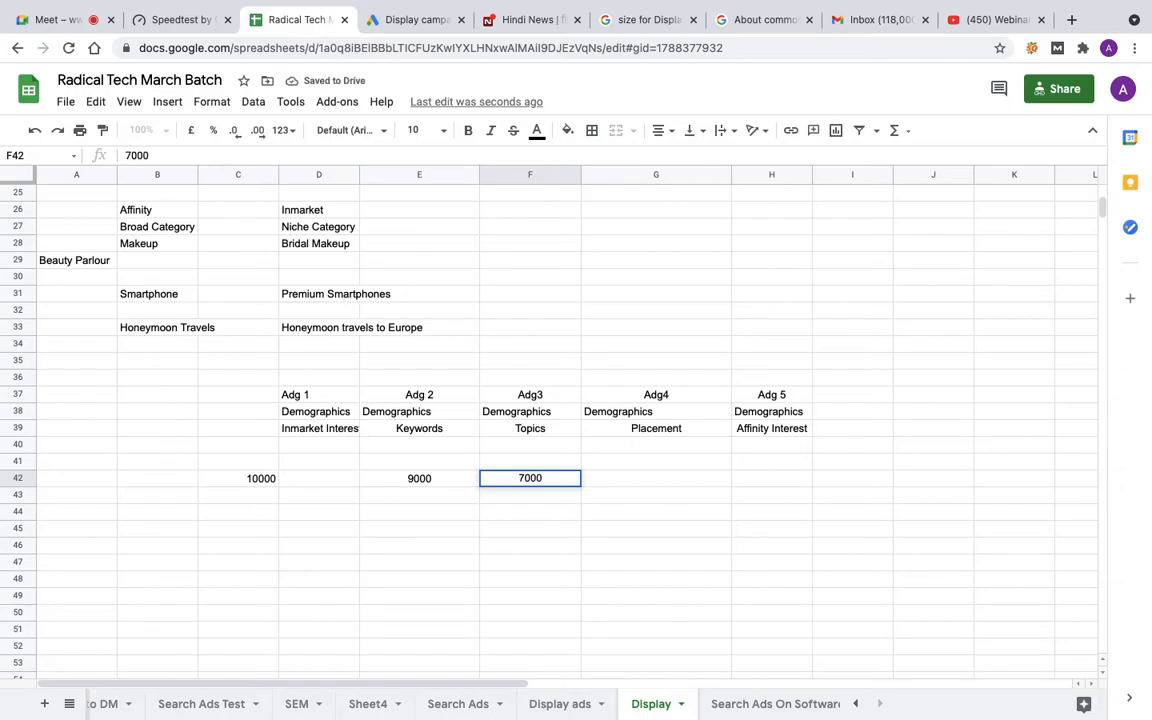
{"action": "key", "text": "Tab"}
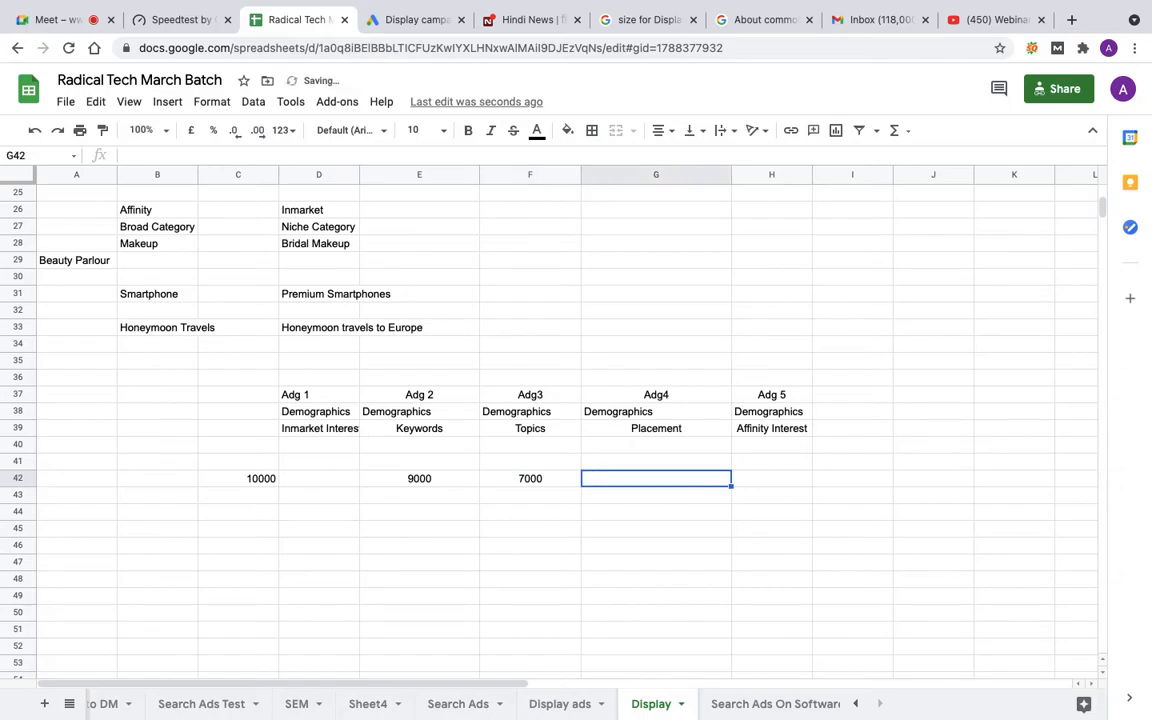
{"action": "type", "text": "2000"}
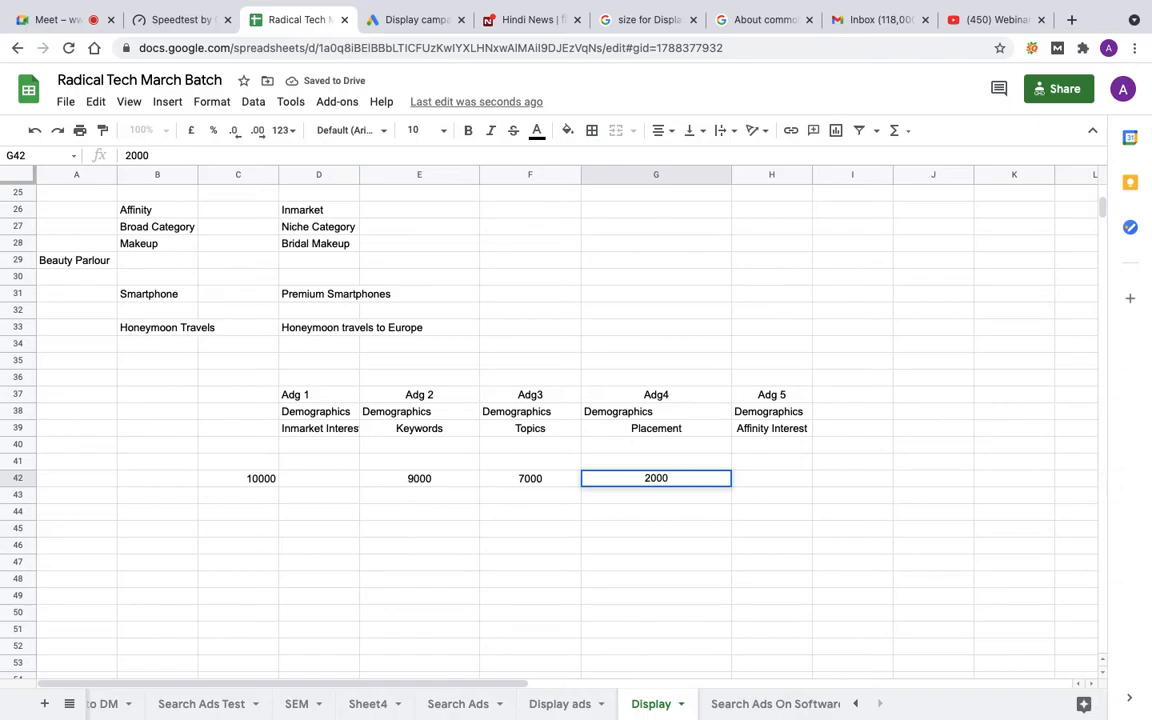
{"action": "key", "text": "Tab"}
{"action": "key", "text": "Tab"}
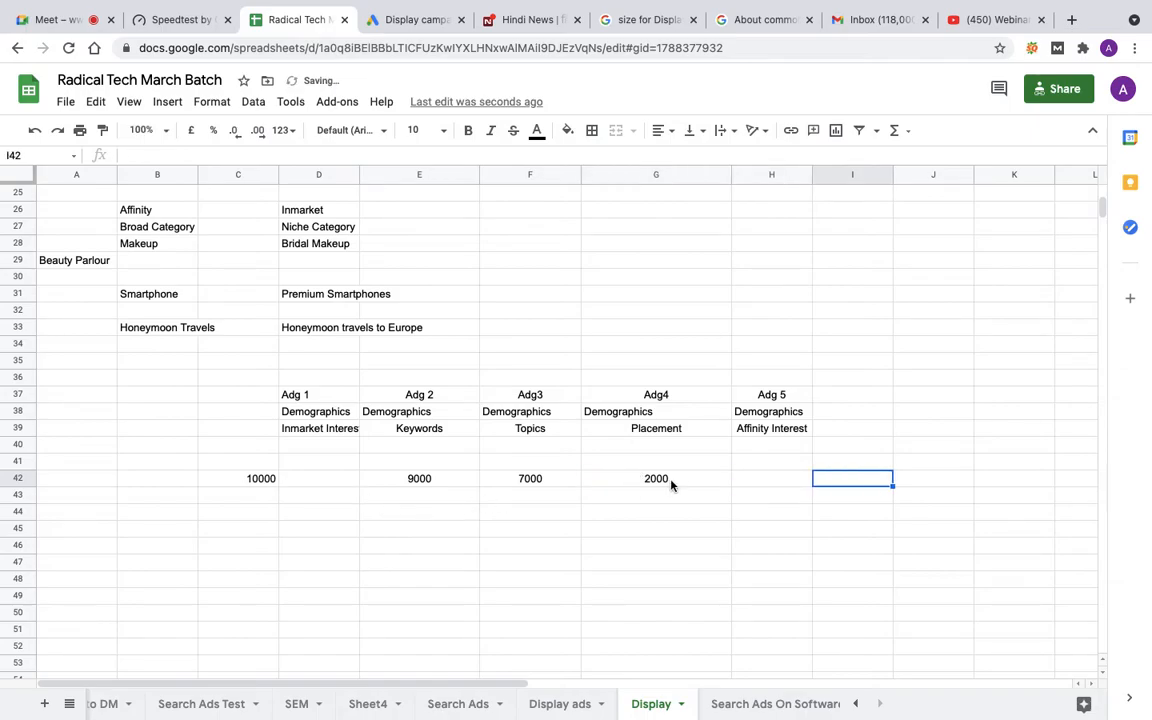
- Compare the row 42 figures across the ad group columns, from C42 through H42
{"action": "left_click", "coordinate": [675, 483]}
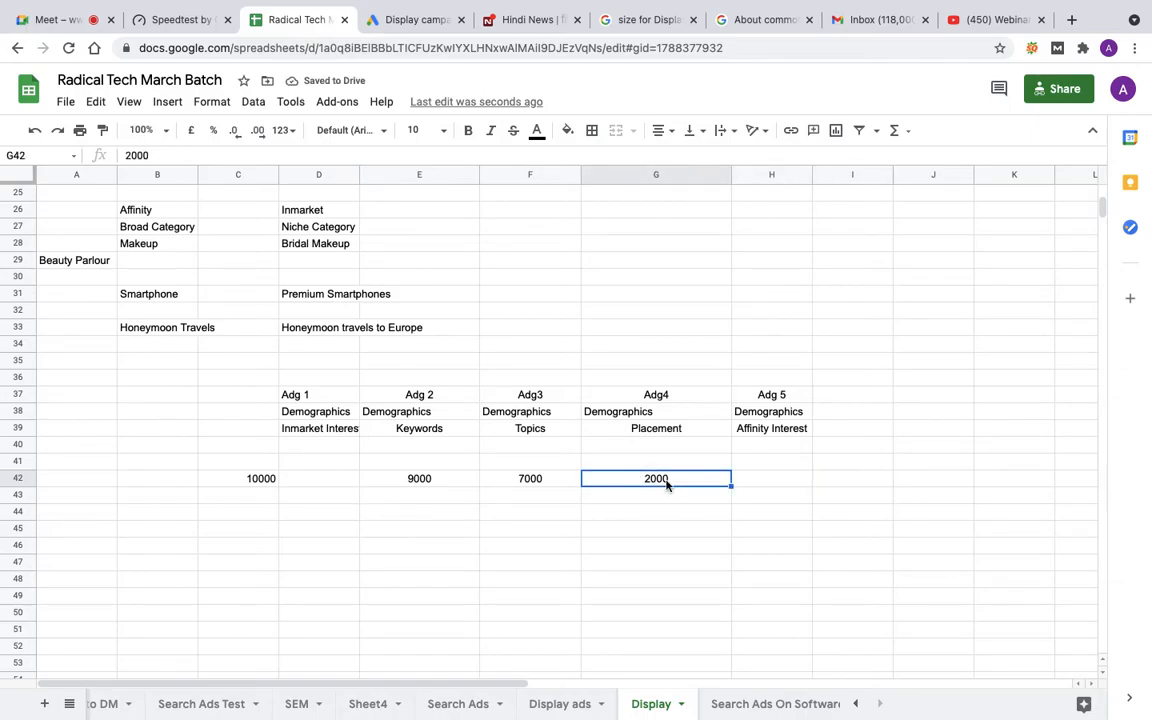
{"action": "left_click", "coordinate": [265, 480]}
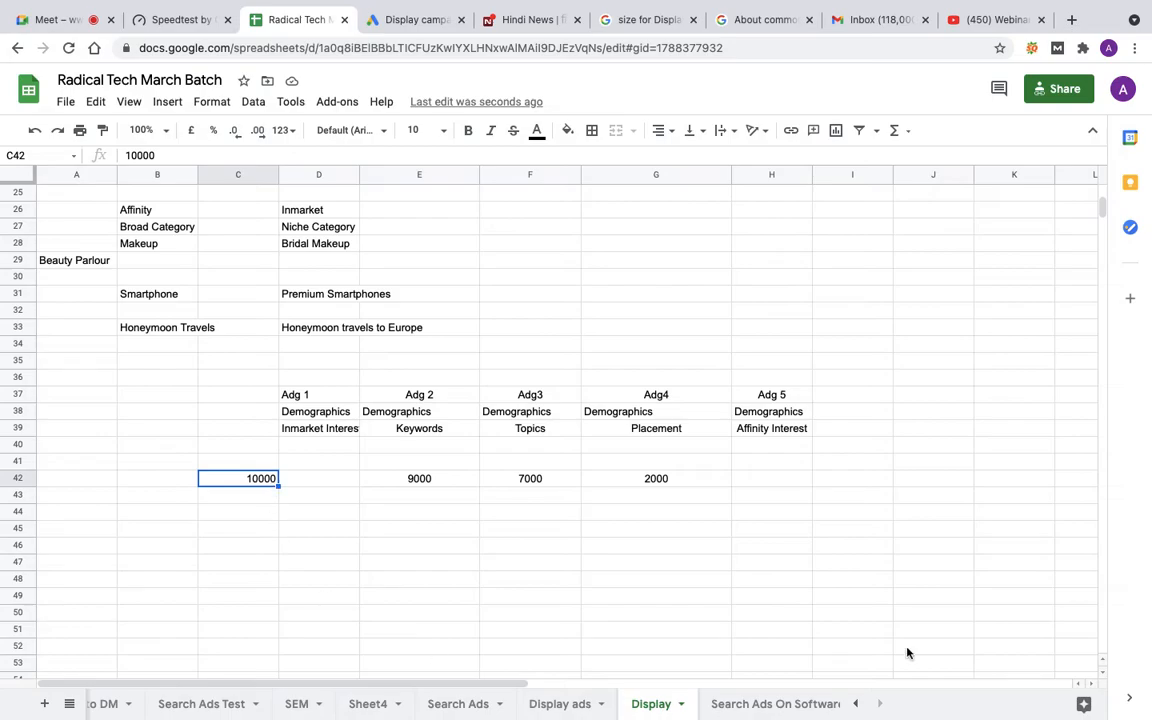
{"action": "left_click", "coordinate": [636, 576]}
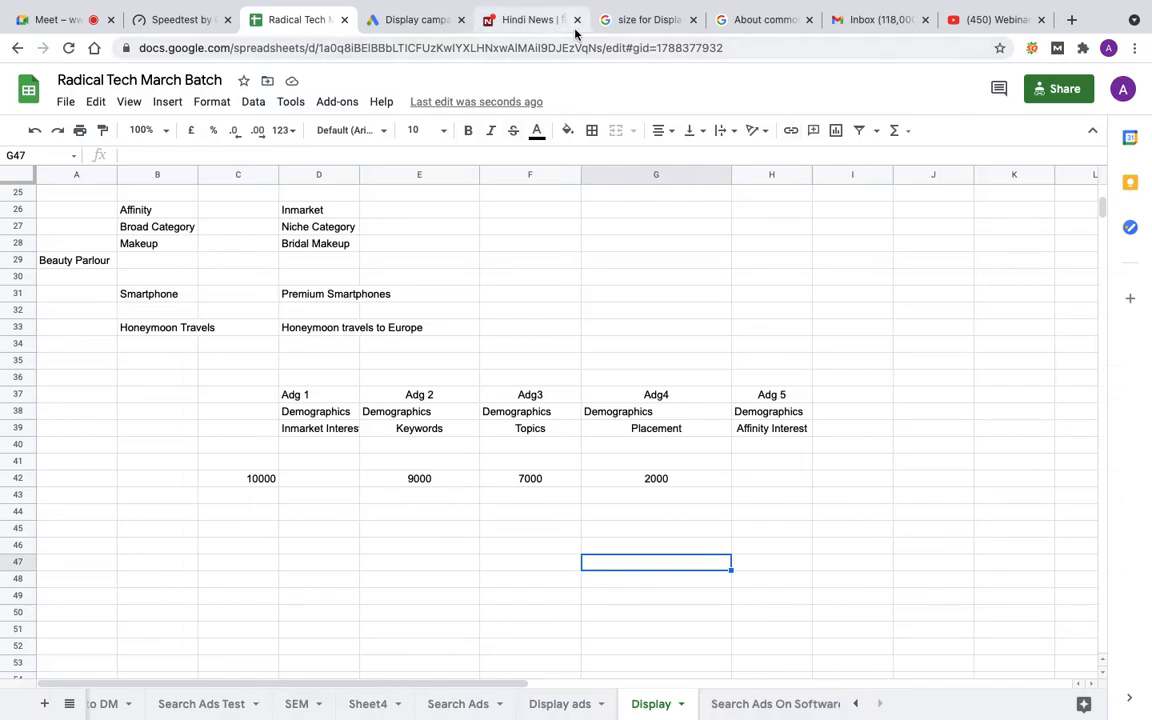
{"action": "left_click", "coordinate": [252, 480]}
{"action": "left_click", "coordinate": [530, 479]}
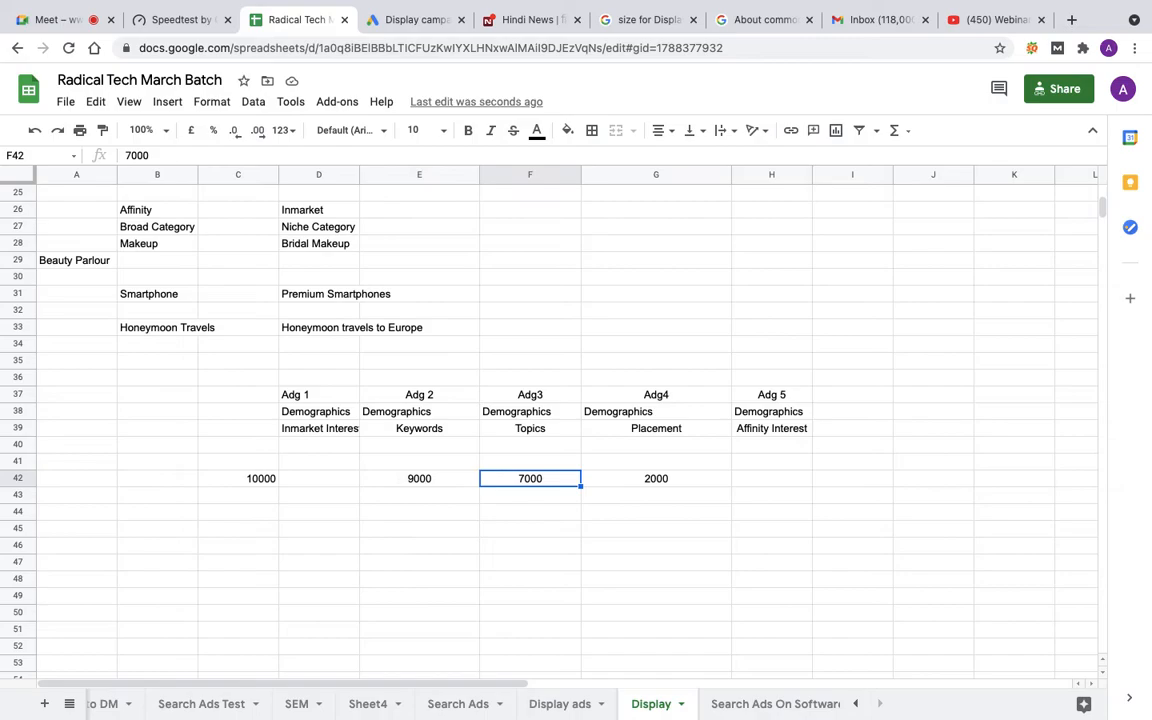
{"action": "left_click", "coordinate": [656, 479]}
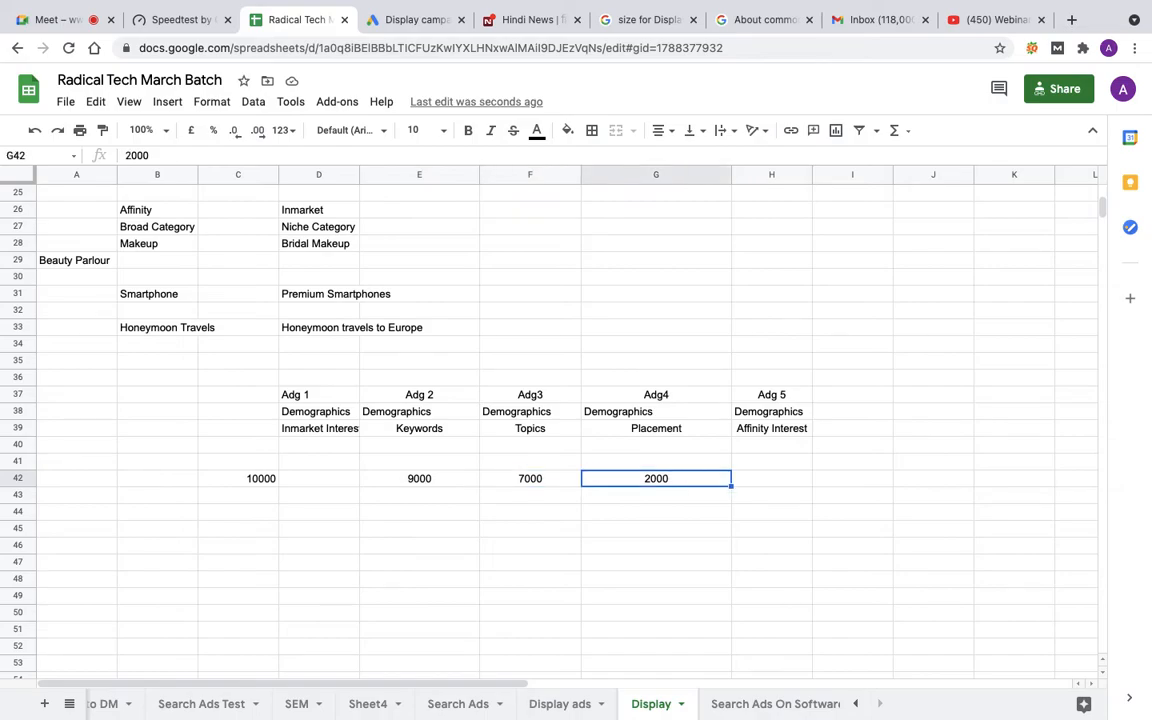
{"action": "left_click", "coordinate": [254, 481]}
{"action": "key", "text": "Right"}
{"action": "key", "text": "Right"}
{"action": "key", "text": "Right"}
{"action": "key", "text": "Right"}
{"action": "key", "text": "Right"}
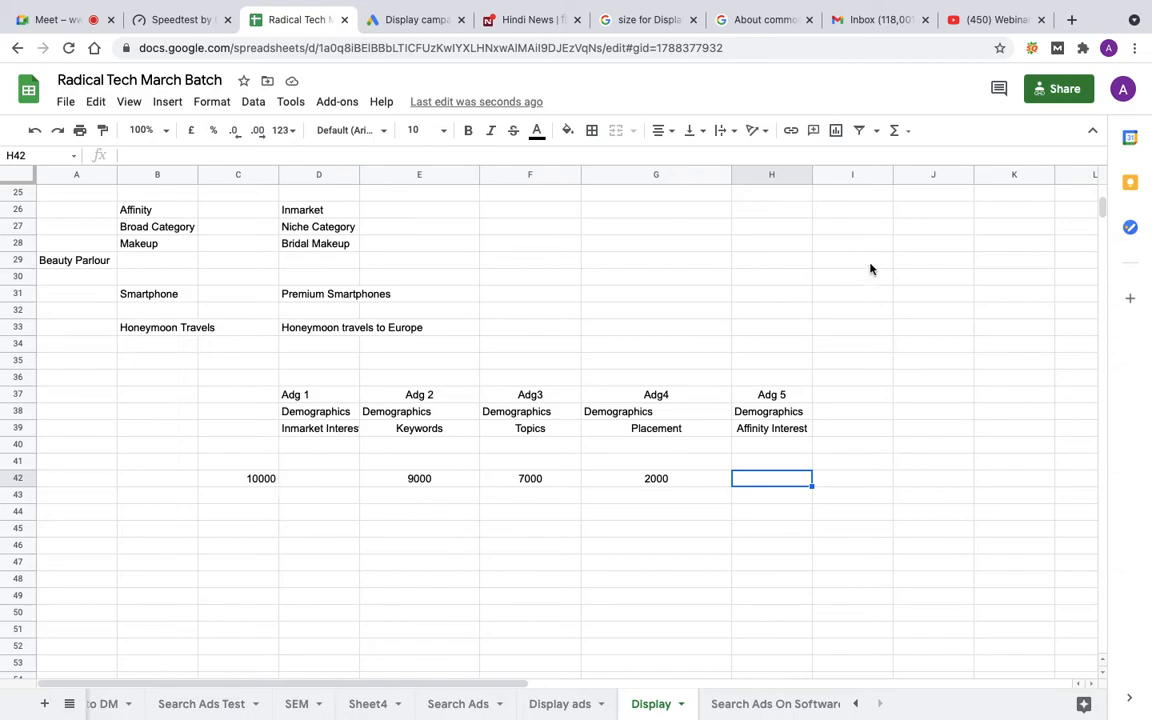
- Switch to the Google Ads campaign draft and review its responsive display ad assets, from final URL to business name, and its targeting sections
{"action": "left_click", "coordinate": [425, 27]}
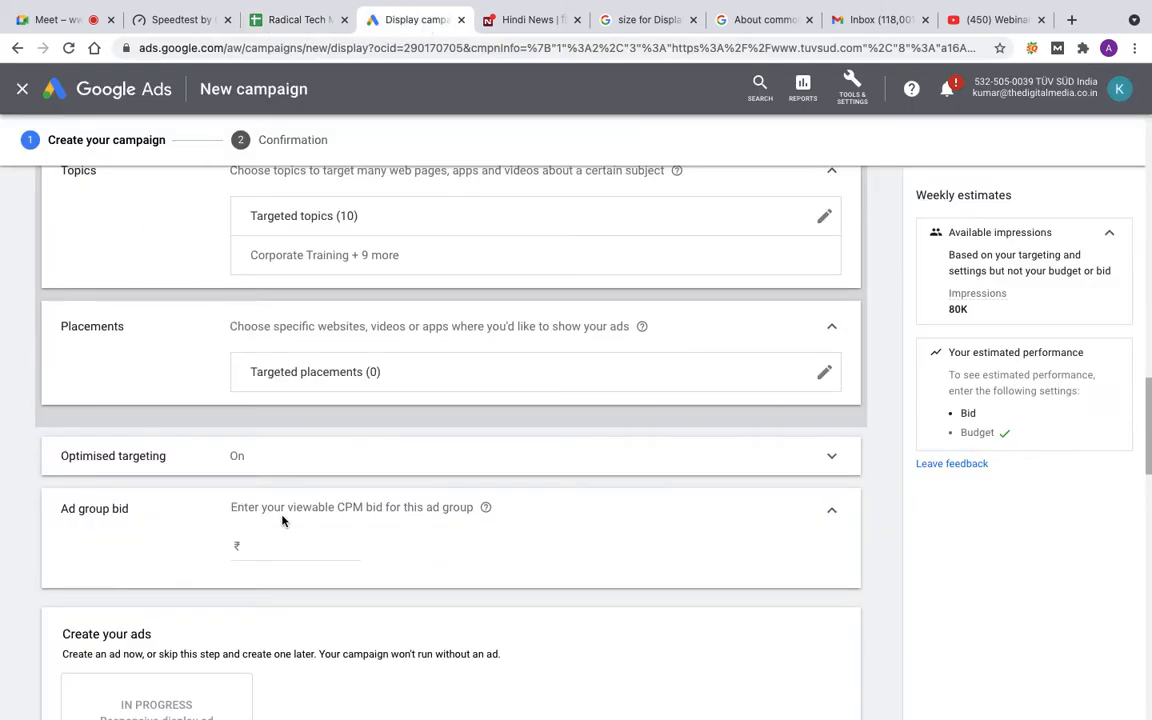
{"action": "scroll", "coordinate": [282, 518], "scroll_direction": "down", "scroll_amount": 3}
{"action": "scroll", "coordinate": [282, 520], "scroll_direction": "down", "scroll_amount": 5}
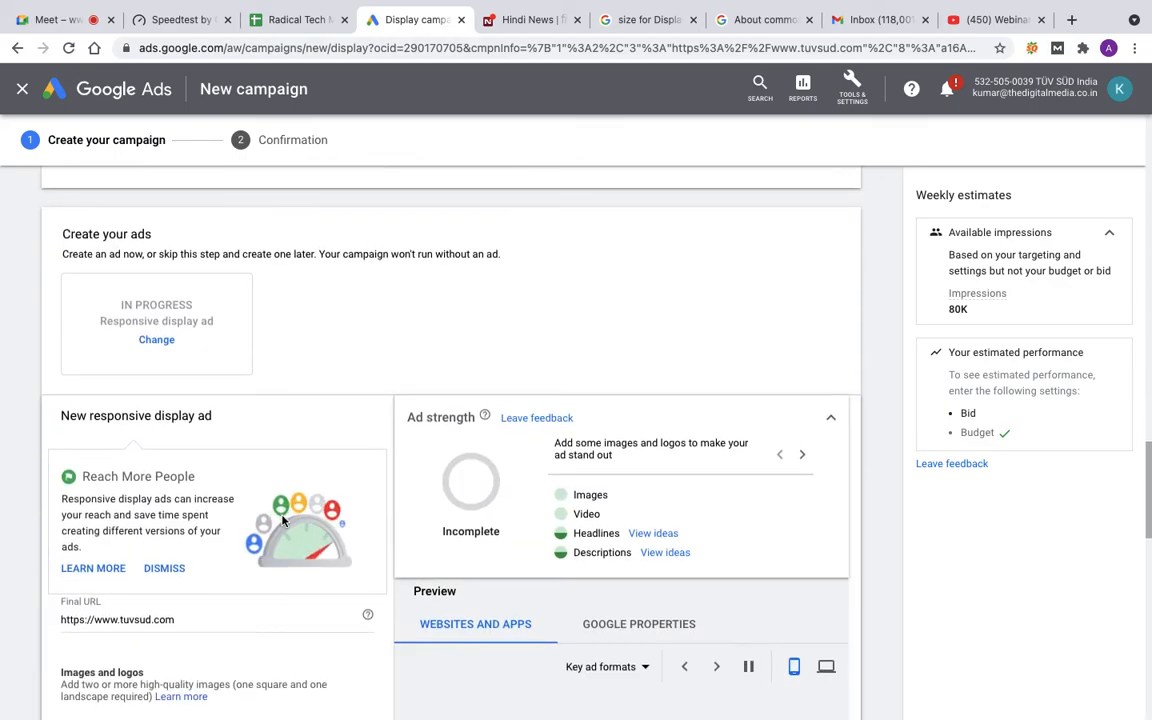
{"action": "scroll", "coordinate": [282, 520], "scroll_direction": "down", "scroll_amount": 2}
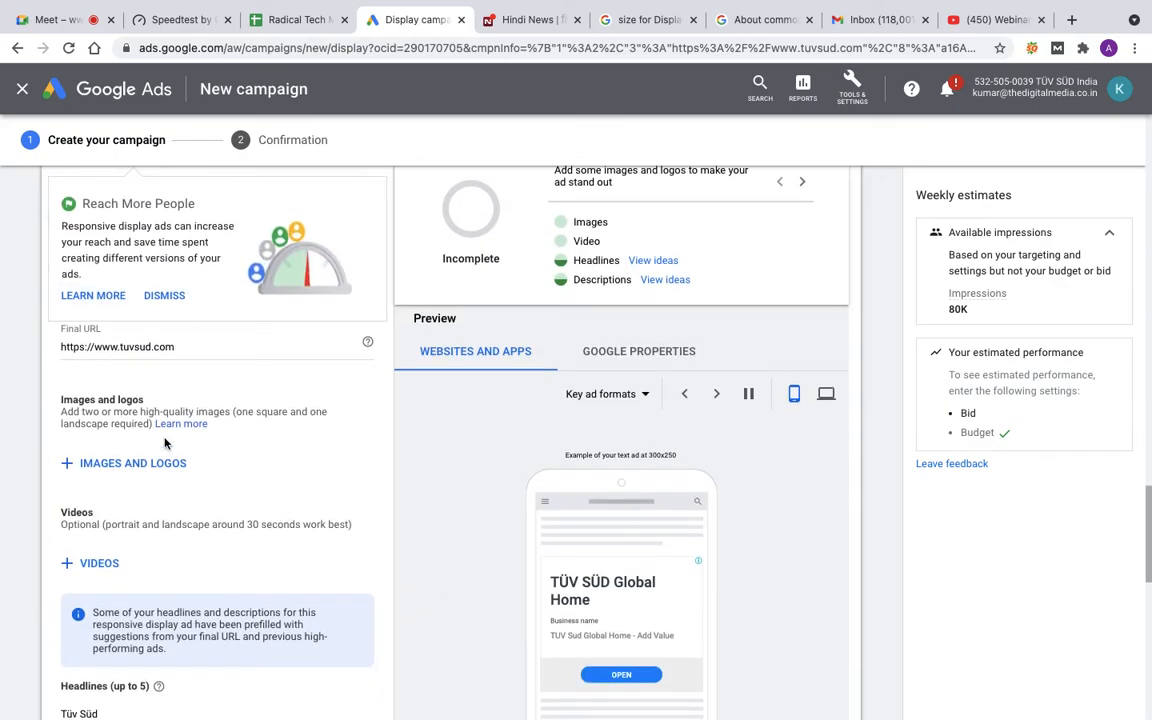
{"action": "scroll", "coordinate": [283, 514], "scroll_direction": "down", "scroll_amount": 2}
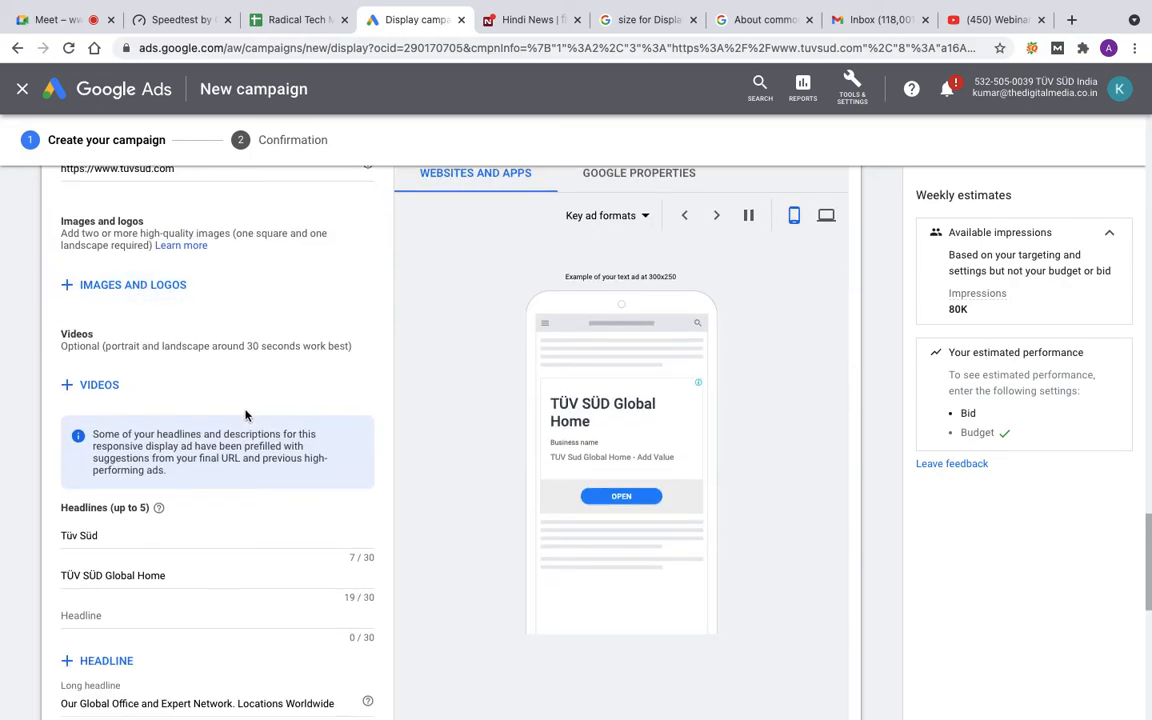
{"action": "scroll", "coordinate": [249, 411], "scroll_direction": "down", "scroll_amount": 2}
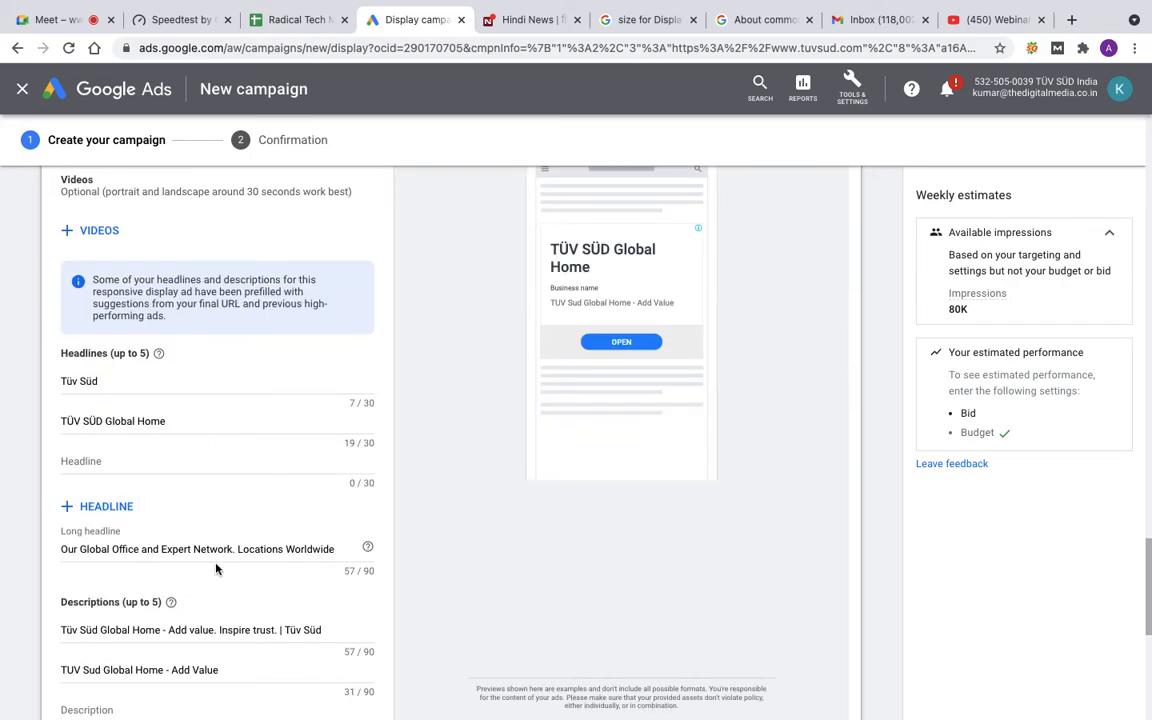
{"action": "scroll", "coordinate": [216, 566], "scroll_direction": "down", "scroll_amount": 3}
{"action": "scroll", "coordinate": [194, 506], "scroll_direction": "down", "scroll_amount": 2}
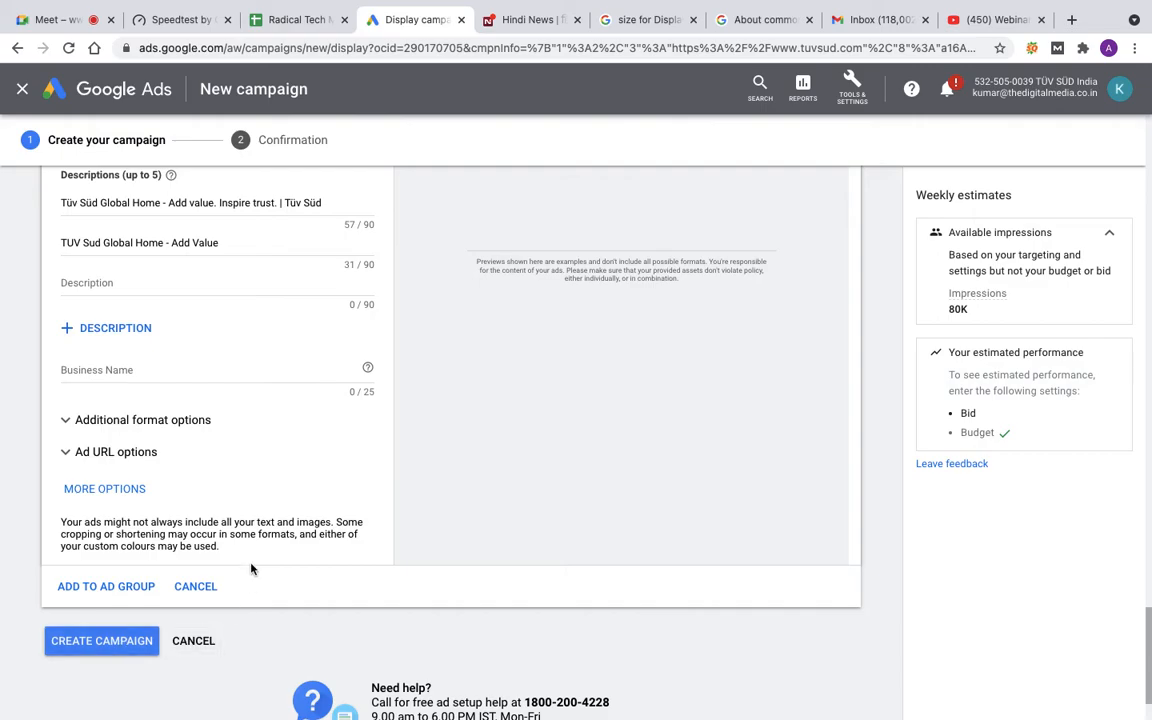
{"action": "scroll", "coordinate": [252, 401], "scroll_direction": "up", "scroll_amount": 4}
{"action": "scroll", "coordinate": [252, 403], "scroll_direction": "up", "scroll_amount": 10}
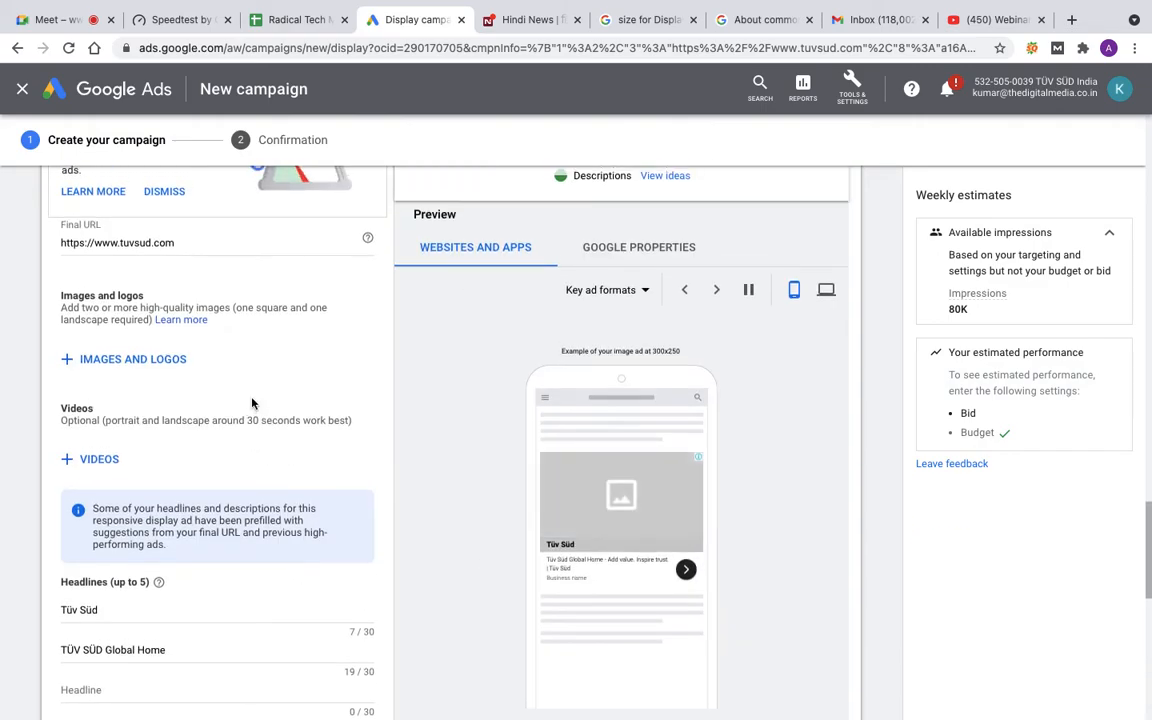
{"action": "scroll", "coordinate": [252, 403], "scroll_direction": "up", "scroll_amount": 5}
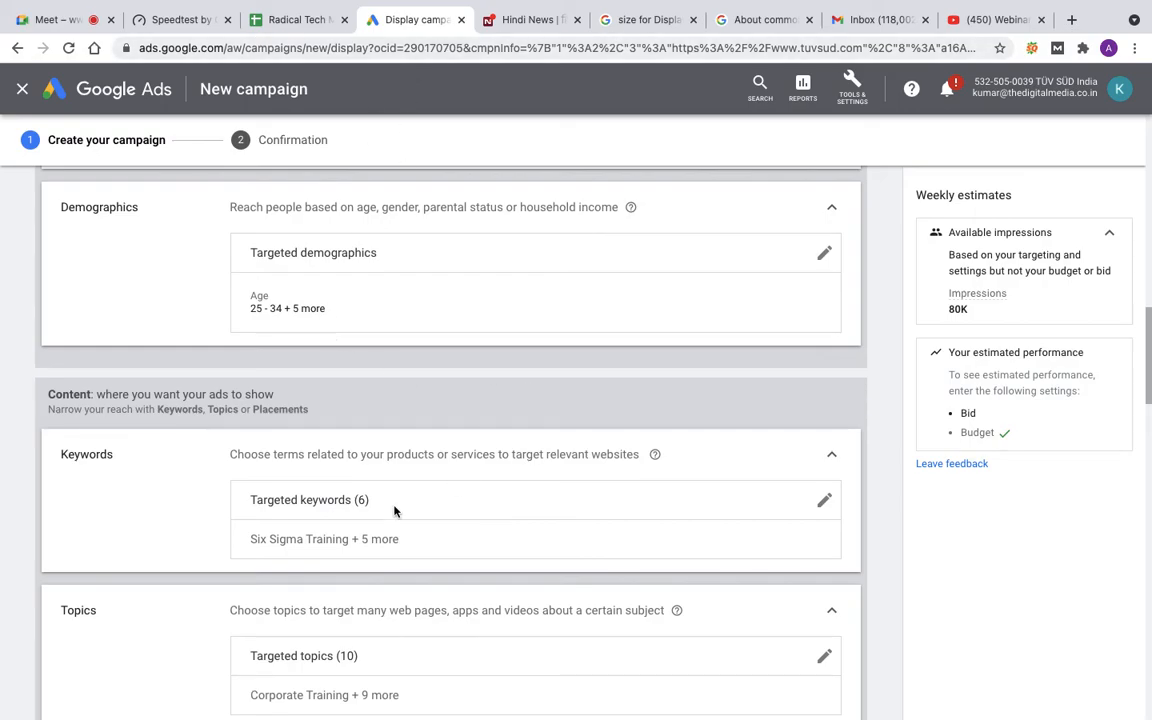
- Cancel the new Display campaign and leave it without saving
{"action": "scroll", "coordinate": [394, 511], "scroll_direction": "down", "scroll_amount": 15}
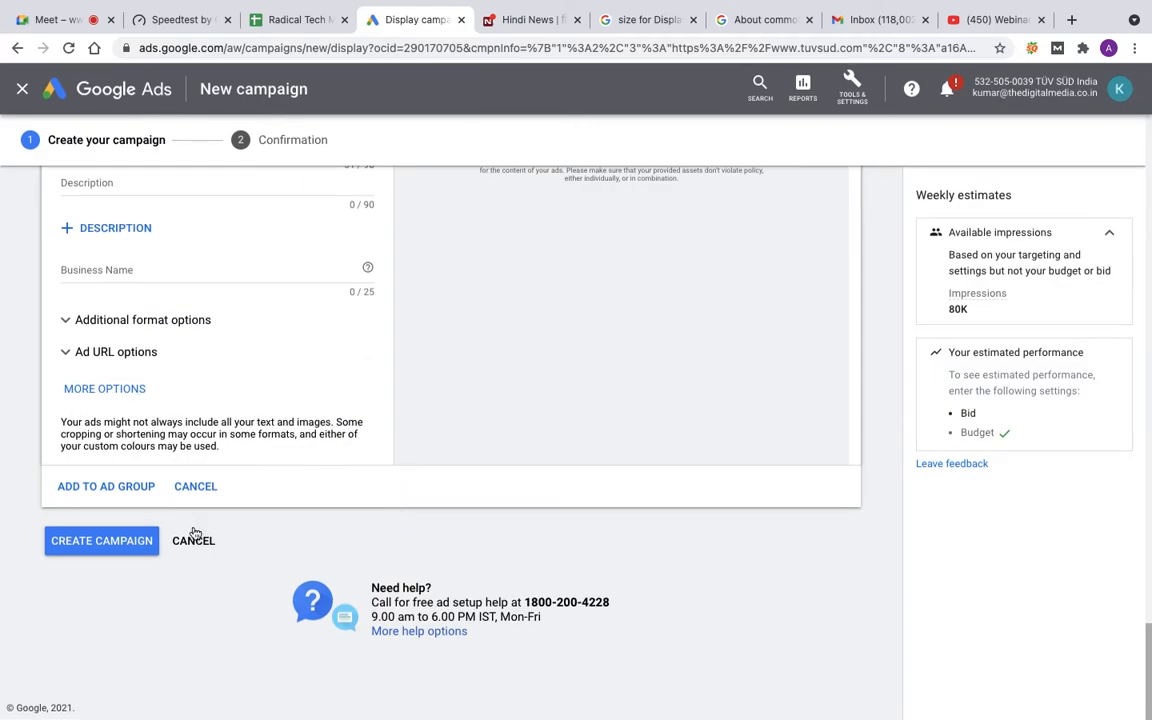
{"action": "left_click", "coordinate": [190, 540]}
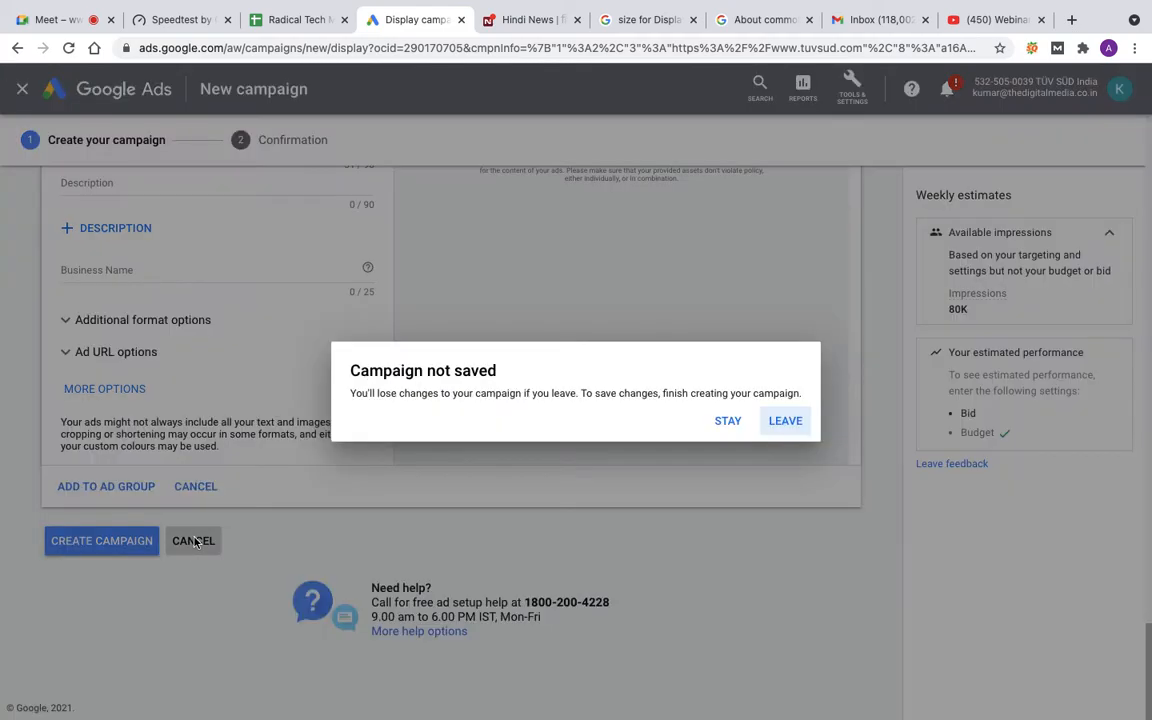
{"action": "left_click", "coordinate": [785, 424]}
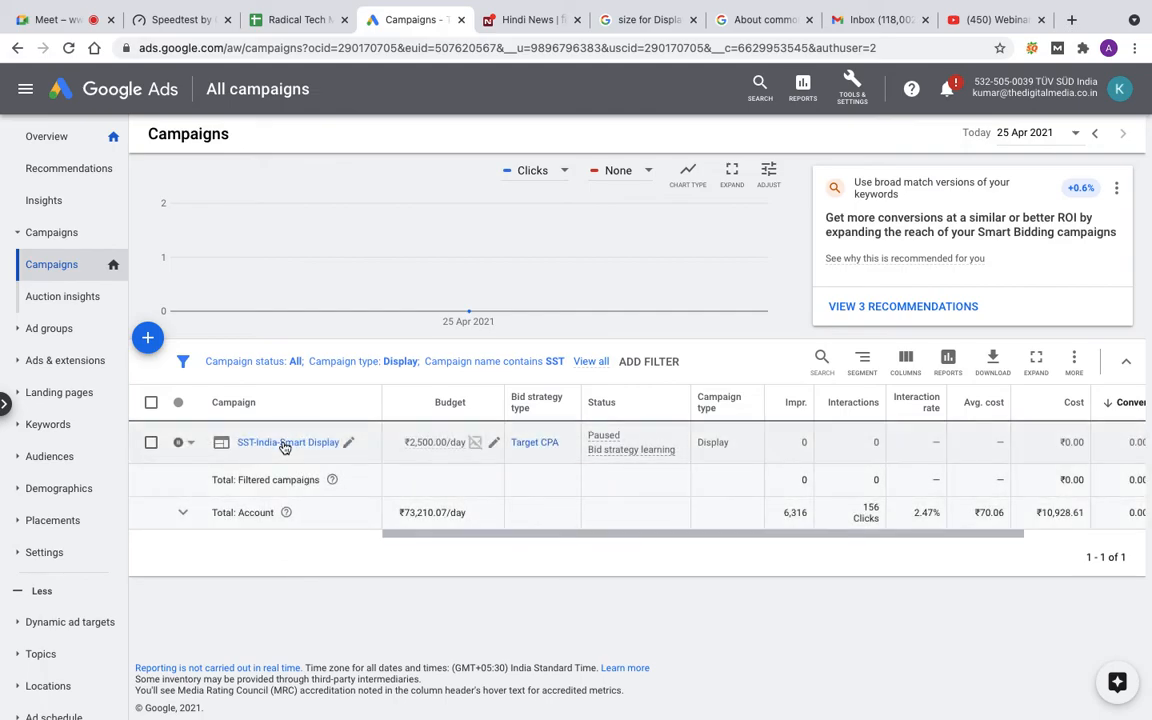
- Open the settings of the SST-India-Smart Display campaign and examine its bidding focus and automated bid strategy options
{"action": "left_click", "coordinate": [284, 446]}
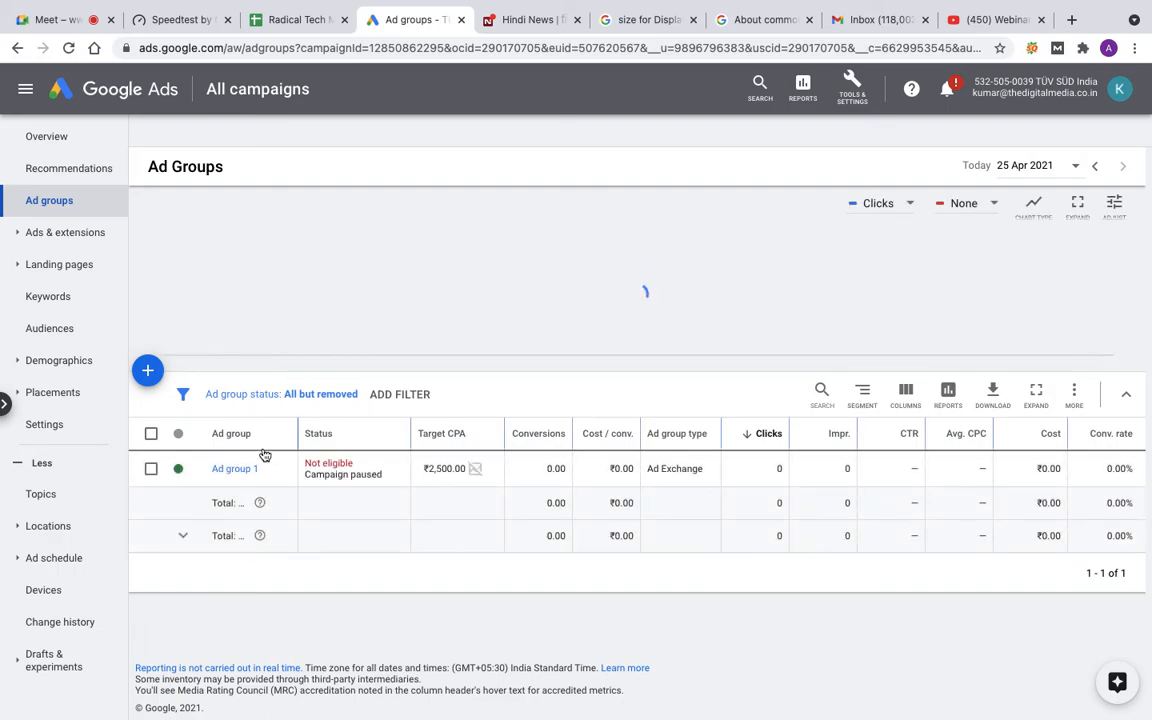
{"action": "left_click", "coordinate": [49, 426]}
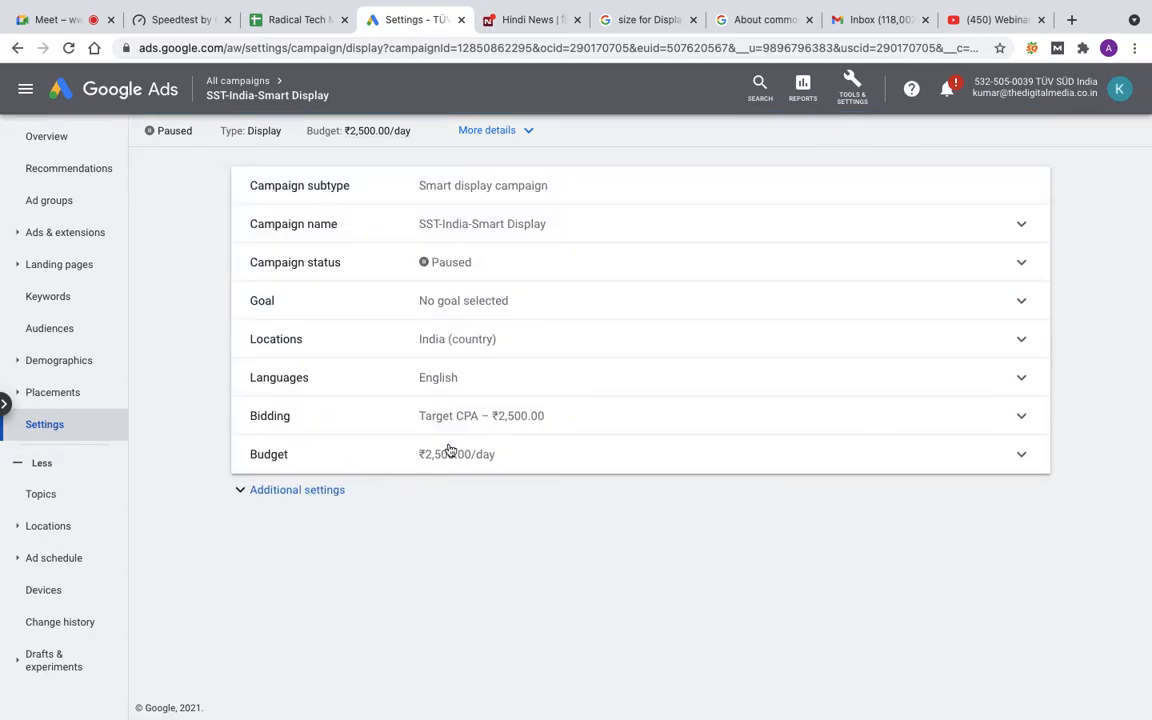
{"action": "left_click", "coordinate": [478, 420]}
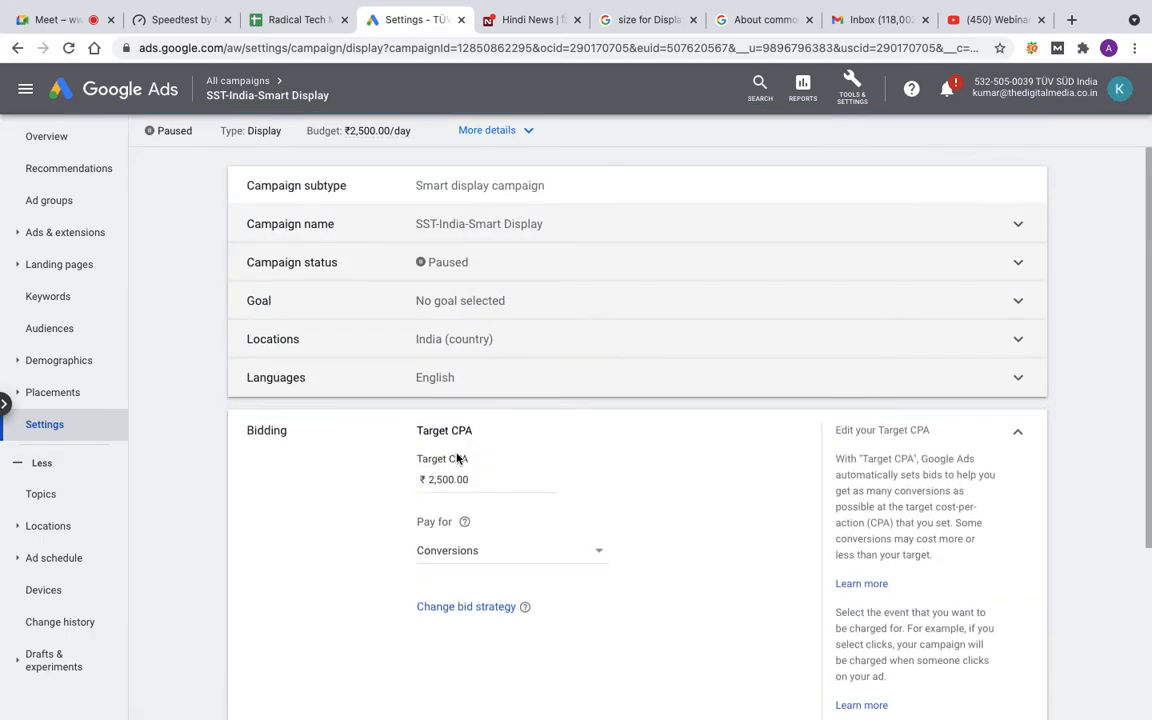
{"action": "left_click", "coordinate": [498, 607]}
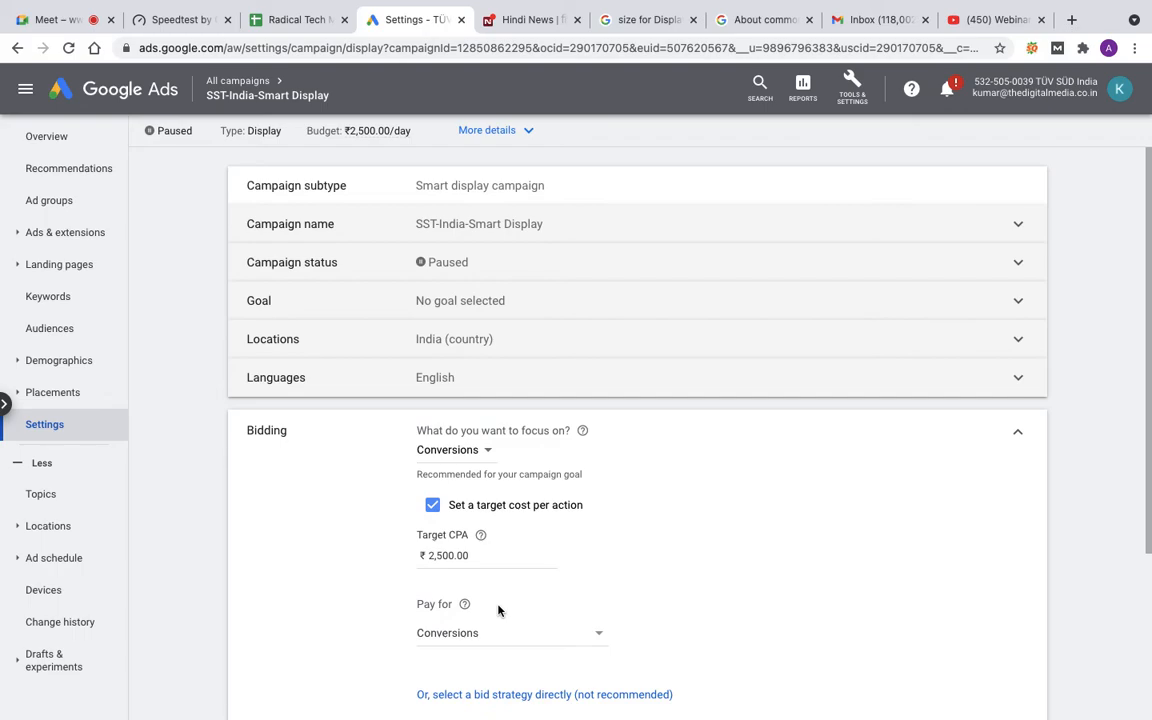
{"action": "left_click", "coordinate": [477, 455]}
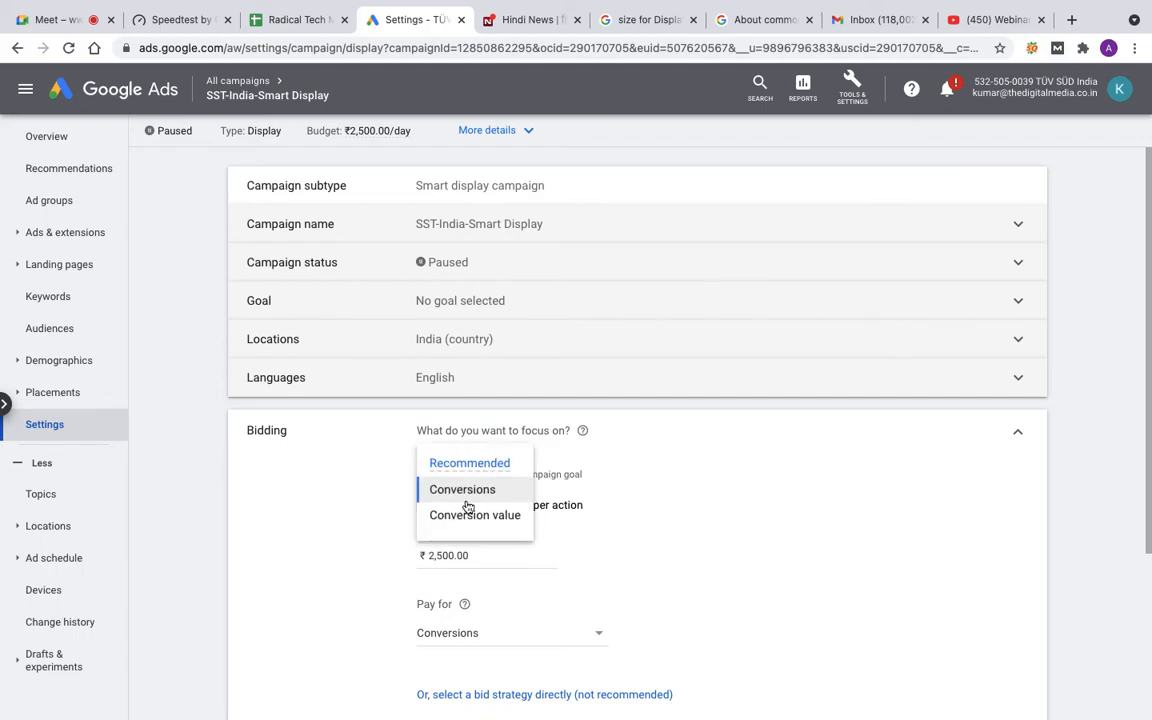
{"action": "left_click", "coordinate": [558, 694]}
{"action": "left_click", "coordinate": [597, 462]}
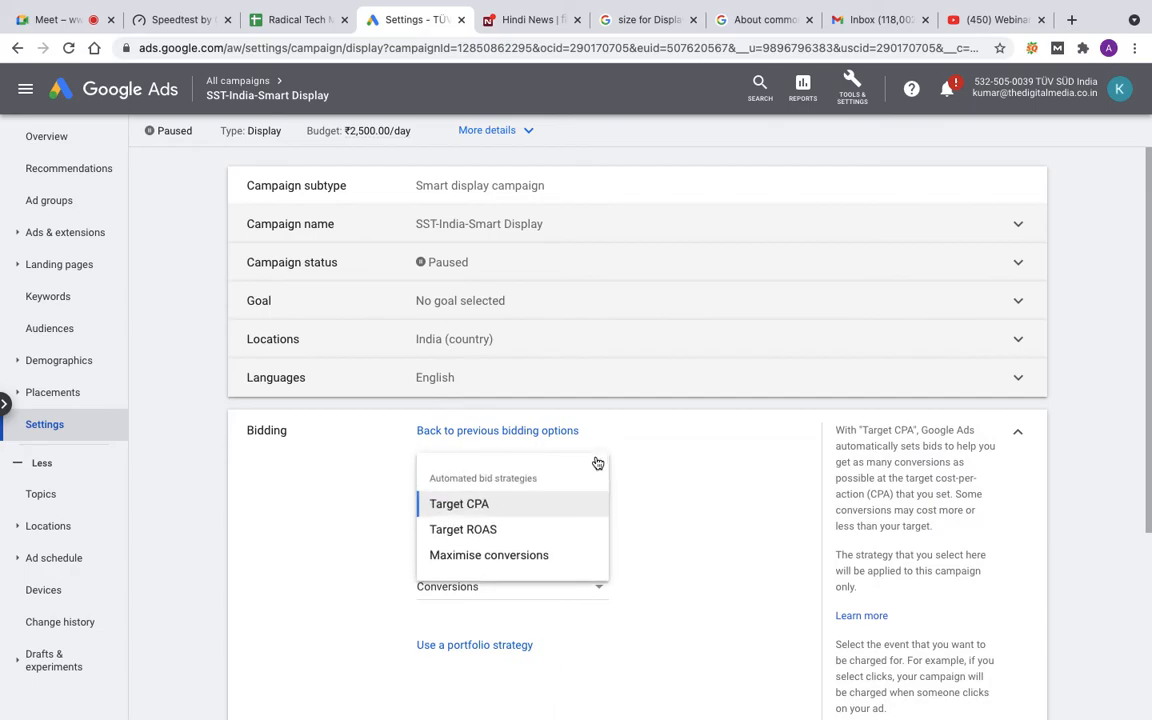
{"action": "left_click", "coordinate": [733, 555]}
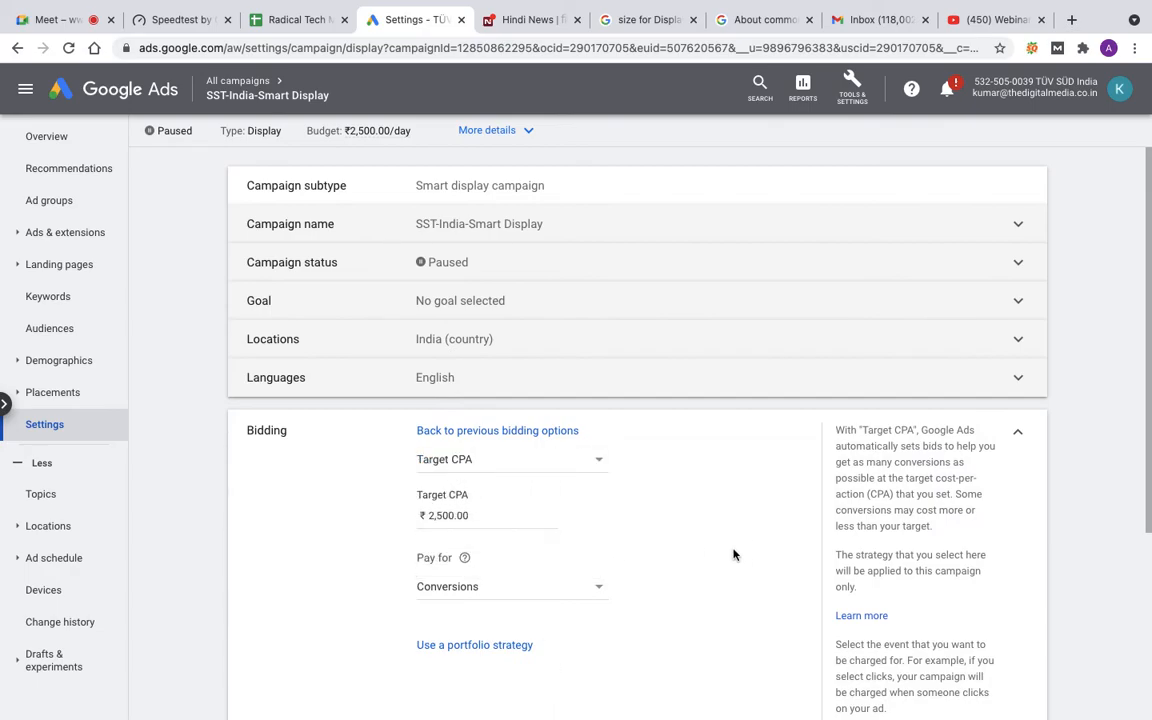
{"action": "left_click", "coordinate": [1018, 431]}
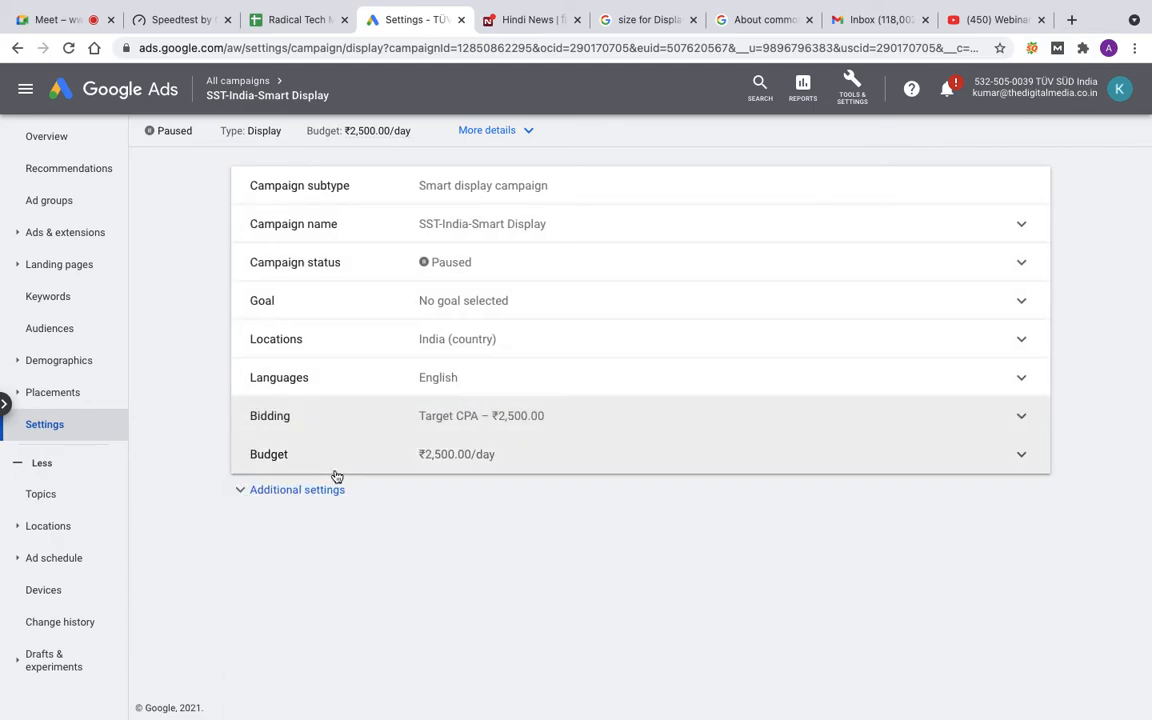
- Check the targeting section of a new ad group in the SST-India-Smart Display campaign and leave without creating the ad group
{"action": "left_click", "coordinate": [18, 48]}
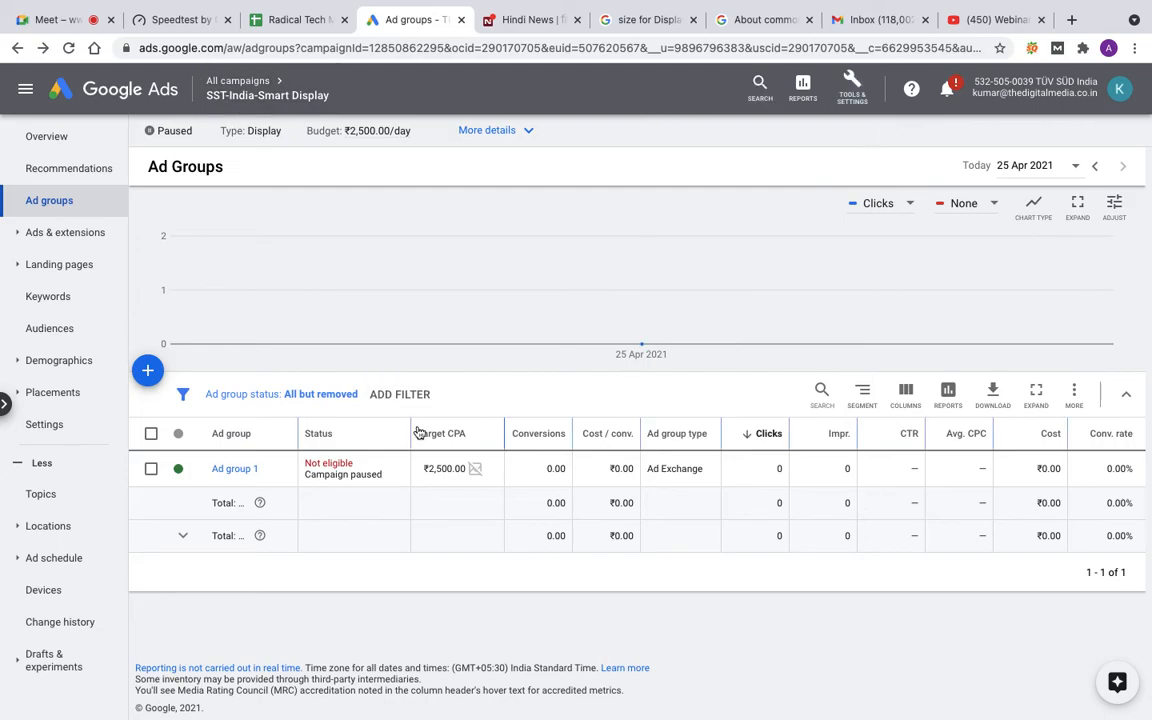
{"action": "left_click", "coordinate": [147, 372]}
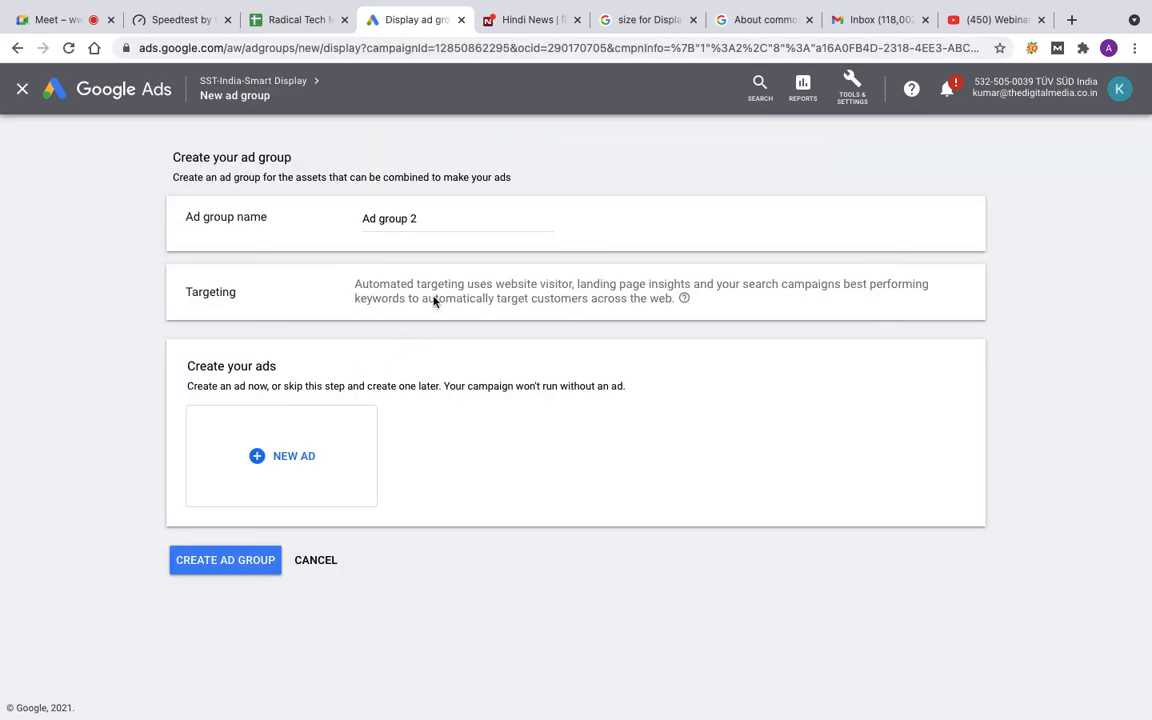
{"action": "left_click", "coordinate": [308, 566]}
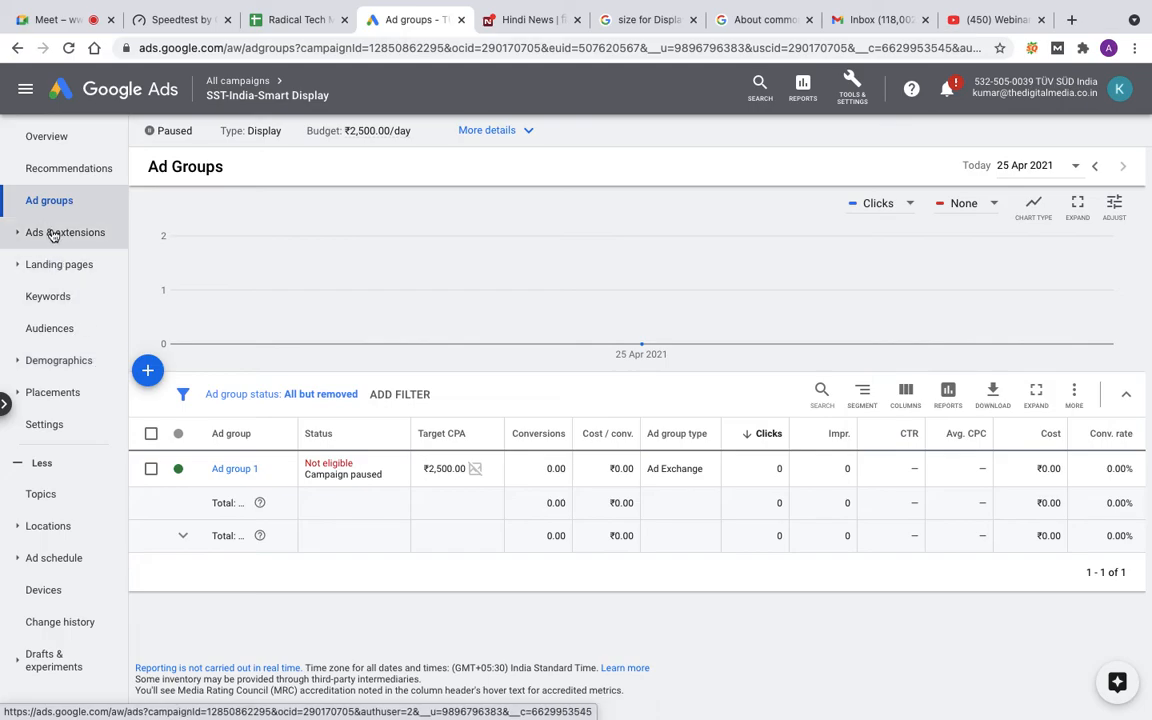
- Start a new campaign from all campaigns without a goal's guidance, choosing the Display type and the Gmail campaign subtype
{"action": "left_click", "coordinate": [239, 86]}
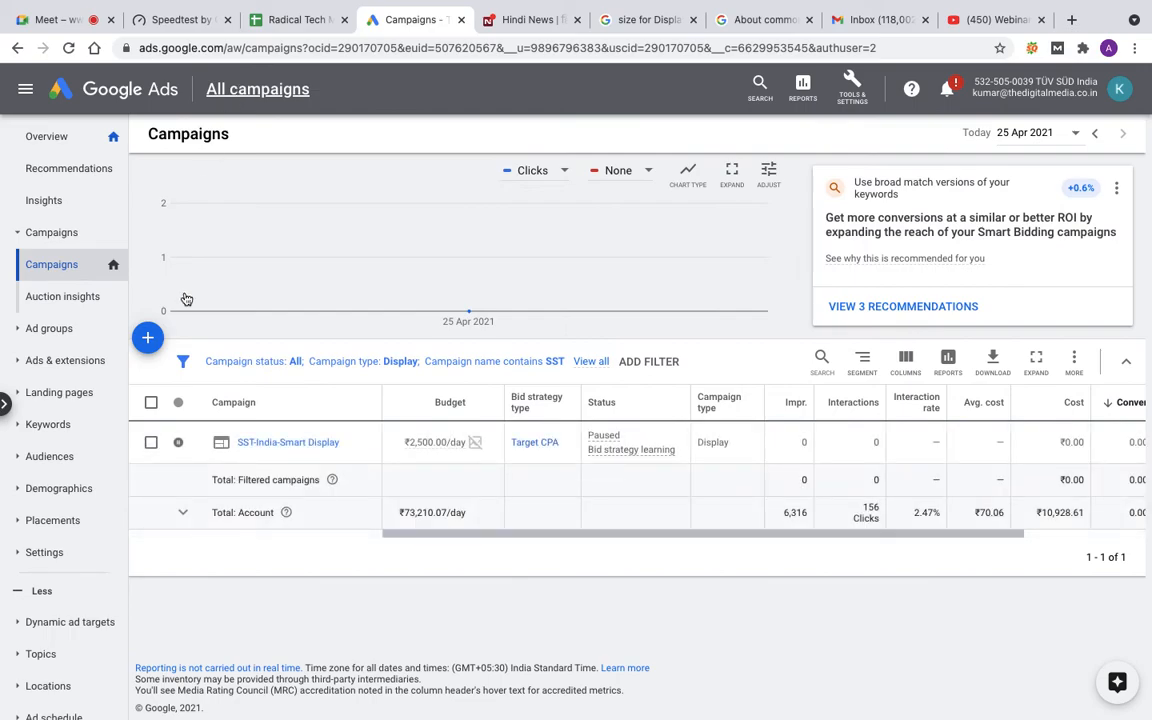
{"action": "left_click", "coordinate": [147, 340]}
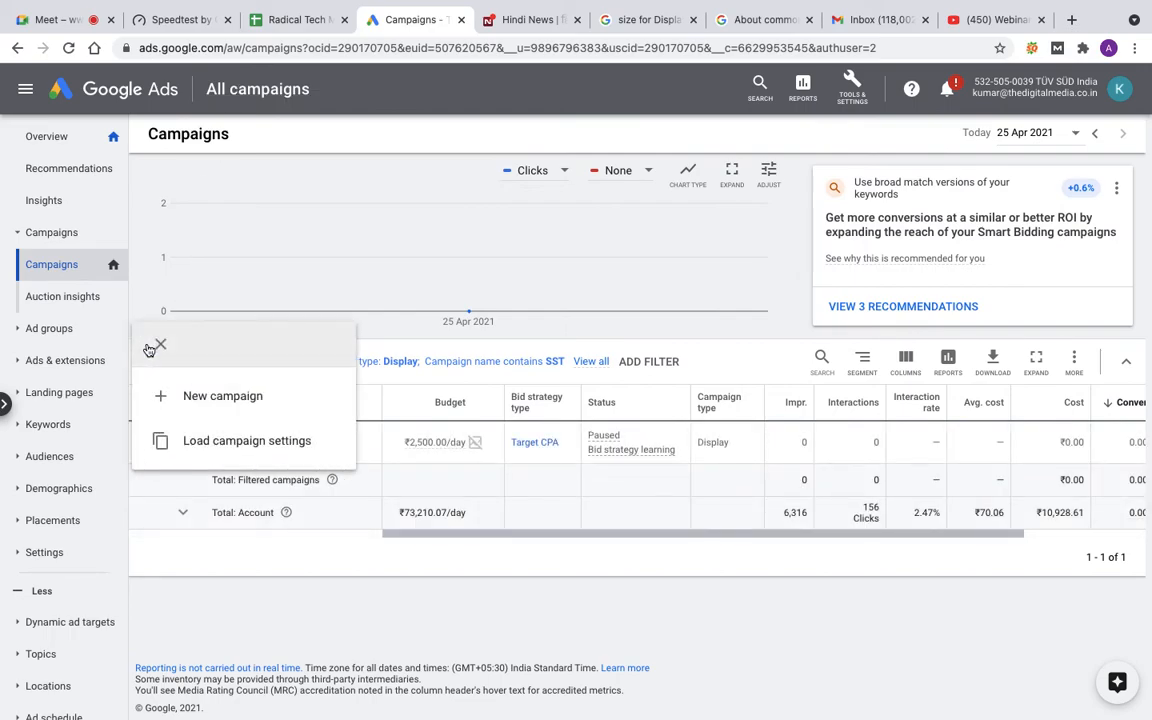
{"action": "left_click", "coordinate": [225, 397]}
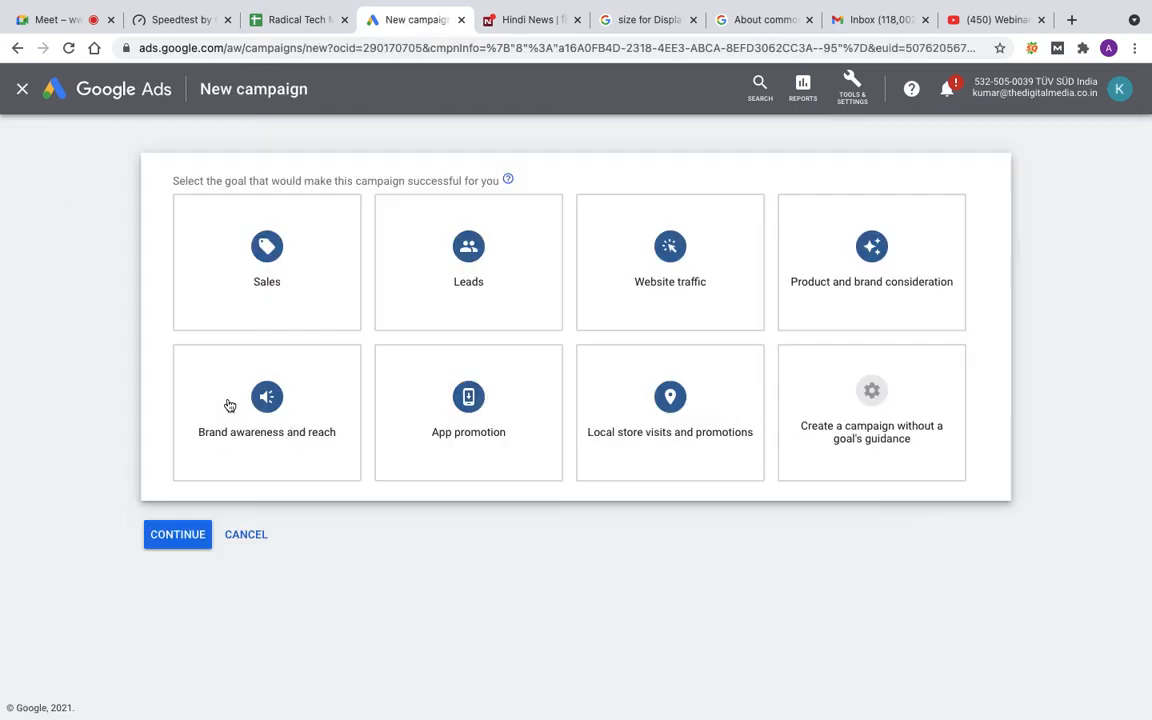
{"action": "left_click", "coordinate": [845, 412]}
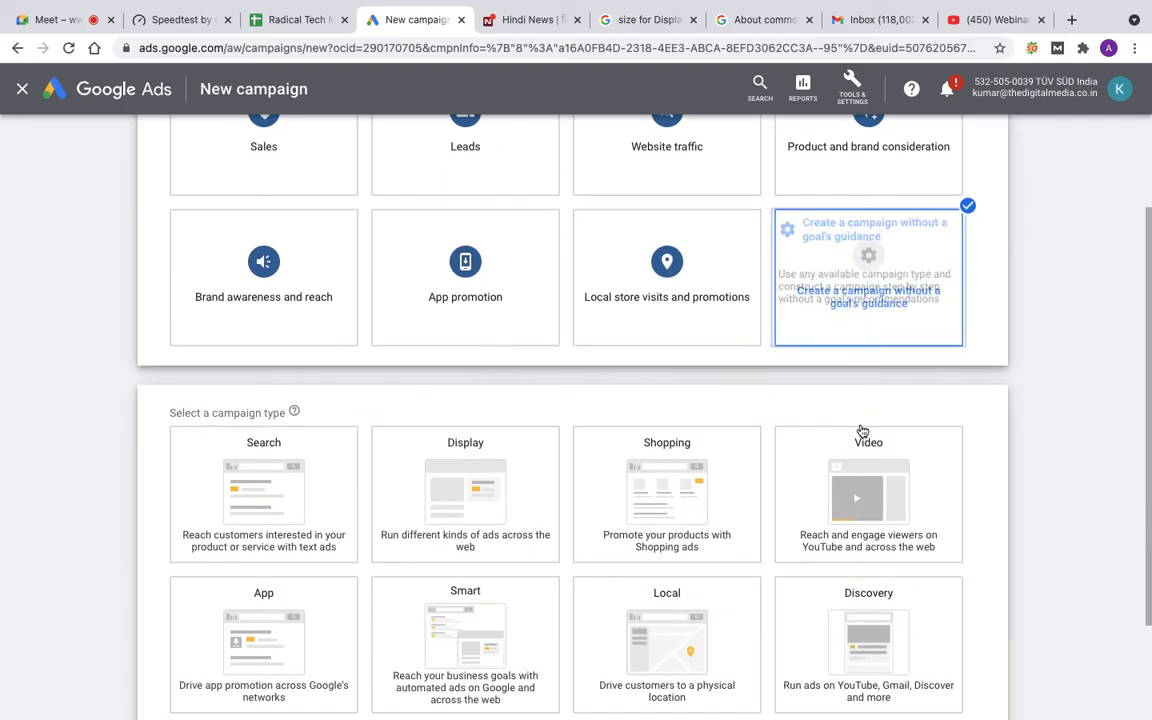
{"action": "left_click", "coordinate": [488, 311]}
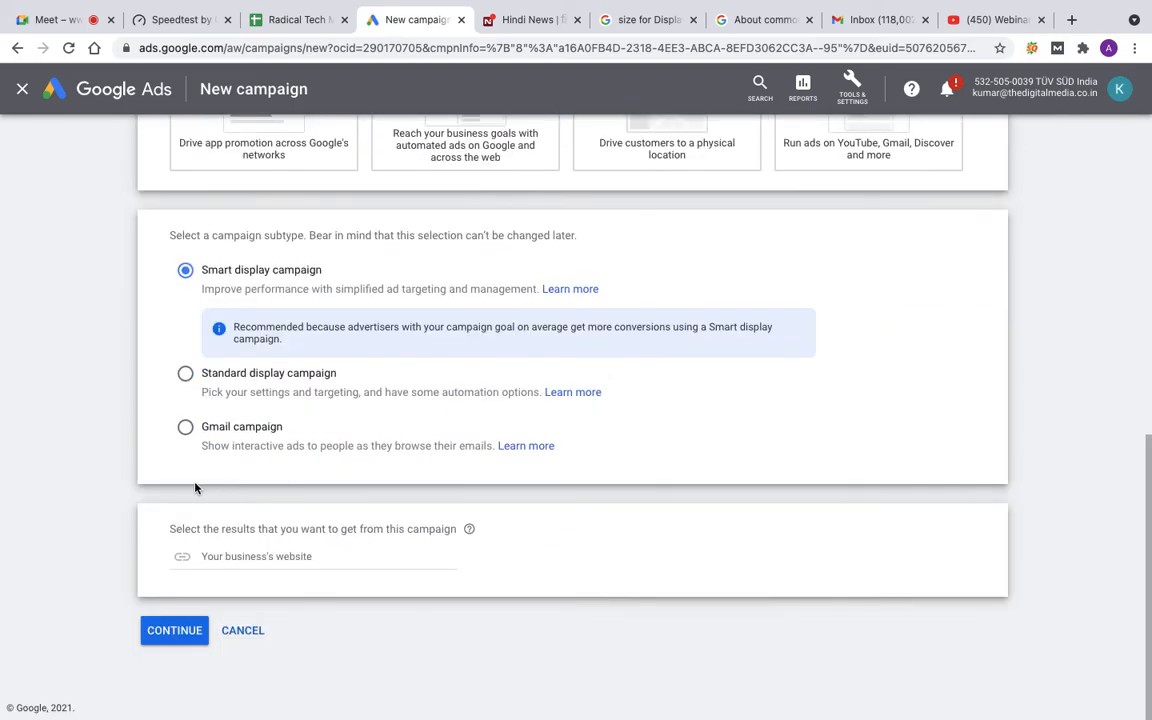
{"action": "left_click", "coordinate": [187, 427]}
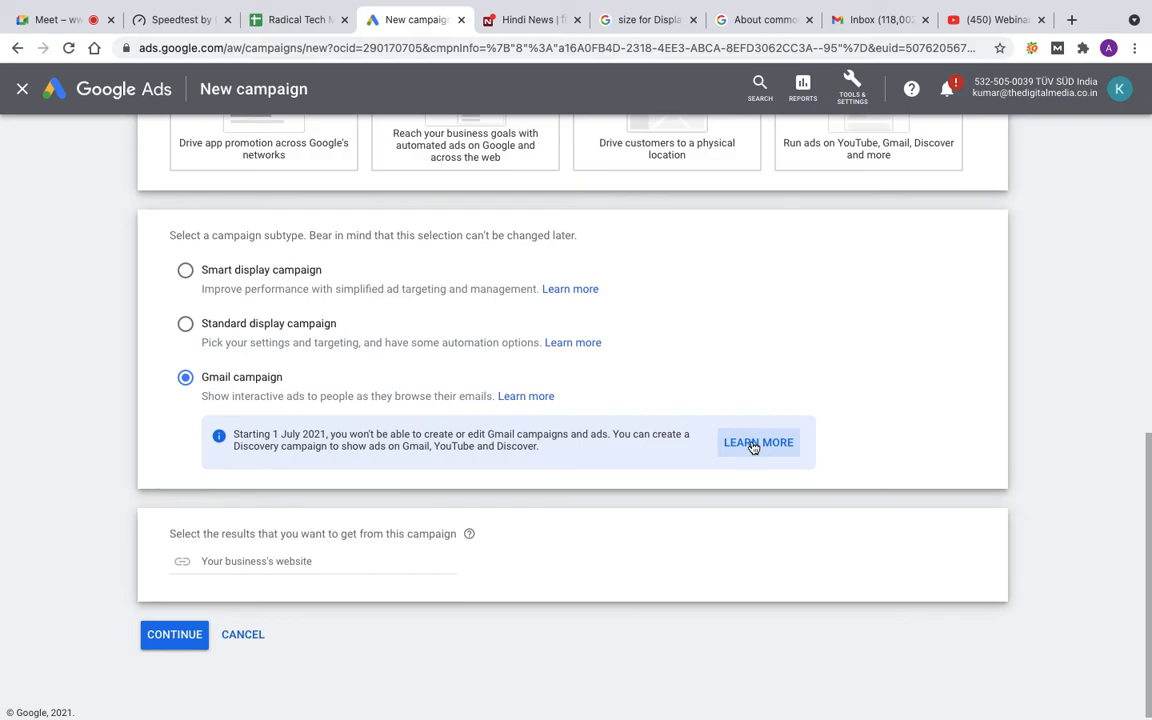
- Switch to Gmail, examine the Click Funnels ad among the promotions, visit its landing page and close that page
{"action": "left_click", "coordinate": [845, 19]}
{"action": "left_click", "coordinate": [765, 192]}
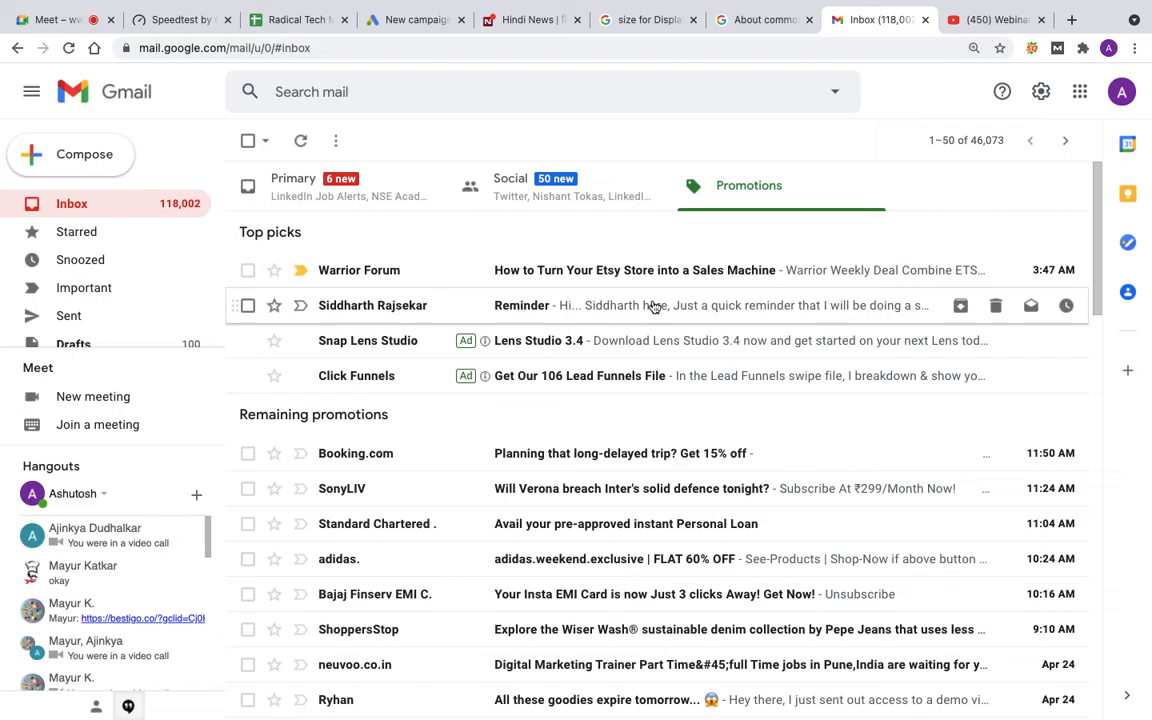
{"action": "left_click", "coordinate": [575, 376]}
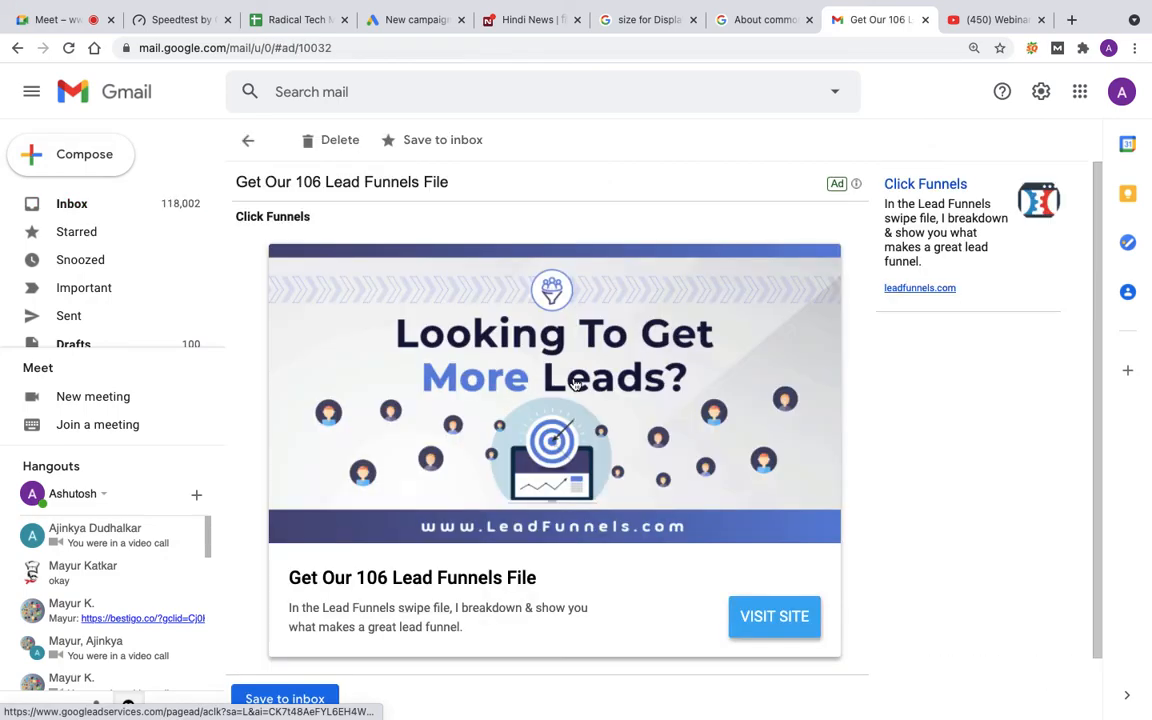
{"action": "scroll", "coordinate": [404, 520], "scroll_direction": "down", "scroll_amount": 2}
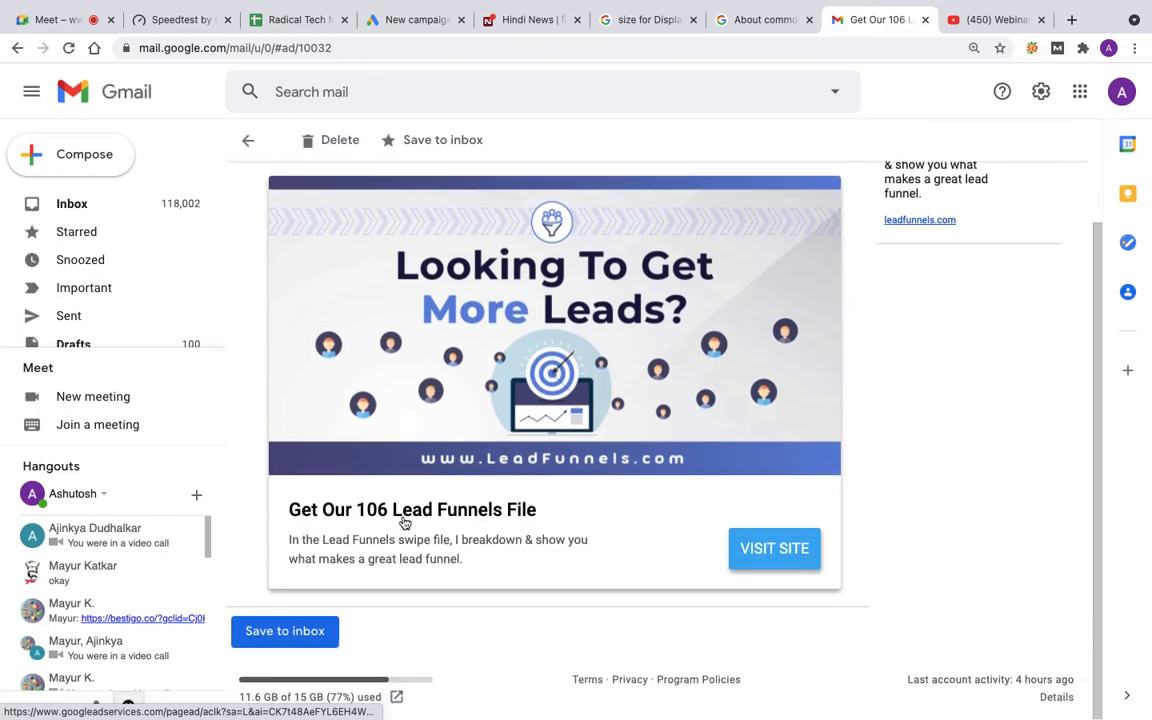
{"action": "scroll", "coordinate": [404, 516], "scroll_direction": "up", "scroll_amount": 2}
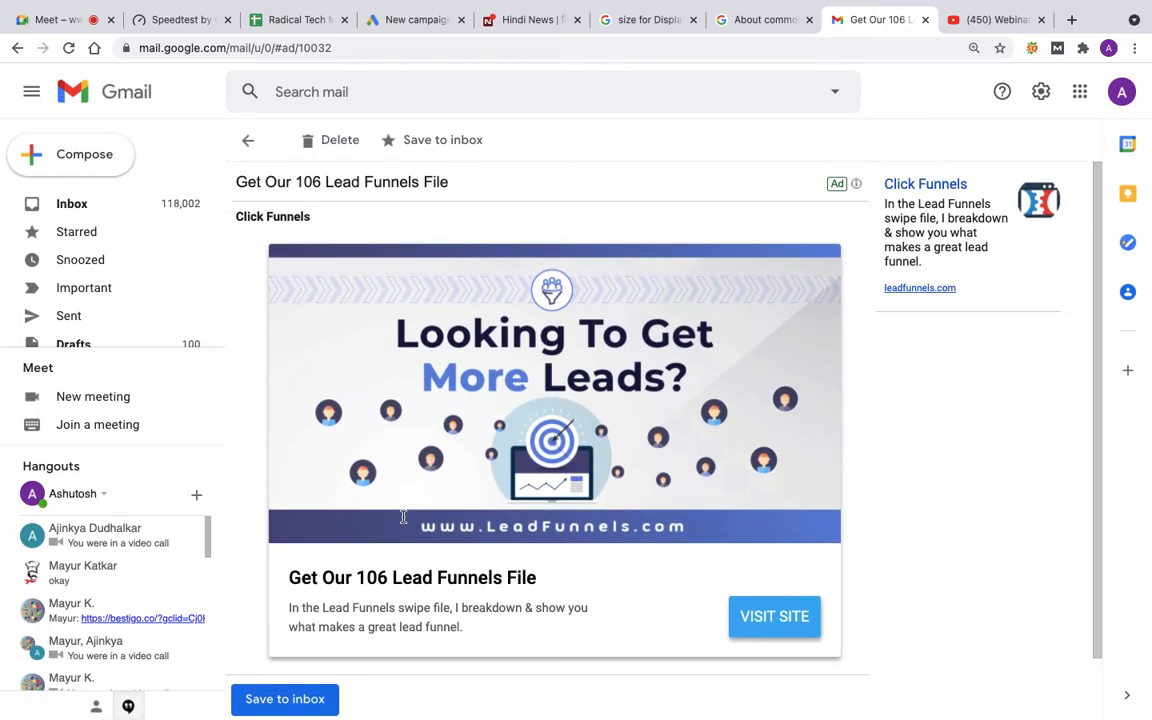
{"action": "left_click", "coordinate": [779, 620]}
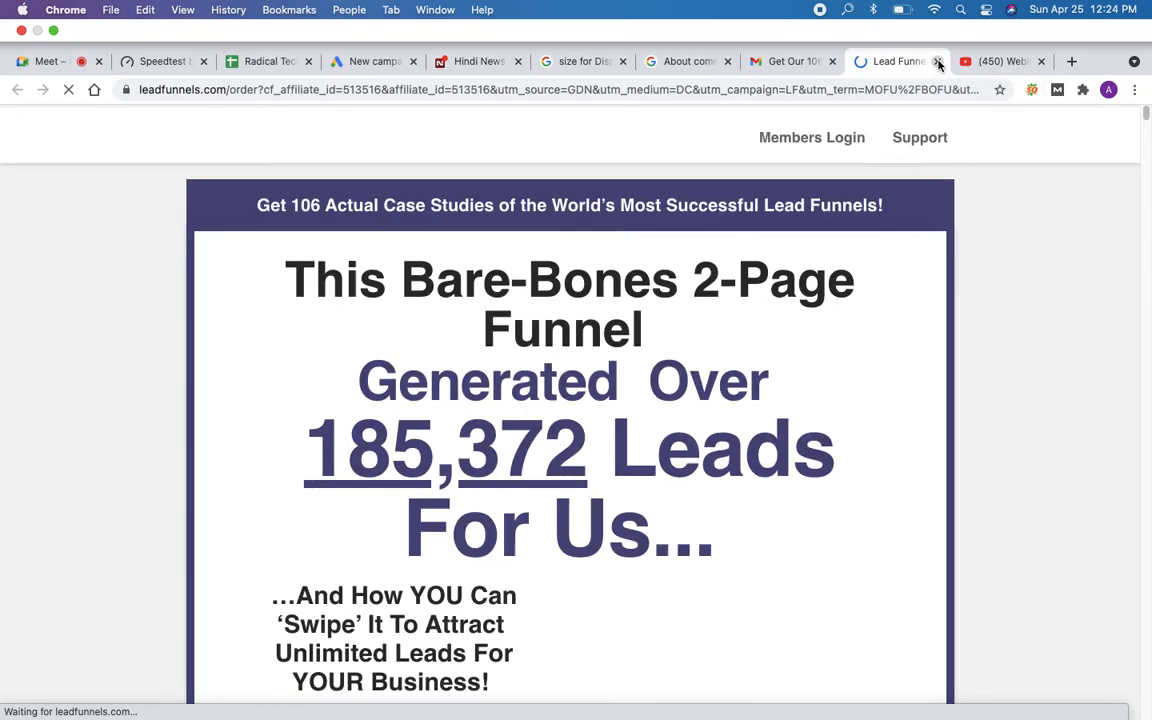
{"action": "left_click", "coordinate": [937, 62]}
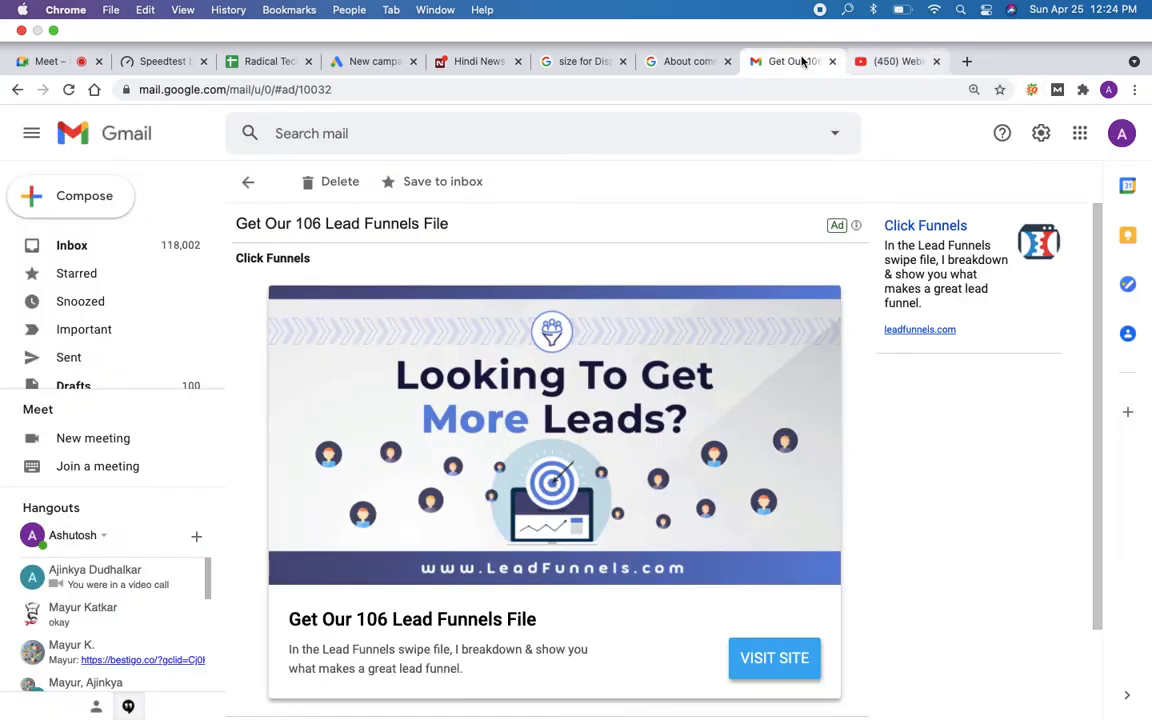
{"action": "left_click", "coordinate": [340, 62]}
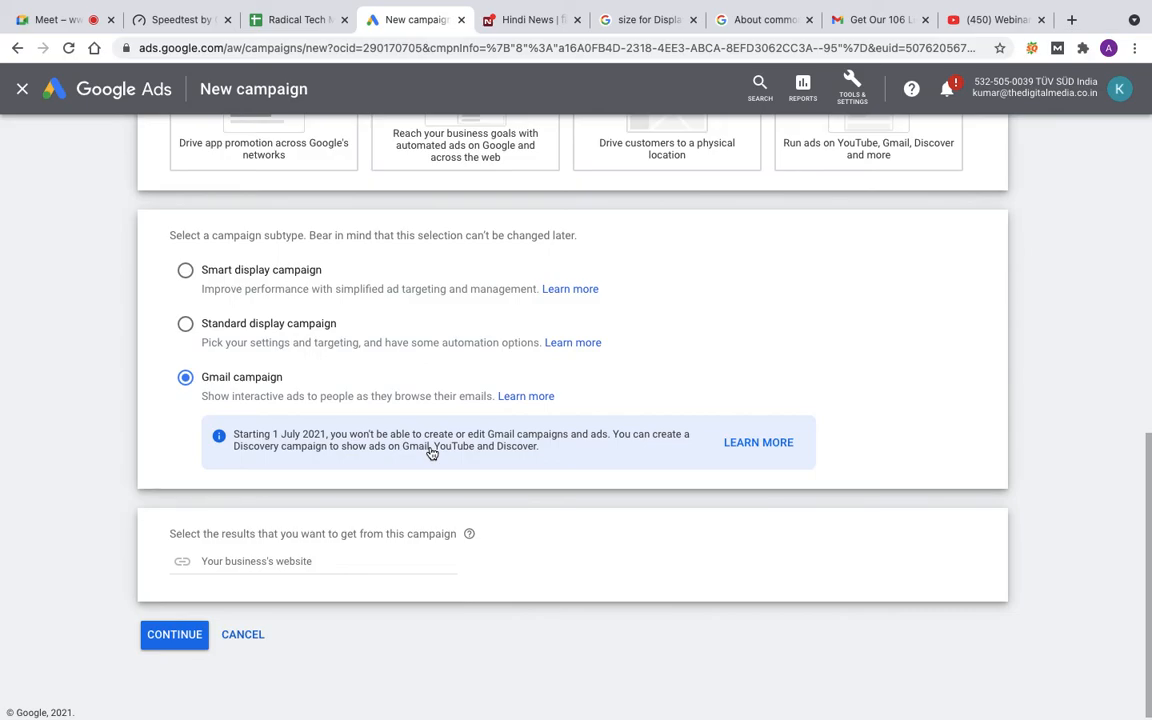
{"action": "left_click", "coordinate": [260, 558]}
{"action": "type", "text": "https"}
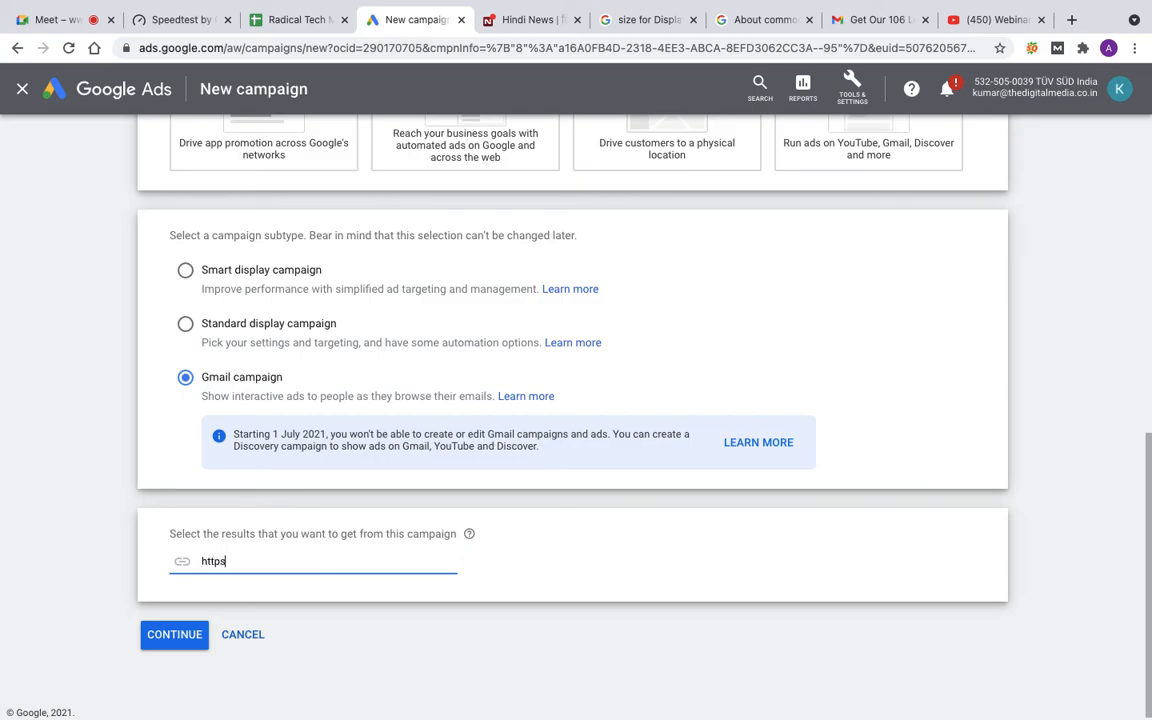
{"action": "type", "text": "://www.tuvsud.com"}
{"action": "left_click", "coordinate": [172, 637]}
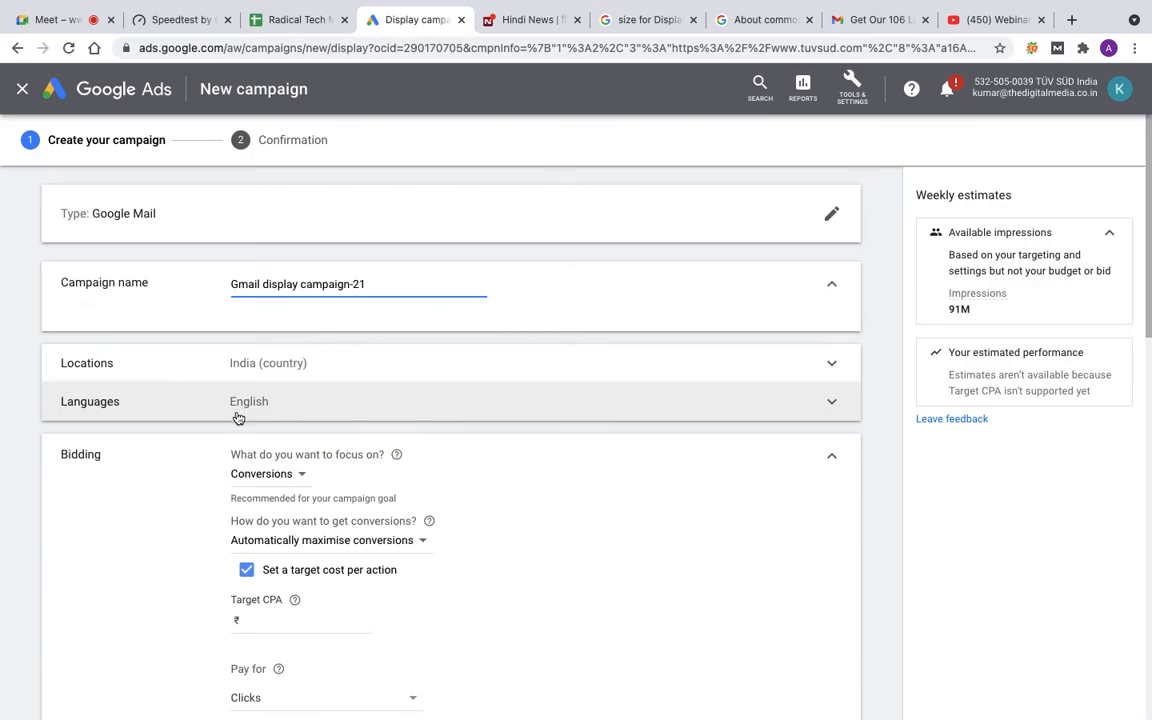
- Select Manual CPC directly as the Gmail campaign's bid strategy and set the average daily budget to ₹1000
{"action": "scroll", "coordinate": [335, 411], "scroll_direction": "down", "scroll_amount": 1}
{"action": "scroll", "coordinate": [335, 411], "scroll_direction": "down", "scroll_amount": 3}
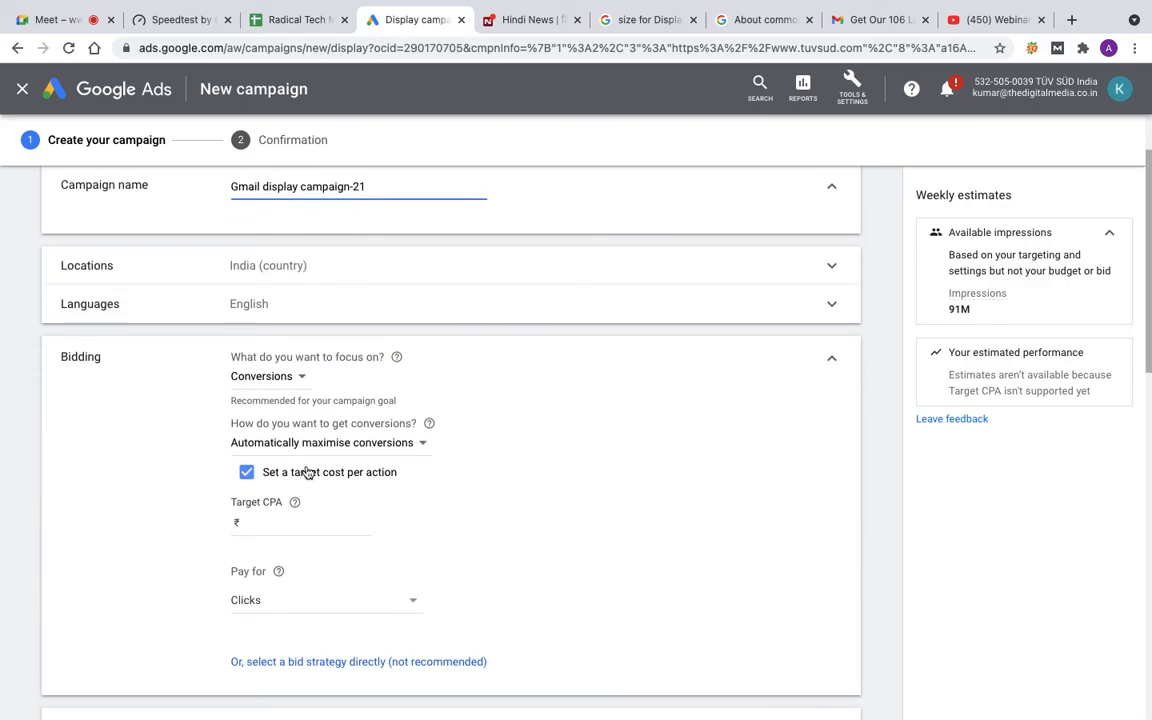
{"action": "left_click", "coordinate": [311, 663]}
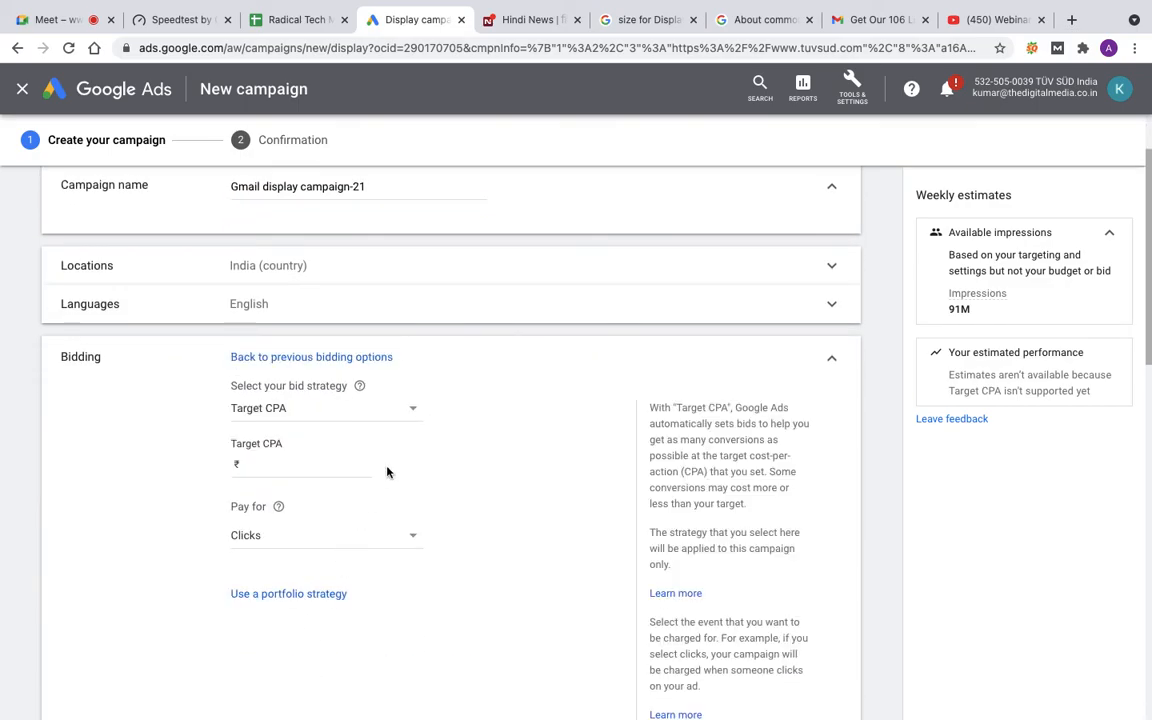
{"action": "left_click", "coordinate": [404, 407]}
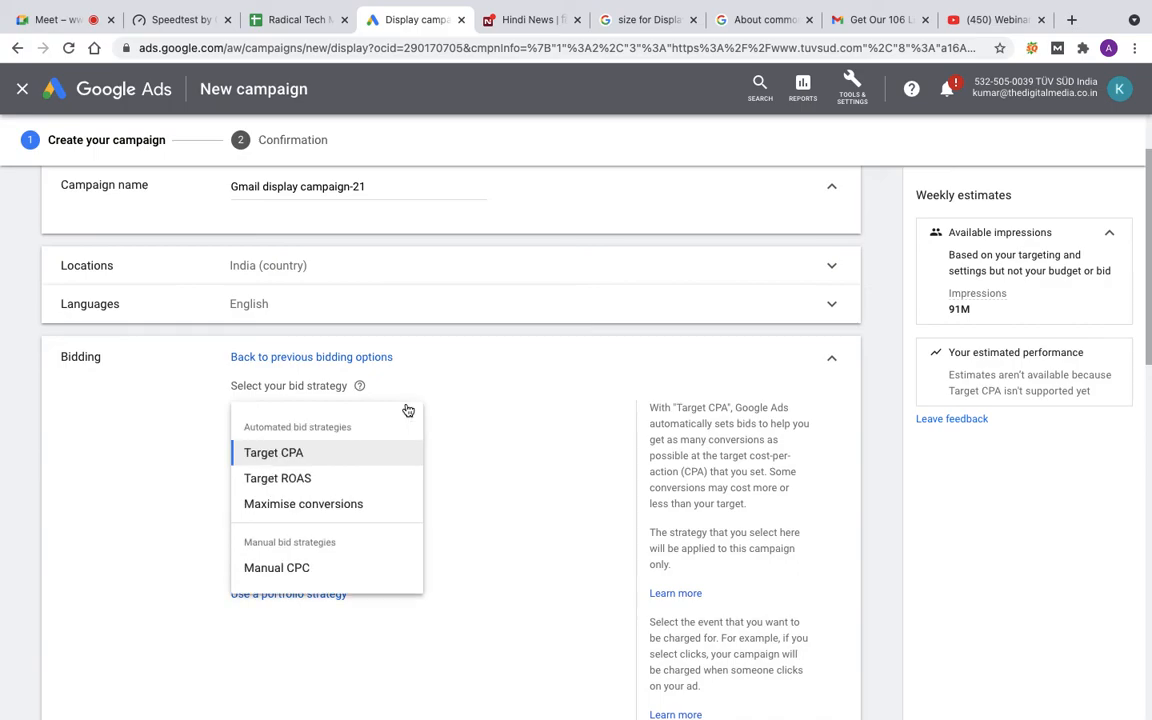
{"action": "left_click", "coordinate": [291, 570]}
{"action": "left_click", "coordinate": [283, 553]}
{"action": "type", "text": "1000"}
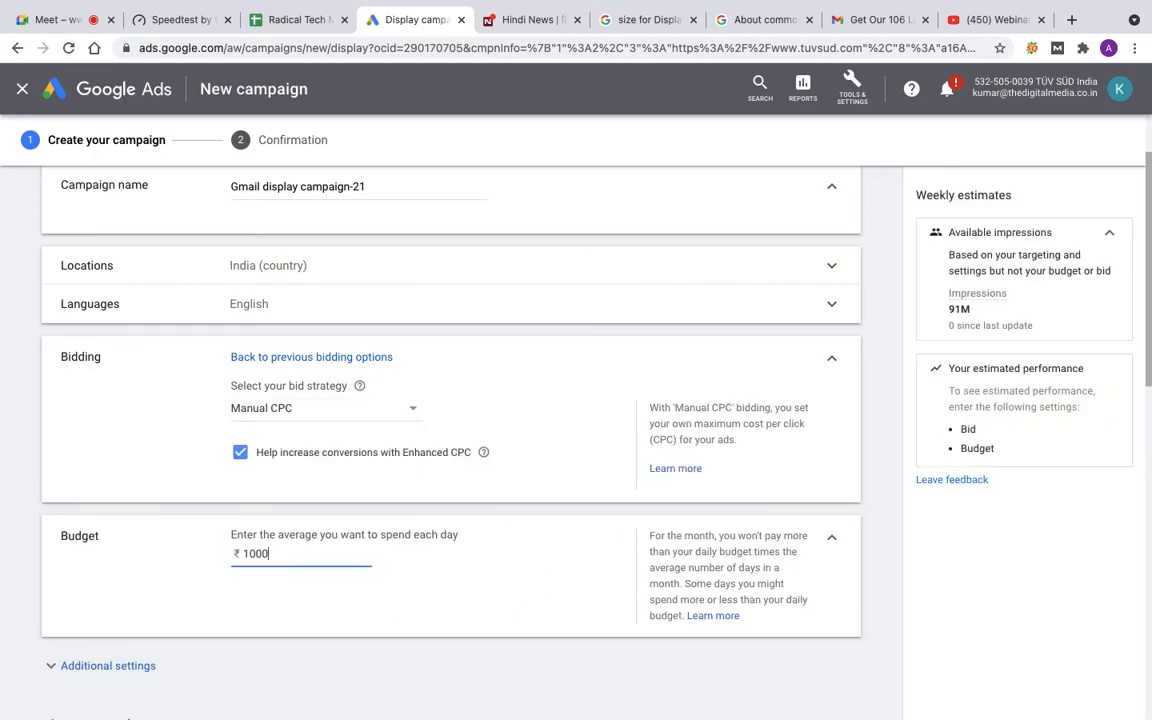
- Add the audience keywords six sigma, six sigma training, six sigma course and six sigma certification to Ad group 1
{"action": "scroll", "coordinate": [450, 450], "scroll_direction": "down", "scroll_amount": 3}
{"action": "scroll", "coordinate": [26, 553], "scroll_direction": "down", "scroll_amount": 7}
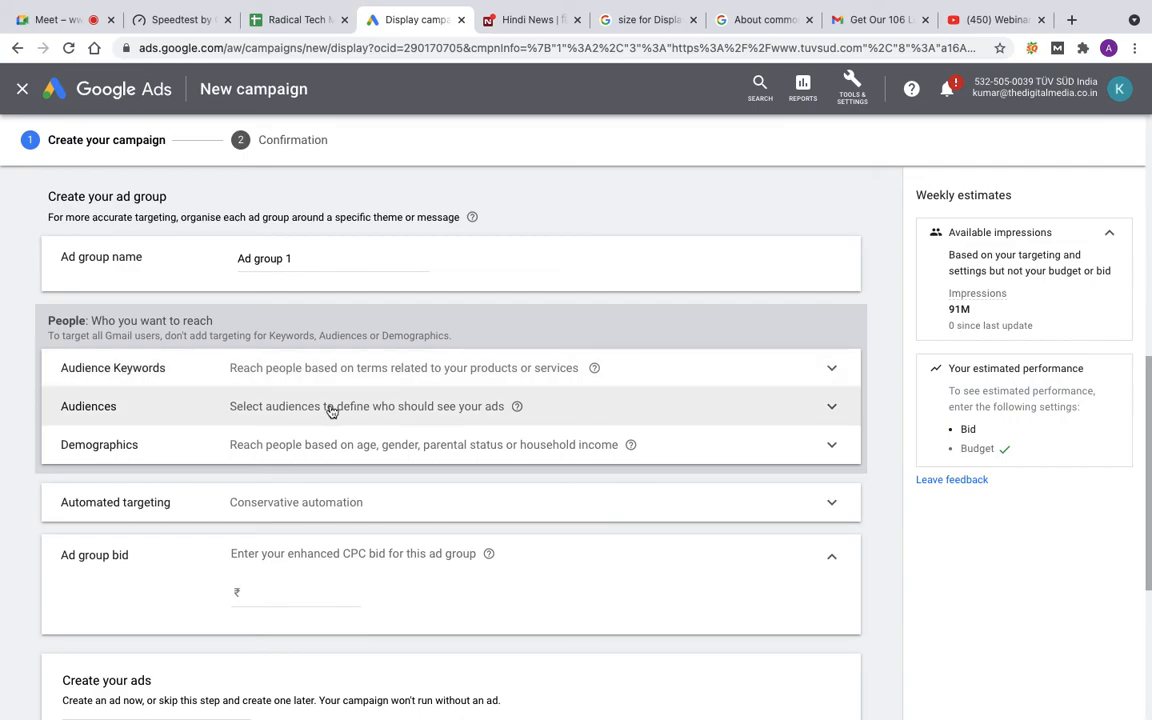
{"action": "left_click", "coordinate": [391, 369]}
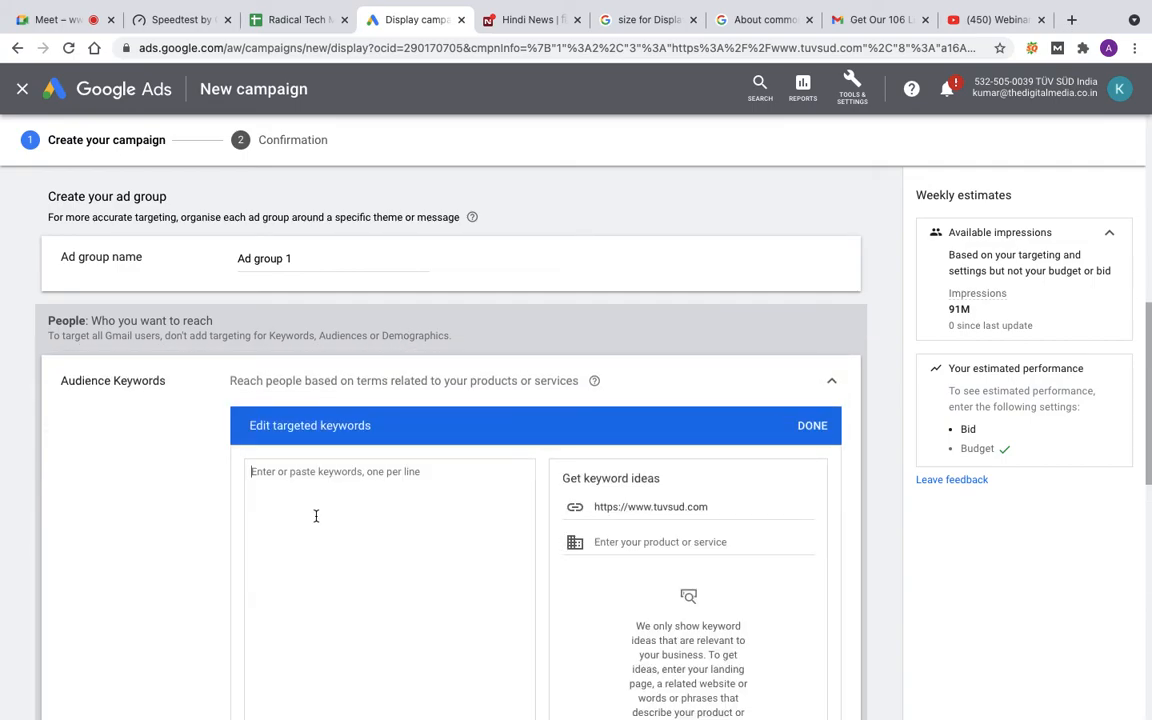
{"action": "left_click", "coordinate": [316, 515]}
{"action": "type", "text": "six s"}
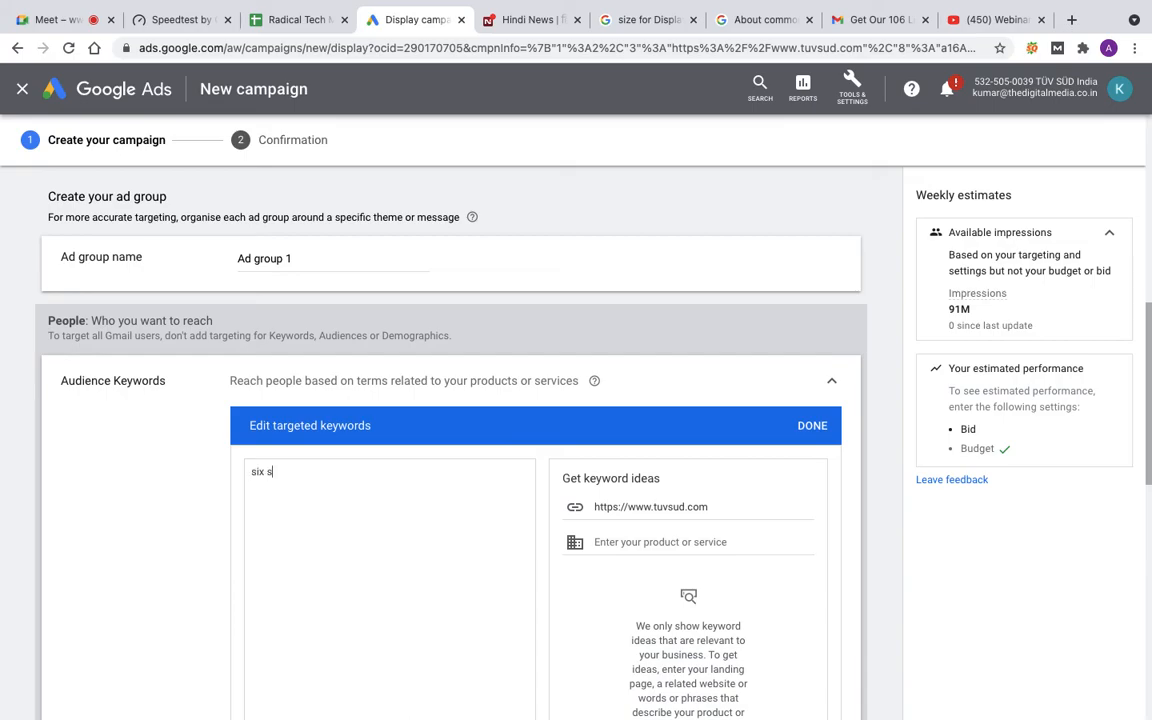
{"action": "type", "text": "igma"}
{"action": "key", "text": "Return"}
{"action": "type", "text": "six s"}
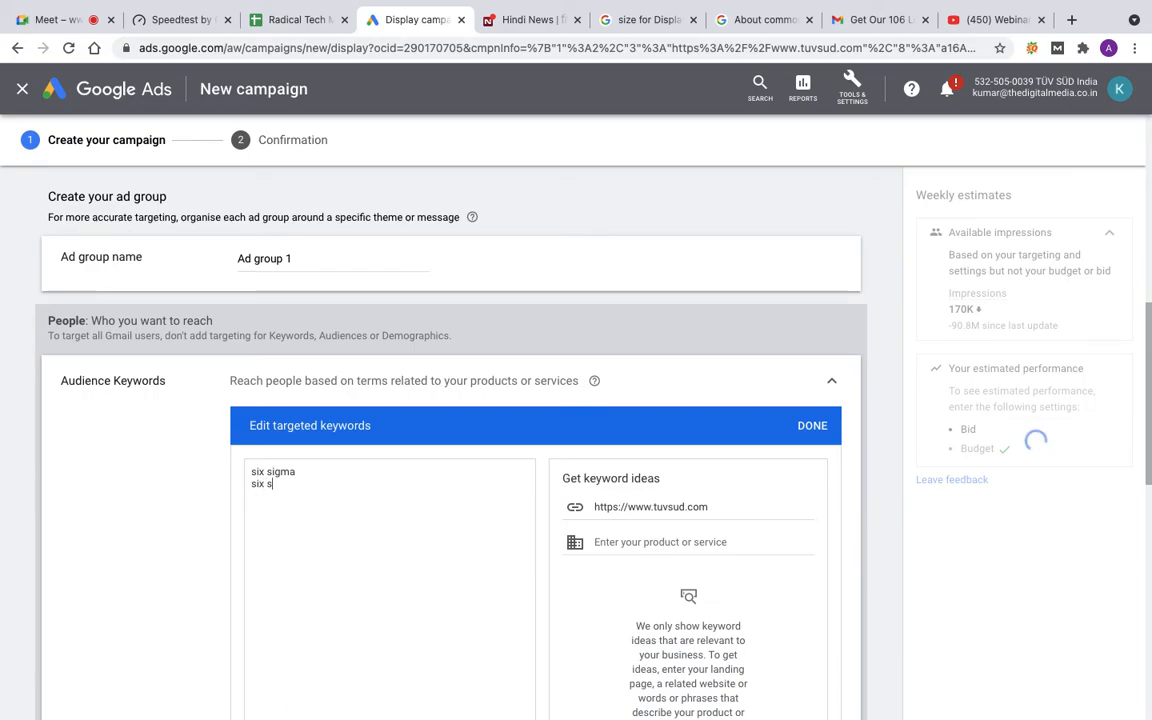
{"action": "type", "text": "igma tra"}
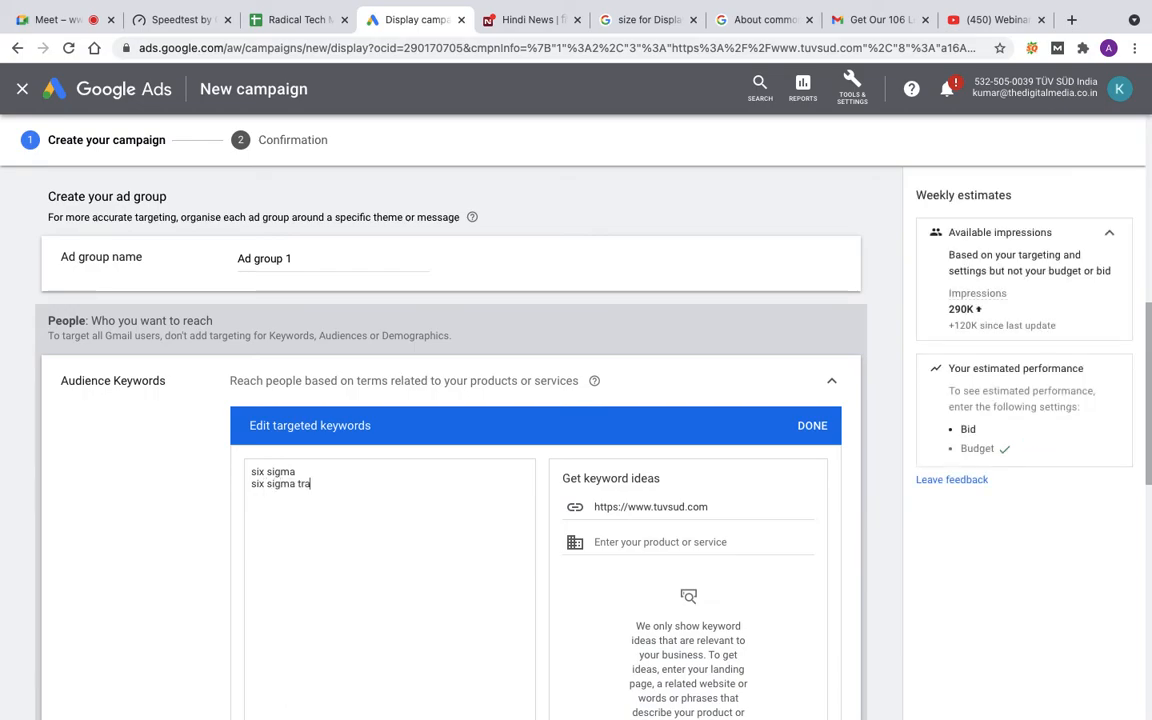
{"action": "type", "text": "inin"}
{"action": "type", "text": "x"}
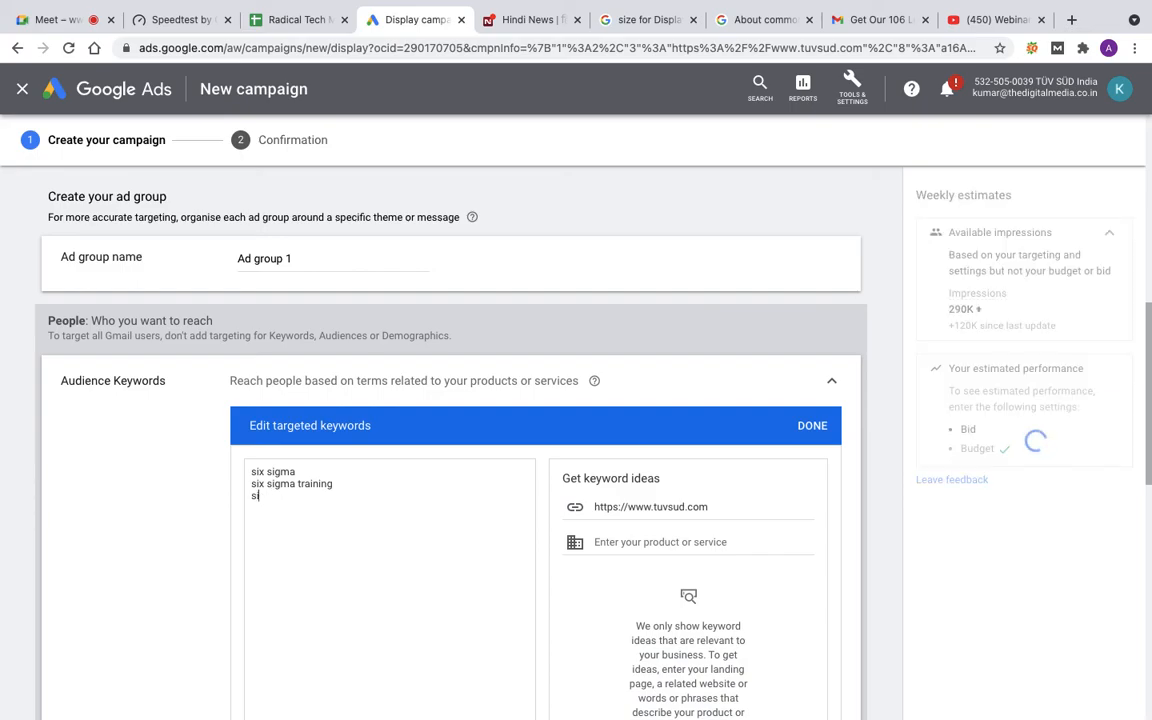
{"action": "type", "text": " sigma cou"}
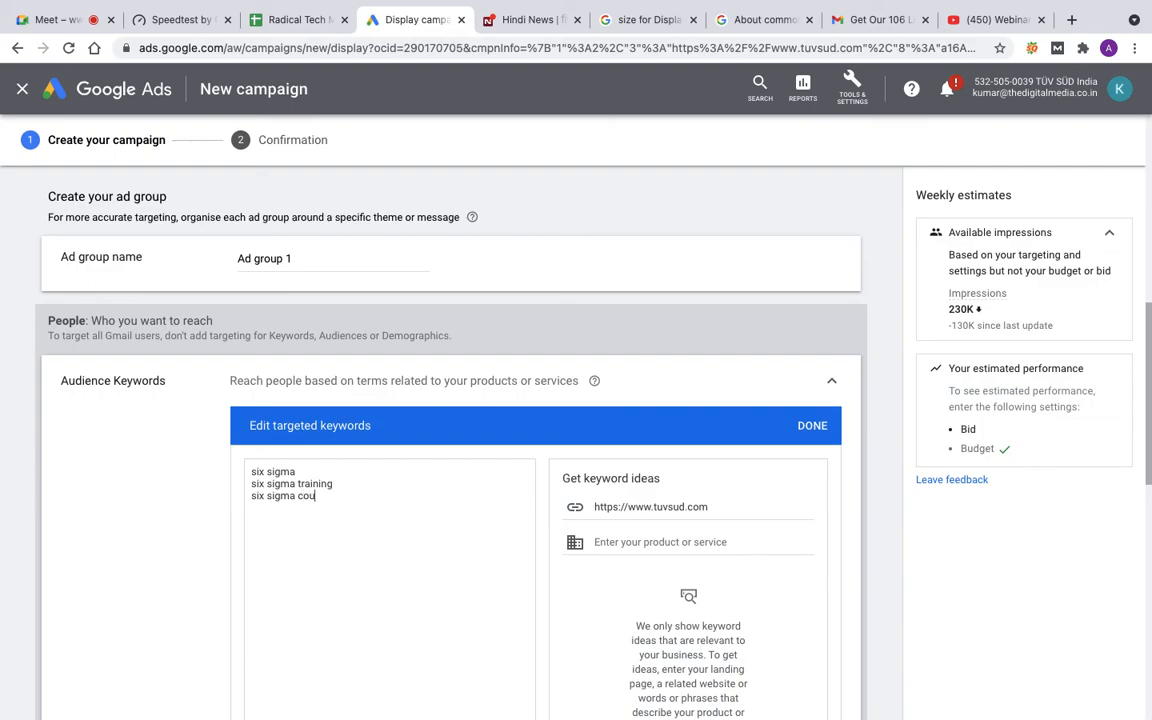
{"action": "type", "text": "rse"}
{"action": "key", "text": "Return"}
{"action": "type", "text": "six sig"}
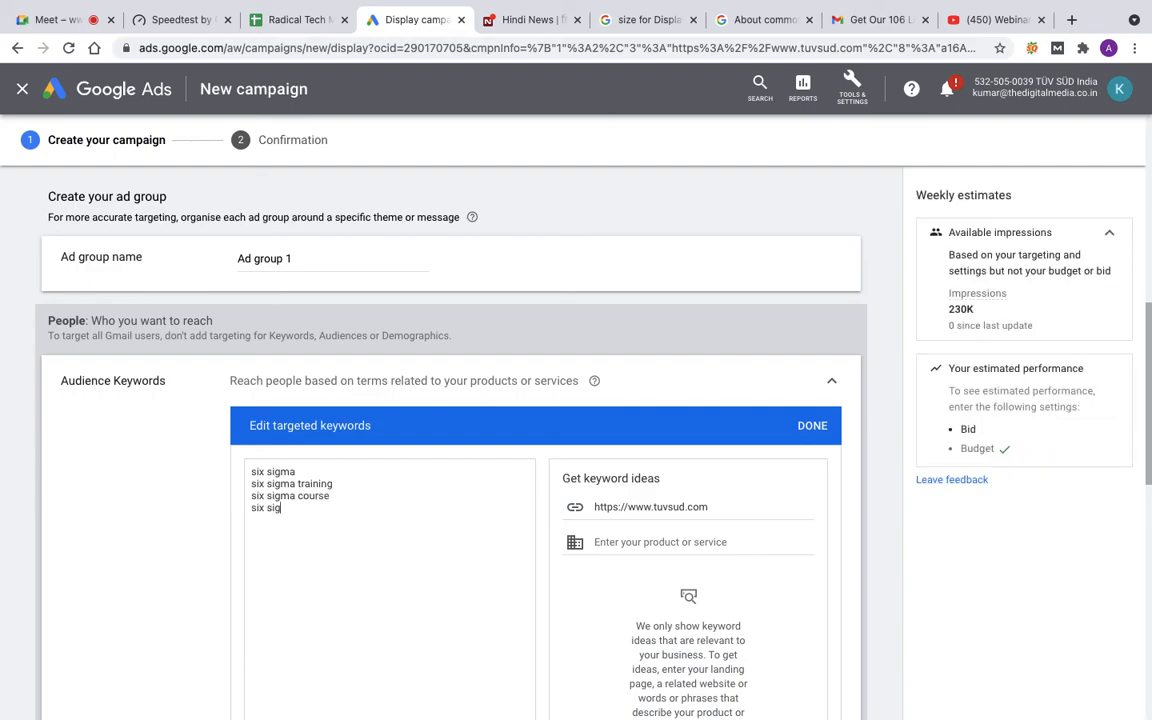
{"action": "type", "text": "ma certification"}
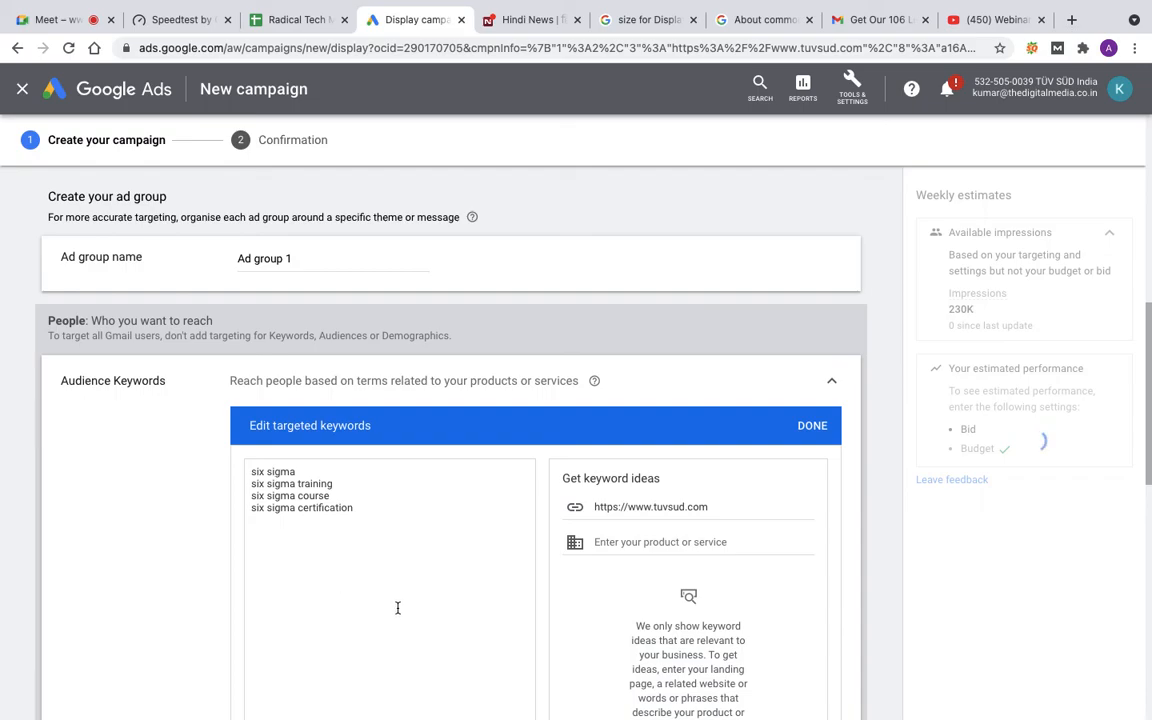
{"action": "scroll", "coordinate": [378, 552], "scroll_direction": "down", "scroll_amount": 3}
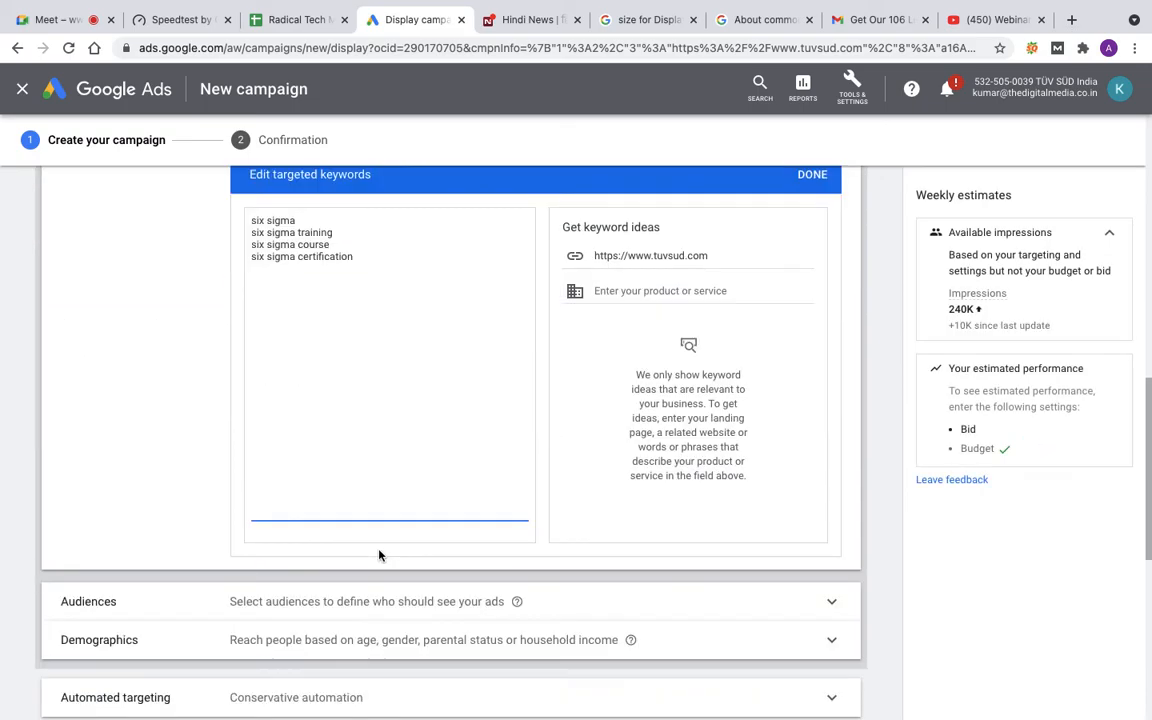
{"action": "left_click", "coordinate": [812, 175]}
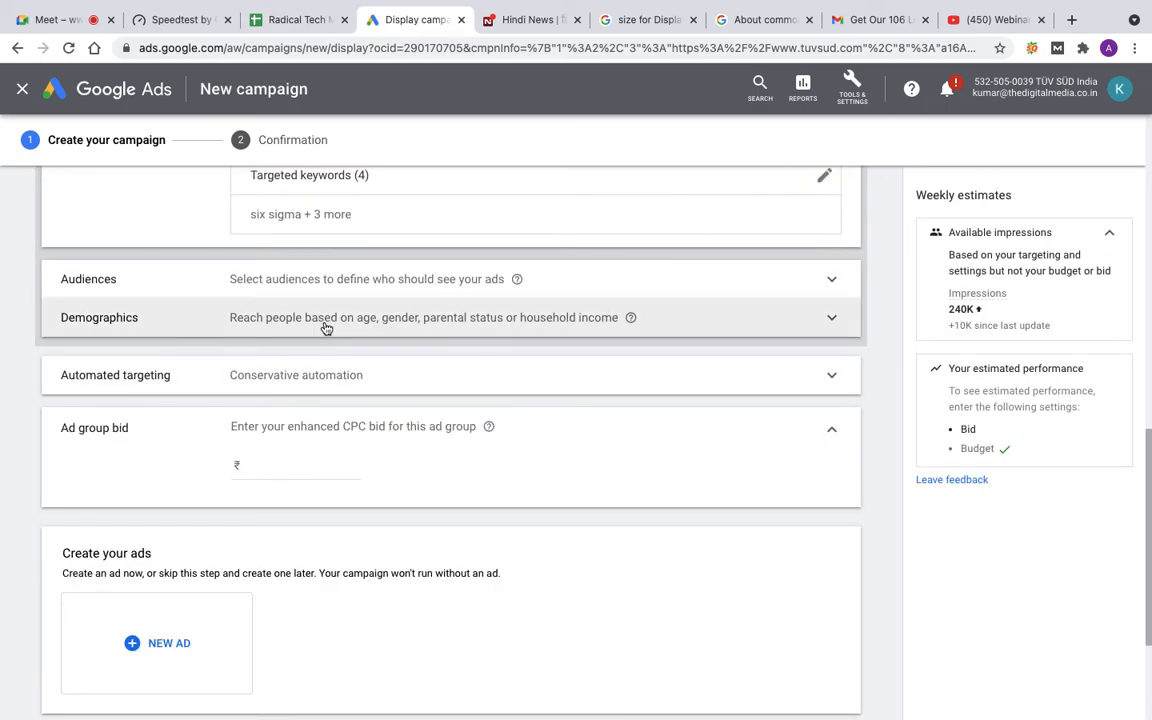
- Target the Business Education audience in the ad group and finish the audience selection
{"action": "left_click", "coordinate": [320, 281]}
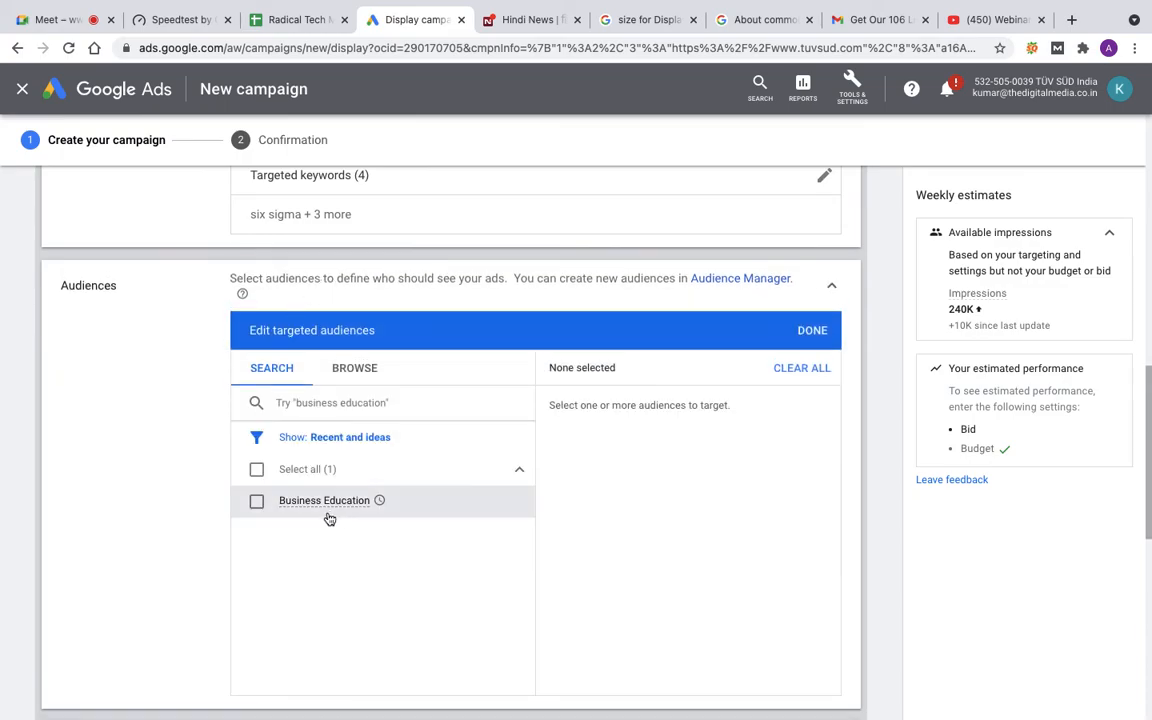
{"action": "left_click", "coordinate": [256, 501]}
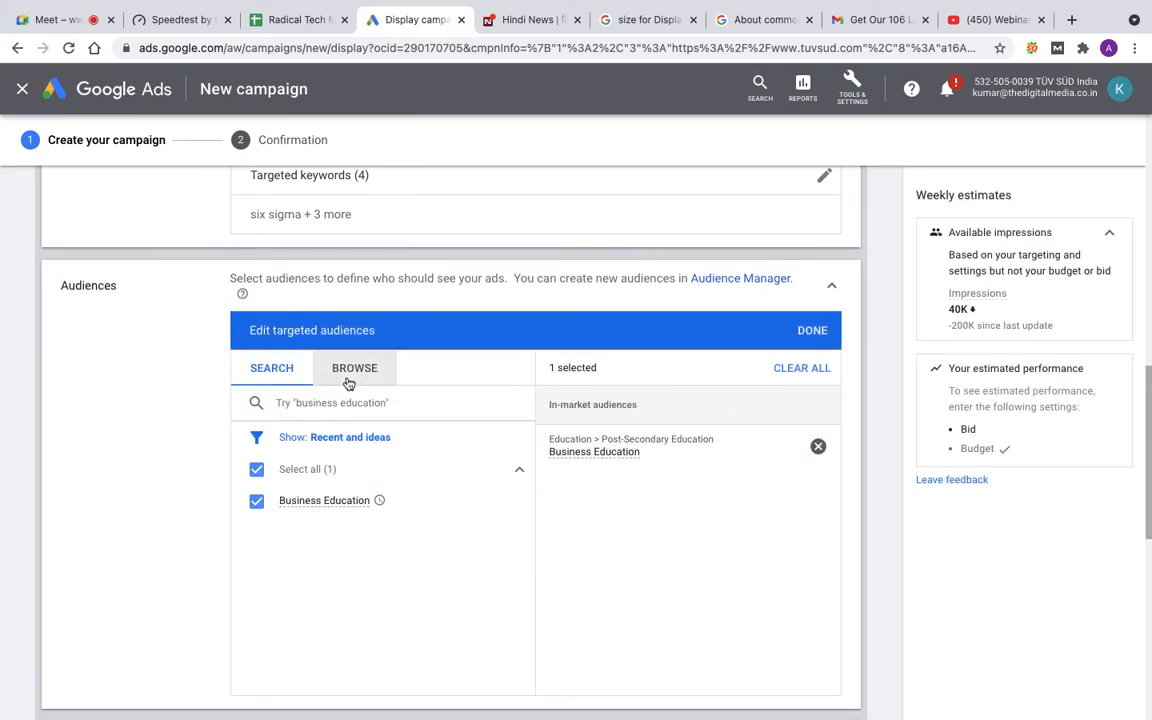
{"action": "left_click", "coordinate": [812, 330]}
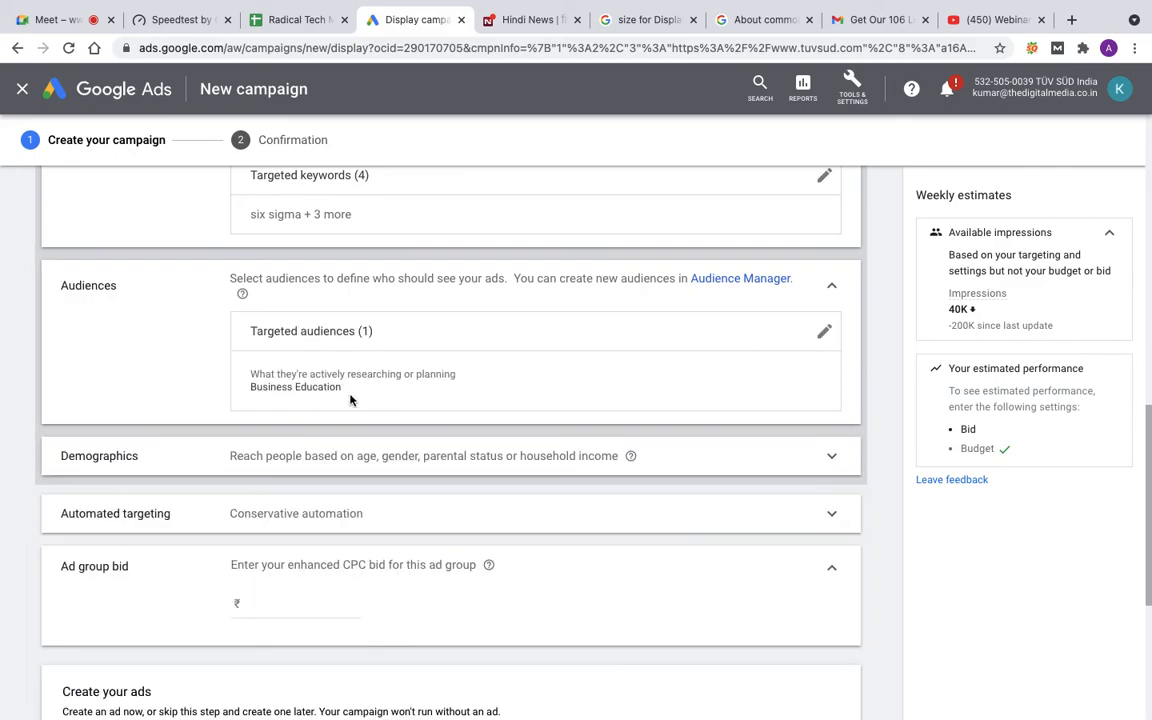
- Exclude the 18 - 24 age group from the targeted demographics and finish the demographic selection
{"action": "left_click", "coordinate": [306, 456]}
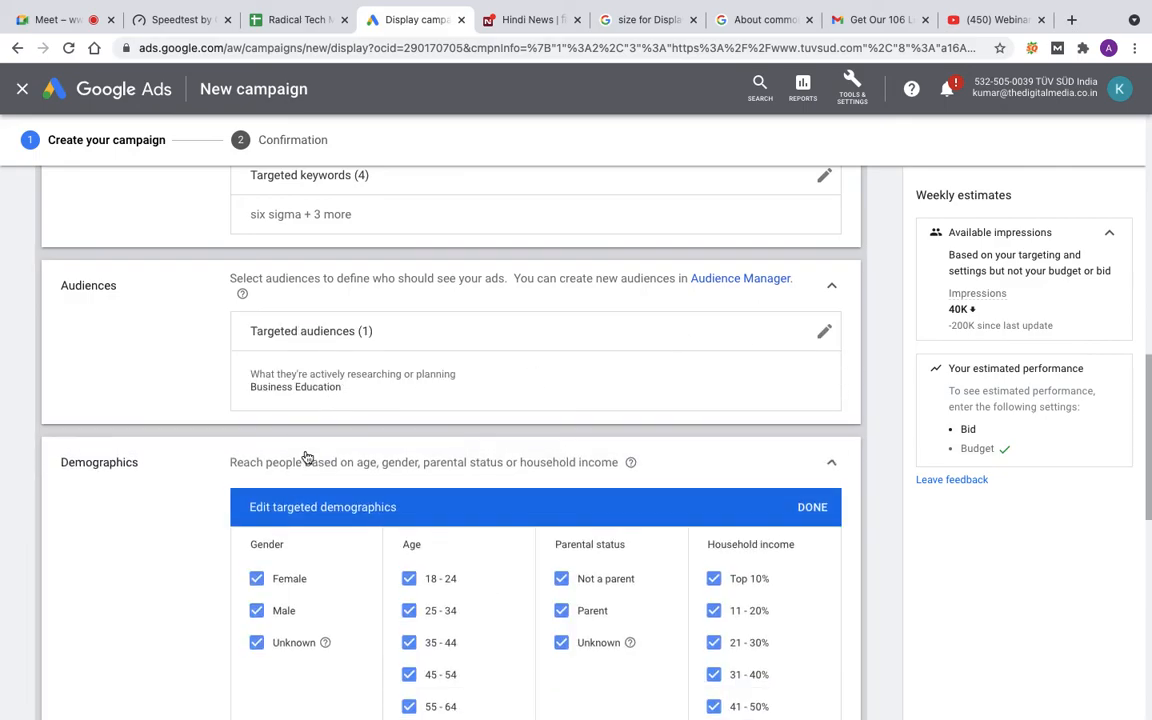
{"action": "left_click", "coordinate": [409, 579]}
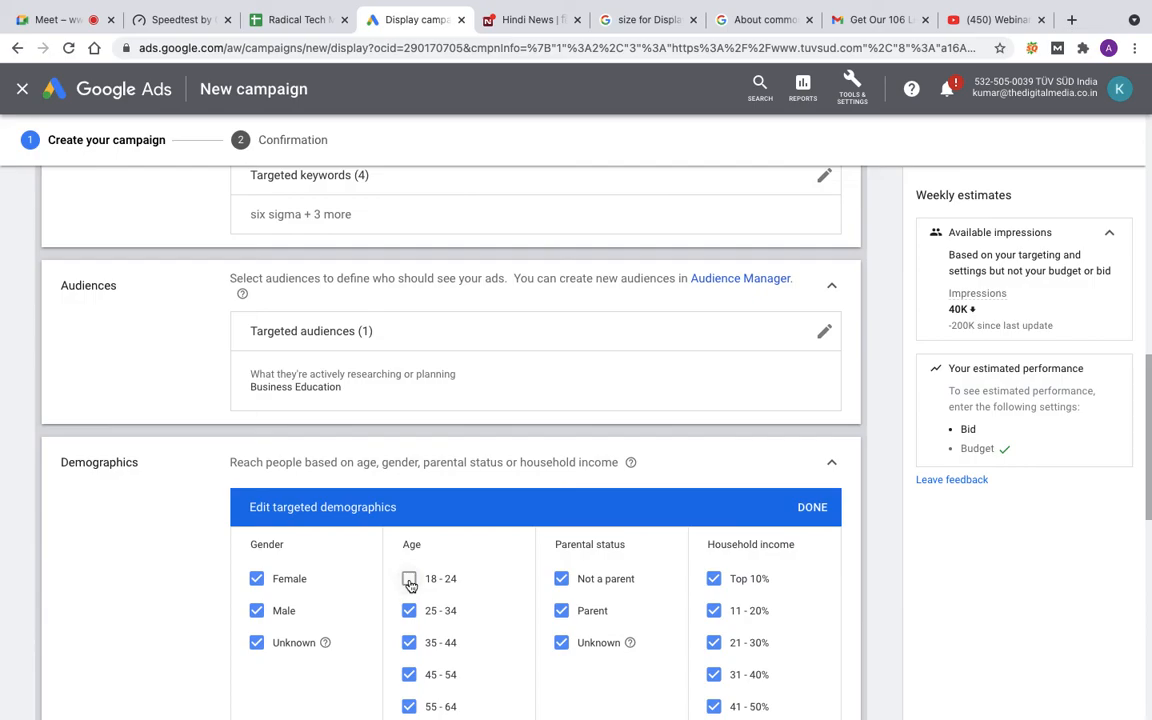
{"action": "left_click", "coordinate": [812, 508]}
{"action": "scroll", "coordinate": [488, 488], "scroll_direction": "down", "scroll_amount": 3}
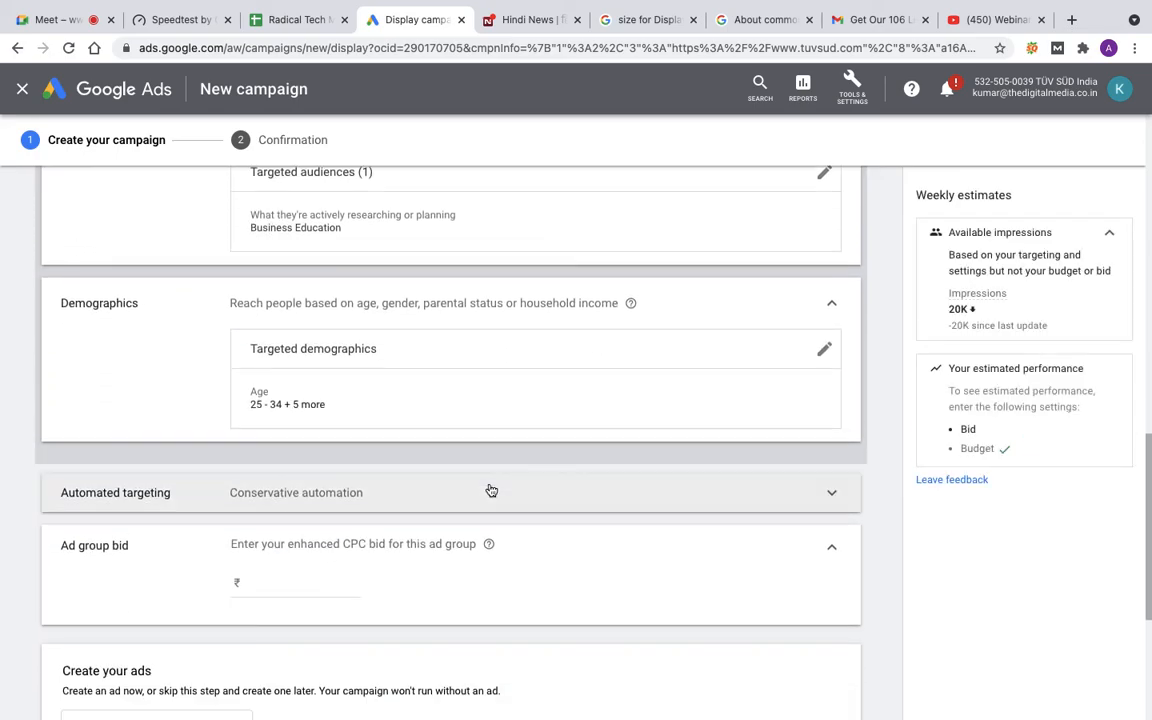
- Show the automated targeting options, leaving Conservative automation selected, and set the ad group's enhanced CPC bid to ₹1000
{"action": "scroll", "coordinate": [491, 490], "scroll_direction": "down", "scroll_amount": 2}
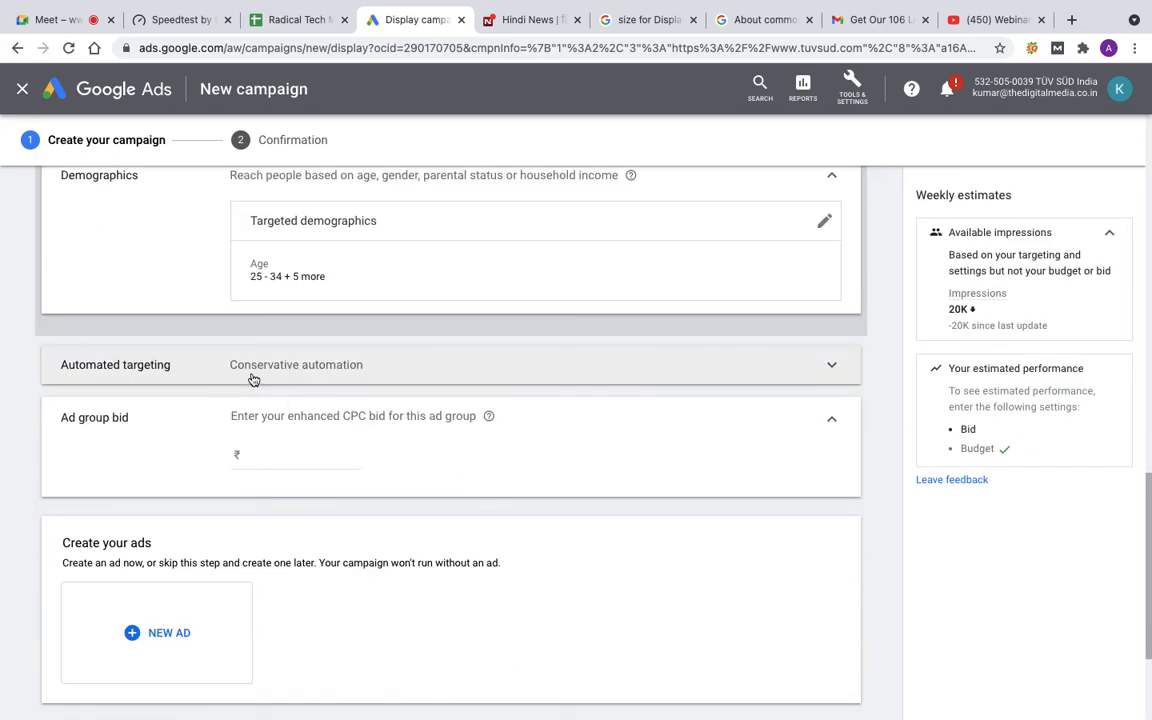
{"action": "left_click", "coordinate": [254, 378]}
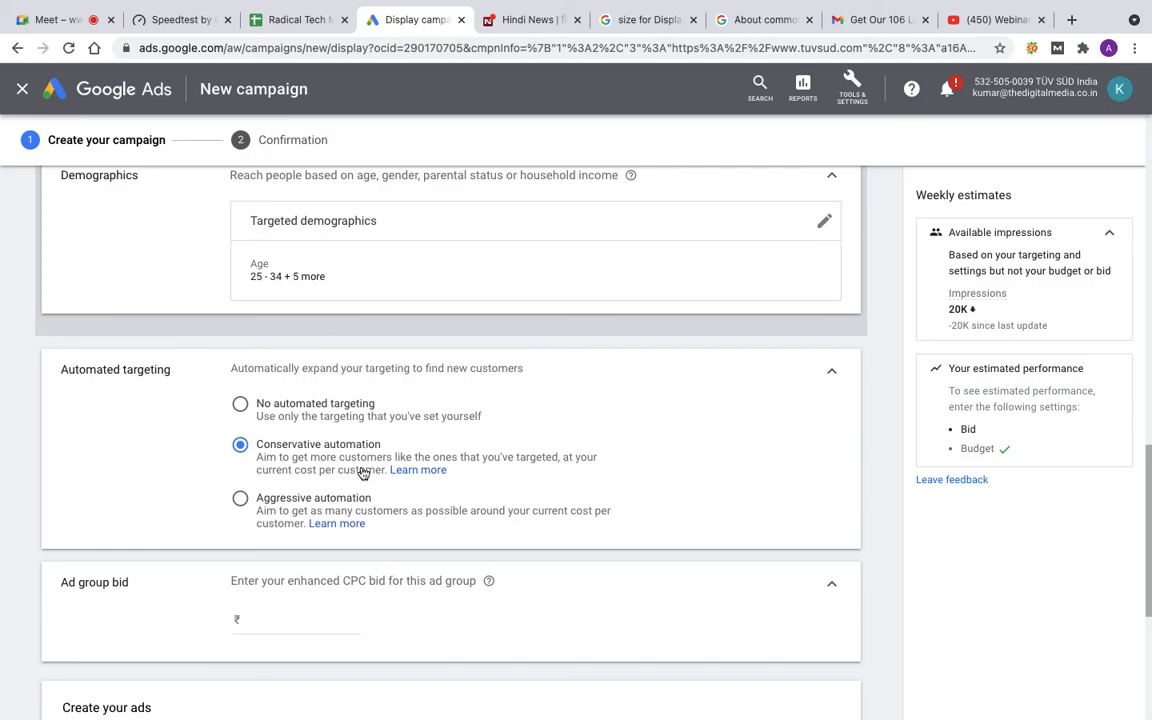
{"action": "left_click", "coordinate": [258, 617]}
{"action": "type", "text": "1000"}
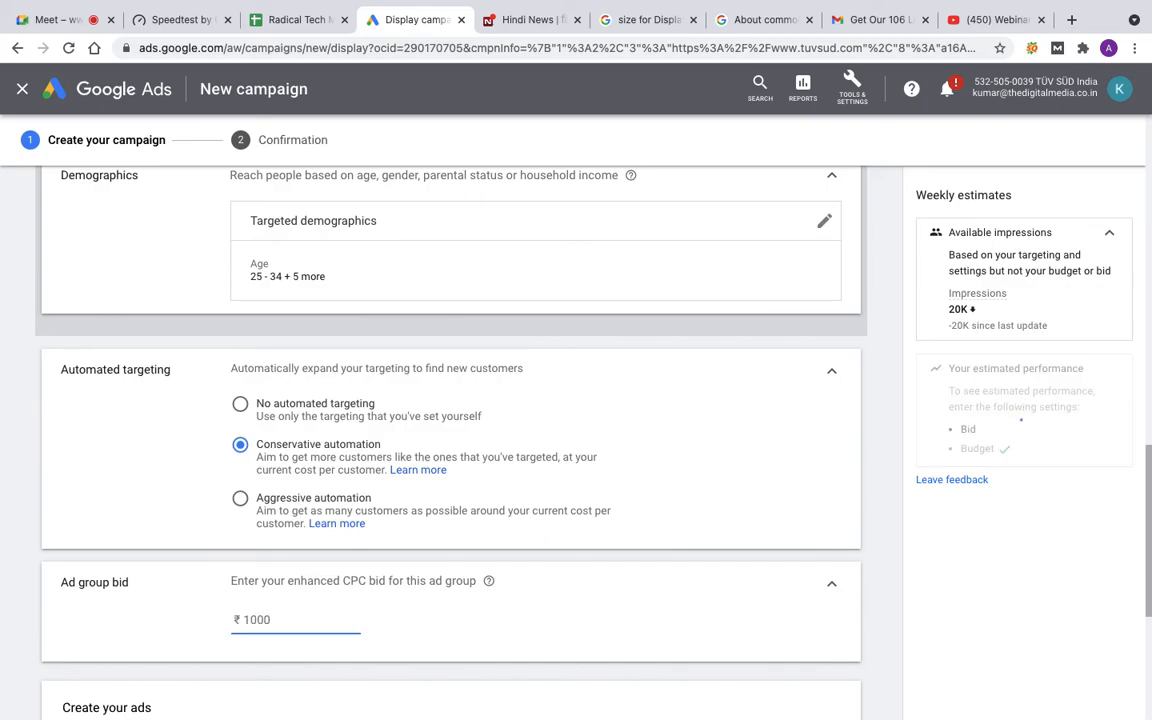
- Start a new Gmail ad for the campaign and enter TUV SUD as its business name
{"action": "scroll", "coordinate": [450, 440], "scroll_direction": "down", "scroll_amount": 2}
{"action": "scroll", "coordinate": [450, 440], "scroll_direction": "down", "scroll_amount": 1}
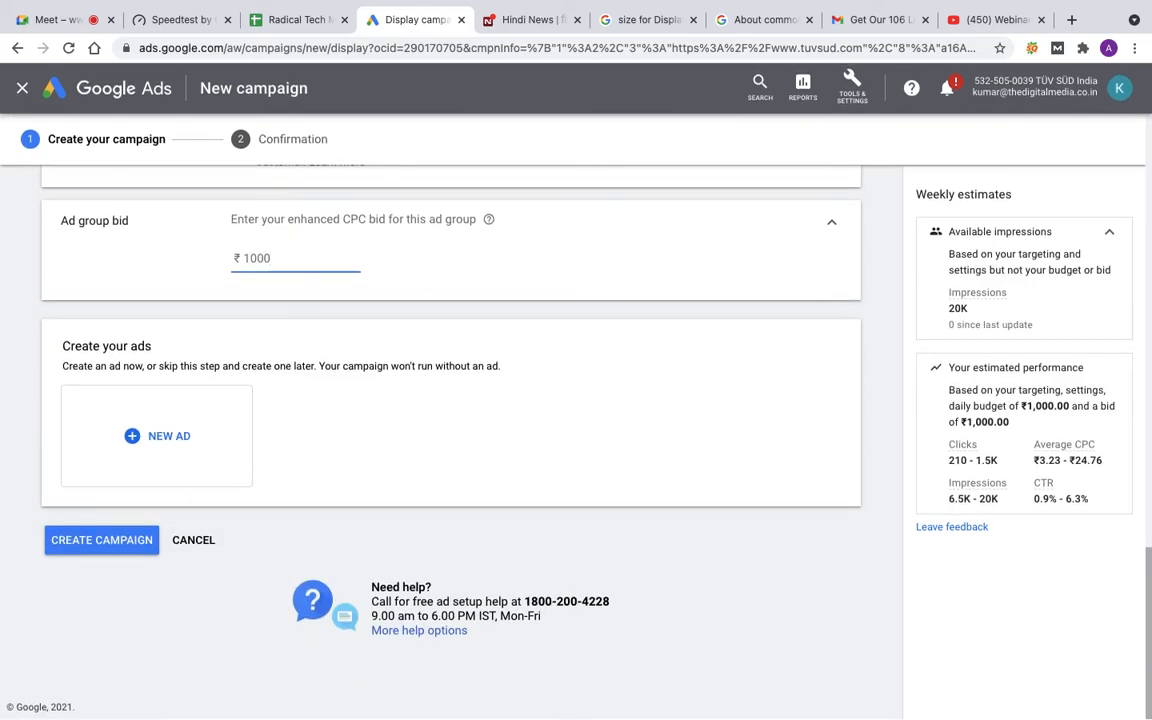
{"action": "left_click", "coordinate": [155, 436]}
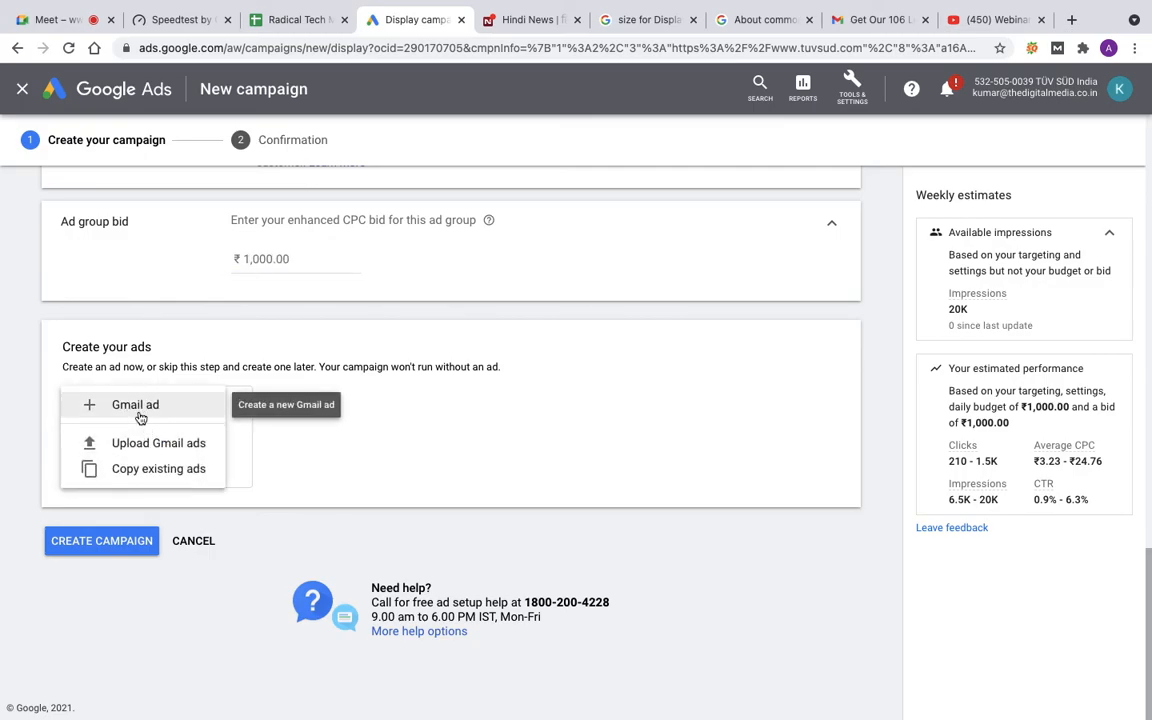
{"action": "left_click", "coordinate": [141, 412]}
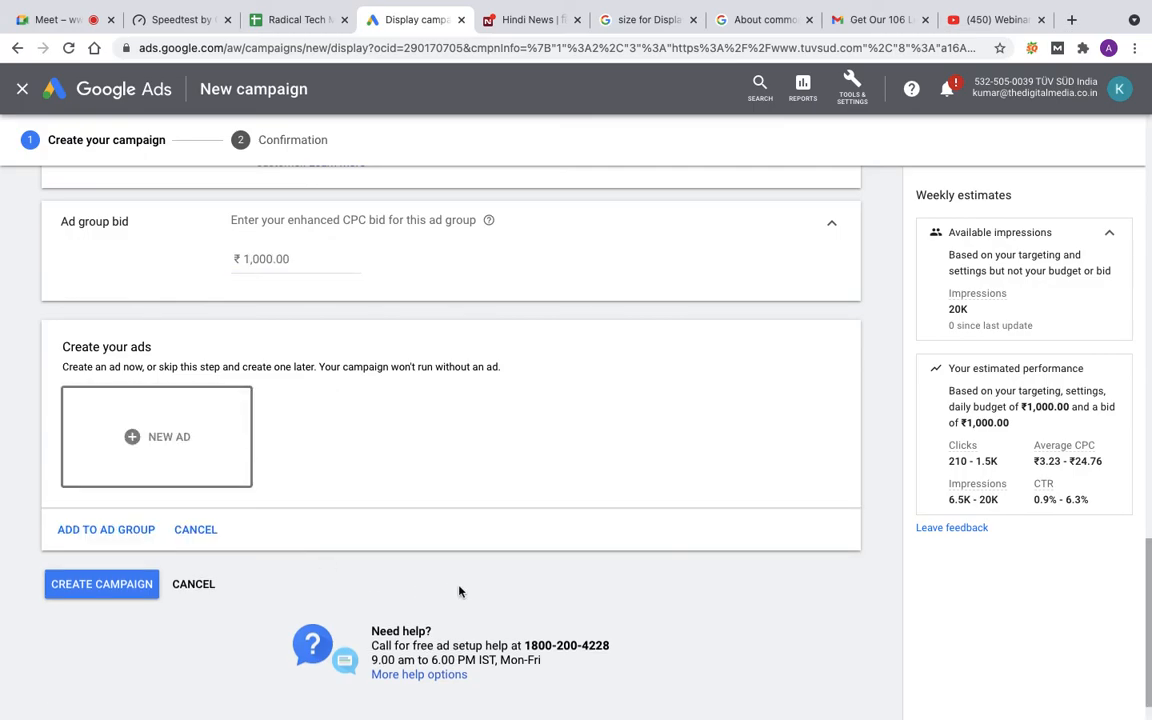
{"action": "scroll", "coordinate": [141, 571], "scroll_direction": "down", "scroll_amount": 1}
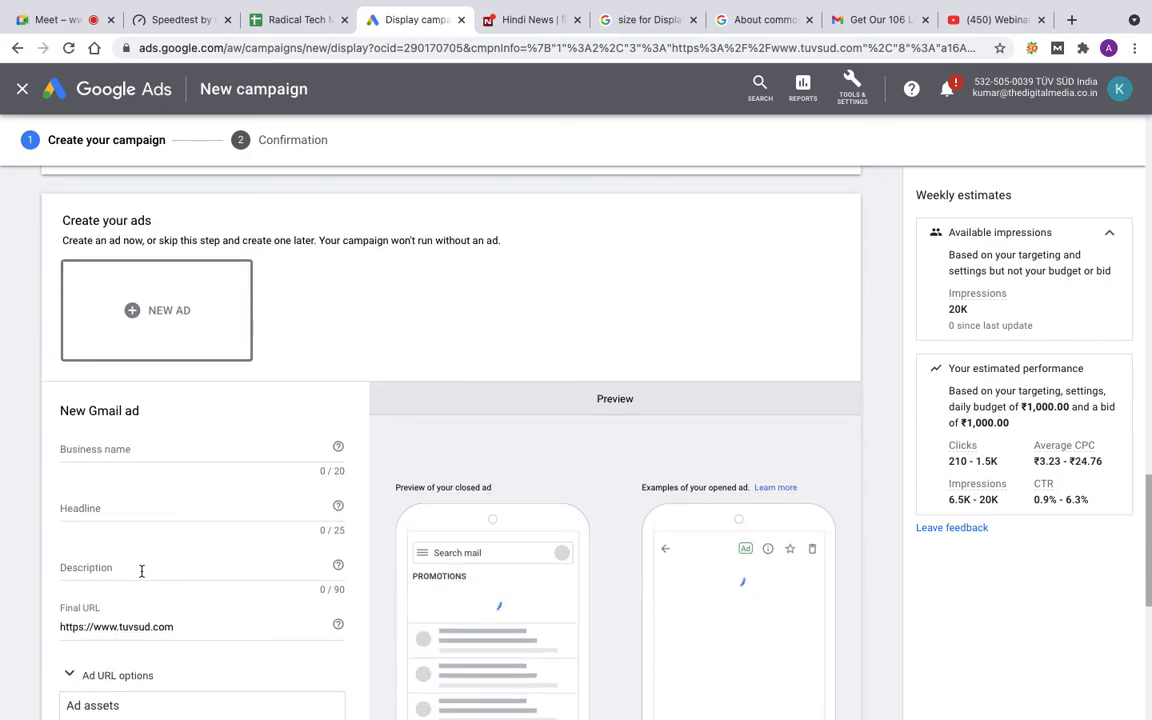
{"action": "left_click", "coordinate": [128, 456]}
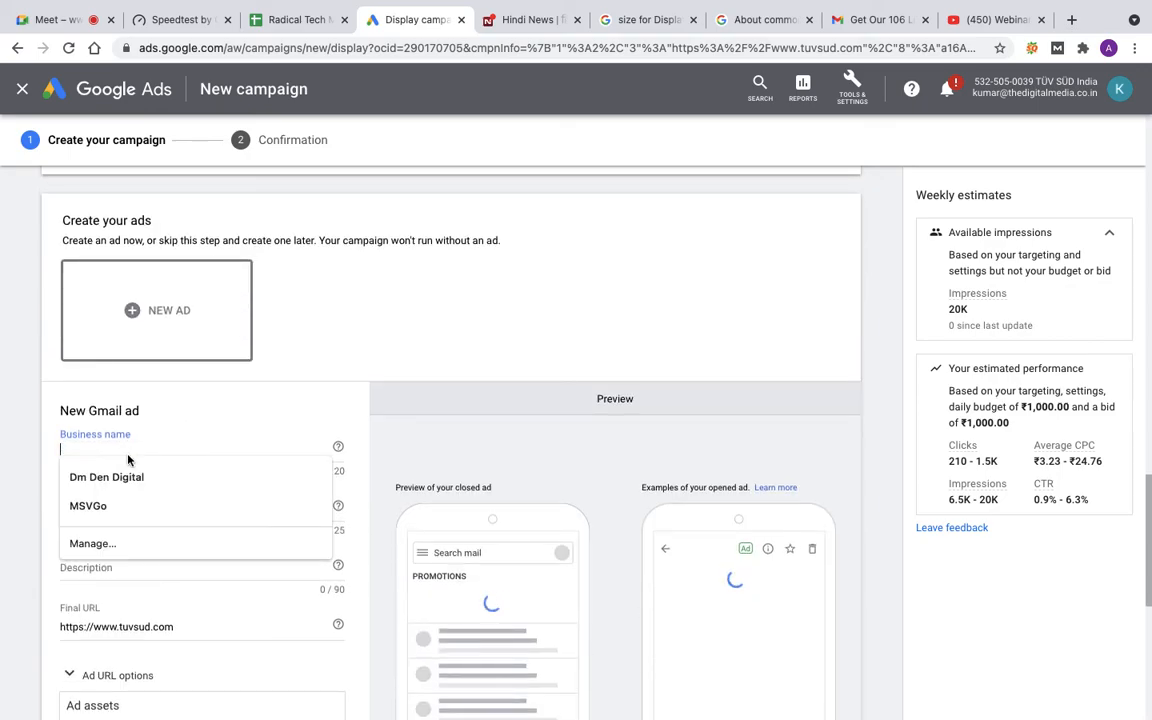
{"action": "type", "text": "TU"}
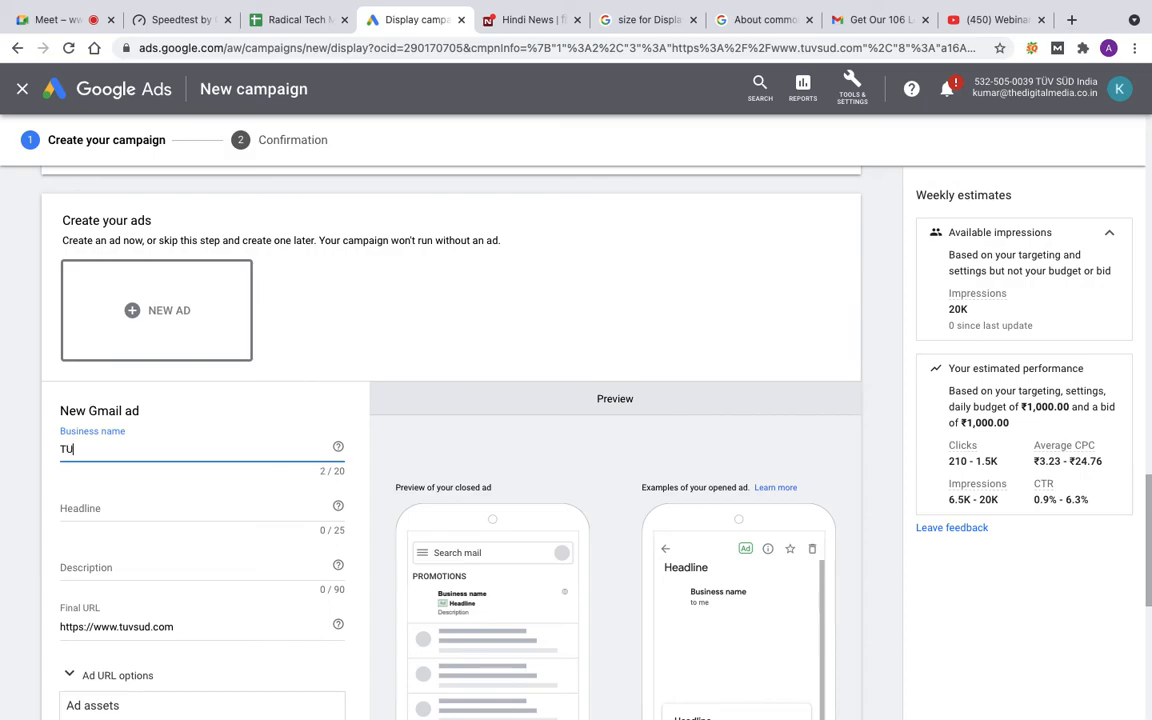
{"action": "type", "text": "V S"}
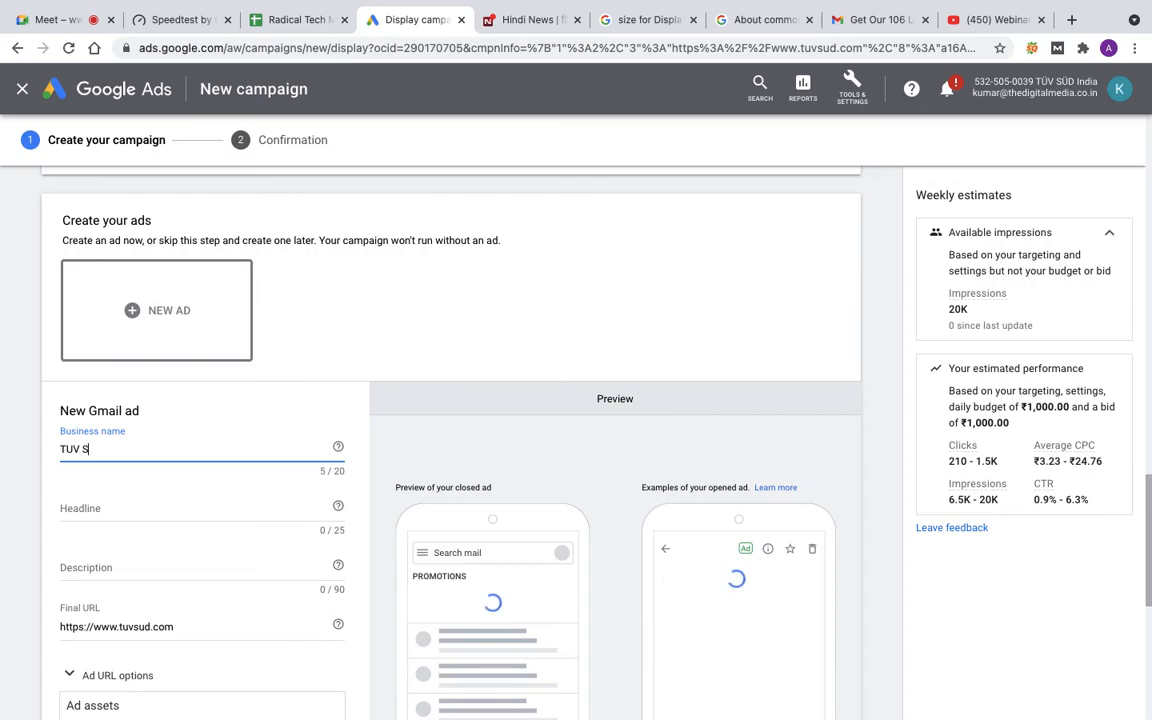
{"action": "type", "text": "UD"}
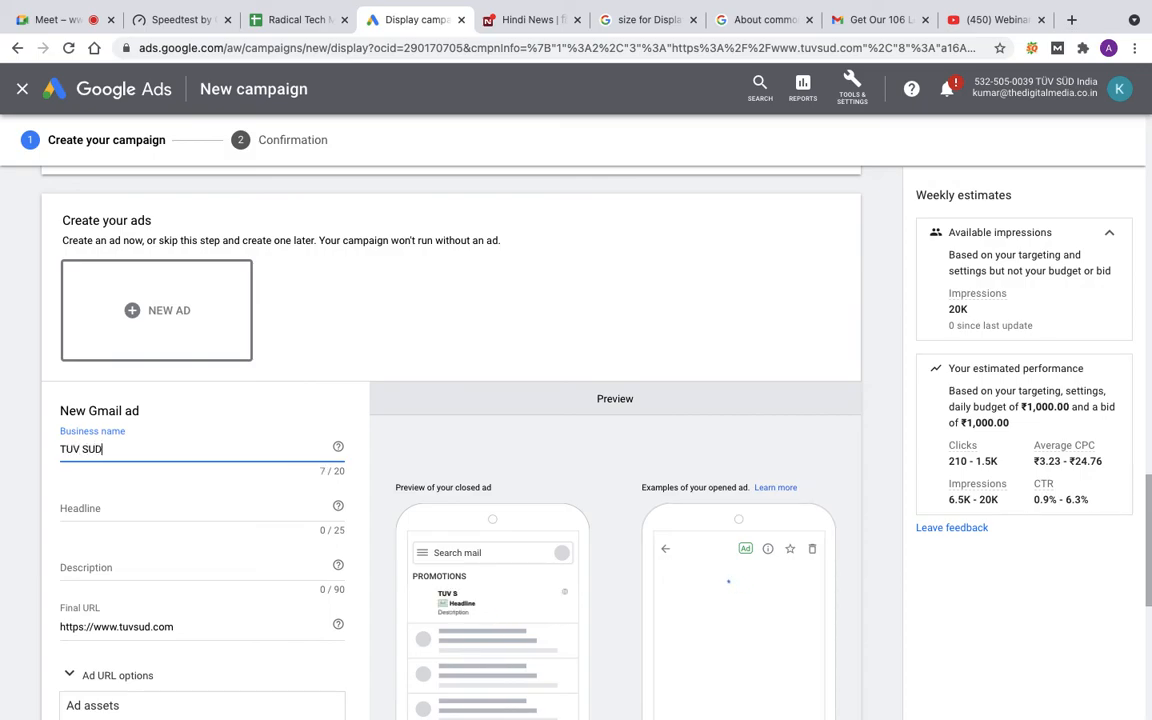
- Write the Gmail ad's headline, shortening it to "6 Sigma Training from TUV" to fit the 25-character limit
{"action": "left_click", "coordinate": [111, 507]}
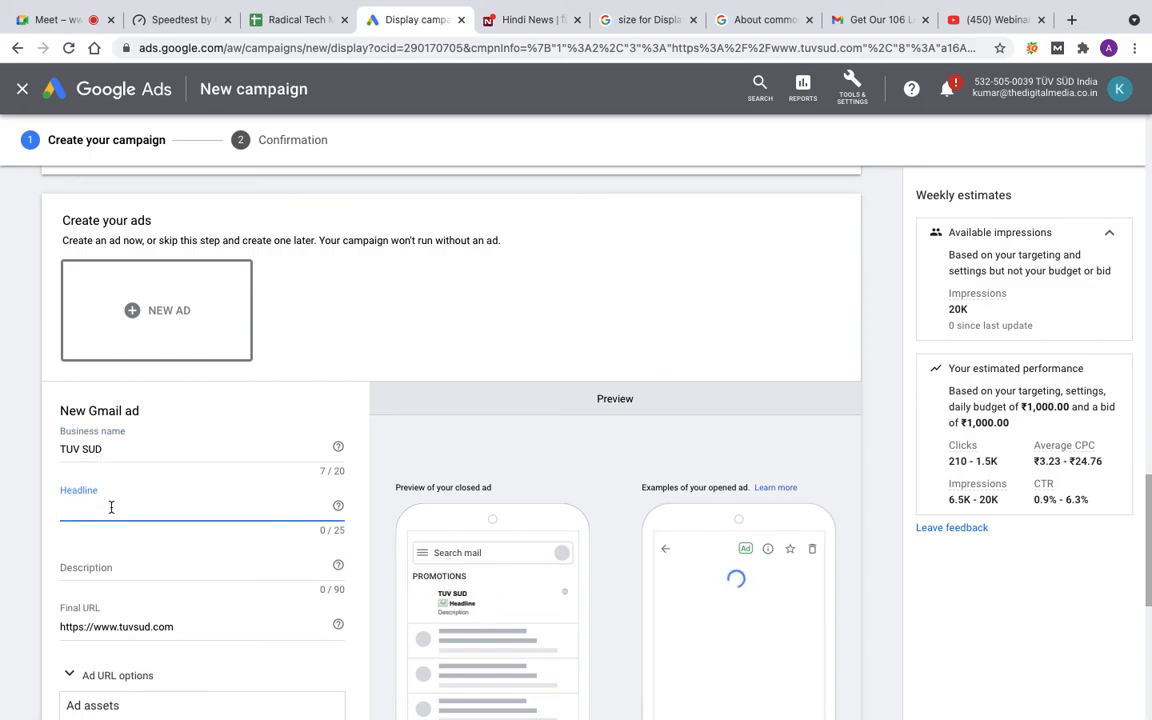
{"action": "type", "text": "Avail SixSigma Training"}
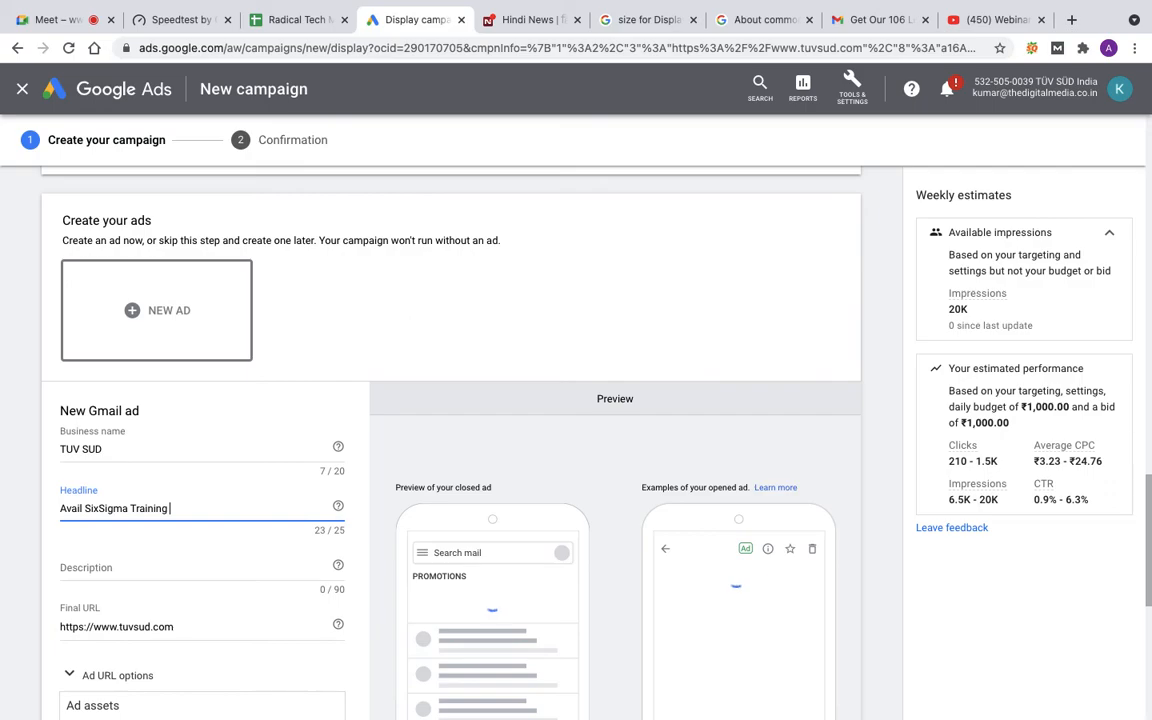
{"action": "type", "text": " from TU"}
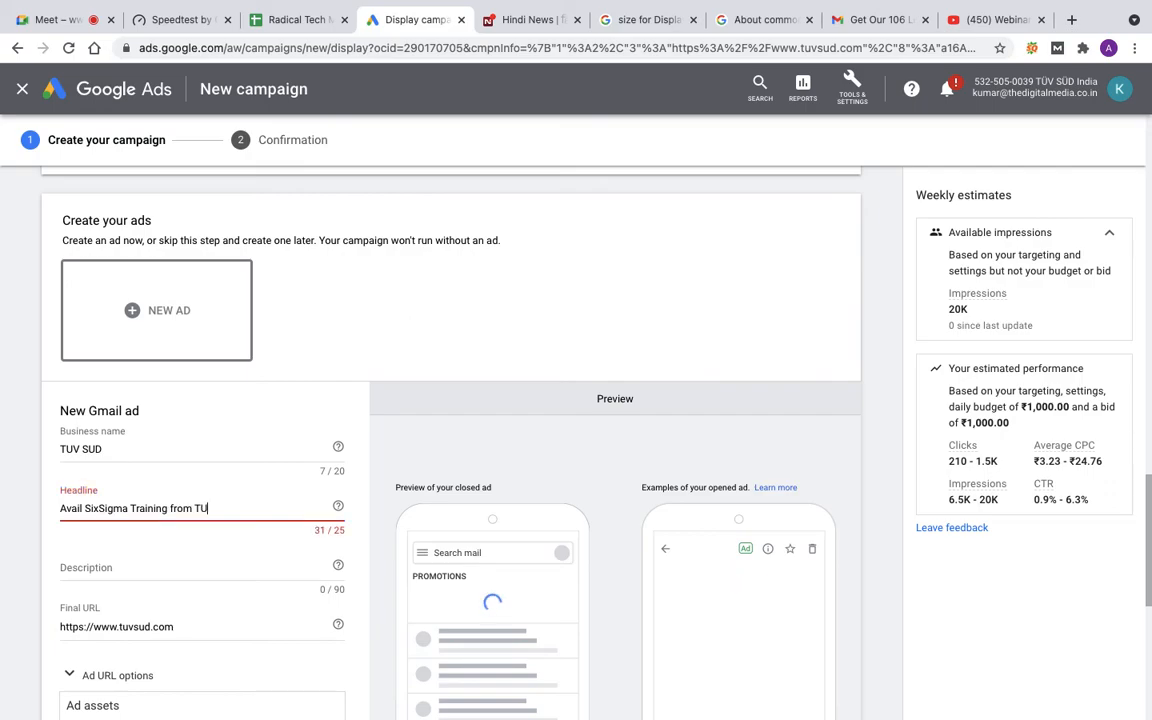
{"action": "type", "text": "V"}
{"action": "left_click", "coordinate": [100, 507]}
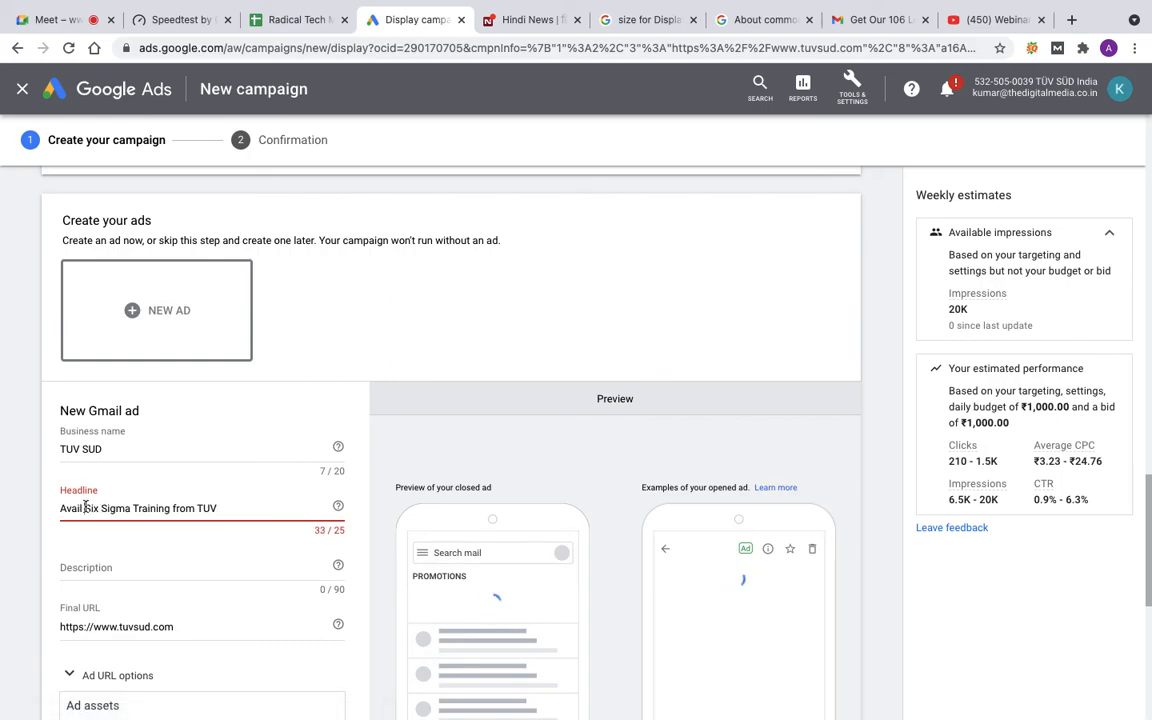
{"action": "key", "text": "BackSpace"}
{"action": "key", "text": "BackSpace"}
{"action": "key", "text": "BackSpace"}
{"action": "key", "text": "BackSpace"}
{"action": "key", "text": "BackSpace"}
{"action": "key", "text": "BackSpace"}
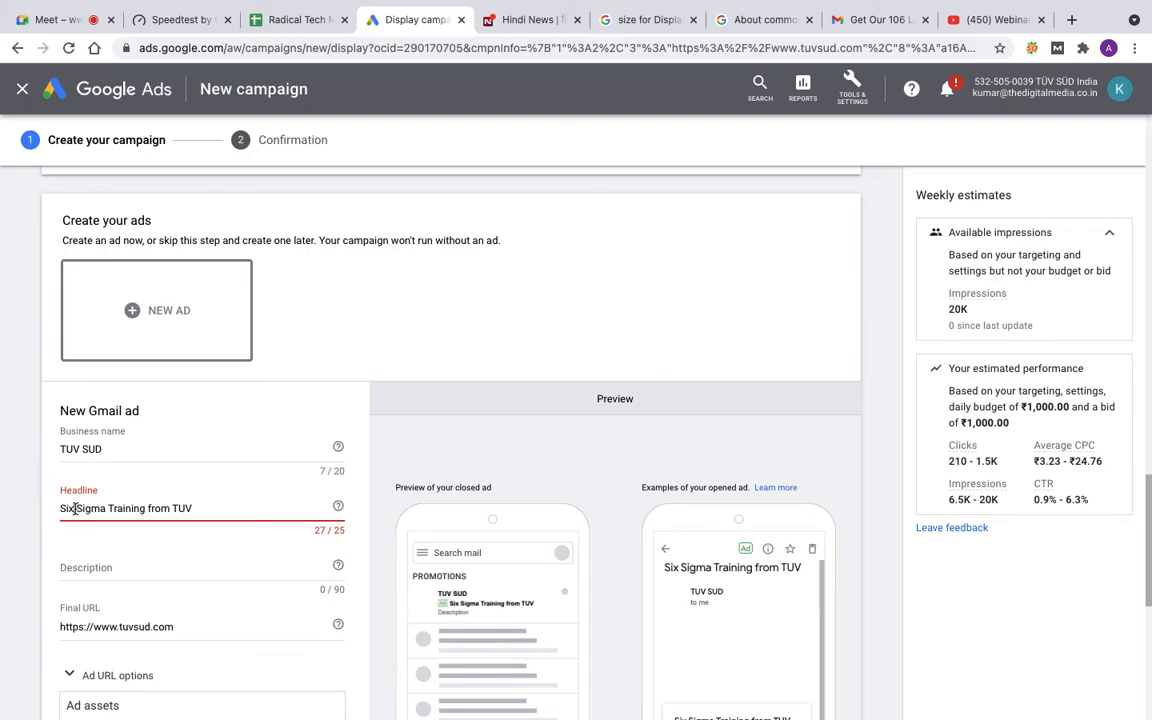
{"action": "key", "text": "BackSpace"}
{"action": "key", "text": "BackSpace"}
{"action": "key", "text": "BackSpace"}
{"action": "key", "text": "BackSpace"}
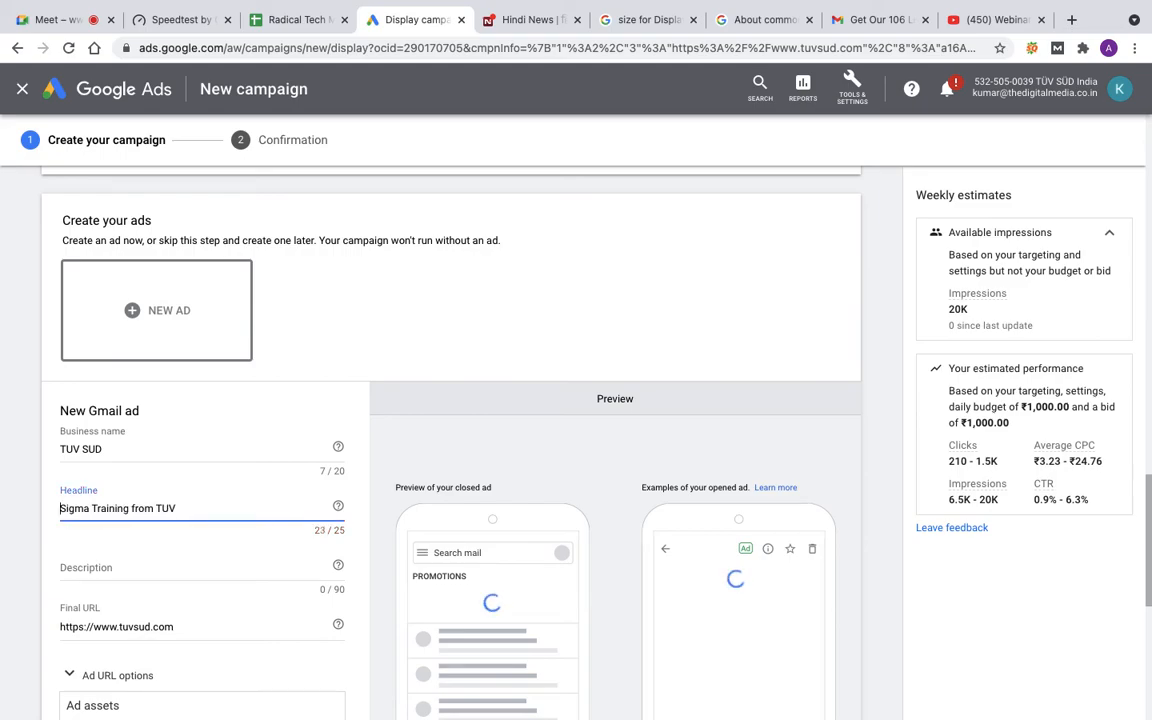
{"action": "type", "text": "6"}
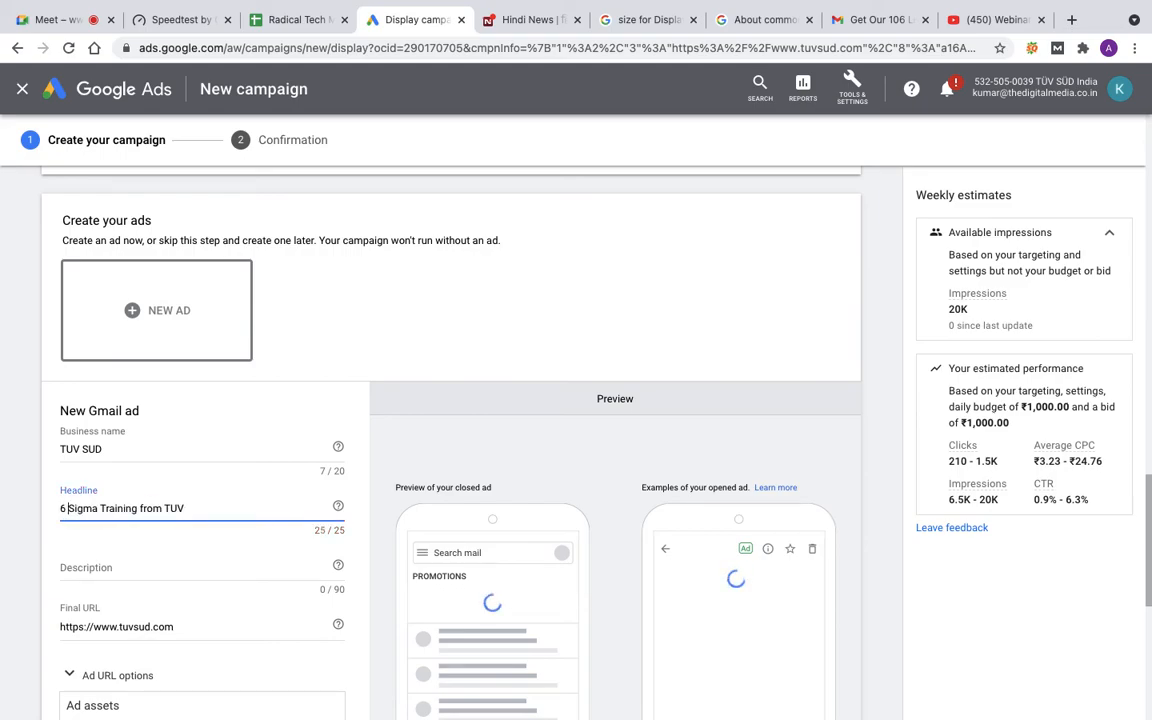
- Enter "Virtual Training, Classes starts every week" as the Gmail ad's description
{"action": "left_click", "coordinate": [117, 568]}
{"action": "type", "text": "Virtual"}
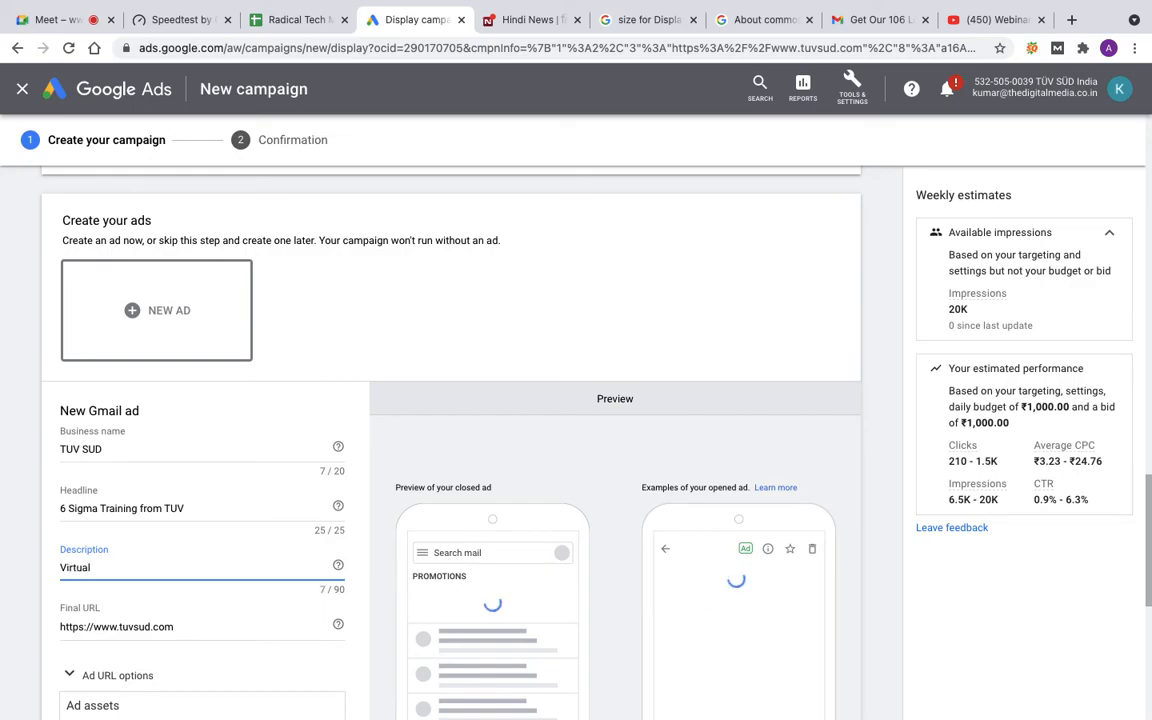
{"action": "type", "text": " Training"}
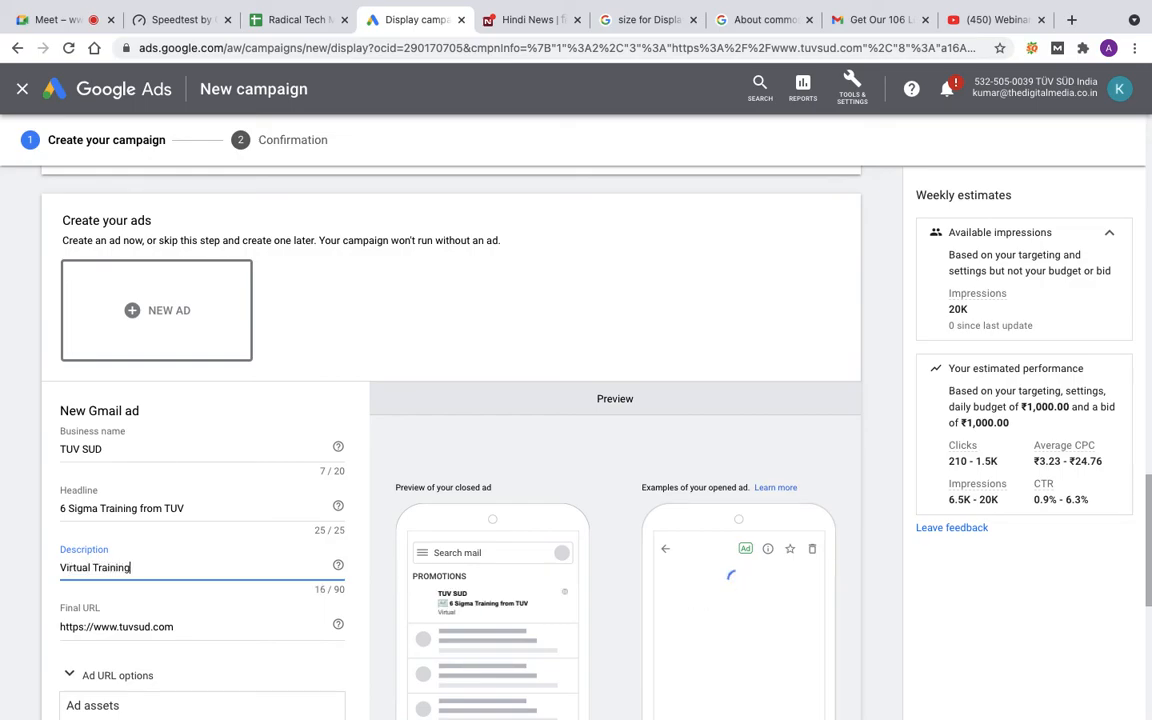
{"action": "type", "text": ", Cla"}
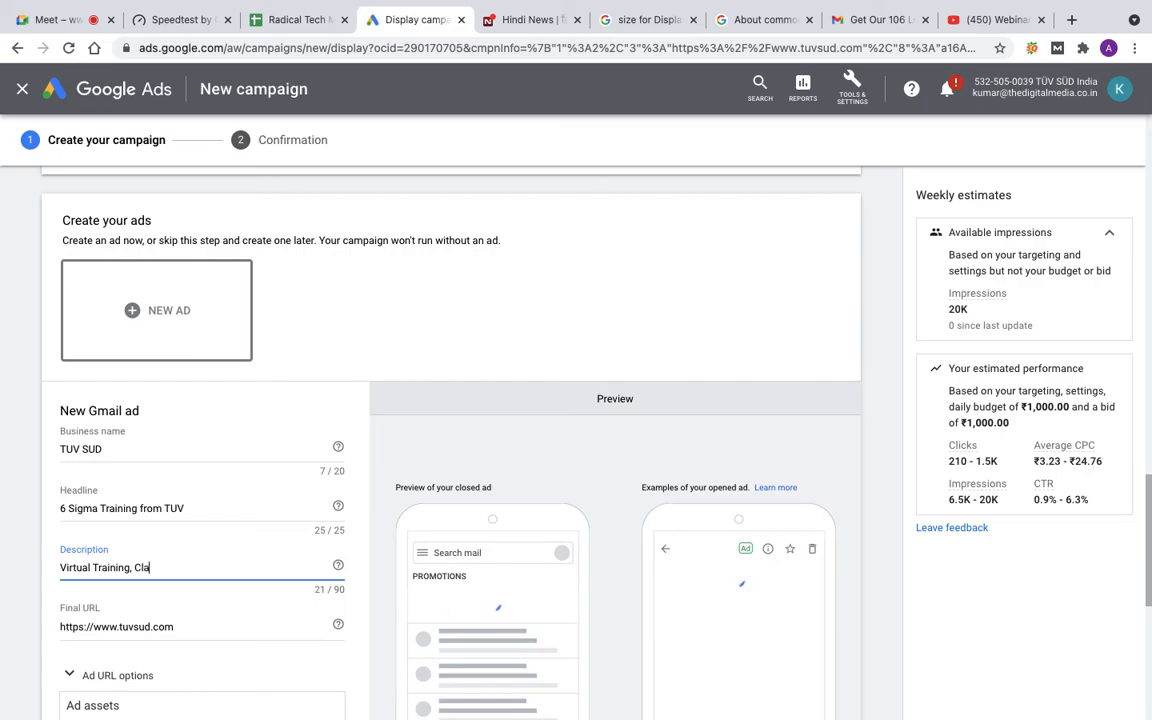
{"action": "type", "text": "sses starts every week"}
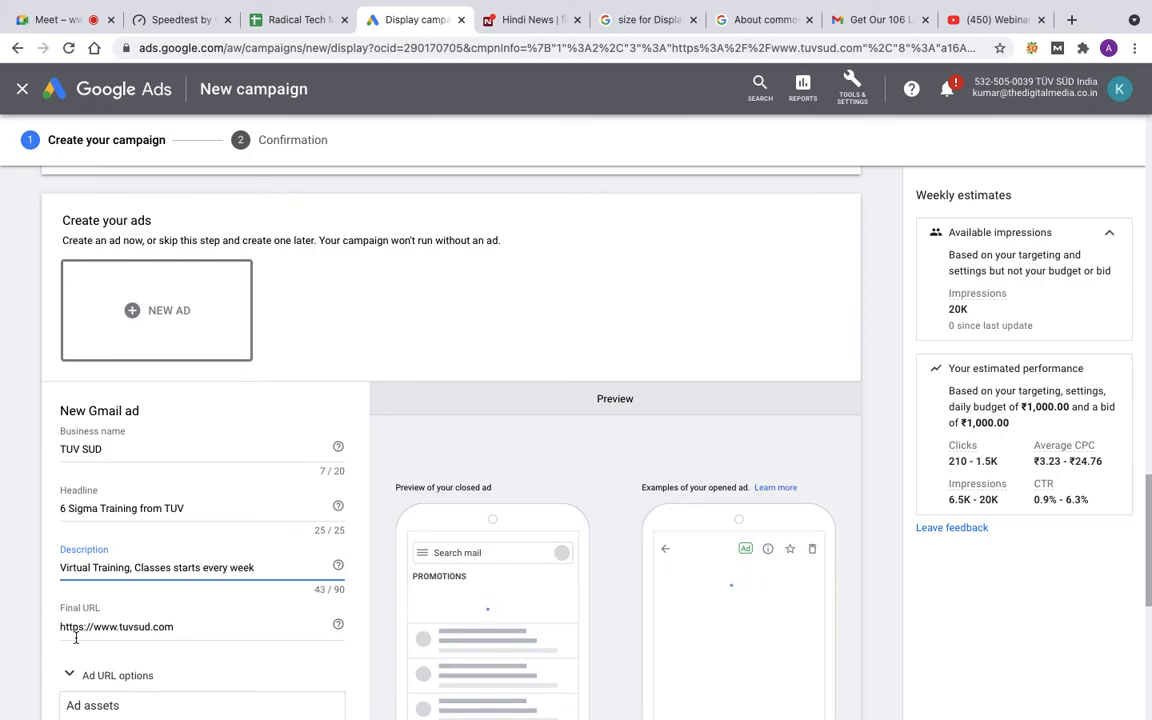
- Start adding images to the Gmail ad and examine the website-scanned and recently used images available for it
{"action": "scroll", "coordinate": [195, 619], "scroll_direction": "down", "scroll_amount": 2}
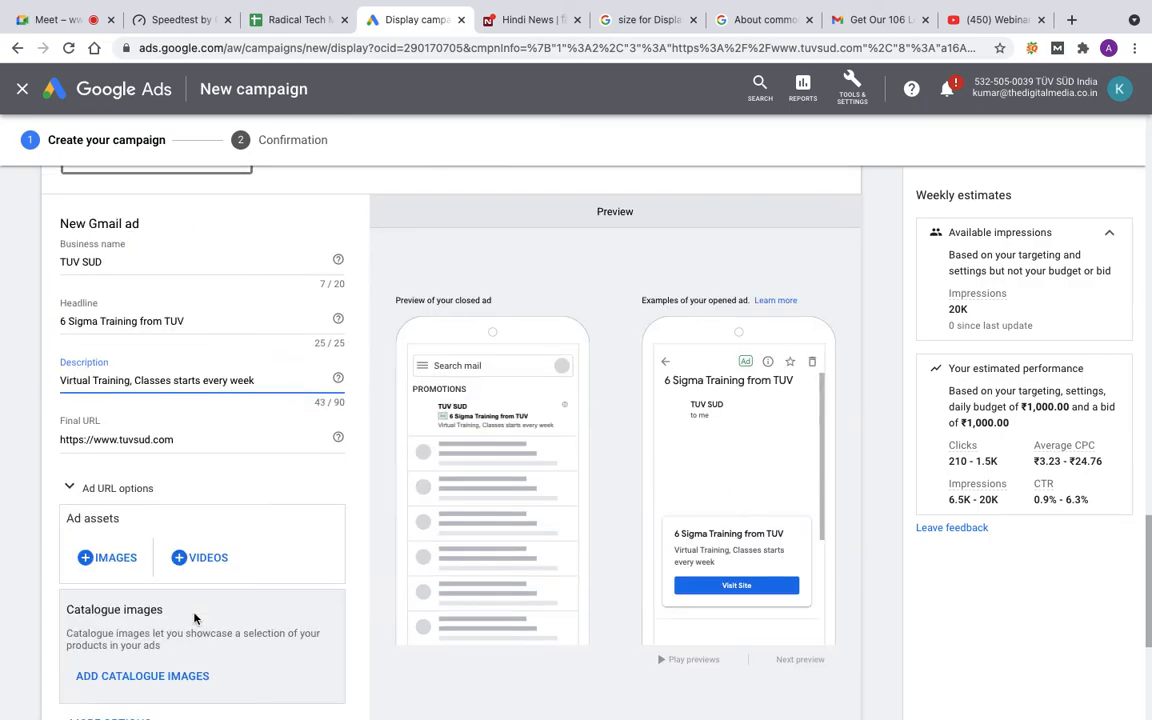
{"action": "left_click", "coordinate": [117, 561]}
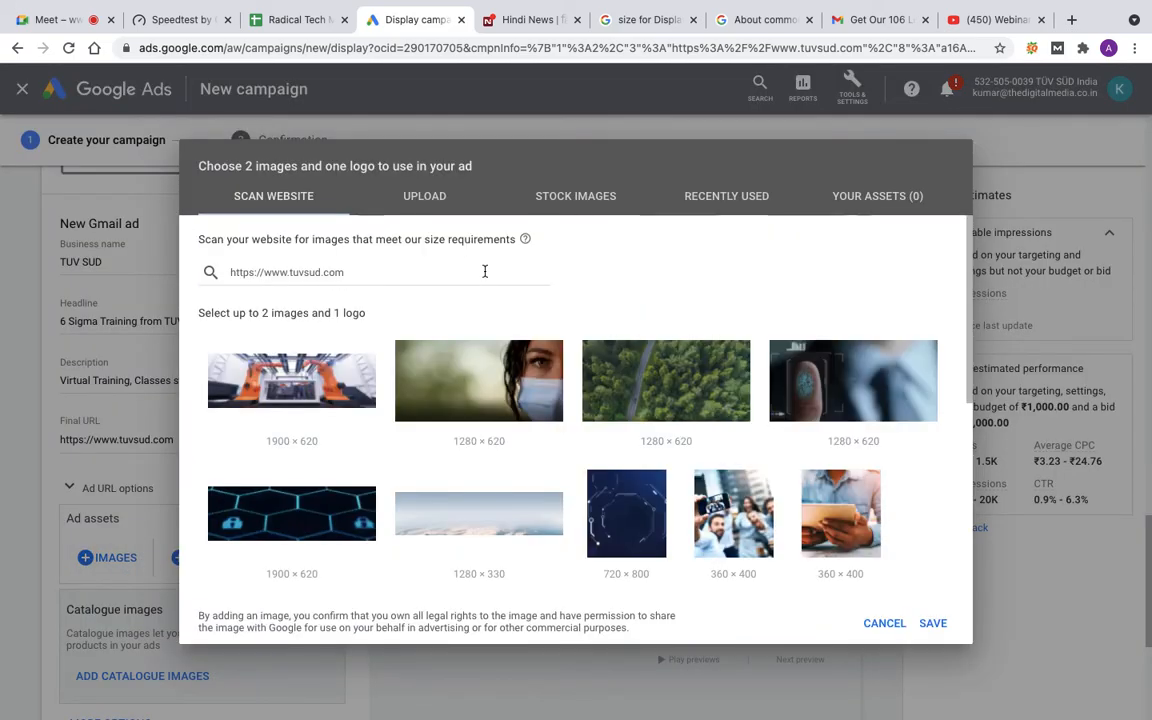
{"action": "left_click", "coordinate": [736, 203]}
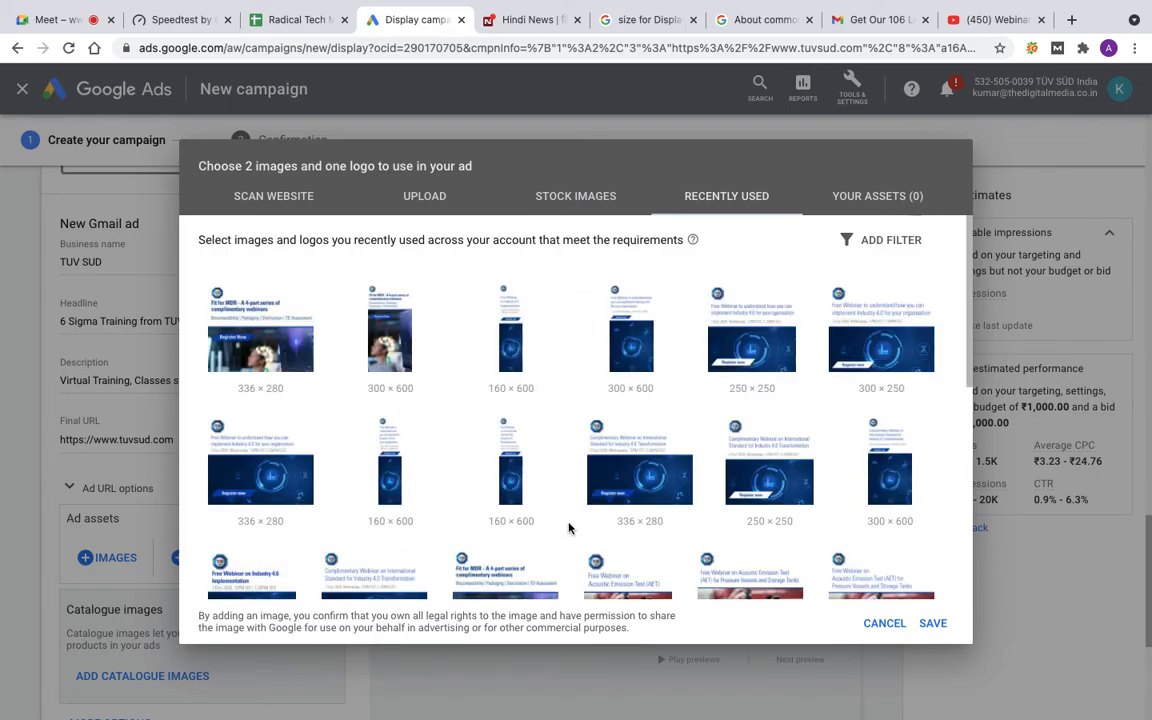
{"action": "mouse_move", "coordinate": [590, 397]}
{"action": "scroll", "coordinate": [590, 397], "scroll_direction": "down", "scroll_amount": 8}
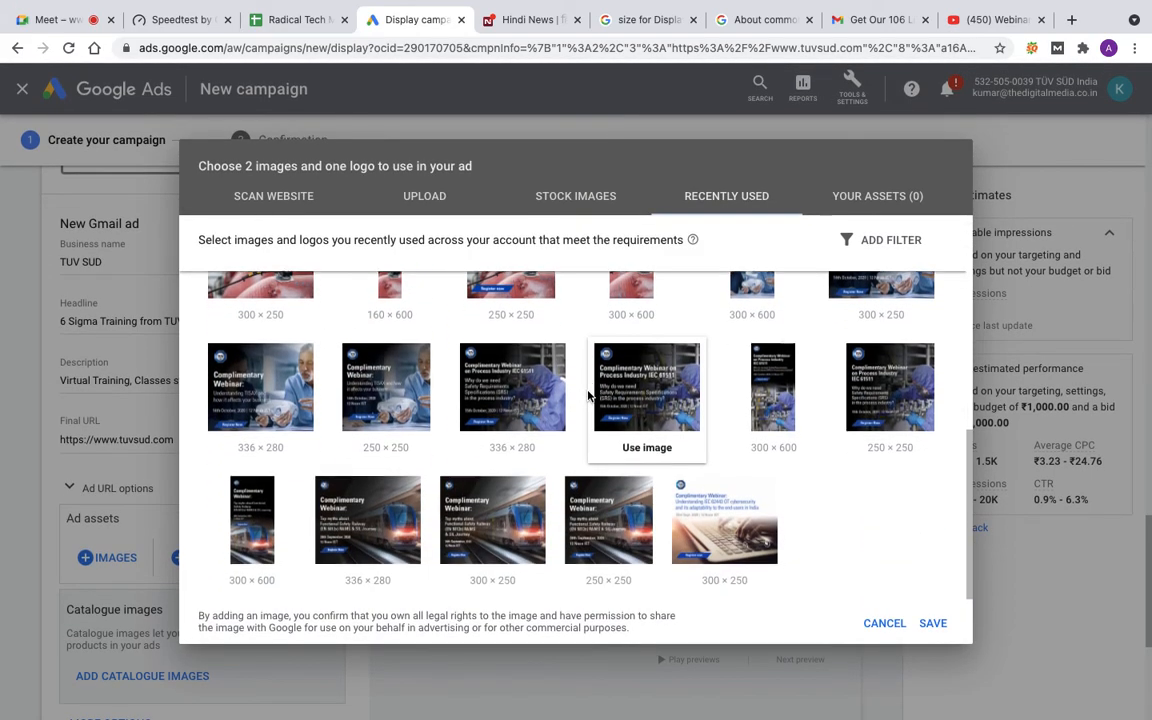
{"action": "scroll", "coordinate": [590, 397], "scroll_direction": "up", "scroll_amount": 8}
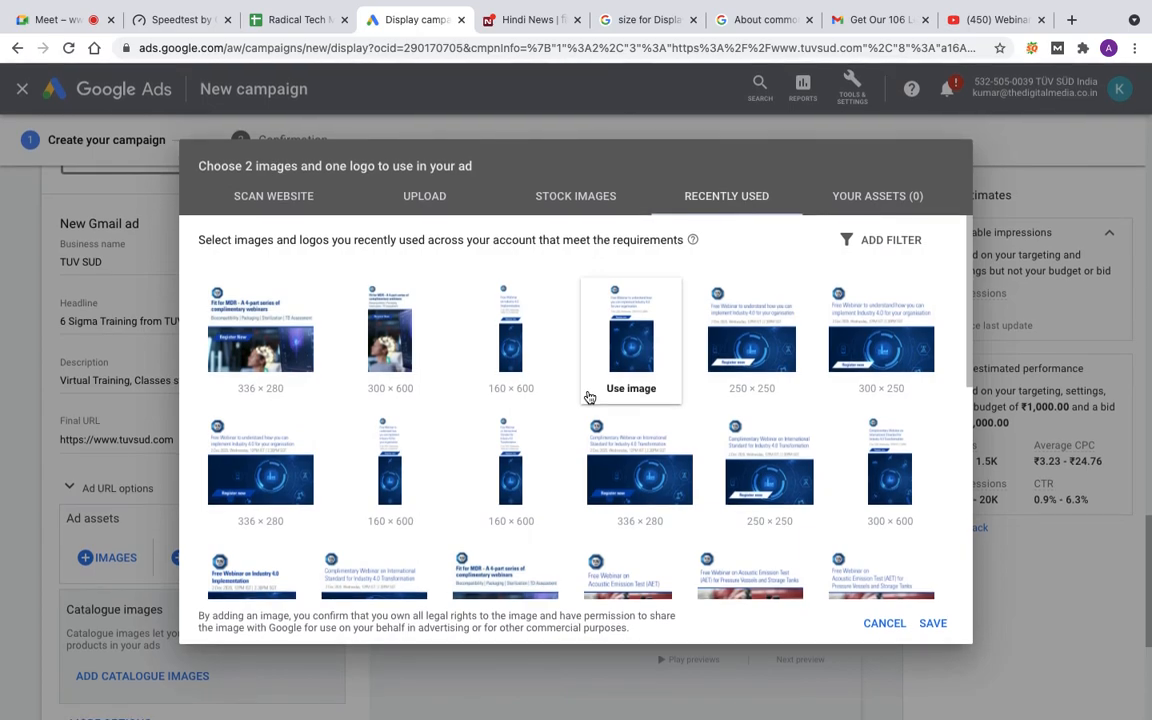
{"action": "scroll", "coordinate": [590, 397], "scroll_direction": "down", "scroll_amount": 2}
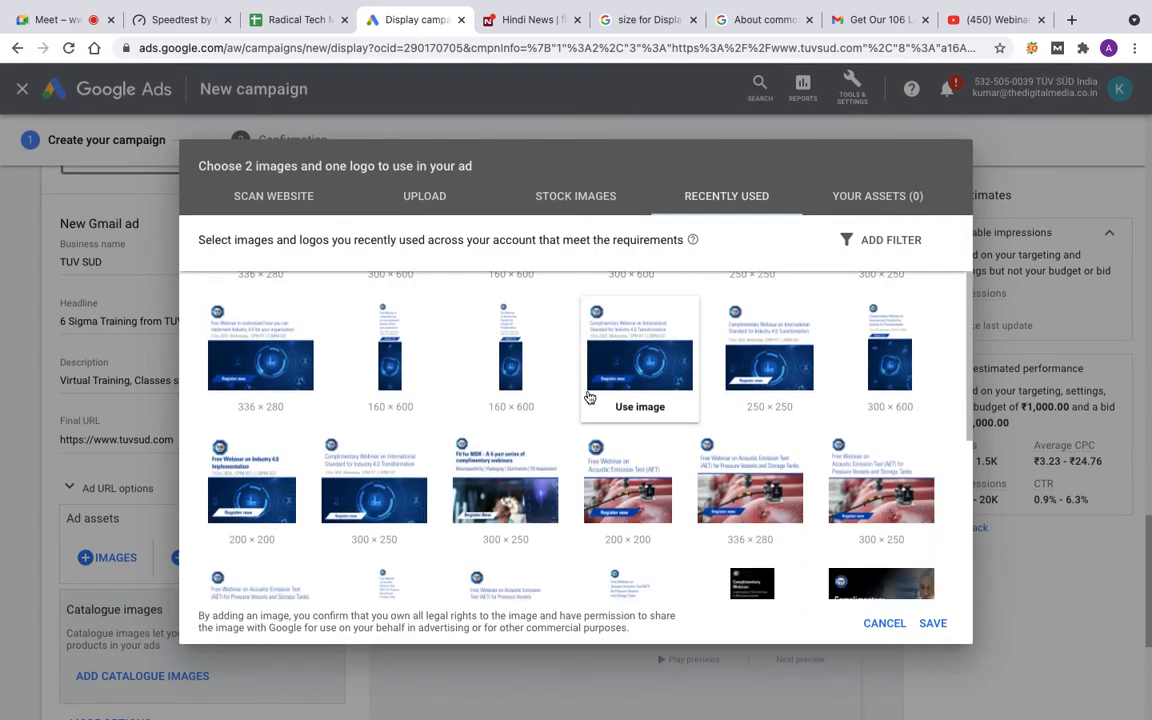
{"action": "scroll", "coordinate": [590, 397], "scroll_direction": "down", "scroll_amount": 3}
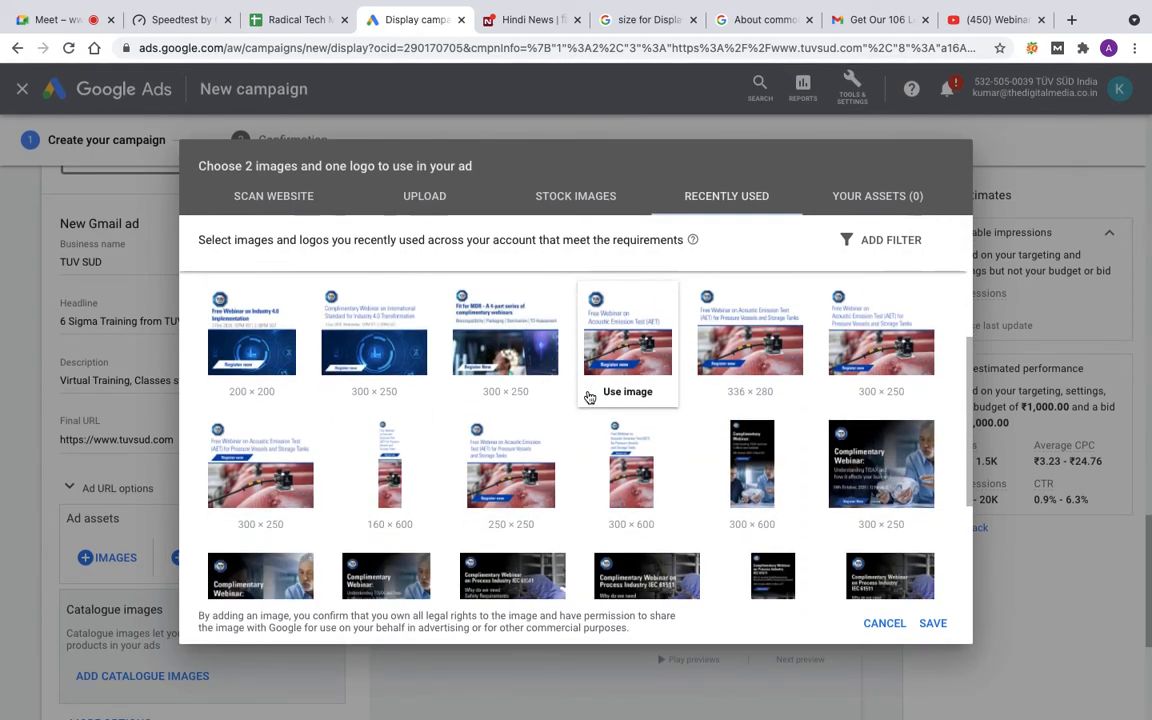
{"action": "scroll", "coordinate": [588, 397], "scroll_direction": "down", "scroll_amount": 3}
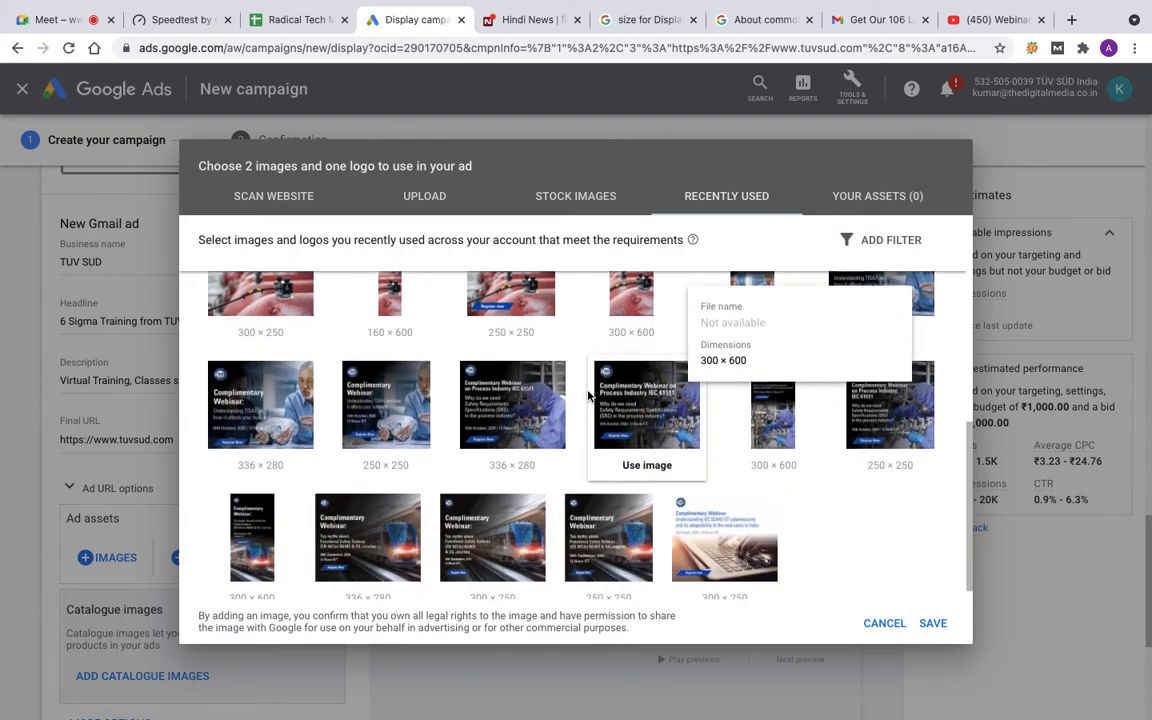
{"action": "scroll", "coordinate": [588, 397], "scroll_direction": "down", "scroll_amount": 1}
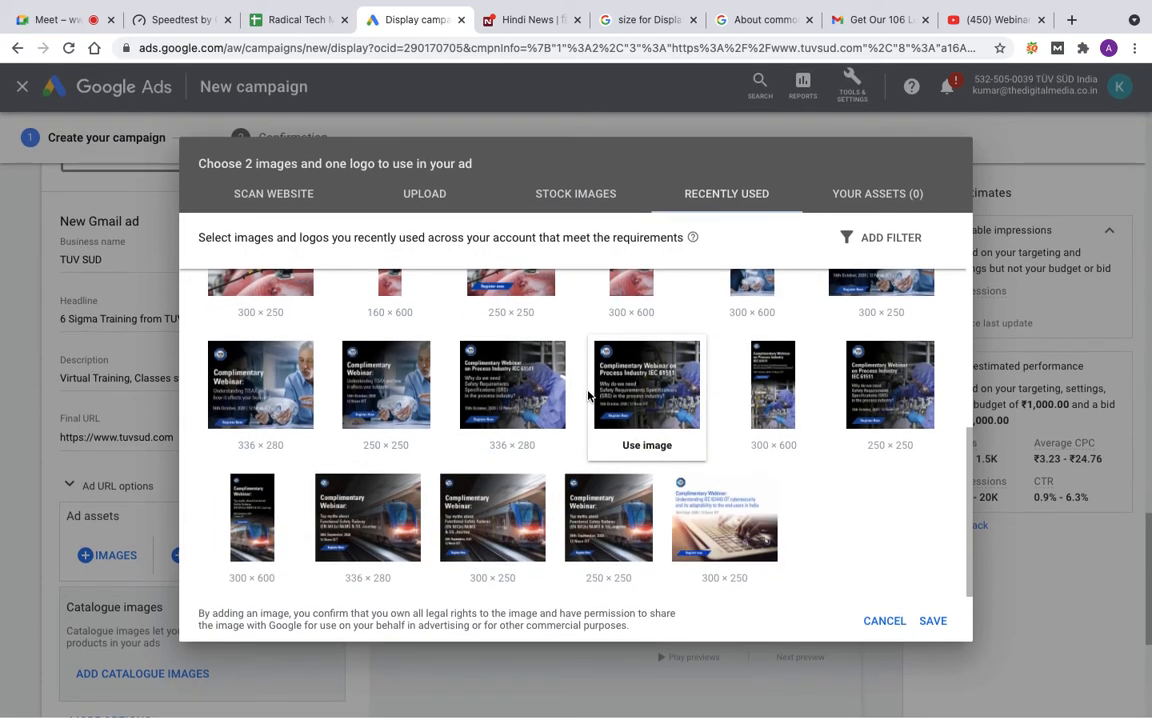
{"action": "scroll", "coordinate": [590, 397], "scroll_direction": "up", "scroll_amount": 10}
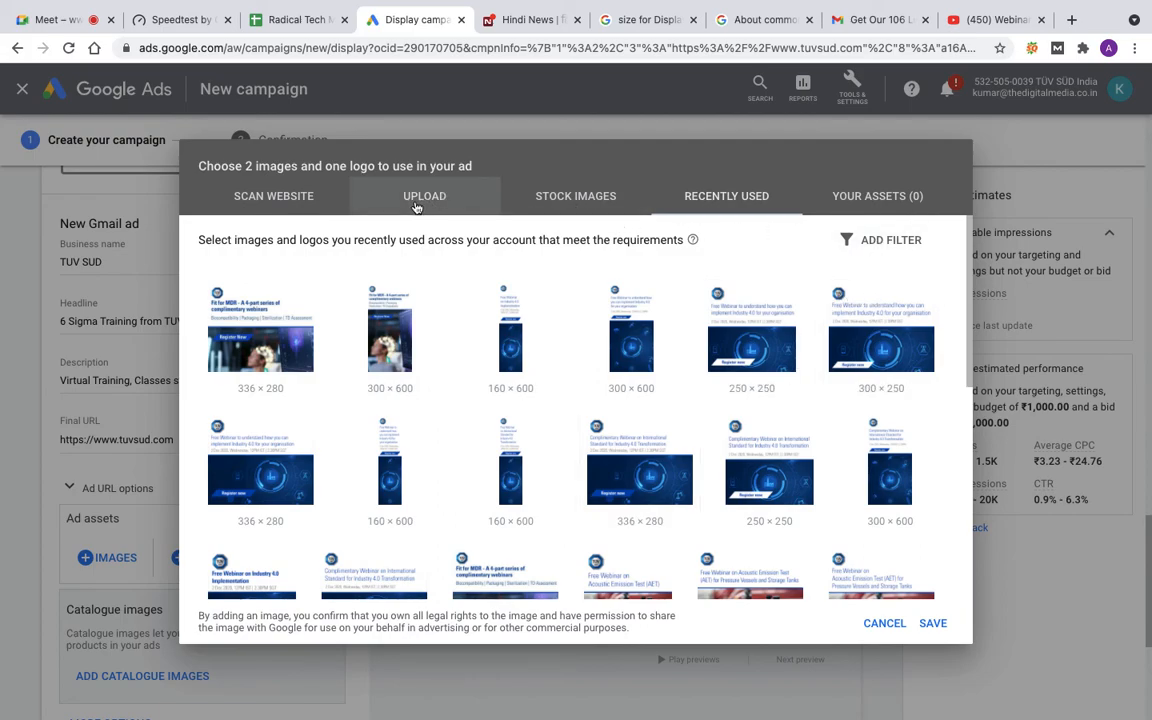
- Preview the 300 × 250 Industry 4.0 webinar banner, but select its 250 × 250 version as the ad's logo
{"action": "left_click", "coordinate": [867, 393]}
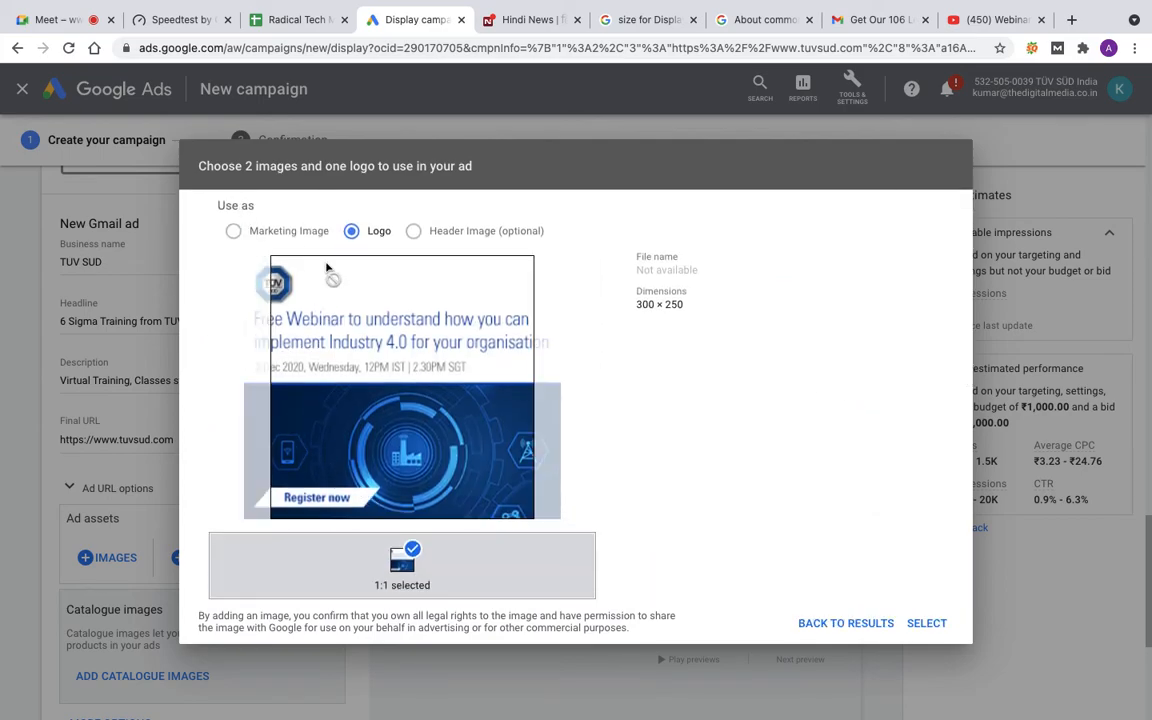
{"action": "left_click", "coordinate": [846, 623]}
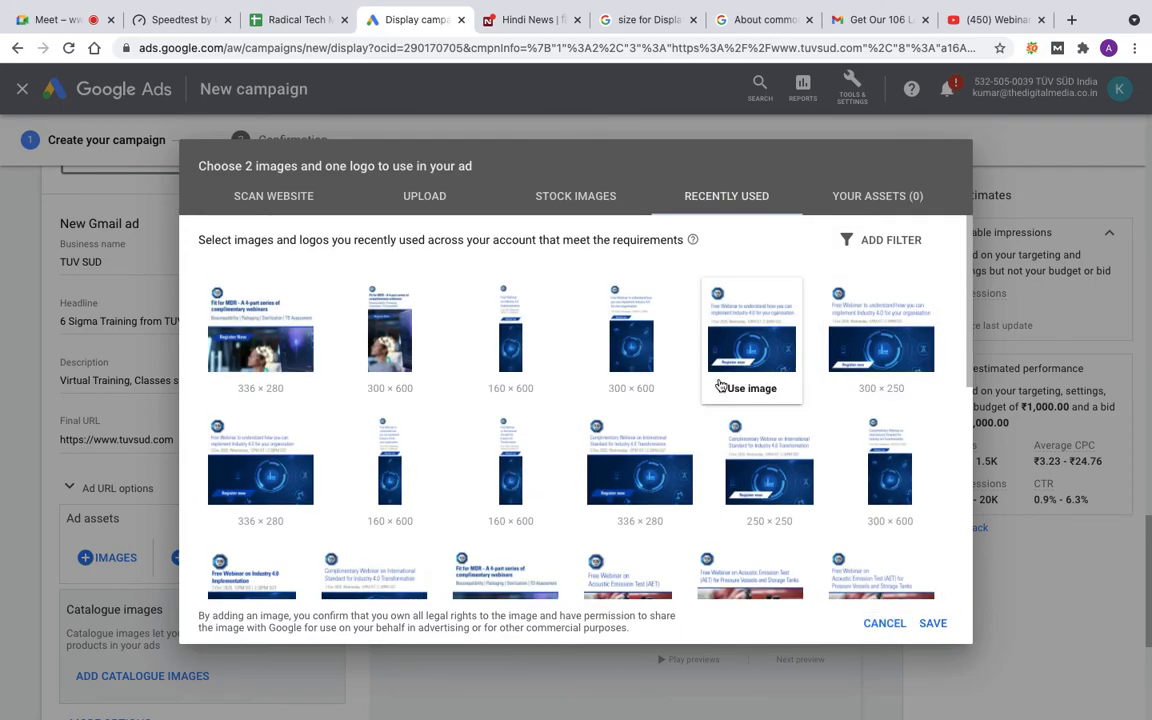
{"action": "left_click", "coordinate": [735, 398]}
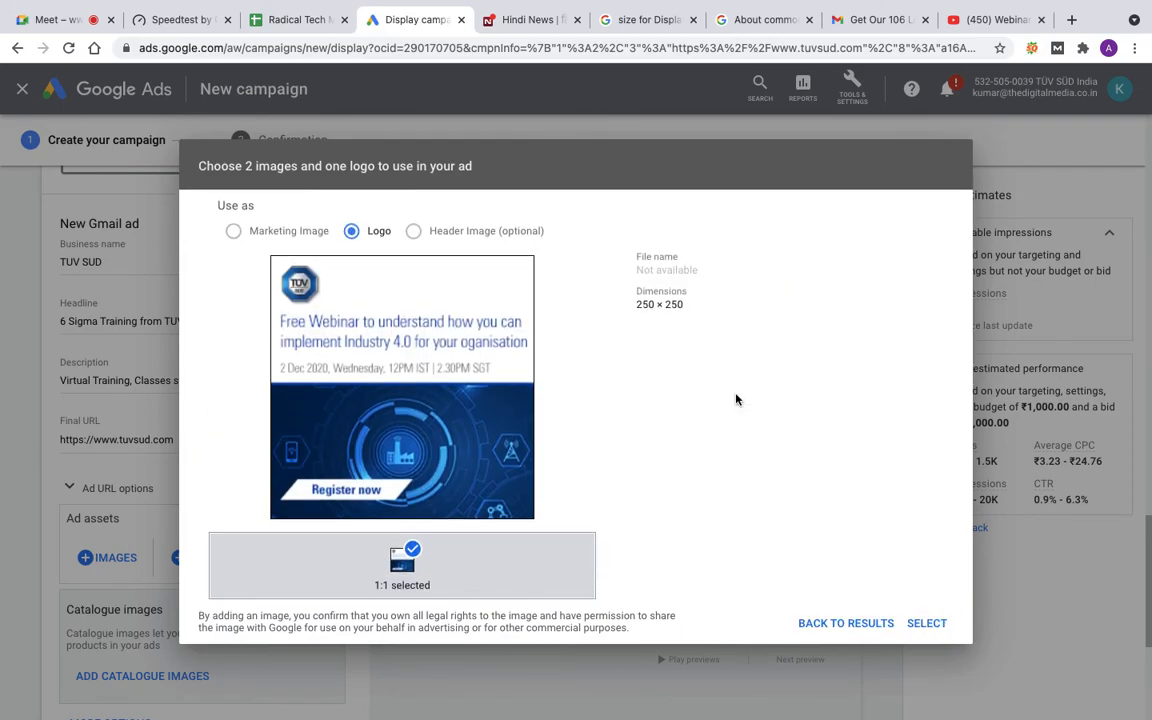
{"action": "left_click", "coordinate": [911, 627]}
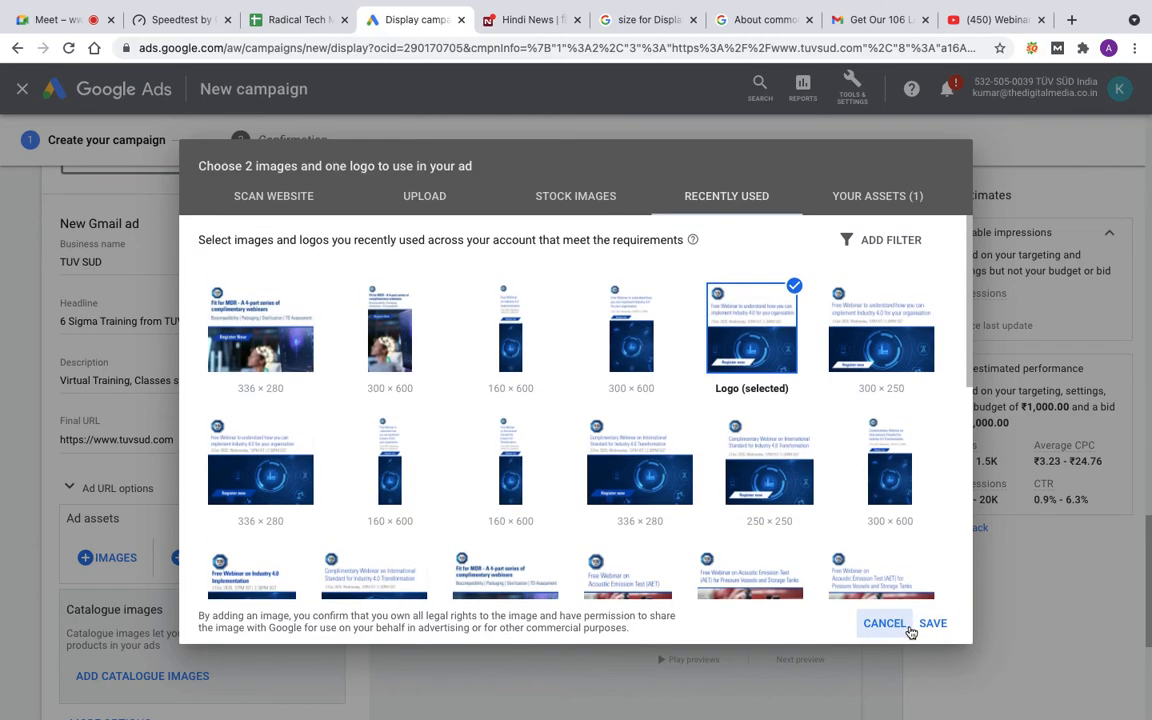
- Try the 336 × 280 Industry 4.0 webinar banner as a replacement logo, then go back to browsing the recently used images
{"action": "left_click", "coordinate": [260, 522]}
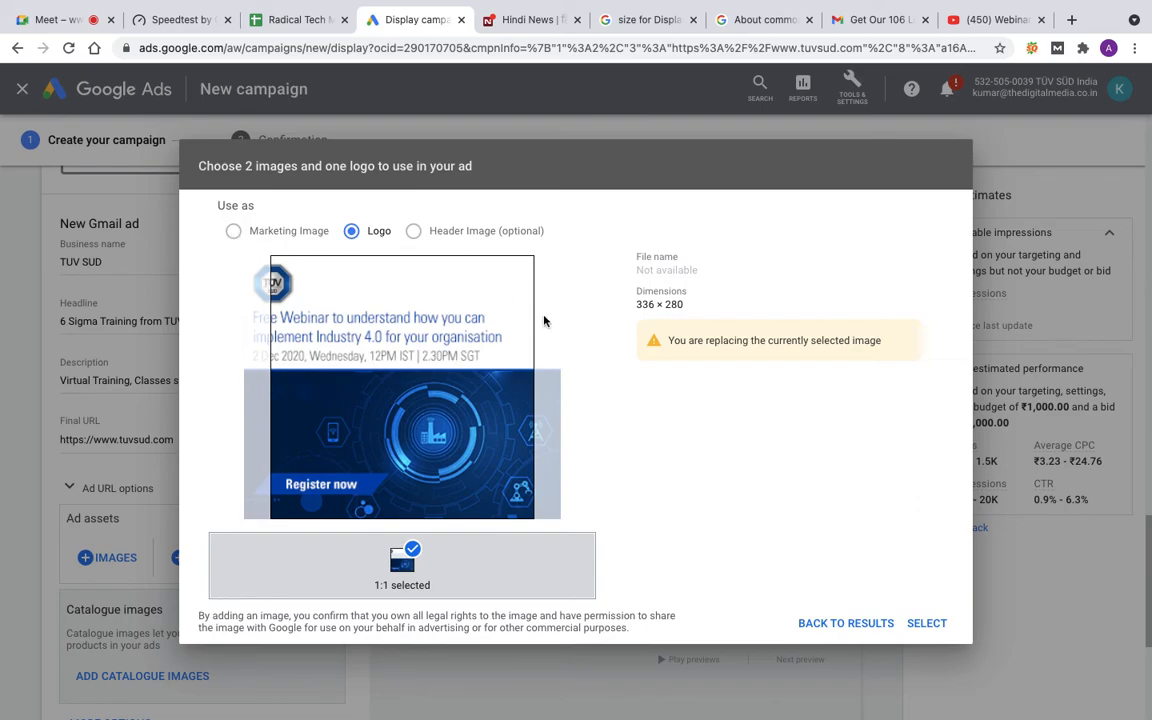
{"action": "left_click", "coordinate": [856, 624]}
{"action": "scroll", "coordinate": [522, 470], "scroll_direction": "down", "scroll_amount": 6}
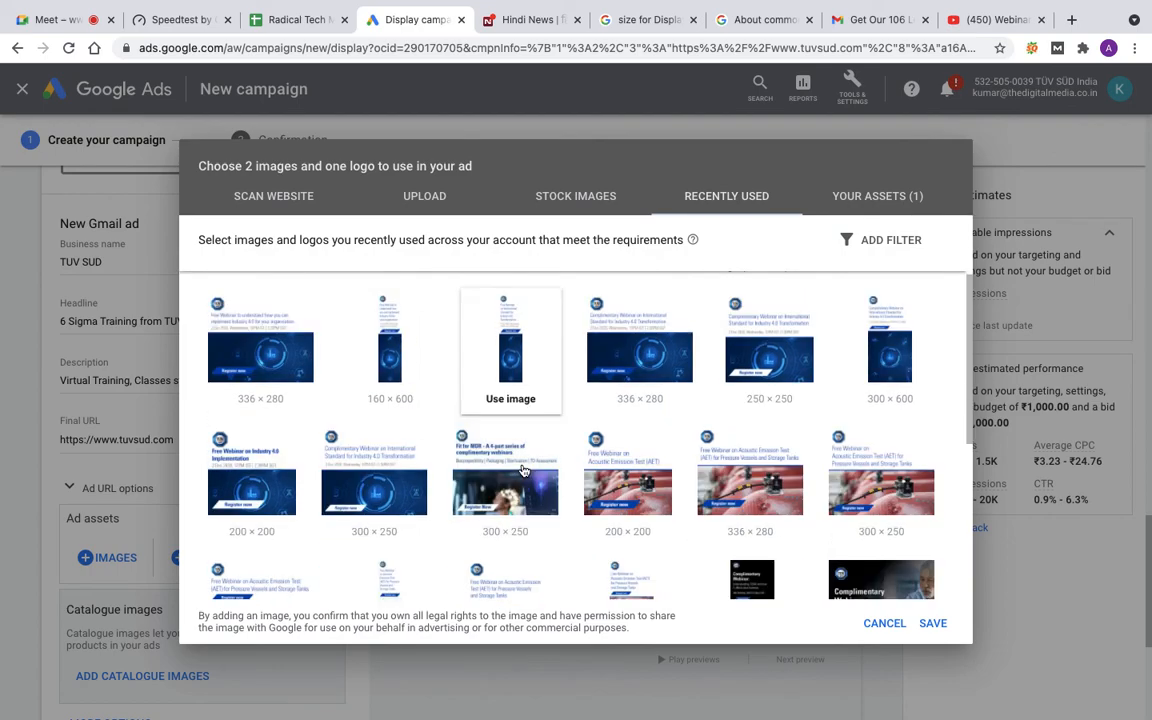
{"action": "scroll", "coordinate": [522, 470], "scroll_direction": "up", "scroll_amount": 5}
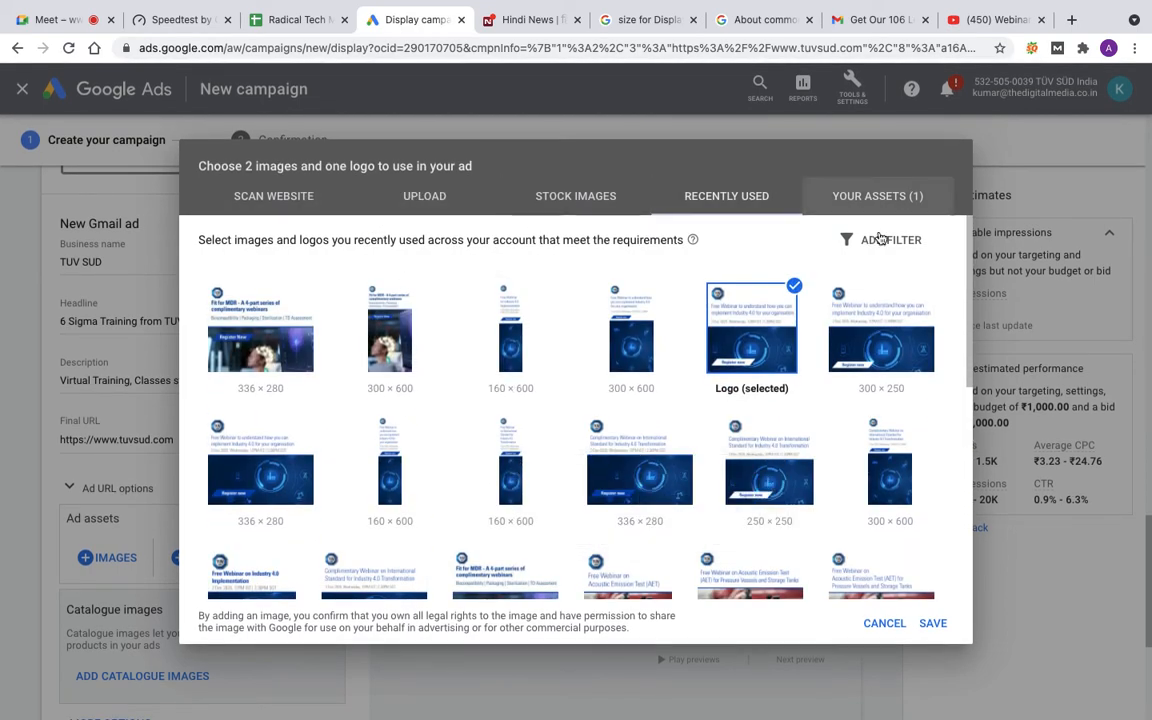
- Replace the ad's logo with the 180 × 180 TÜV SÜD logo scanned from the website and save the image selection
{"action": "left_click", "coordinate": [275, 205]}
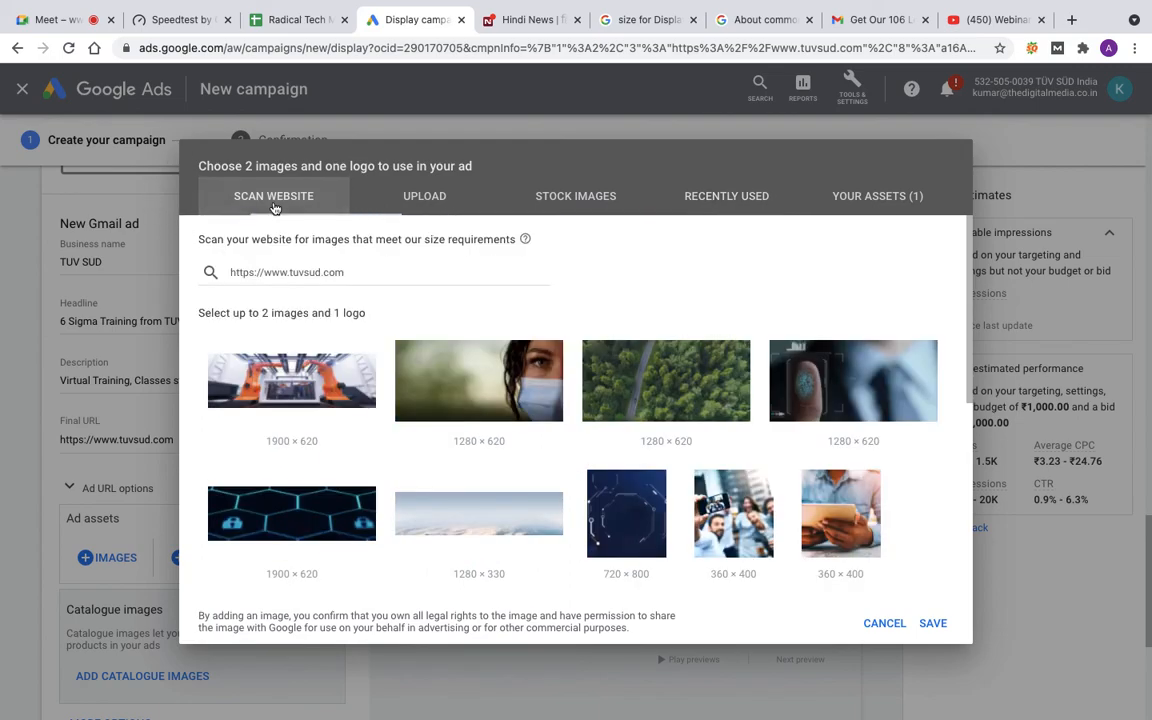
{"action": "scroll", "coordinate": [743, 486], "scroll_direction": "down", "scroll_amount": 5}
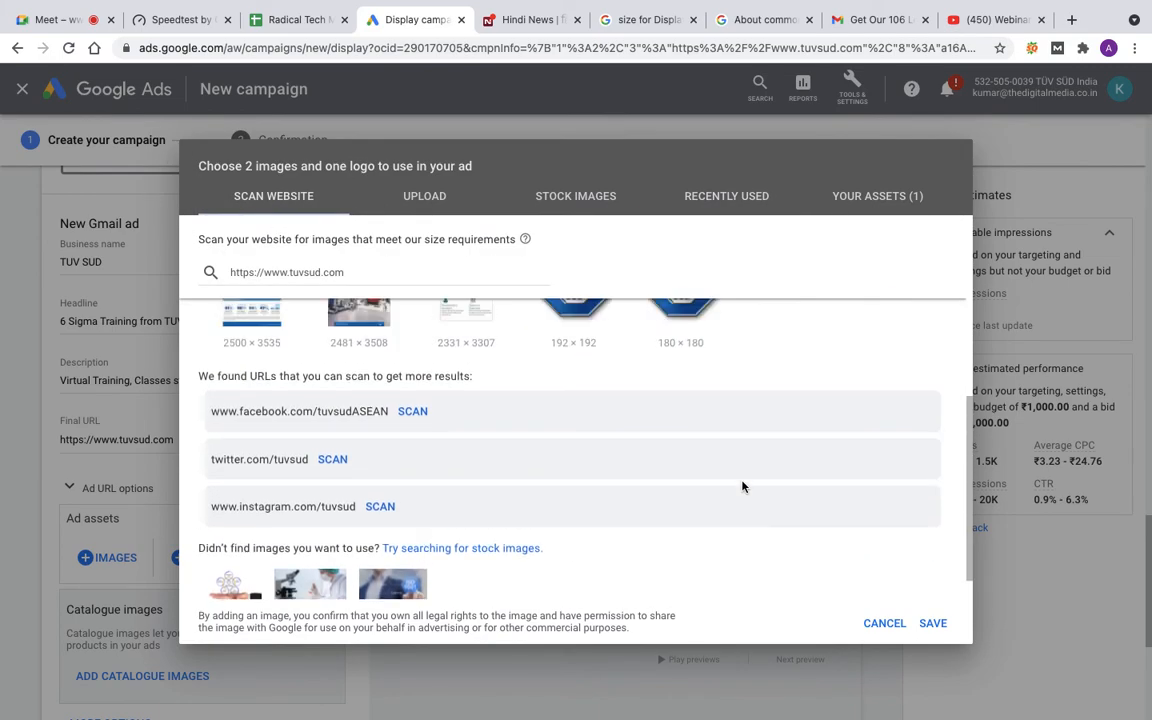
{"action": "scroll", "coordinate": [743, 486], "scroll_direction": "up", "scroll_amount": 3}
{"action": "left_click", "coordinate": [685, 484]}
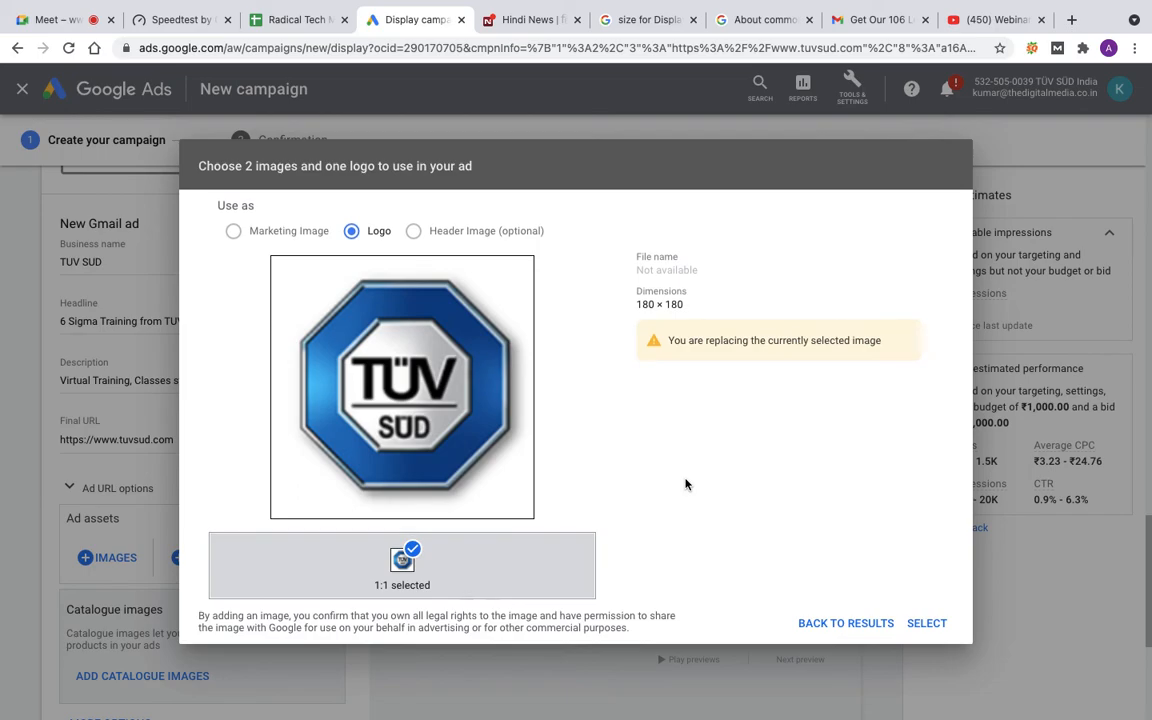
{"action": "left_click", "coordinate": [918, 624]}
{"action": "left_click", "coordinate": [918, 624]}
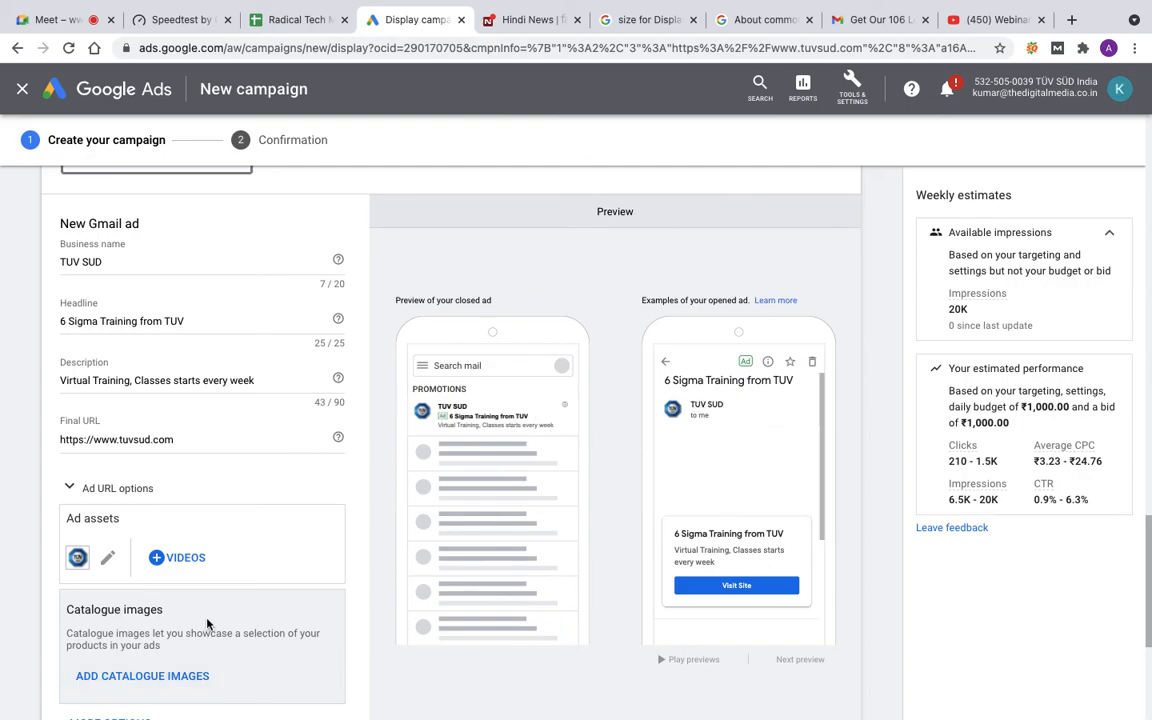
- Review the Gmail ad and the campaign settings, and cancel the new campaign without creating it
{"action": "scroll", "coordinate": [208, 624], "scroll_direction": "down", "scroll_amount": 2}
{"action": "scroll", "coordinate": [207, 624], "scroll_direction": "down", "scroll_amount": 2}
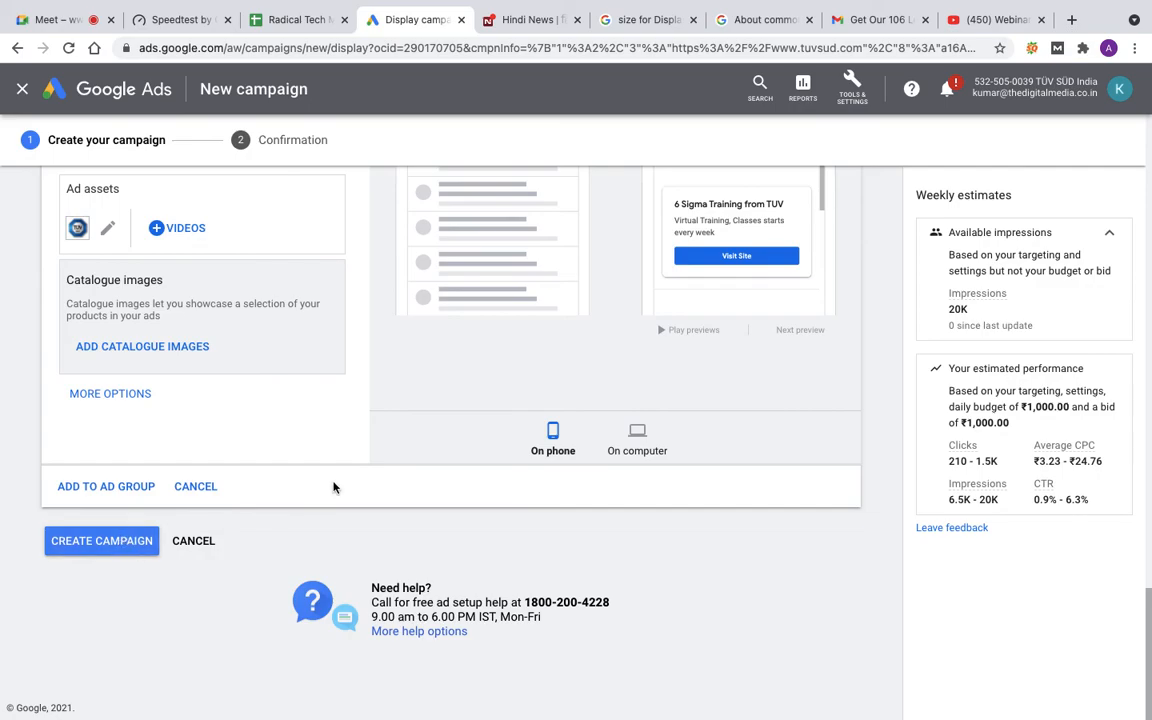
{"action": "scroll", "coordinate": [333, 483], "scroll_direction": "up", "scroll_amount": 15}
{"action": "scroll", "coordinate": [333, 483], "scroll_direction": "up", "scroll_amount": 4}
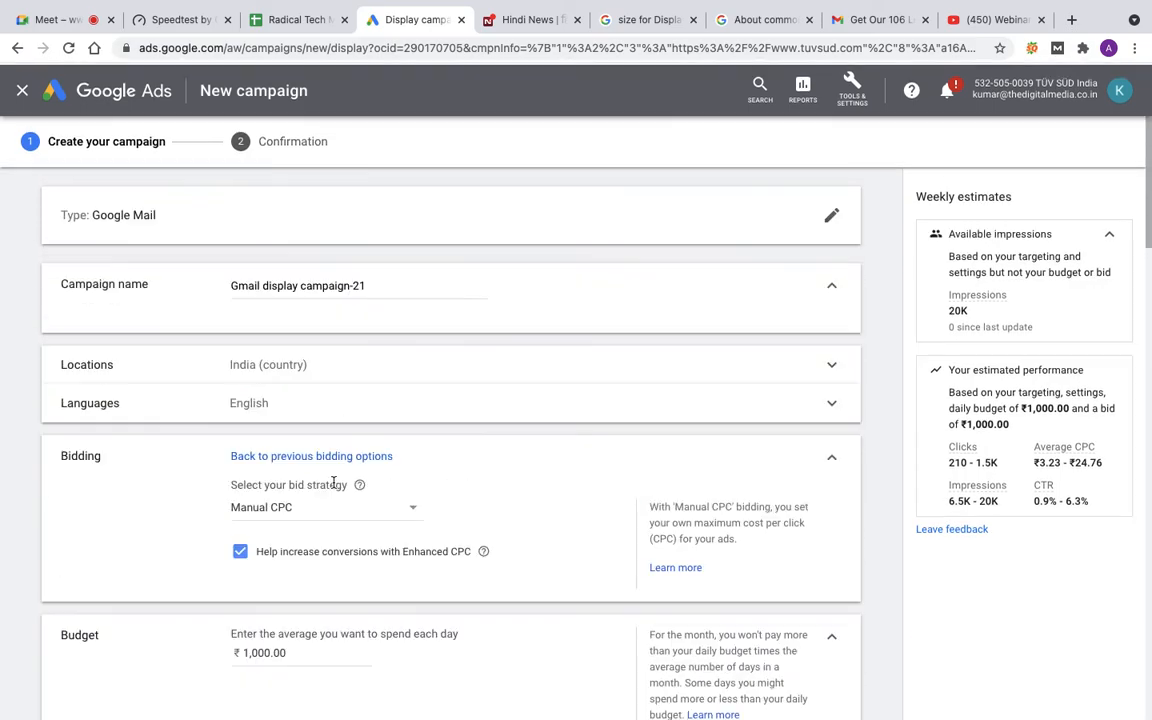
{"action": "scroll", "coordinate": [333, 483], "scroll_direction": "down", "scroll_amount": 18}
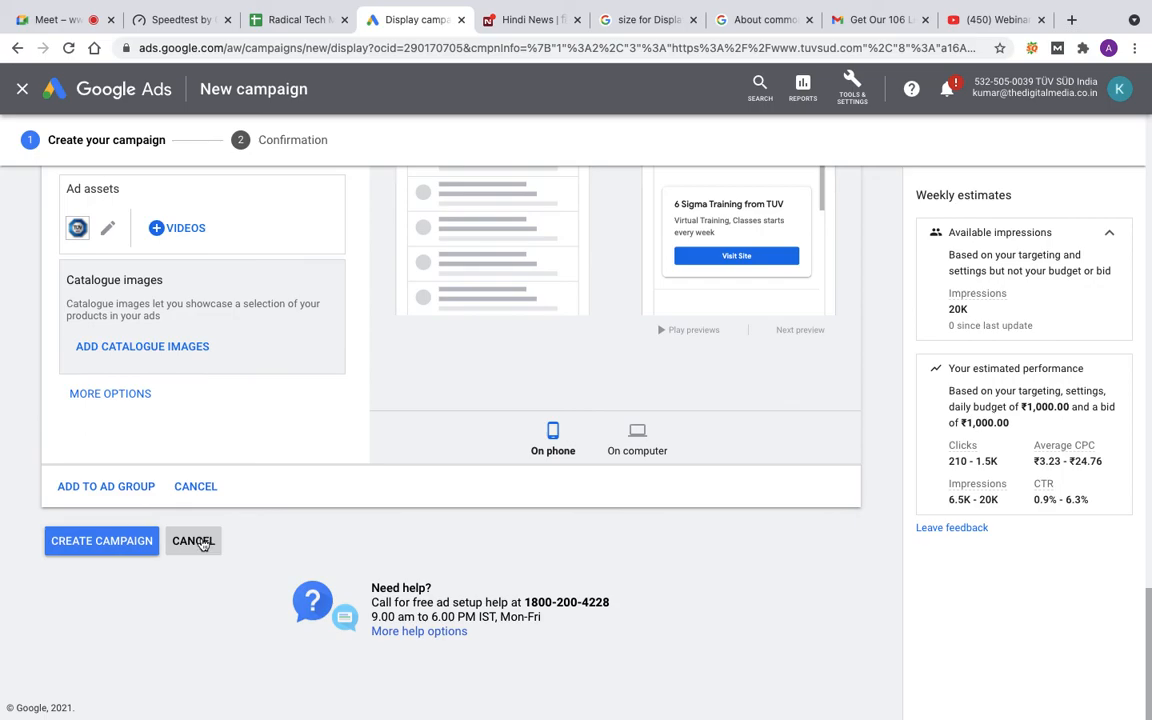
{"action": "left_click", "coordinate": [200, 542]}
{"action": "left_click", "coordinate": [797, 433]}
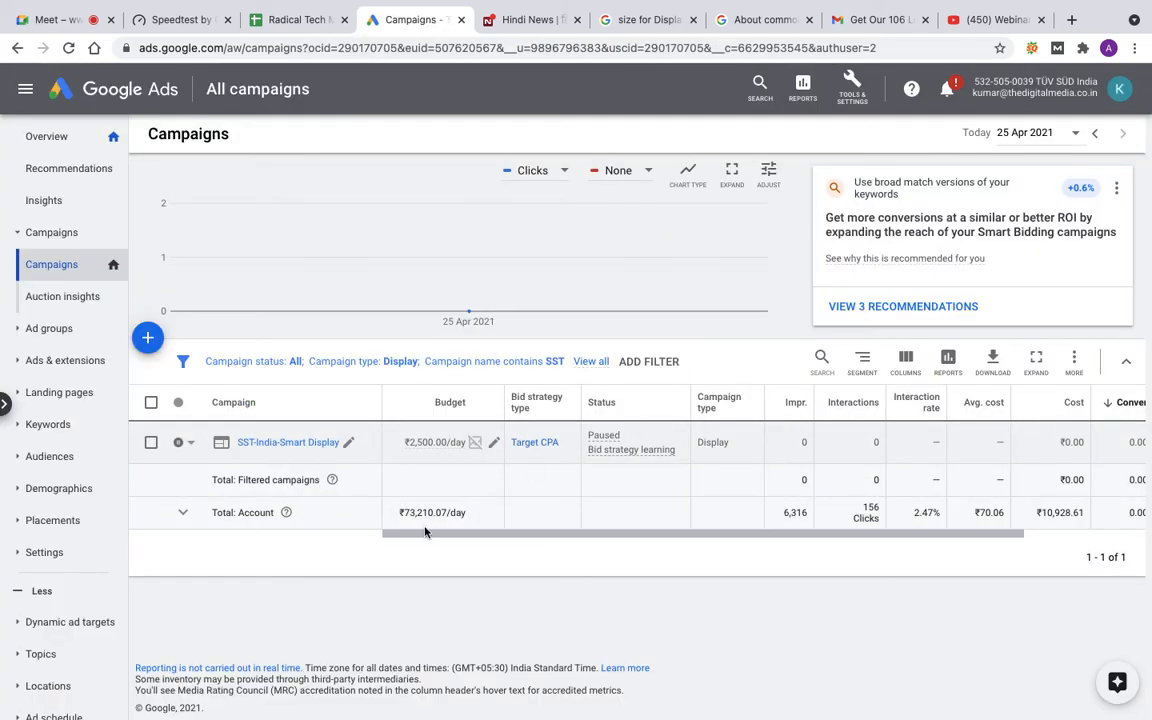
- Switch to the Google Meet call, stop presenting and leave the meeting, closing its page
{"action": "mouse_move", "coordinate": [593, 5]}
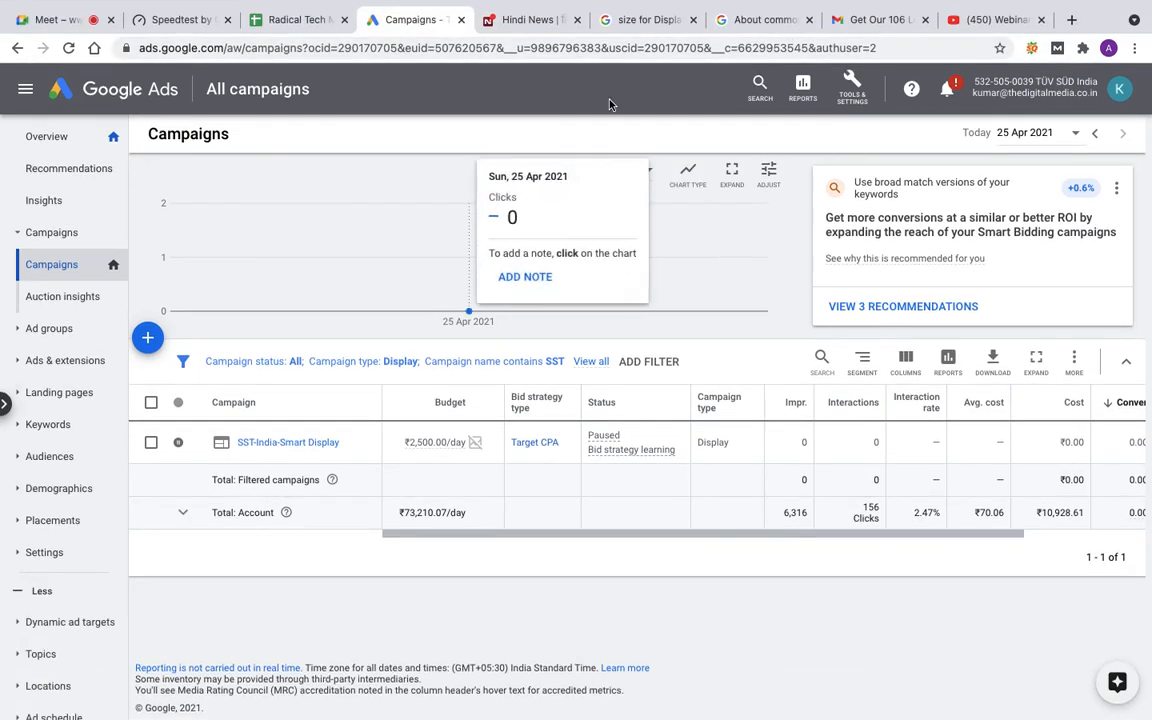
{"action": "left_click", "coordinate": [63, 30]}
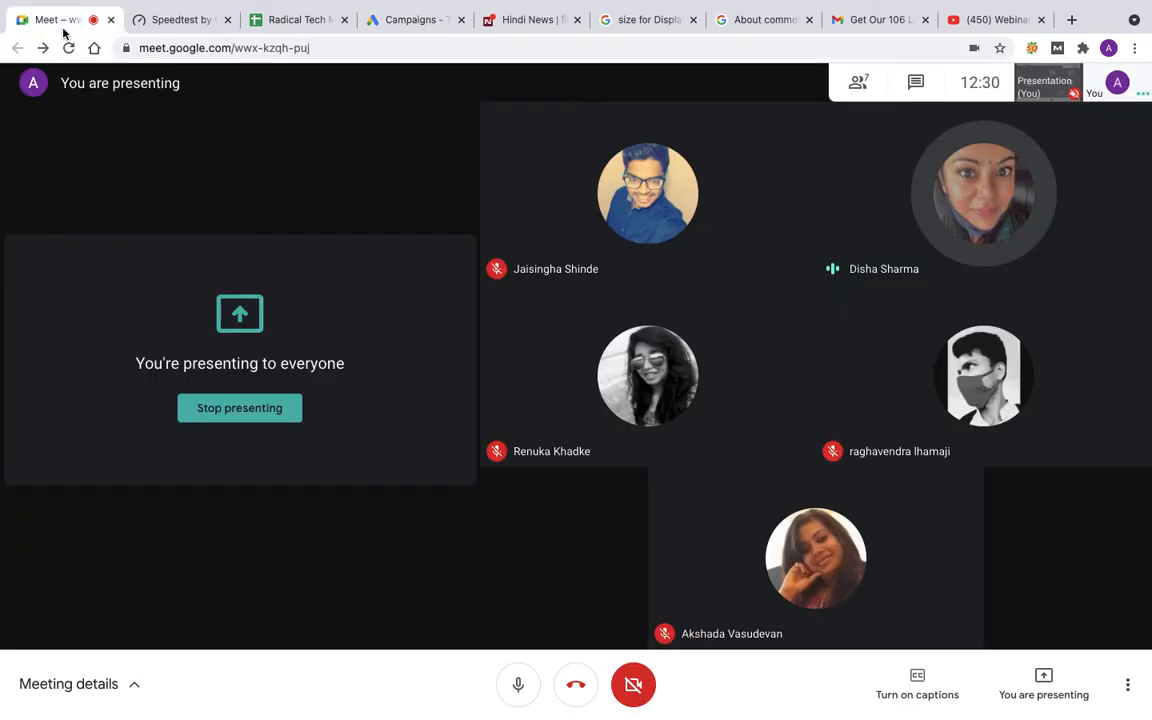
{"action": "left_click", "coordinate": [266, 409]}
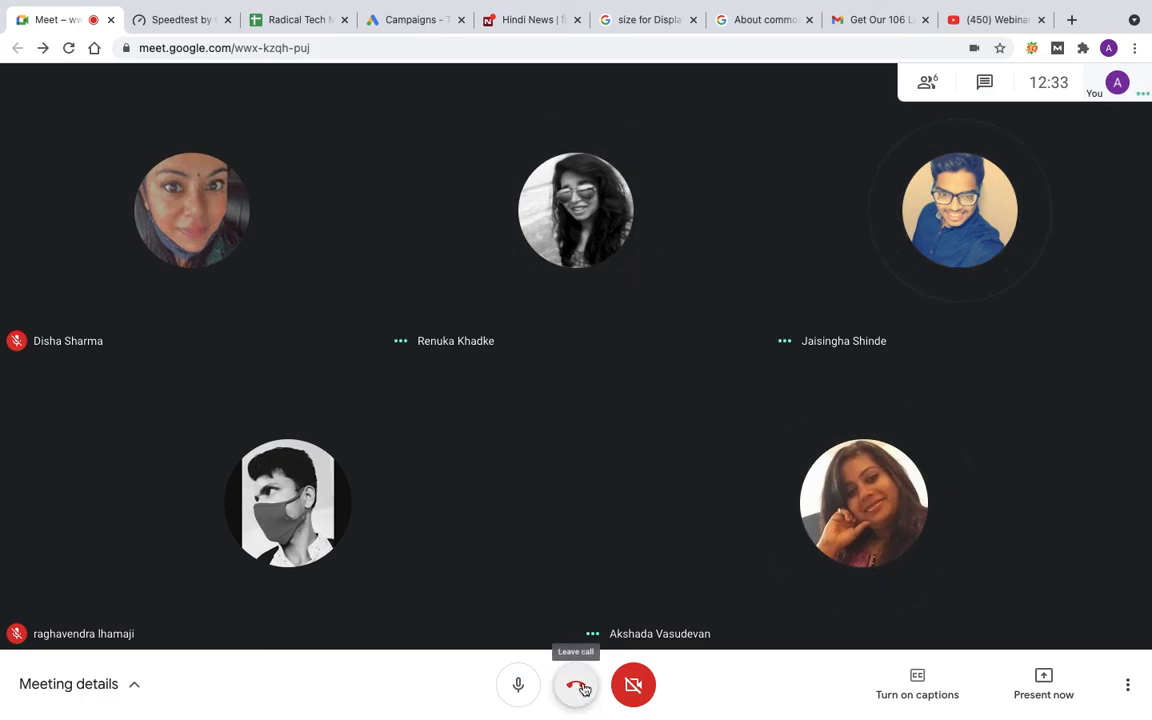
{"action": "left_click", "coordinate": [584, 689]}
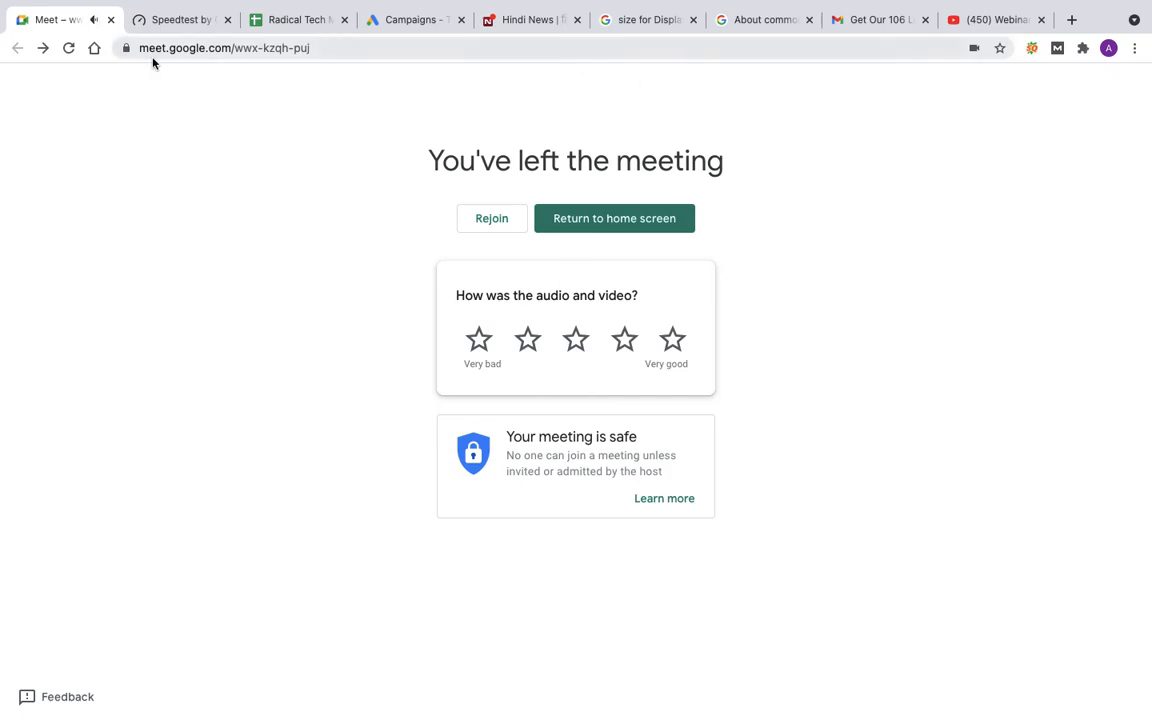
{"action": "left_click", "coordinate": [111, 19]}
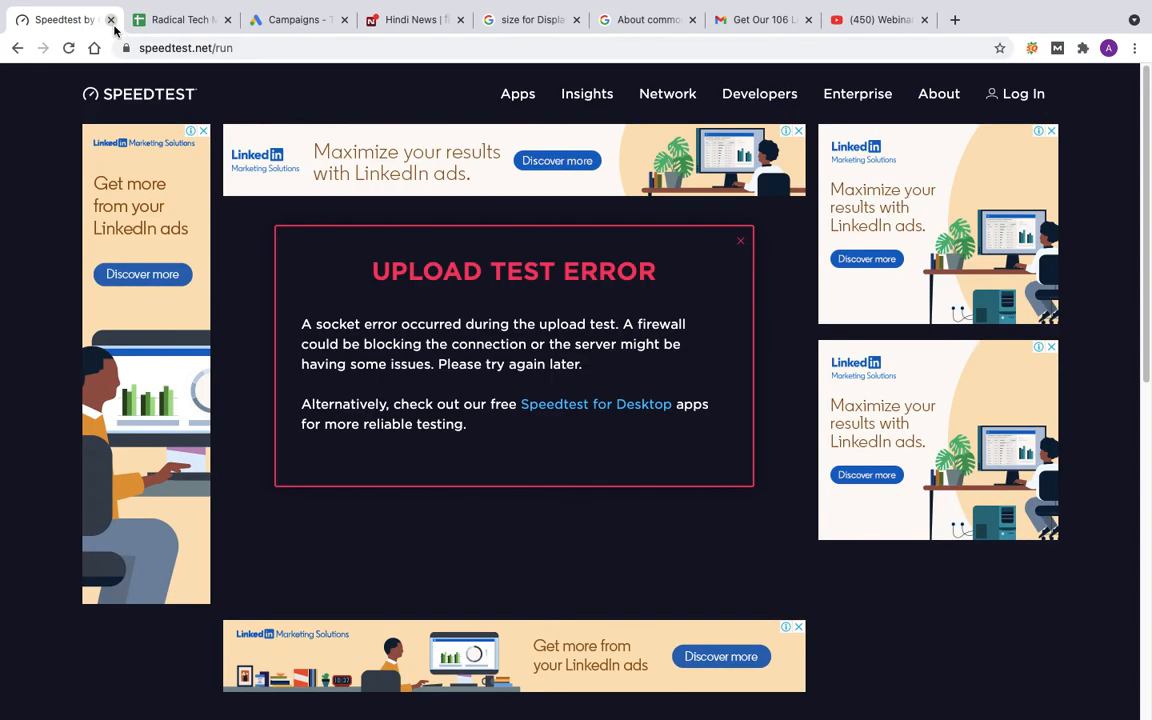